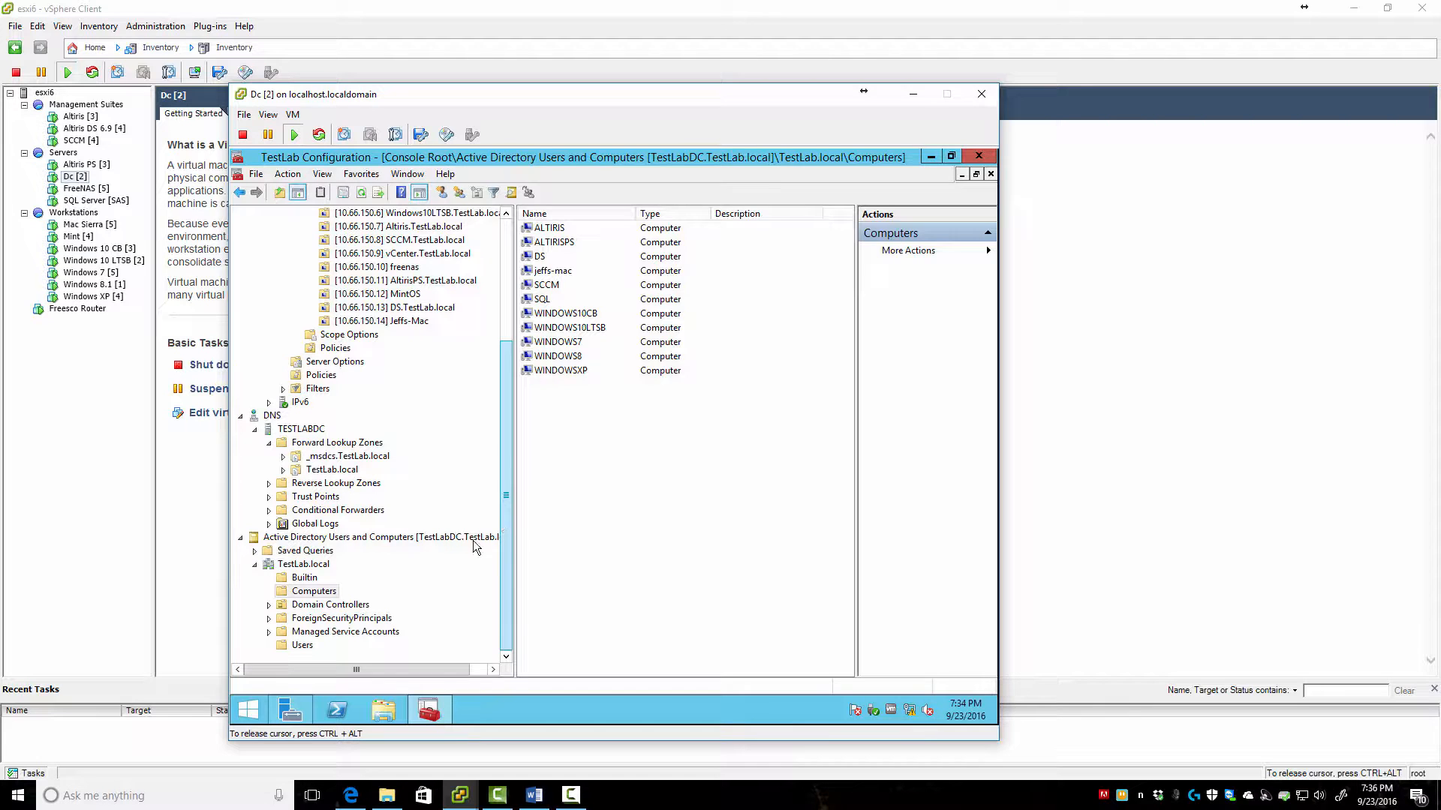
List the TestLab.local Users container's accounts and groups and open its New submenu
left_click(300, 647)
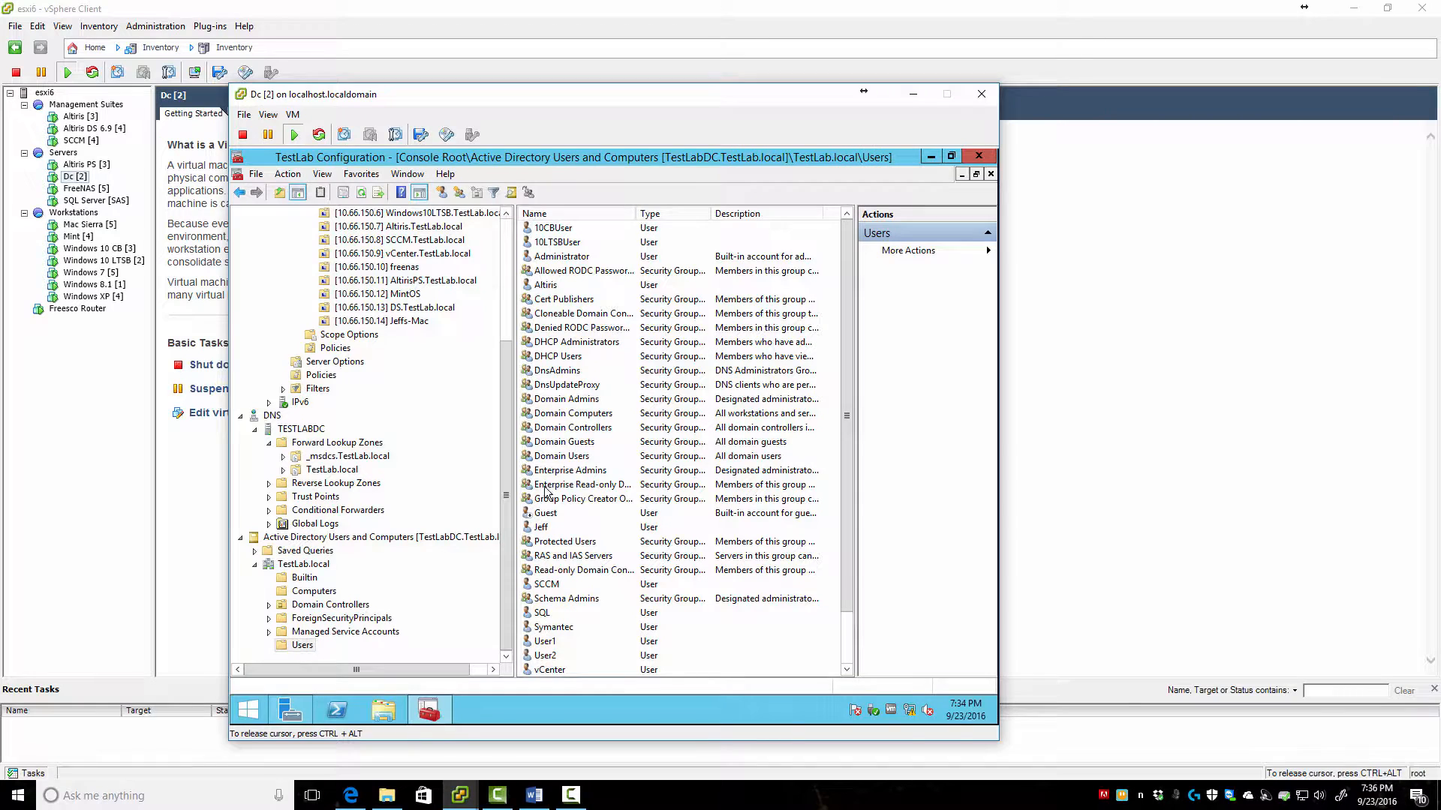
scroll(619, 626, "down", 2)
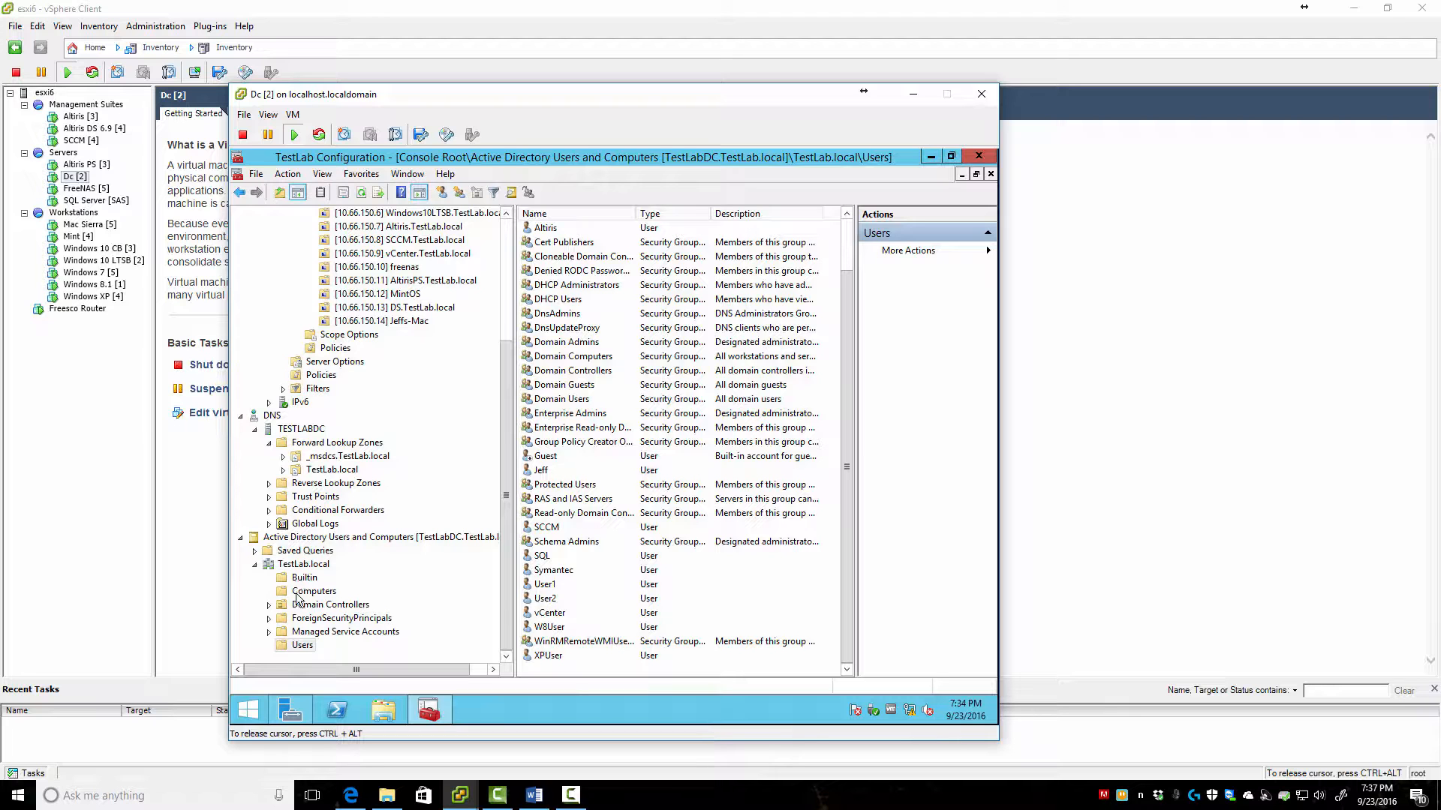
right_click(307, 644)
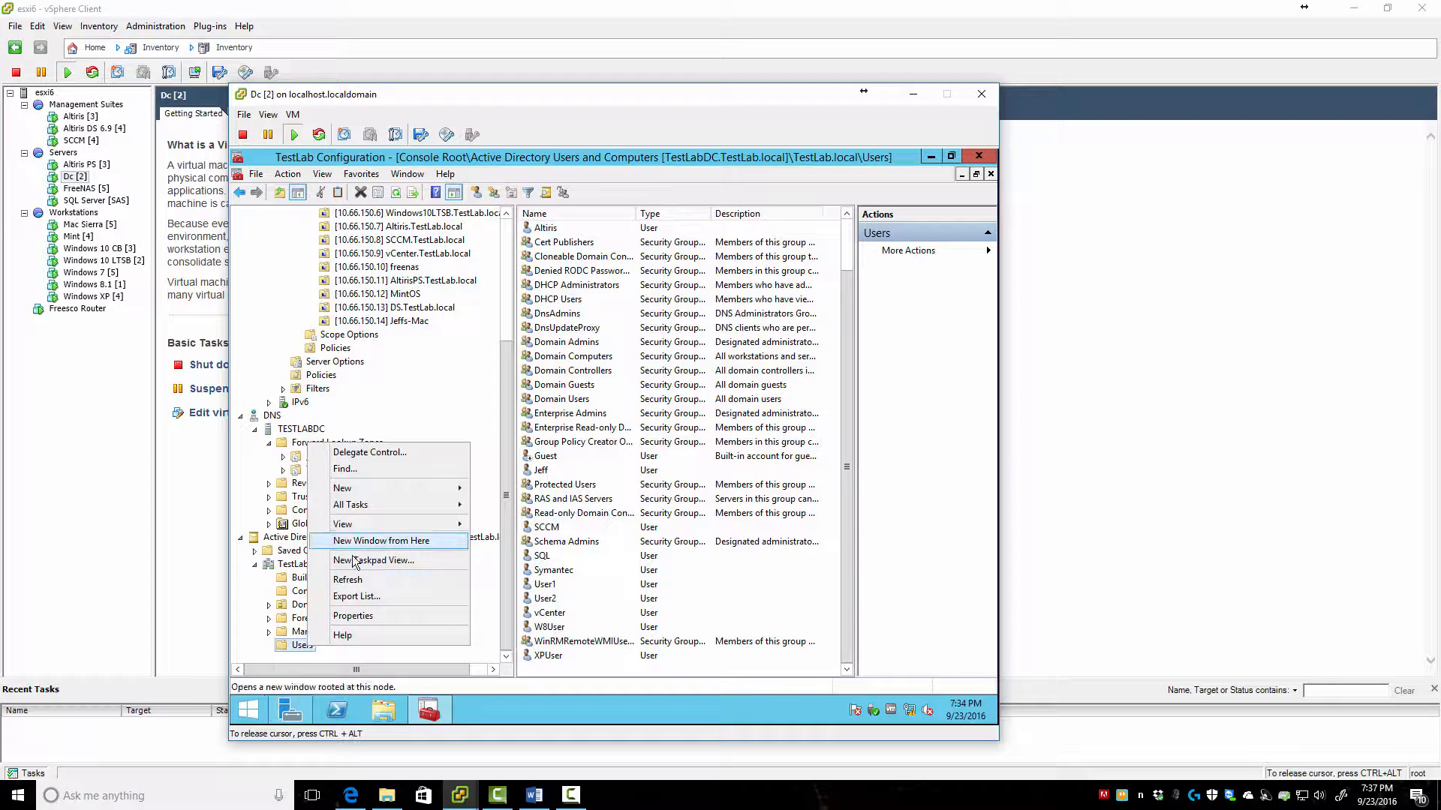
mouse_move(388, 506)
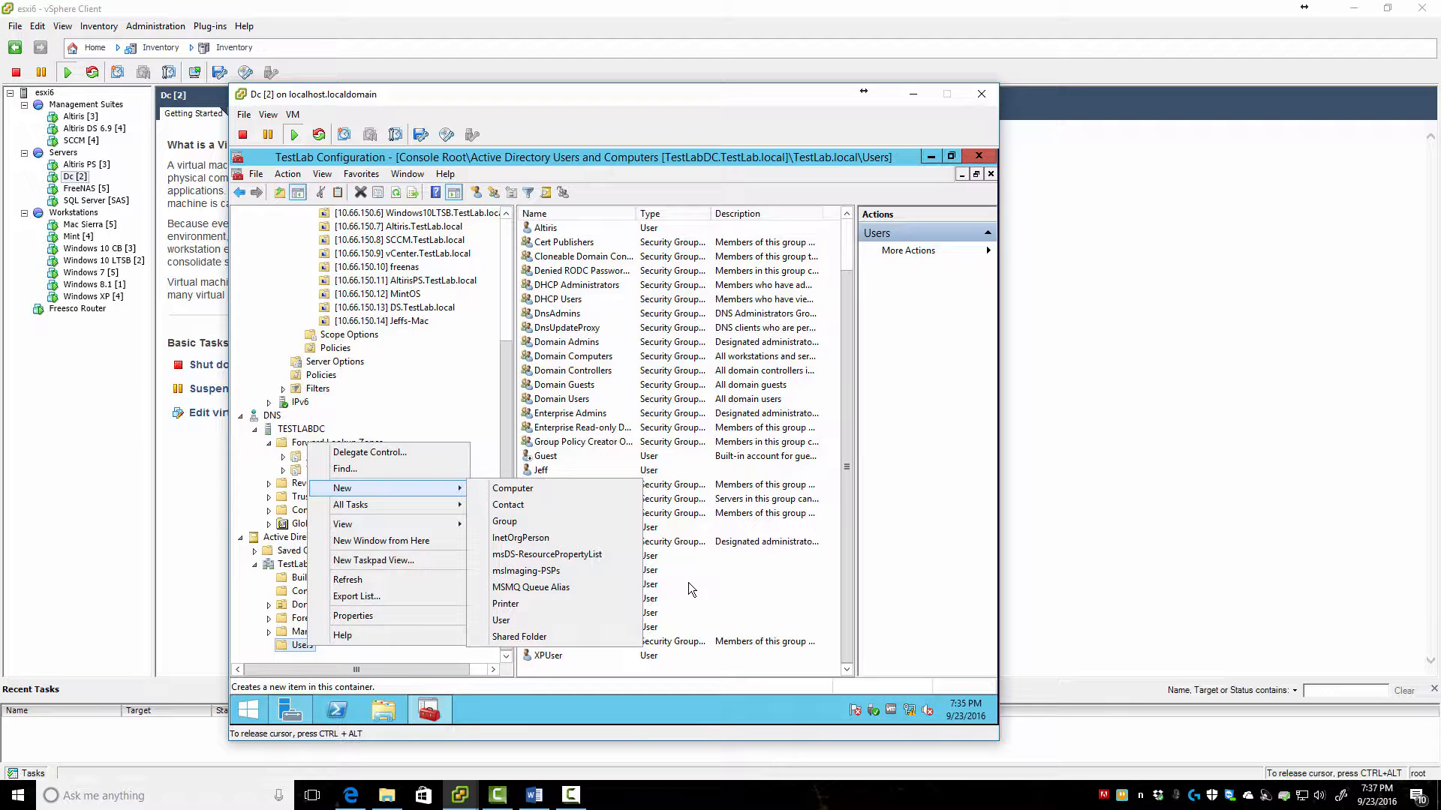
Create a new global security group named TestLab-Admins in Users
left_click(521, 524)
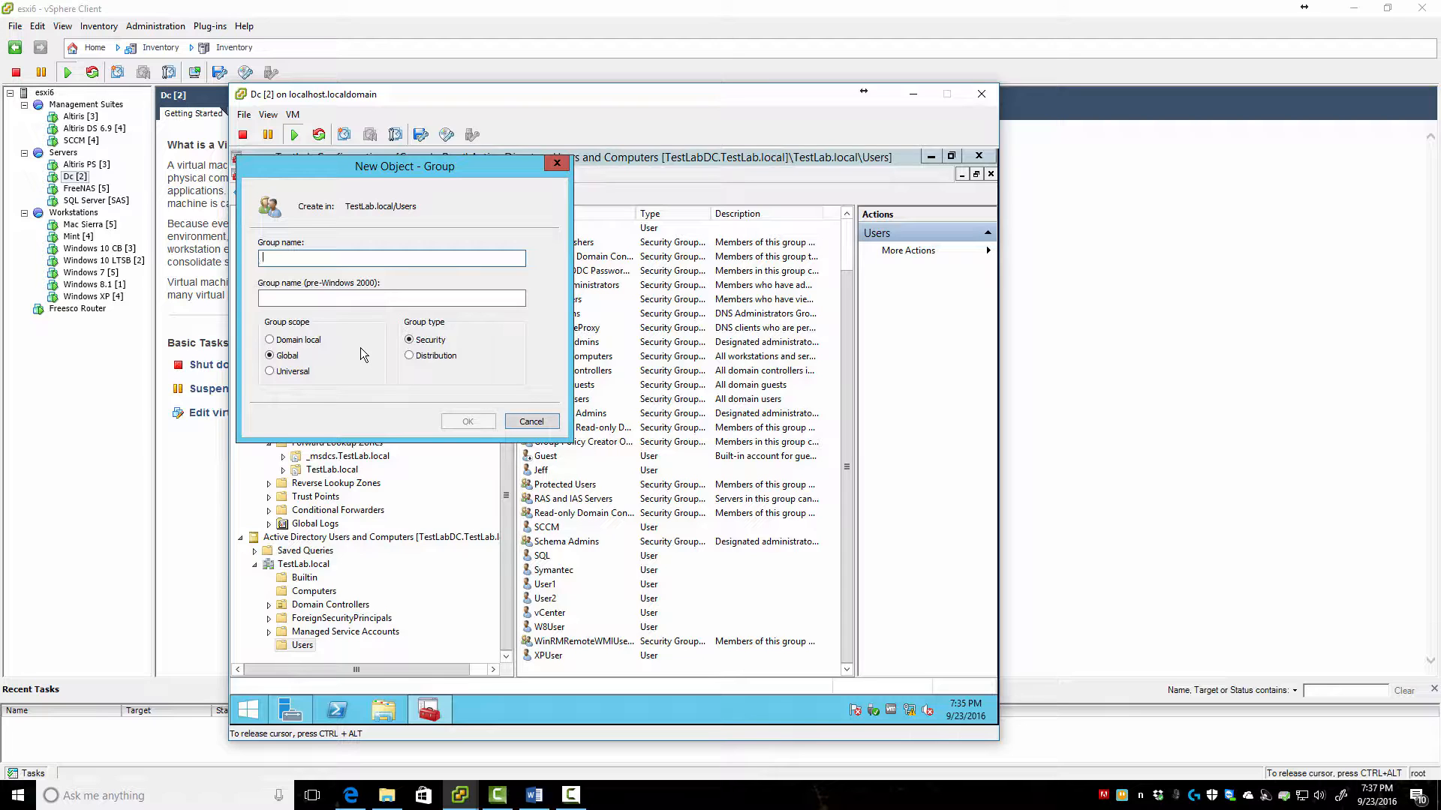
type("Test")
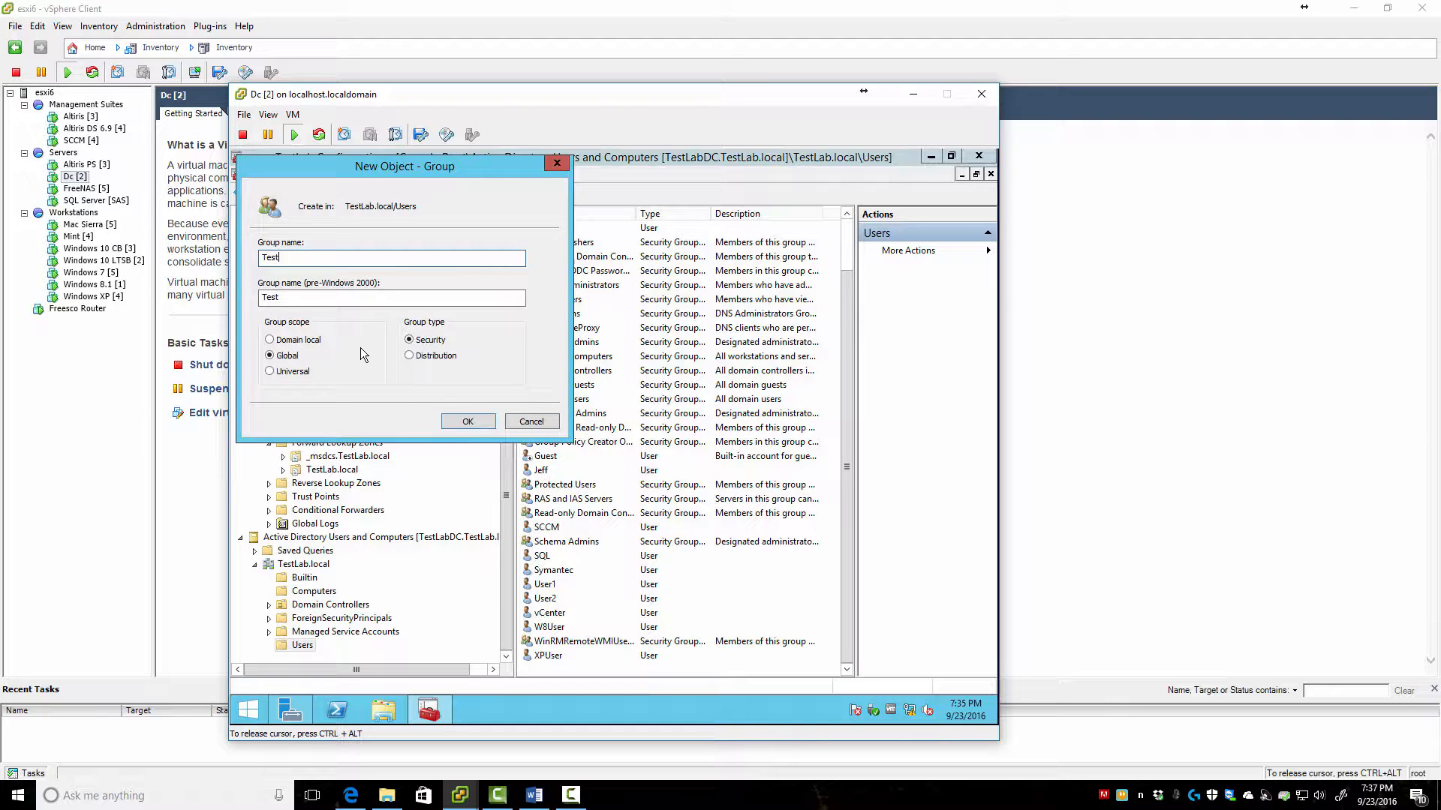
type("Lab-Admins")
left_click(470, 420)
Open TestLab-Admins properties on the Members tab and select the Altiris account
double_click(558, 582)
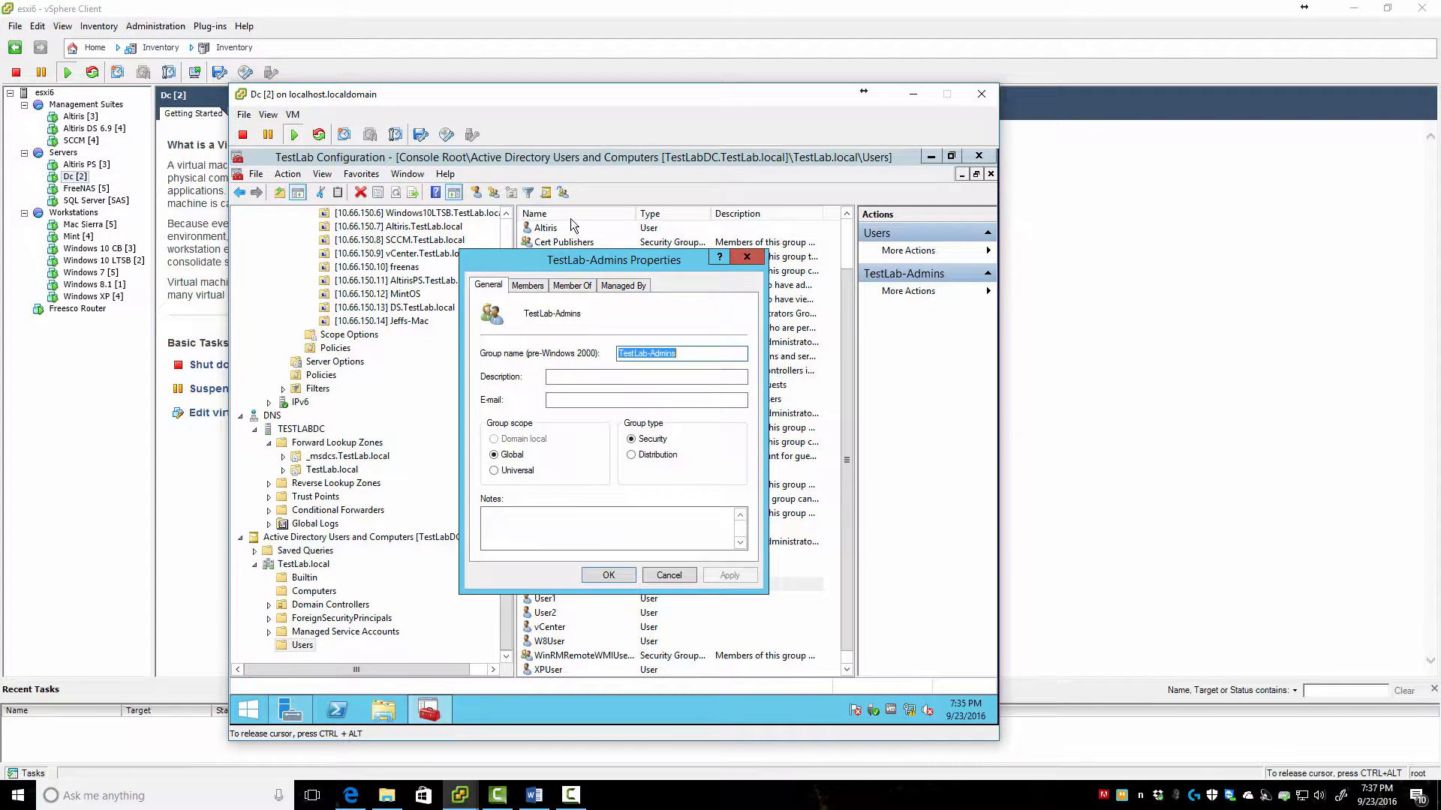
left_click(529, 285)
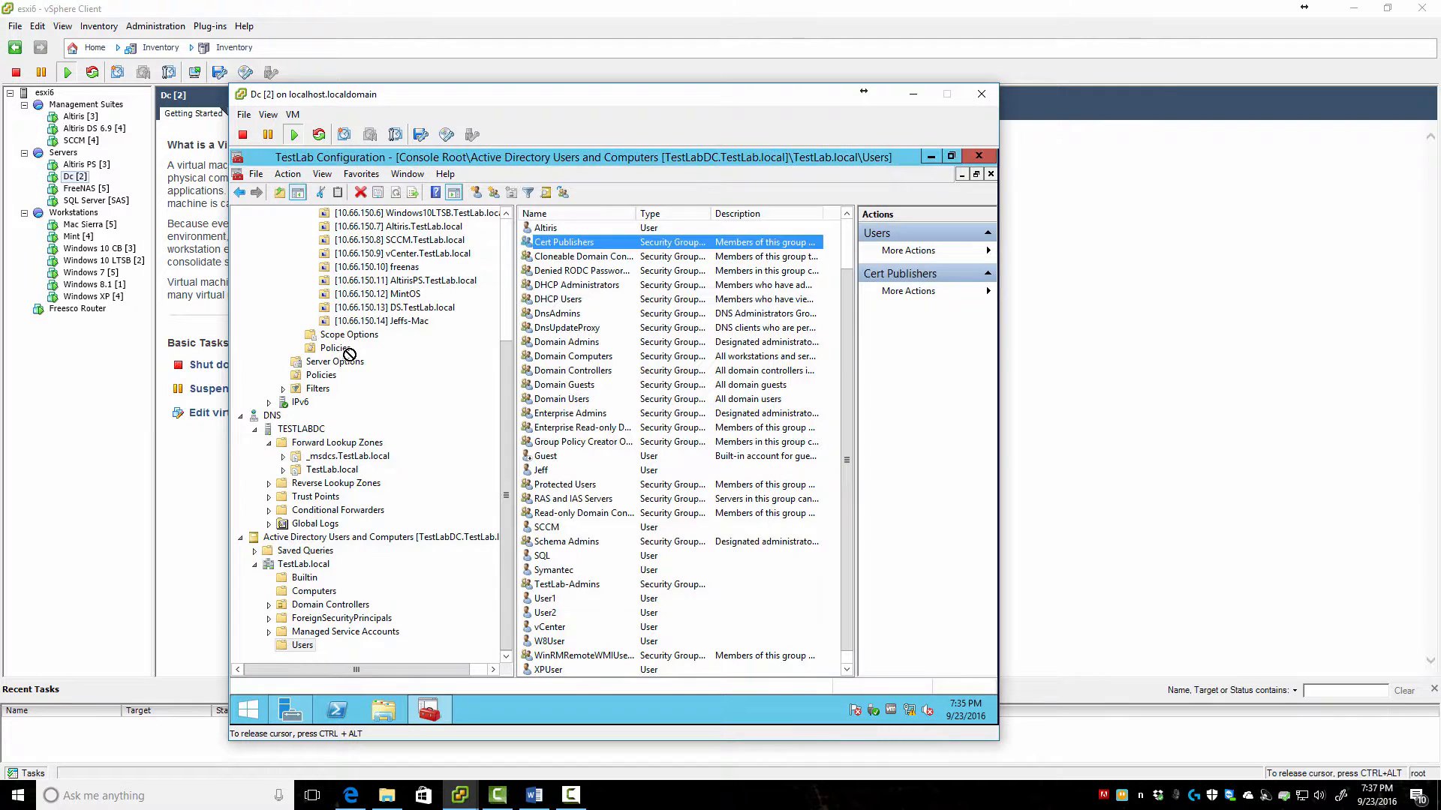
left_click_drag(348, 354, 515, 268)
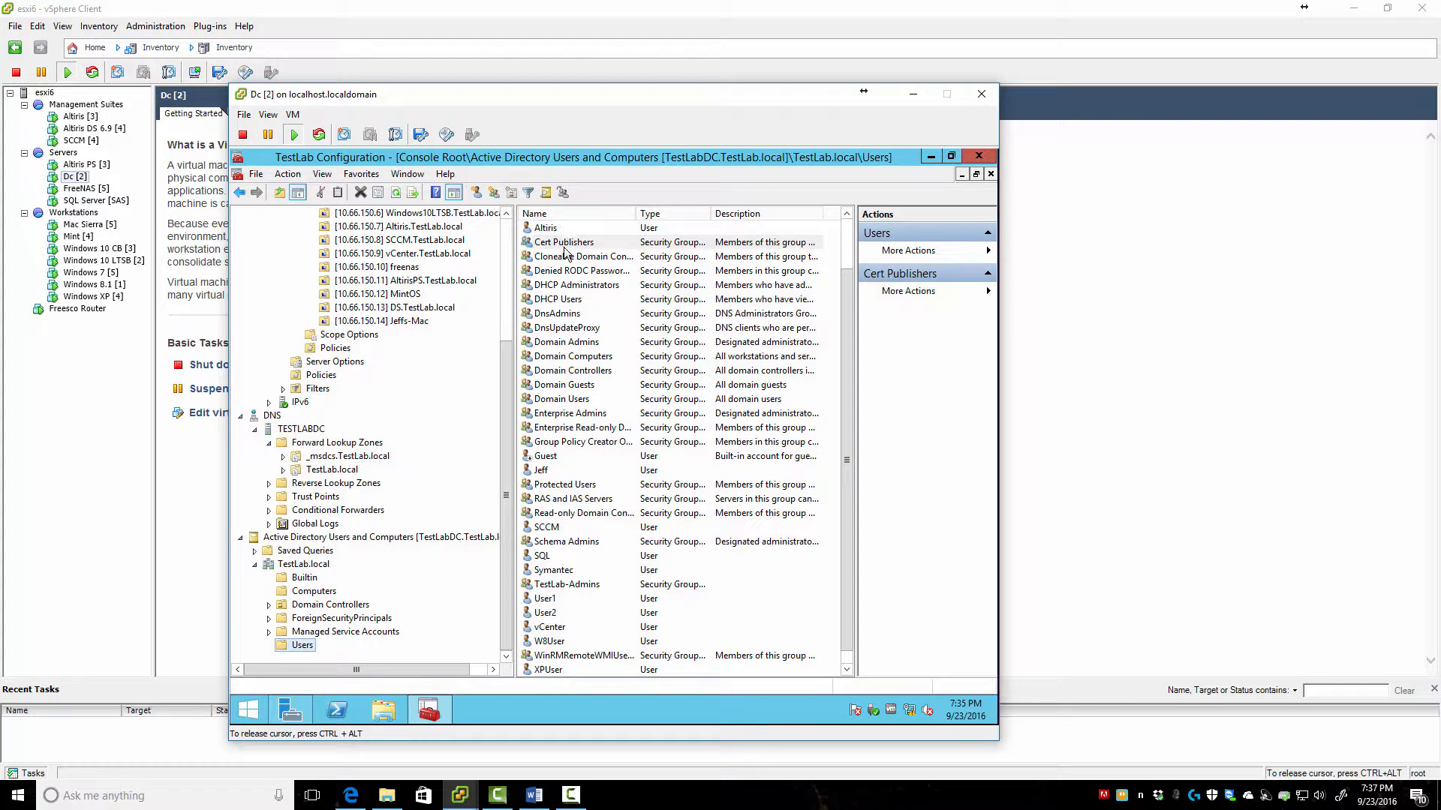
scroll(564, 249, "up", 4)
left_click_drag(846, 309, 846, 260)
left_click(554, 285)
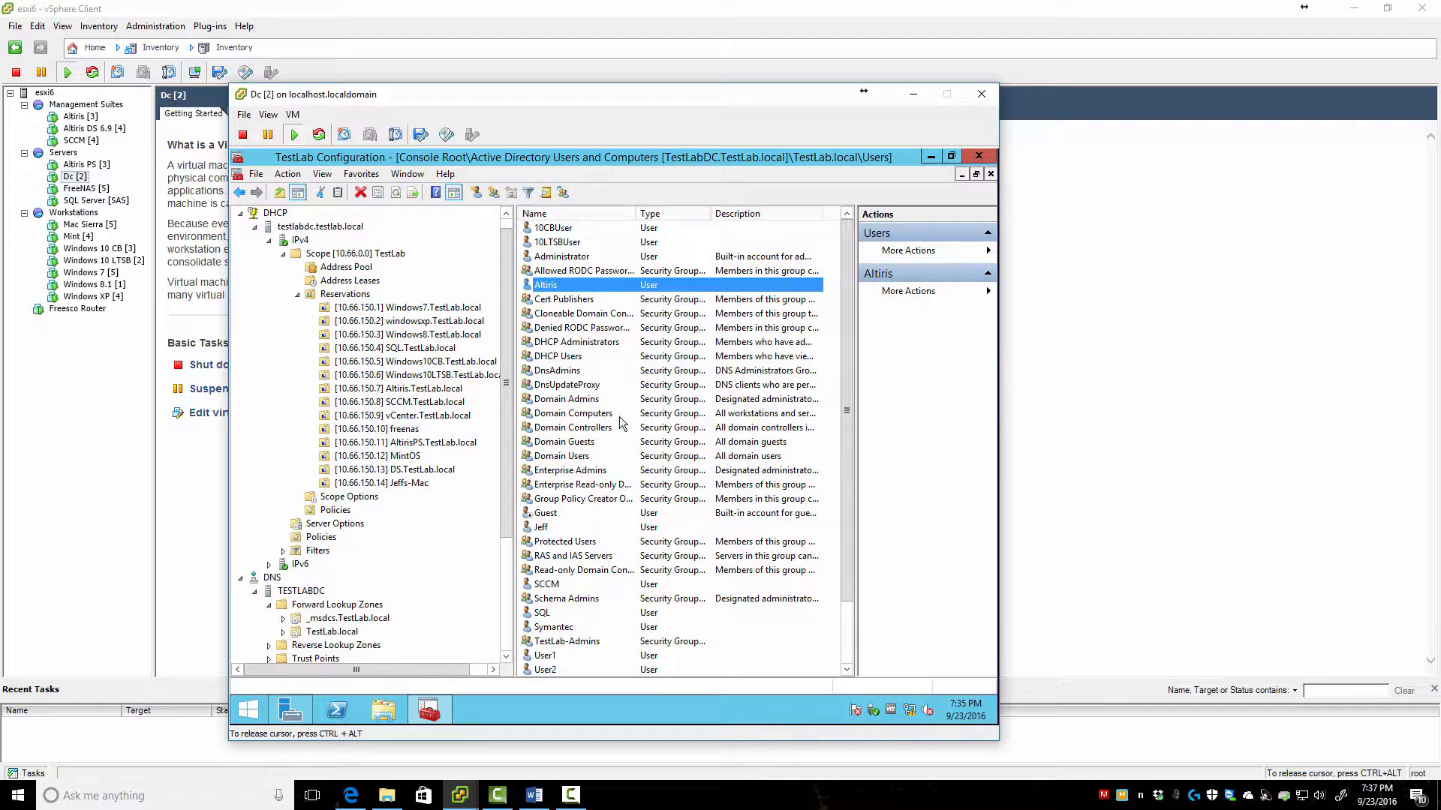
Add the personal user account as a member of TestLab-Admins
left_click(546, 529, "ctrl")
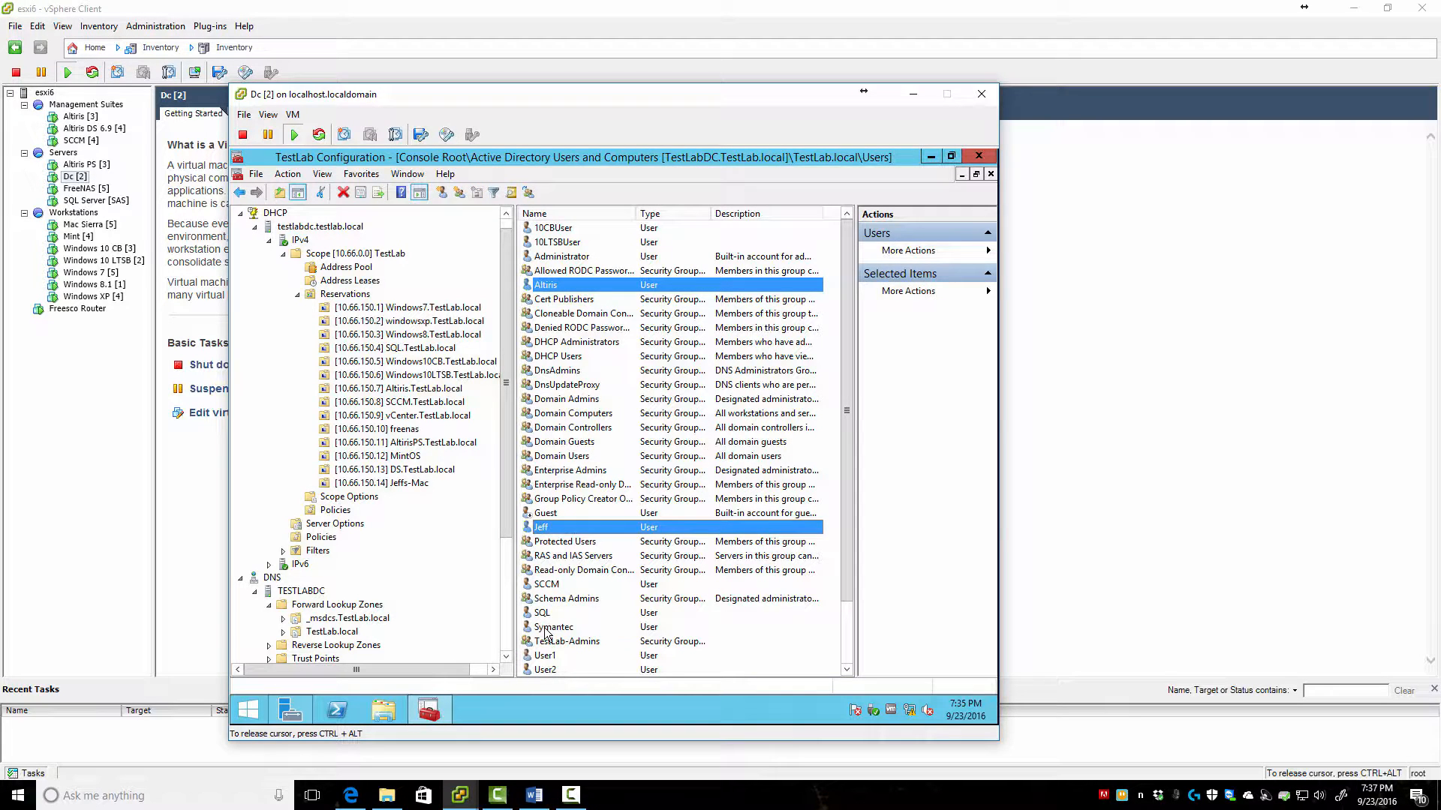
left_click(550, 629, "ctrl")
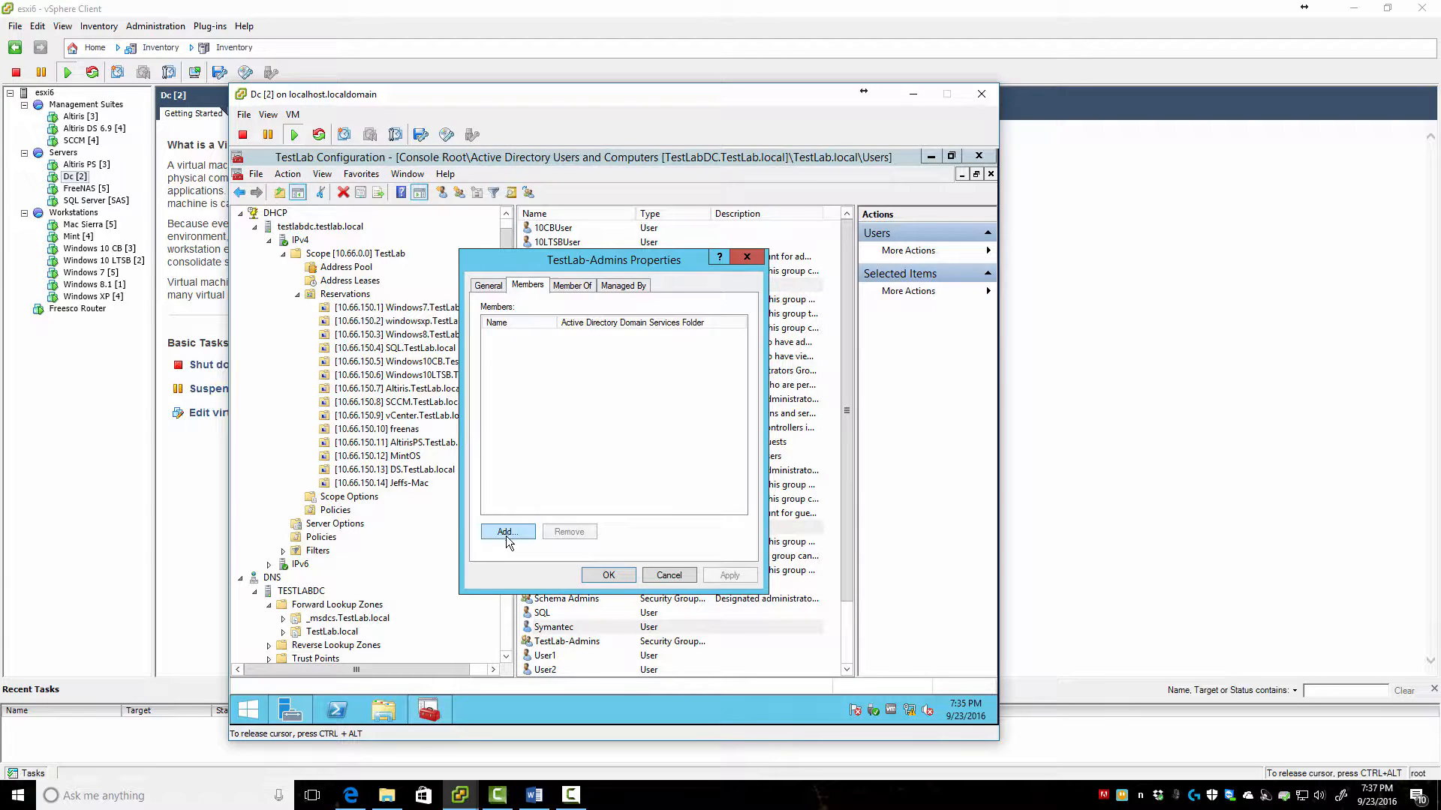
left_click(507, 533)
type("jeff")
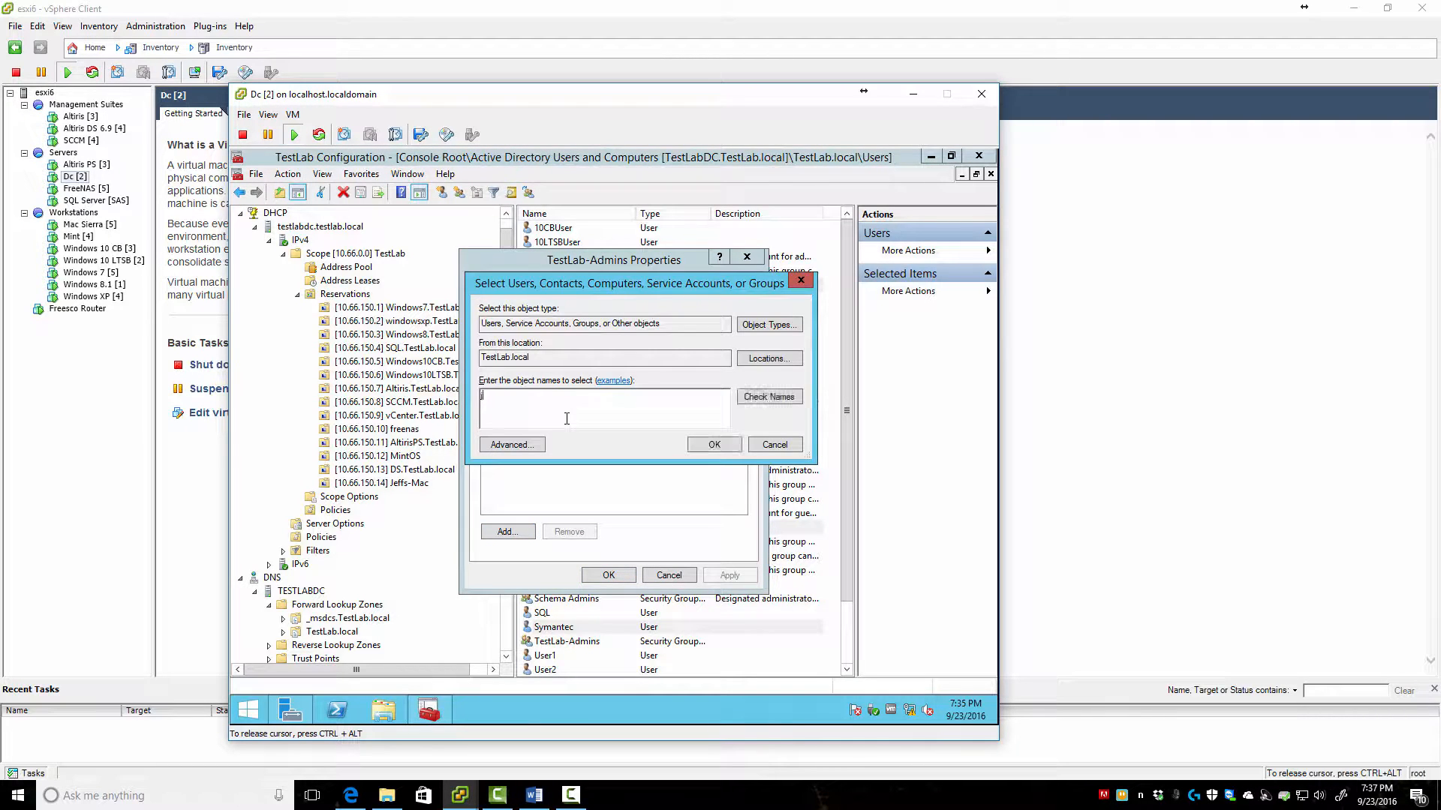
key("Return")
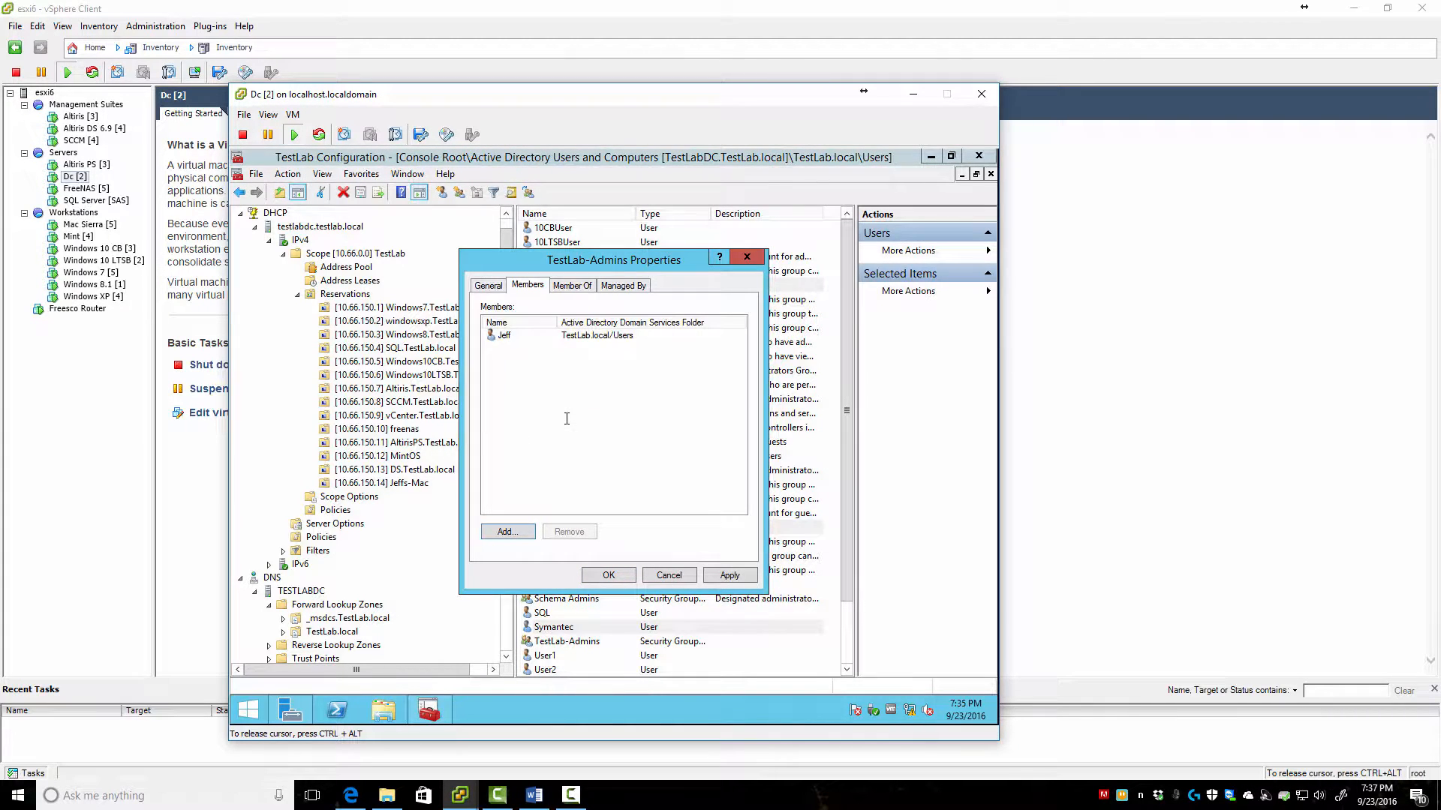
Add the symantec and altiris accounts to TestLab-Admins and save the membership
left_click(494, 538)
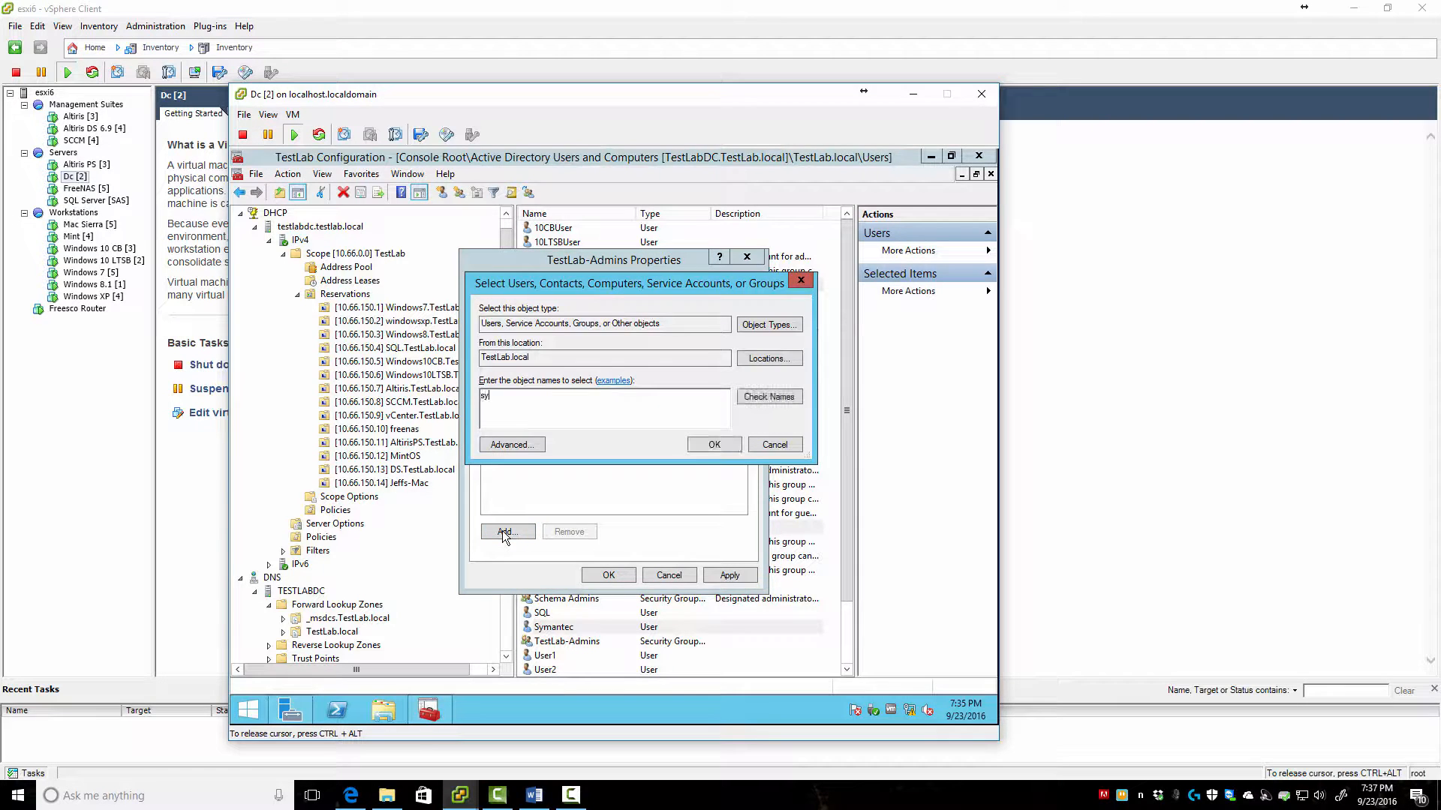
type("symantec;altiris")
left_click(761, 399)
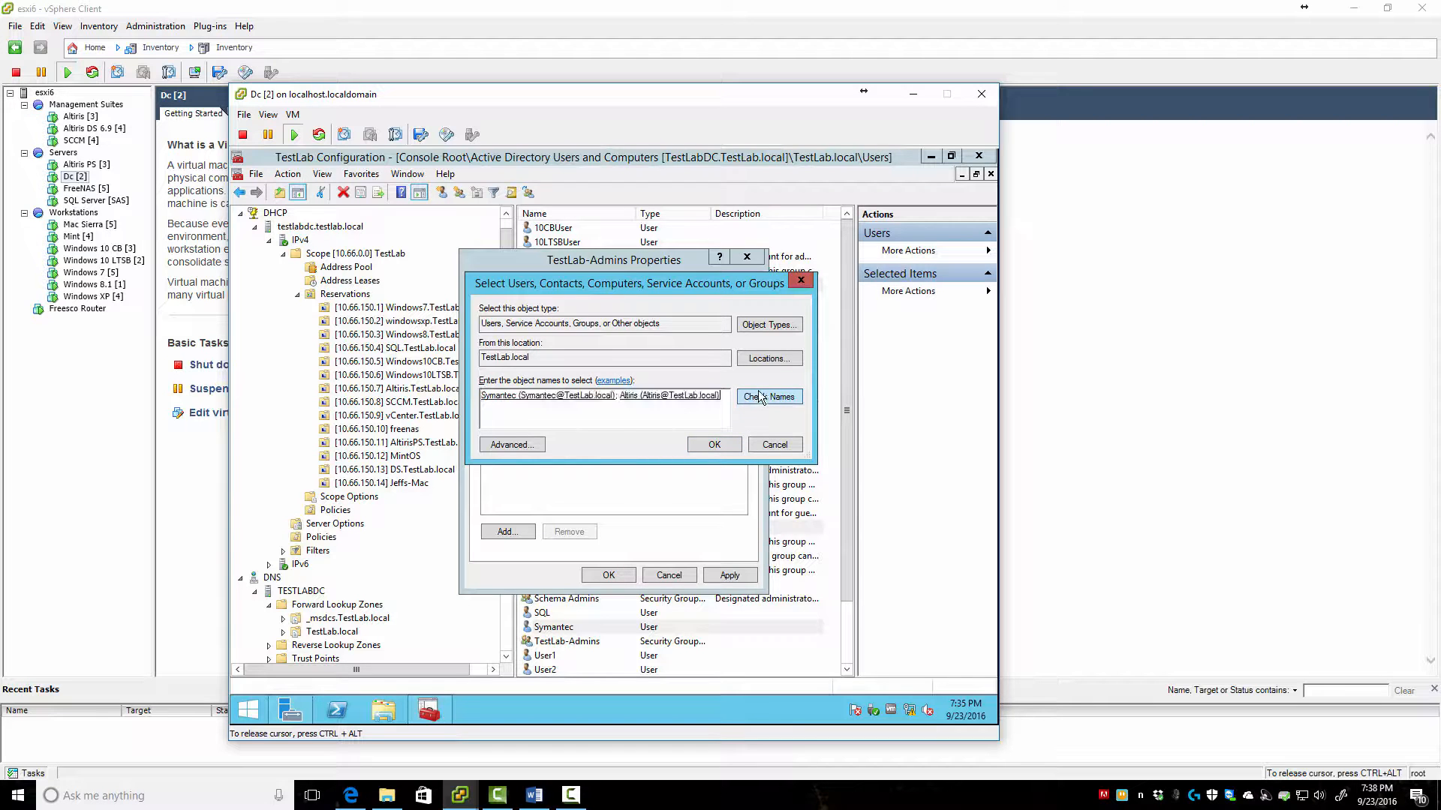
left_click(699, 445)
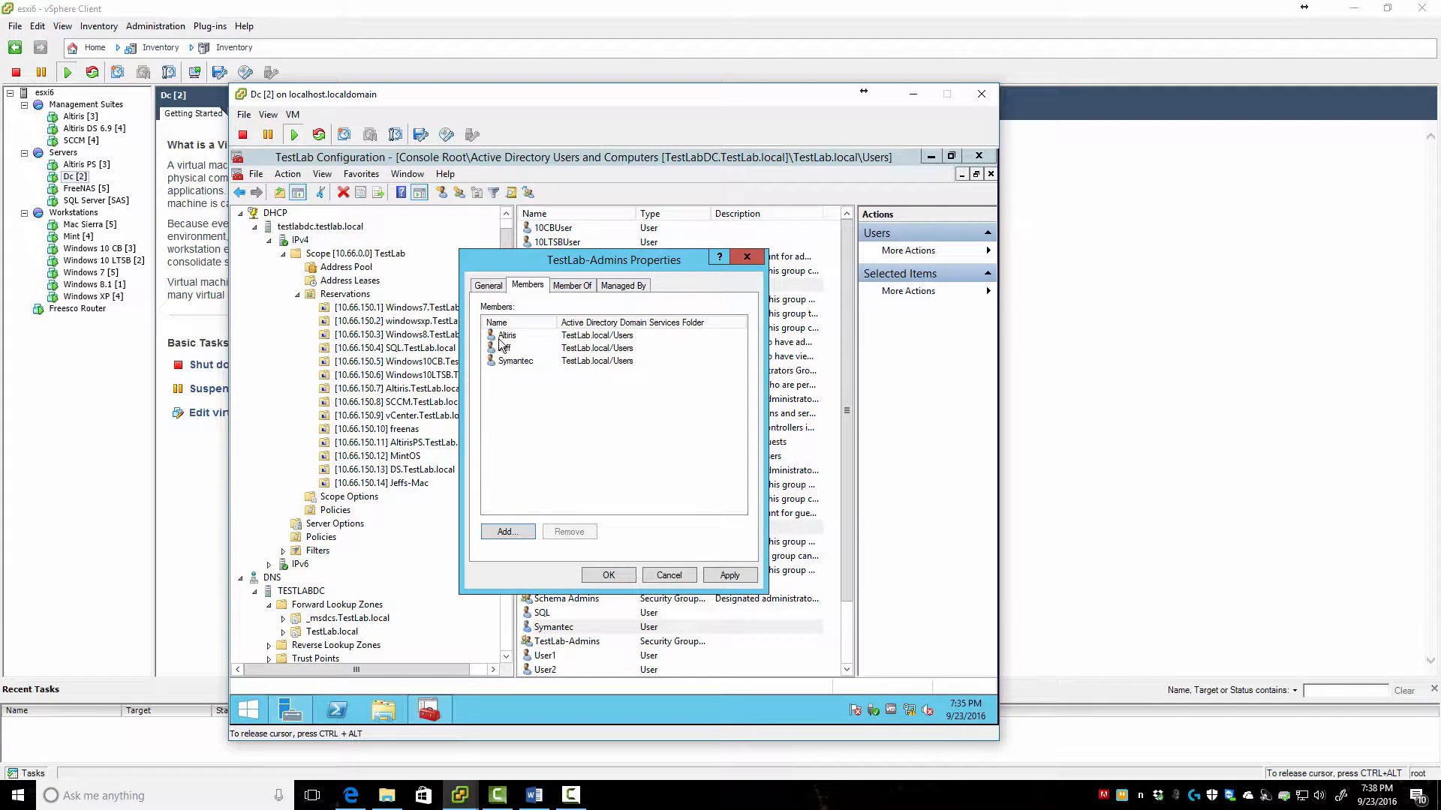
left_click(608, 576)
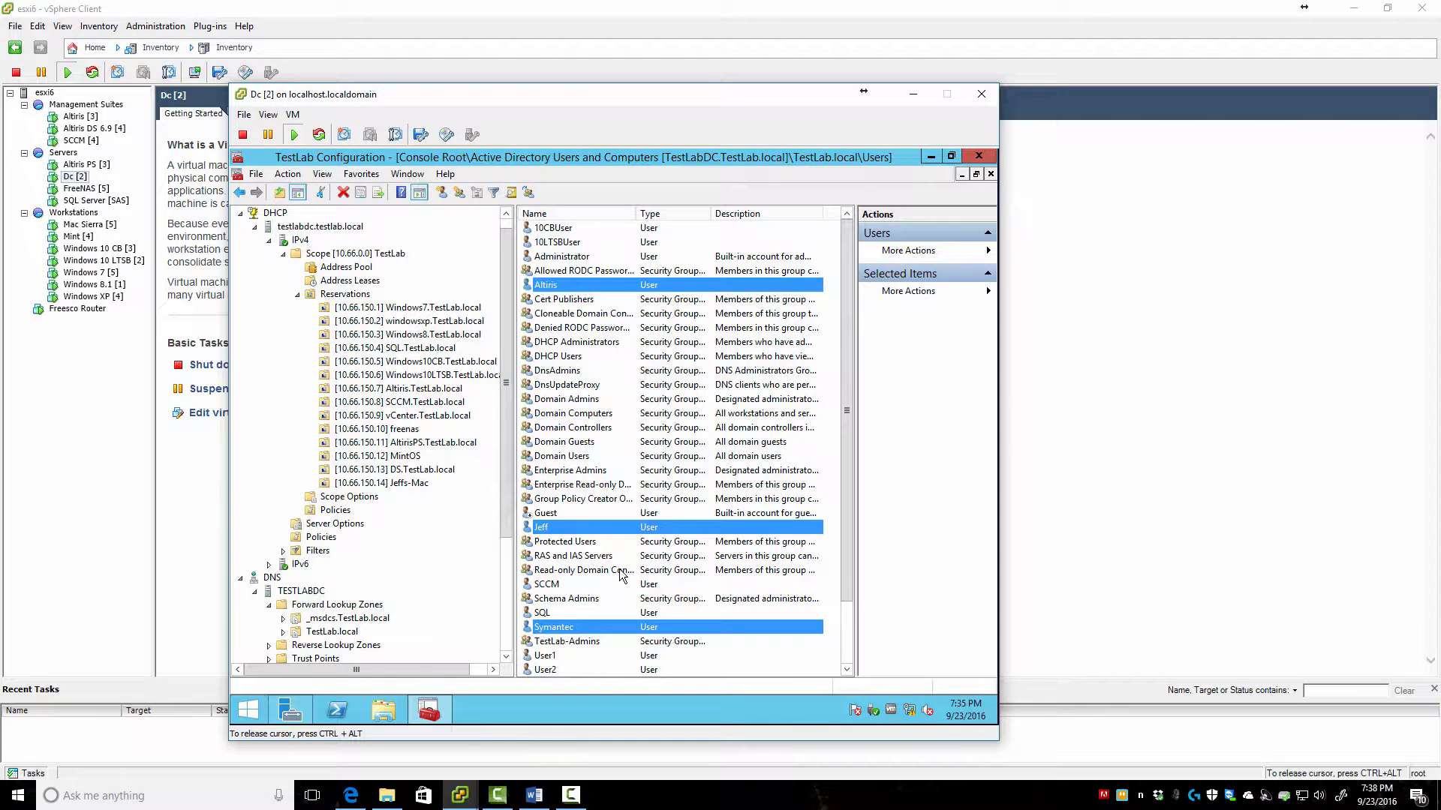
scroll(620, 632, "down", 2)
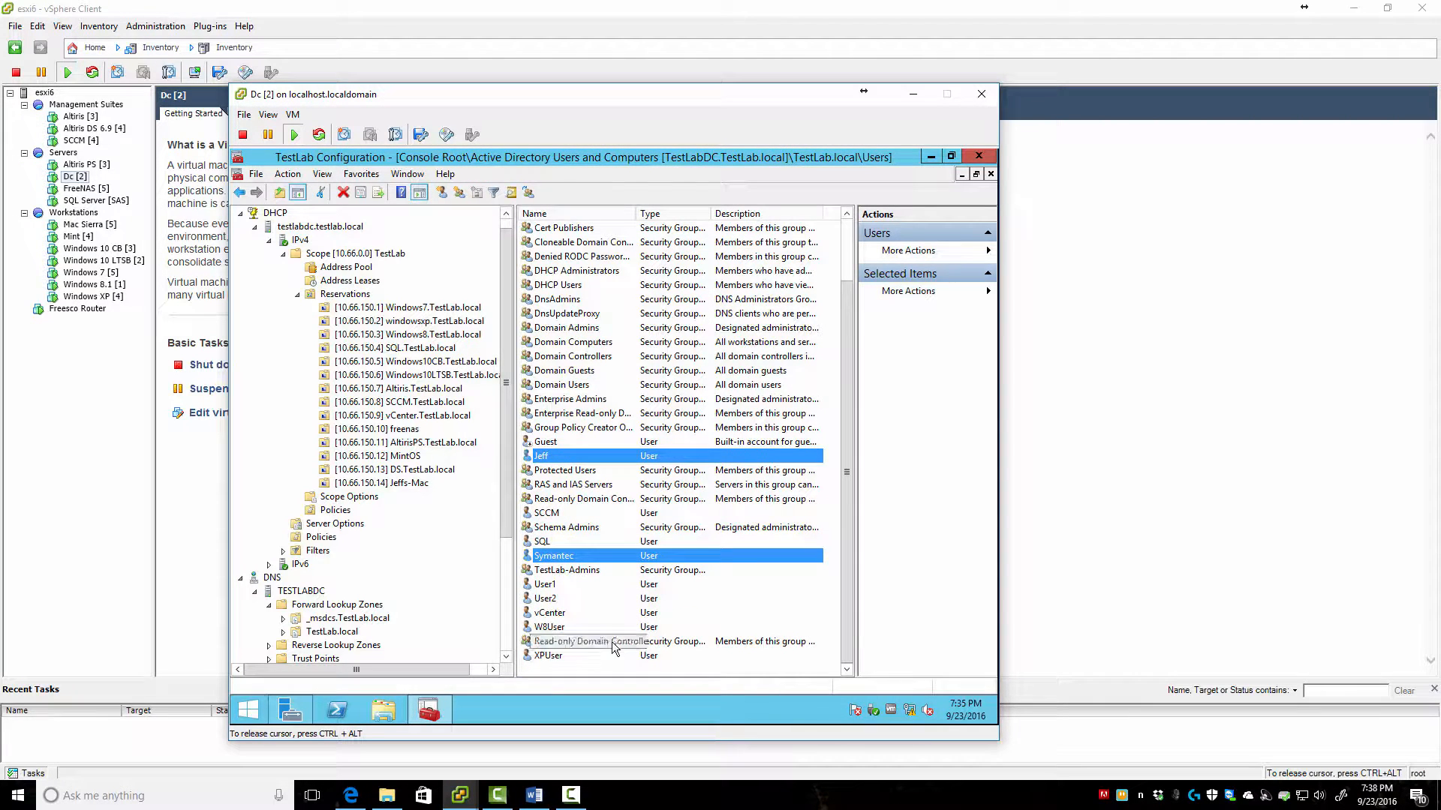
left_click(559, 627)
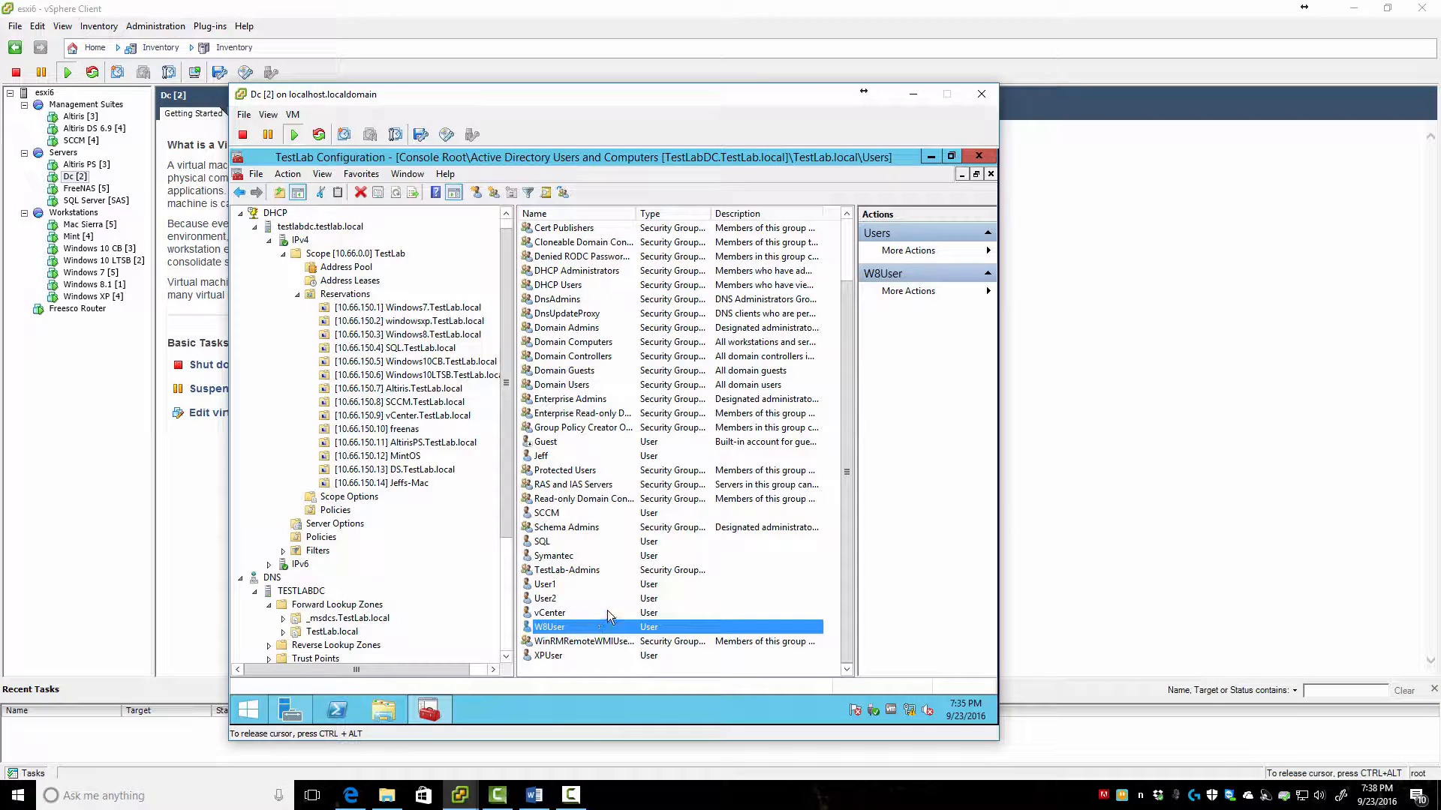
scroll(606, 607, "up", 2)
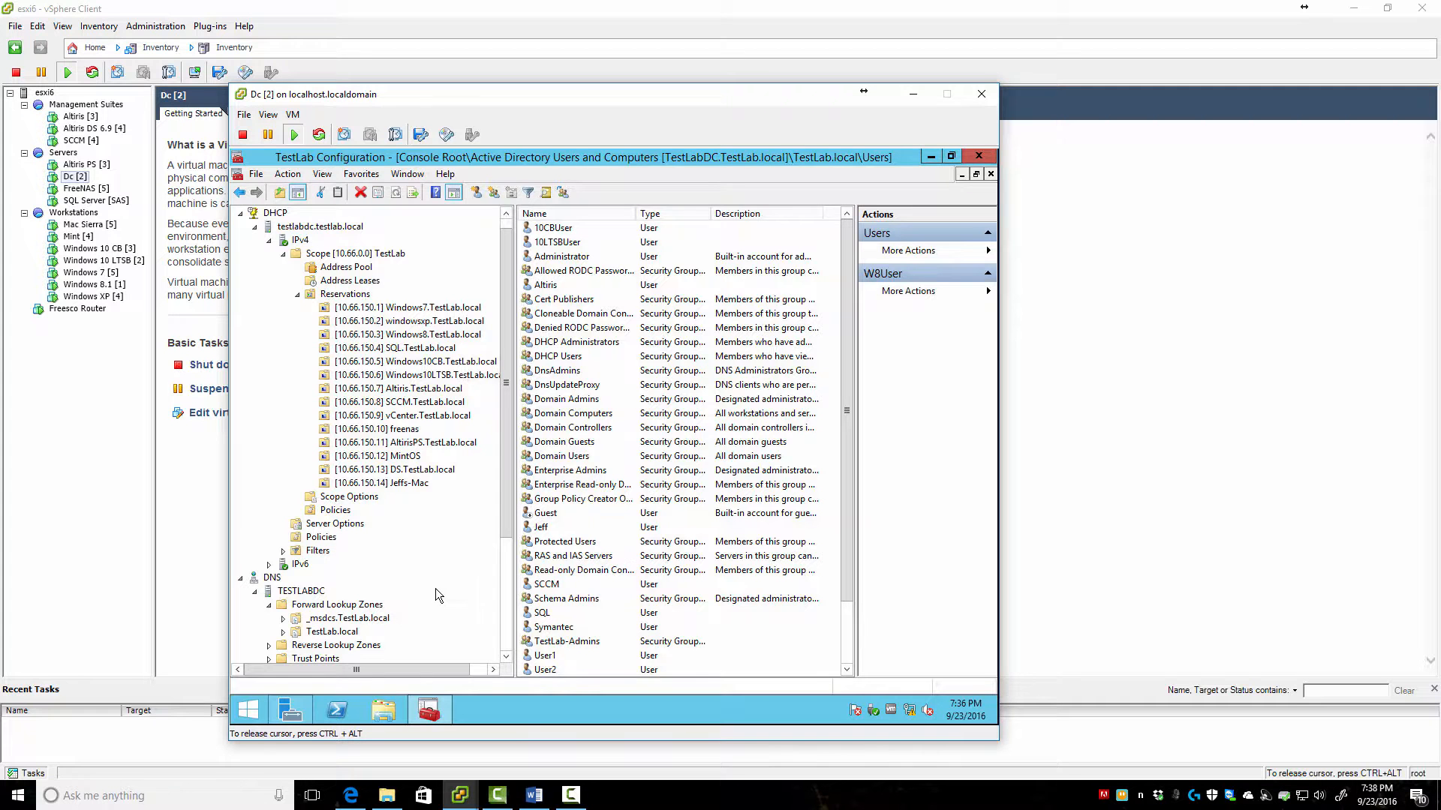
Create a new global security group named TestLab-Reporters in Users
scroll(484, 506, "down", 2)
left_click_drag(509, 495, 508, 589)
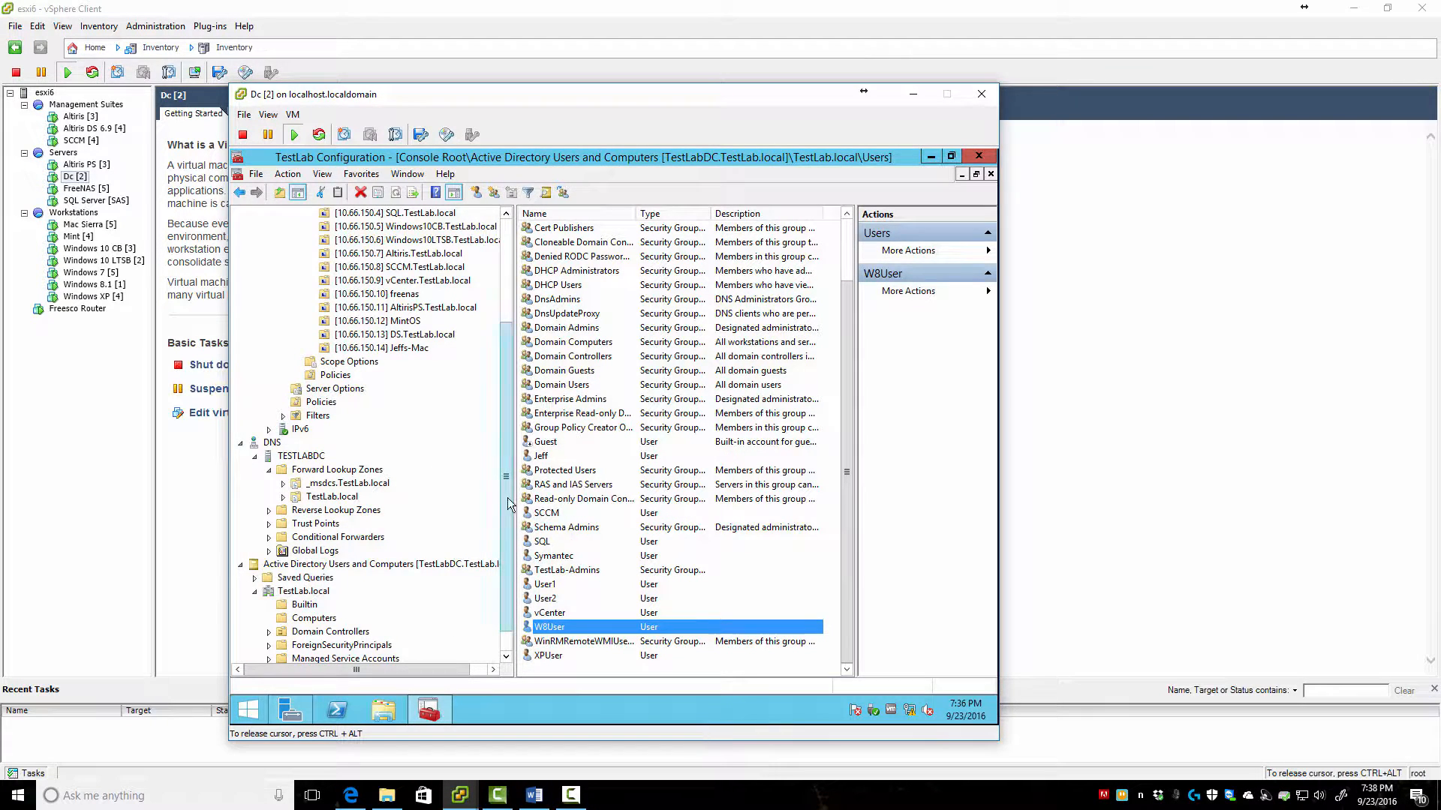
left_click_drag(508, 497, 507, 517)
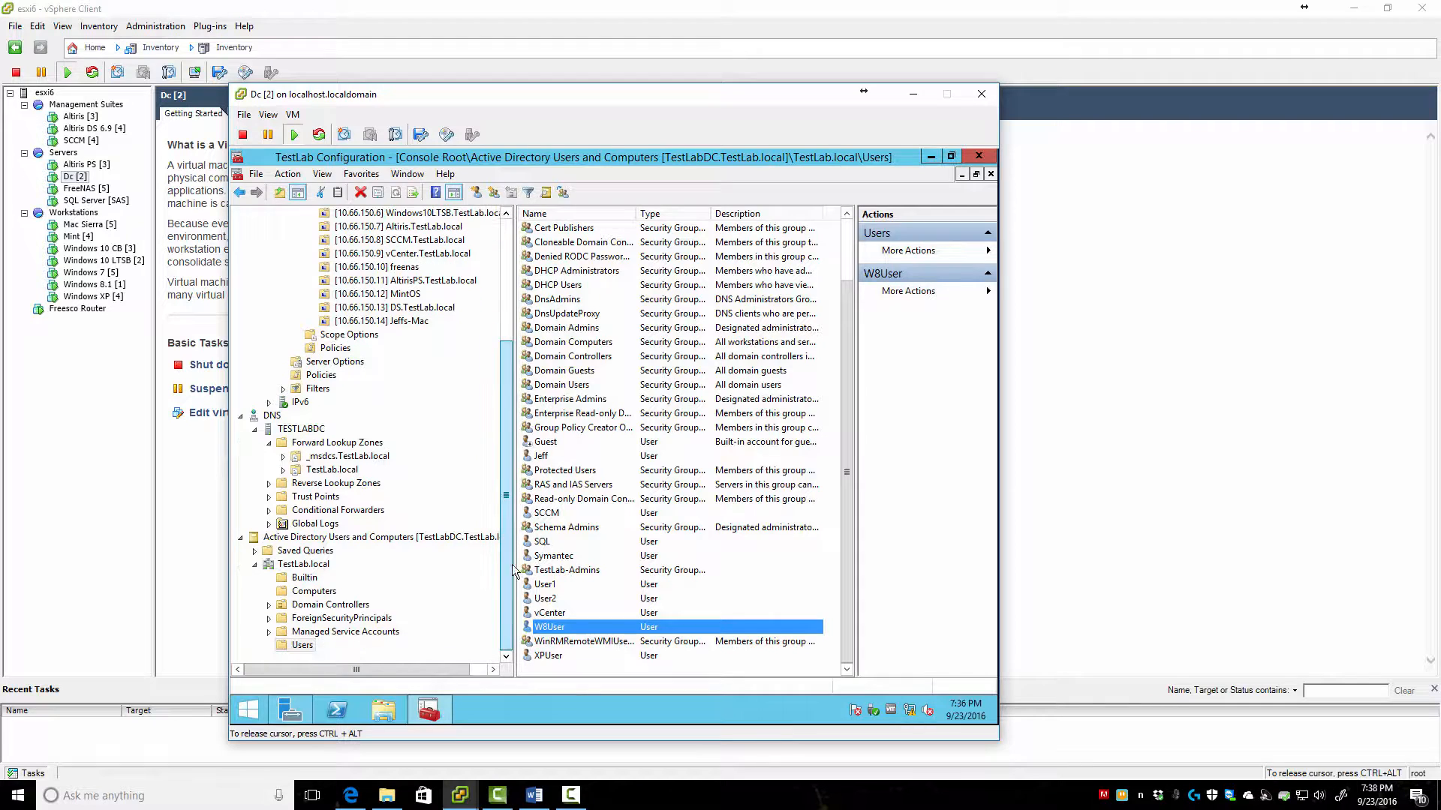
right_click(306, 646)
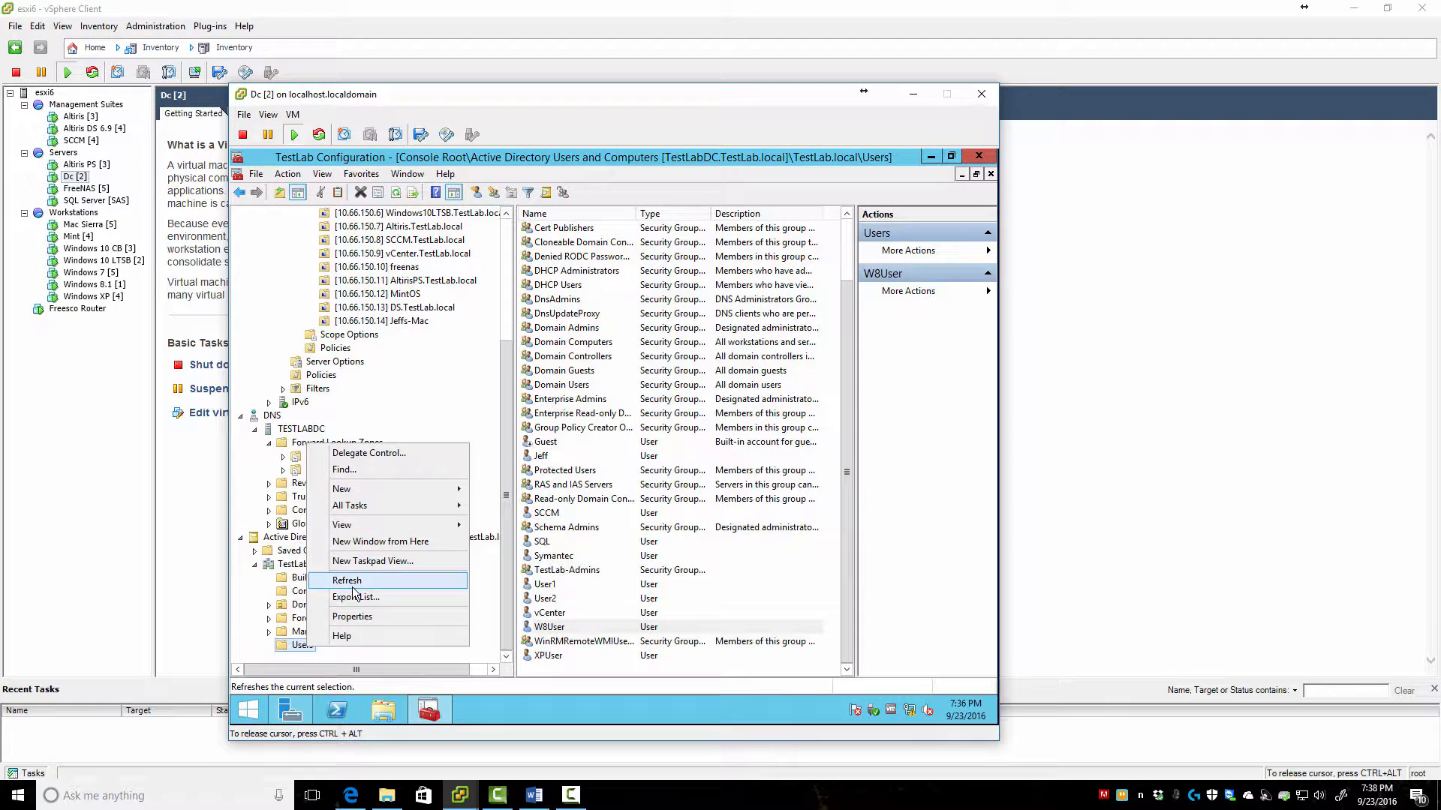
mouse_move(452, 492)
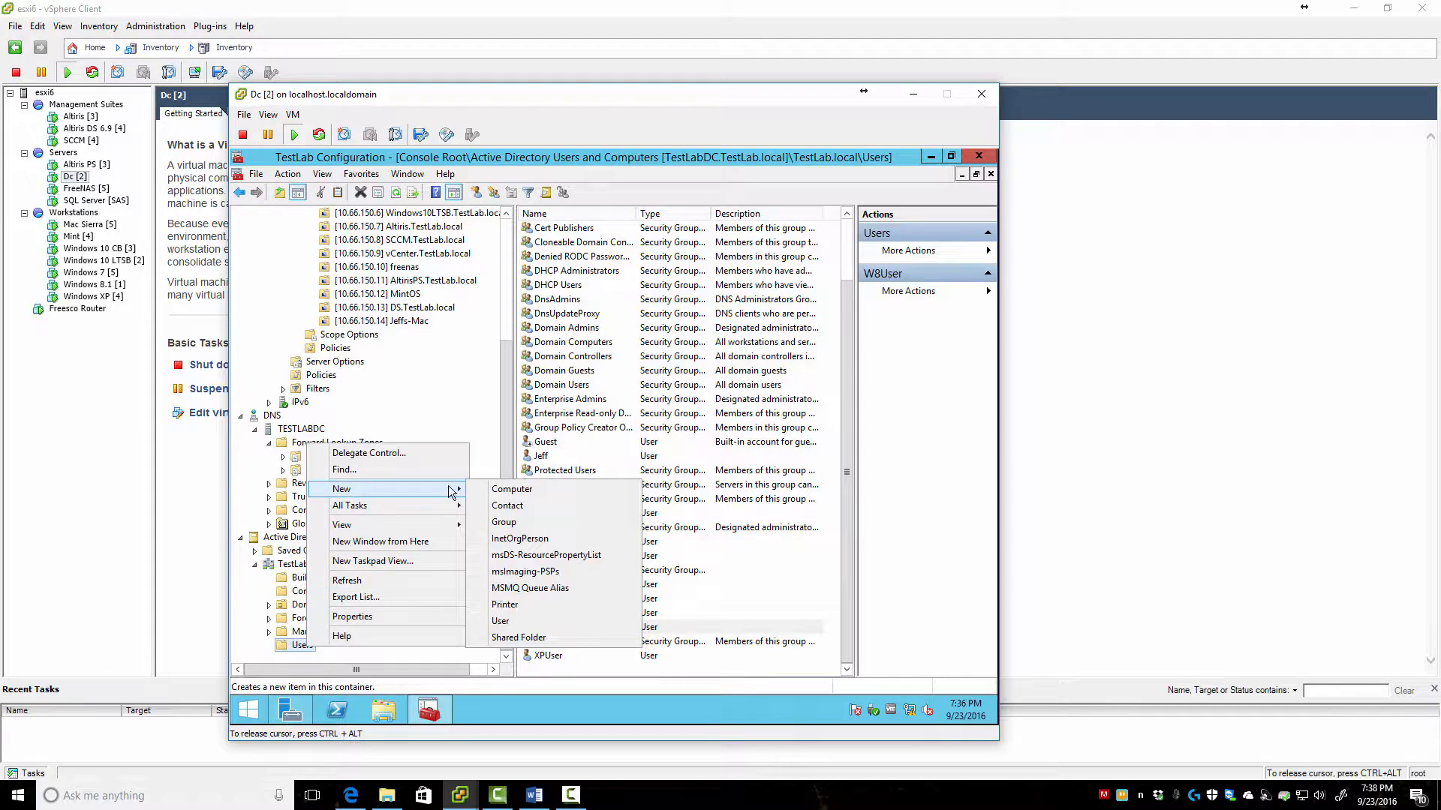
left_click(548, 523)
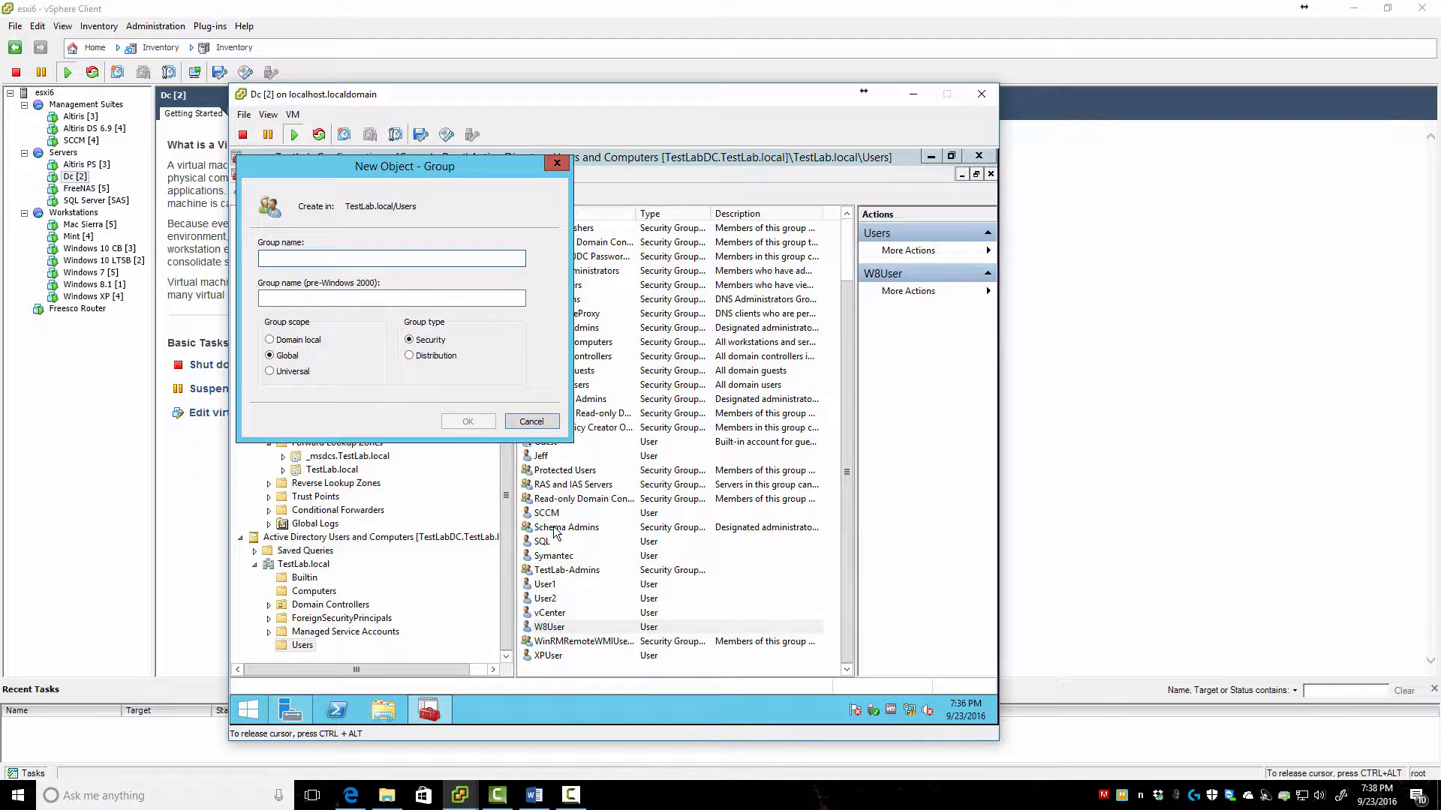
type("TestLa")
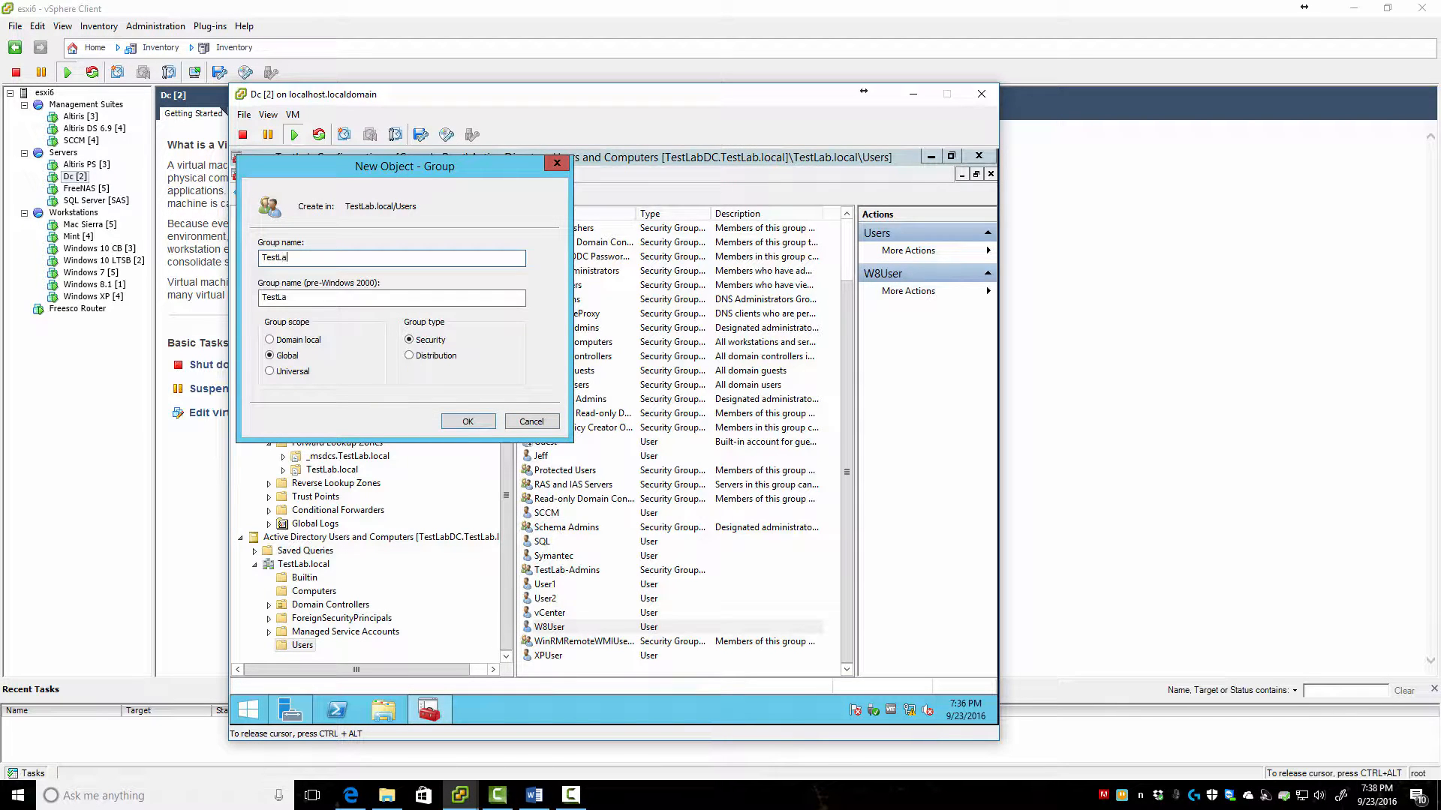
type("b-Reporters")
left_click(475, 418)
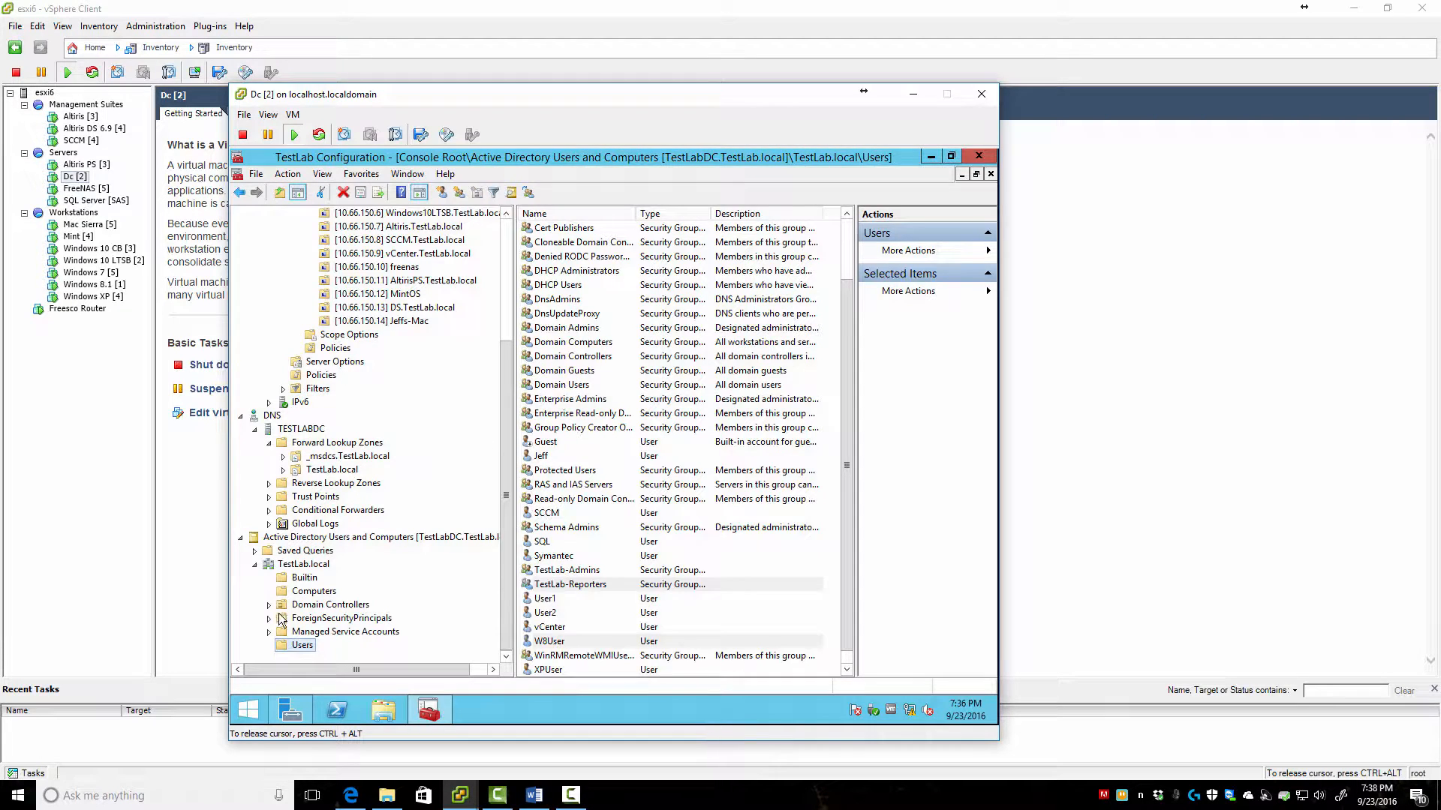
Create another group in Users named TestLab-PatchAdmins
right_click(301, 644)
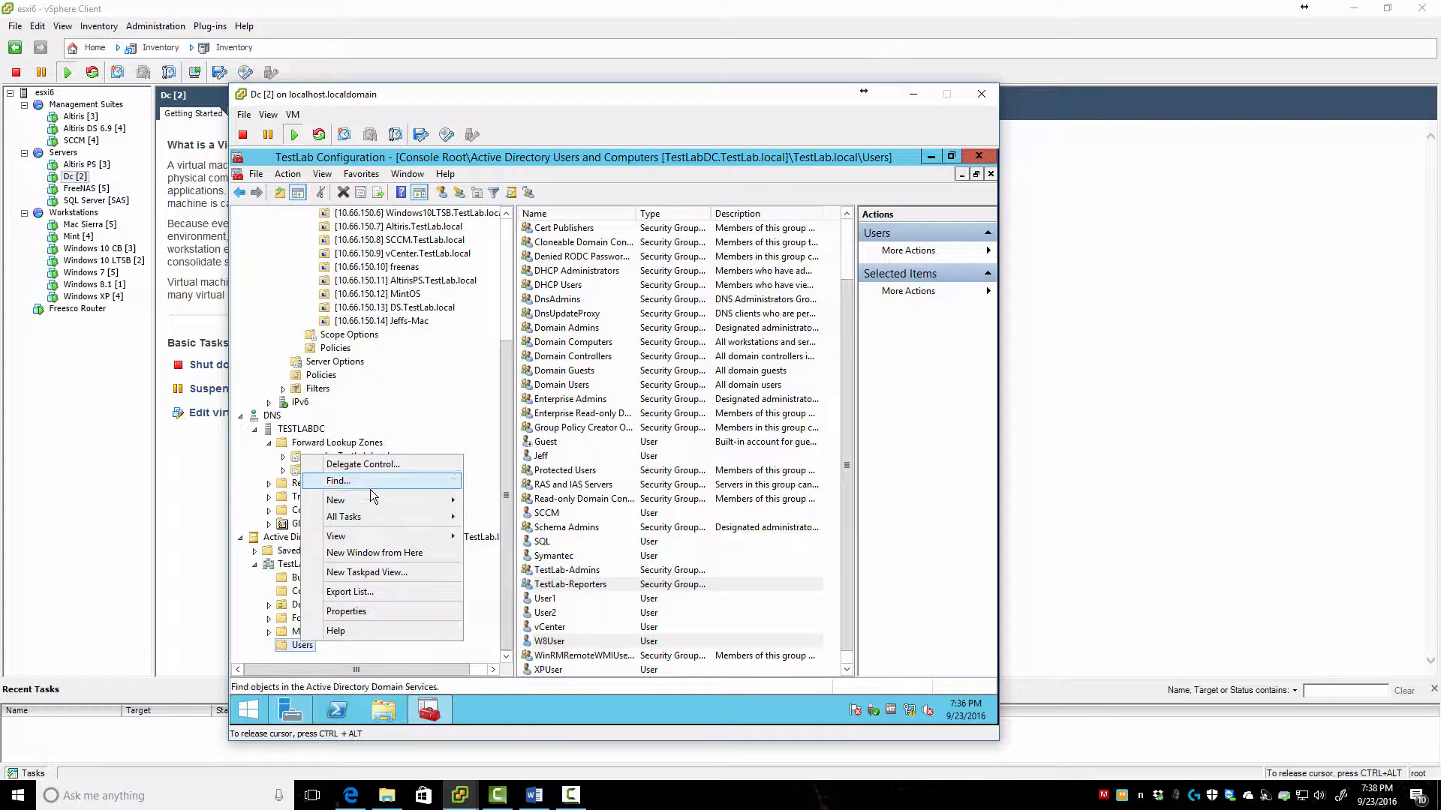
mouse_move(439, 502)
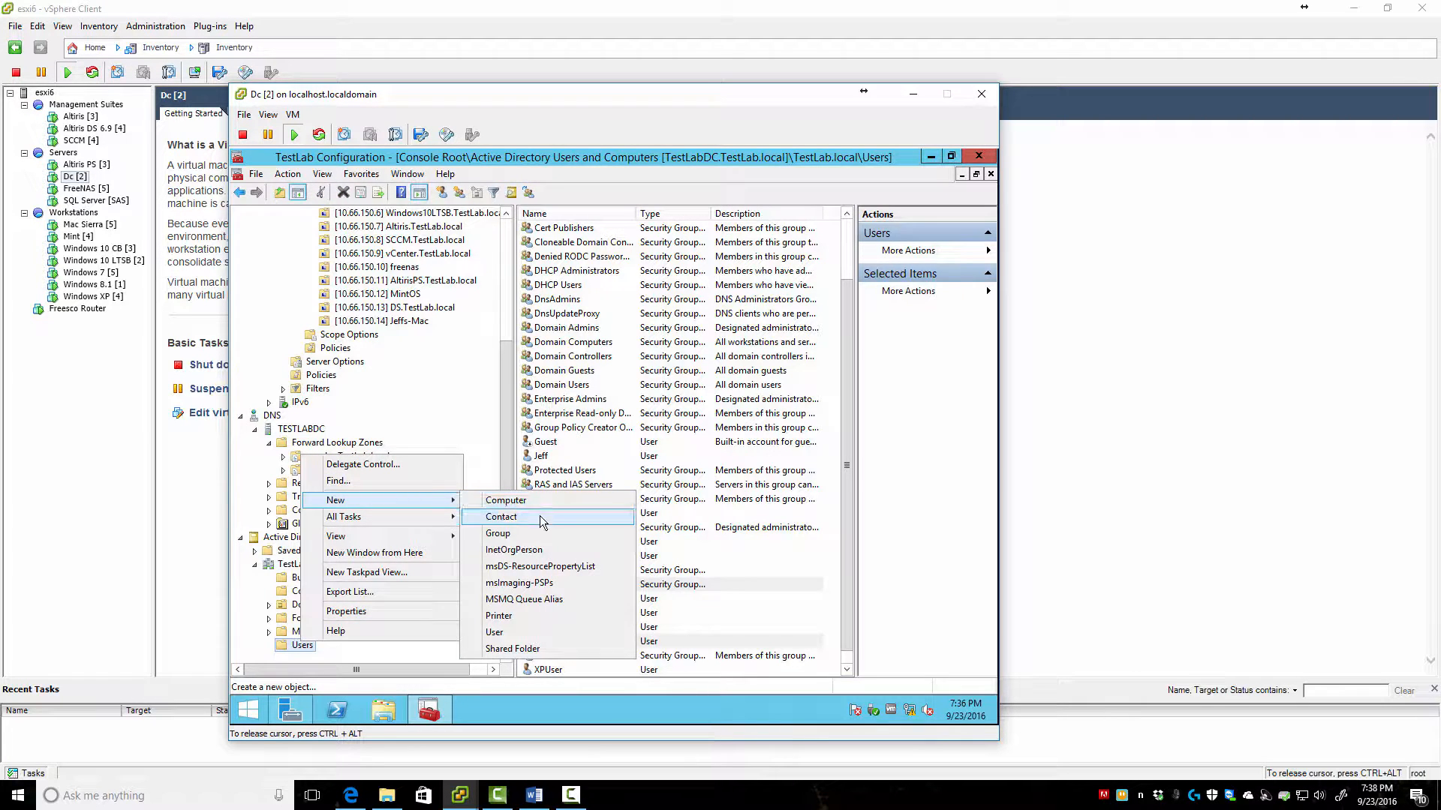
left_click(534, 534)
type("TestLab")
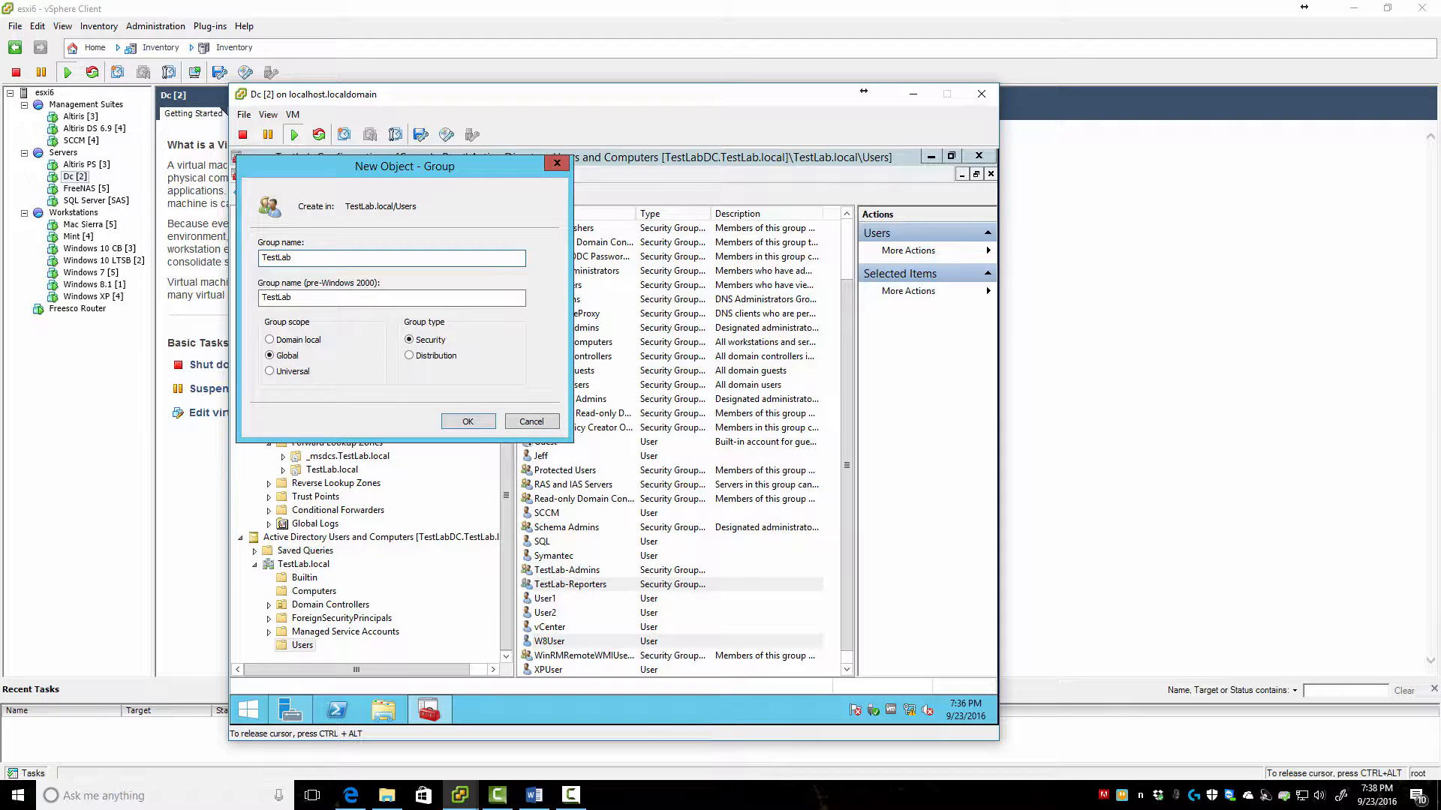
type("=PatchAdmins")
key("Return")
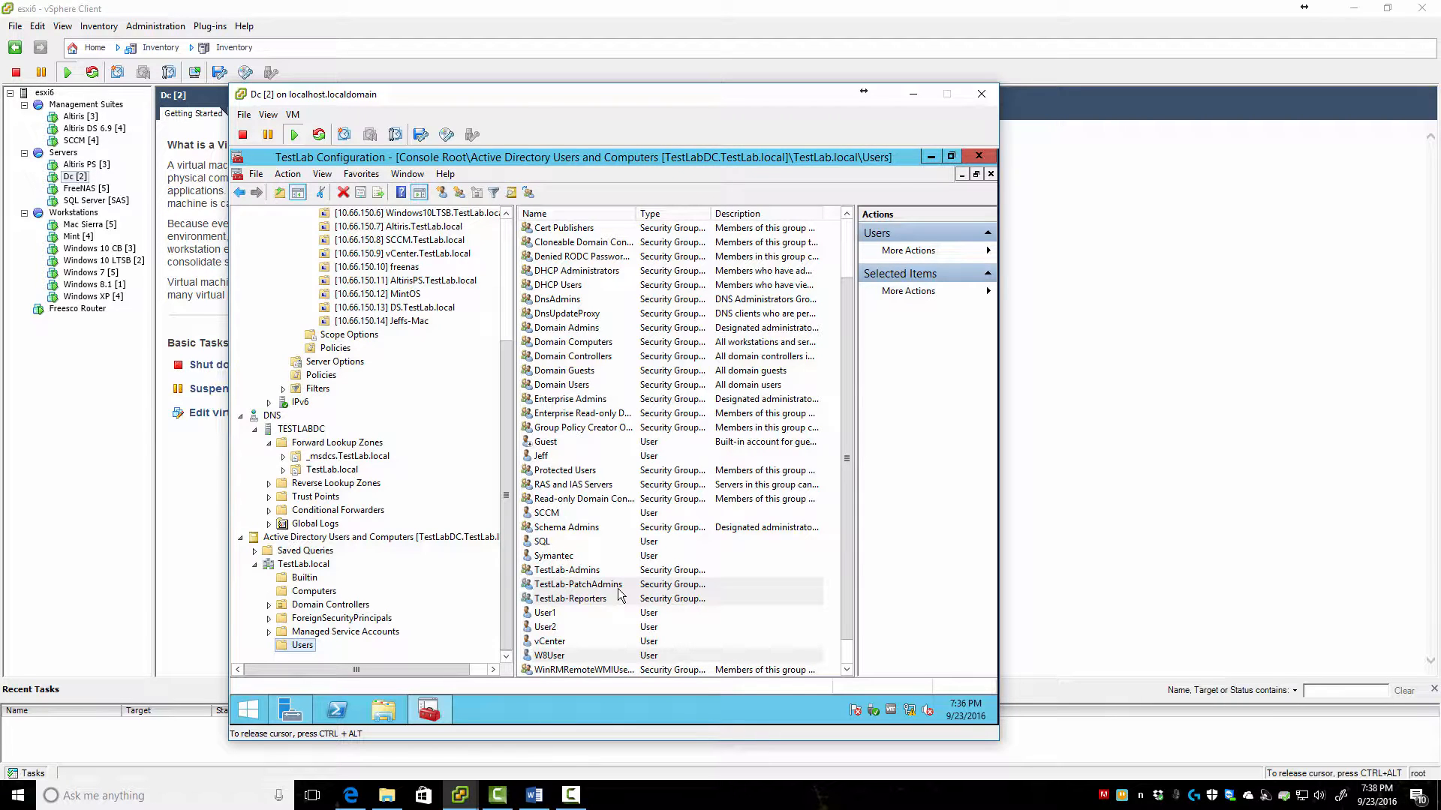
Open TestLab-PatchAdmins members, then cancel the member picker and close without changes
double_click(561, 586)
left_click(526, 285)
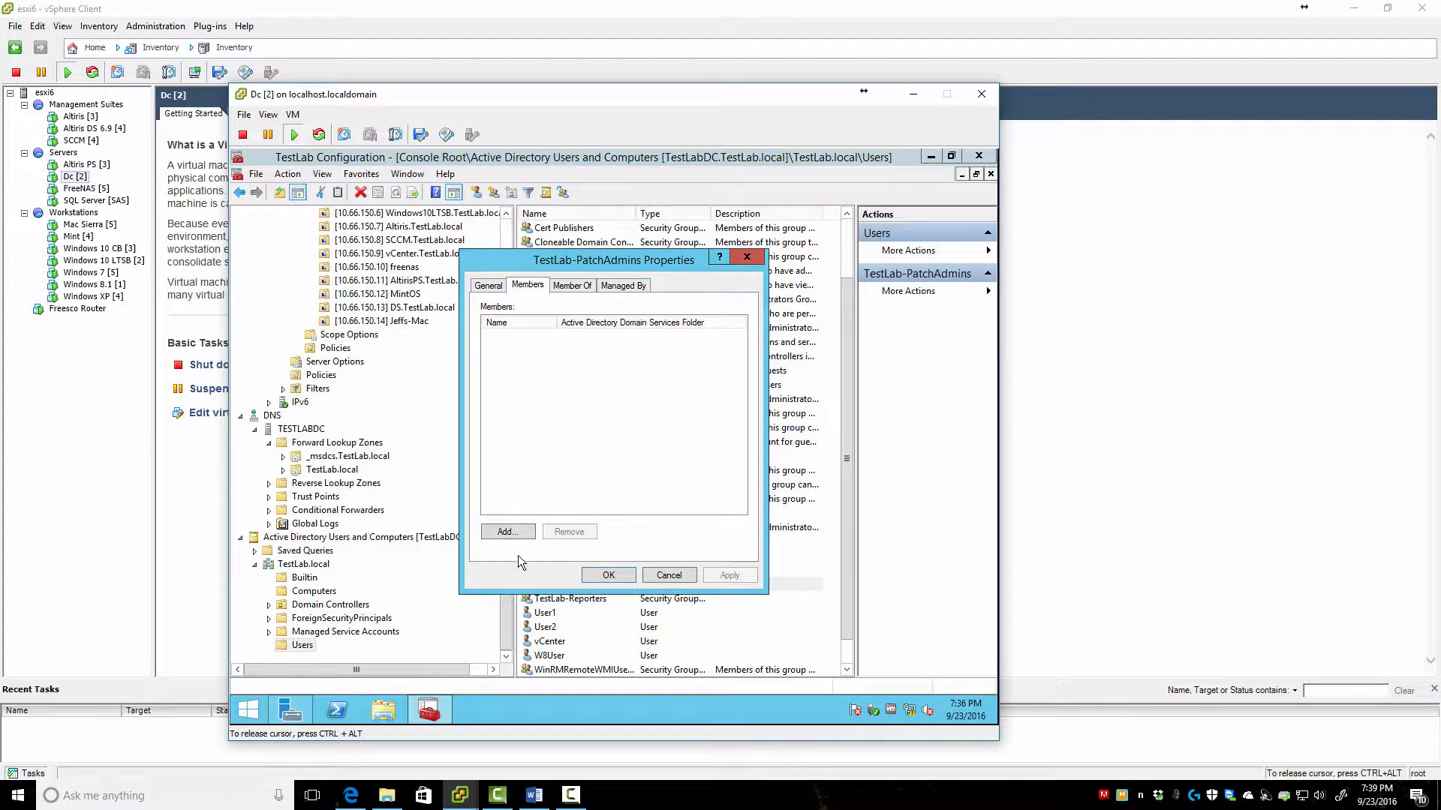
left_click(508, 532)
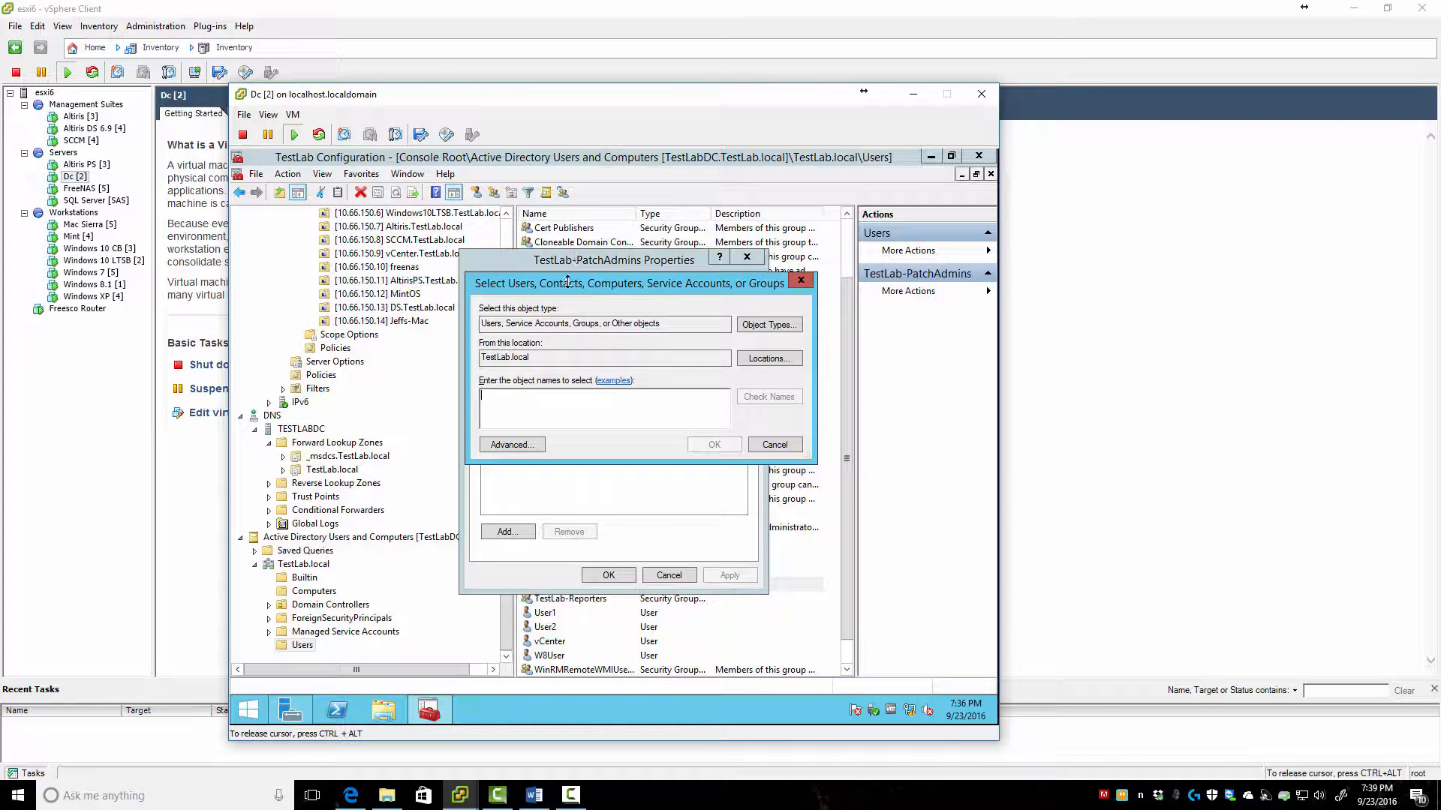
left_click(791, 446)
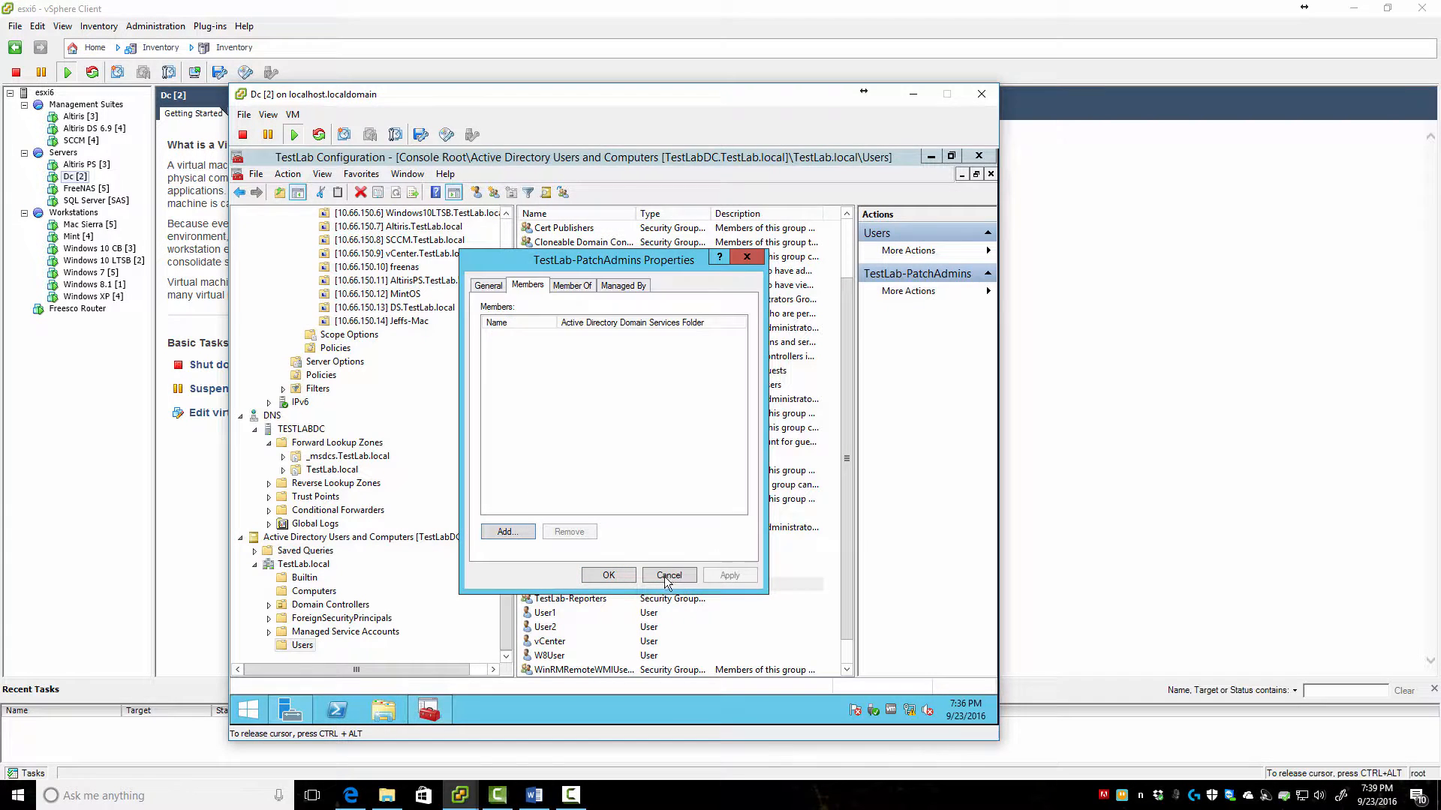
left_click(669, 574)
scroll(561, 285, "up", 2)
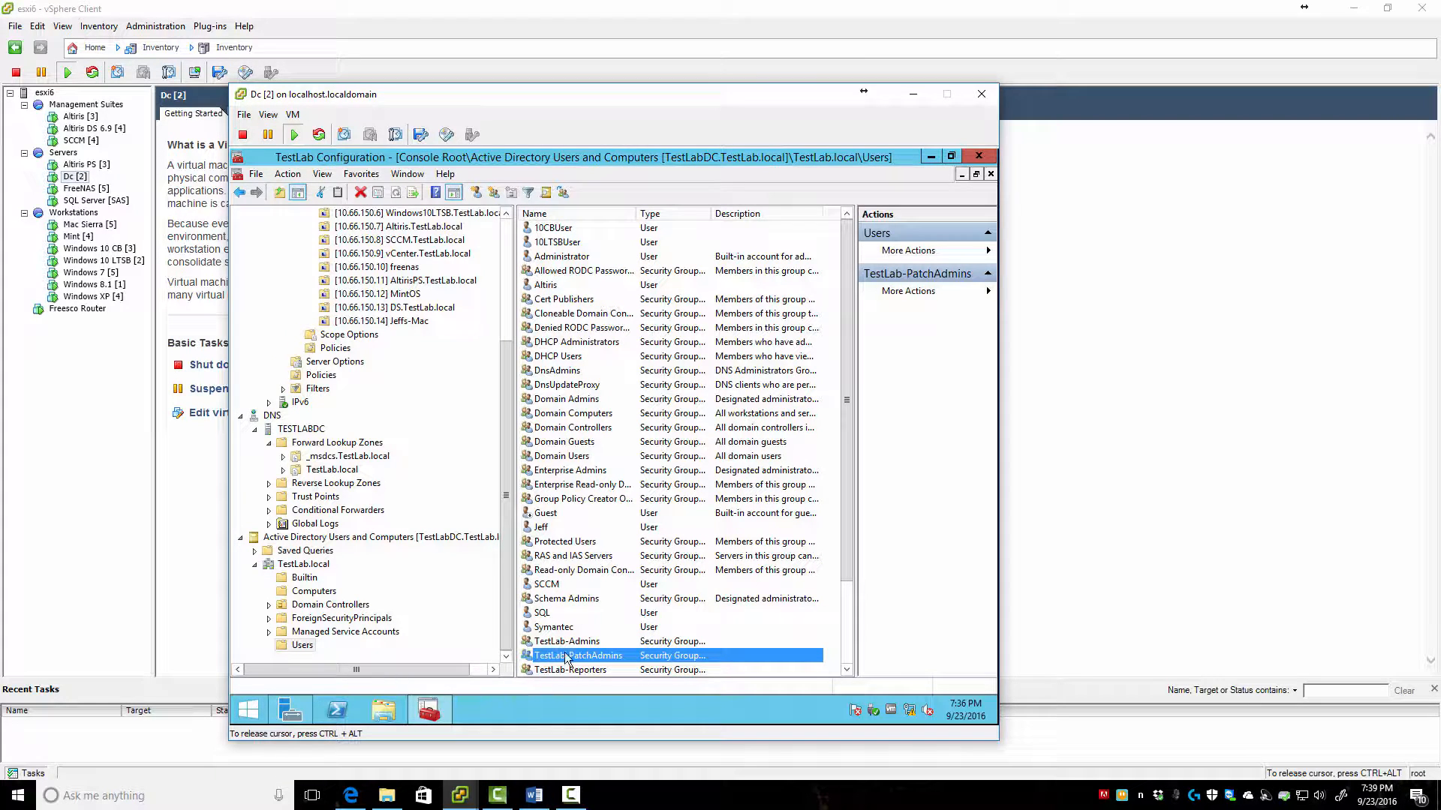
Add 10CBUser and 10LTSBUser to TestLab-PatchAdmins via a '10' name search and save
left_click(528, 286)
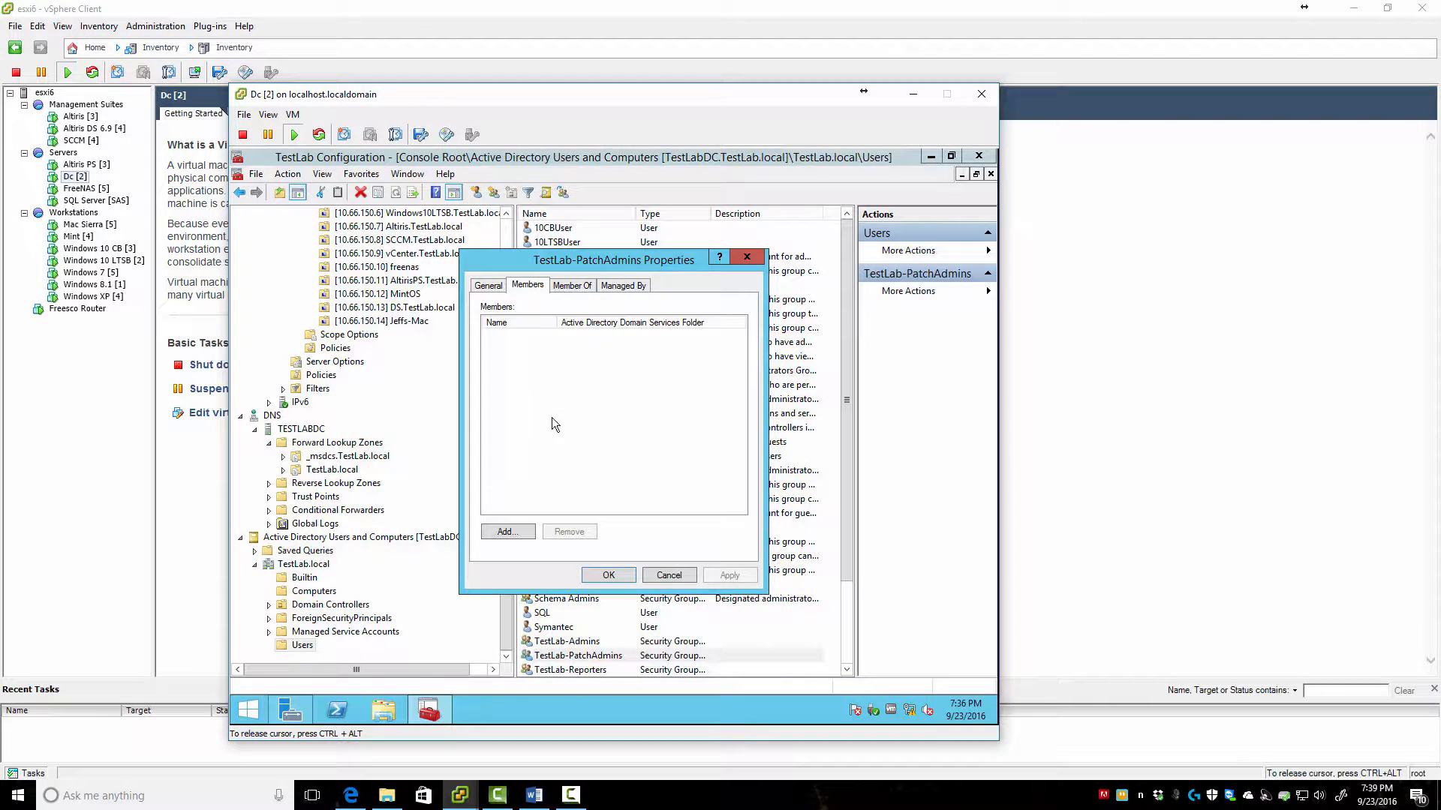
left_click(507, 532)
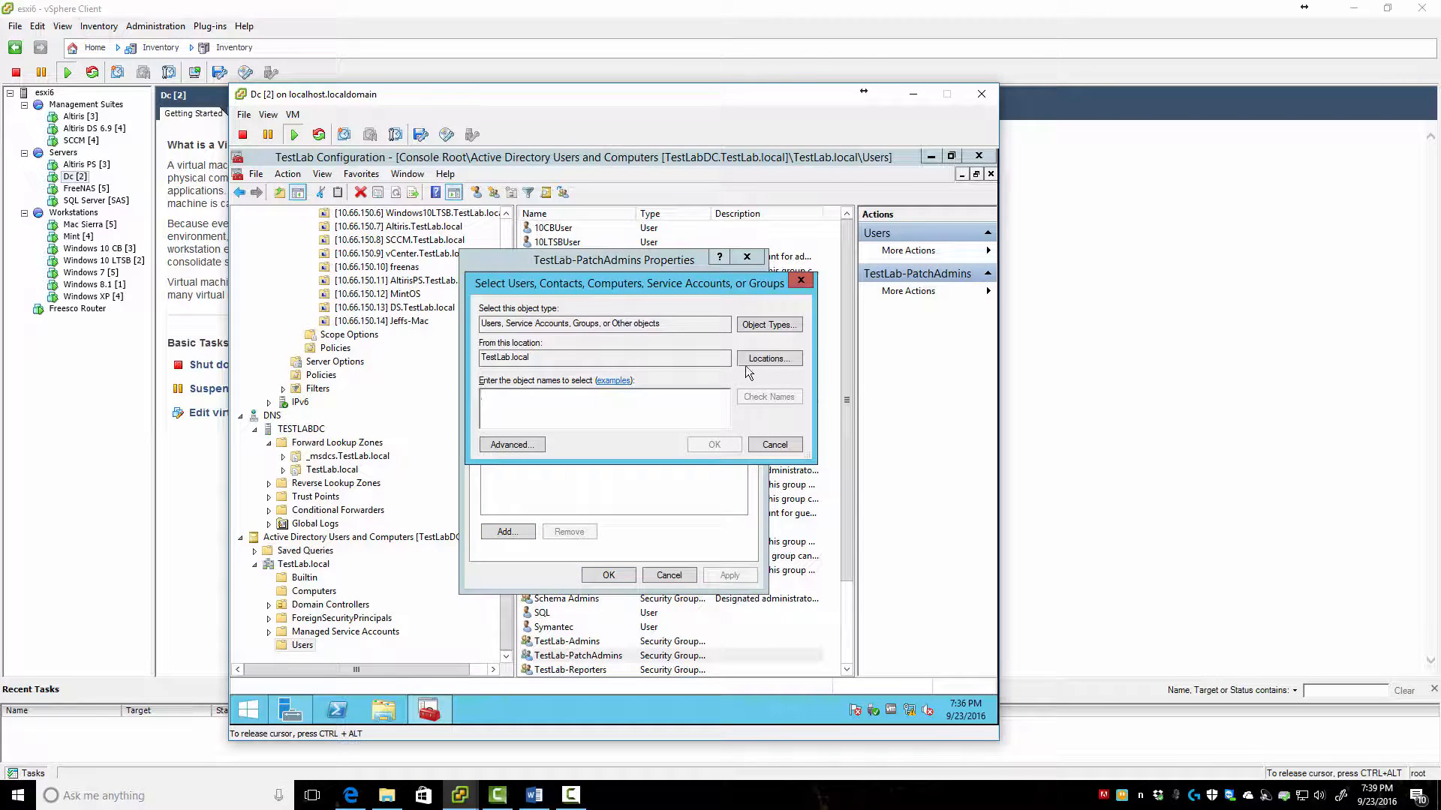
type("10")
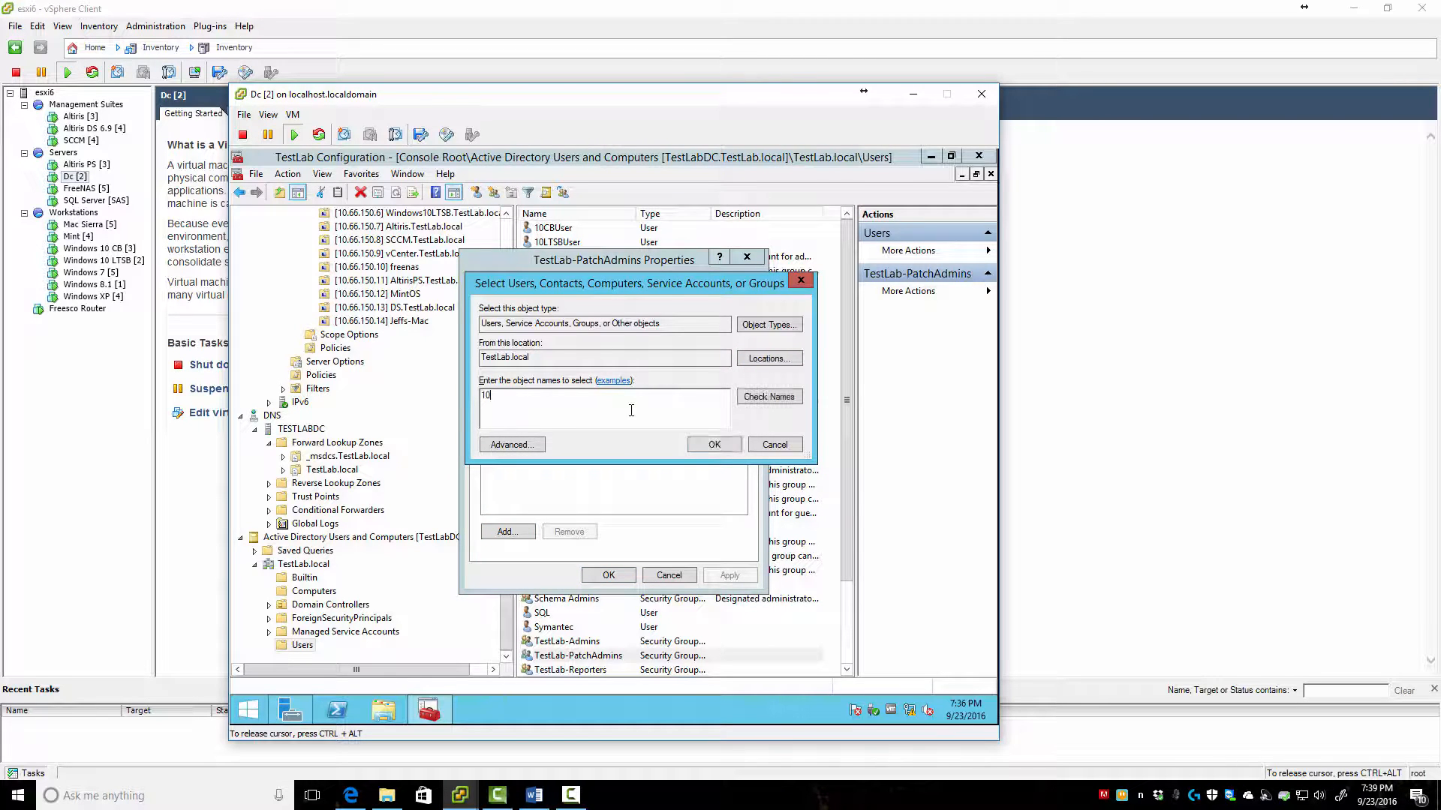
key("Return")
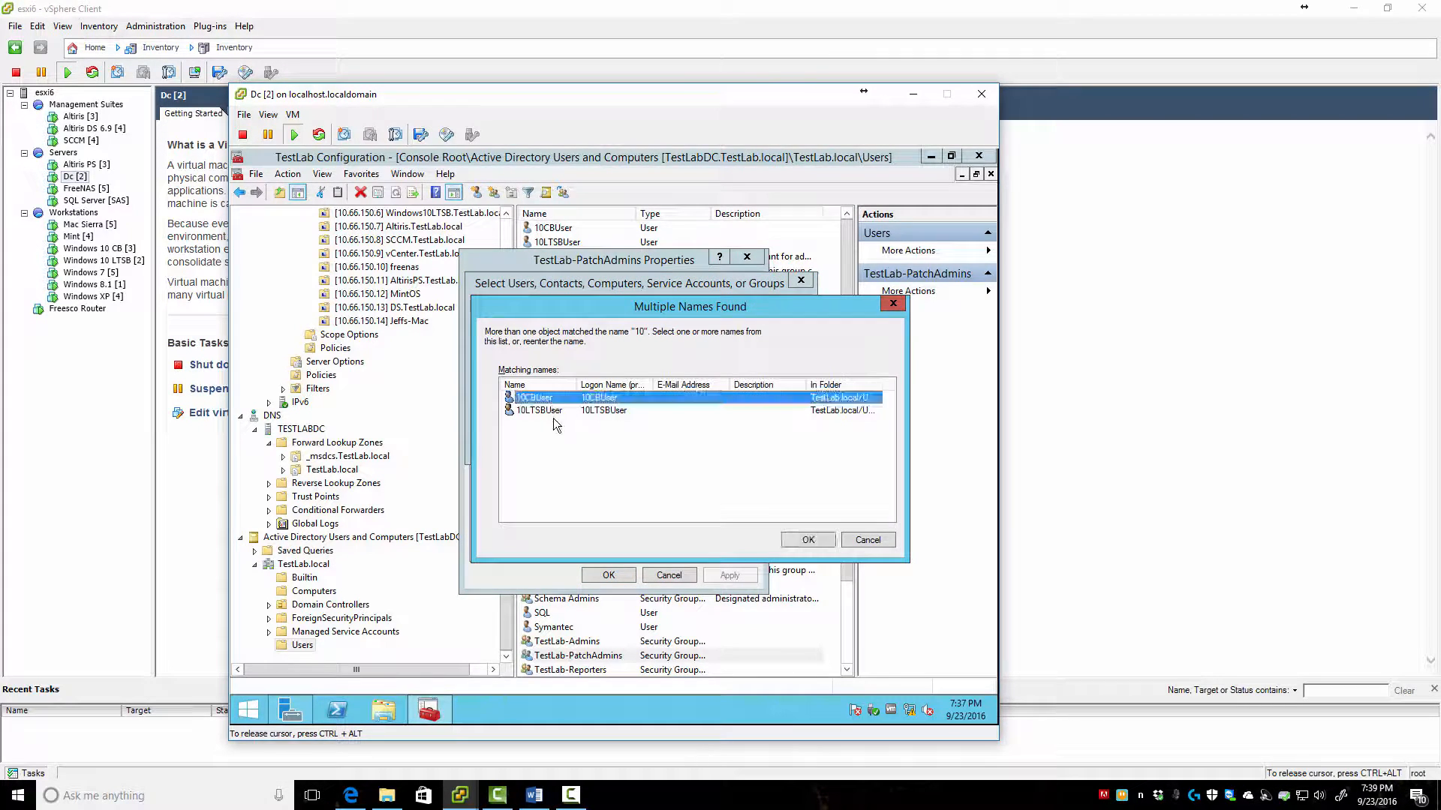
left_click(556, 411, "shift")
left_click(808, 539)
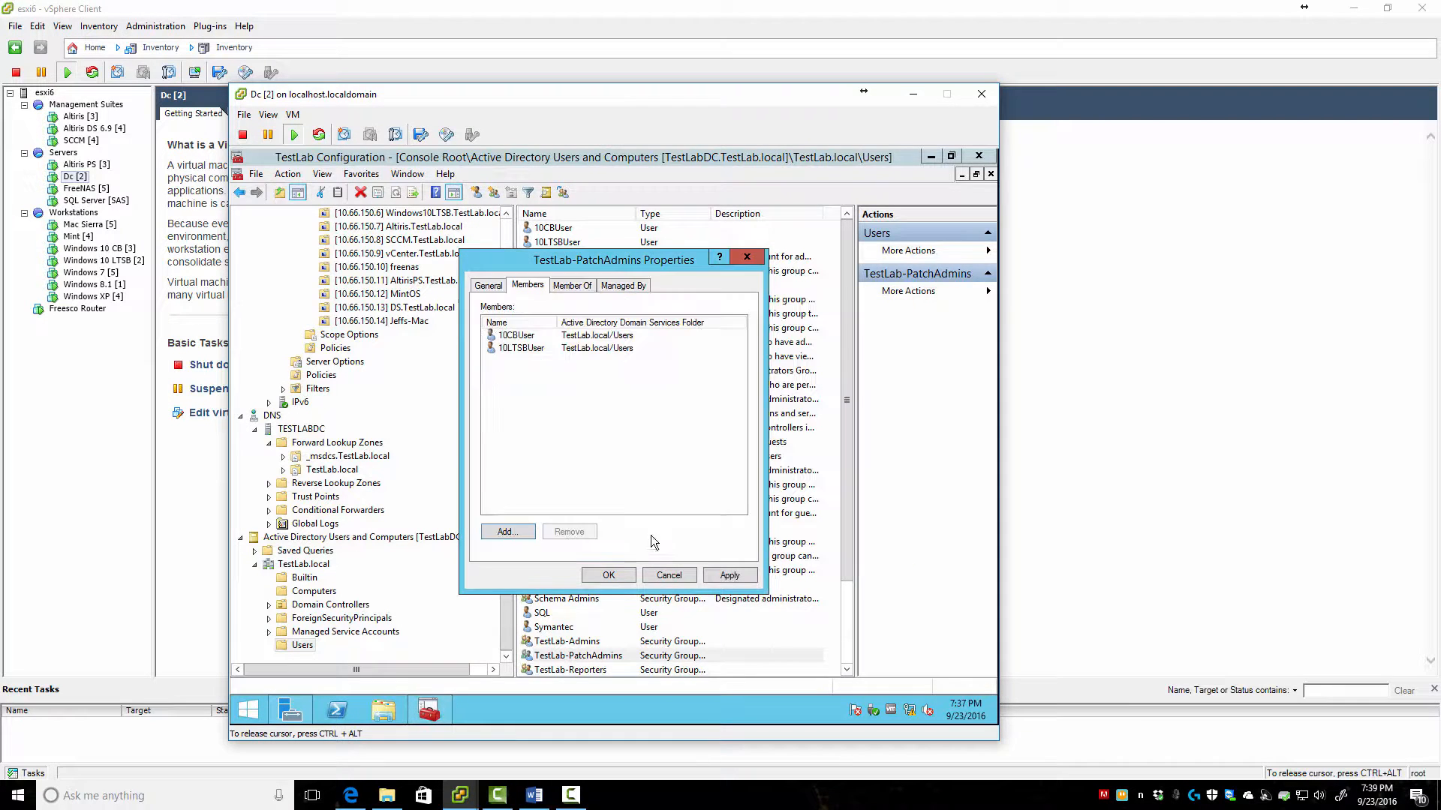
left_click(620, 574)
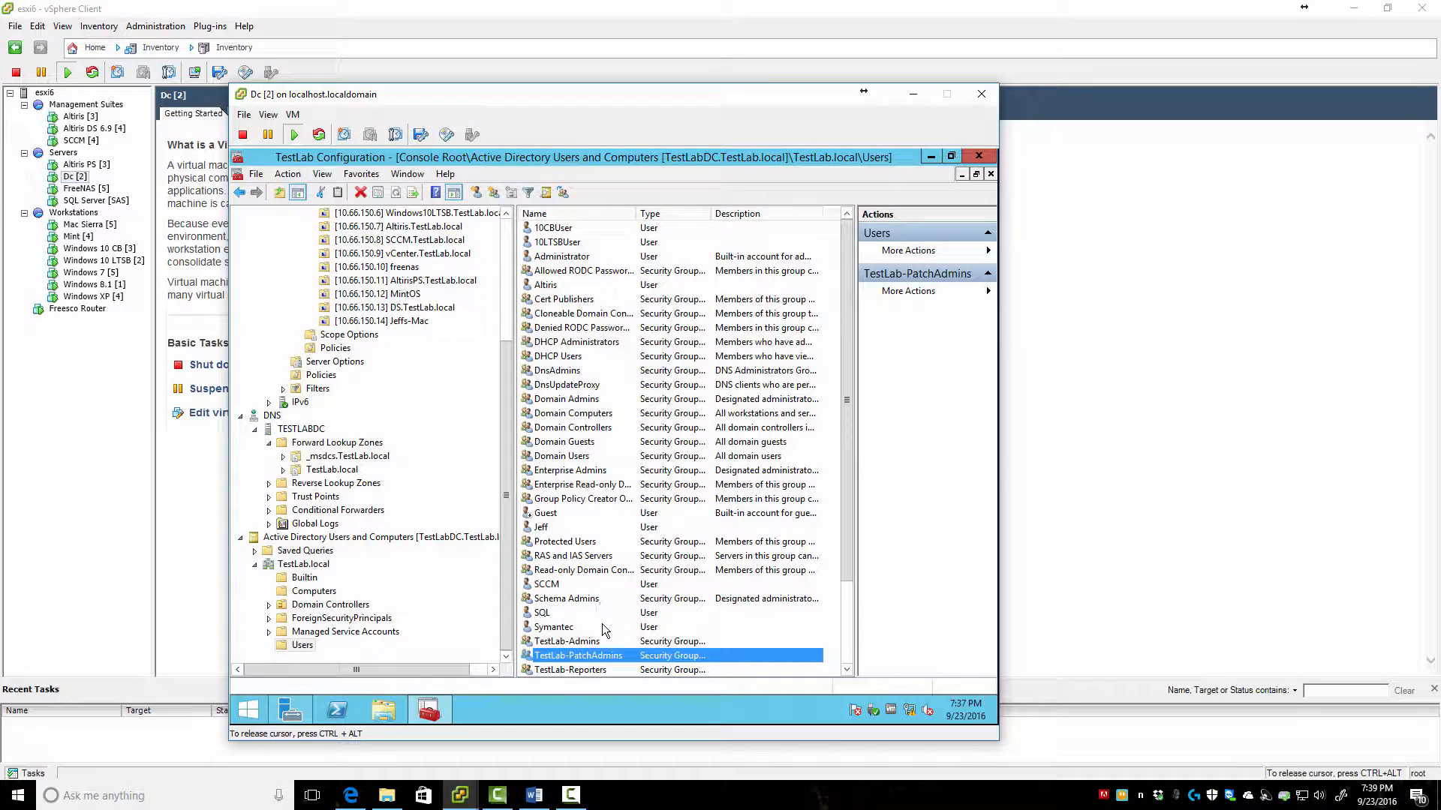
Add W8User to TestLab-Reporters by resolving 'w' with Check Names, then save and close
double_click(573, 671)
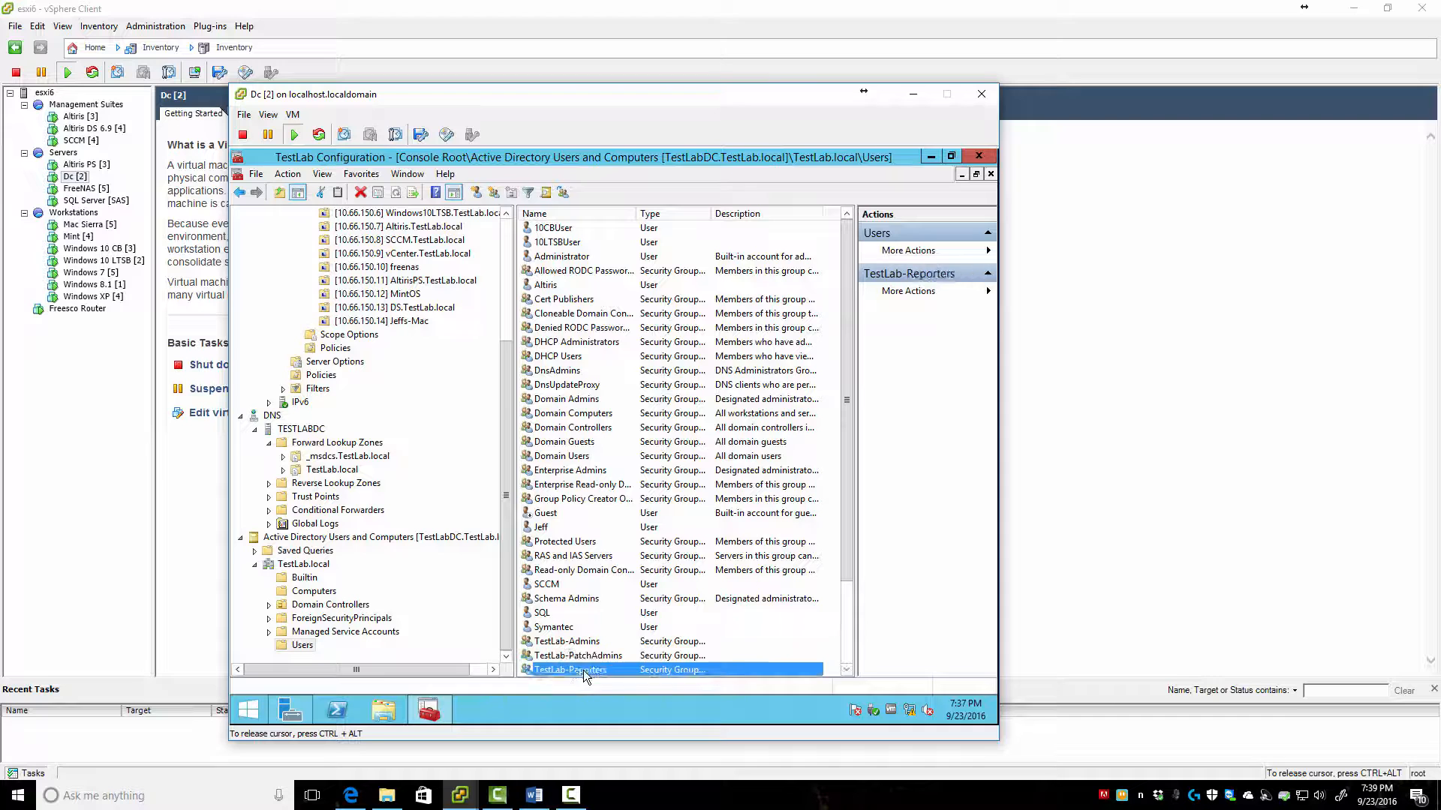
left_click(527, 286)
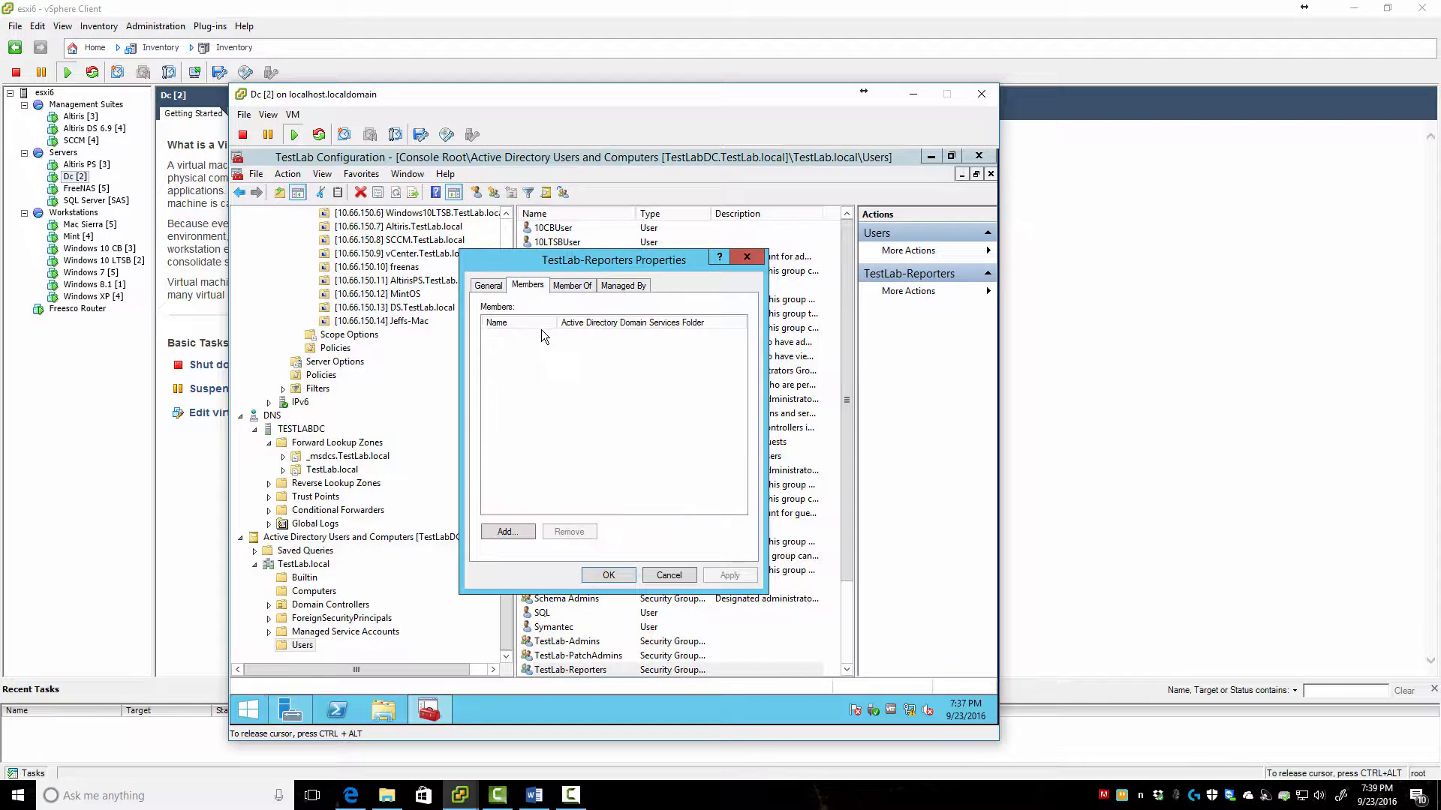
left_click(506, 532)
type("w")
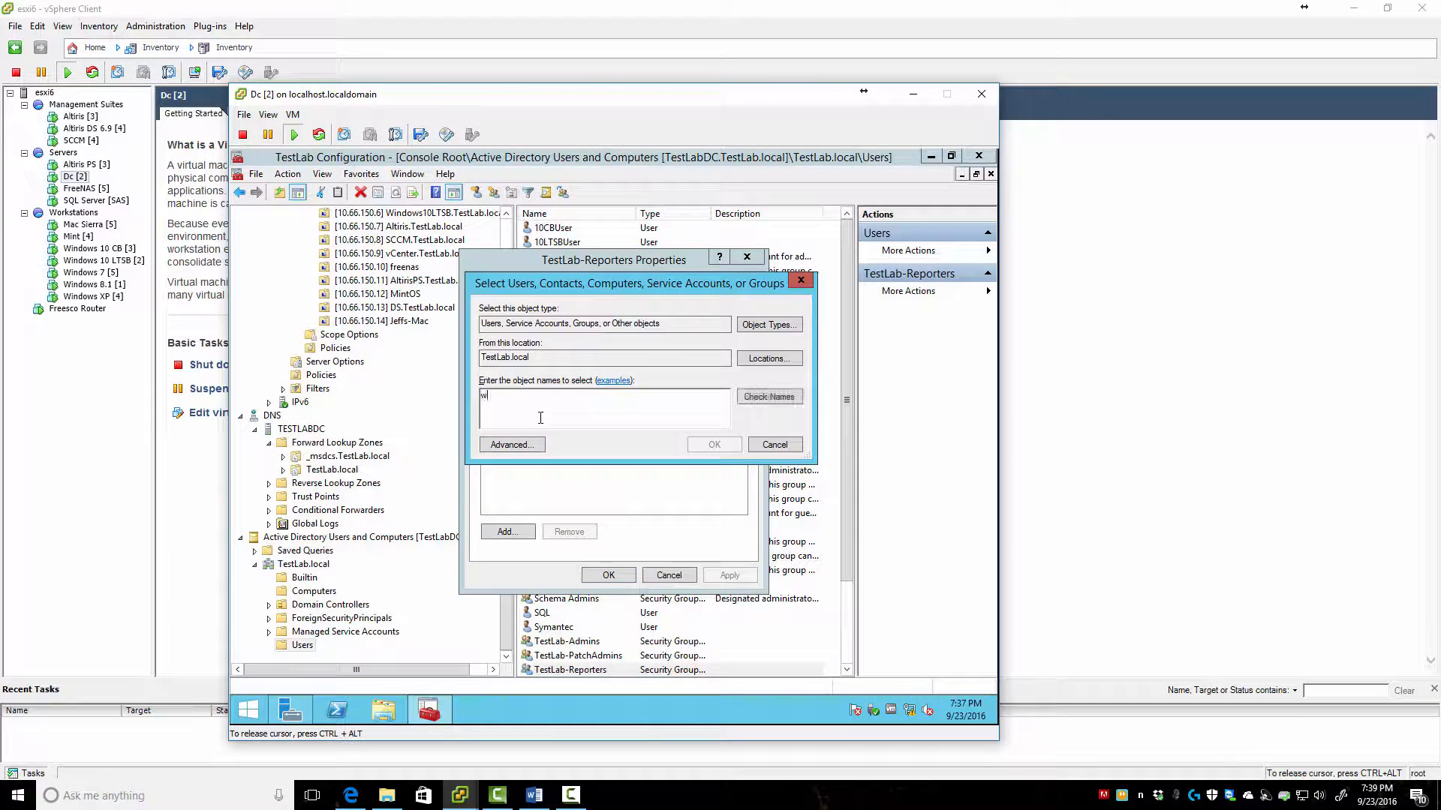
left_click(774, 402)
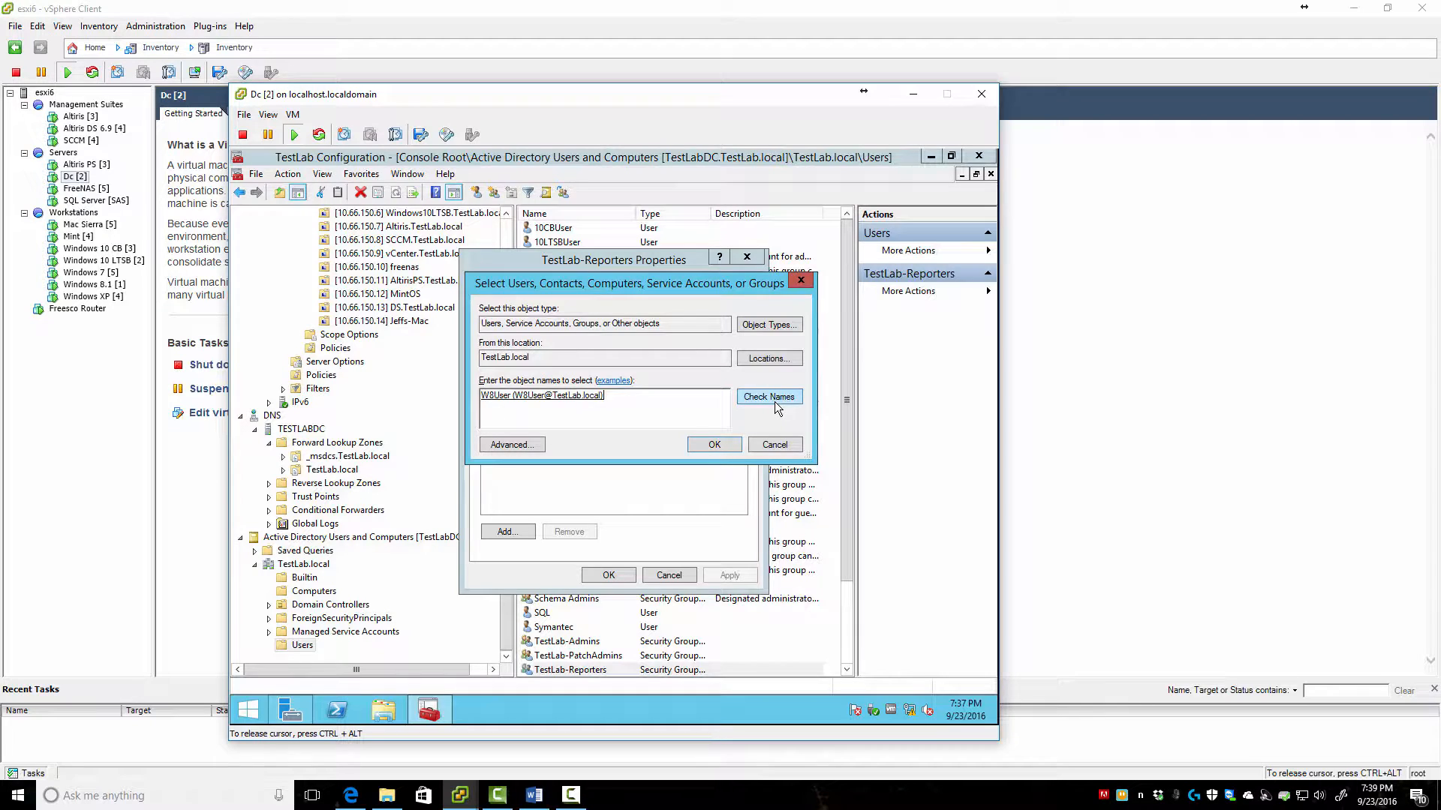
left_click(725, 444)
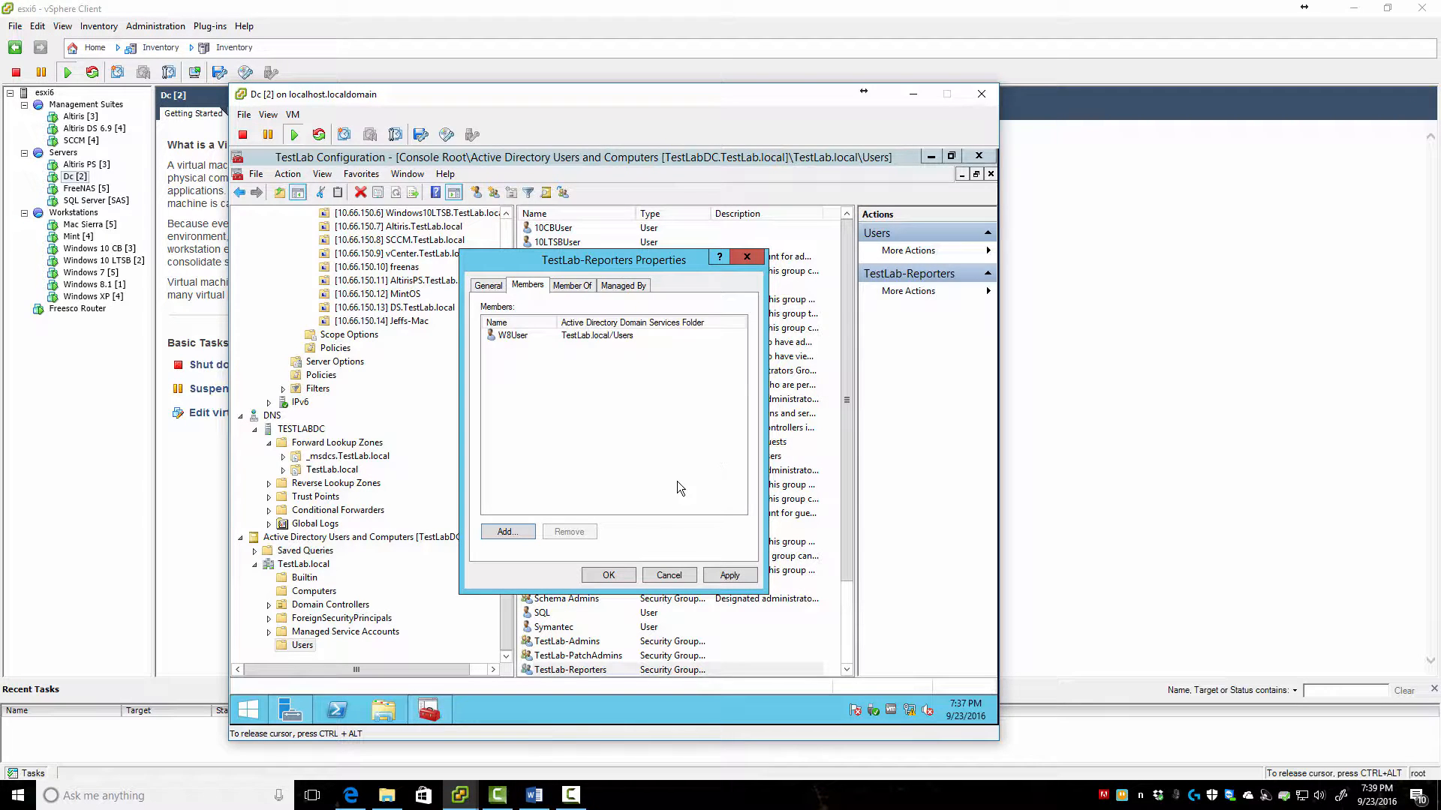
left_click(600, 575)
scroll(637, 627, "down", 3)
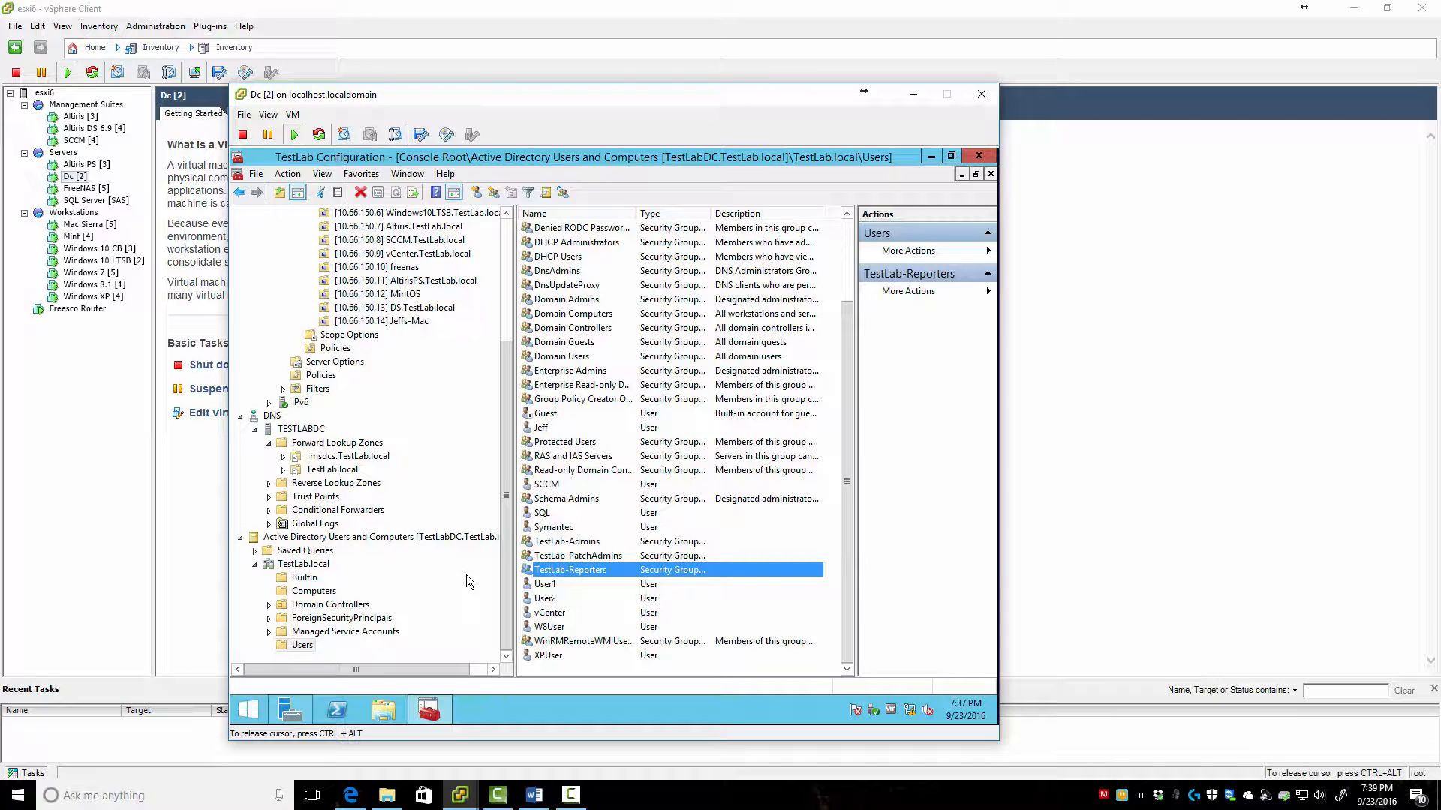
key("ctrl+alt")
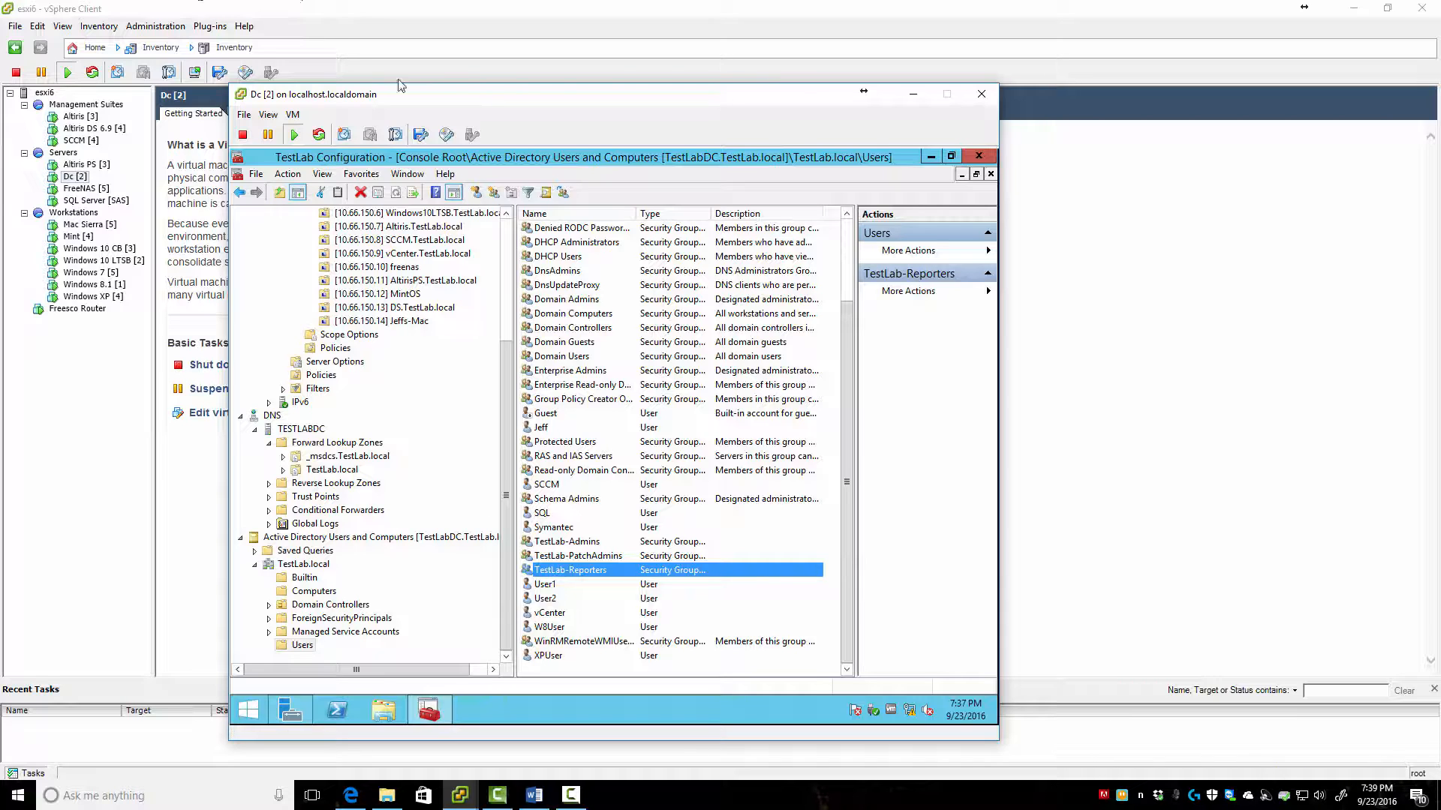
Switch from the DC console to the Altiris [3] virtual machine's console in vSphere Client
left_click_drag(455, 102, 505, 118)
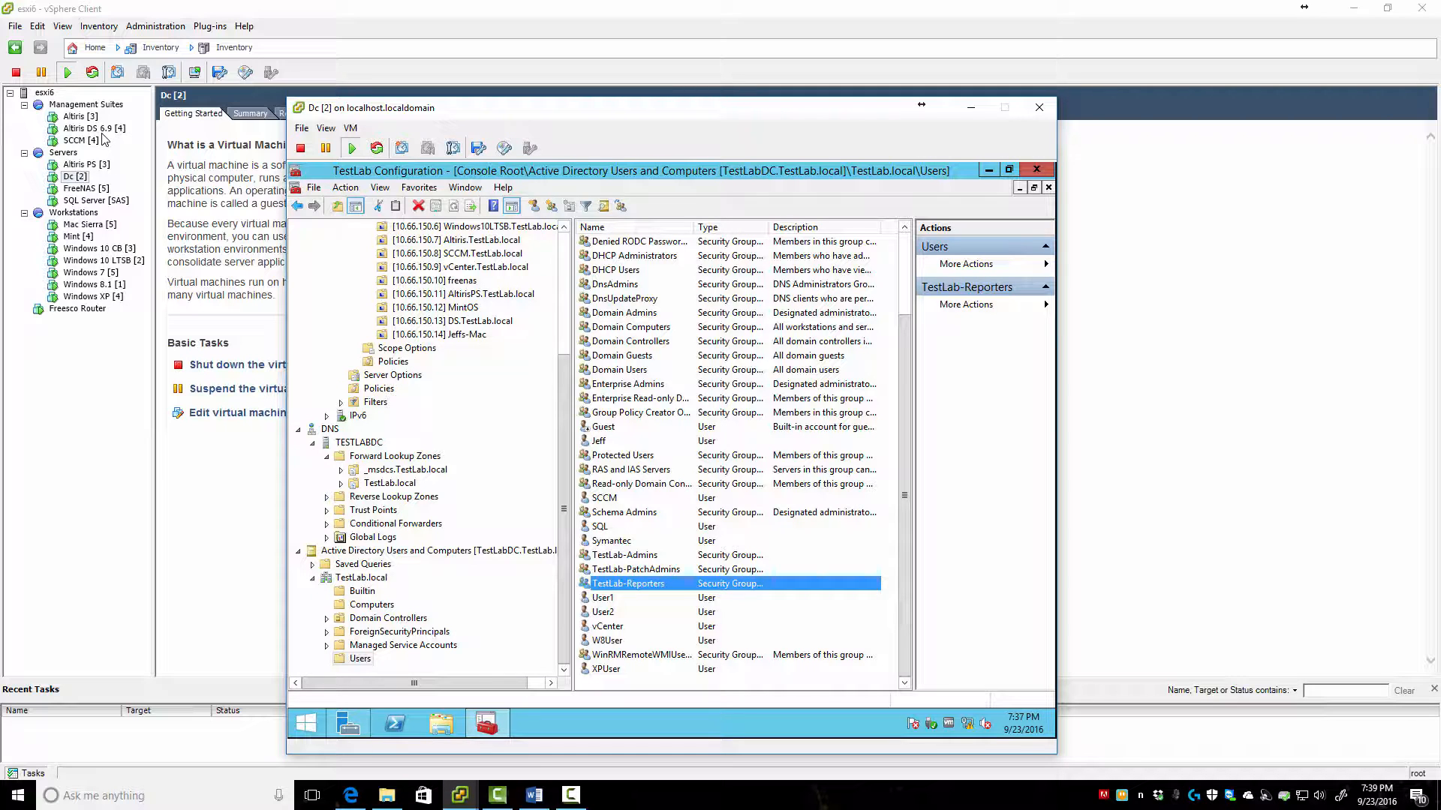
left_click(115, 450)
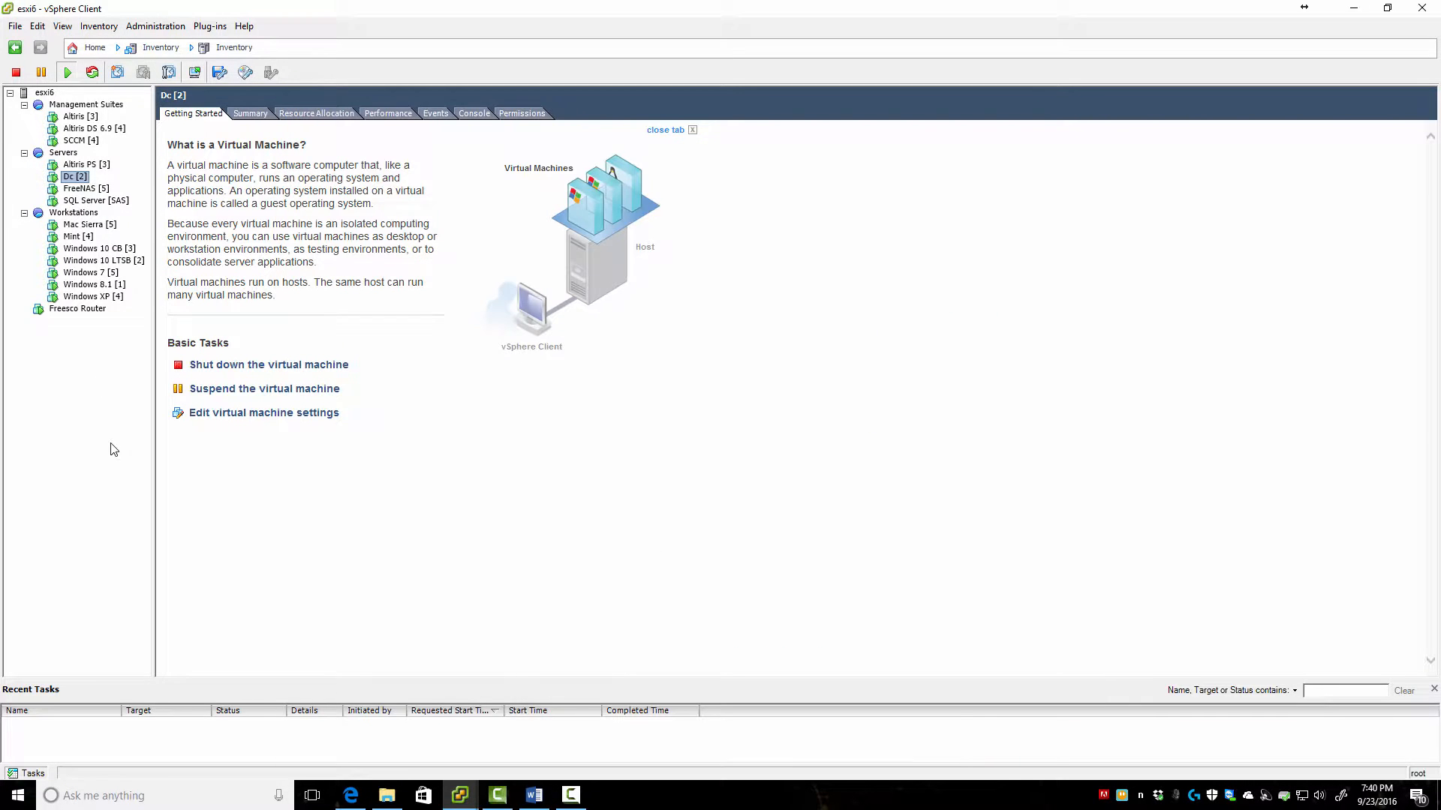
left_click(75, 117)
left_click(195, 72)
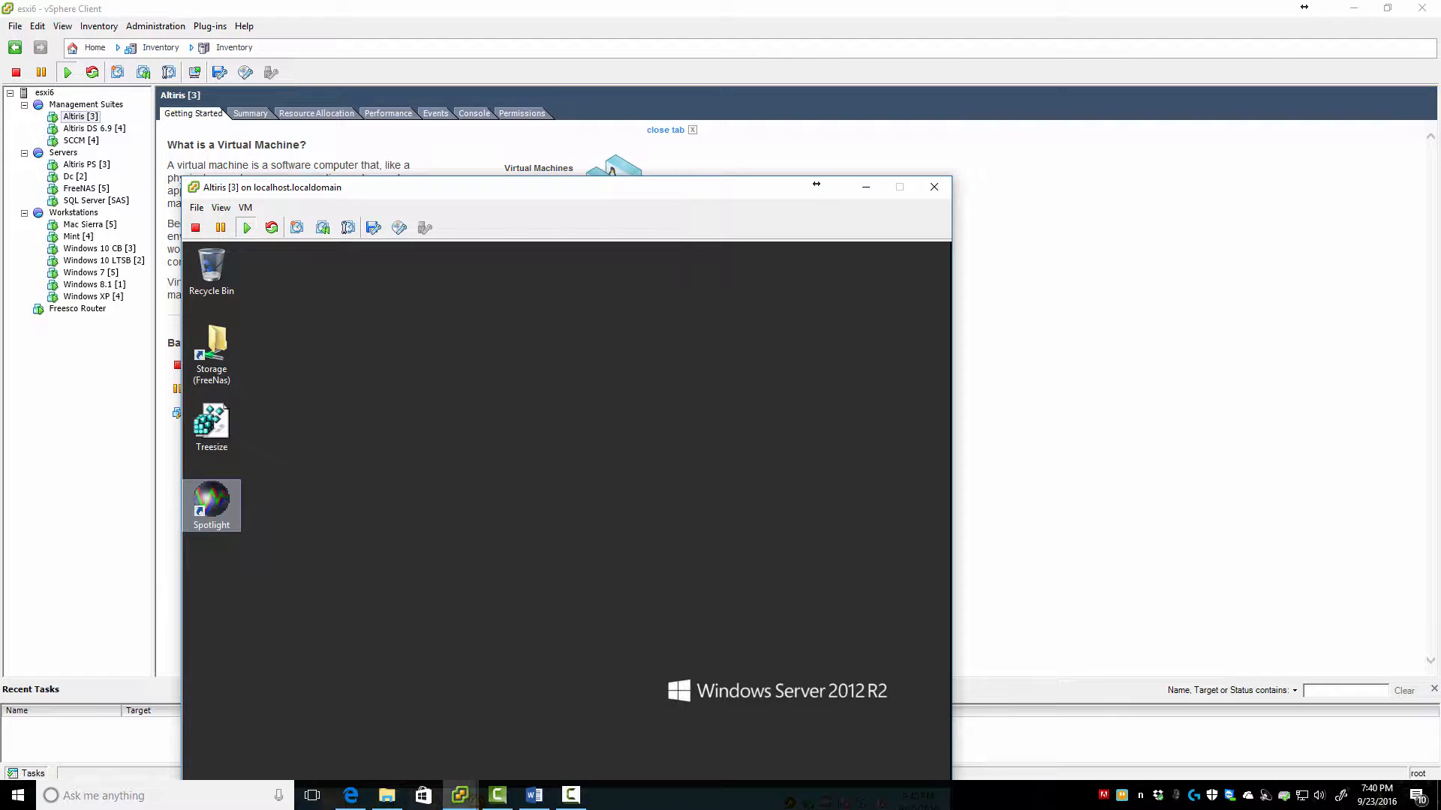
key("F10")
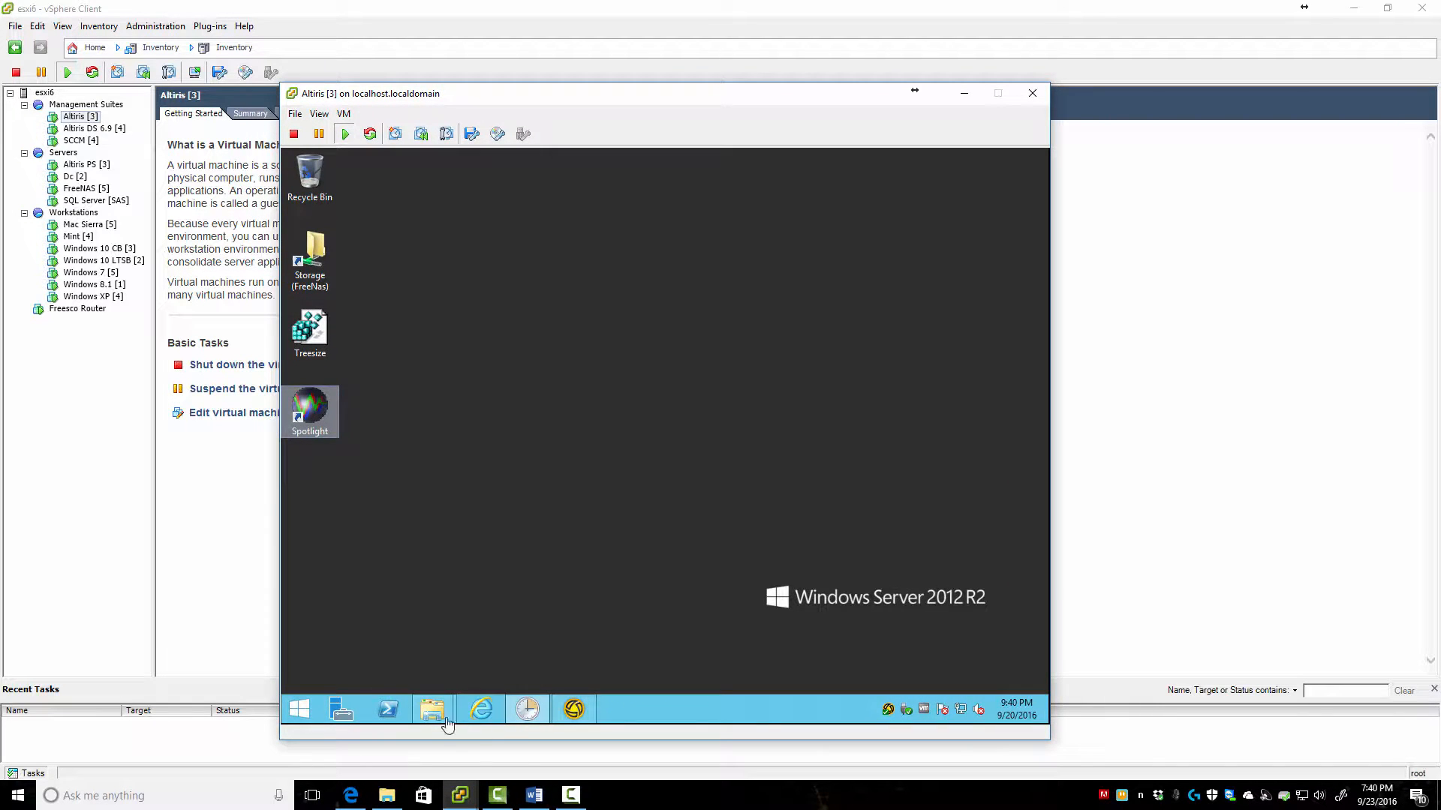
Sign in to the Altiris VM with the account password and launch the console browser
left_click(484, 722)
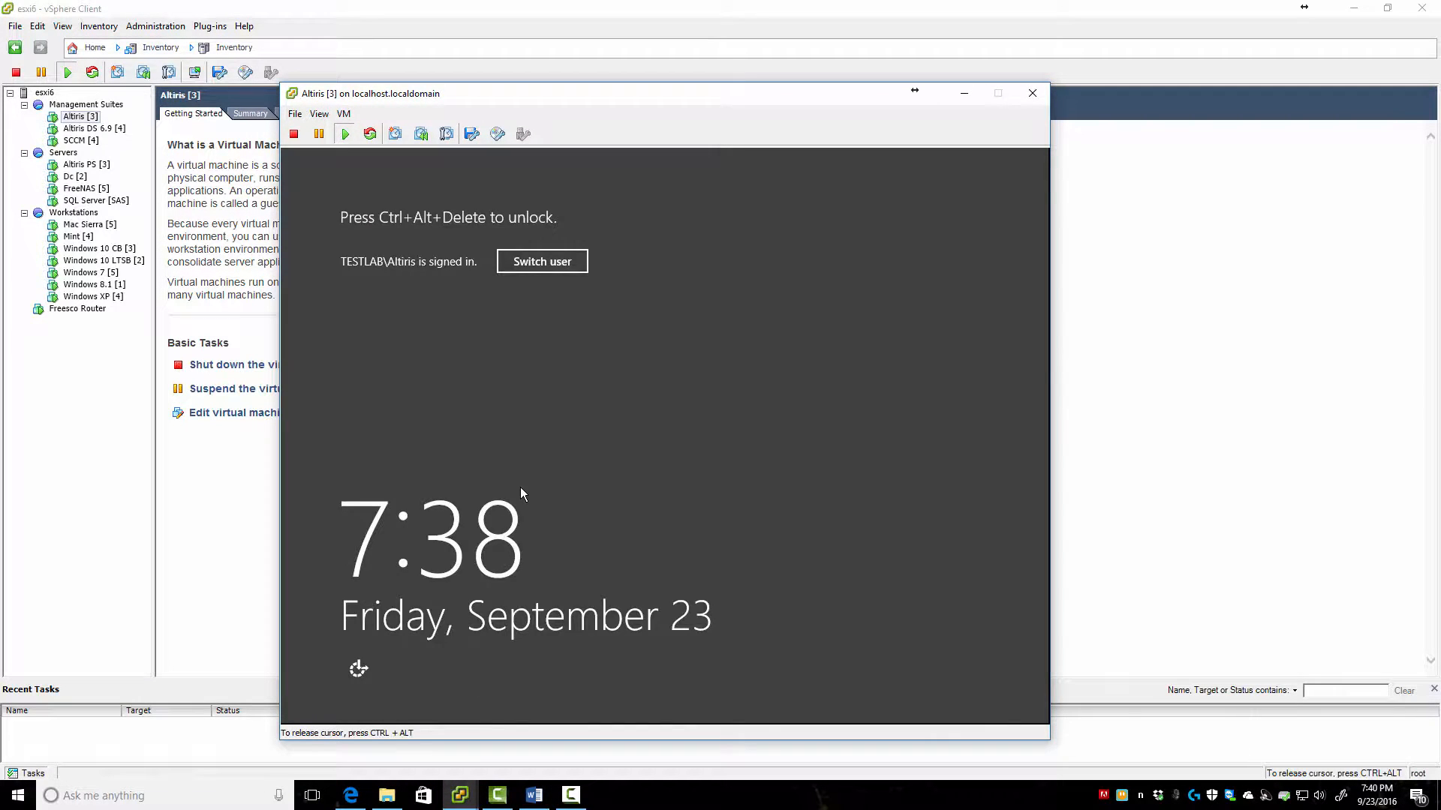
key("ctrl+alt+Insert")
type("*********")
key("Return")
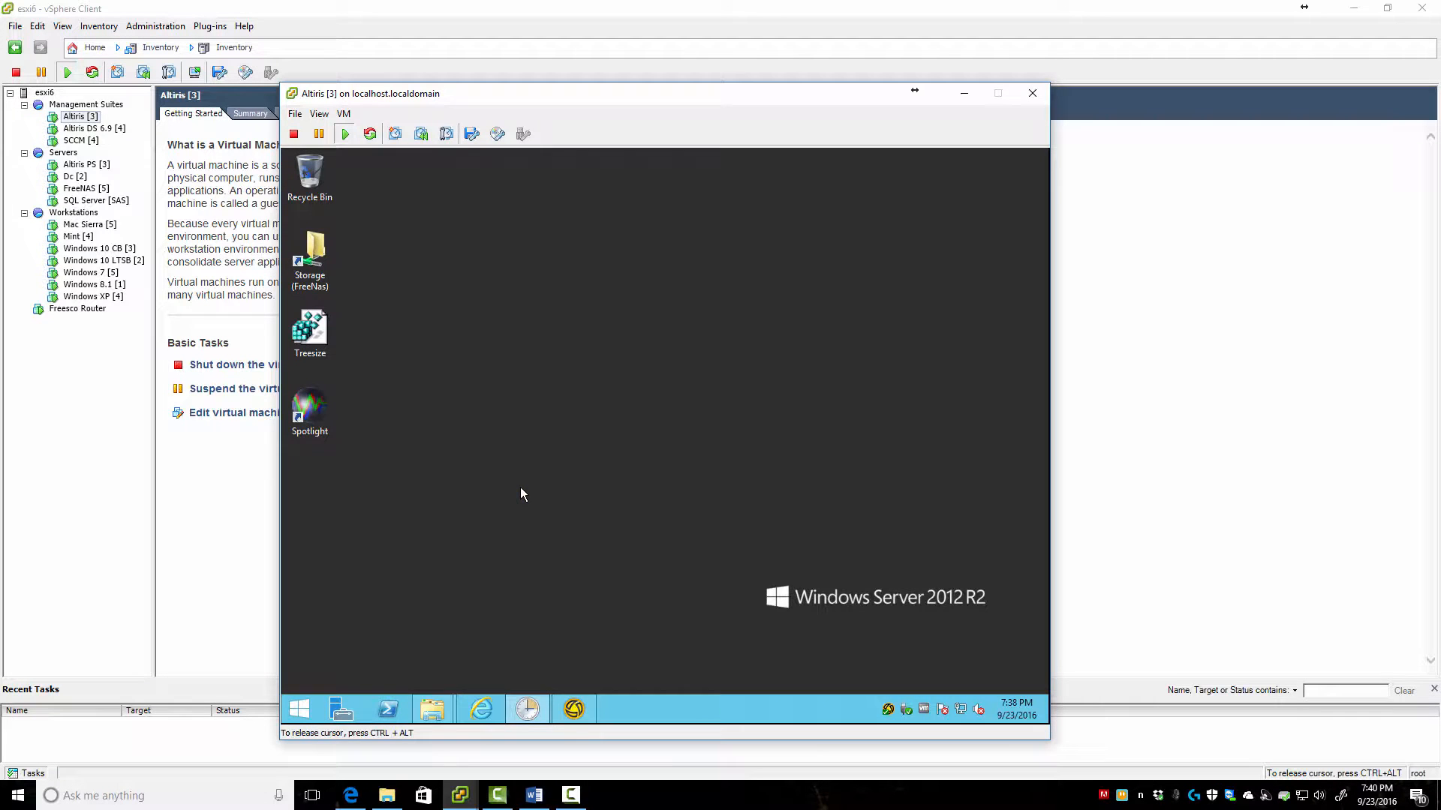
left_click(482, 722)
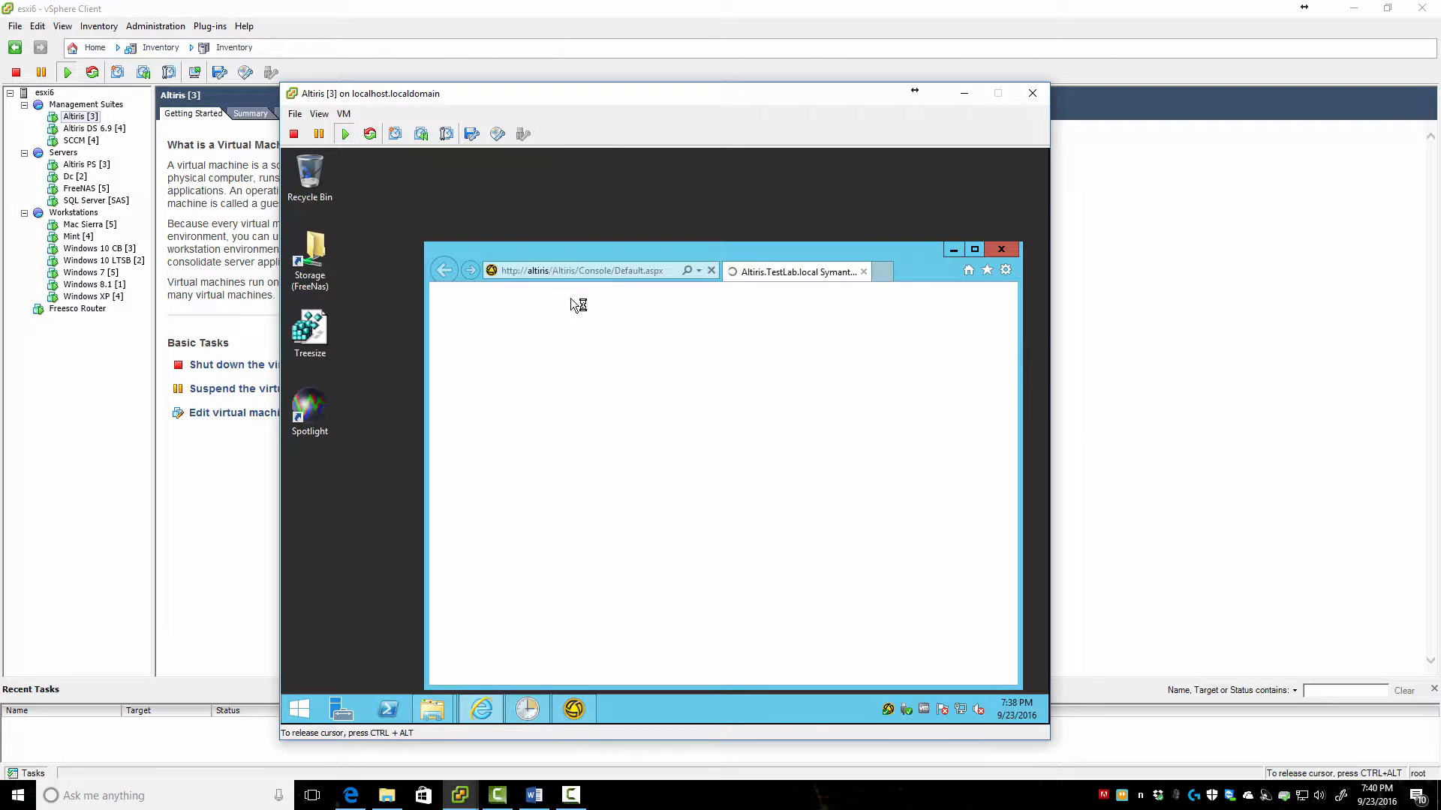
double_click(673, 252)
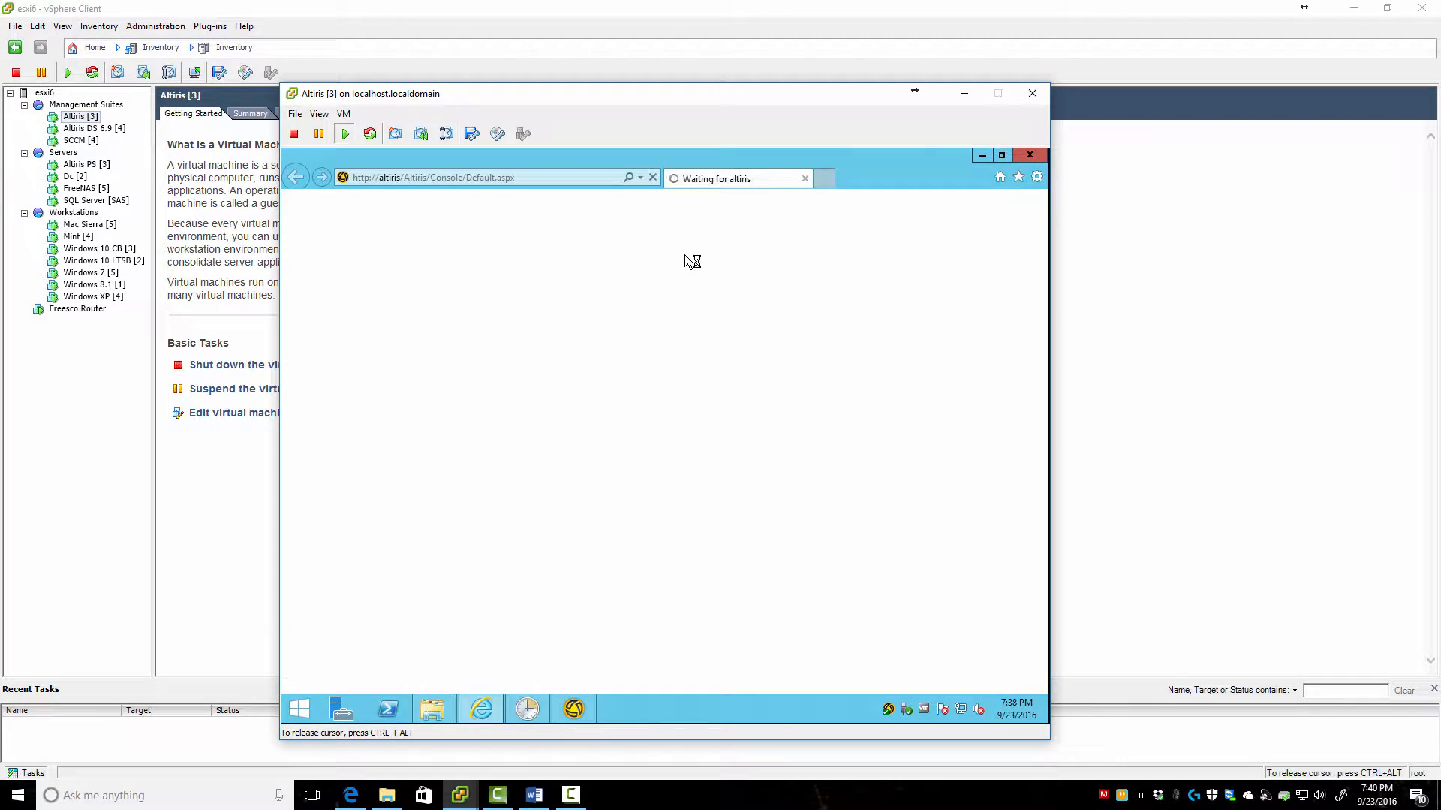
left_click(983, 158)
Change the desktop resolution from 1024 × 768 to 1152 × 864 and keep it
right_click(538, 361)
left_click(593, 497)
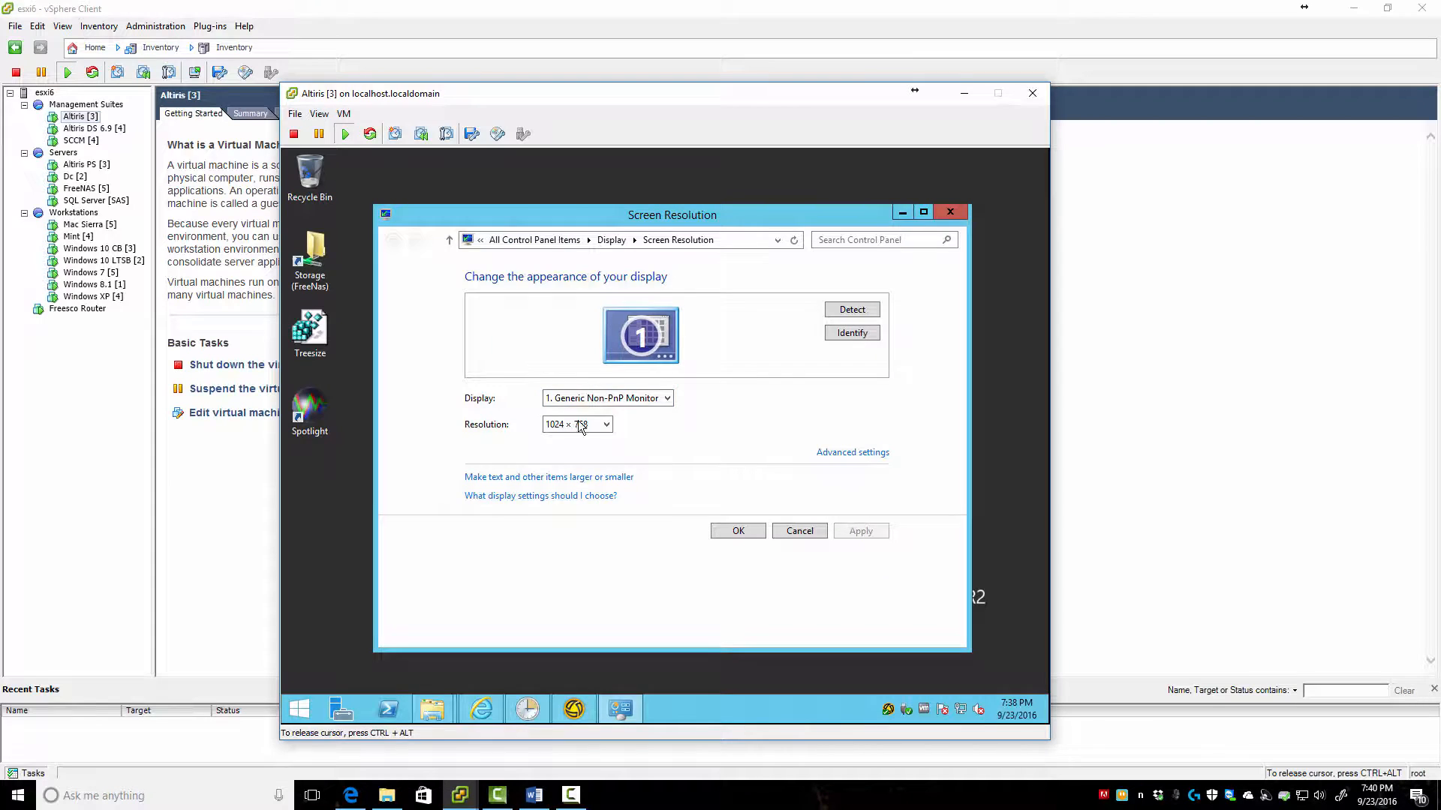
left_click(581, 424)
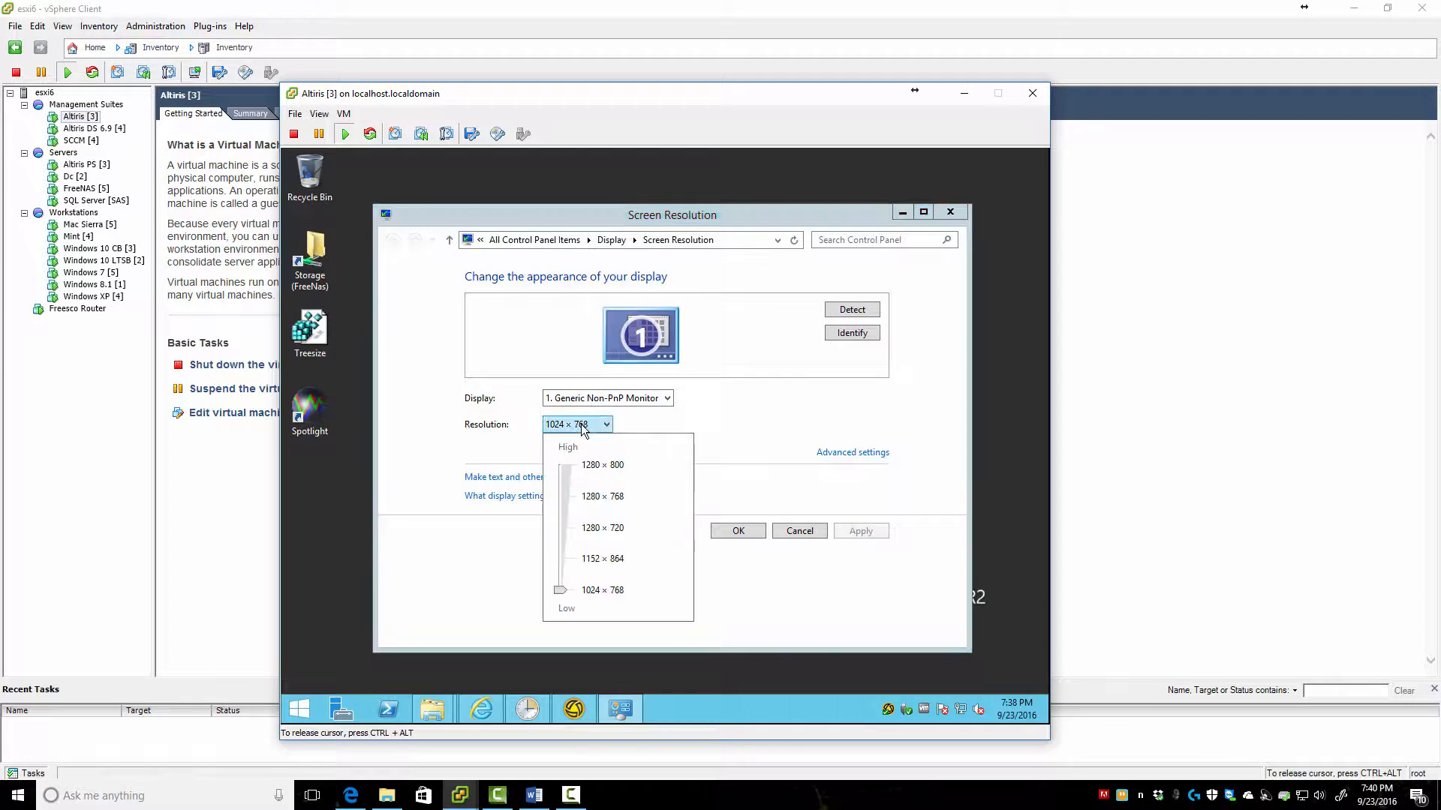
left_click(613, 567)
left_click(739, 531)
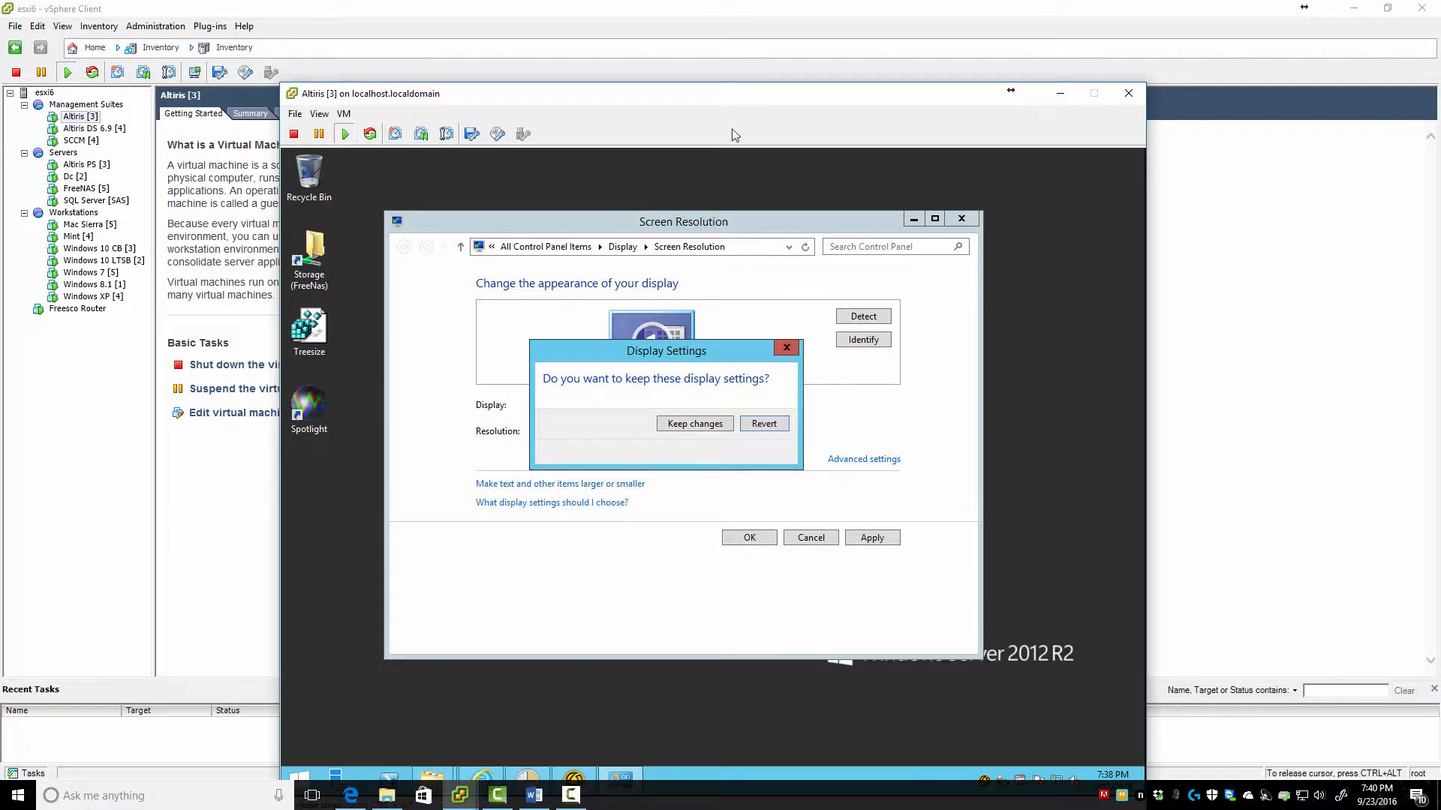
left_click_drag(739, 96, 750, 58)
left_click(716, 381)
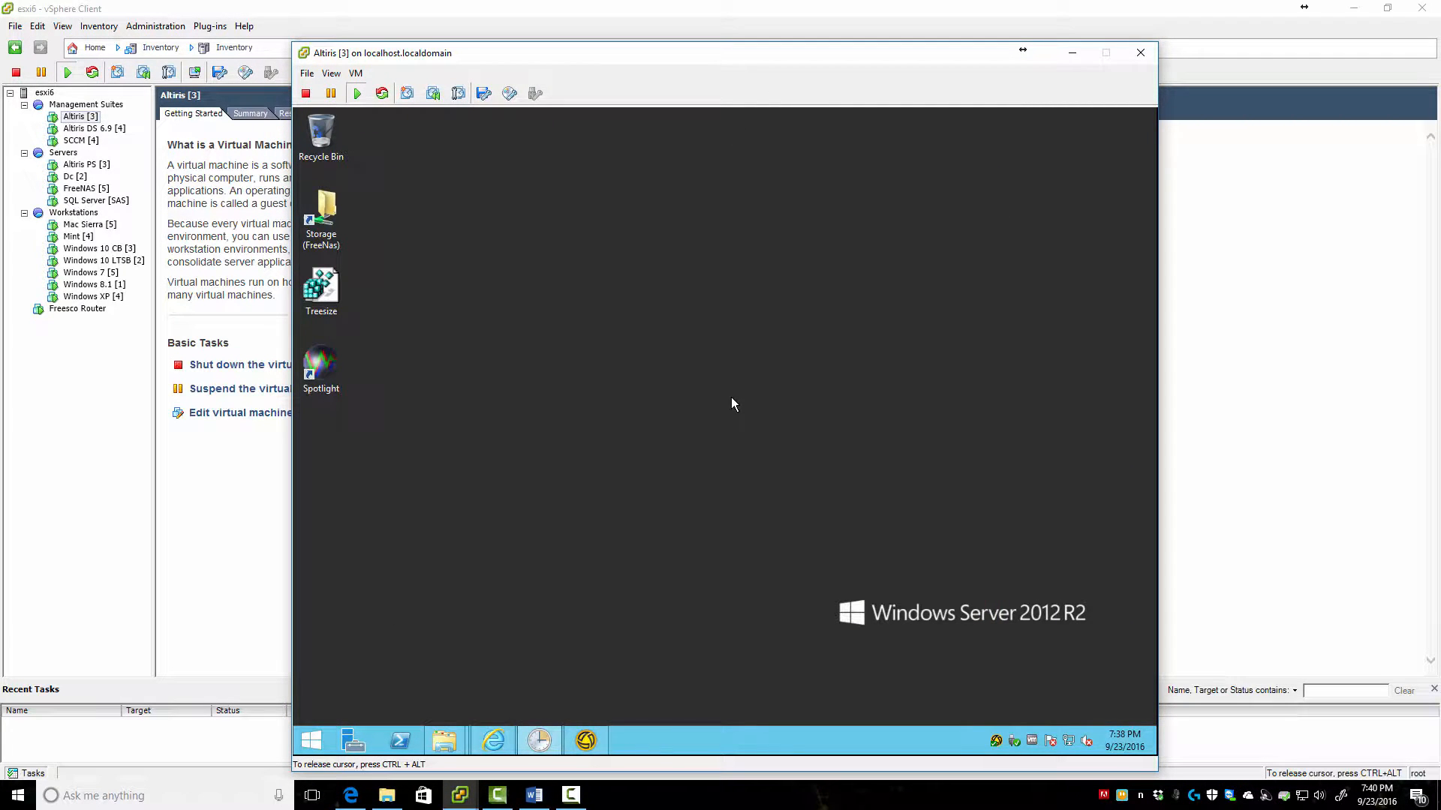
Go to Settings > Security > Account Management > Roles and select Symantec Administrators
left_click(493, 741)
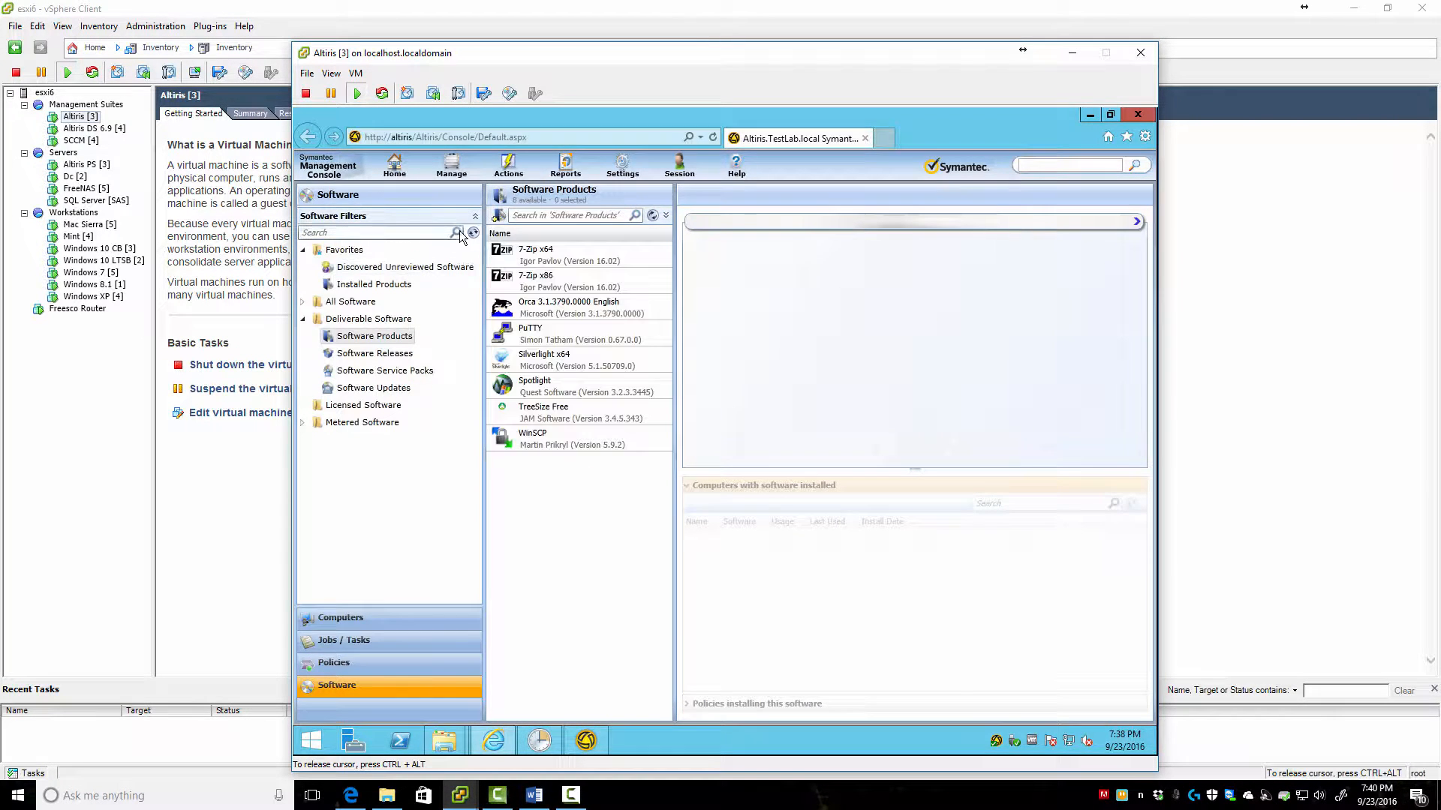
left_click(622, 167)
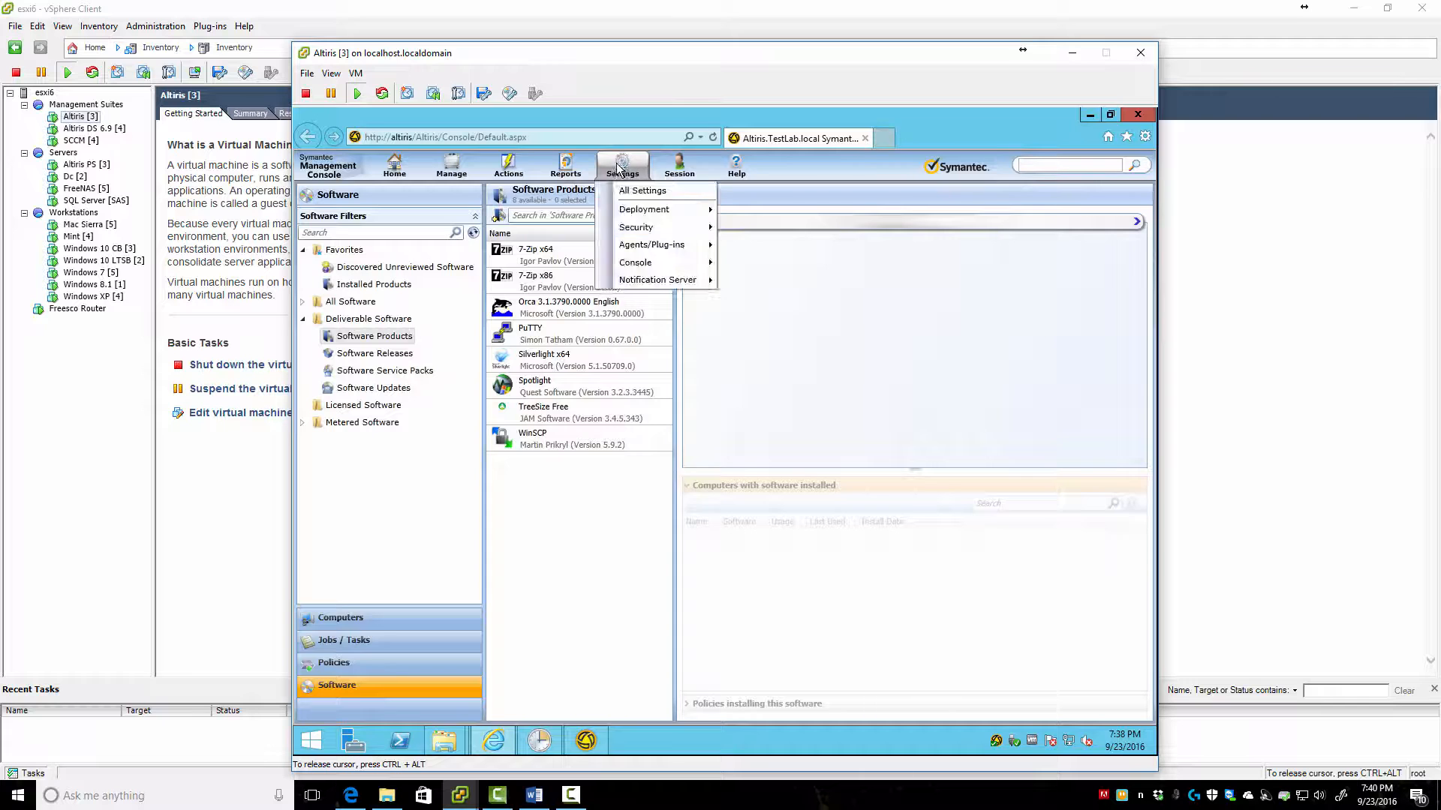
mouse_move(650, 228)
left_click(777, 245)
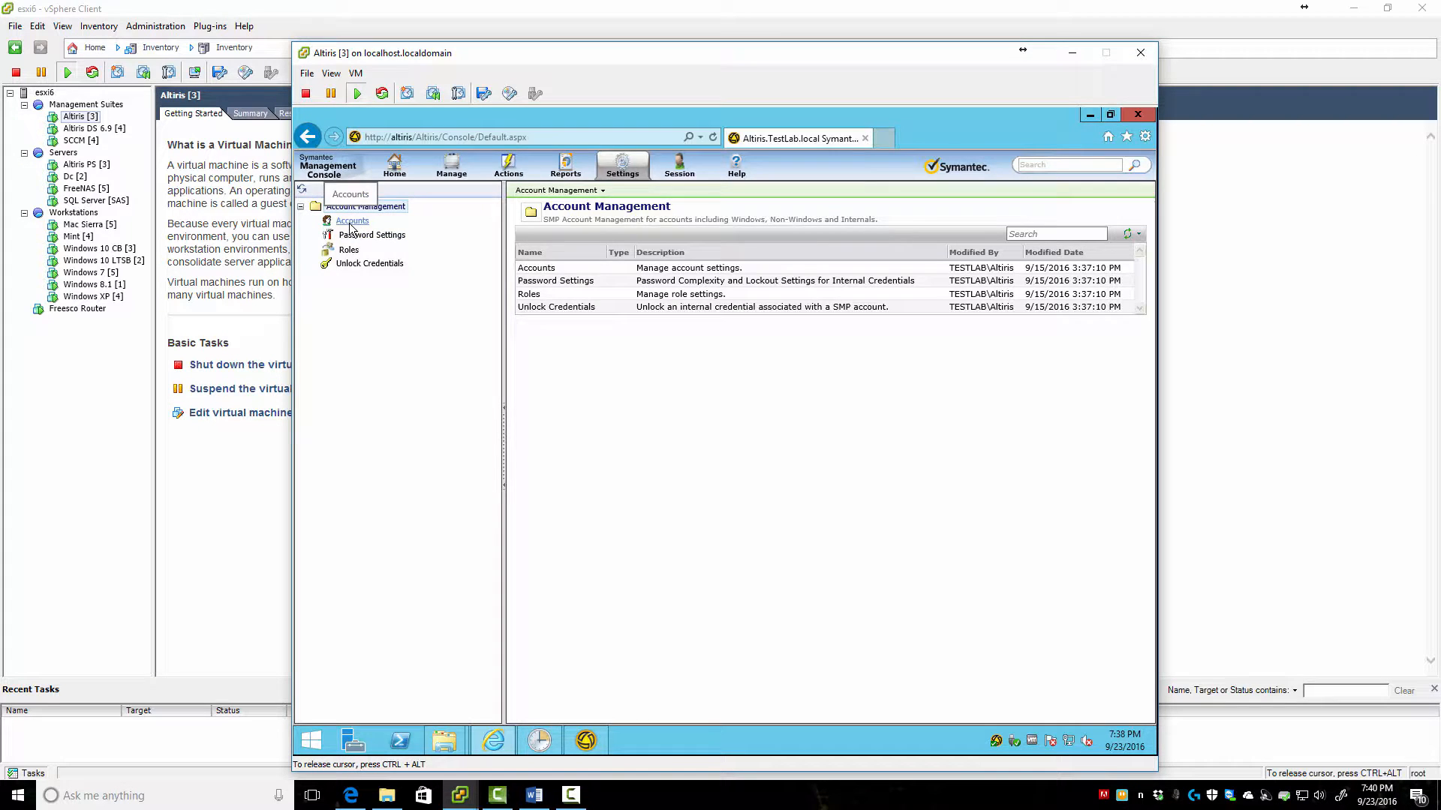
left_click(345, 253)
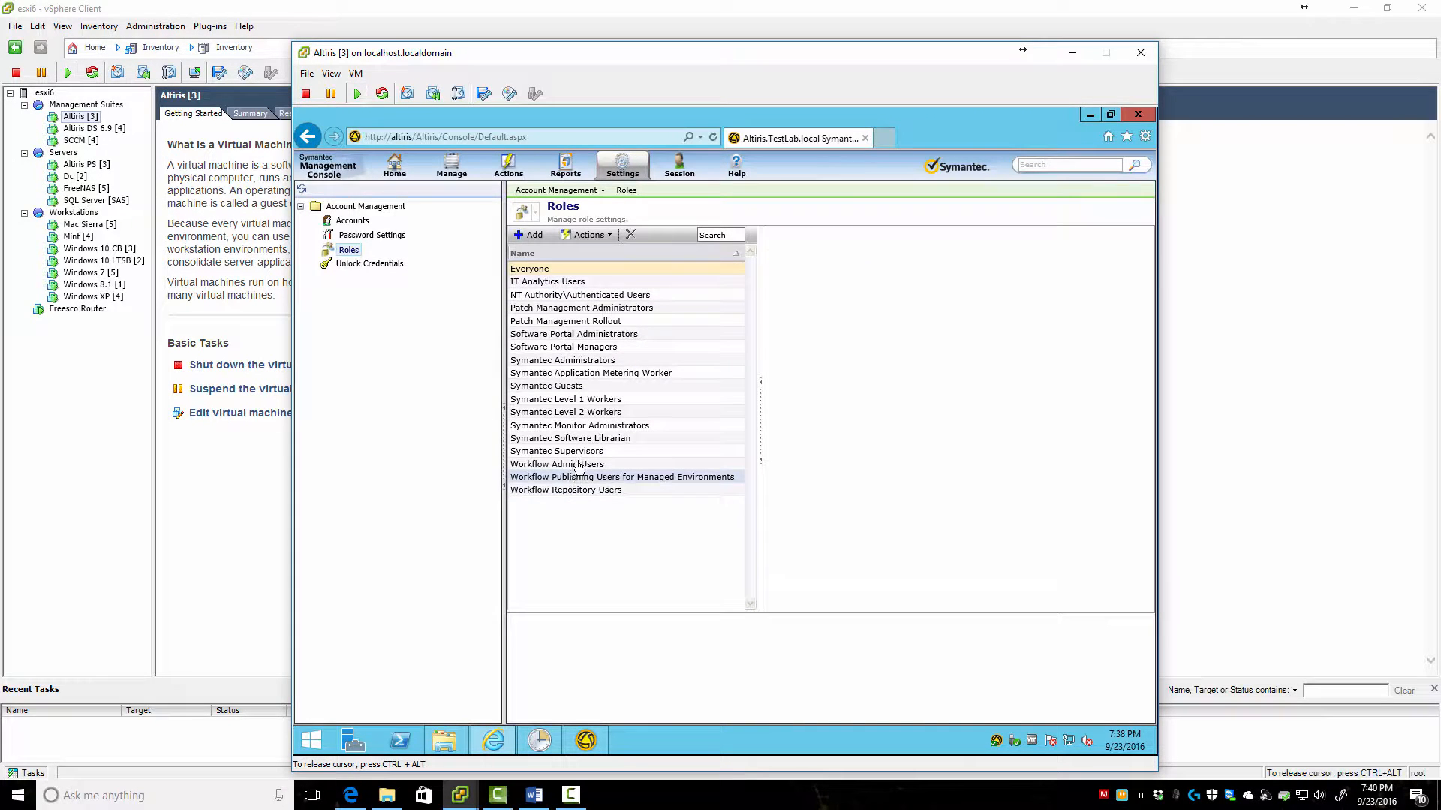
left_click(563, 361)
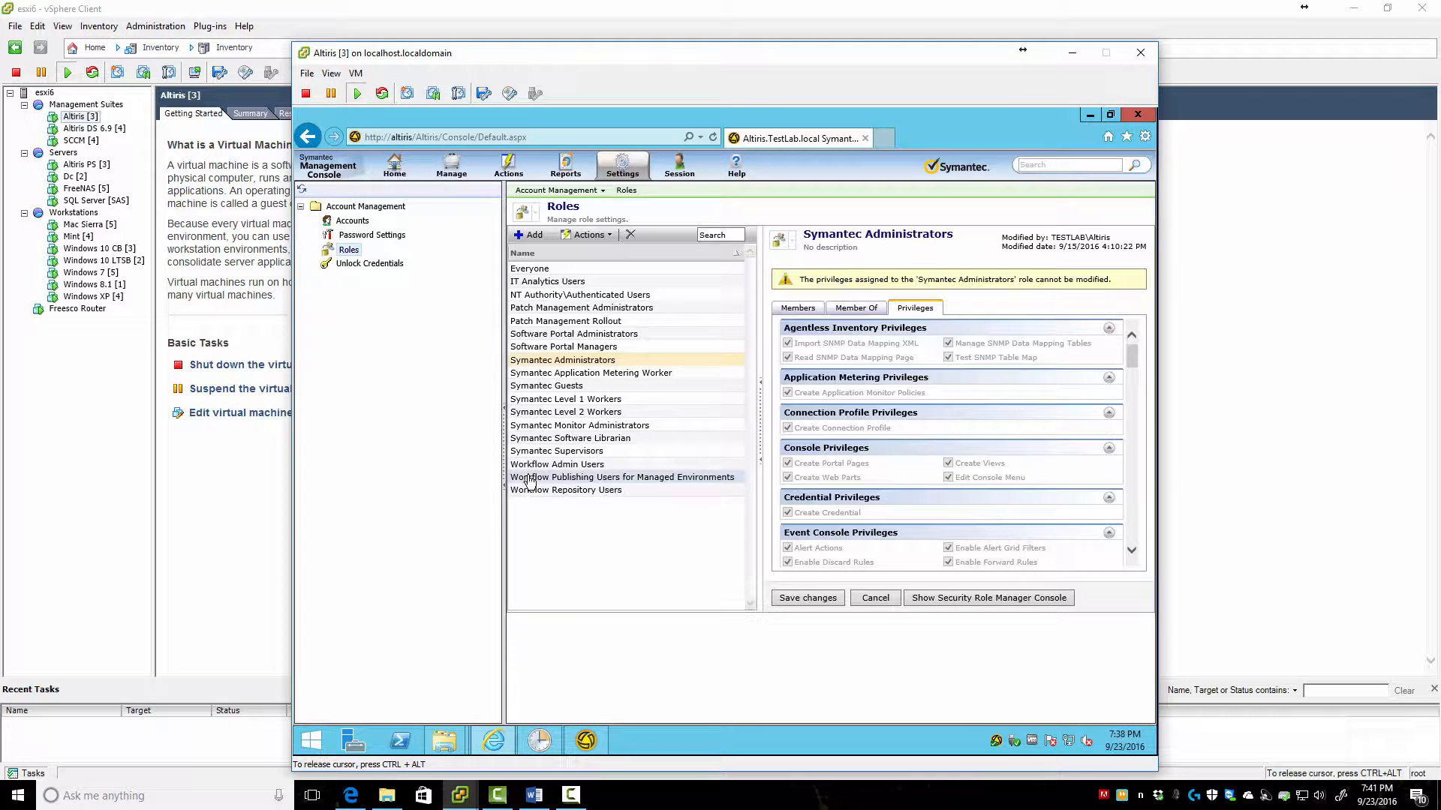
Clone the Symantec Administrators role as a new role named TestLab Administrators
right_click(543, 366)
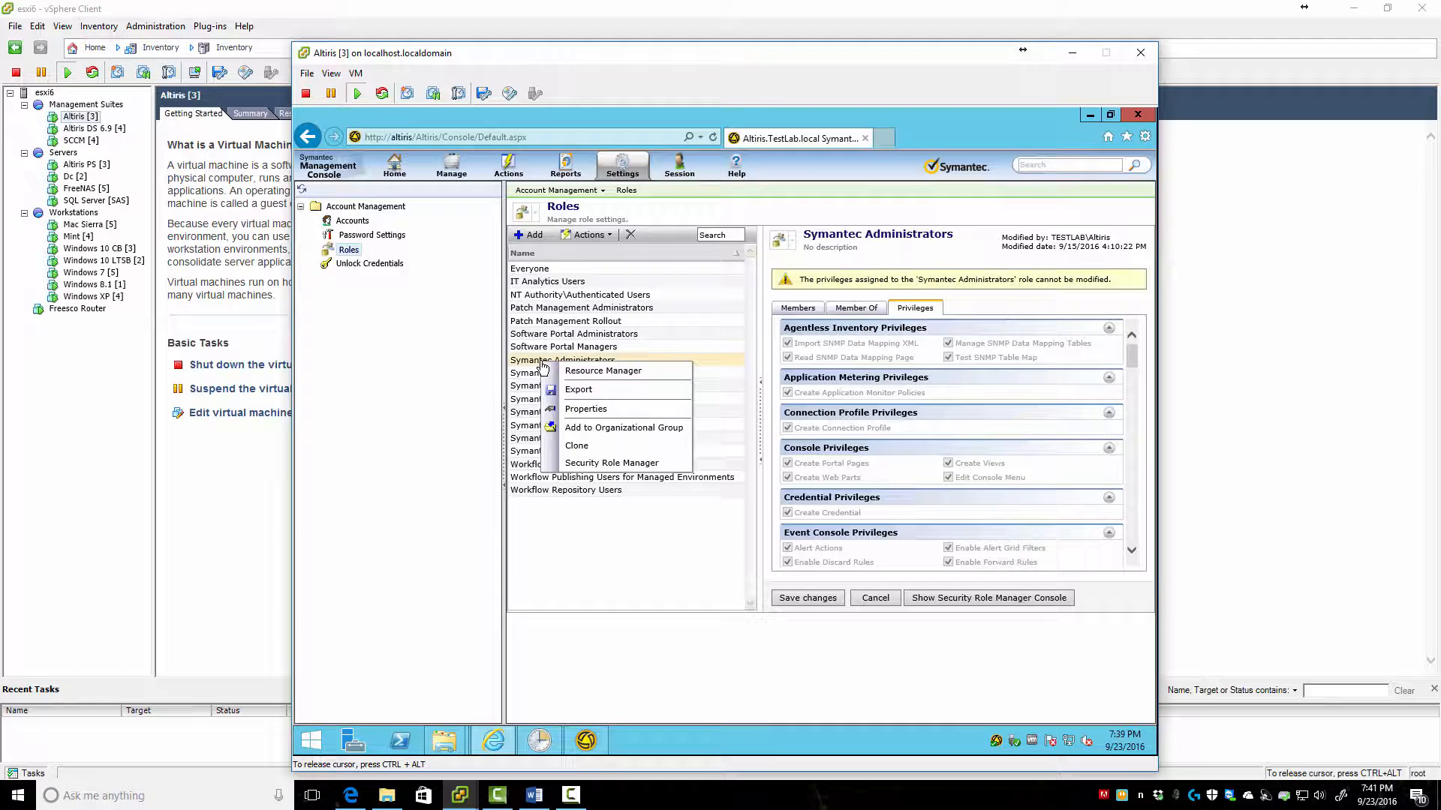
left_click(591, 447)
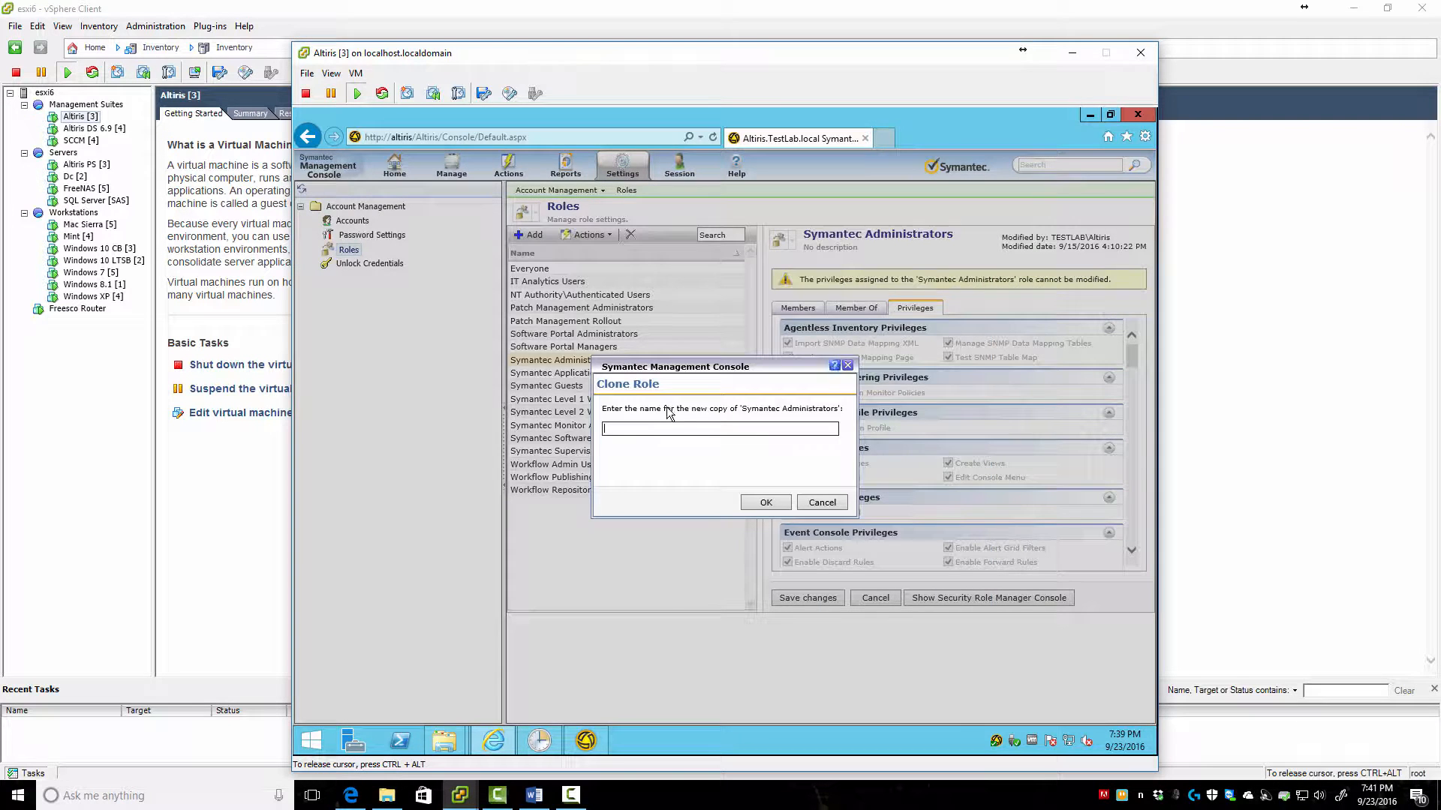
type("TestLab Administrators")
left_click(765, 504)
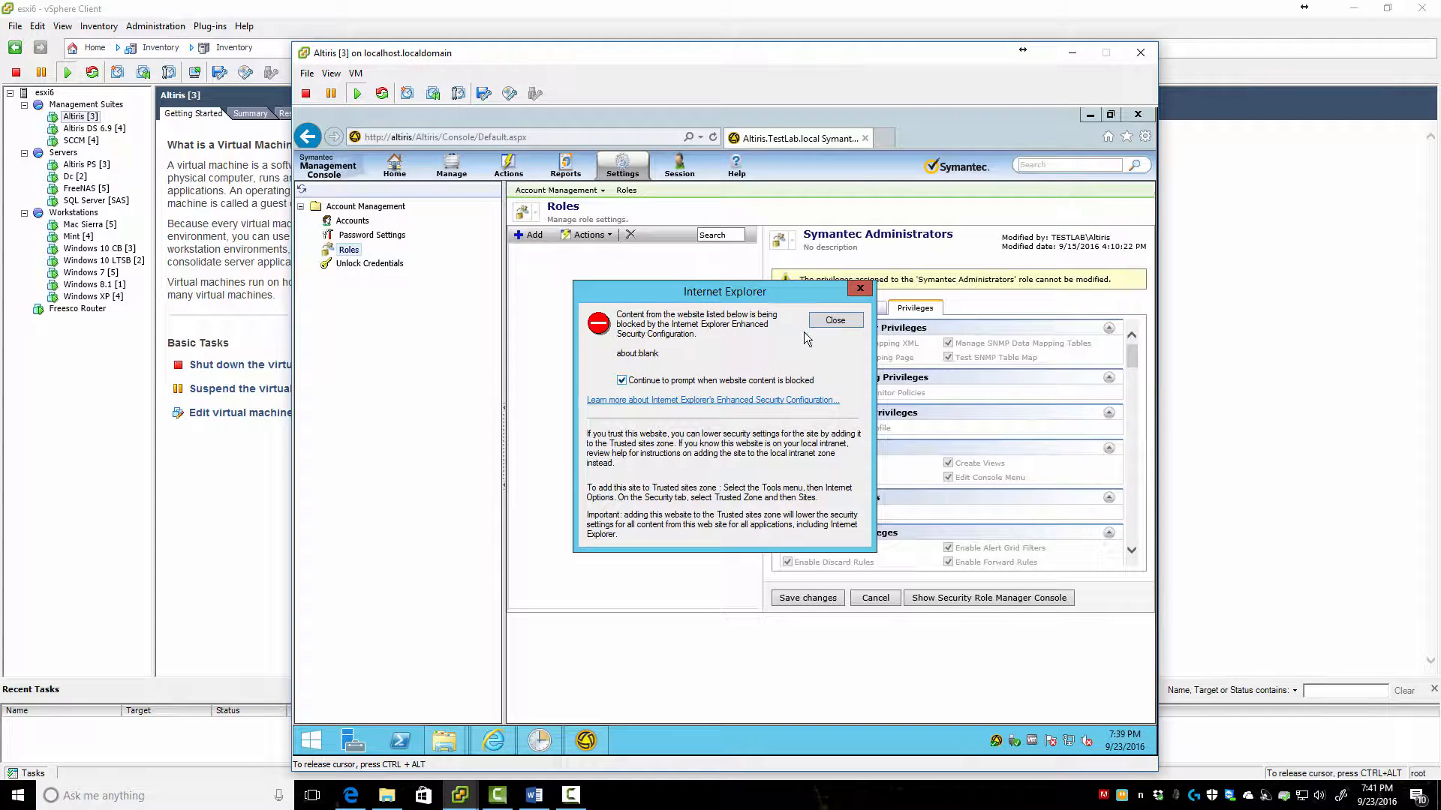
left_click(831, 322)
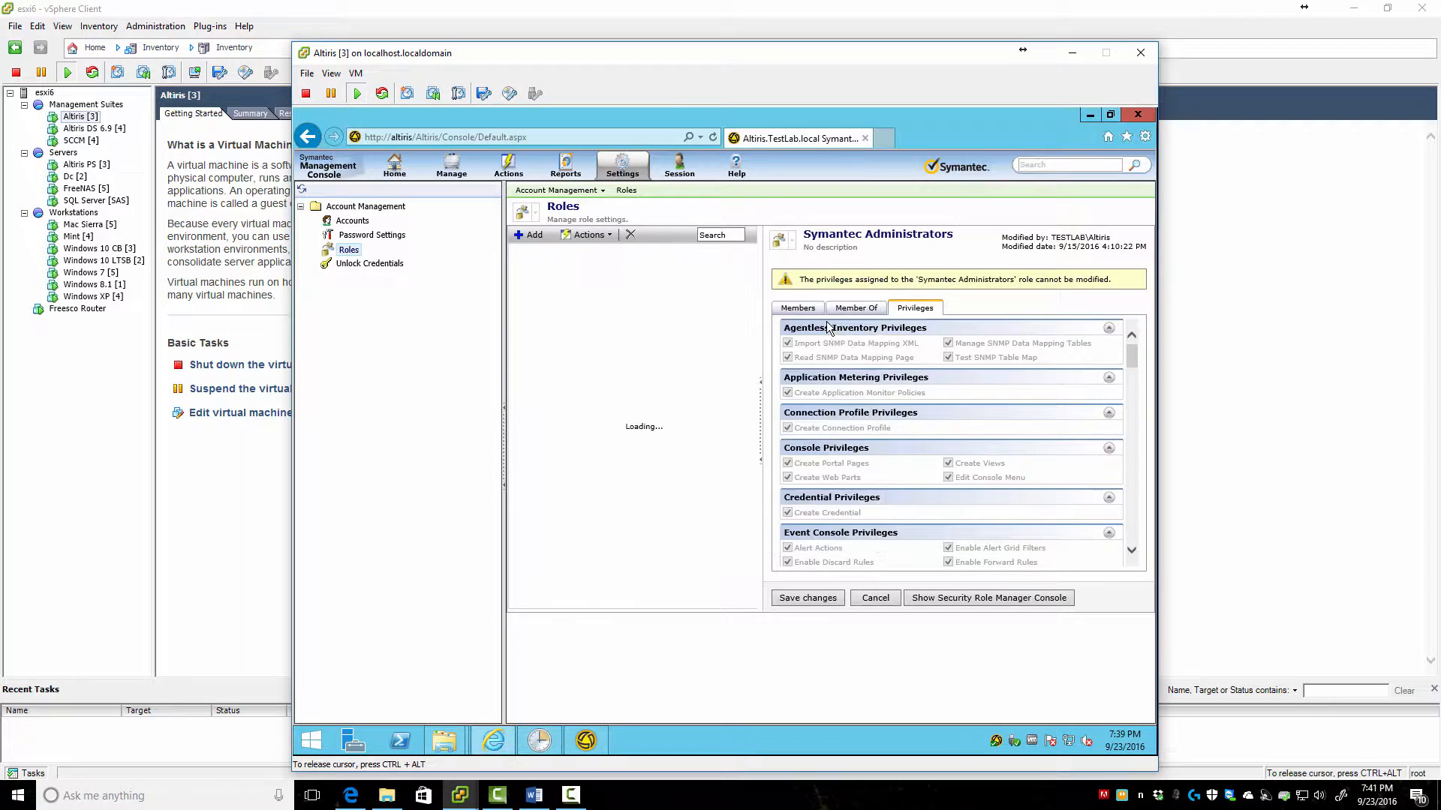
Open the TestLab Administrators role and save its privileges
left_click(572, 470)
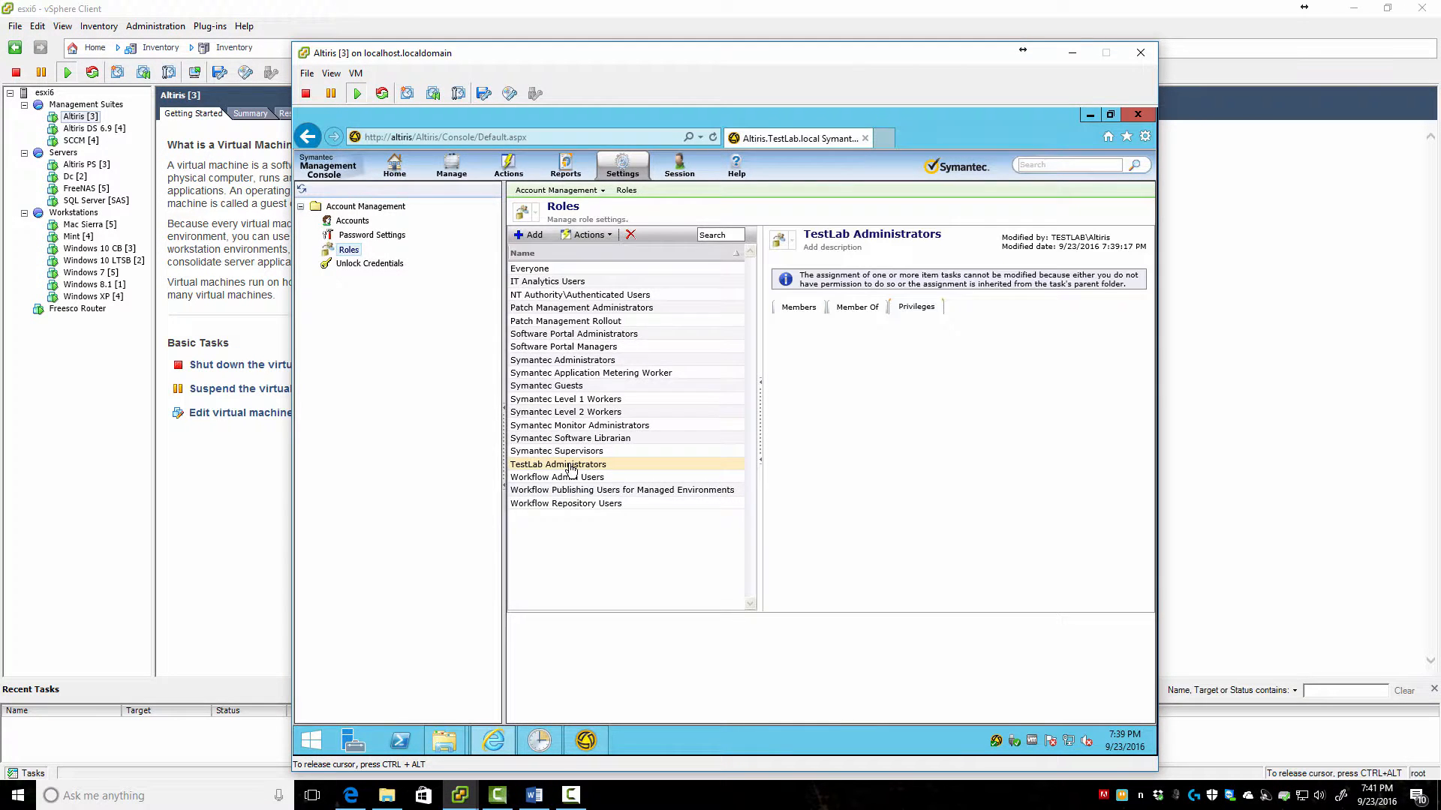
scroll(906, 512, "down", 15)
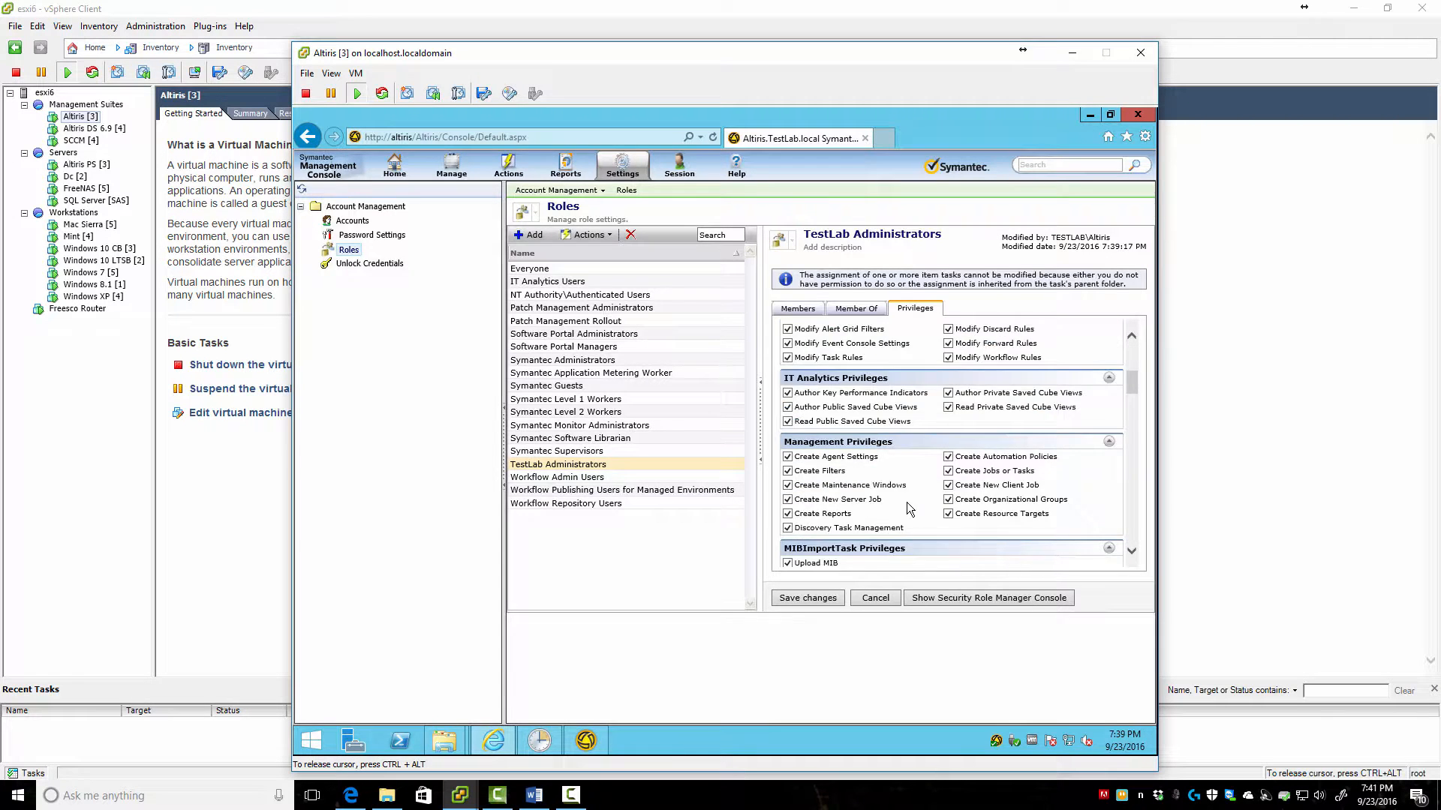
scroll(923, 462, "down", 5)
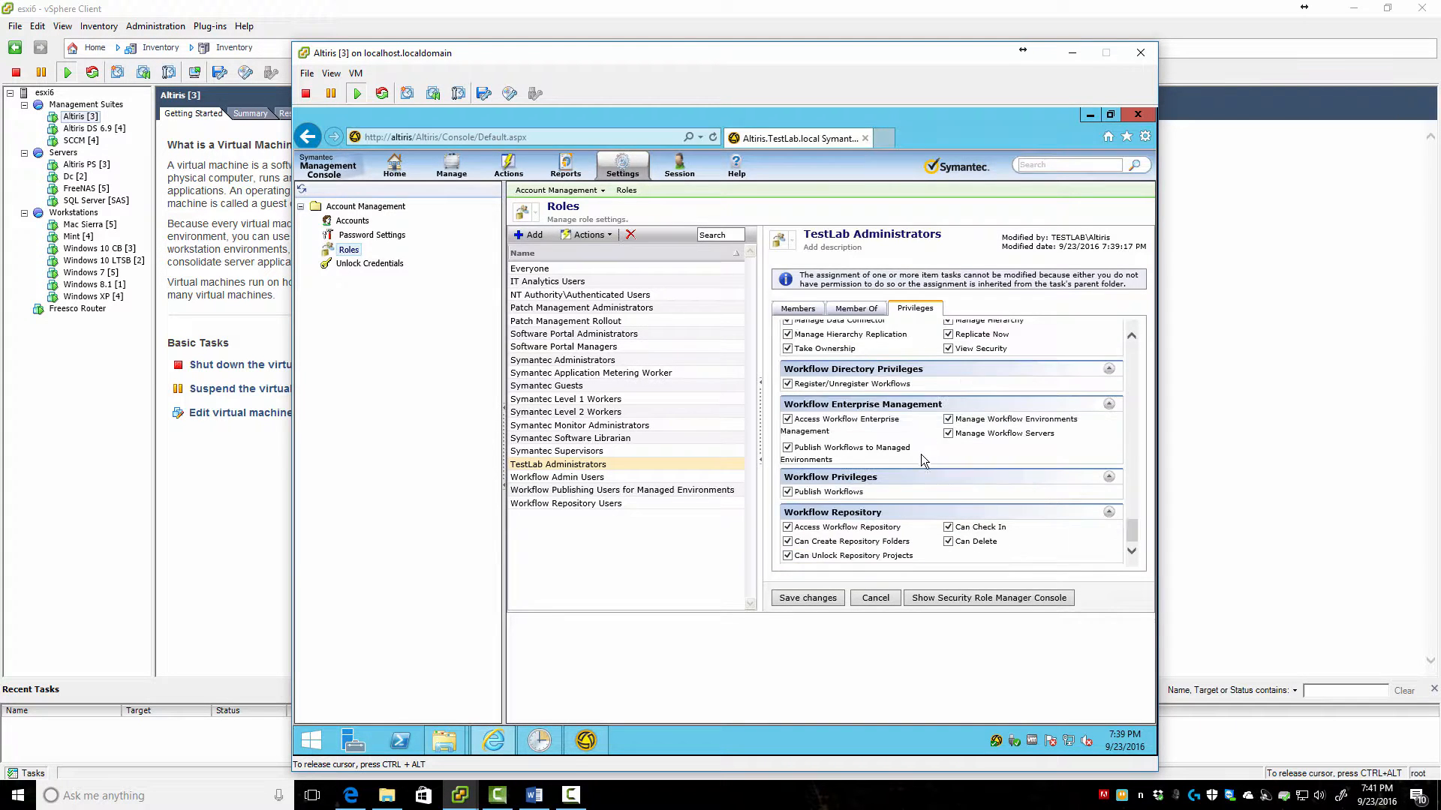
left_click(798, 597)
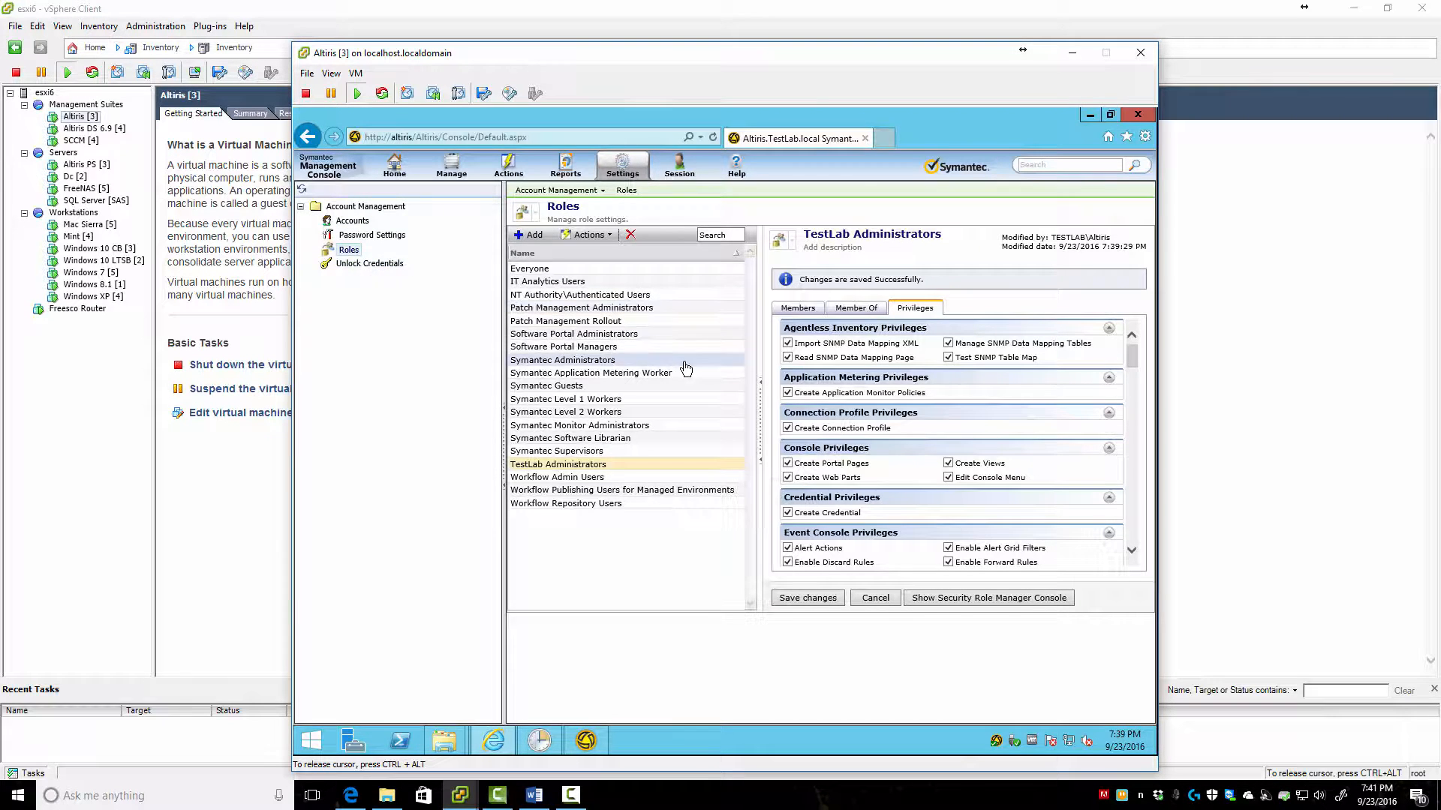
Remove the domain user from TestLab Administrators, leaving only NT Authority\System as a member
left_click(805, 310)
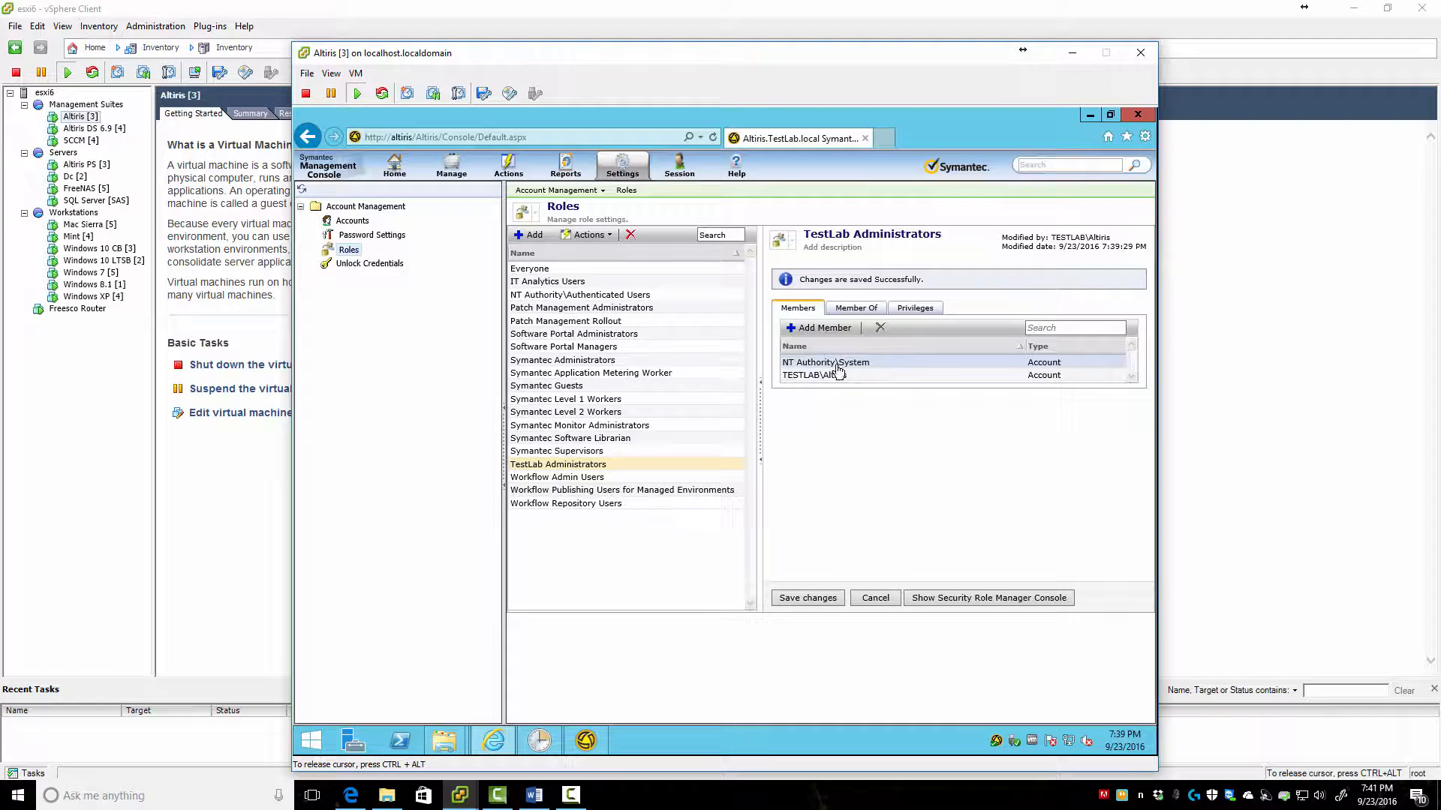
left_click(811, 379)
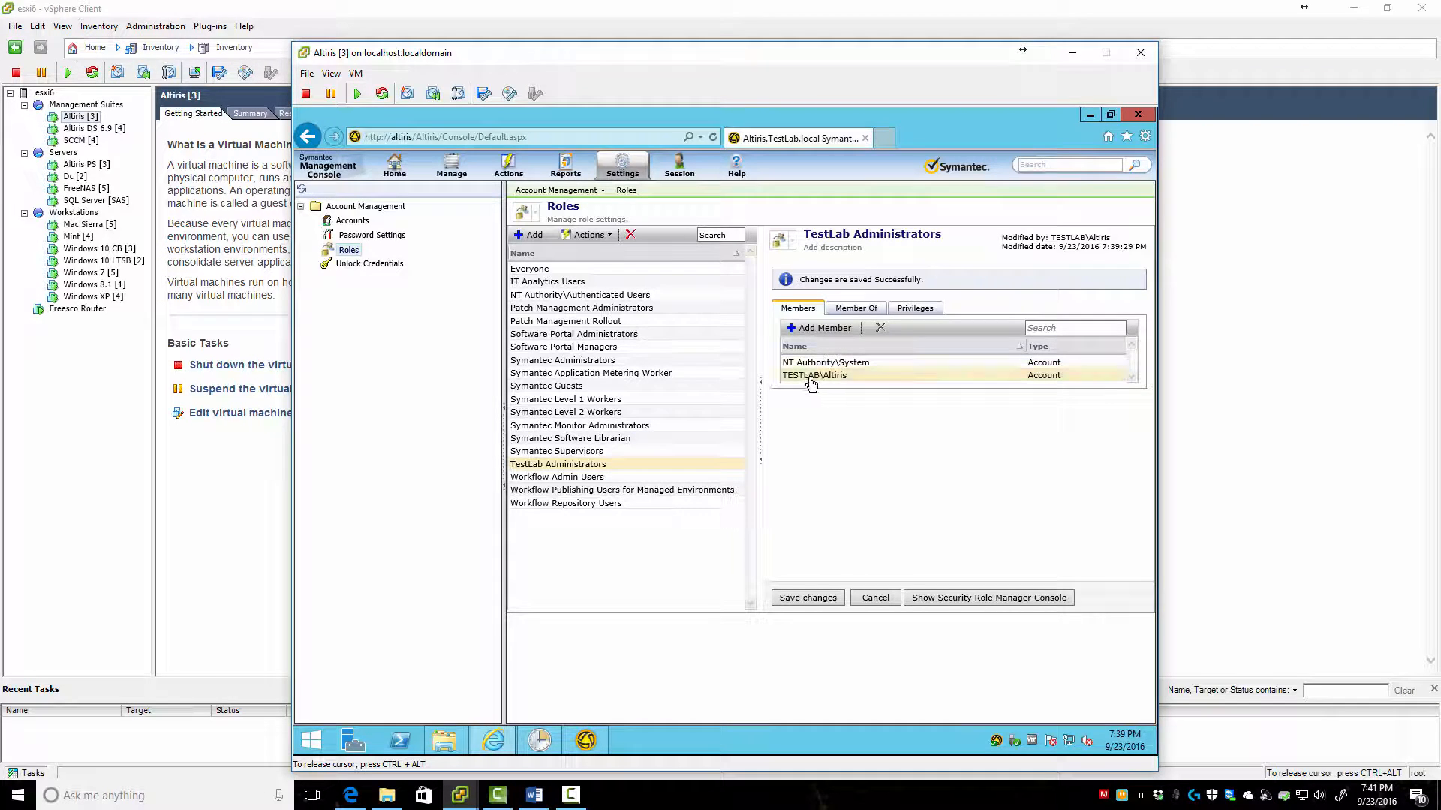
left_click(880, 328)
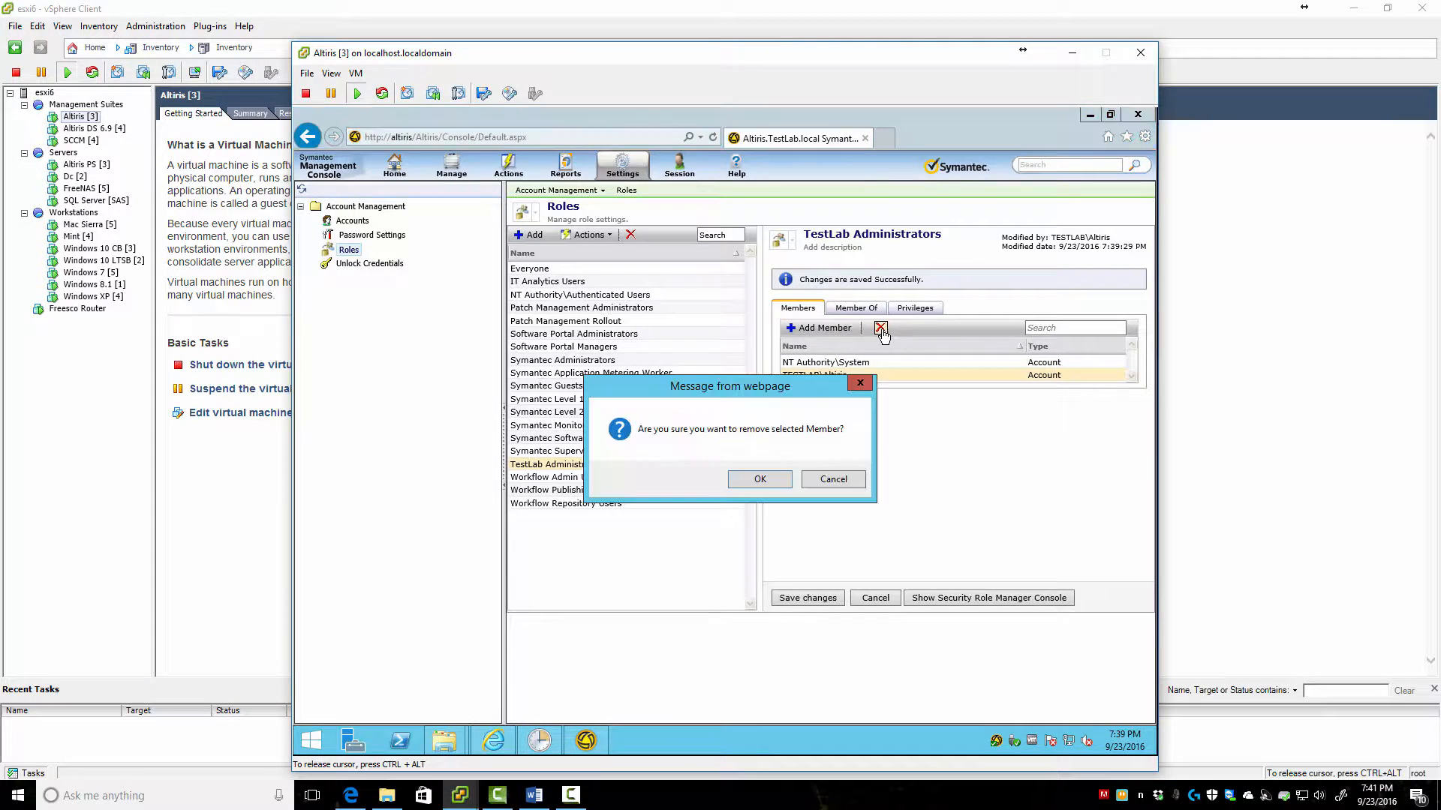
left_click(760, 479)
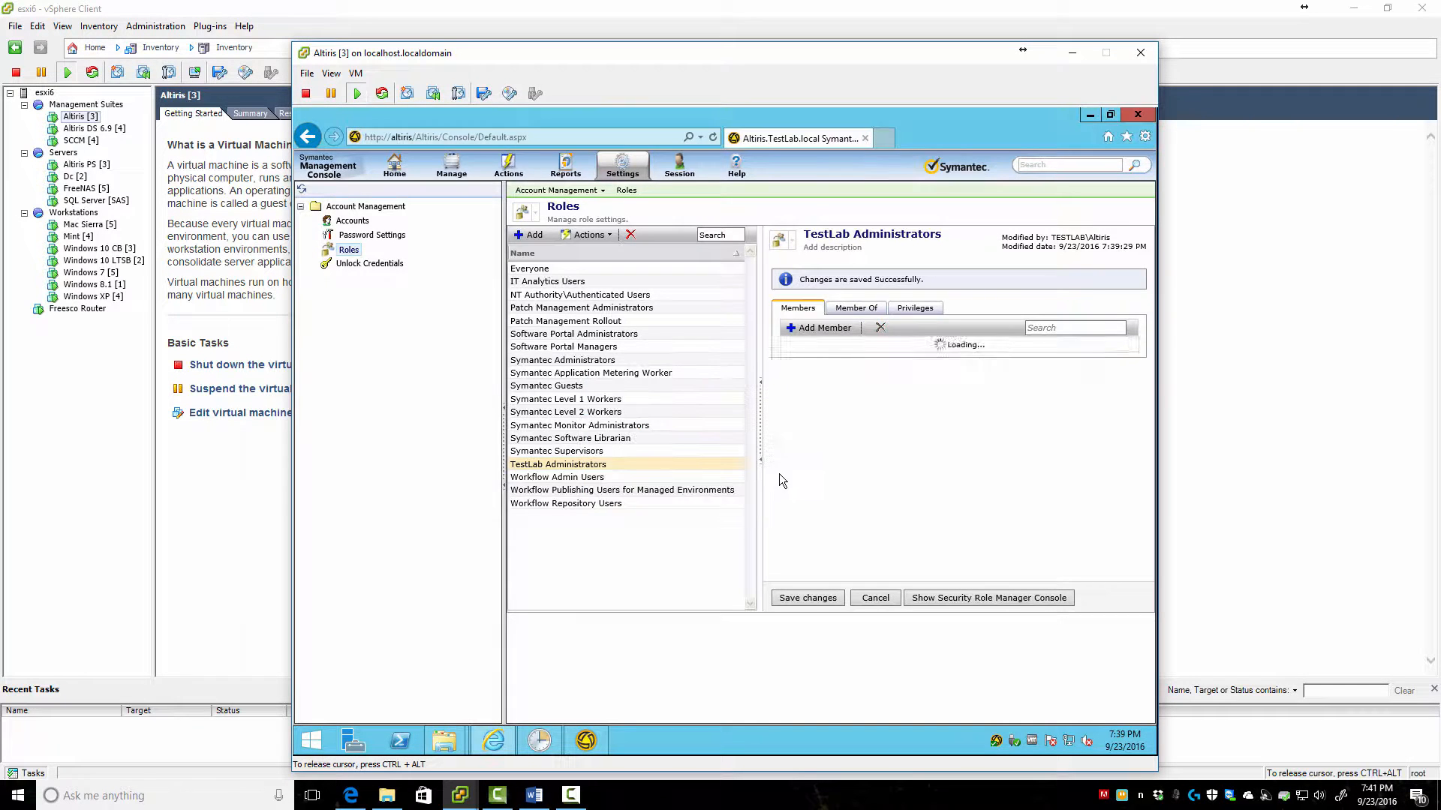
left_click(855, 309)
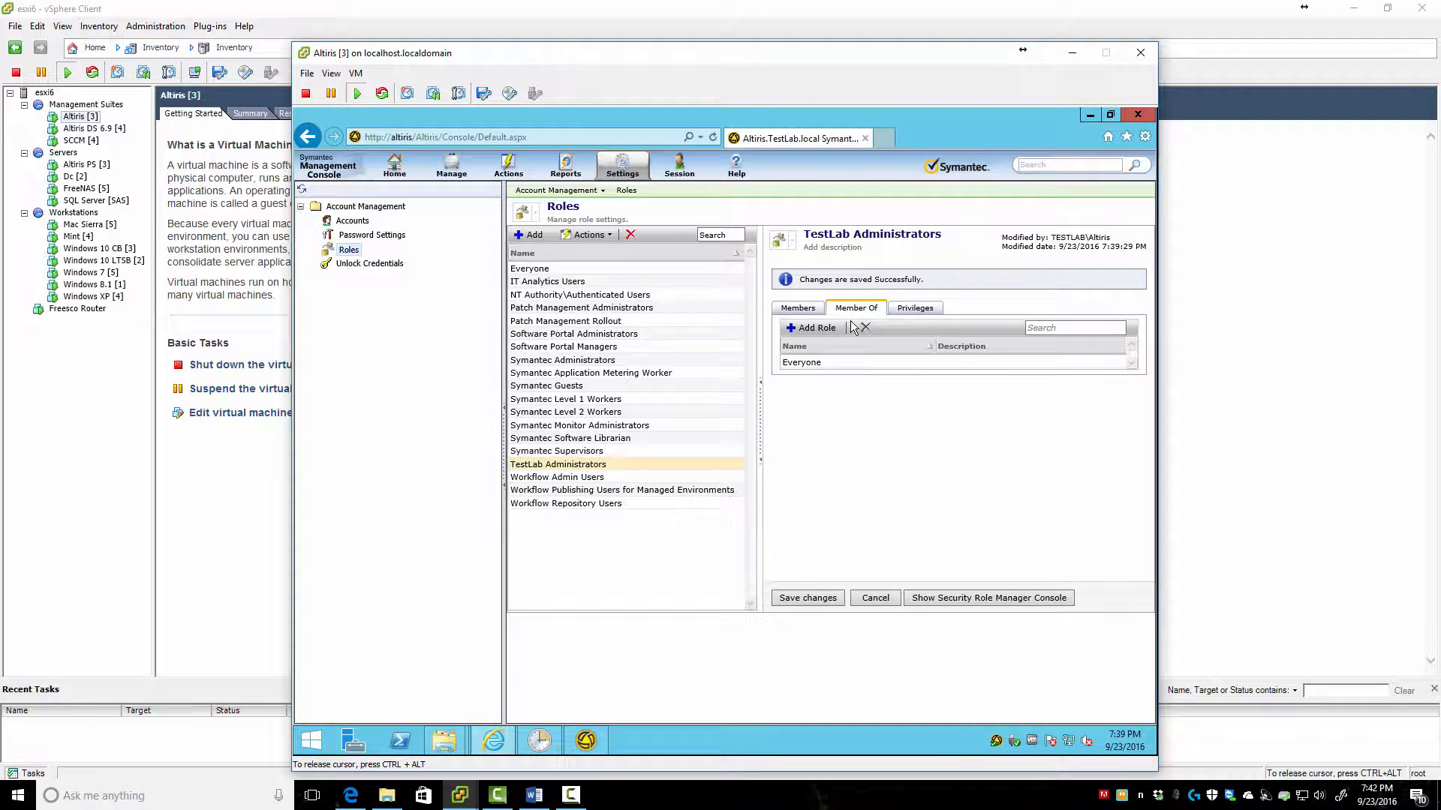
left_click(805, 311)
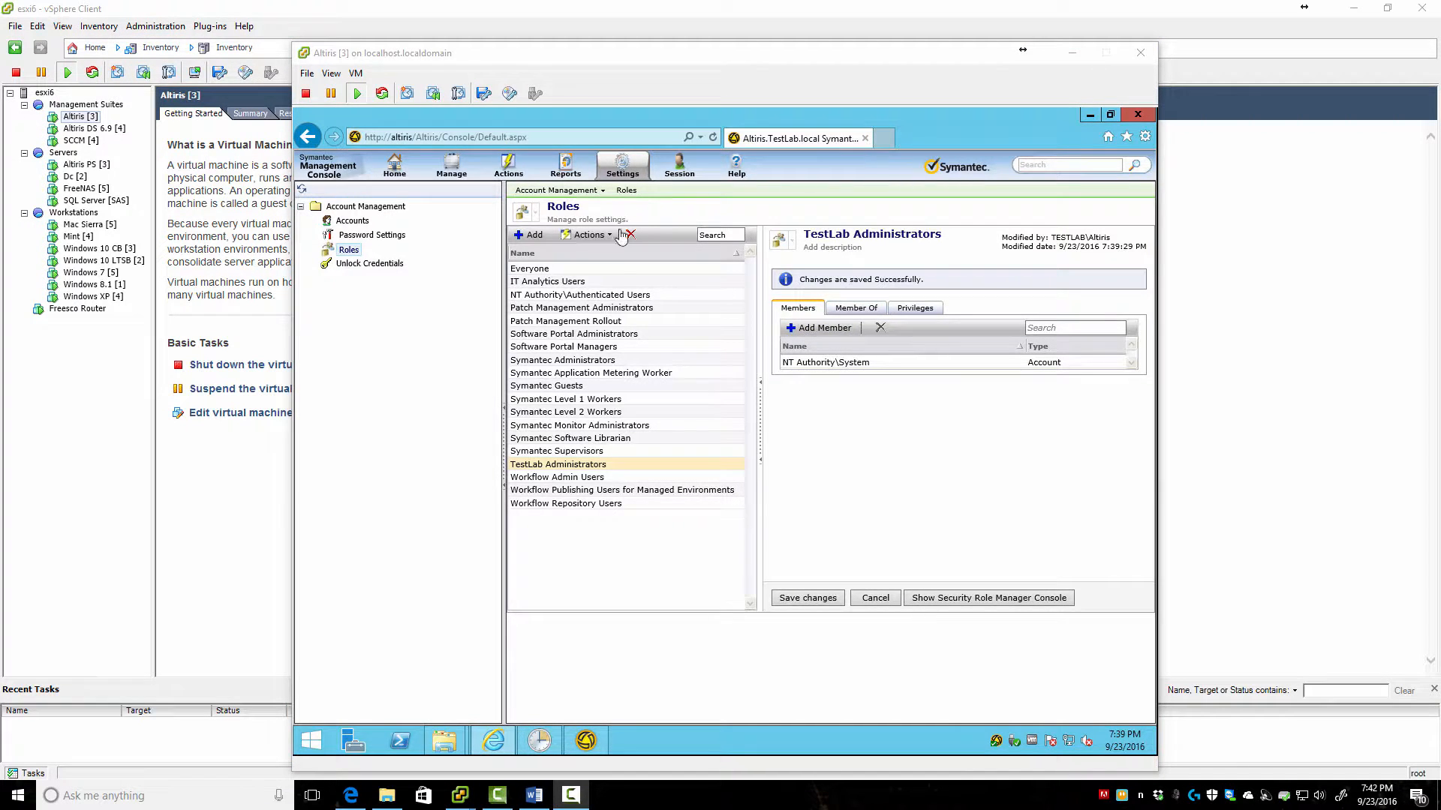
left_click(625, 168)
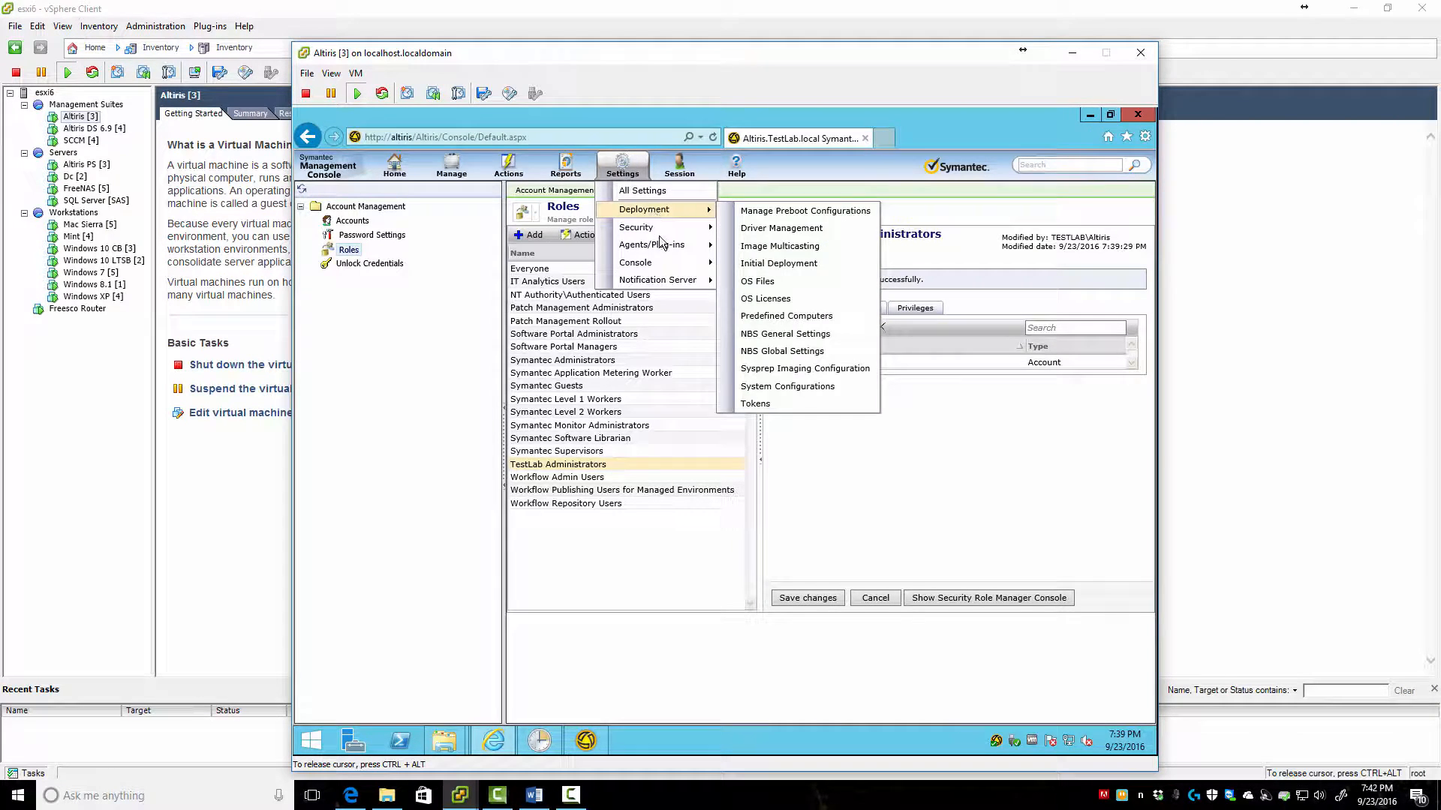
Open Security Role Manager from Settings > Security > Permissions with TestLab Administrators as the role
mouse_move(663, 250)
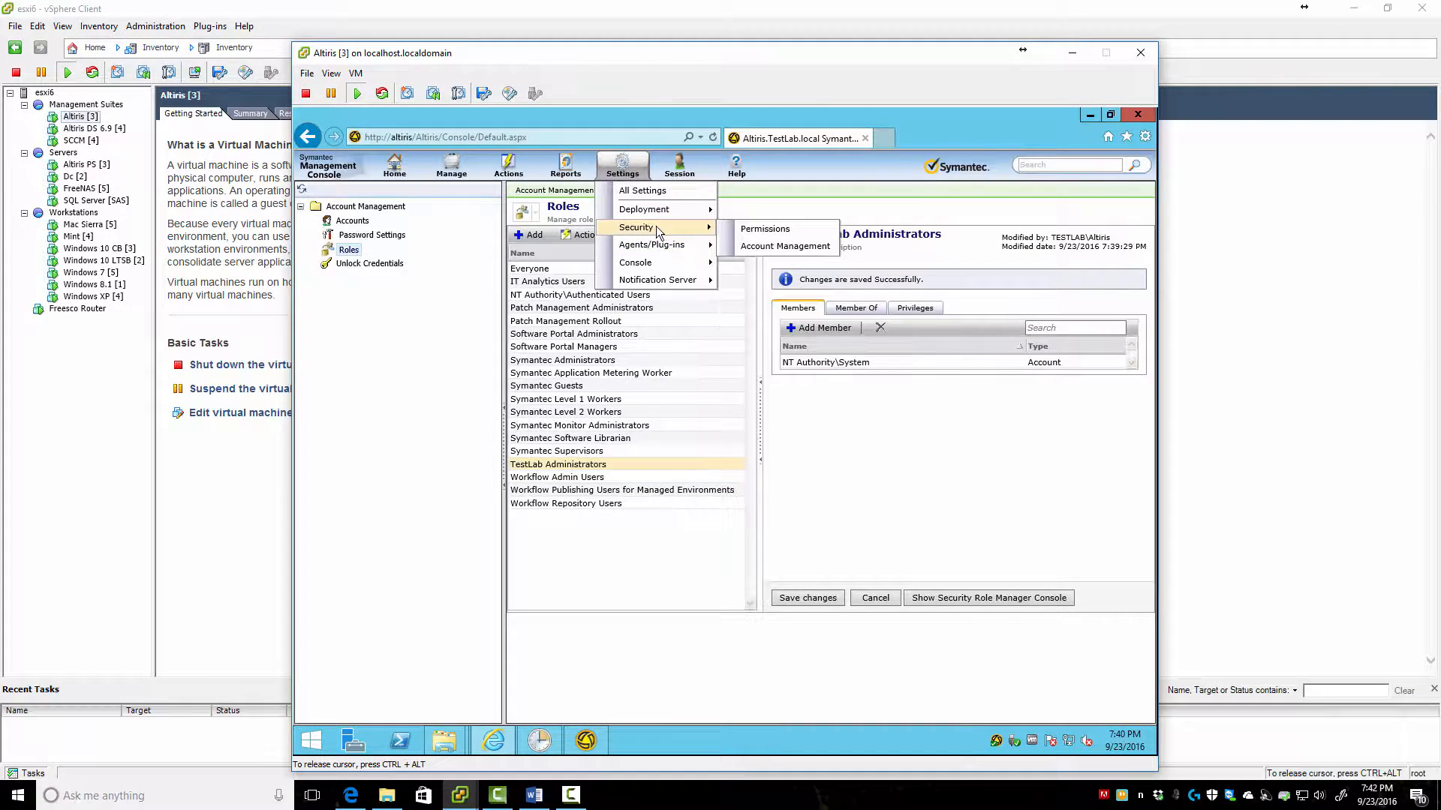
left_click(782, 230)
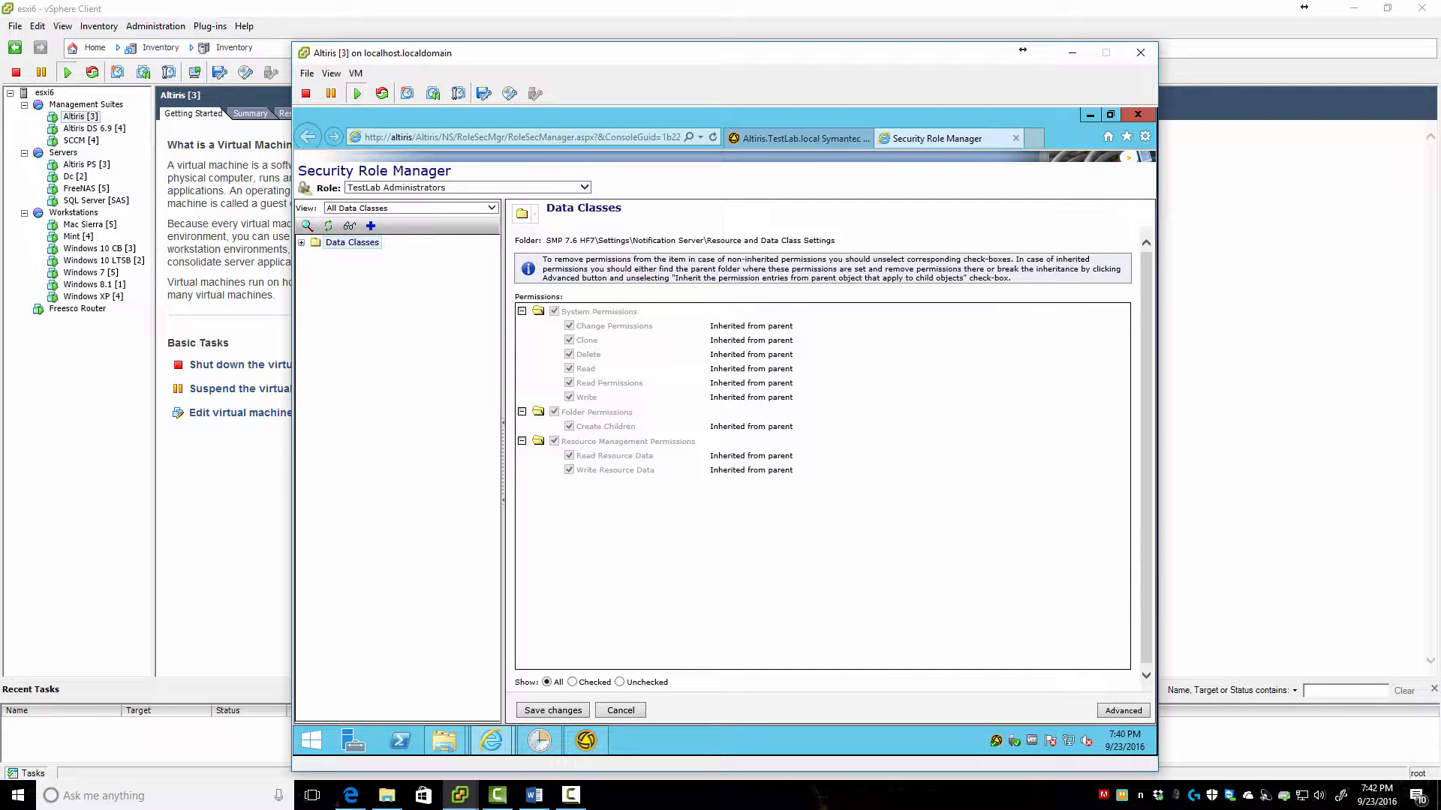
key("F10")
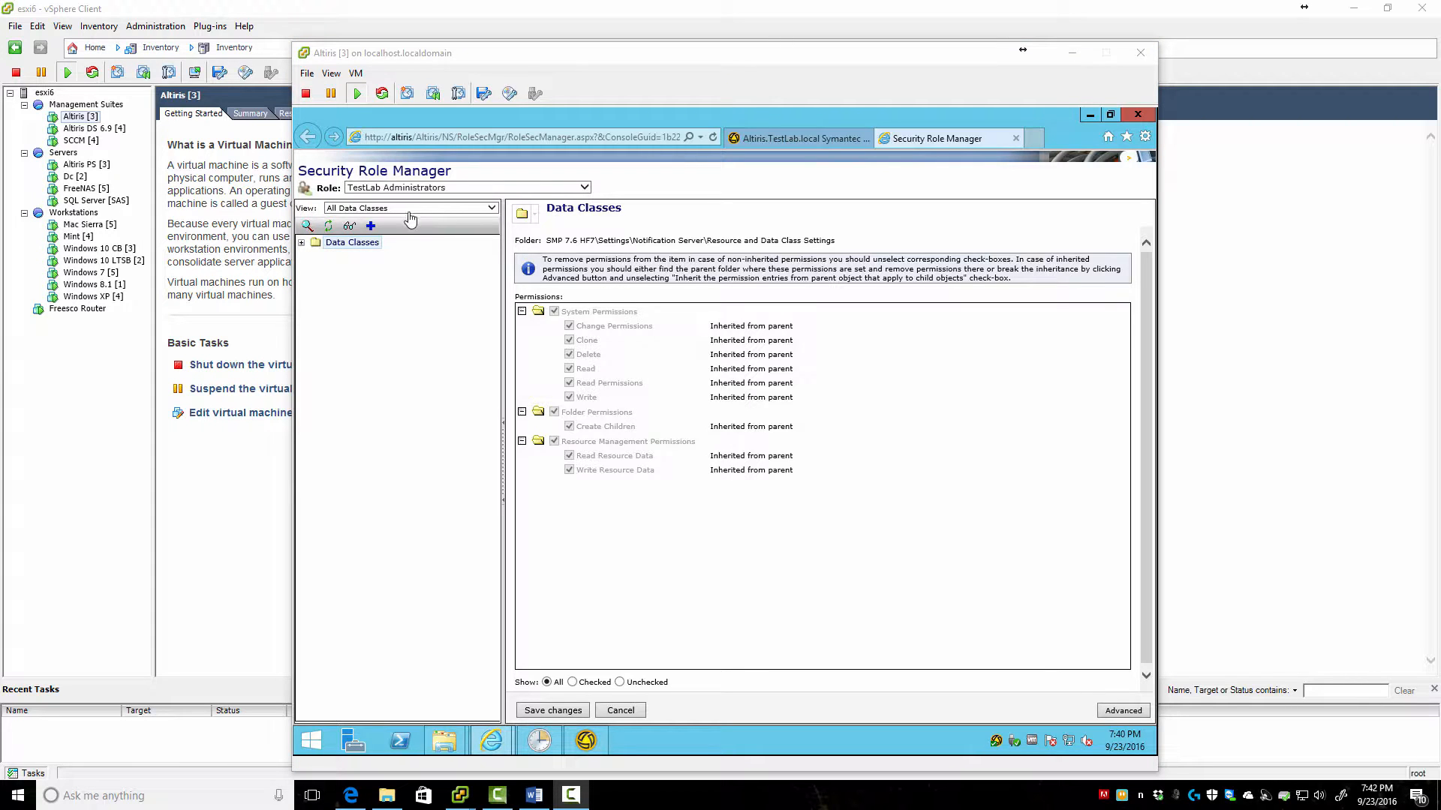
left_click(476, 187)
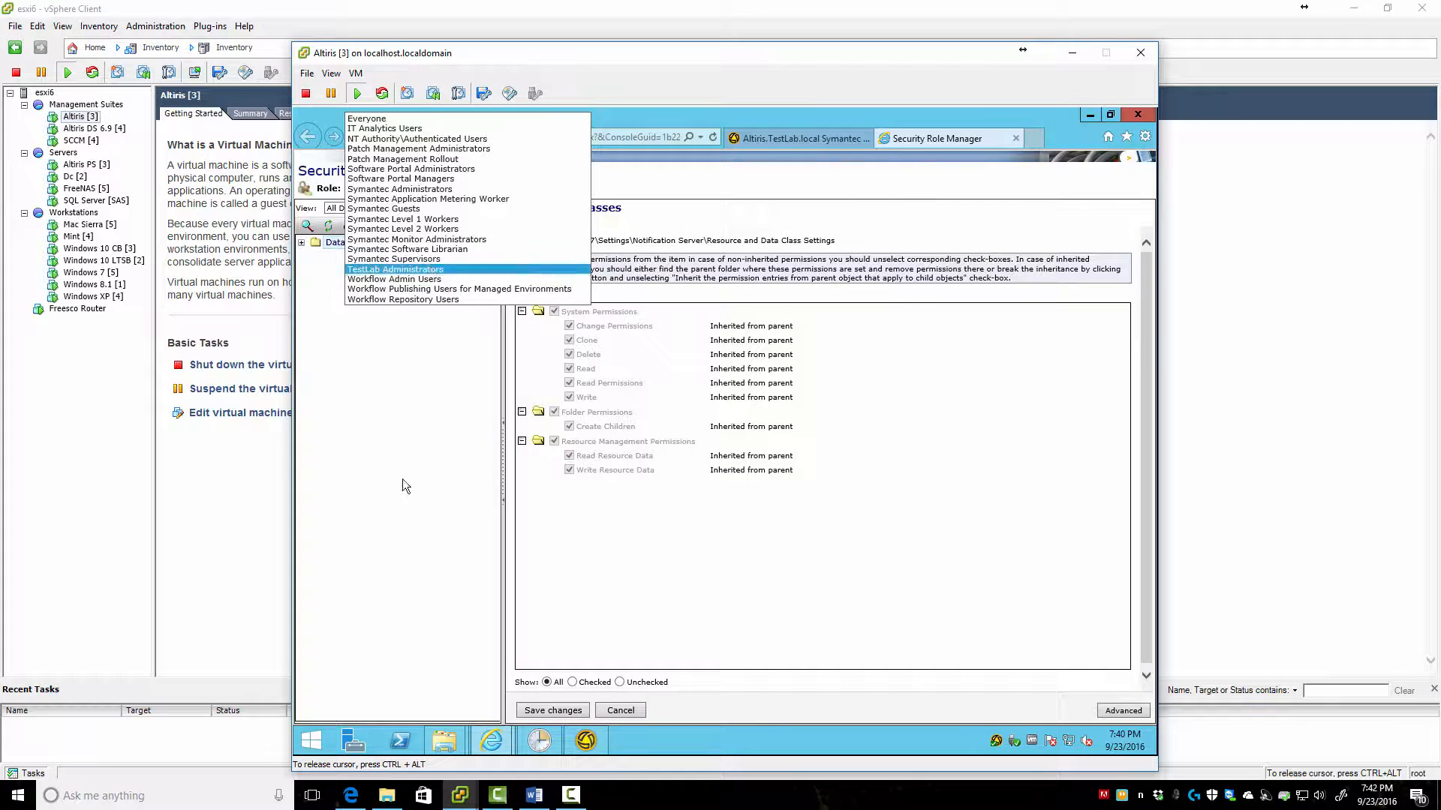
left_click(424, 270)
left_click(438, 196)
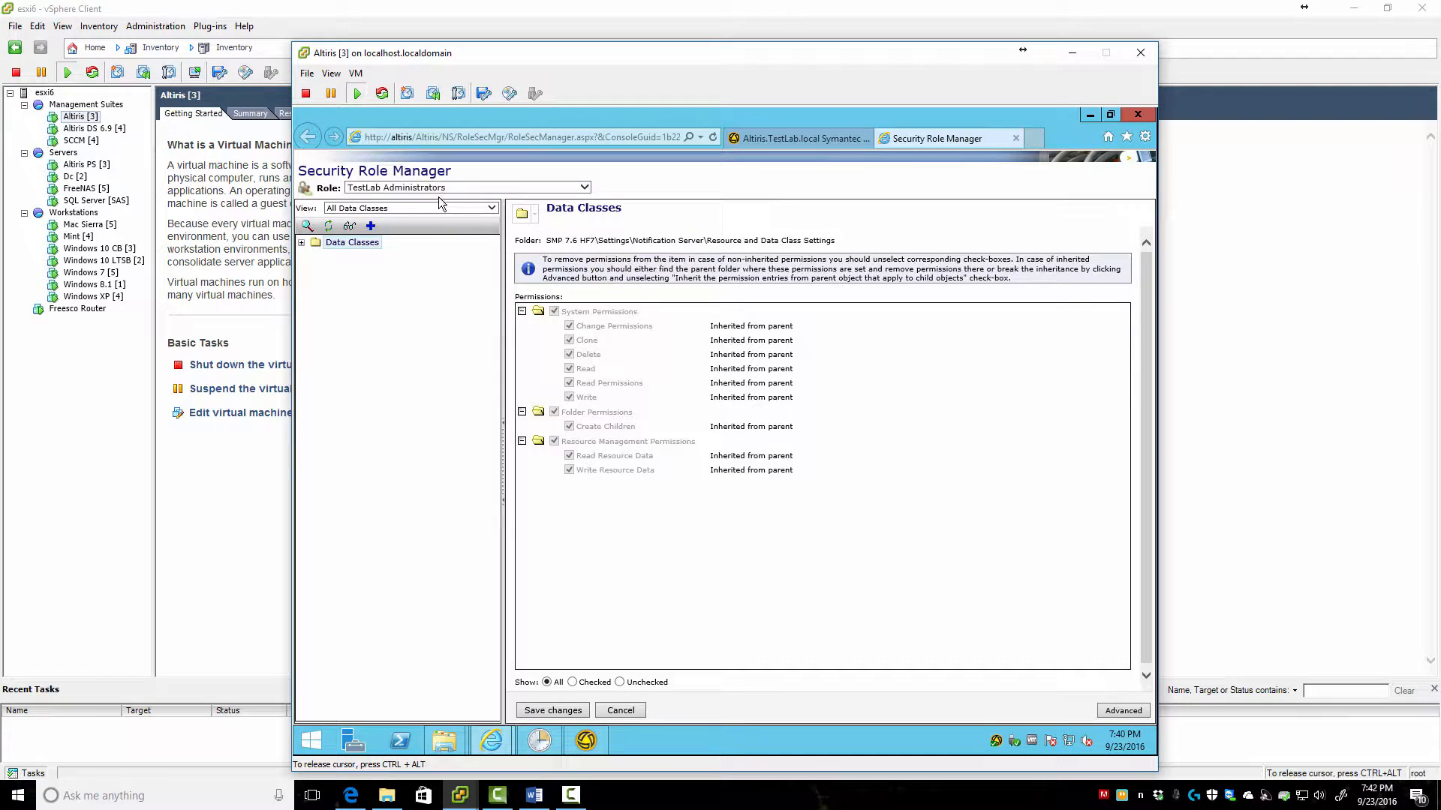
Uncheck all System Permissions on Purging Maintenance for the TestLab Administrators role
left_click(372, 212)
left_click(375, 218)
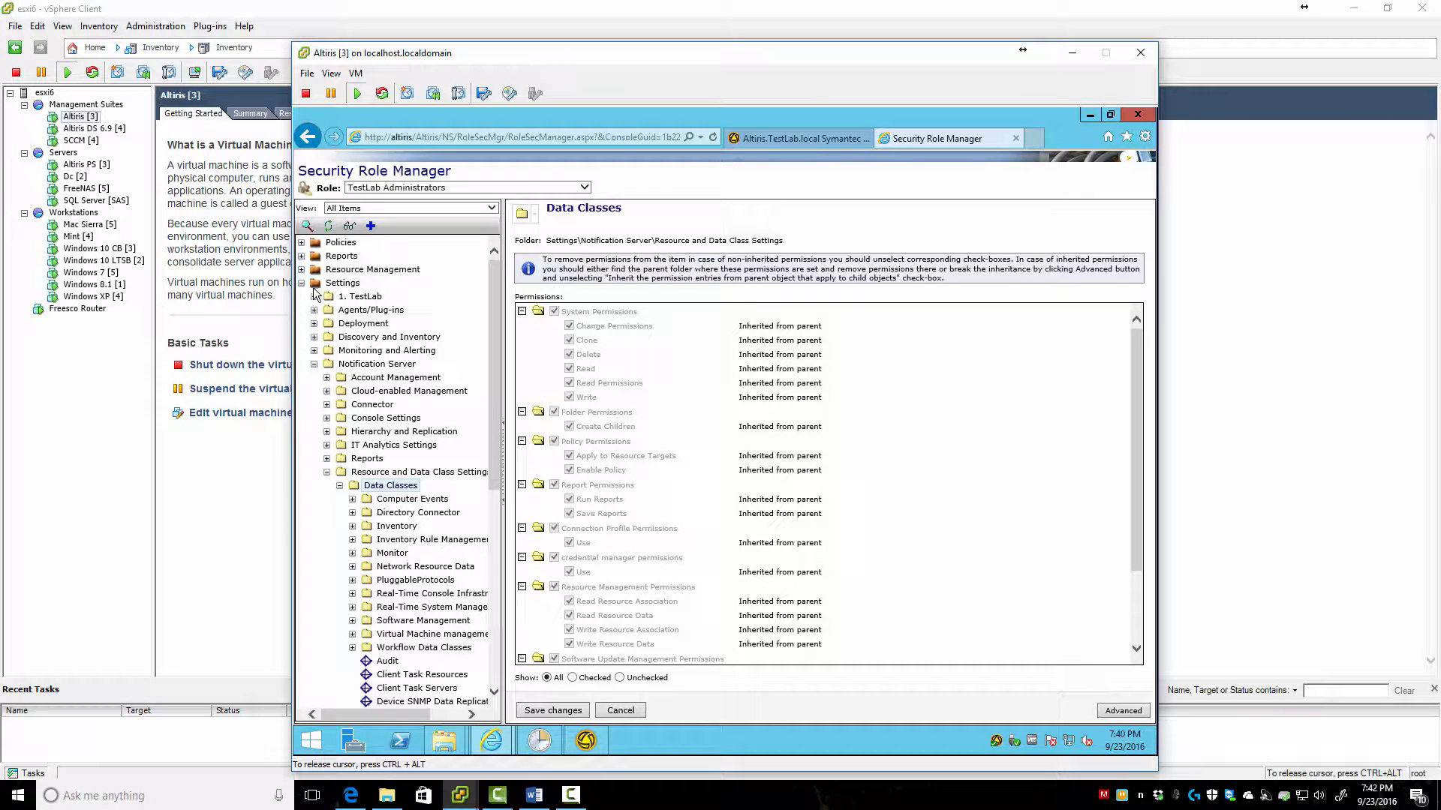
scroll(411, 518, "down", 8)
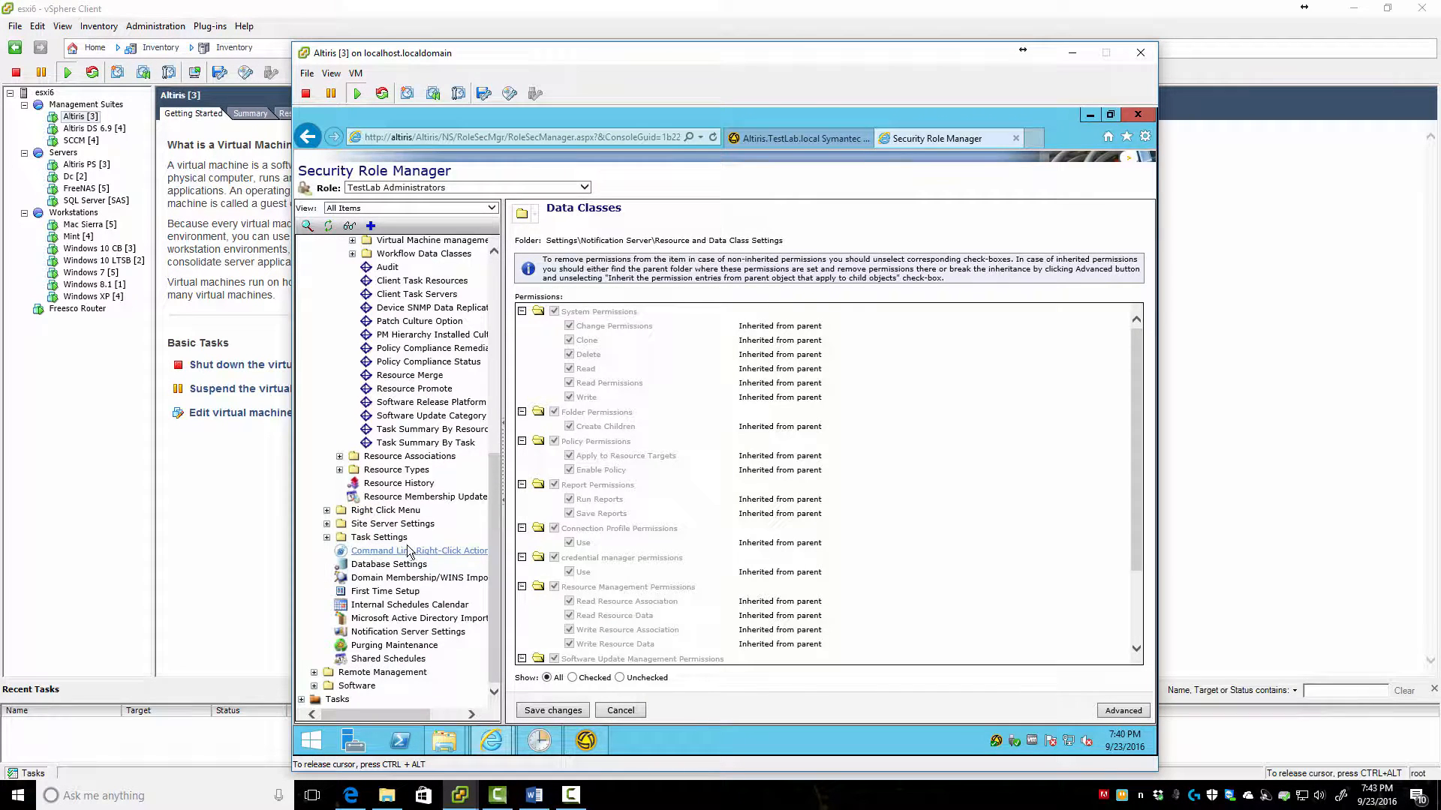
left_click(409, 647)
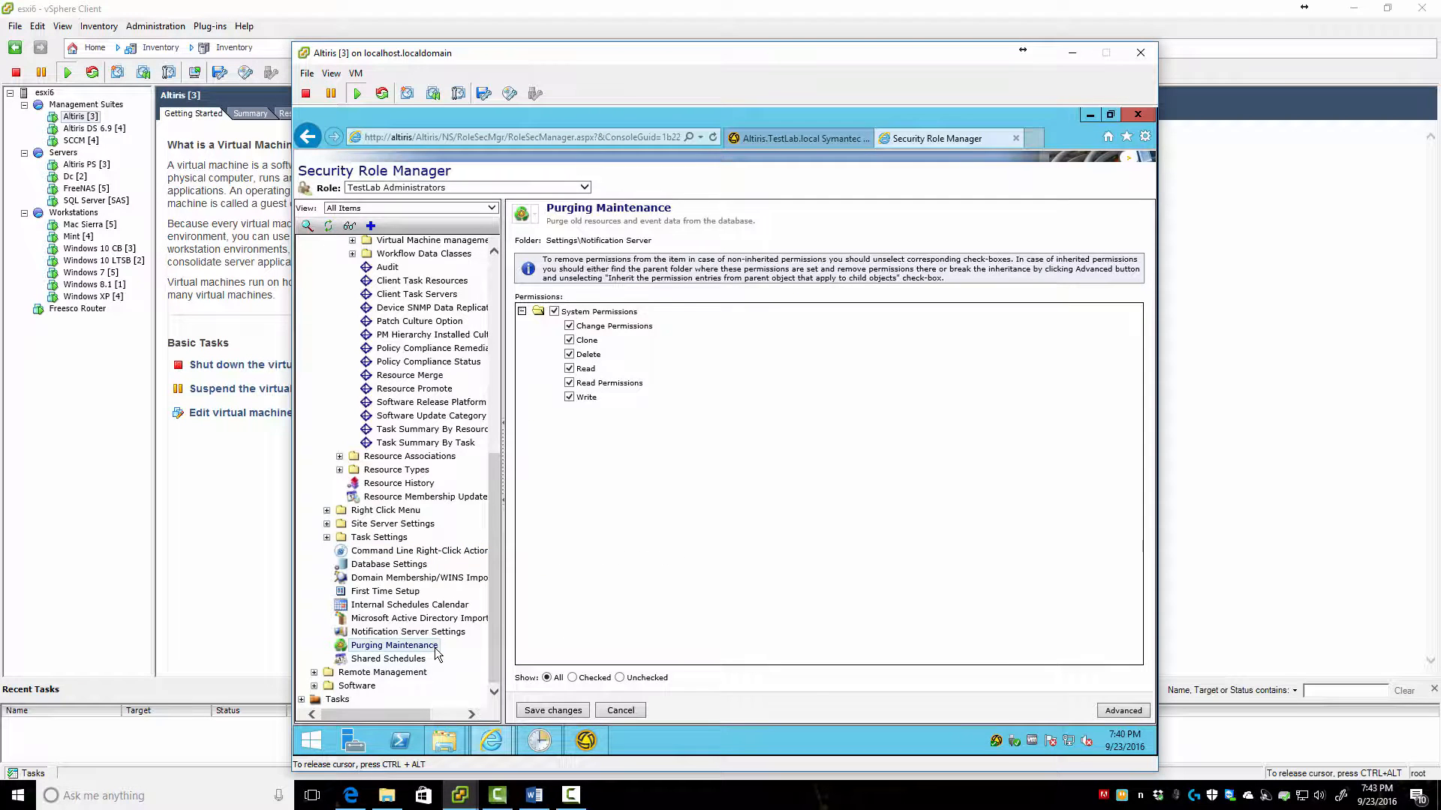
left_click(554, 311)
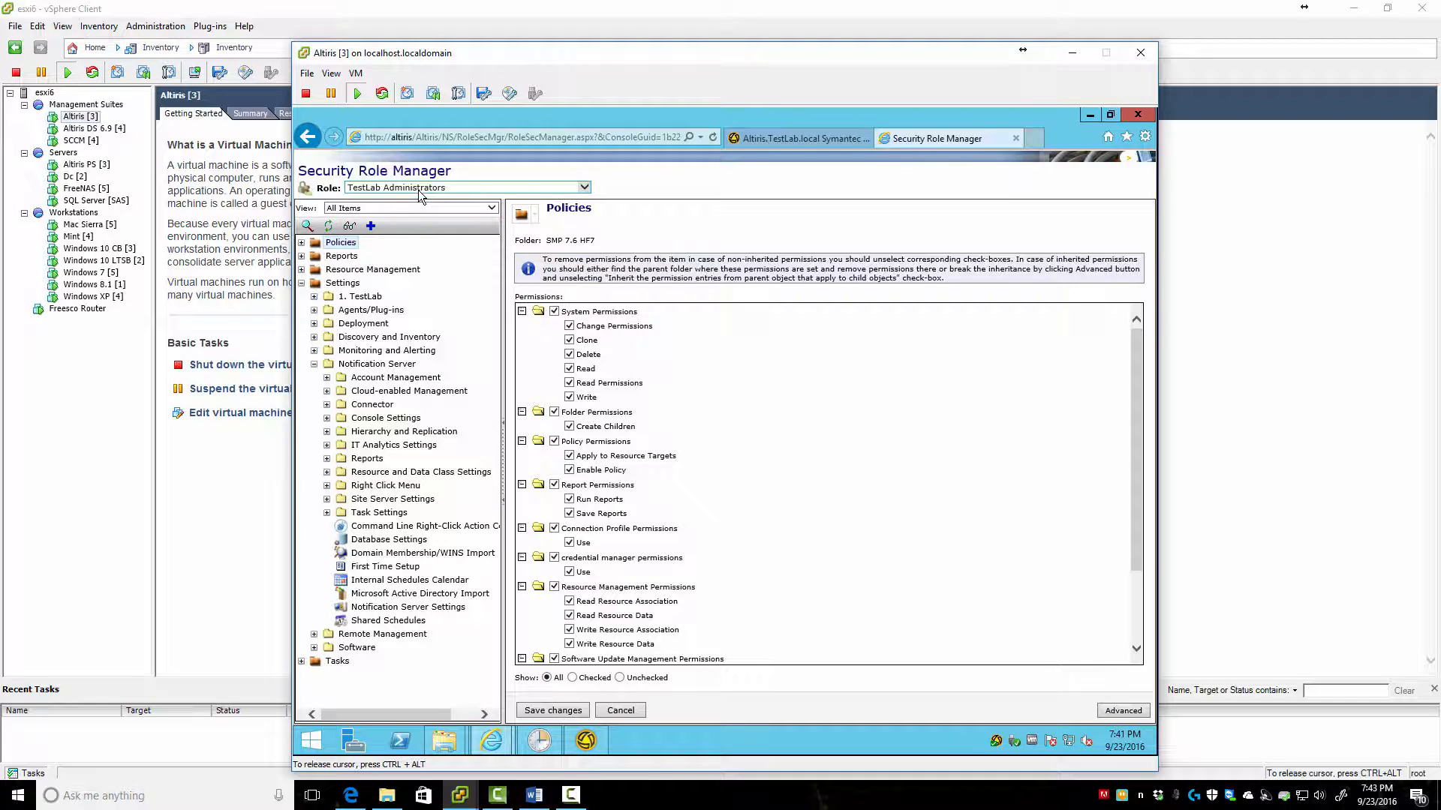
Return to the Roles page and select Patch Management Administrators, triggering an unsaved-changes prompt
left_click(794, 138)
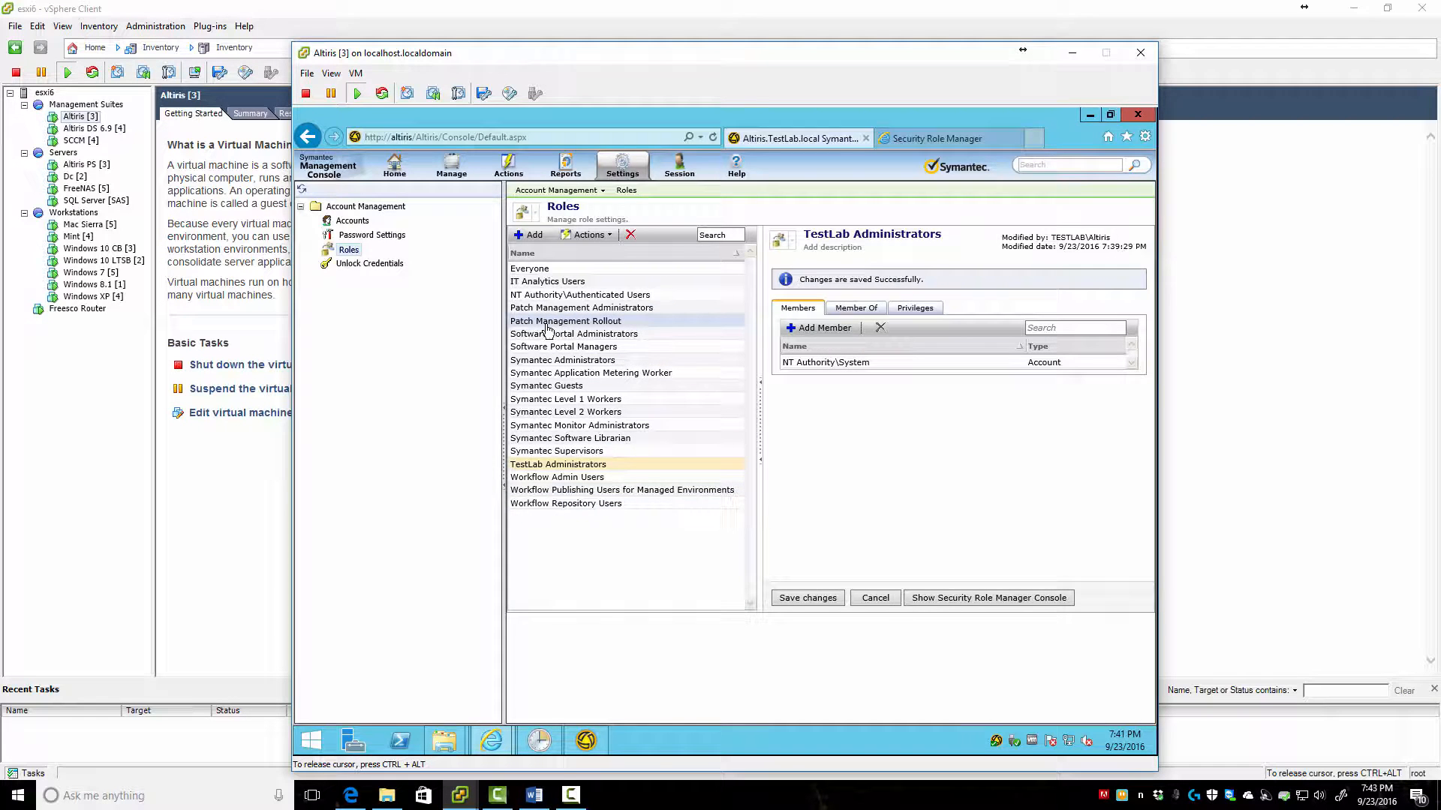
left_click(571, 309)
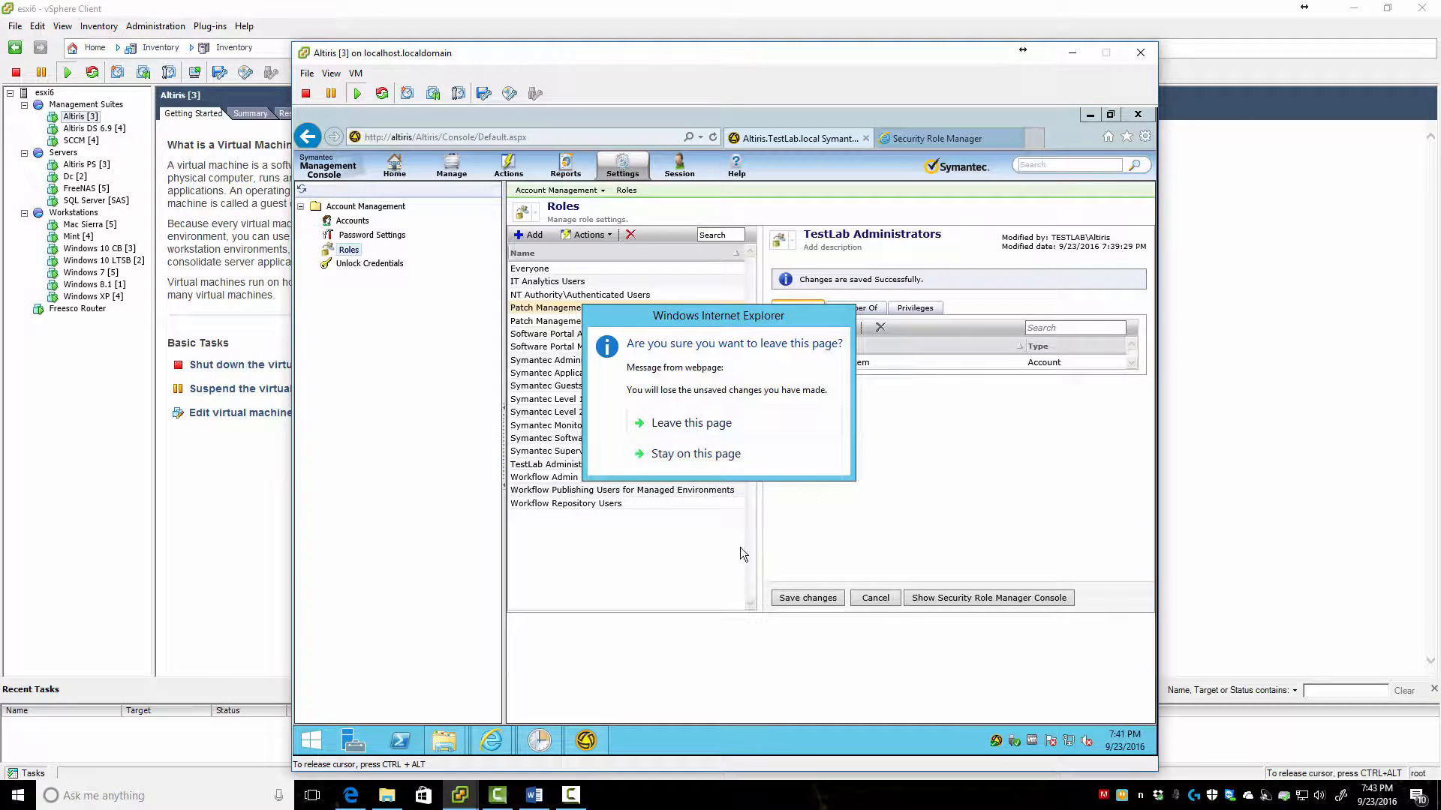
Stay on the page, save the pending role changes, and show Patch Management Administrators' privileges
left_click(686, 447)
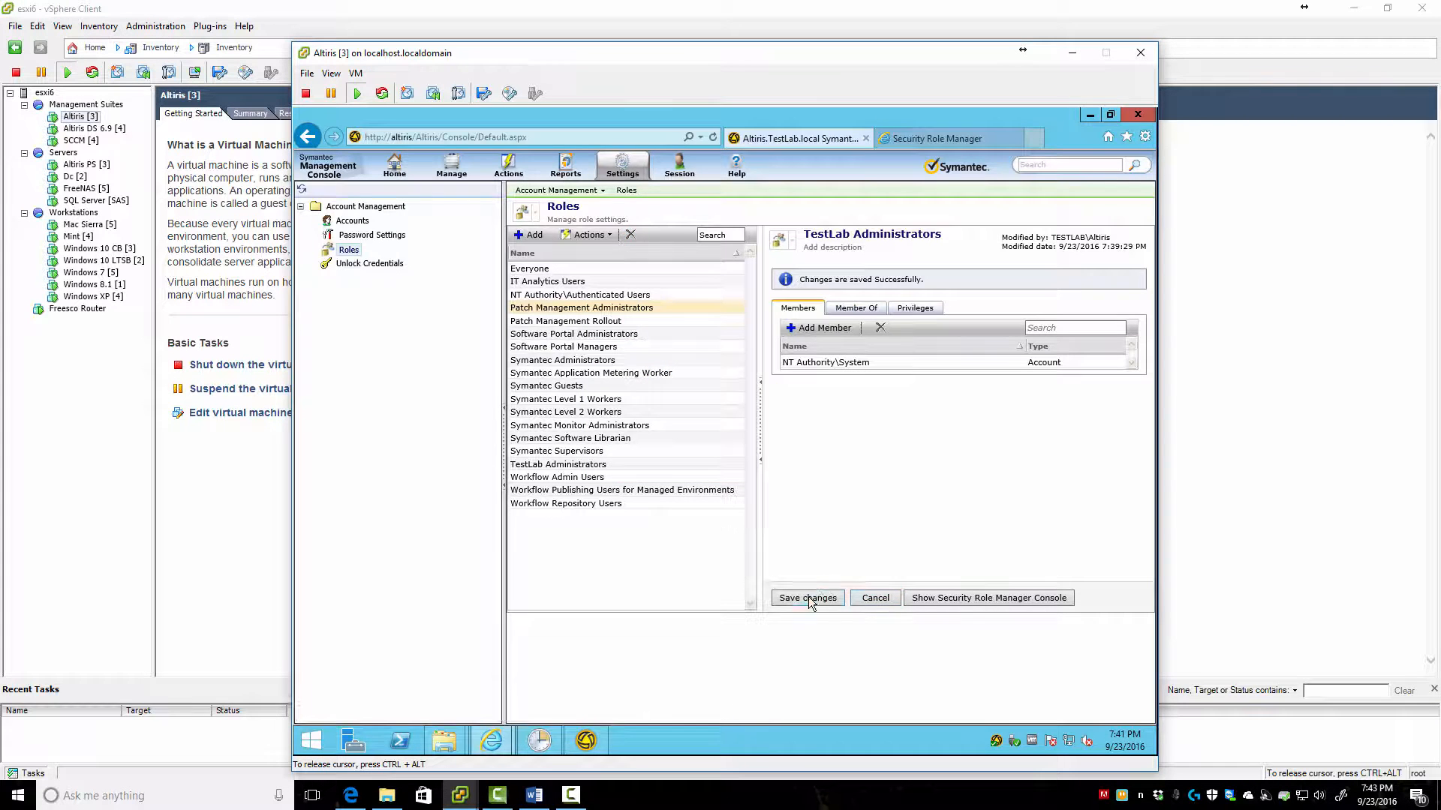
left_click(809, 597)
left_click(588, 309)
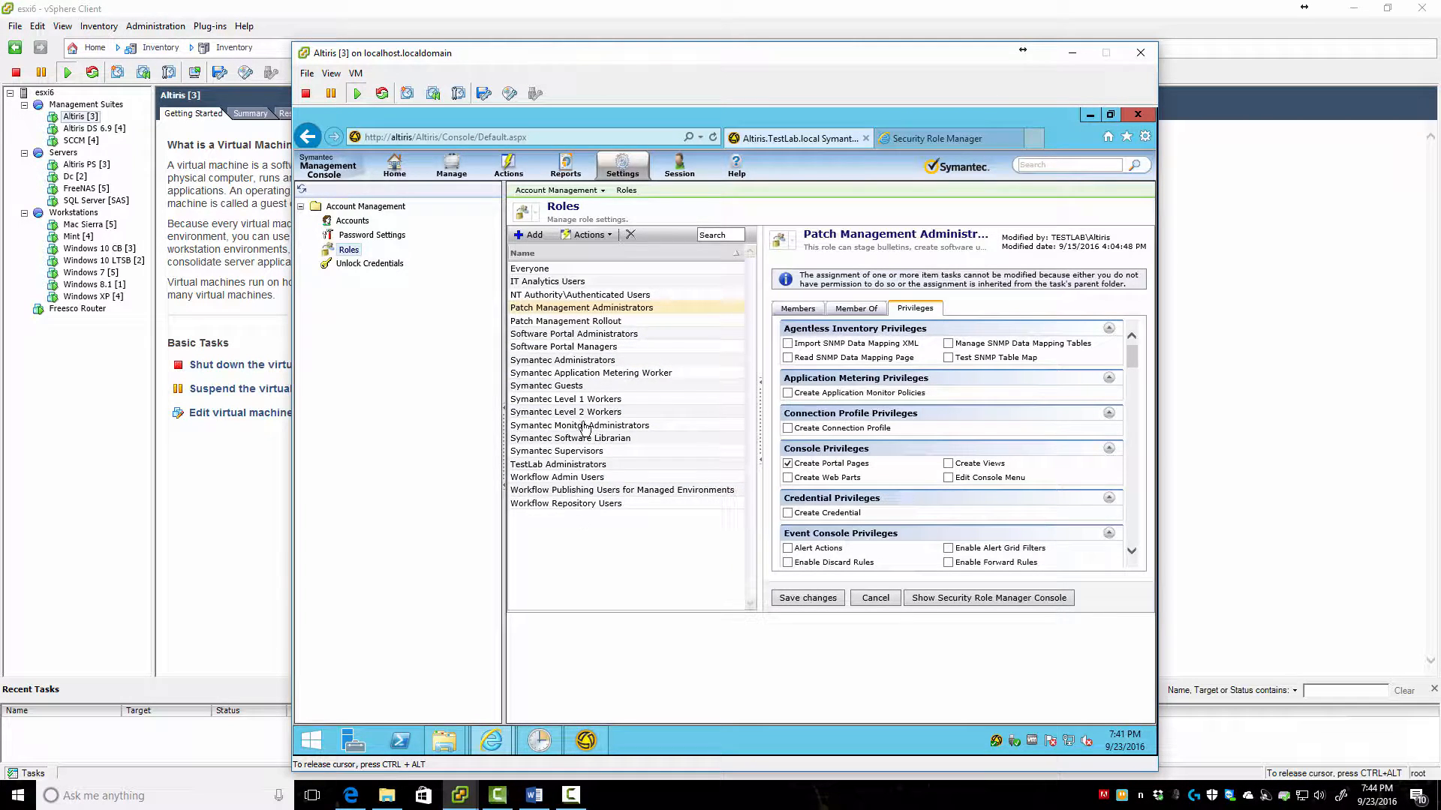
Clone Symantec Guests as a new role named 'TestLab Report Users'
right_click(567, 387)
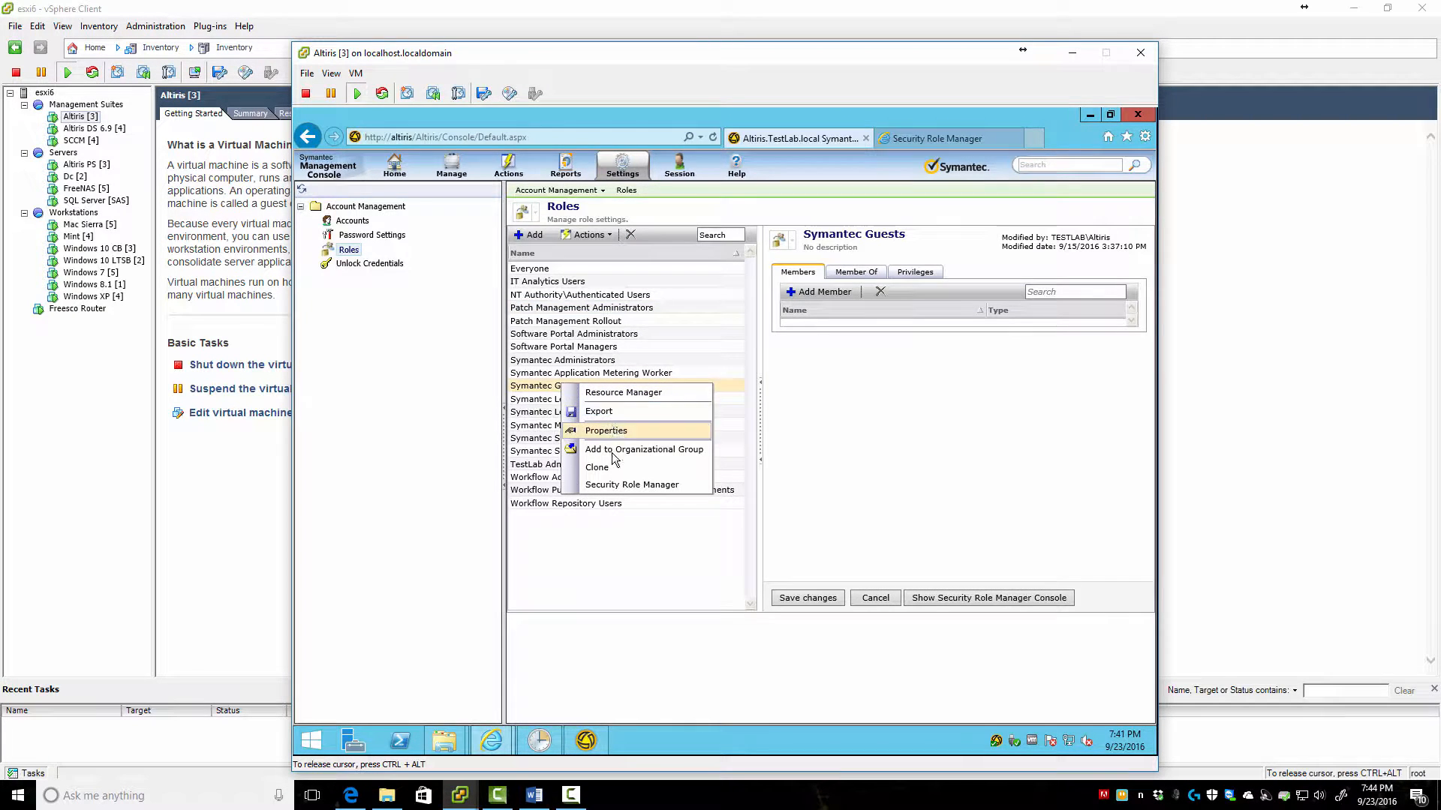
left_click(605, 468)
type("Test")
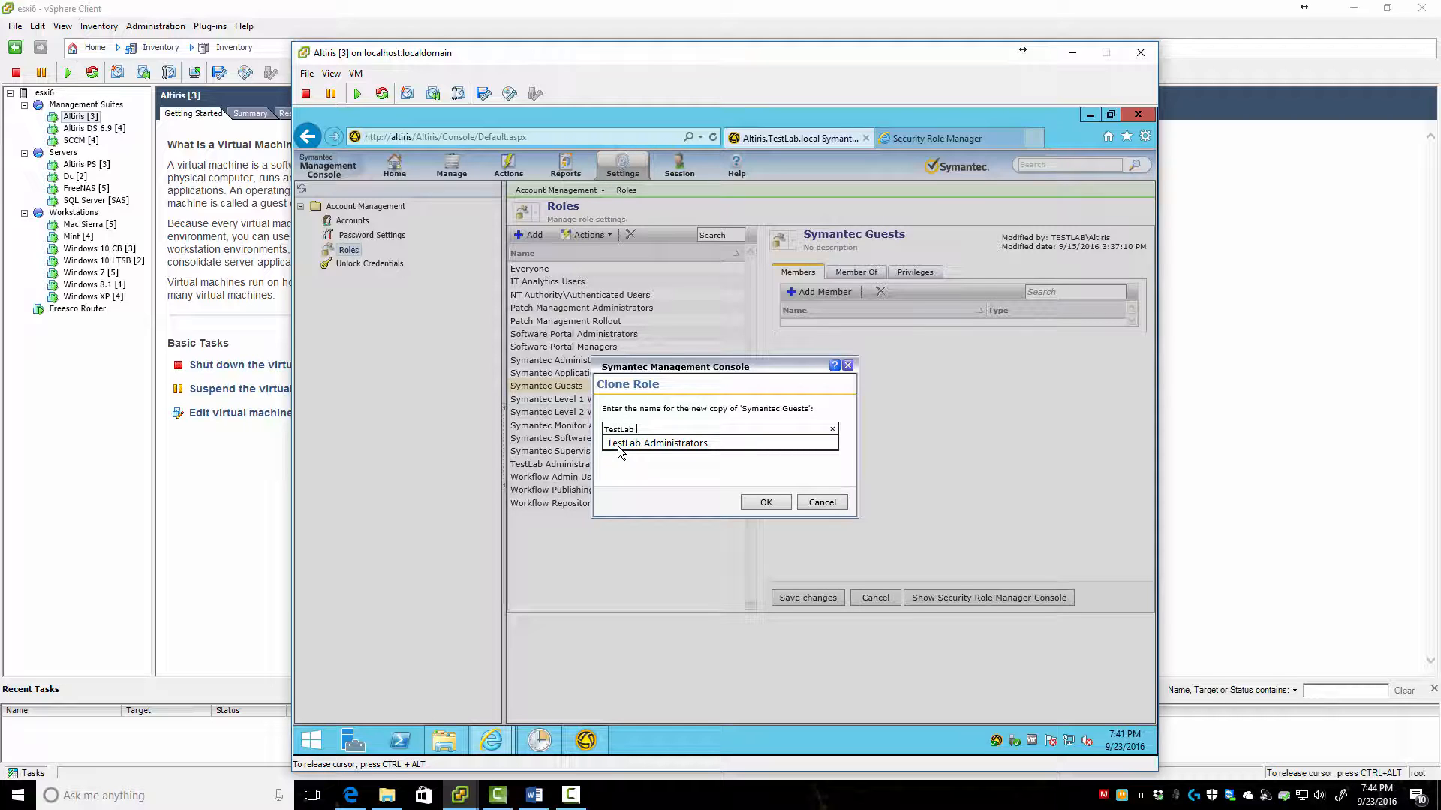
type("Lab Report Users")
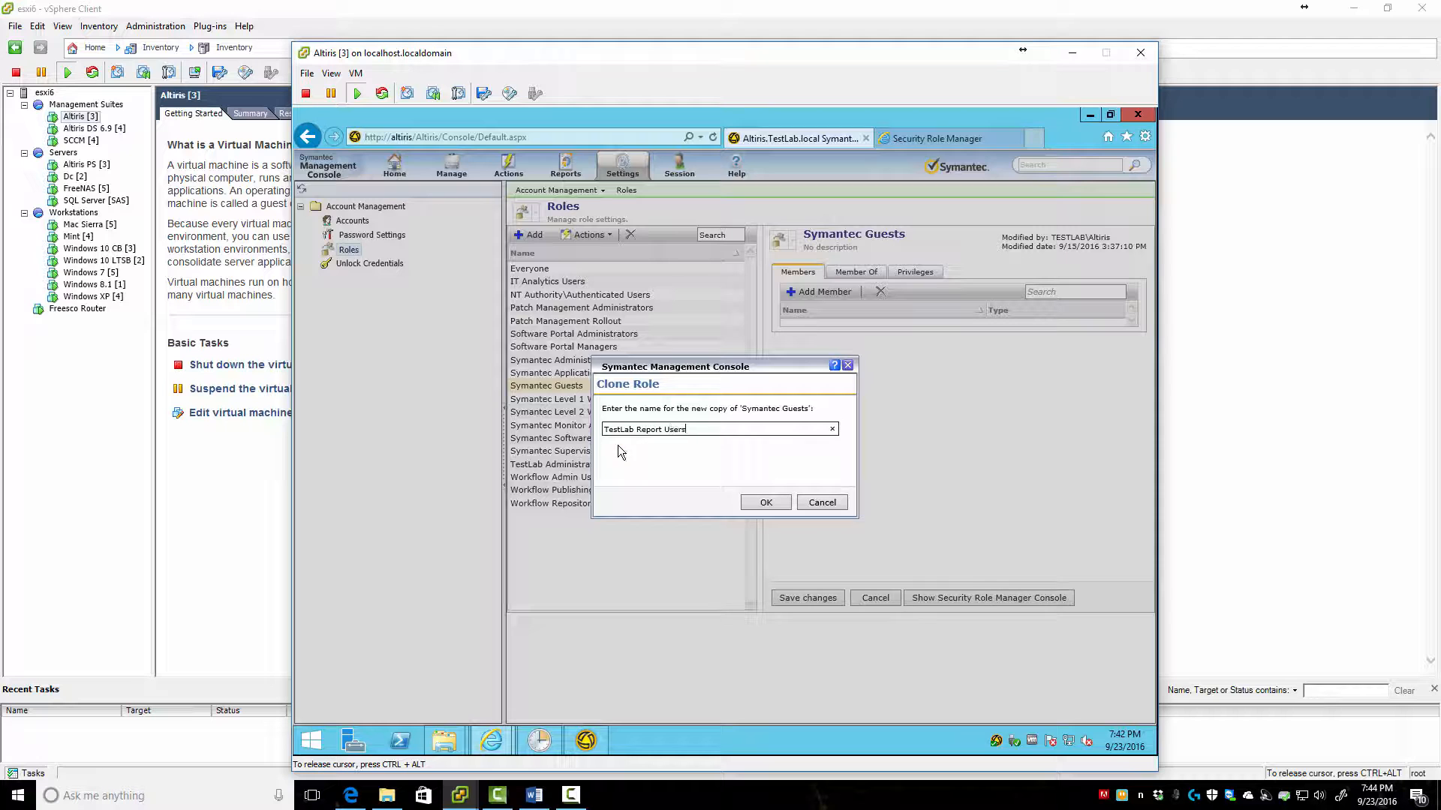
left_click(776, 501)
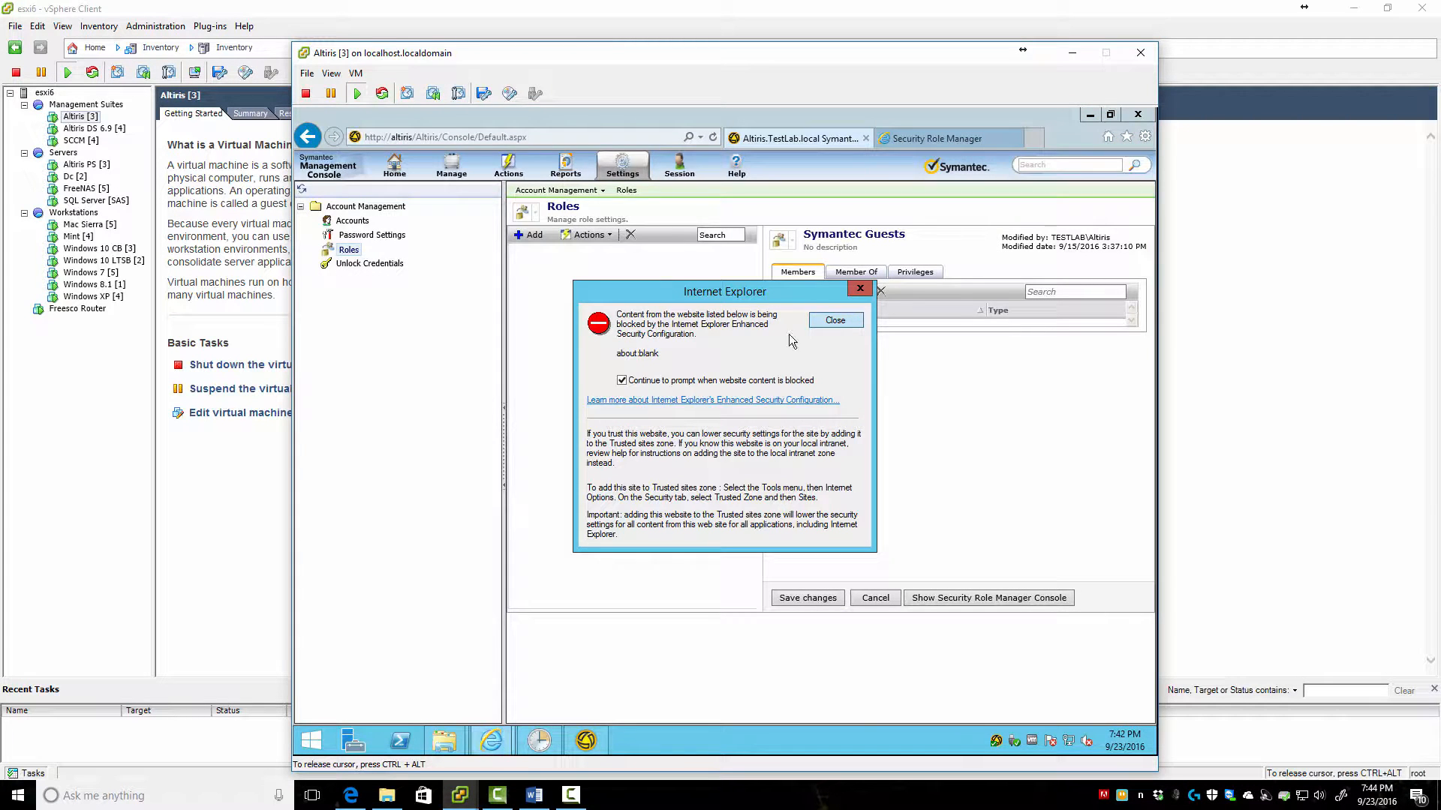
left_click(830, 318)
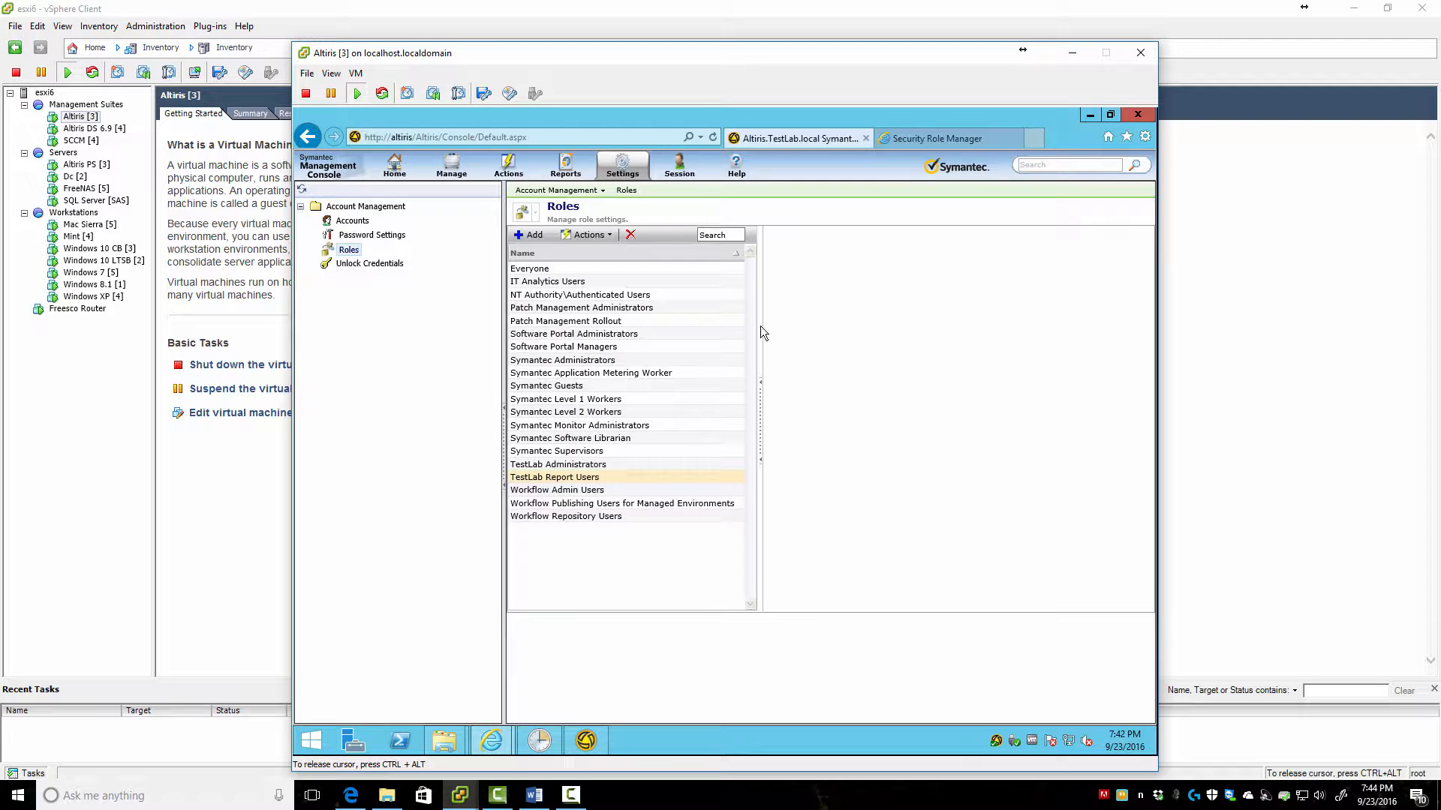
Clone Patch Management Administrators as 'TestLab Patch Administrators' and save the new role
right_click(575, 315)
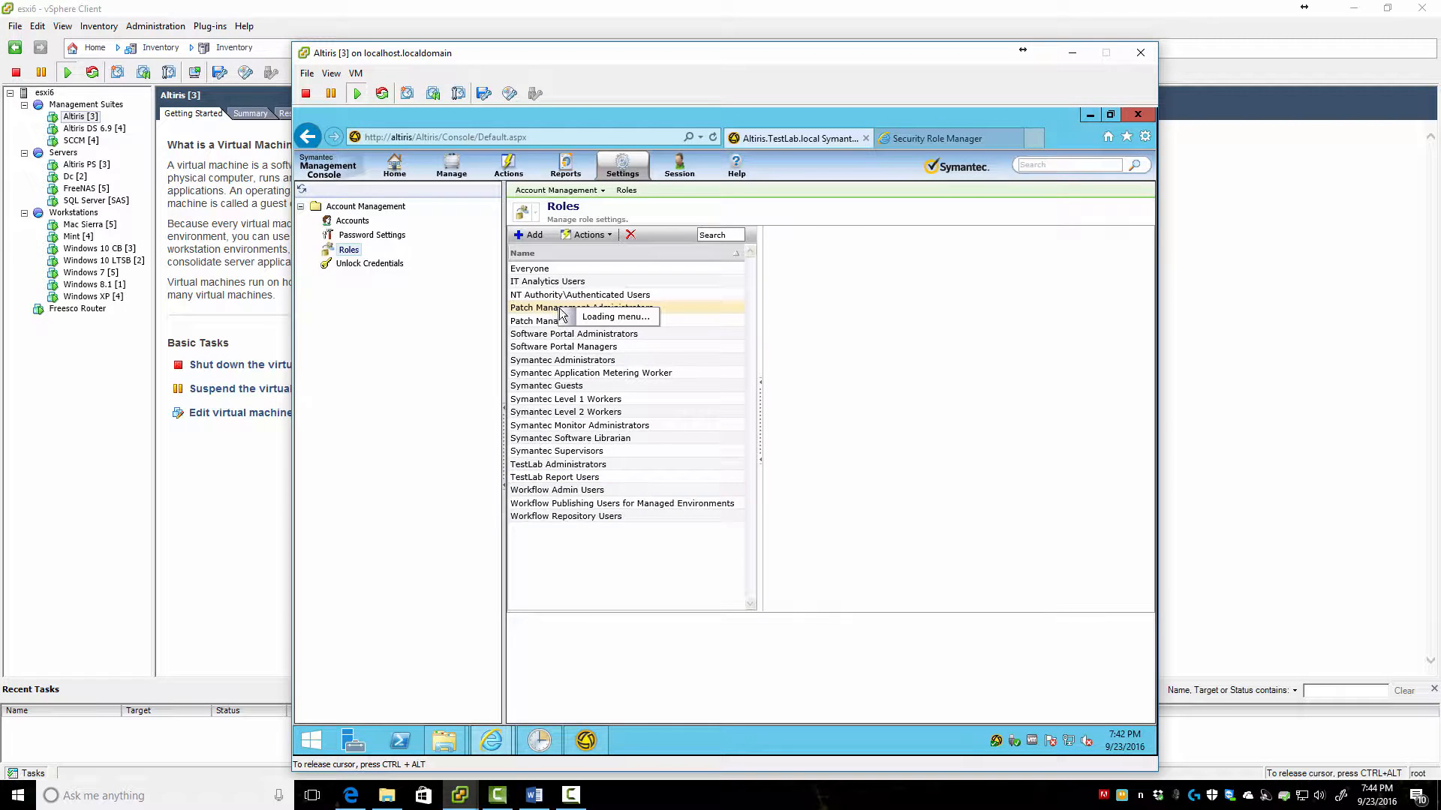
left_click(605, 354)
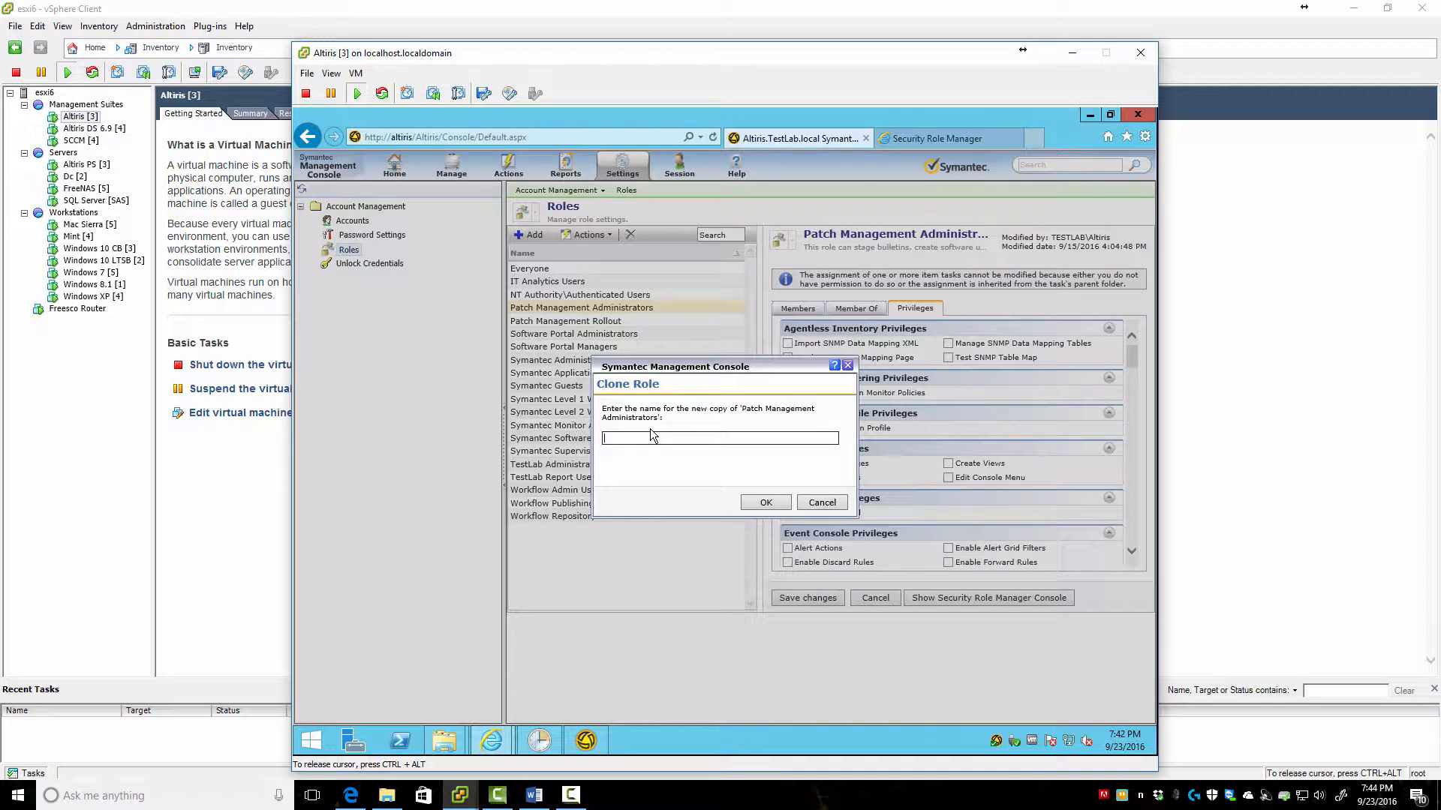
type("Tst")
type("tL")
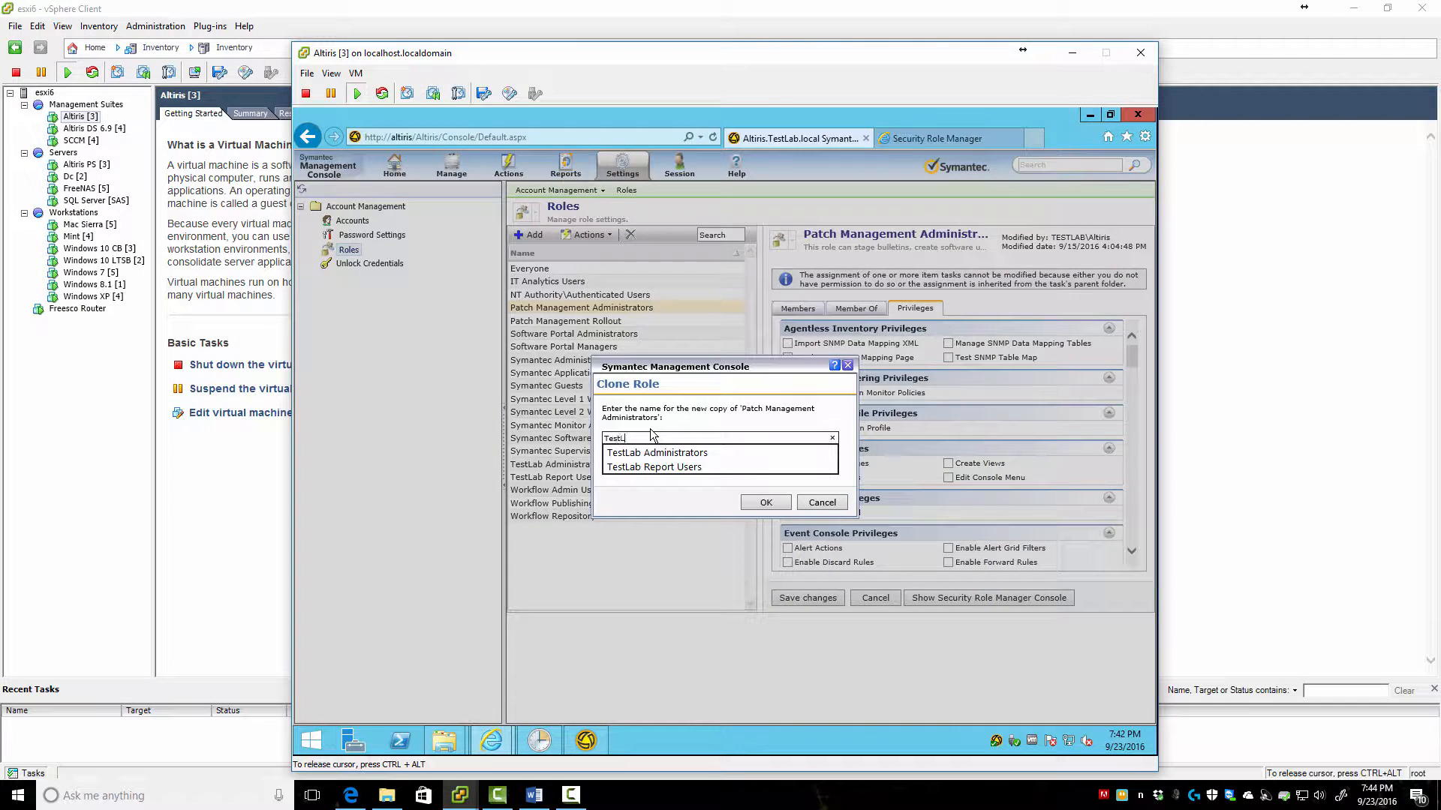
type("ab Patch Administrat")
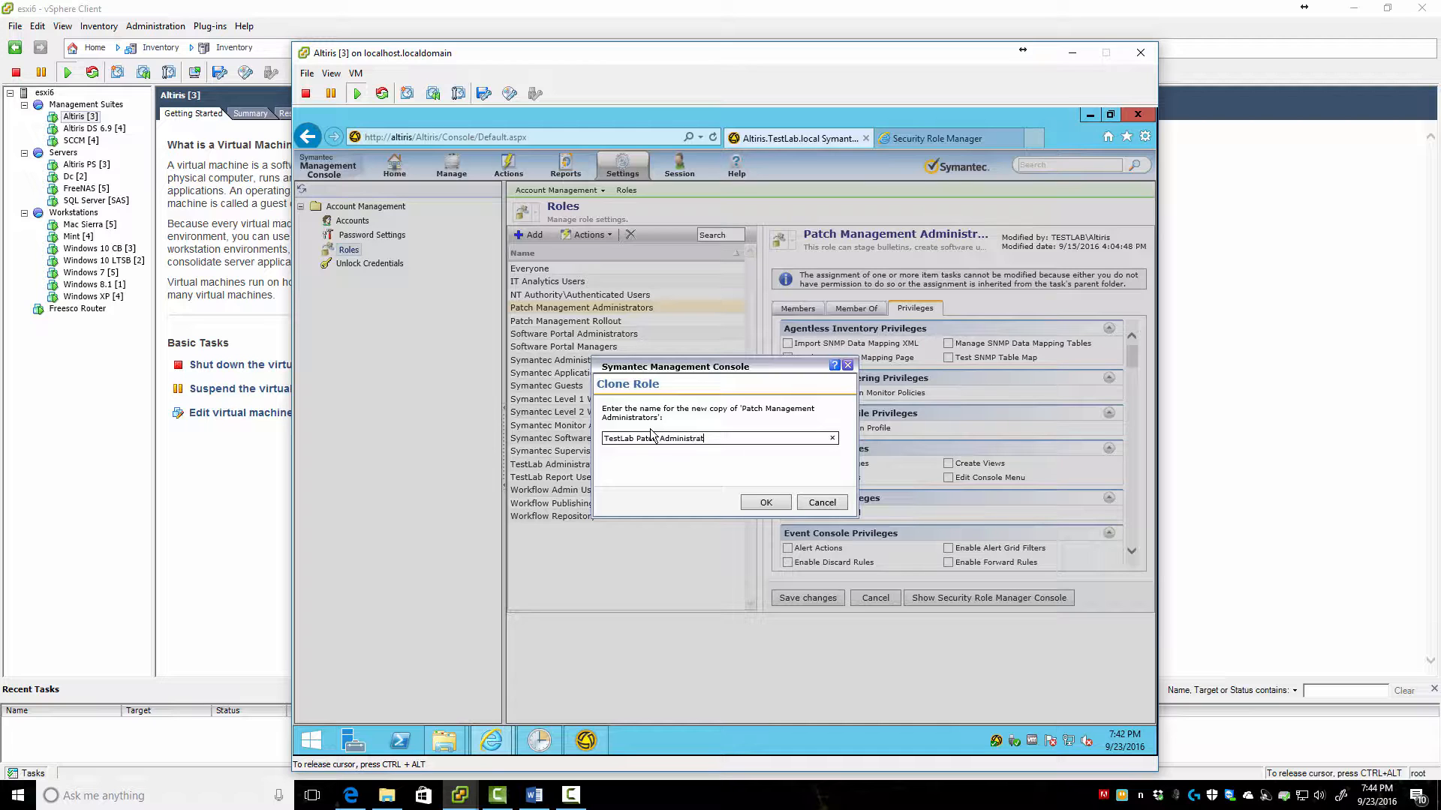
type("ors")
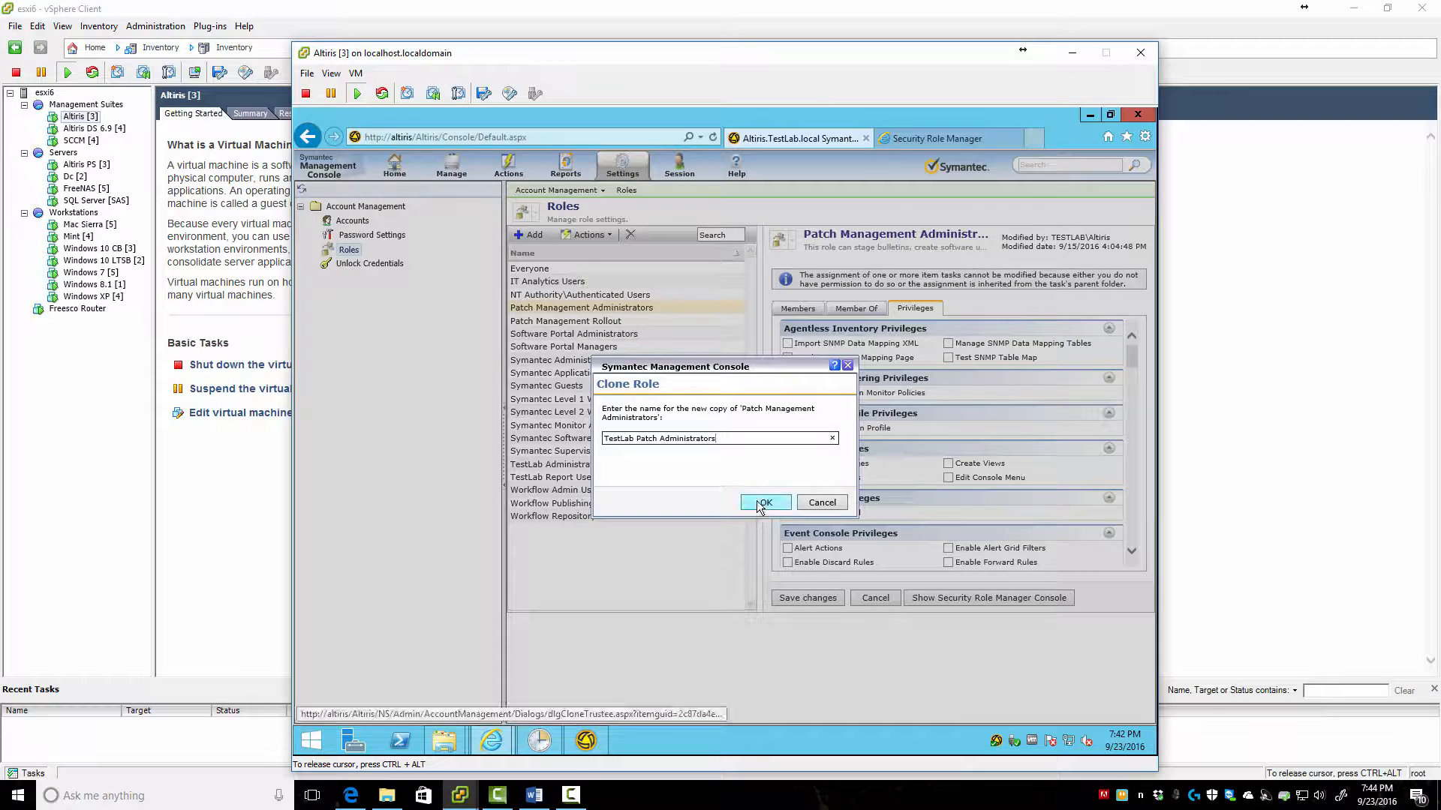
left_click(757, 504)
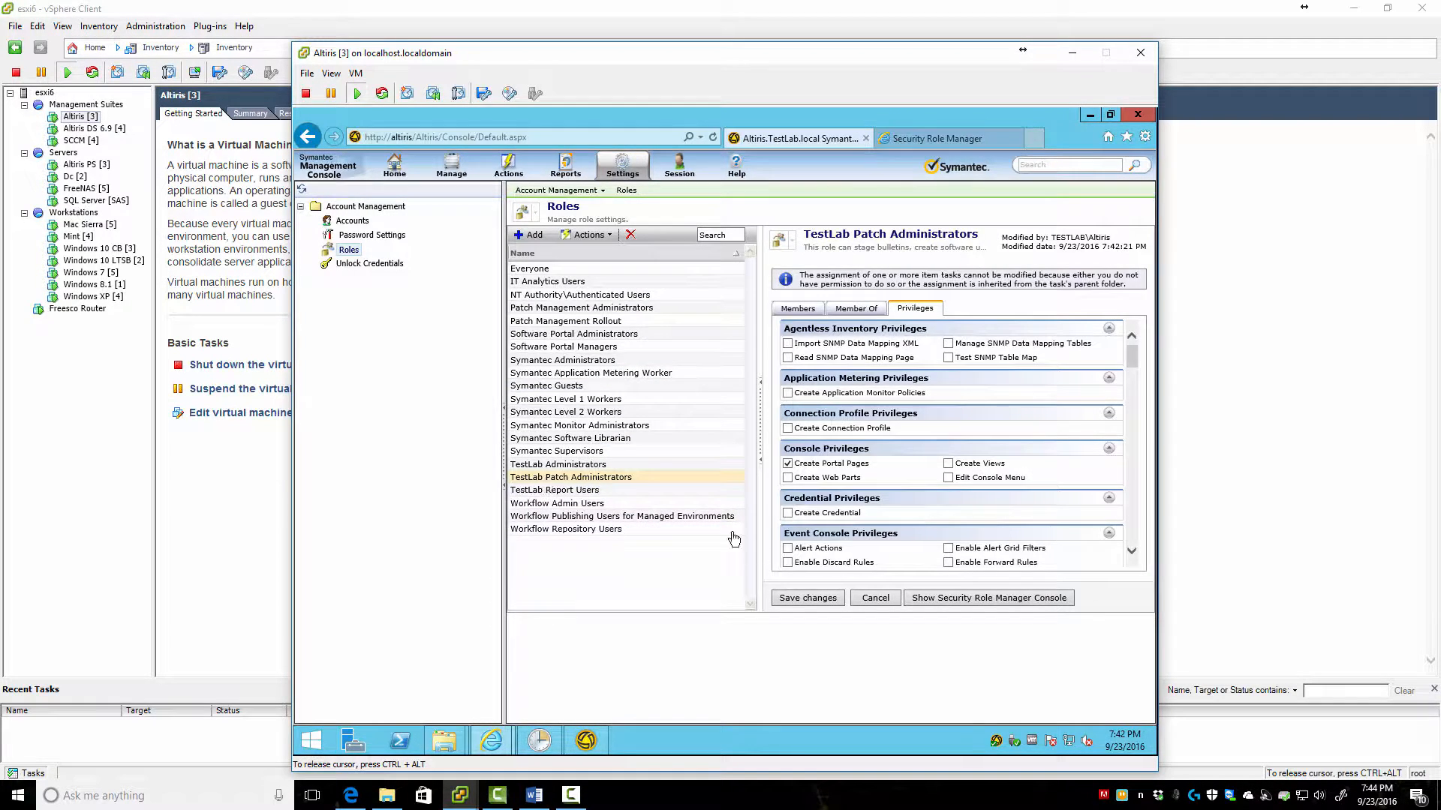
left_click(791, 598)
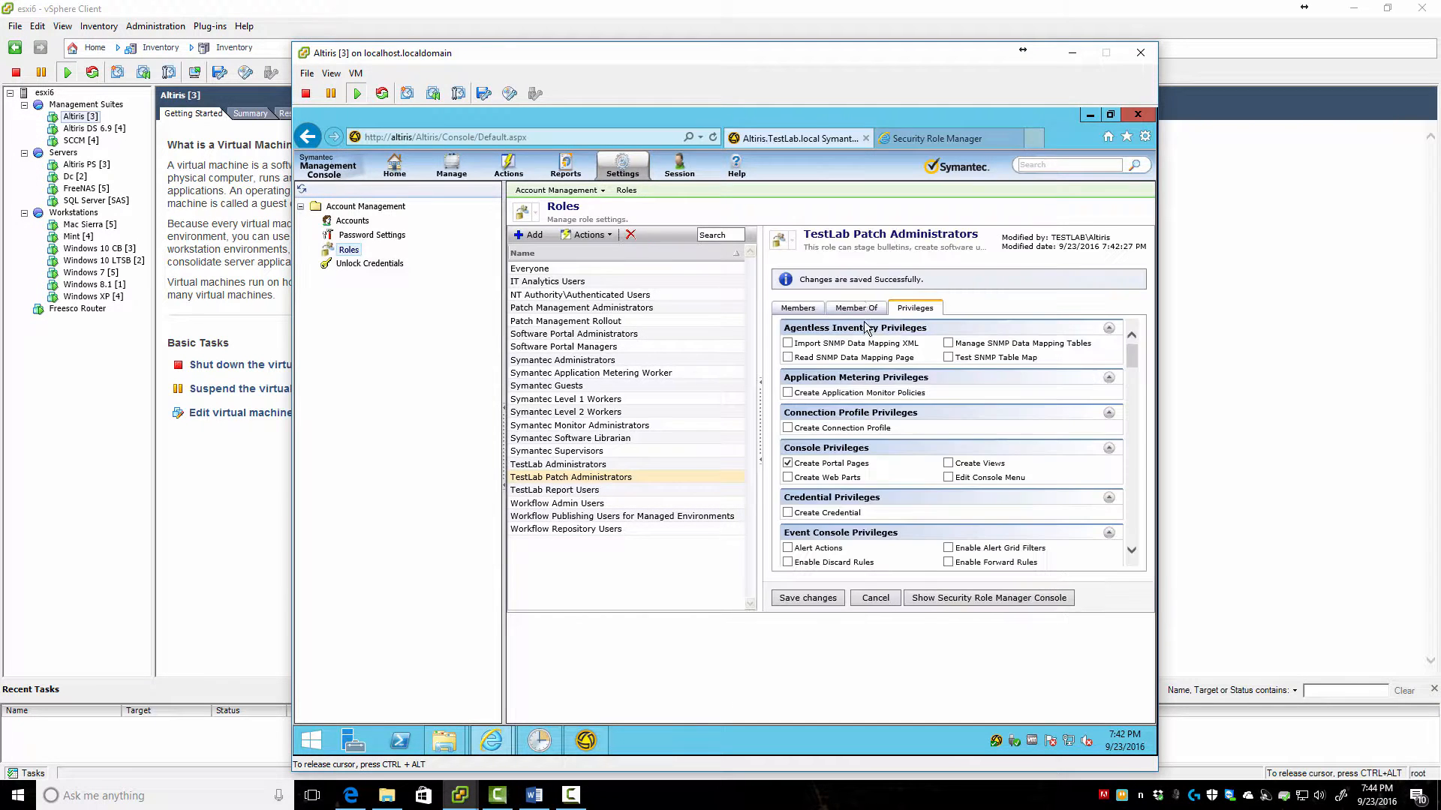
Review the new role's Member Of and Members tabs, cancel adding a member, then go to Accounts
left_click(856, 311)
left_click(796, 308)
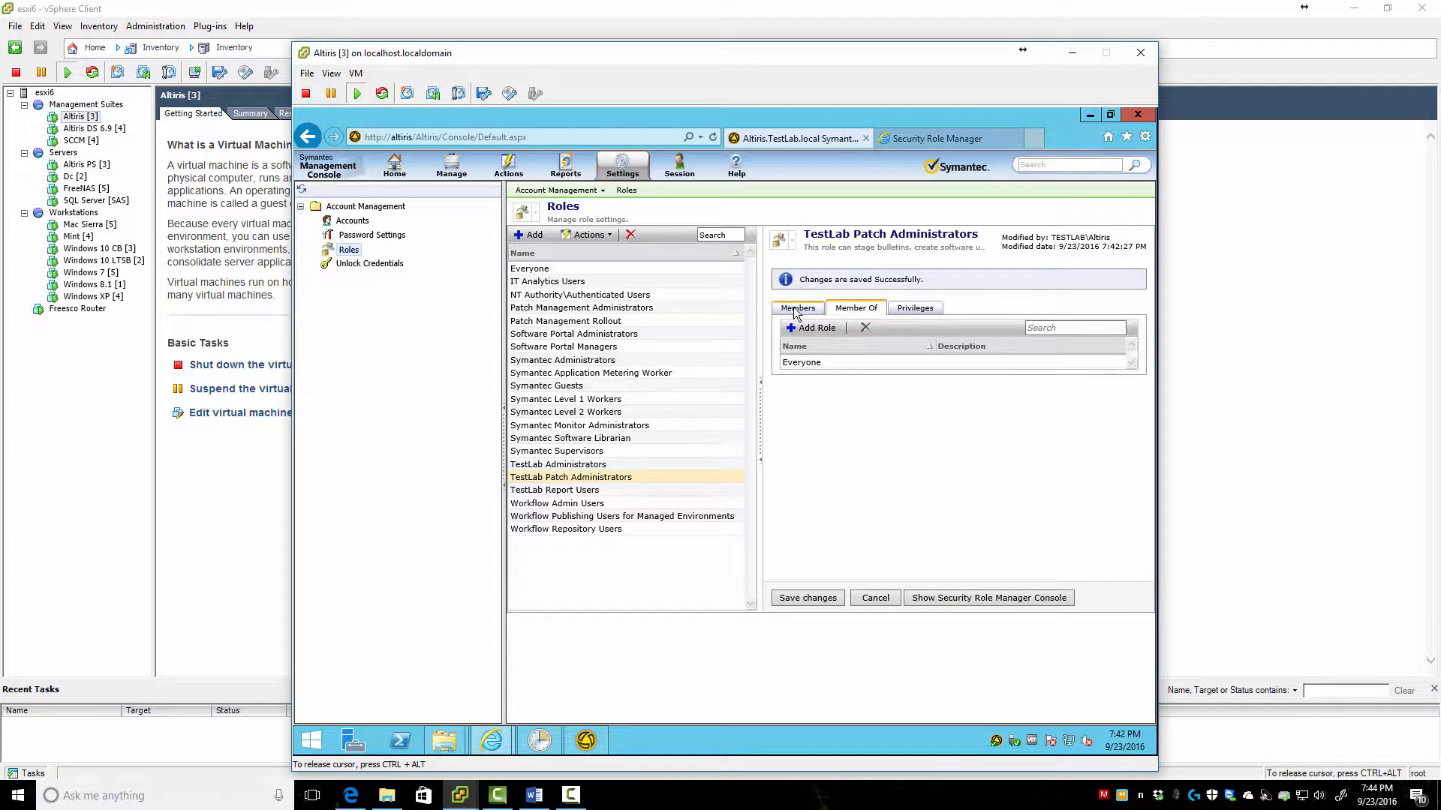
left_click(820, 328)
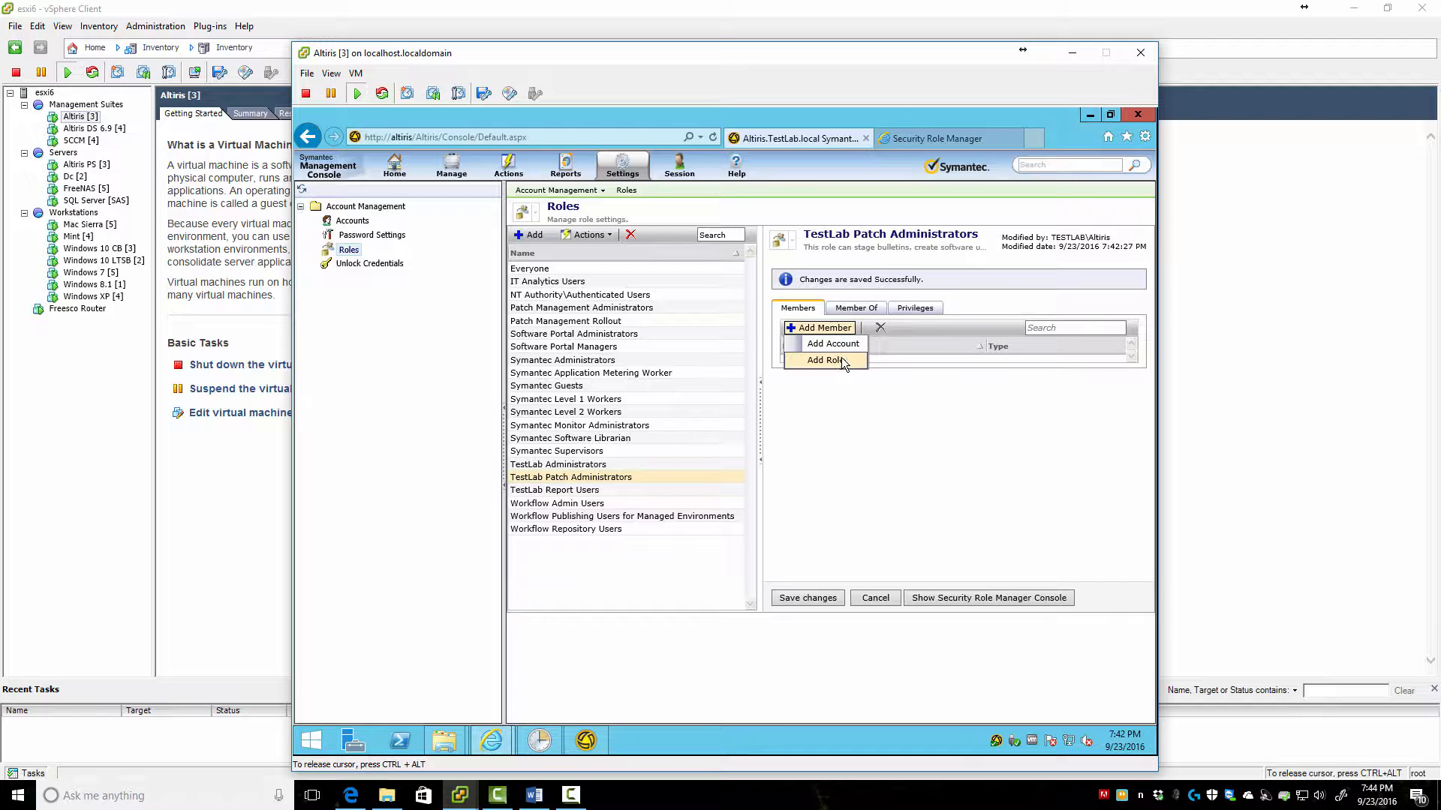
left_click(840, 358)
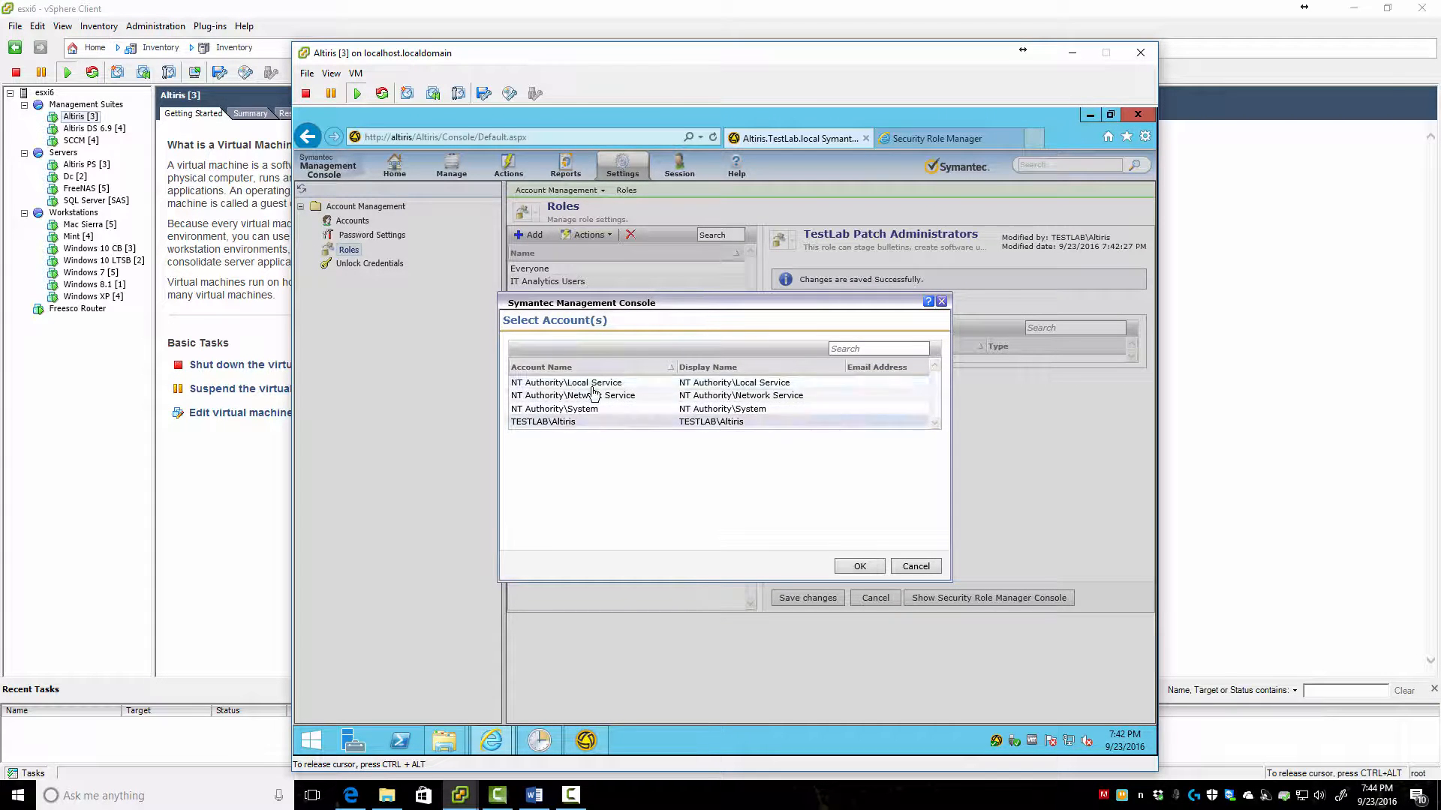
left_click(930, 566)
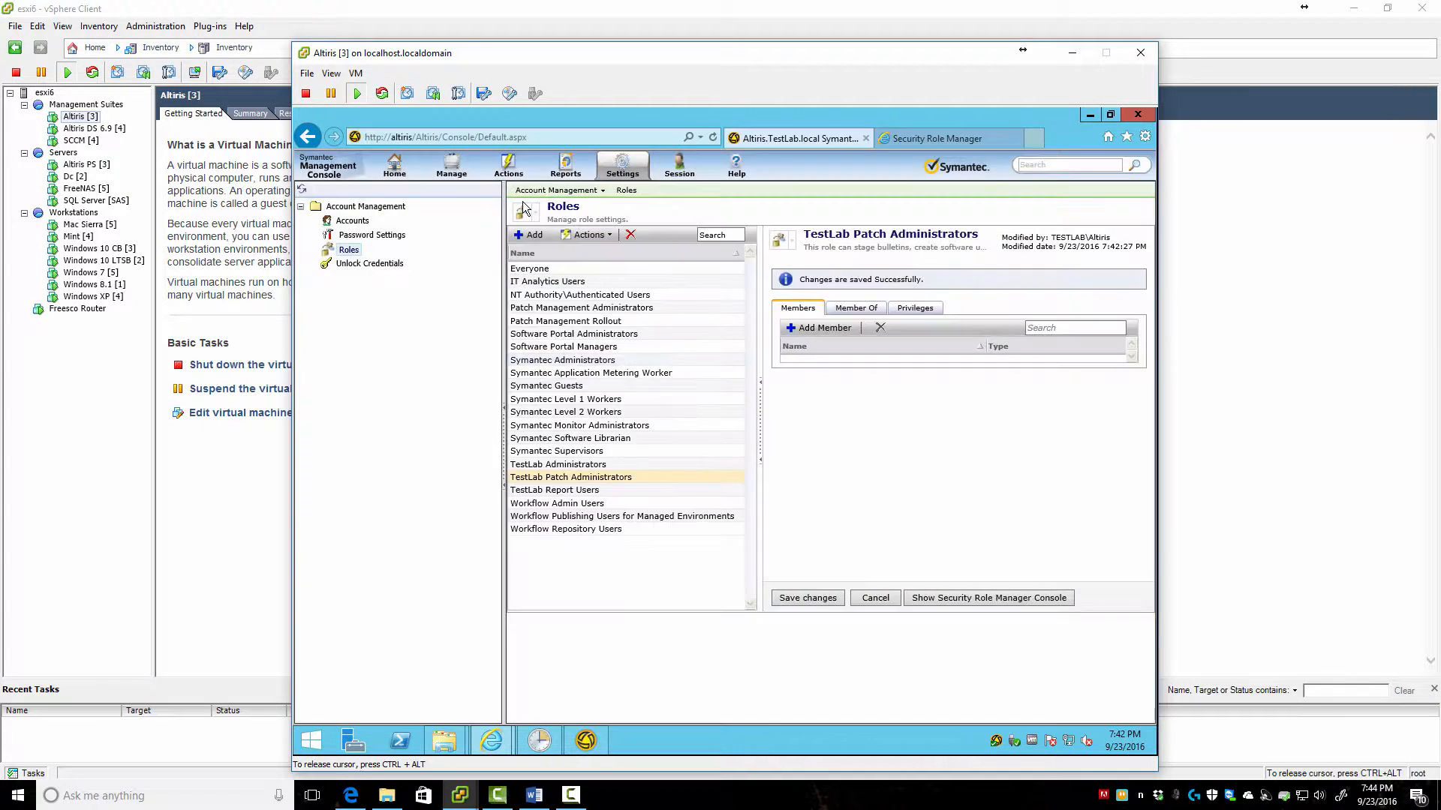
left_click(353, 222)
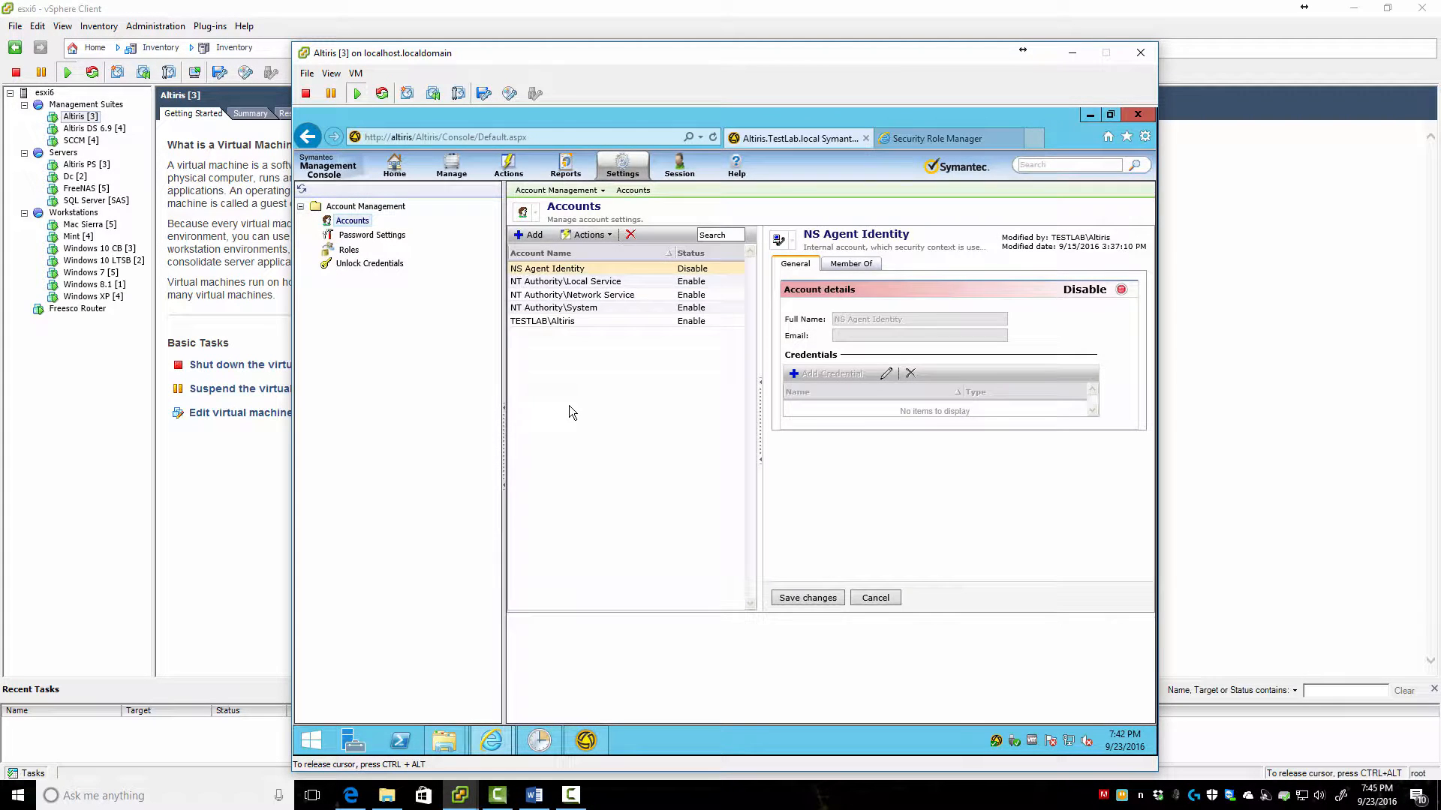
Add a new TestLab\Symantec console account and set it to enabled
left_click(529, 235)
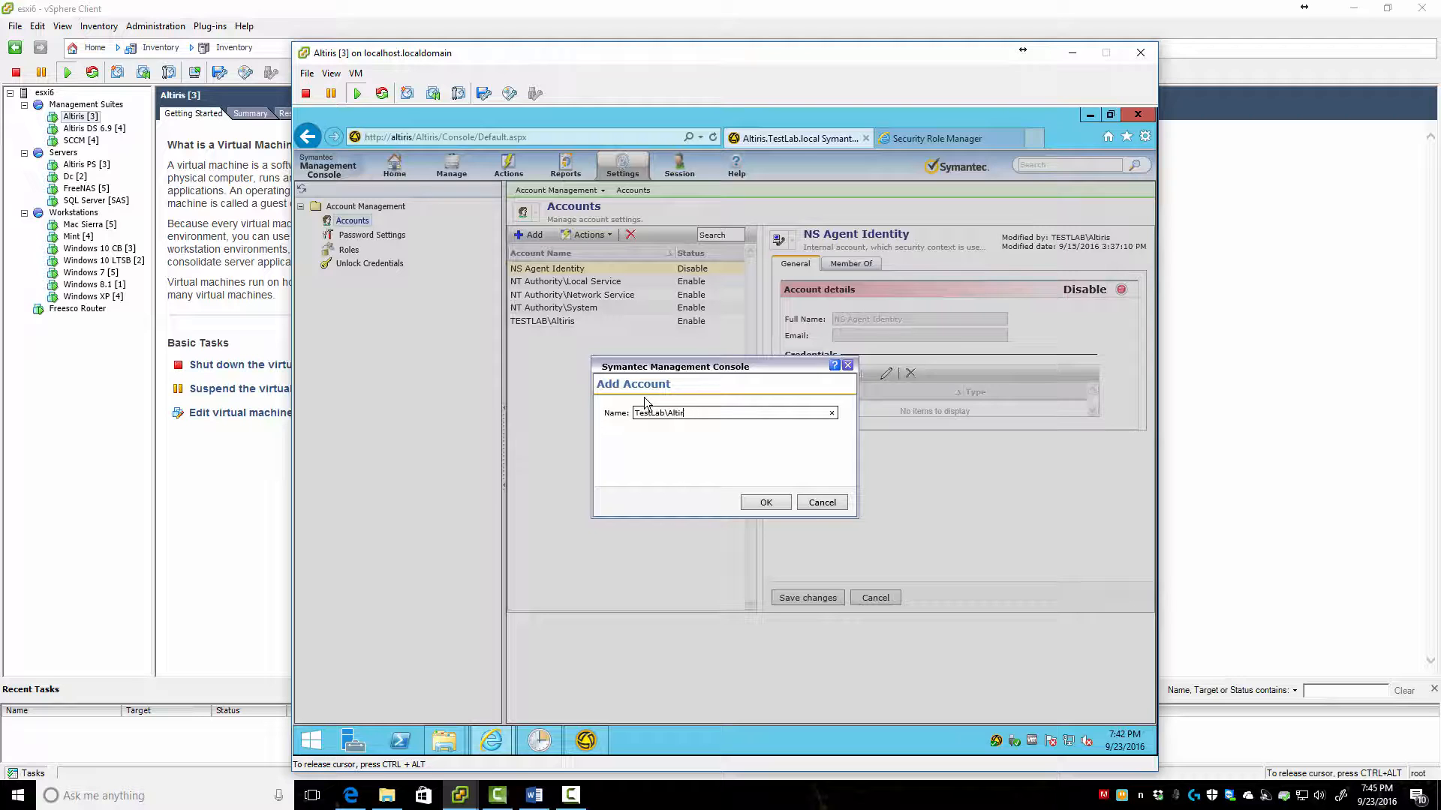
key("BackSpace")
type("Symantce")
key("BackSpace")
key("BackSpace")
type("ec")
left_click(758, 507)
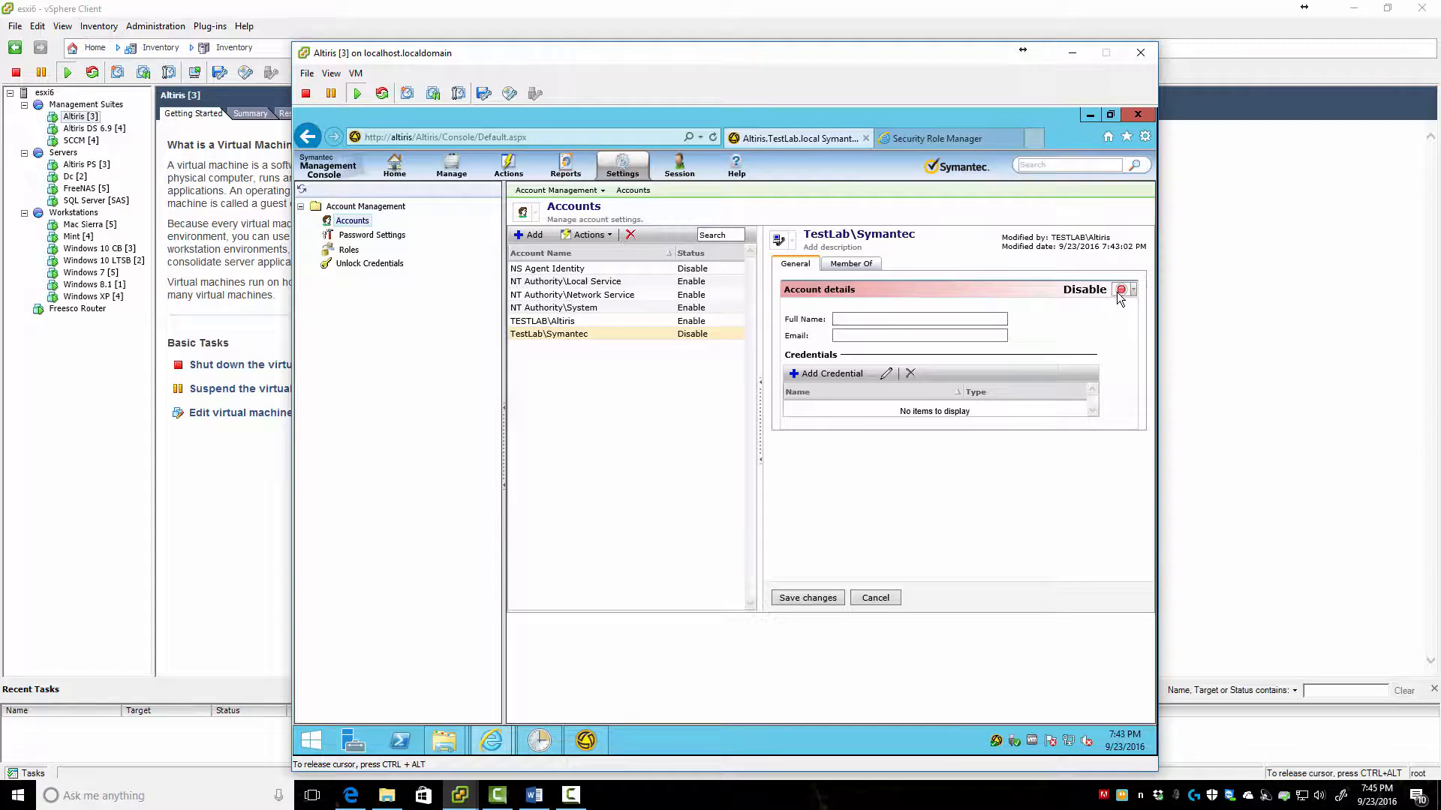
left_click(1131, 291)
left_click(1103, 306)
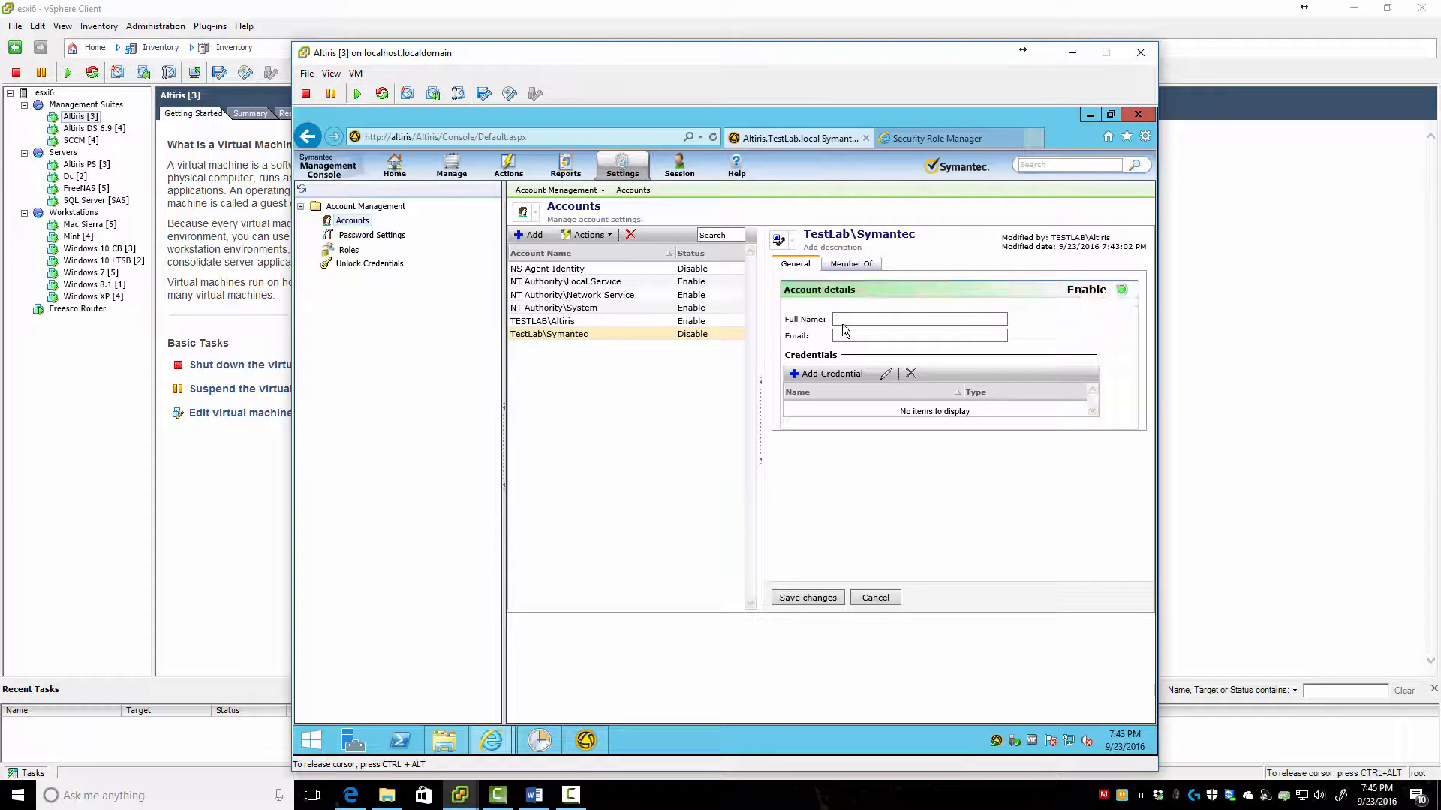
Give the account full name Symantec and a Windows credential with the domain username
left_click(850, 236)
key("ctrl+c")
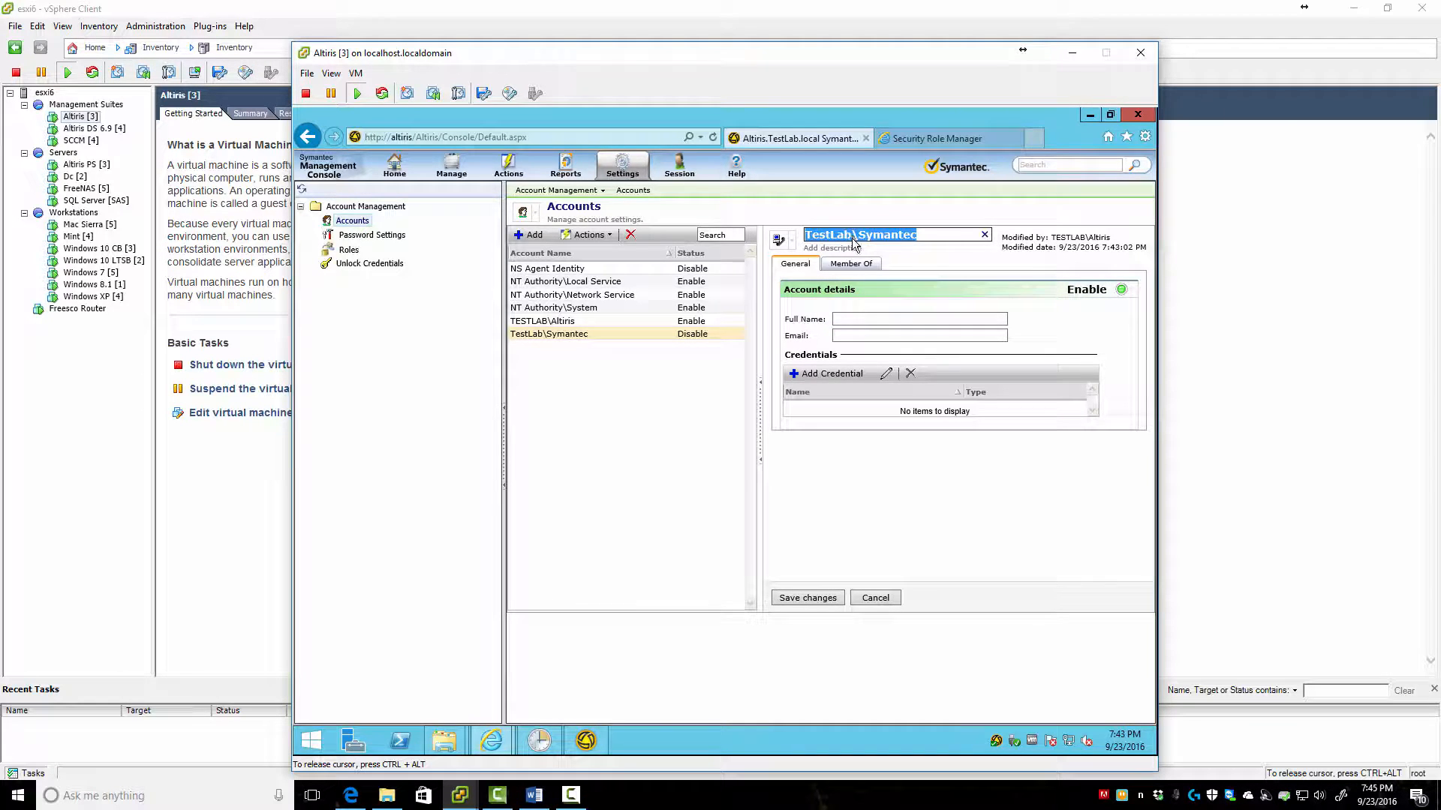
left_click(861, 316)
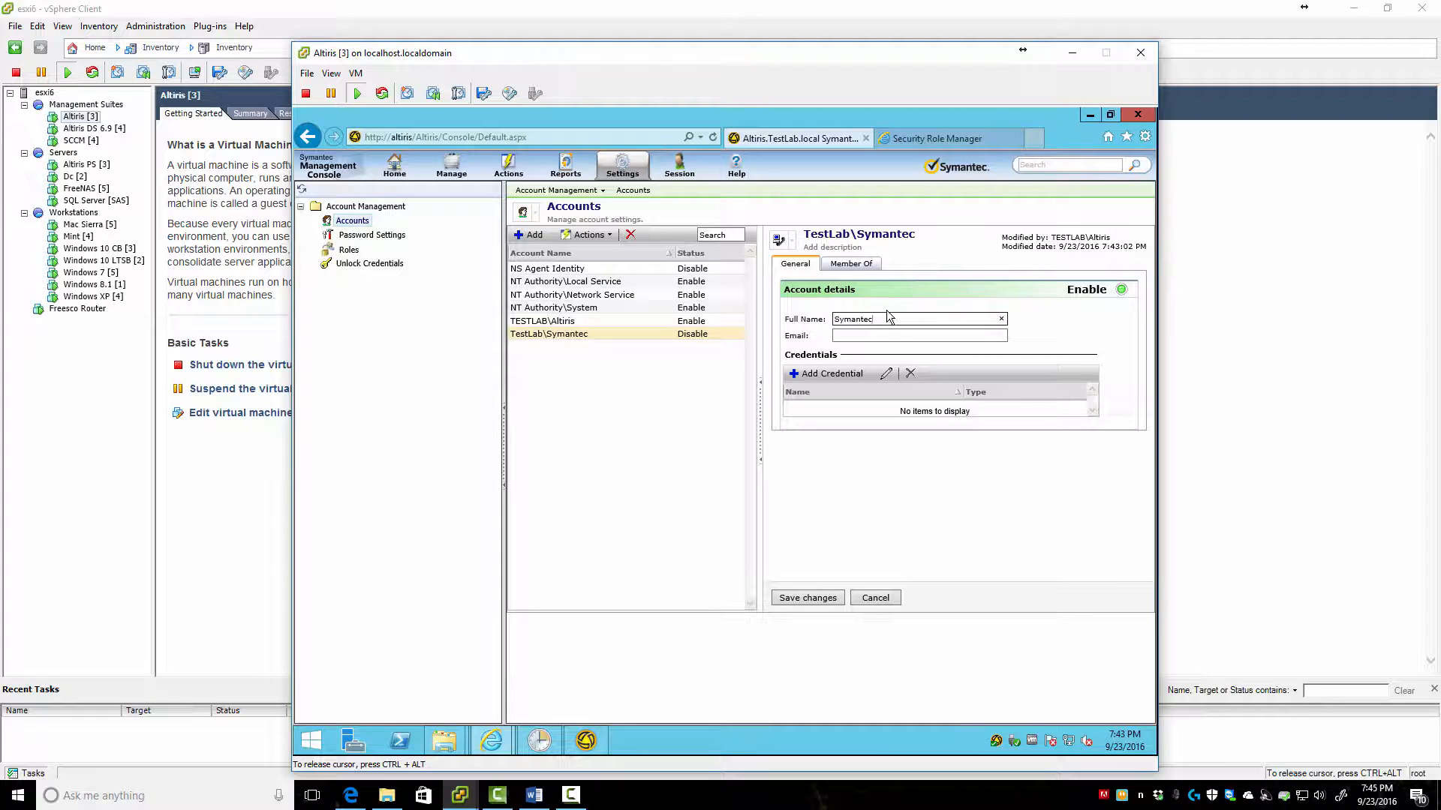
left_click(829, 375)
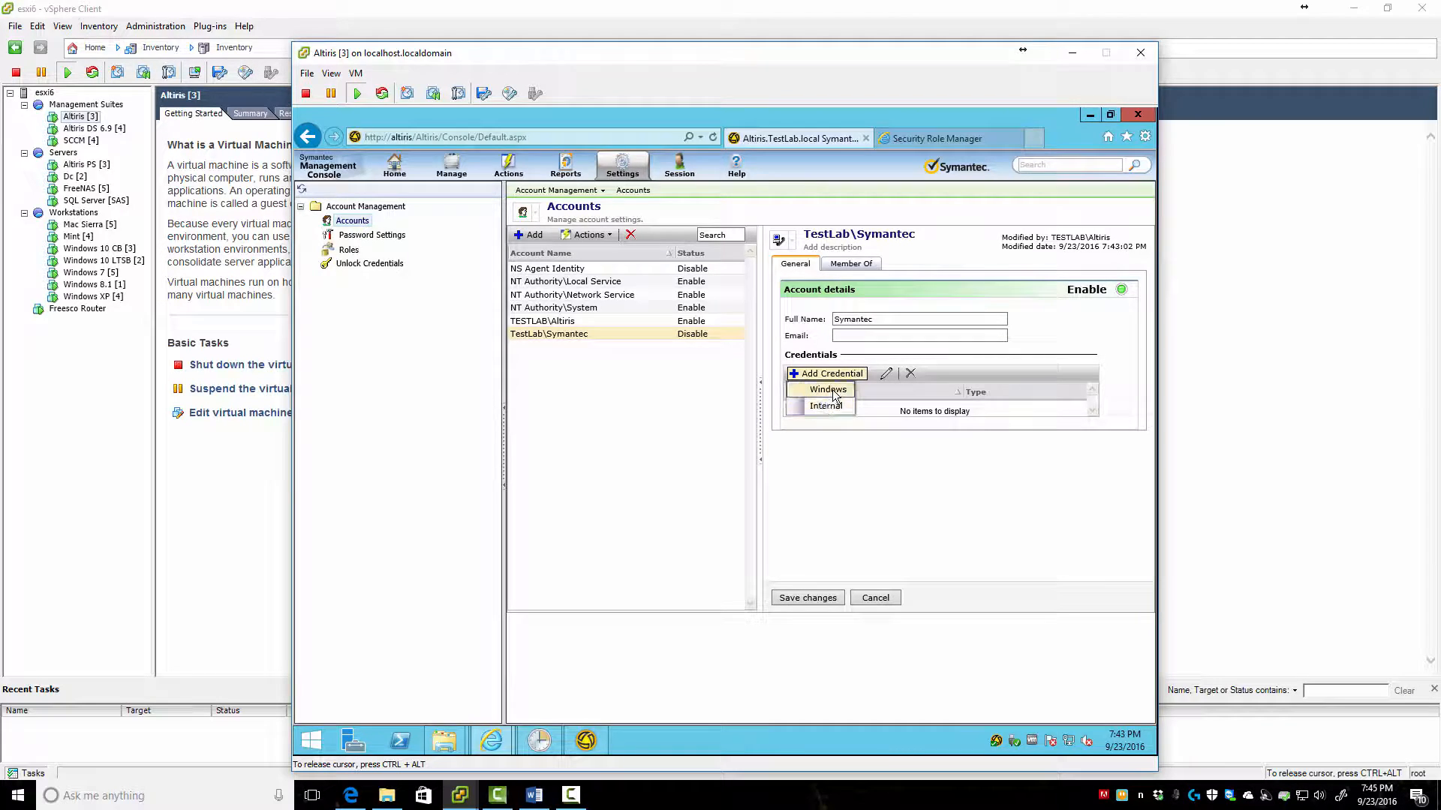
left_click(835, 396)
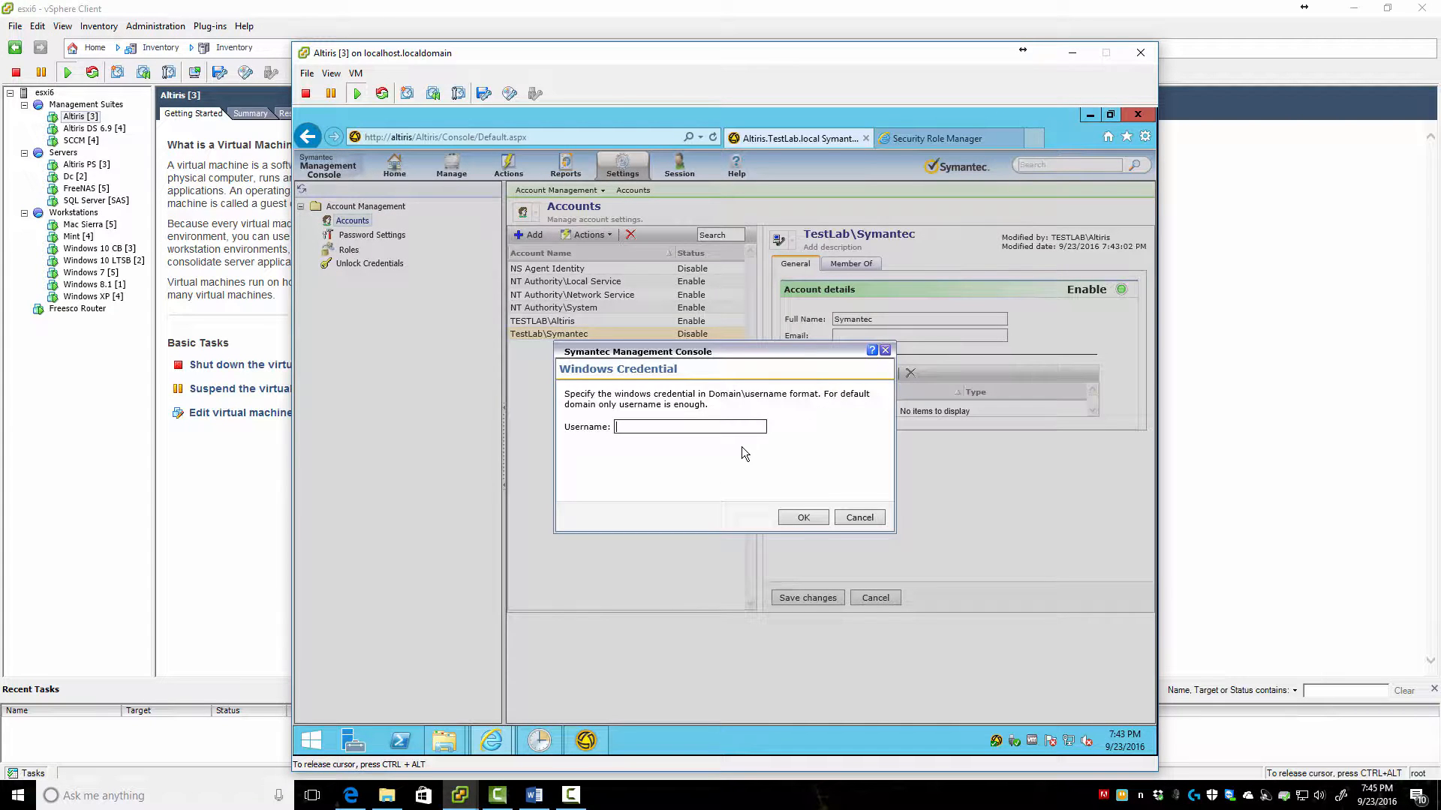
key("ctrl+v")
left_click(802, 518)
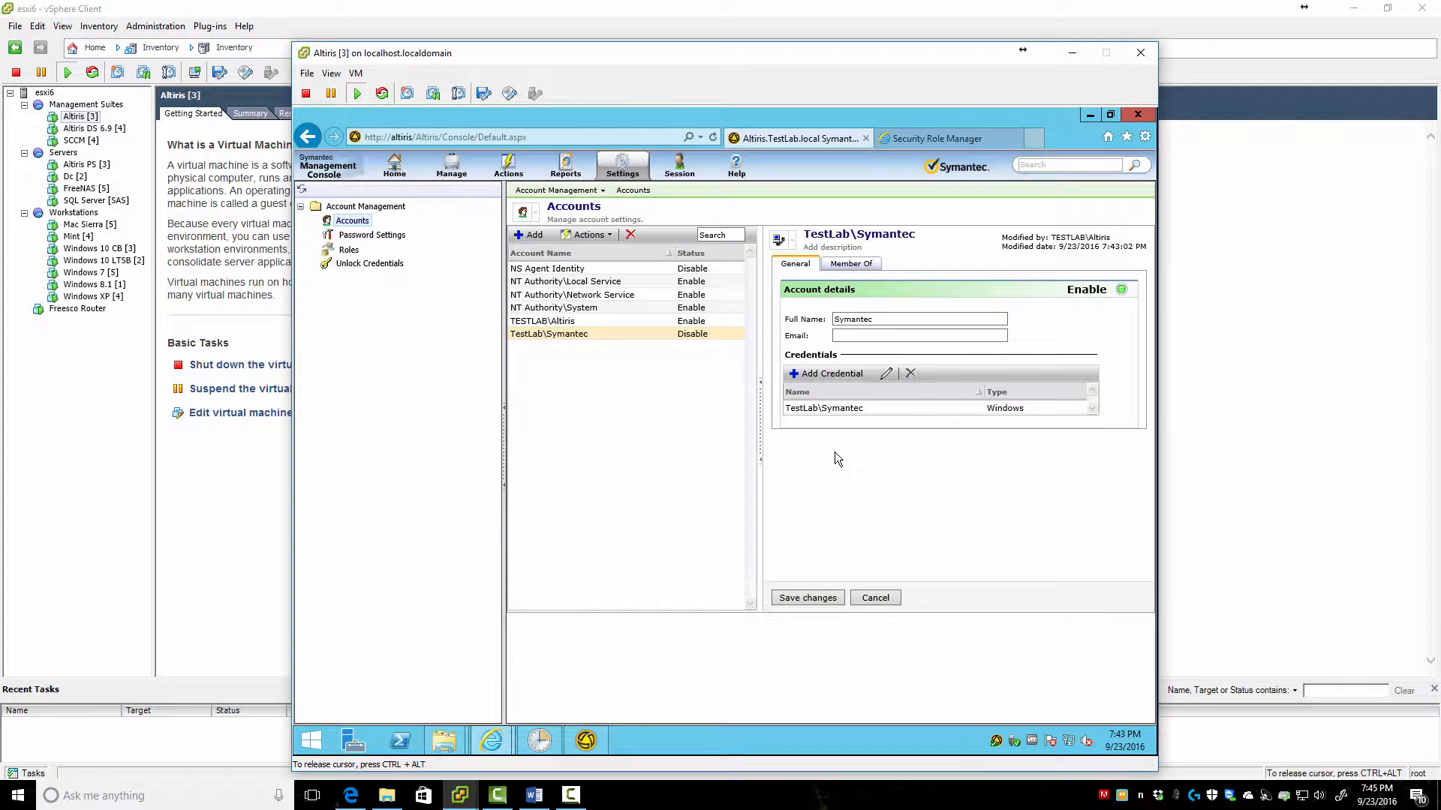
left_click(844, 264)
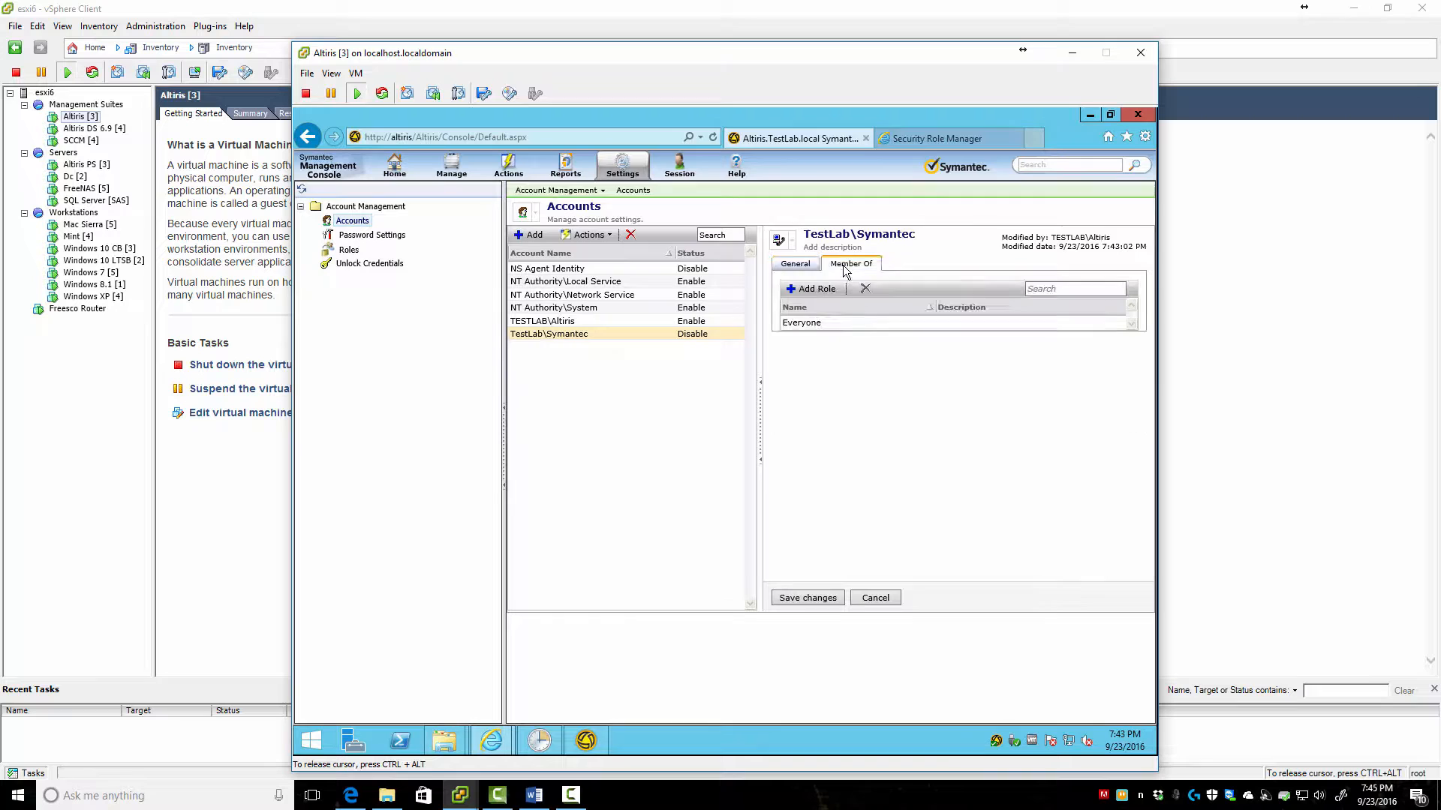
Add the TestLab Administrators role to the TestLab\Symantec account, filtering roles by 'tes'
left_click(802, 290)
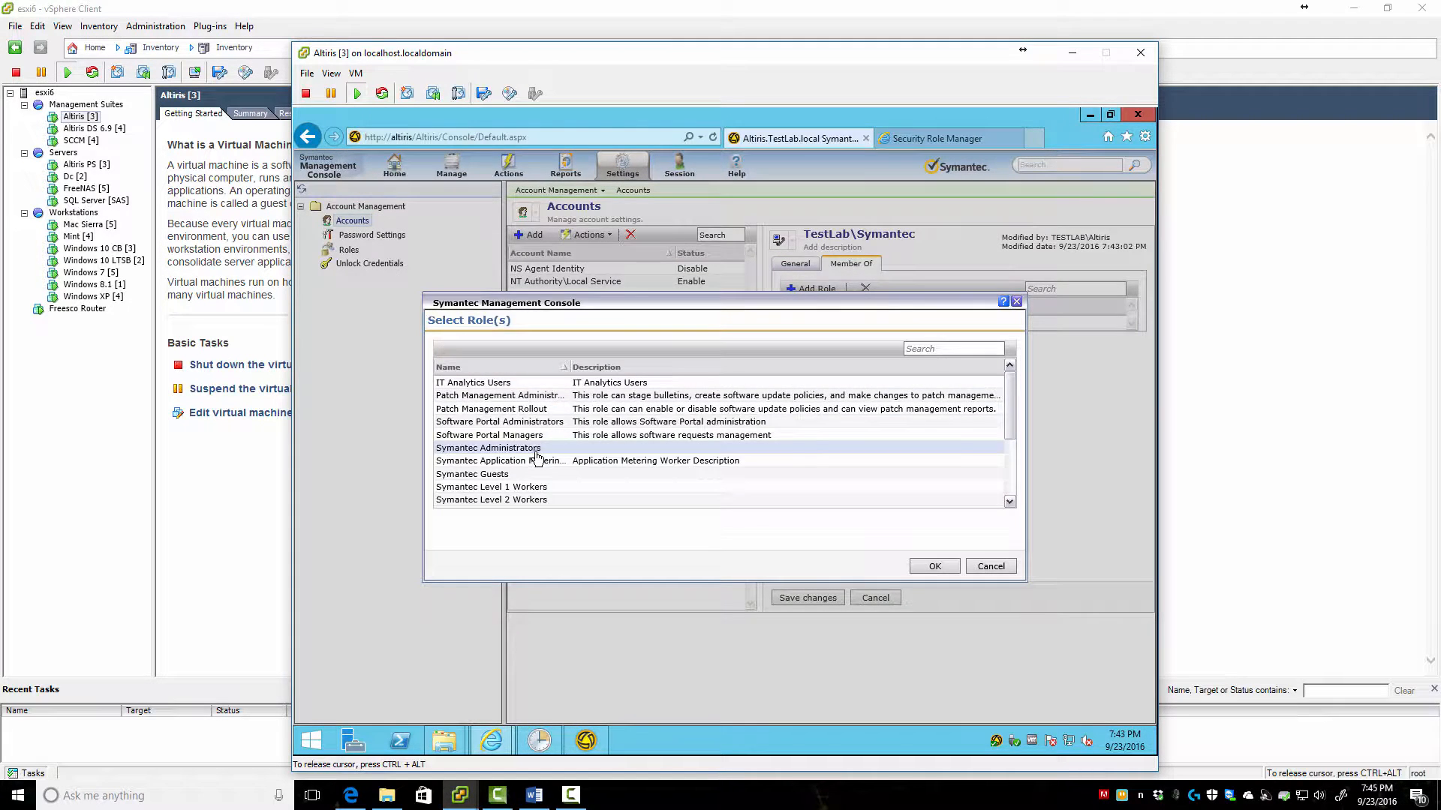
scroll(528, 449, "down", 3)
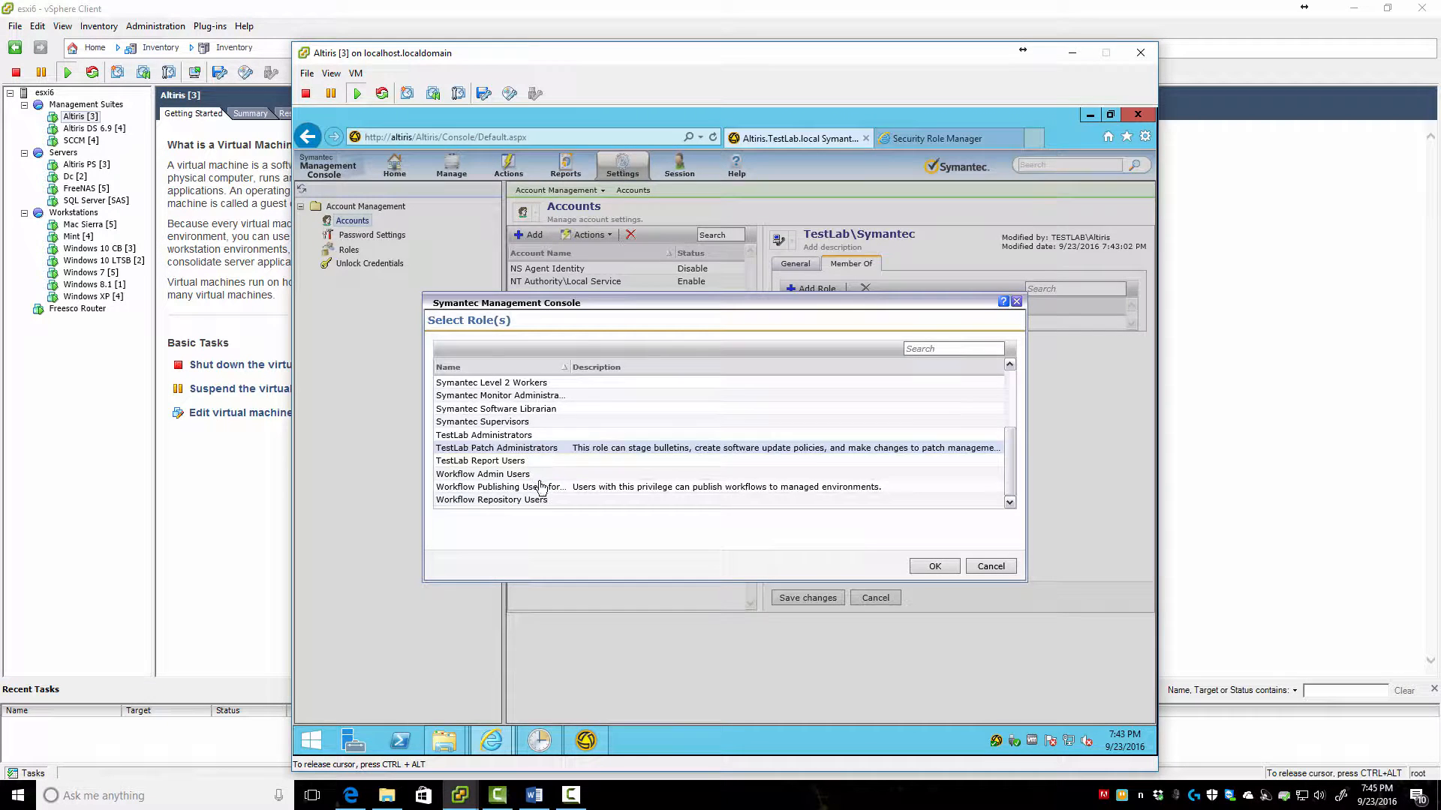
left_click(488, 435)
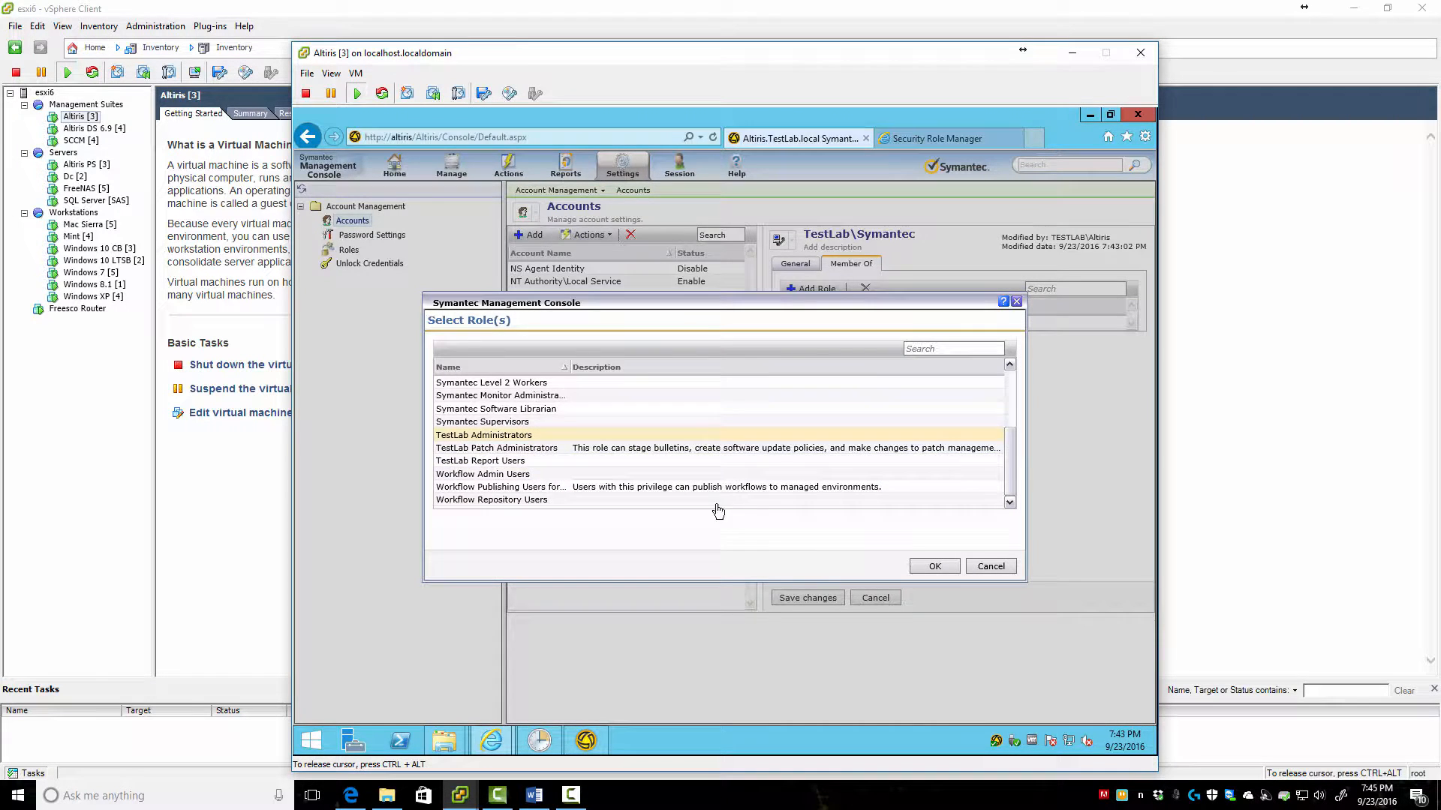
left_click(945, 345)
type("testl")
left_click(502, 384)
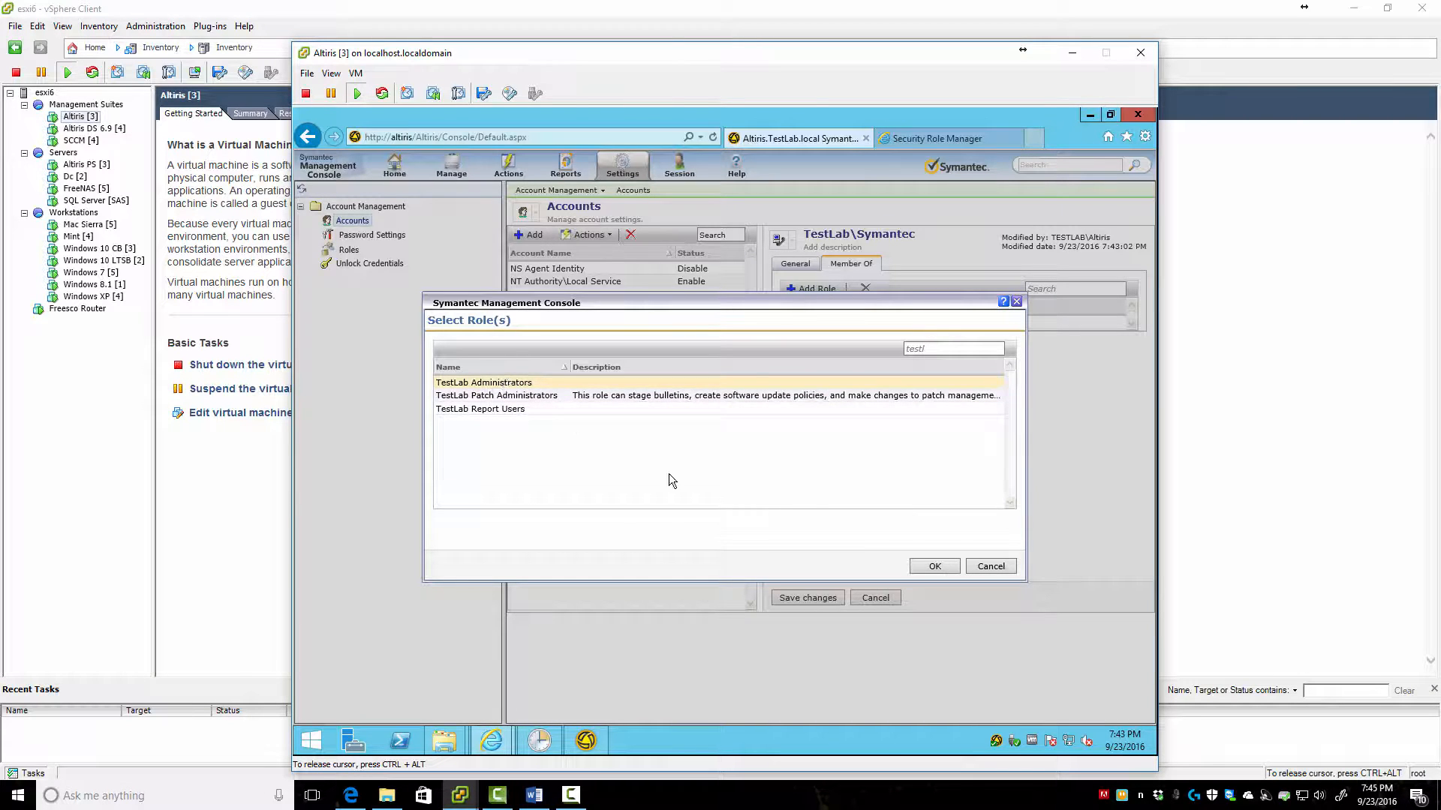
left_click(934, 565)
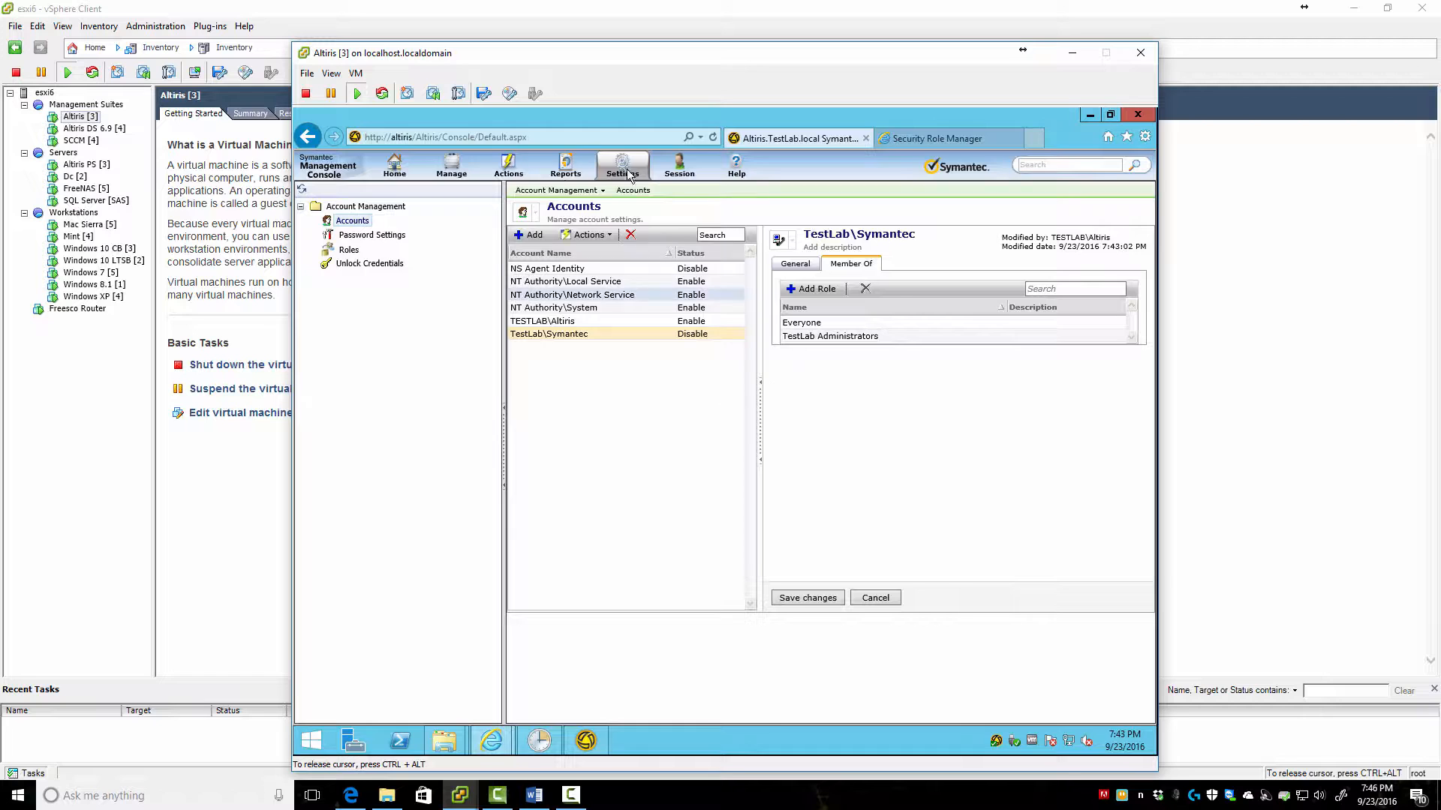
Delete the TestLab\Symantec account from the Accounts list
left_click(631, 234)
left_click(777, 478)
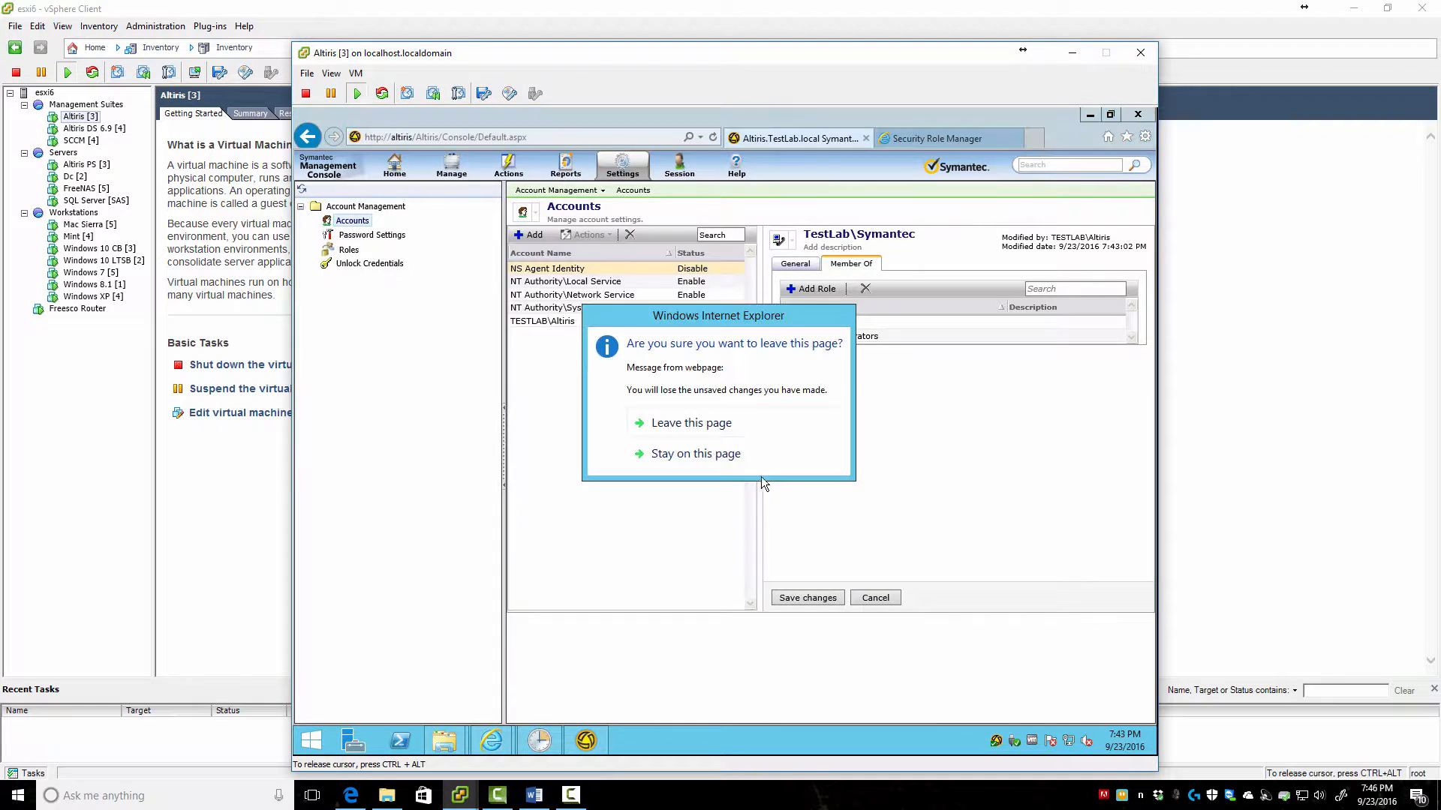
left_click(677, 455)
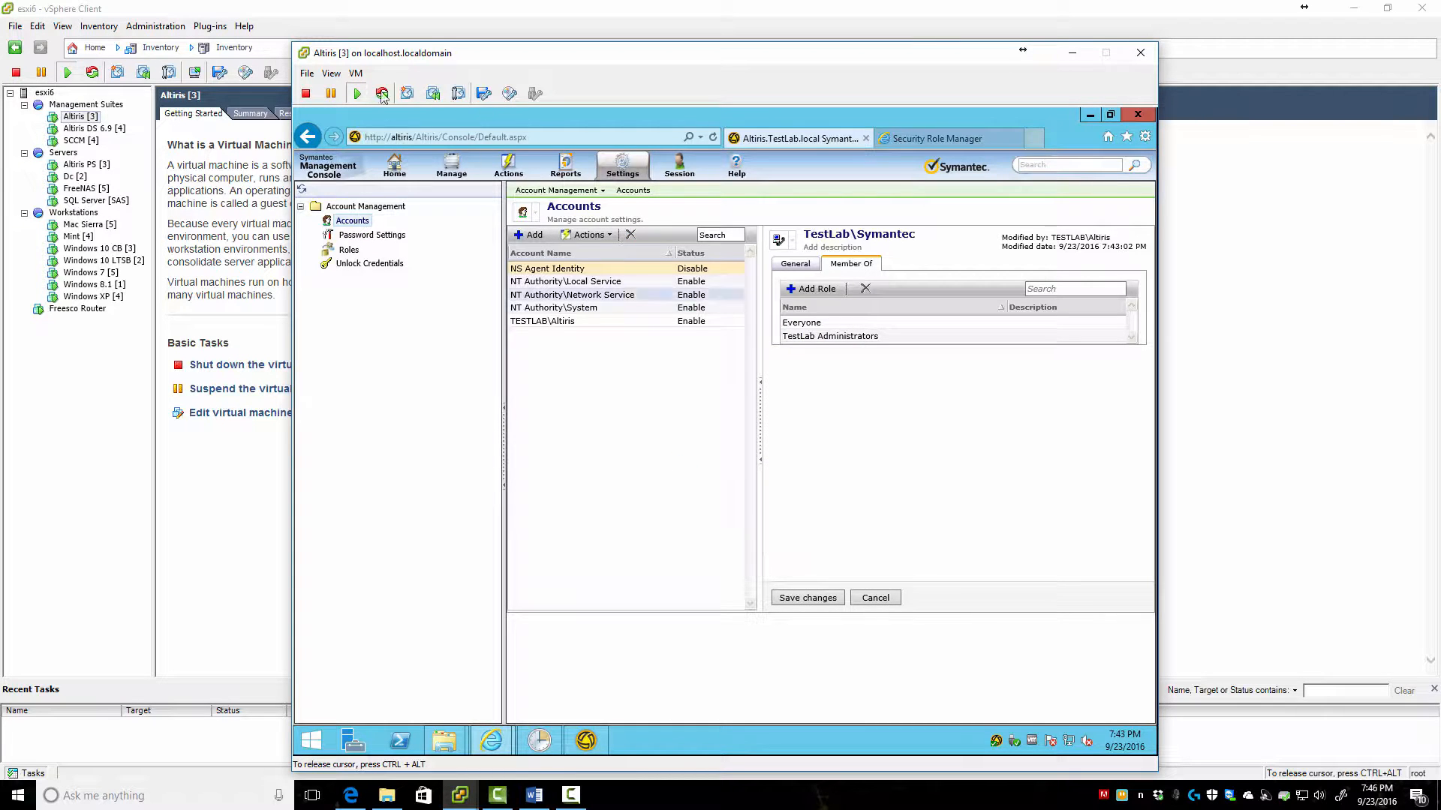
Open Actions > Discover > Import Microsoft Active Directory, leaving the page without saving
left_click(451, 165)
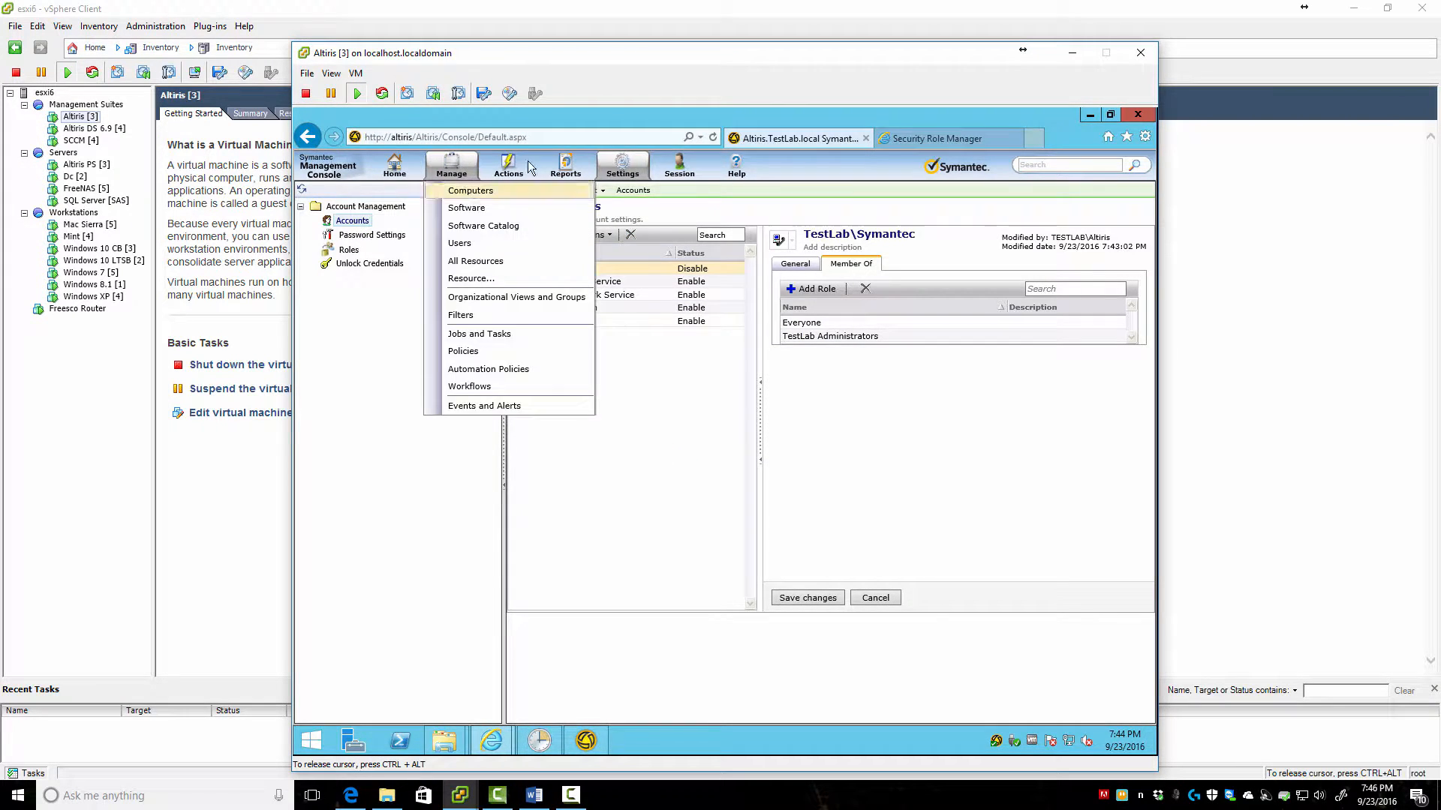
mouse_move(511, 167)
mouse_move(506, 197)
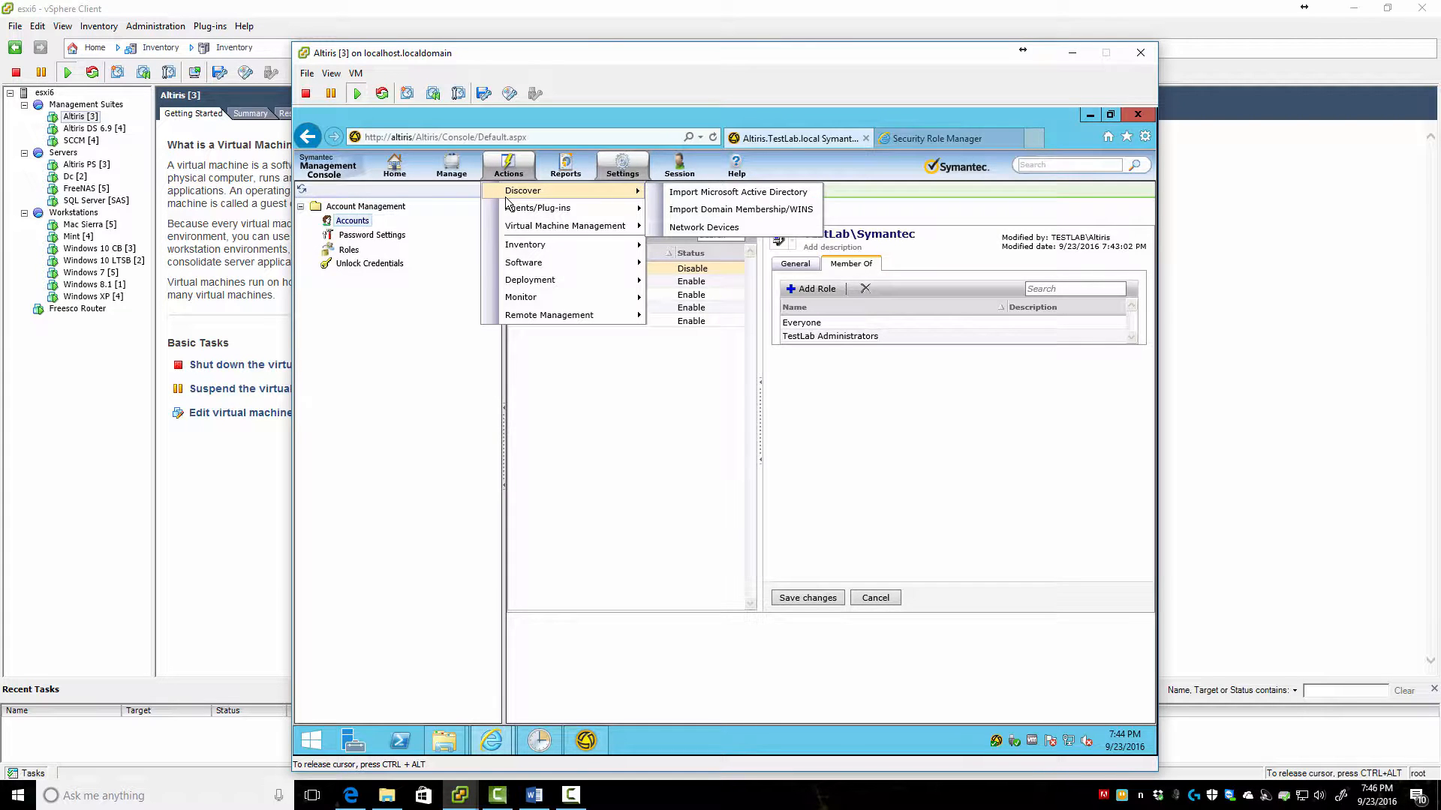
left_click(722, 194)
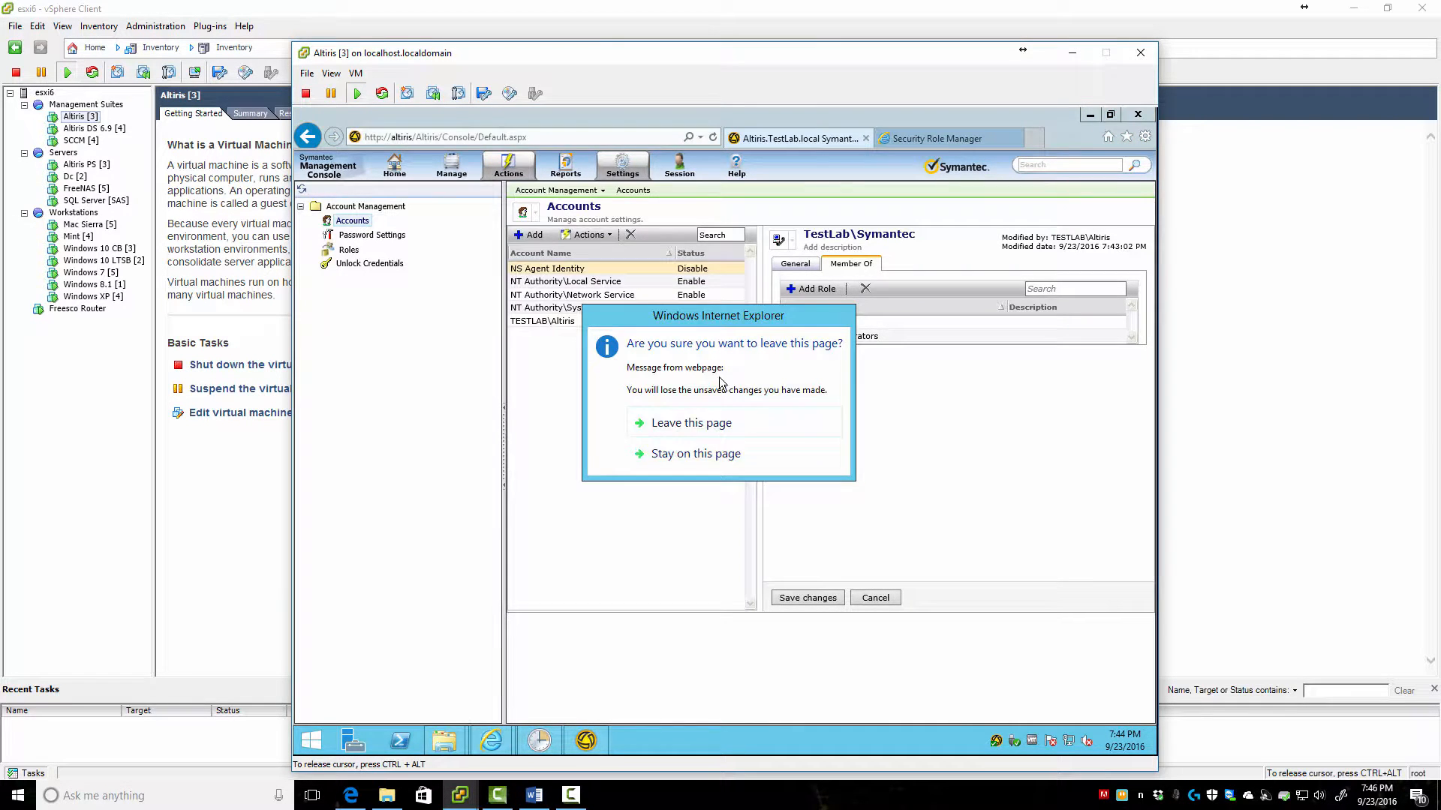
left_click(676, 421)
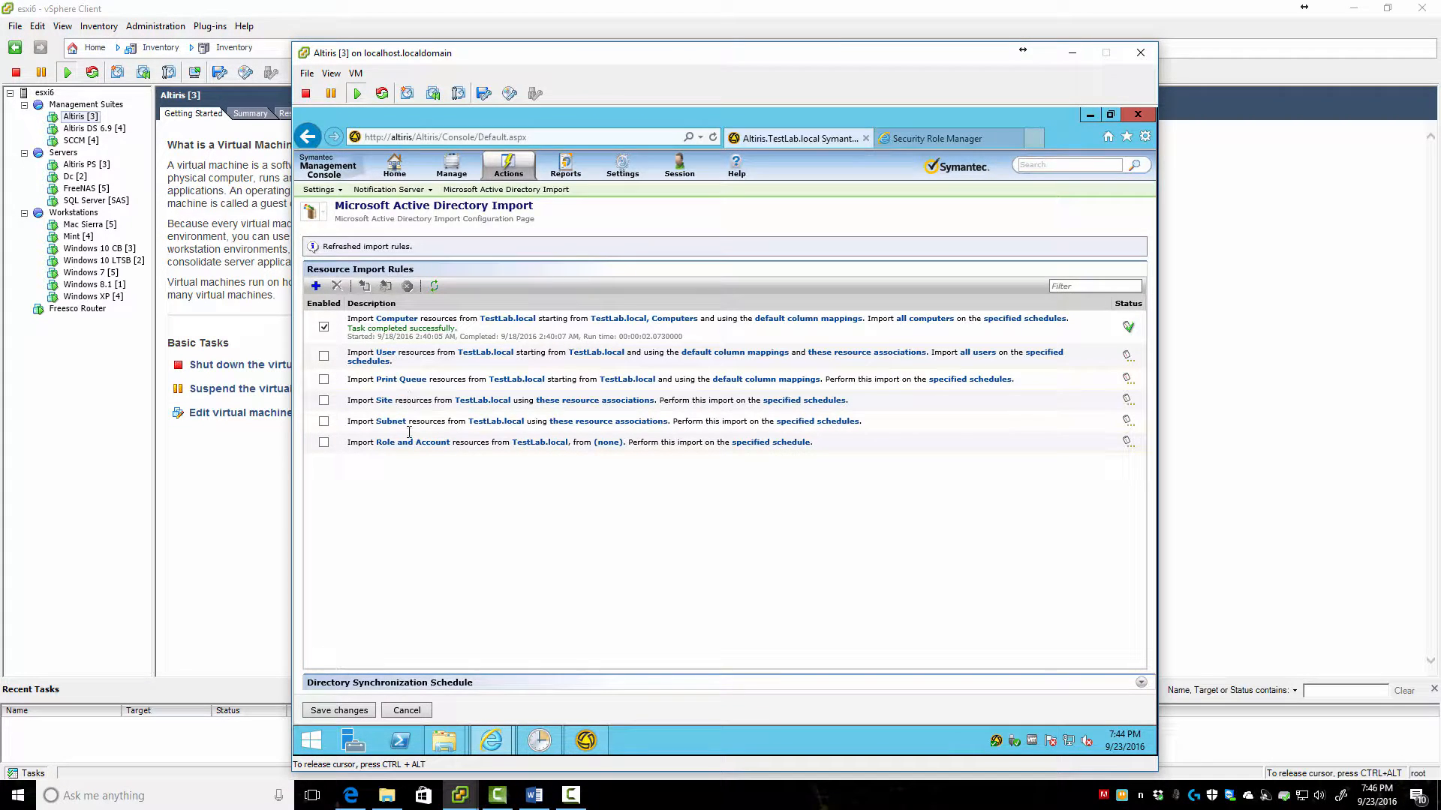
Toggle the Computer import rule off and back on, then enable the Role and Account rule
left_click(323, 327)
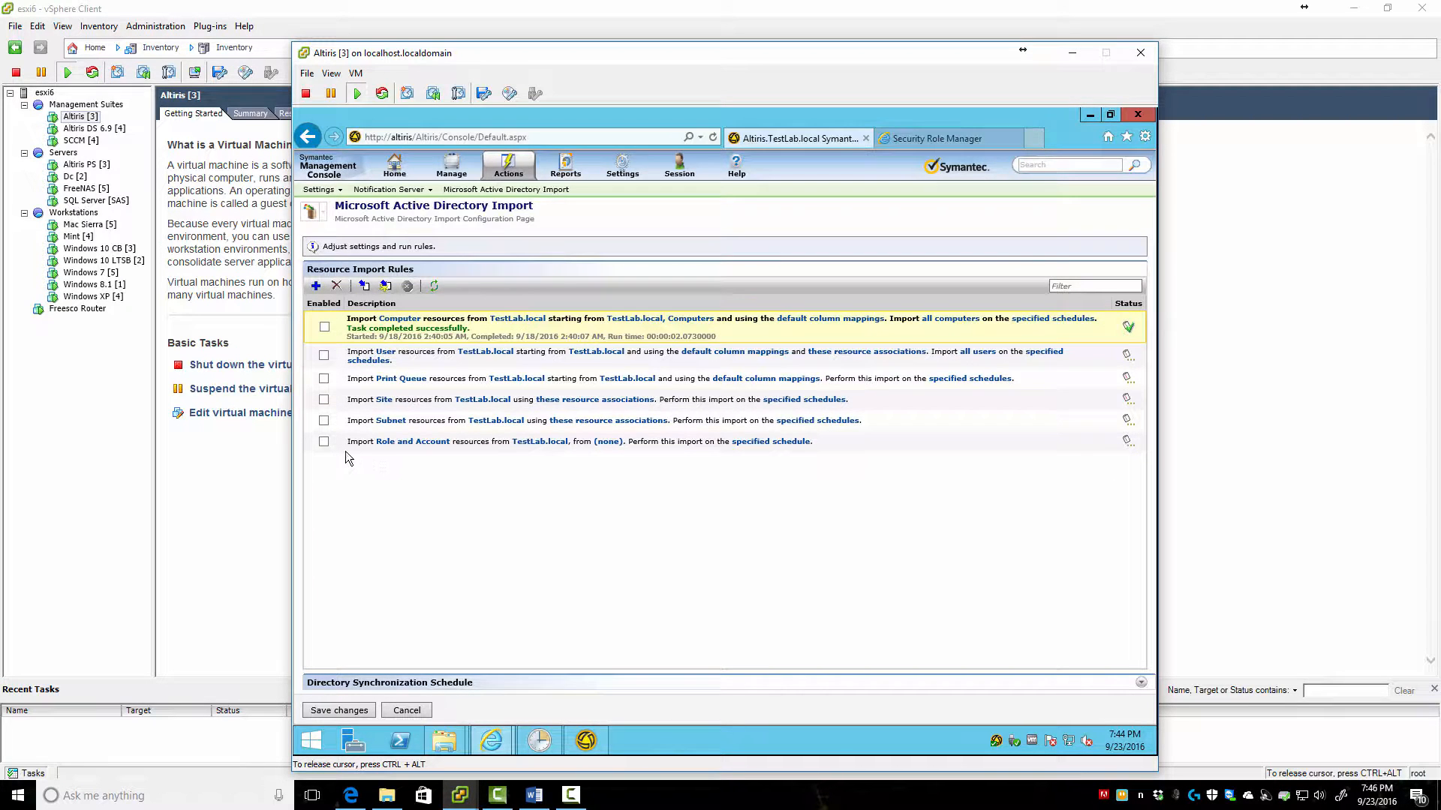
left_click(322, 328)
left_click(324, 443)
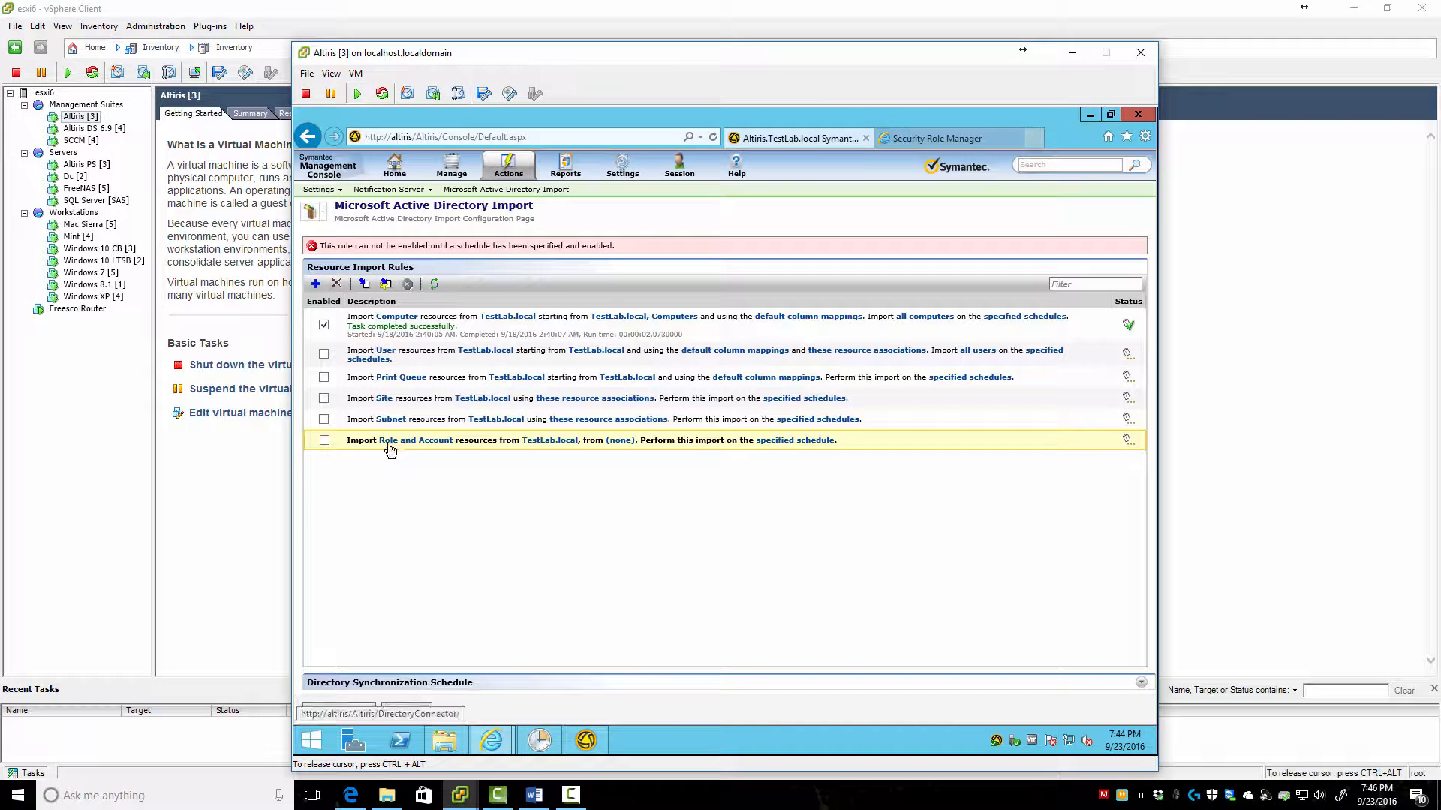
Search groups for 'test' and add all three TestLab groups to the Role and Account rule
left_click(550, 440)
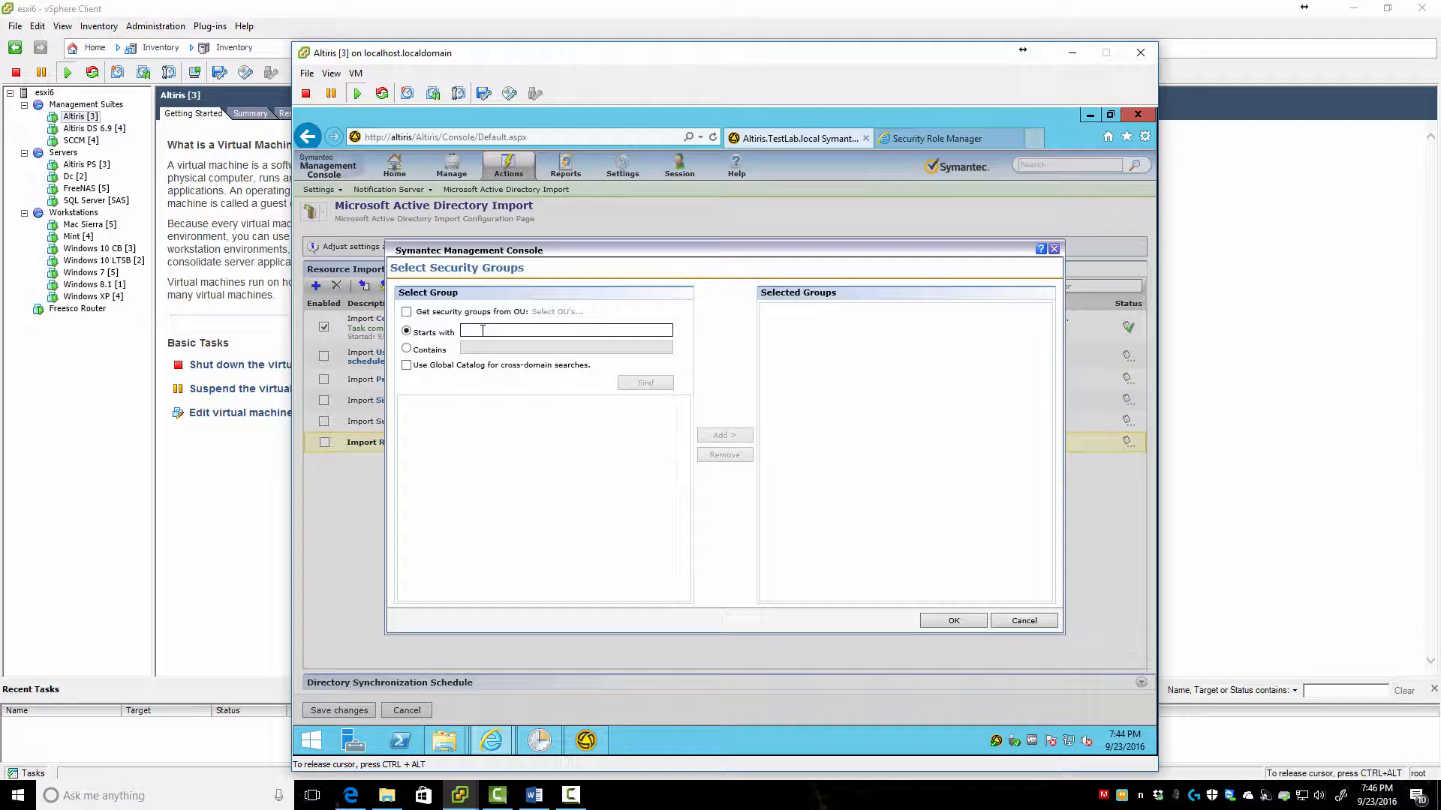
type("testlab")
left_click(635, 382)
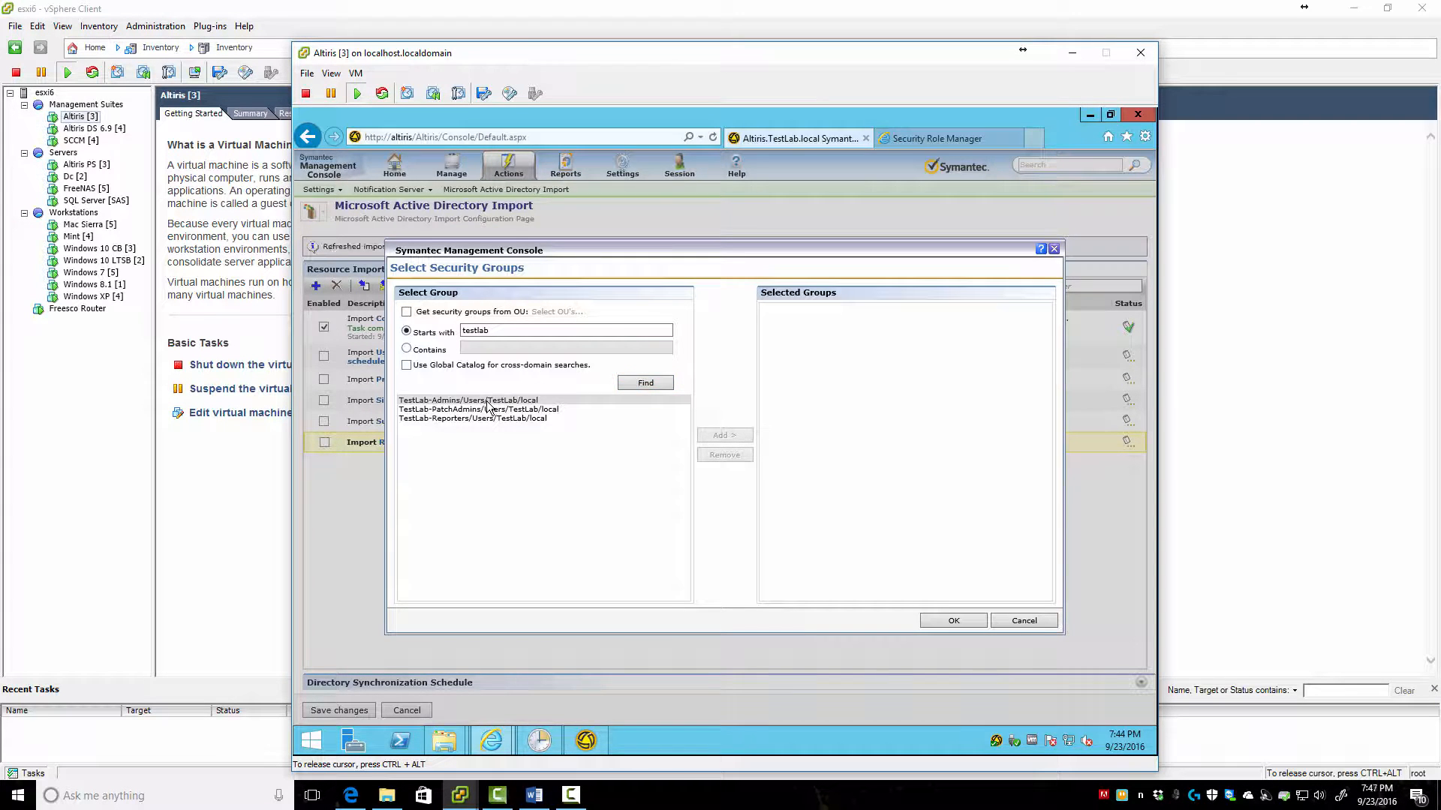
left_click(489, 401)
left_click(494, 417, "shift")
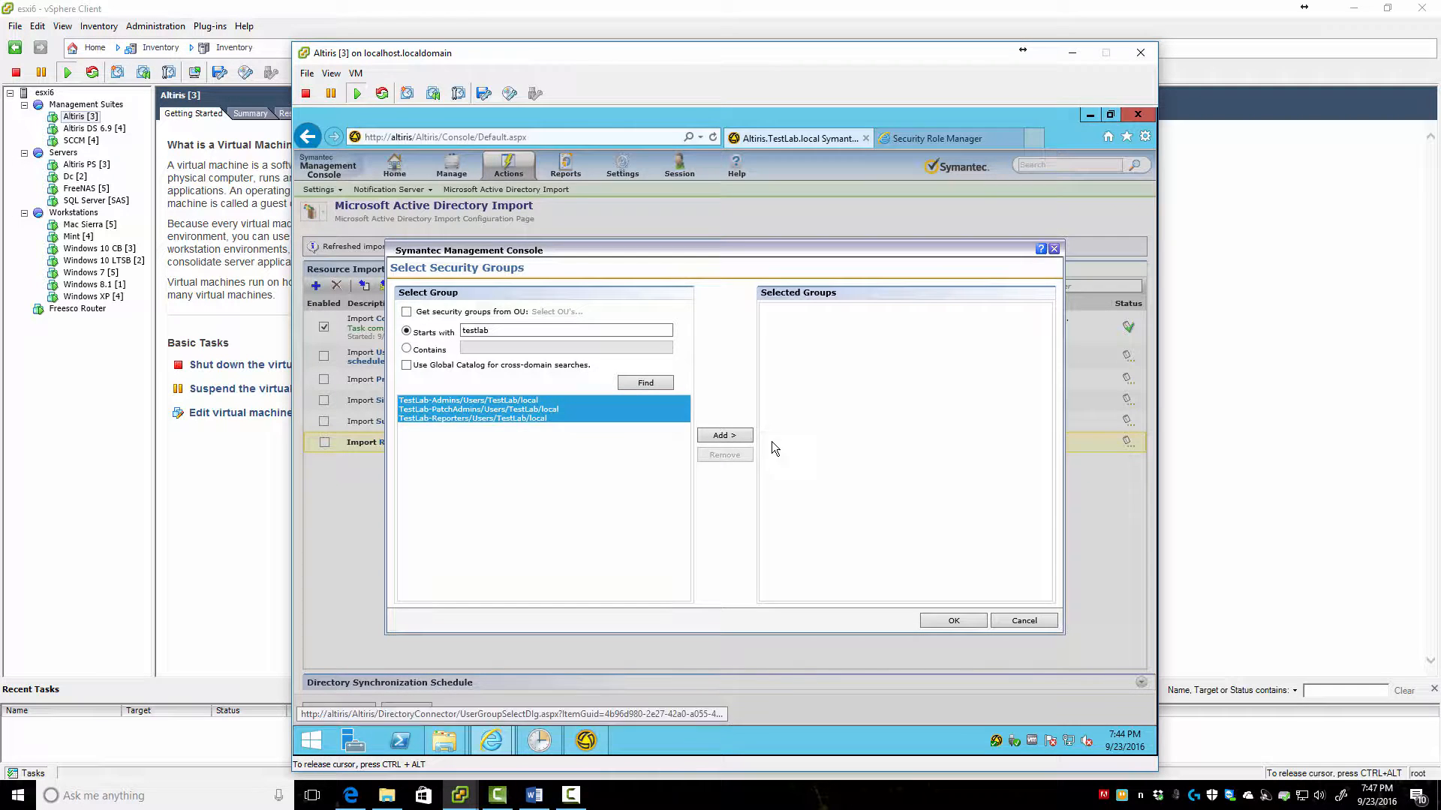
left_click(725, 435)
left_click(975, 620)
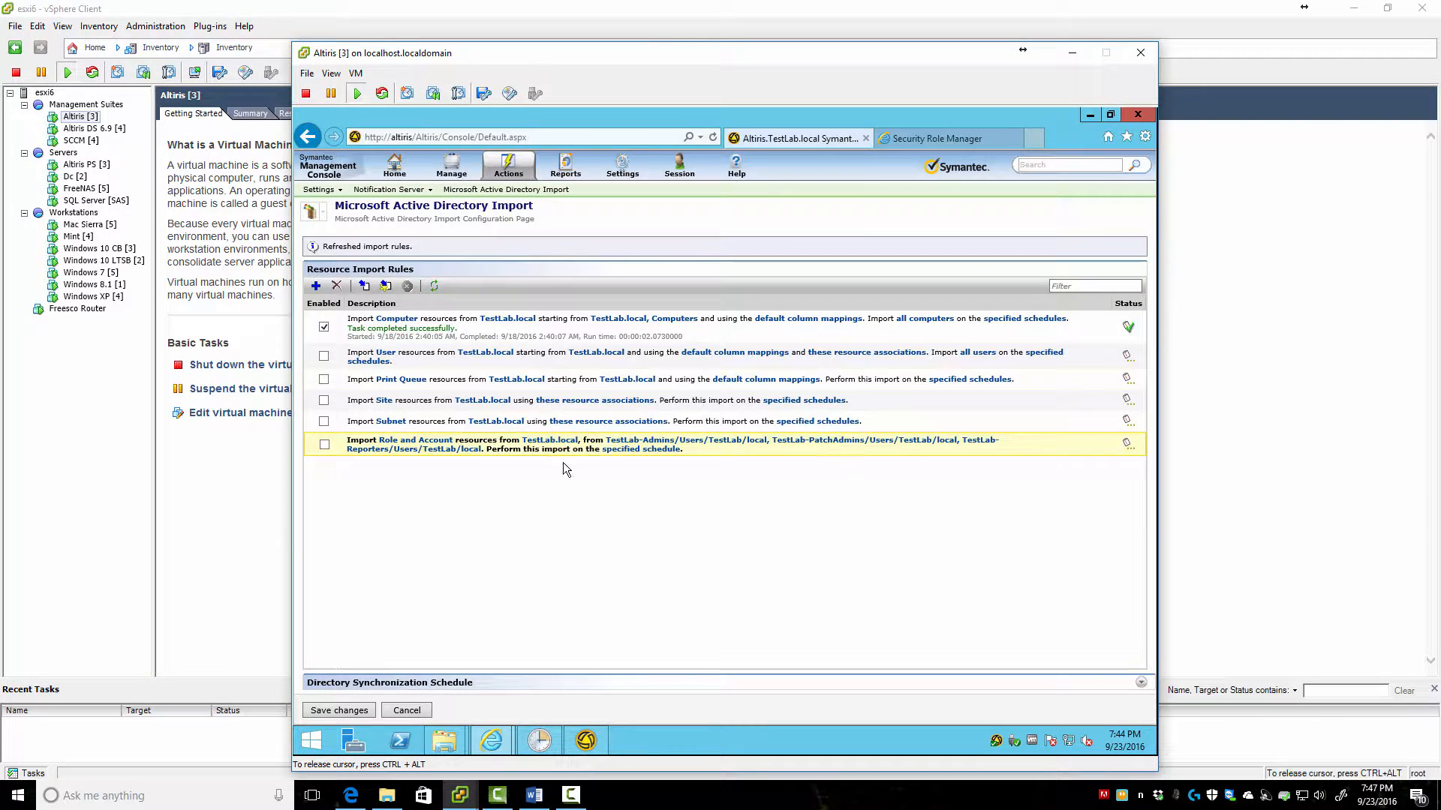
left_click(638, 448)
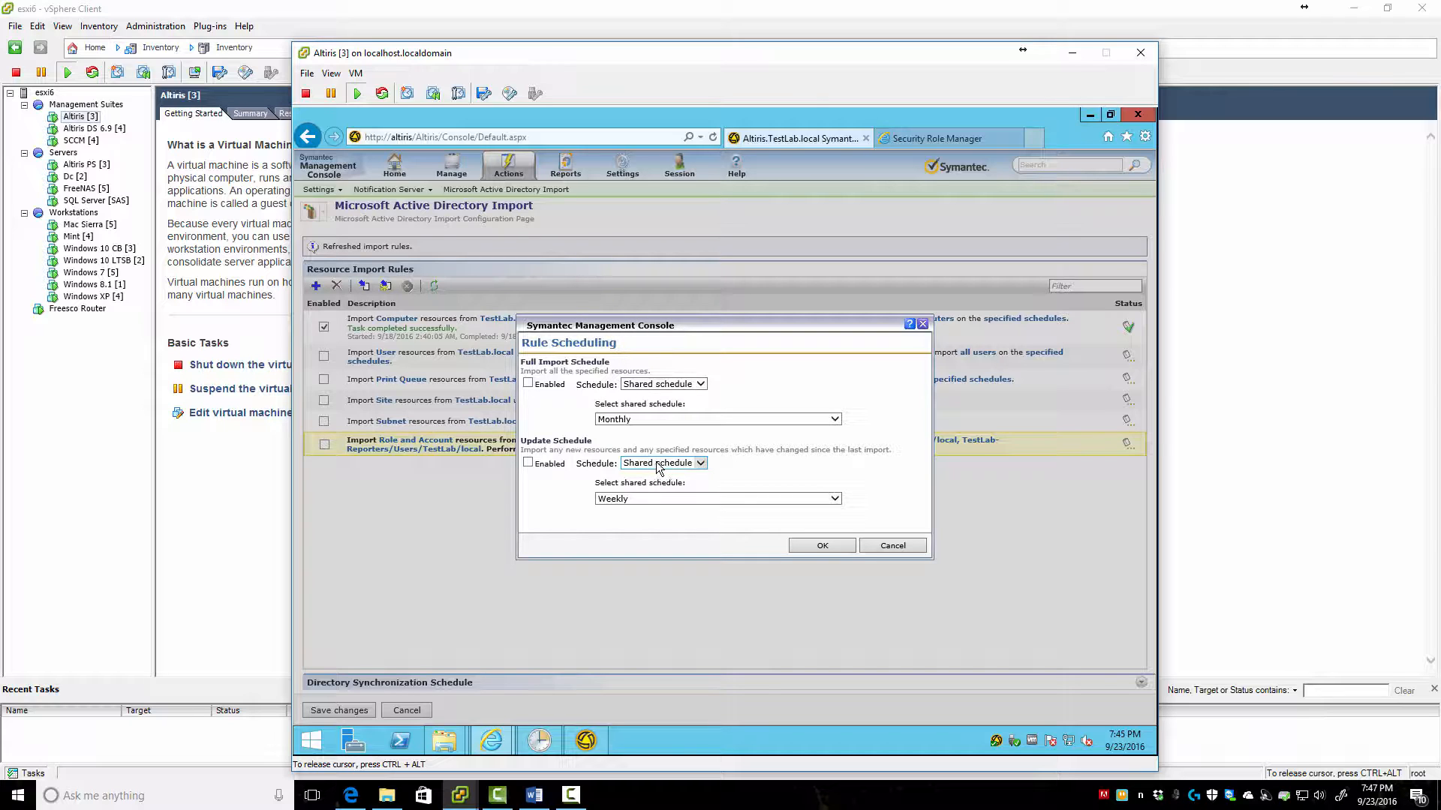
Keep Monthly full and Weekly update import schedules, enable both, and apply
left_click(833, 499)
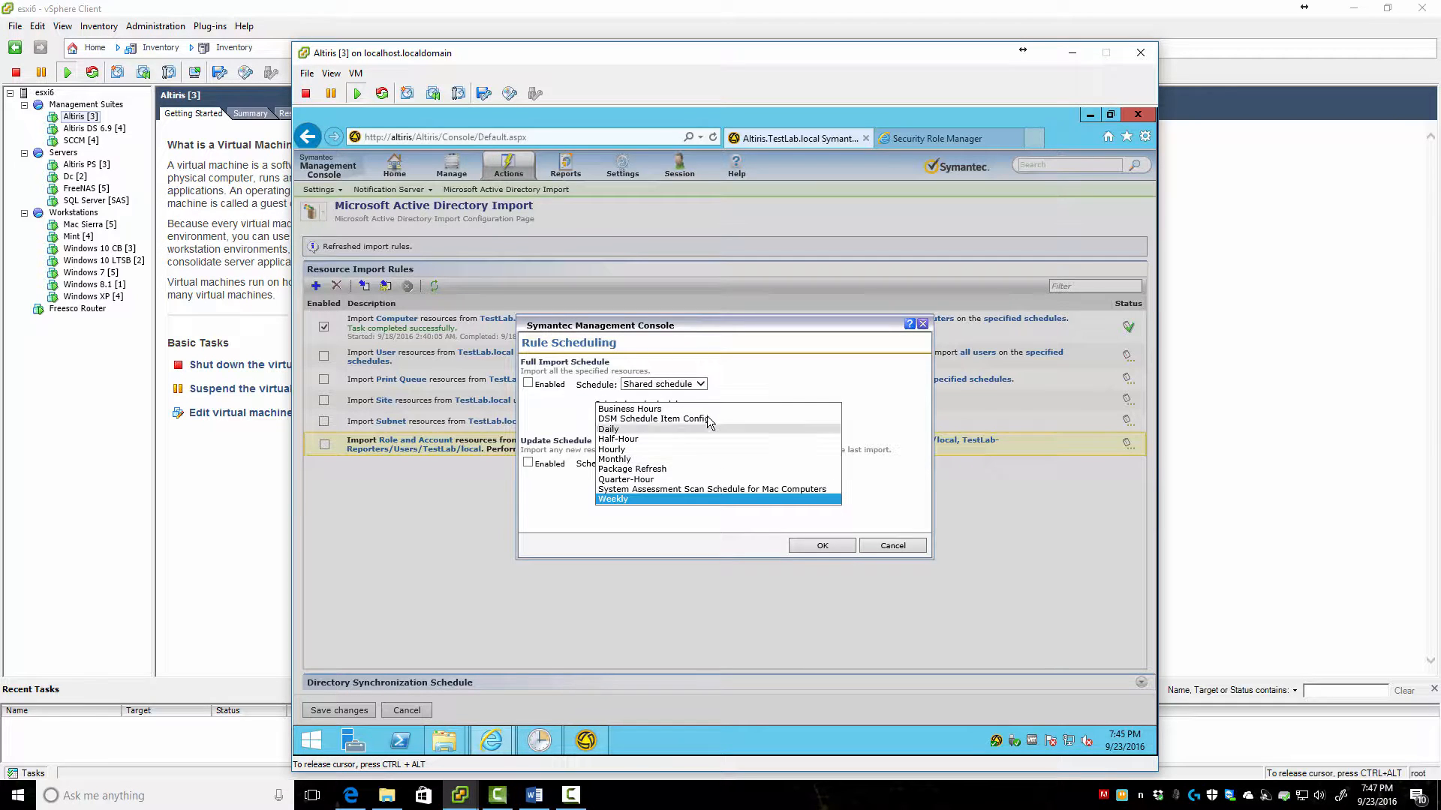
left_click(660, 459)
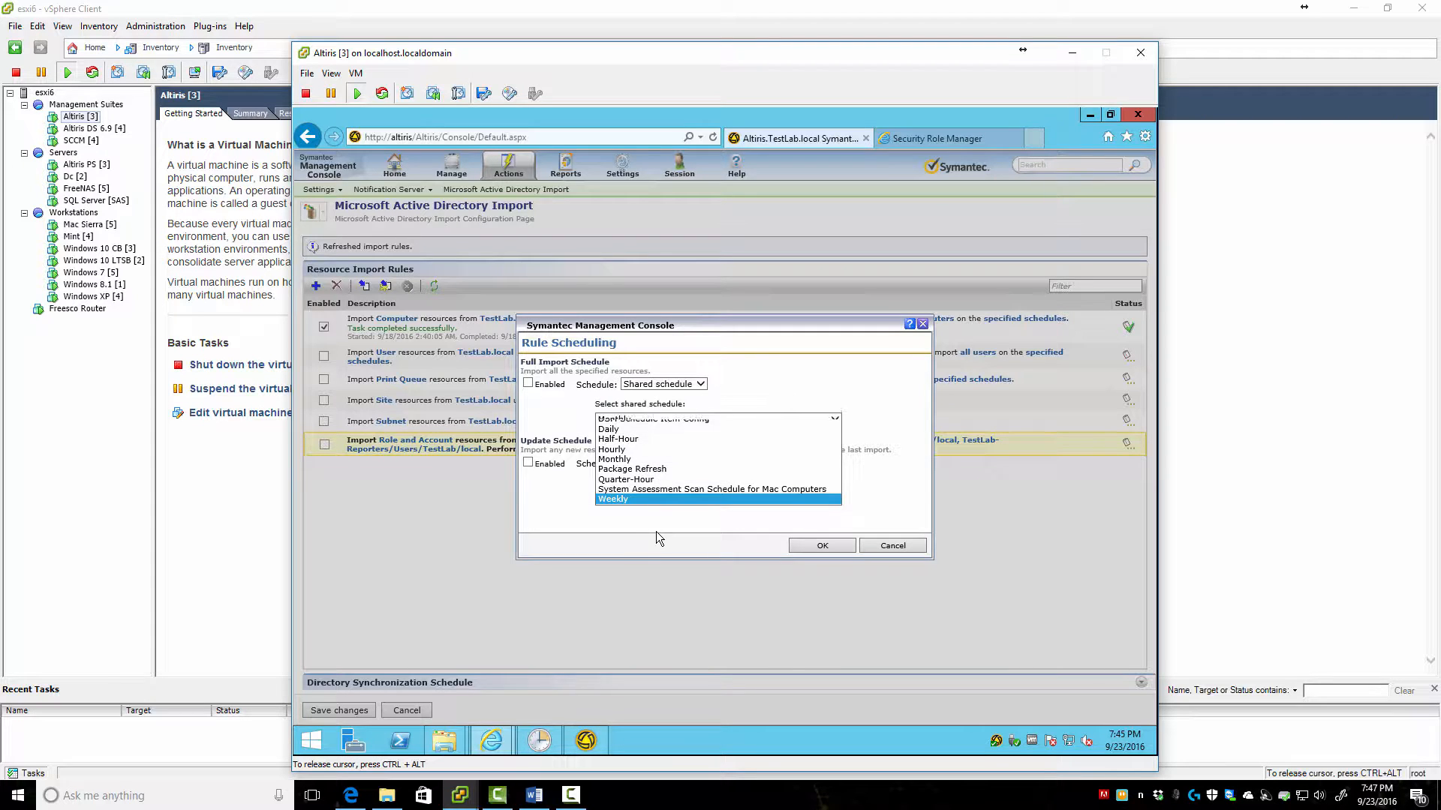
left_click(528, 383)
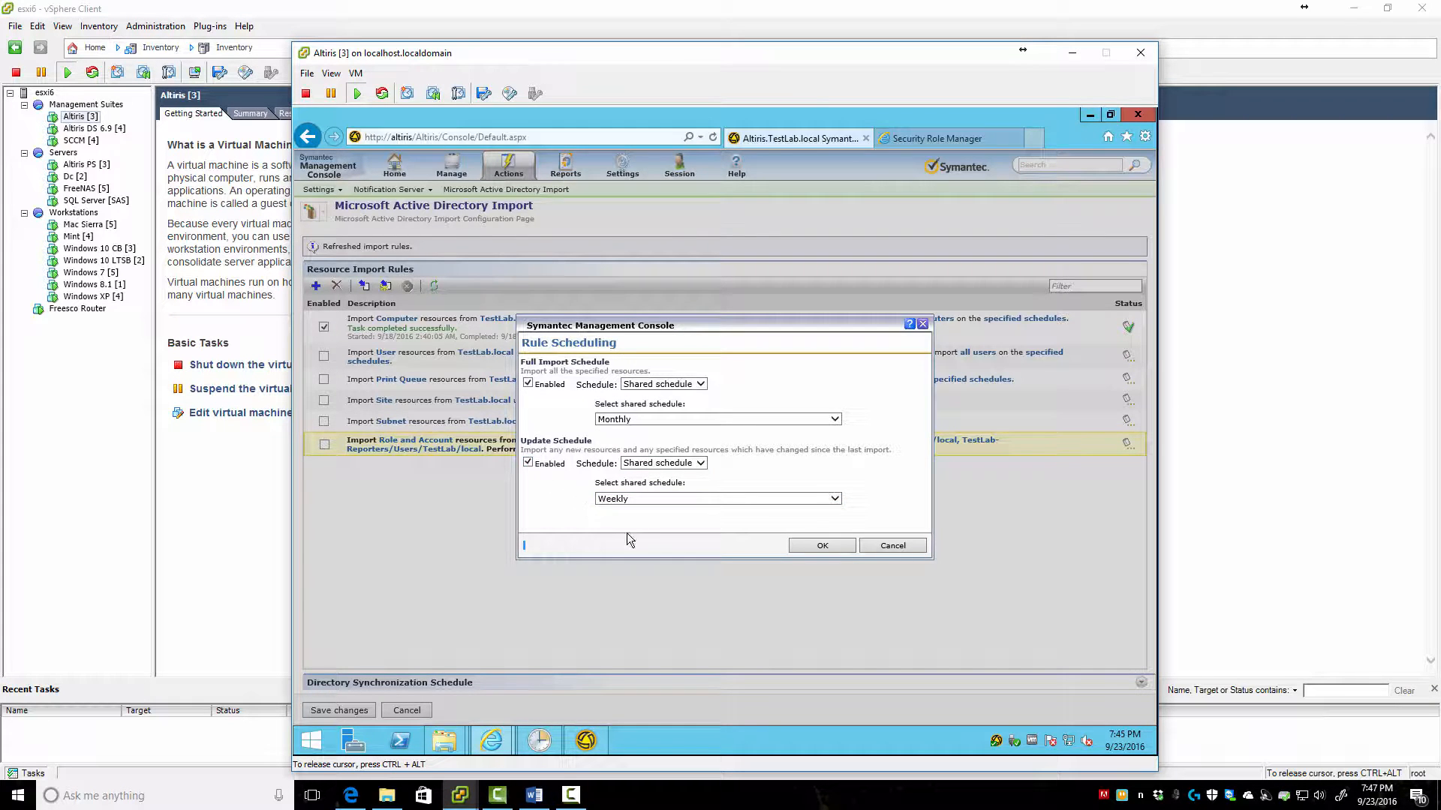
left_click(822, 545)
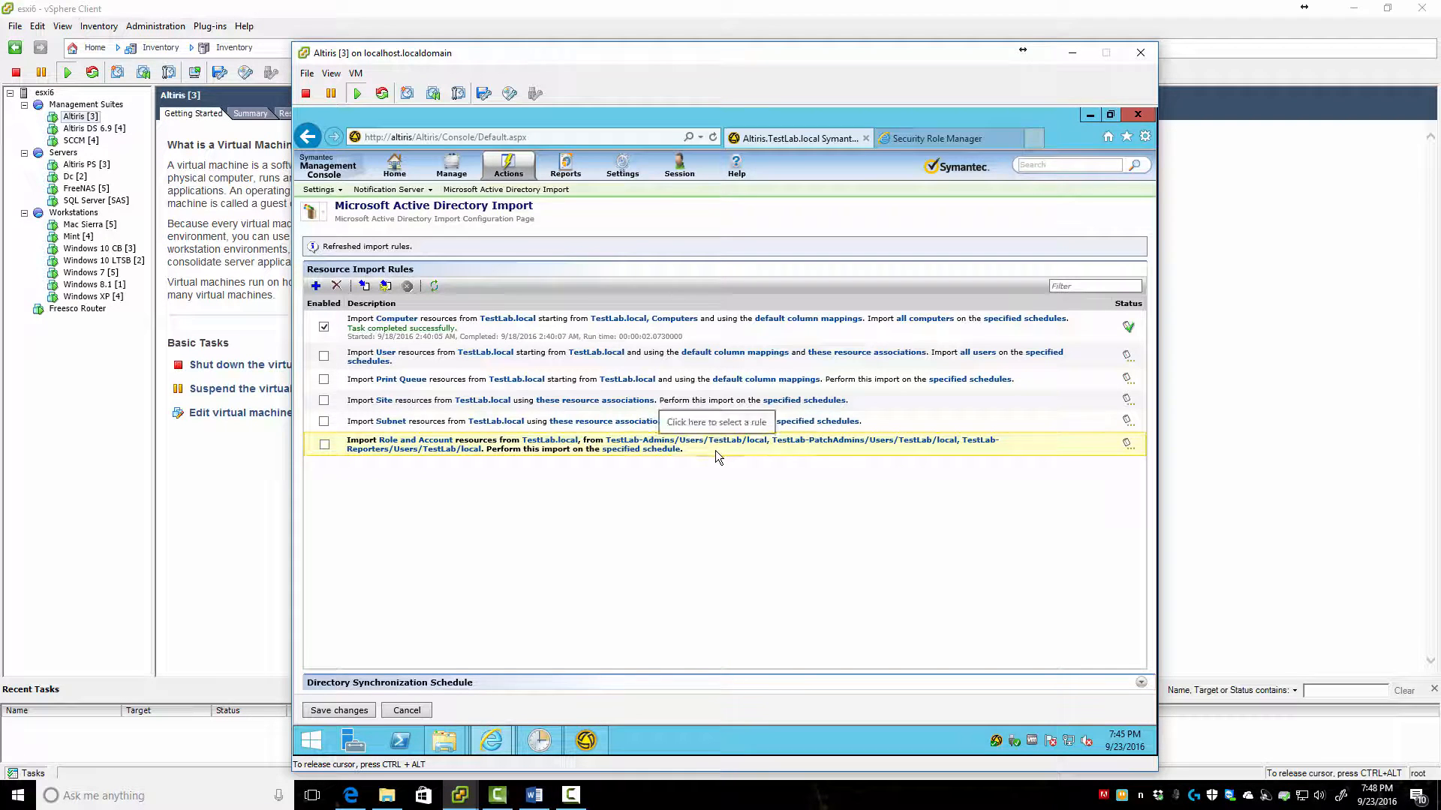
Enable the Role and Account rule, run a full import, refresh its status and save the configuration
left_click(324, 444)
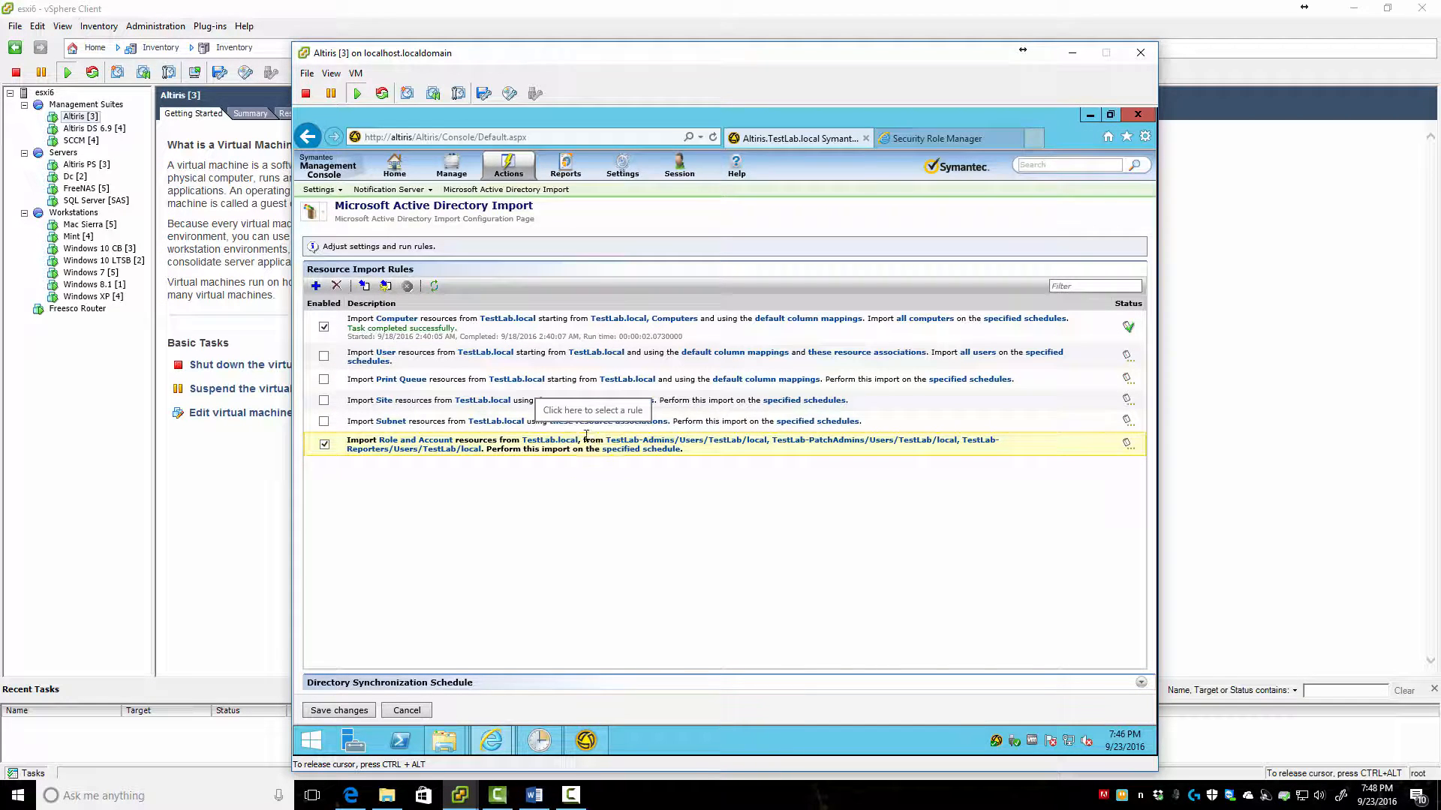
left_click(365, 286)
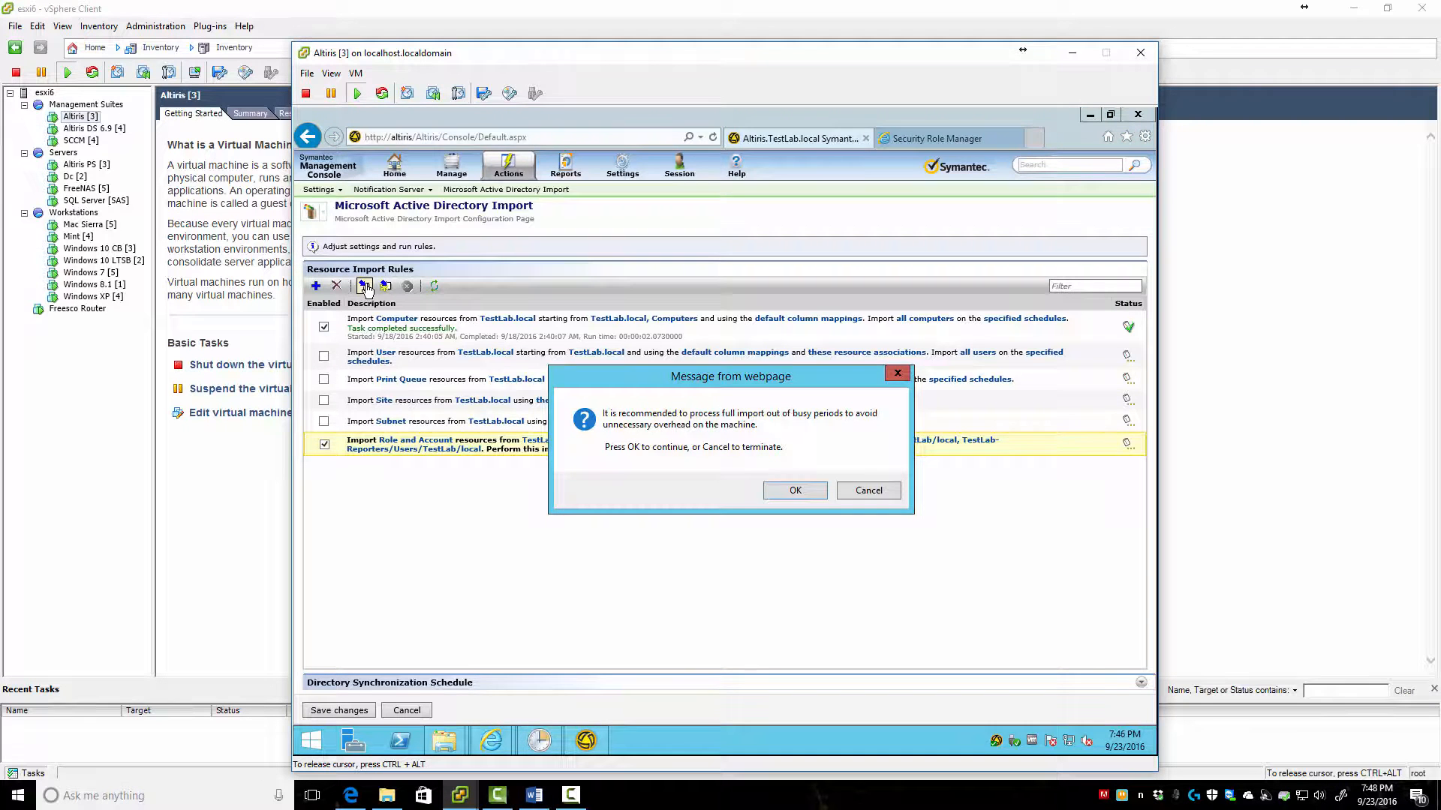
left_click(796, 491)
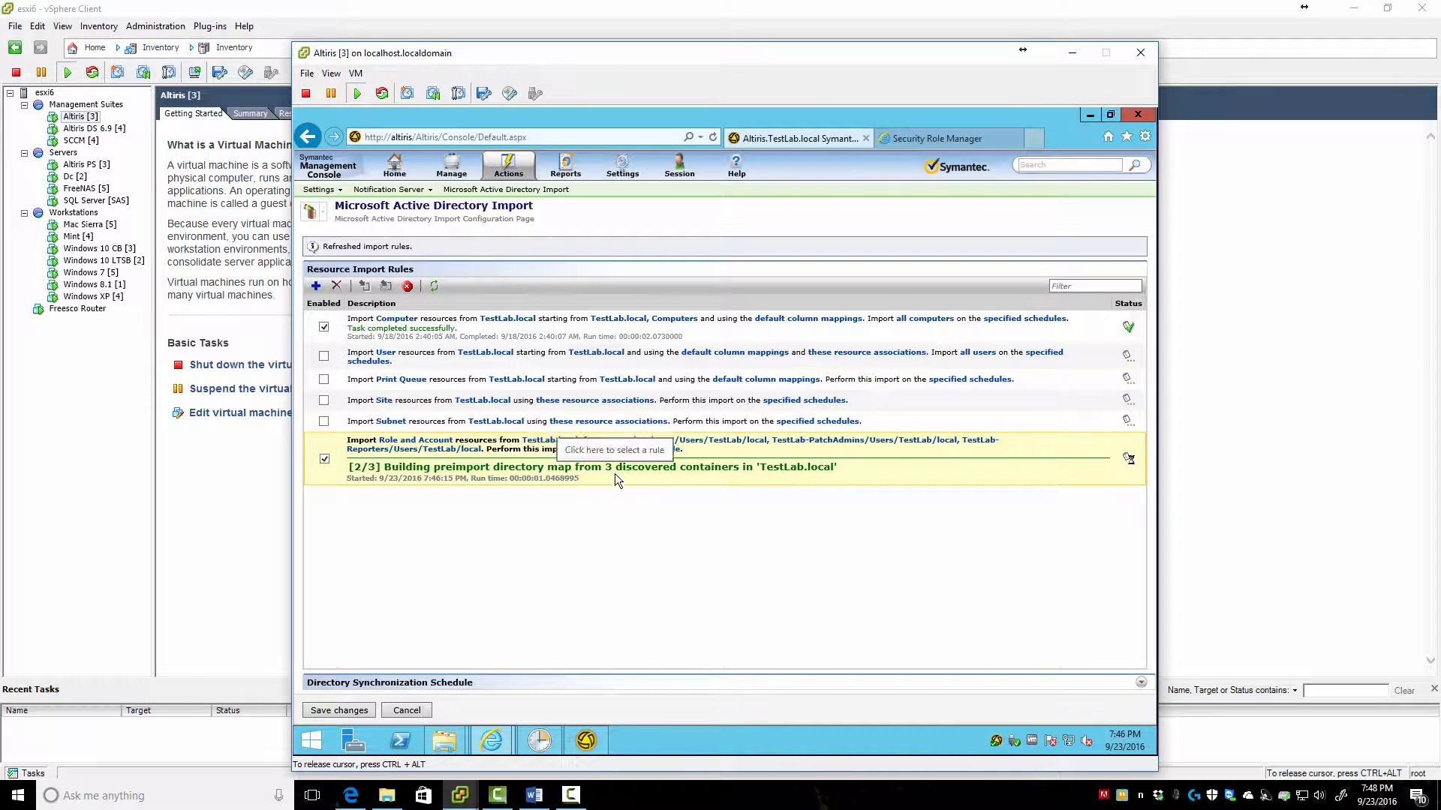
left_click(433, 287)
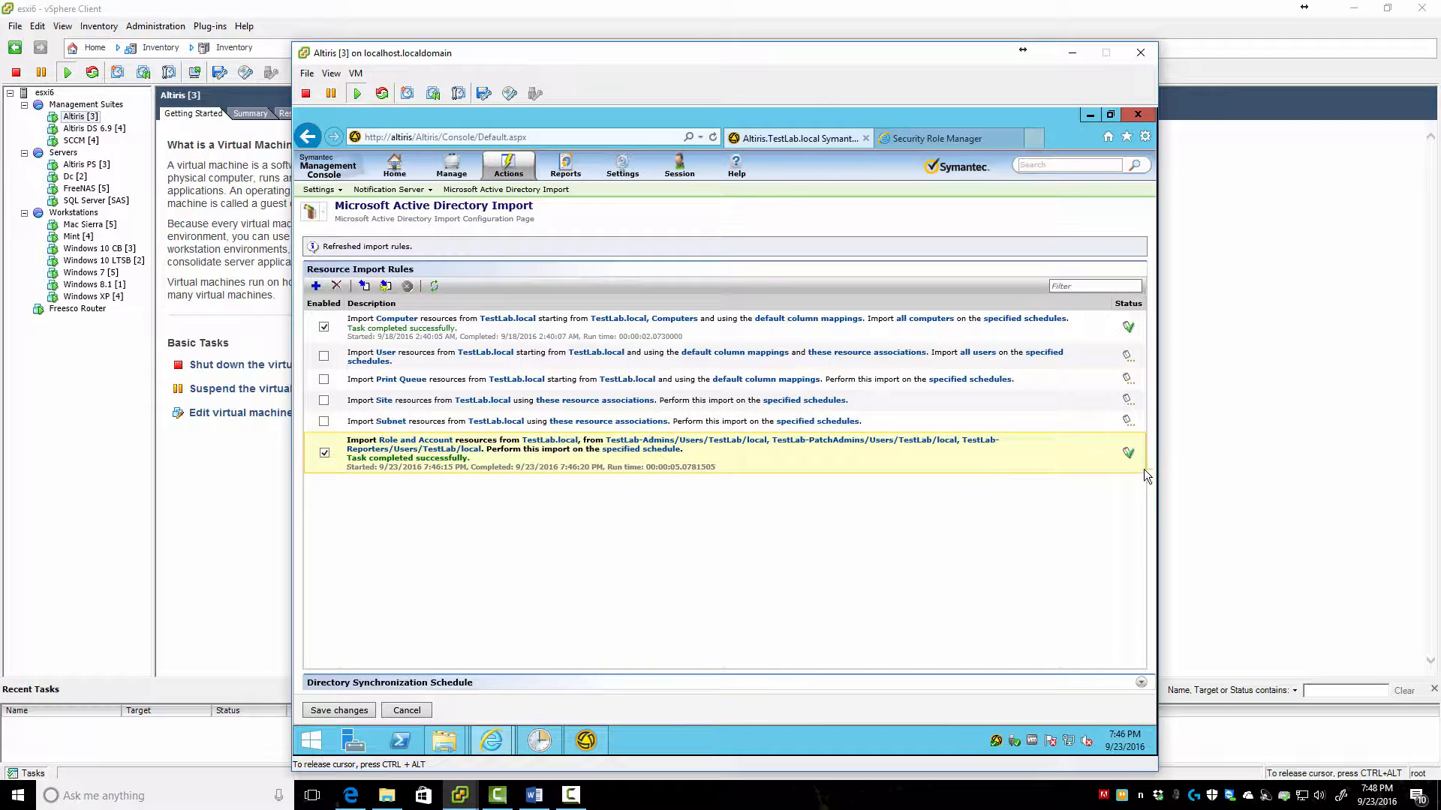
left_click(338, 710)
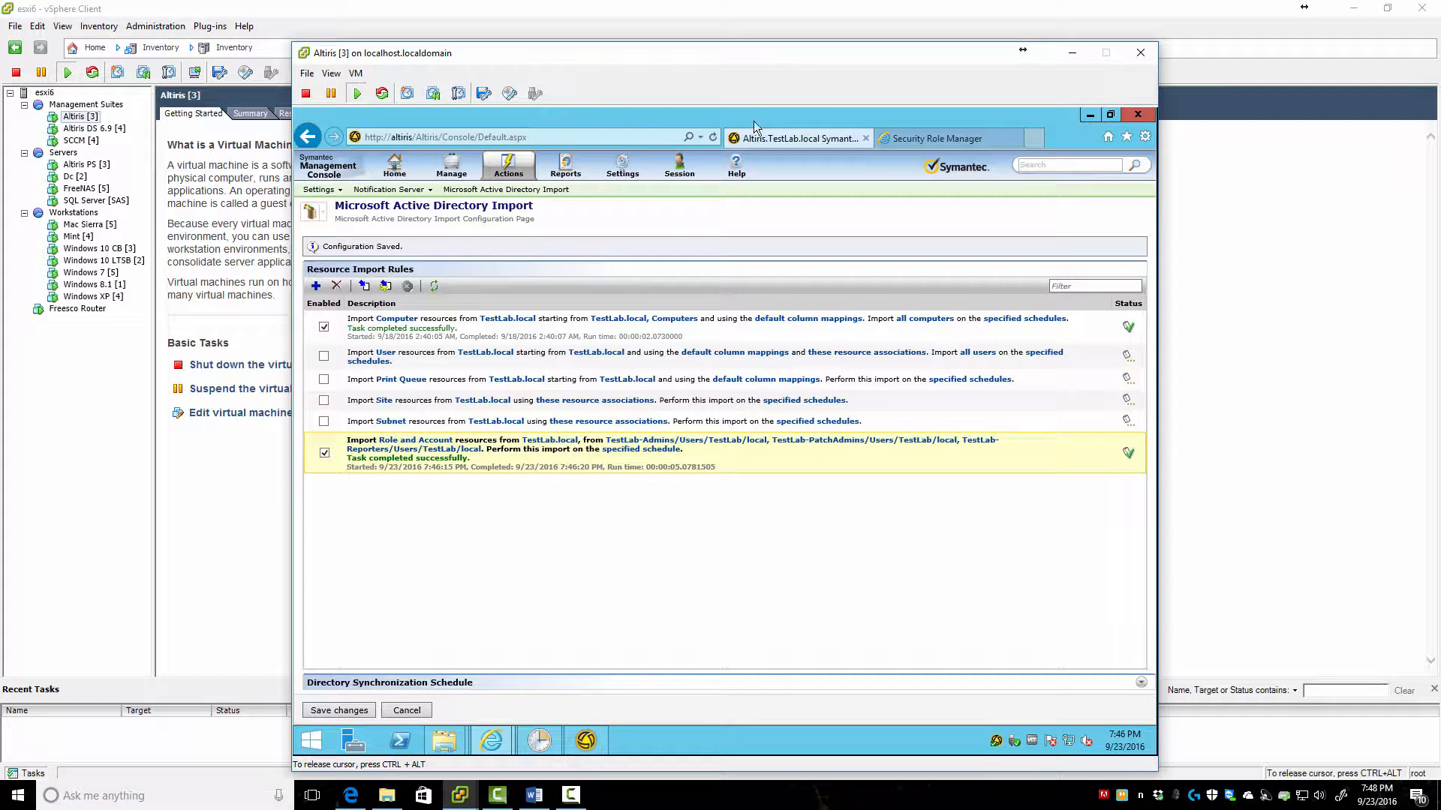
left_click(949, 141)
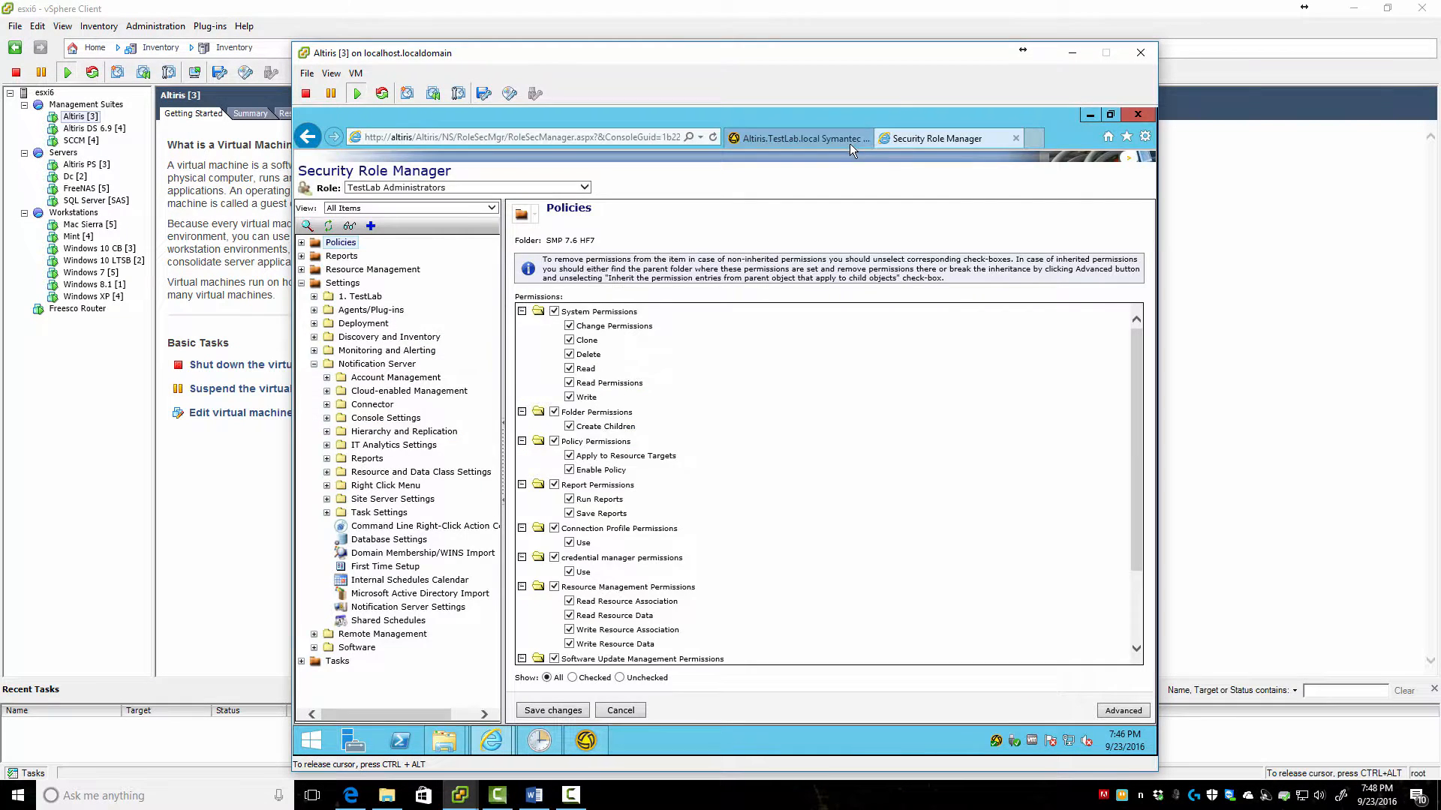
left_click(803, 140)
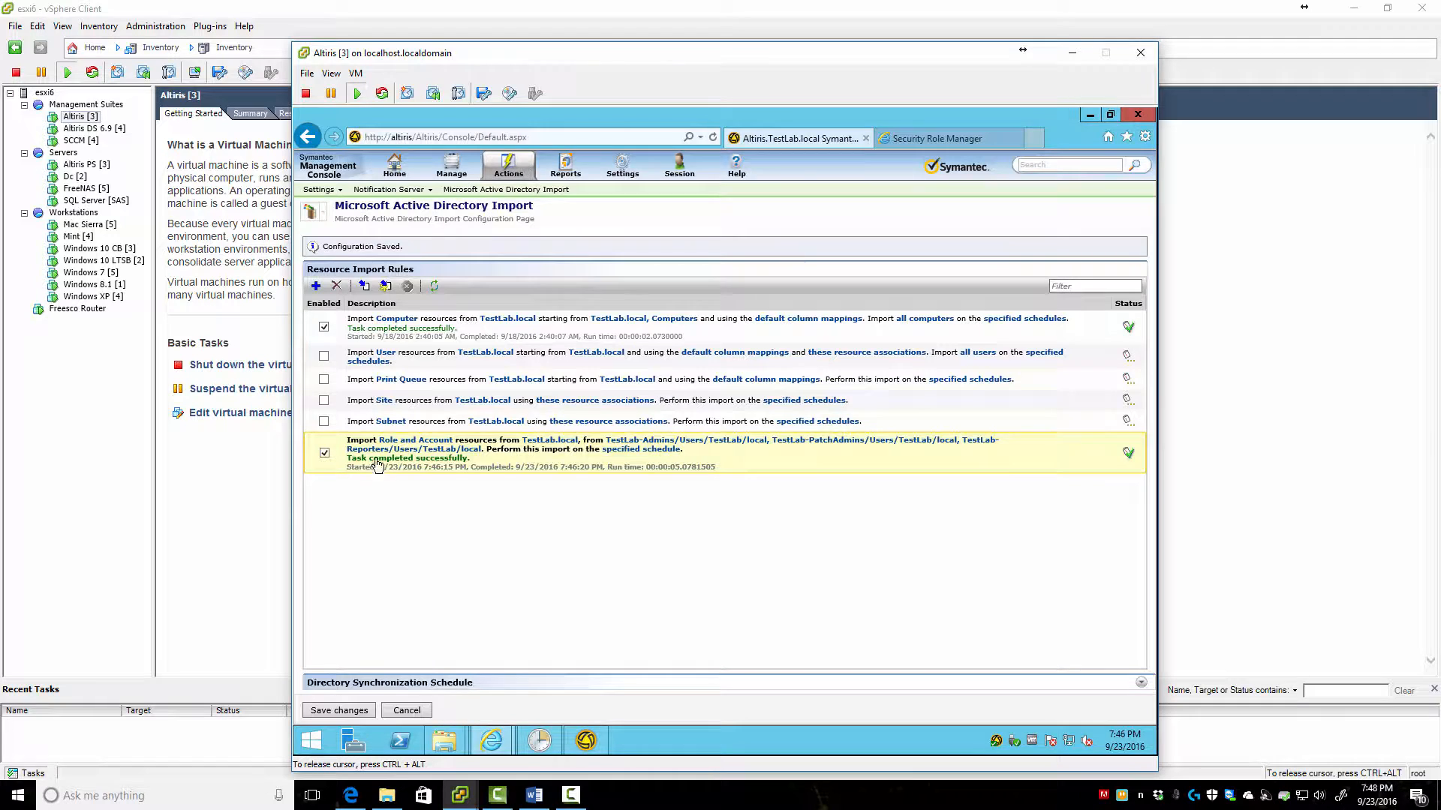
Go to Settings > Security > Account Management and list the console accounts
left_click(622, 167)
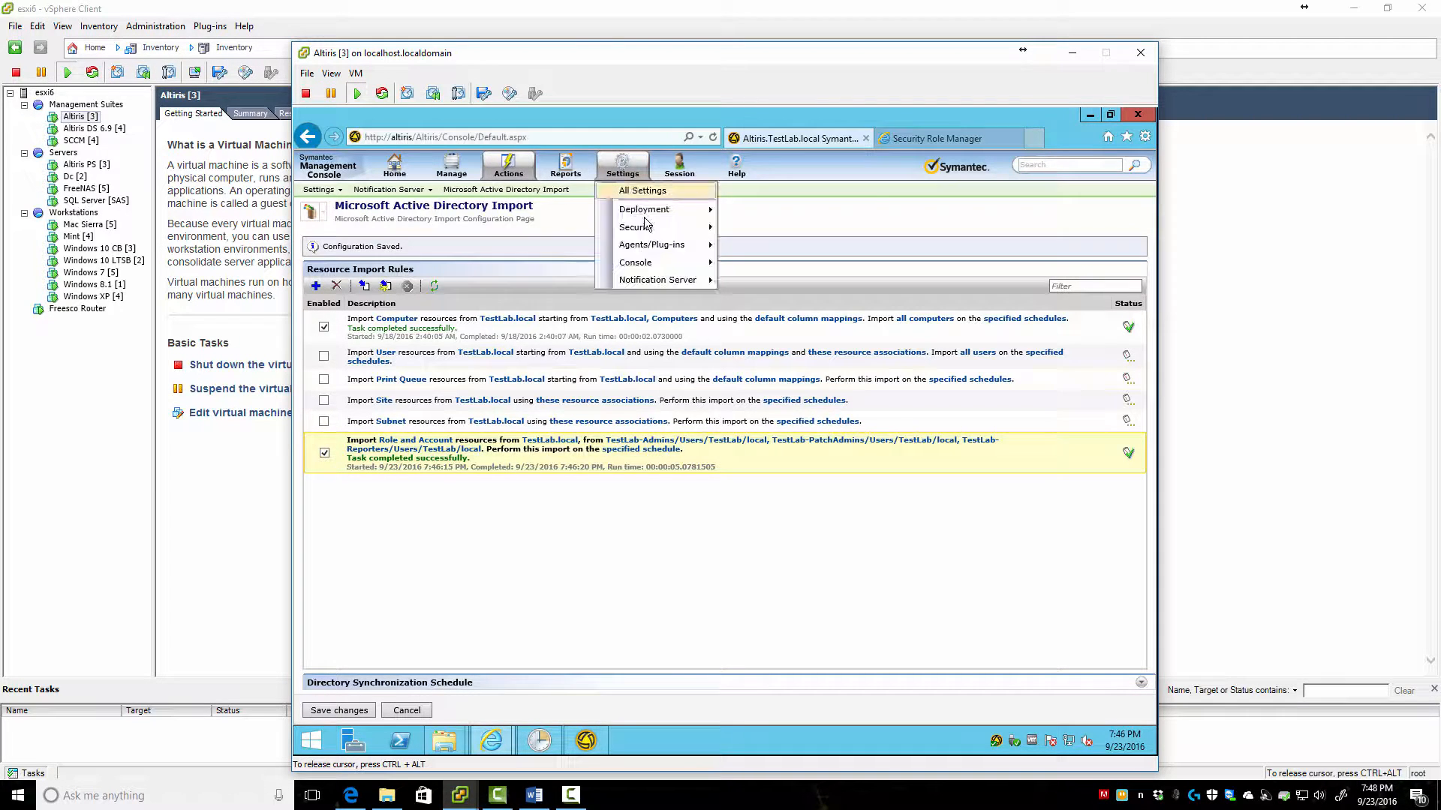
mouse_move(651, 234)
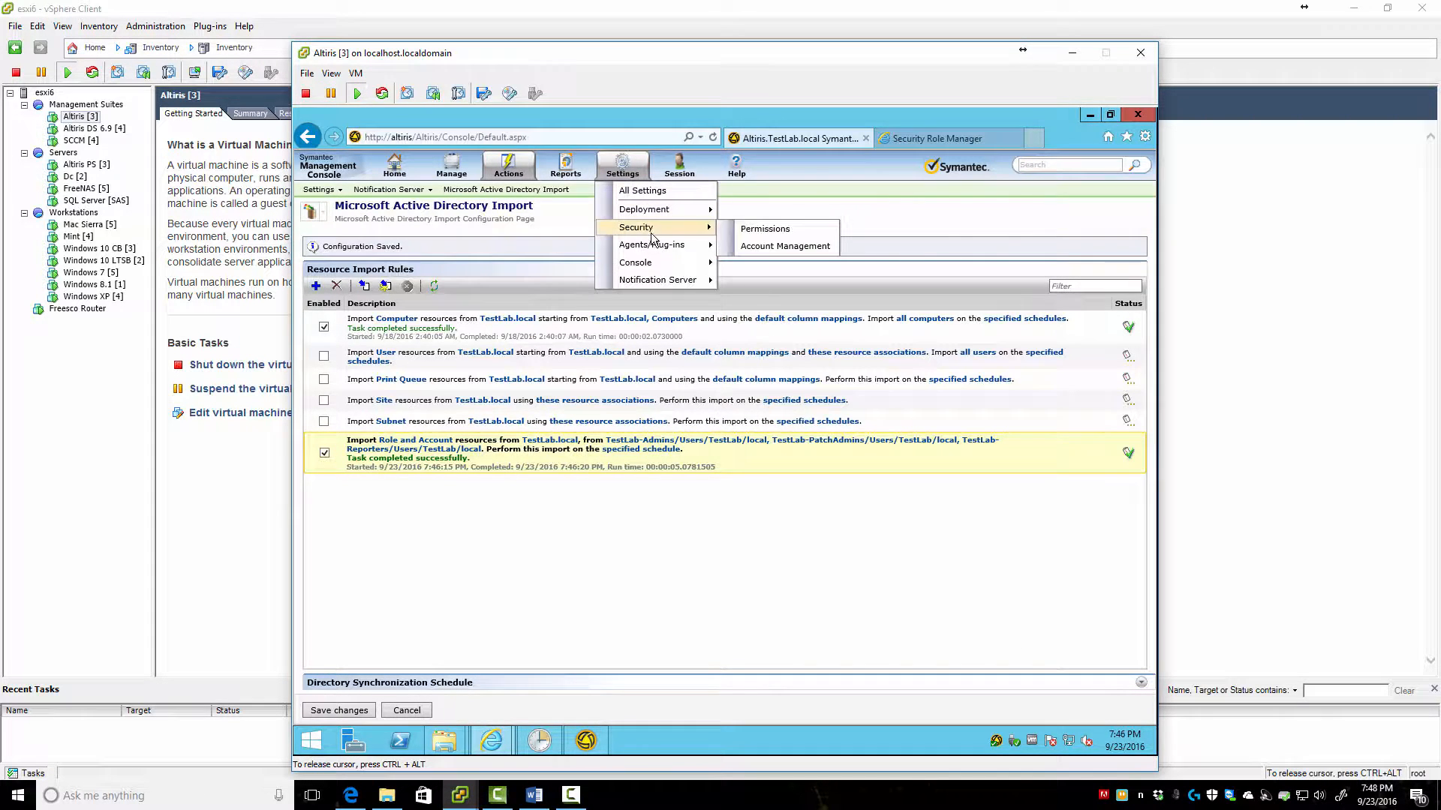
left_click(775, 246)
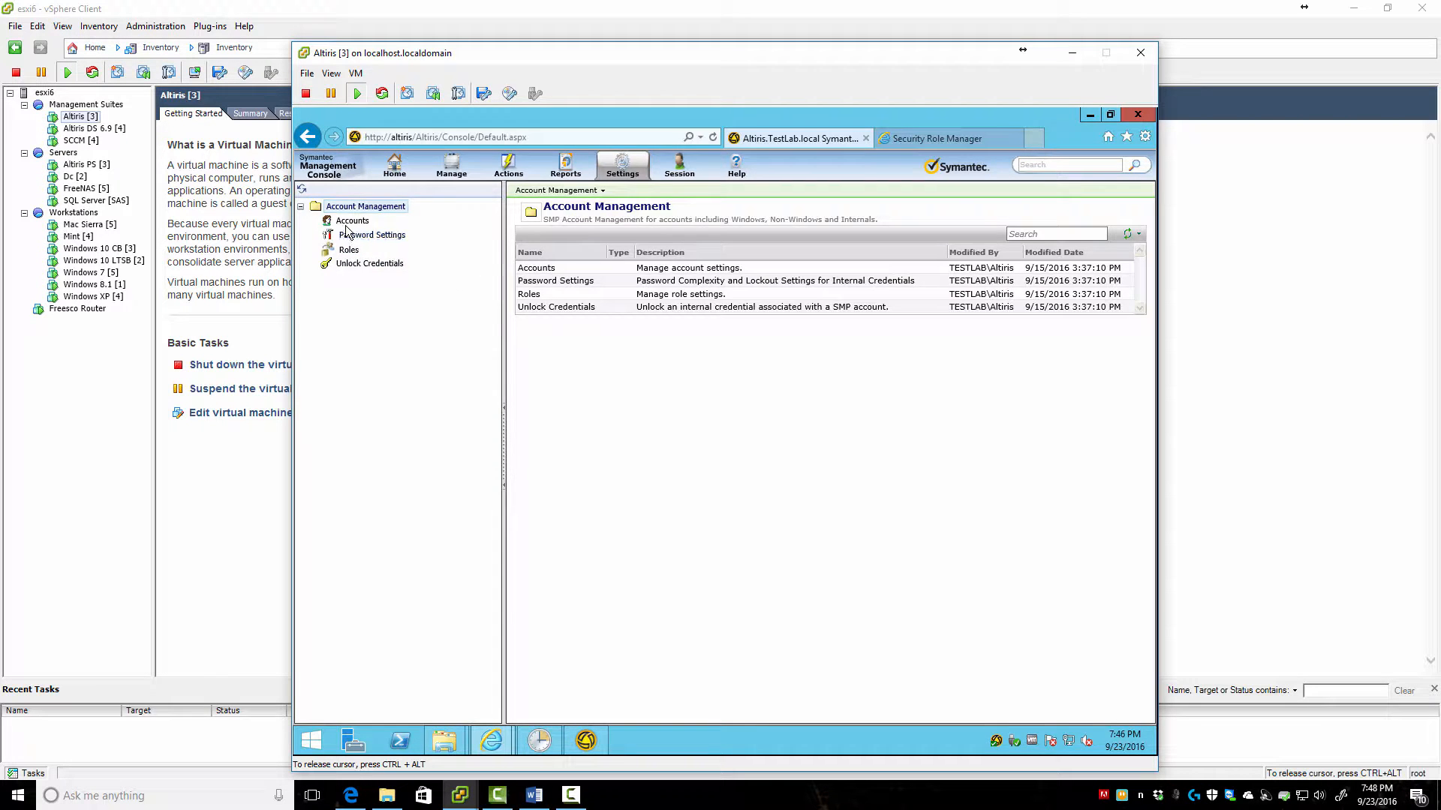
left_click(352, 221)
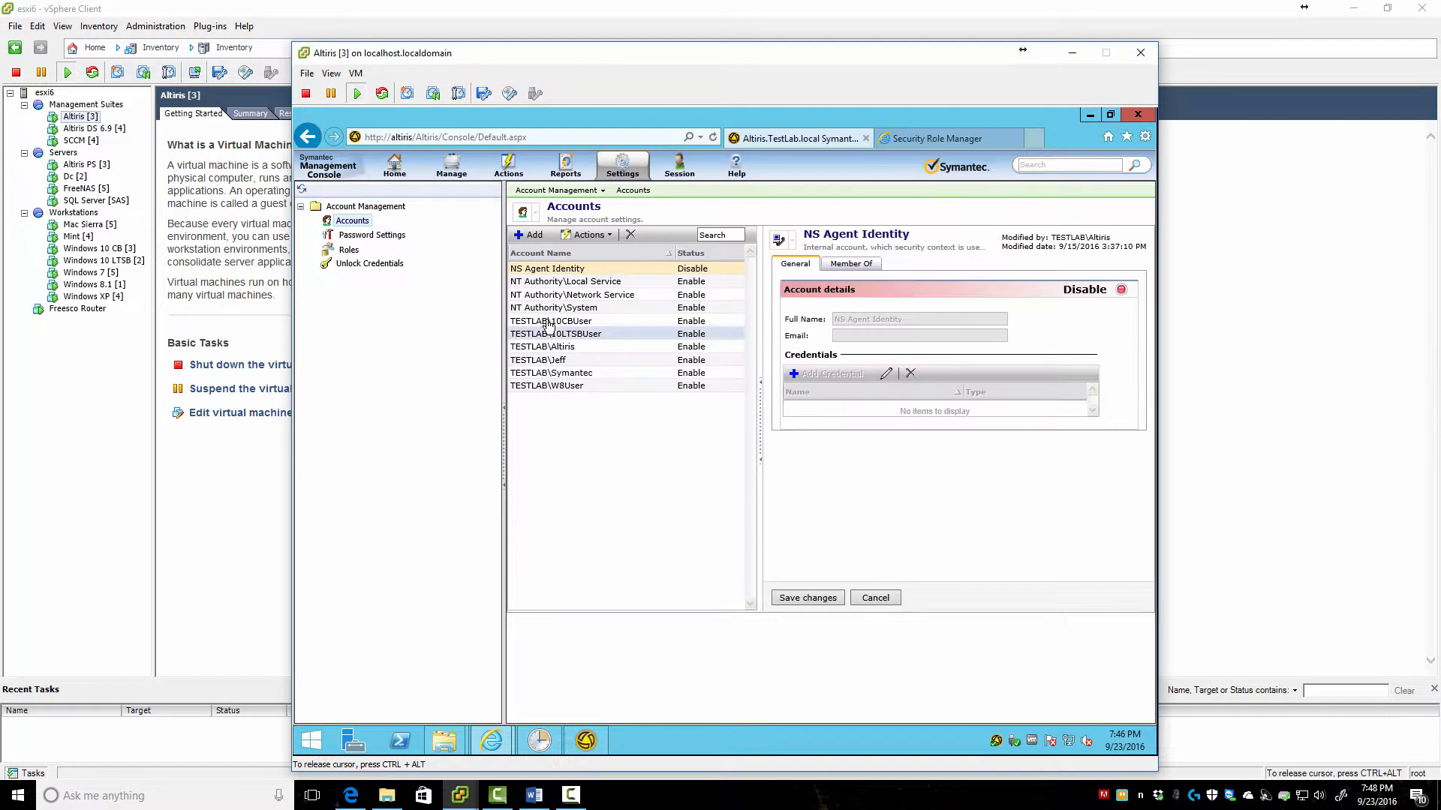
Check the Member Of roles for 10LTSBUser and TESTLAB\Altiris, then open the Roles list
left_click(570, 334)
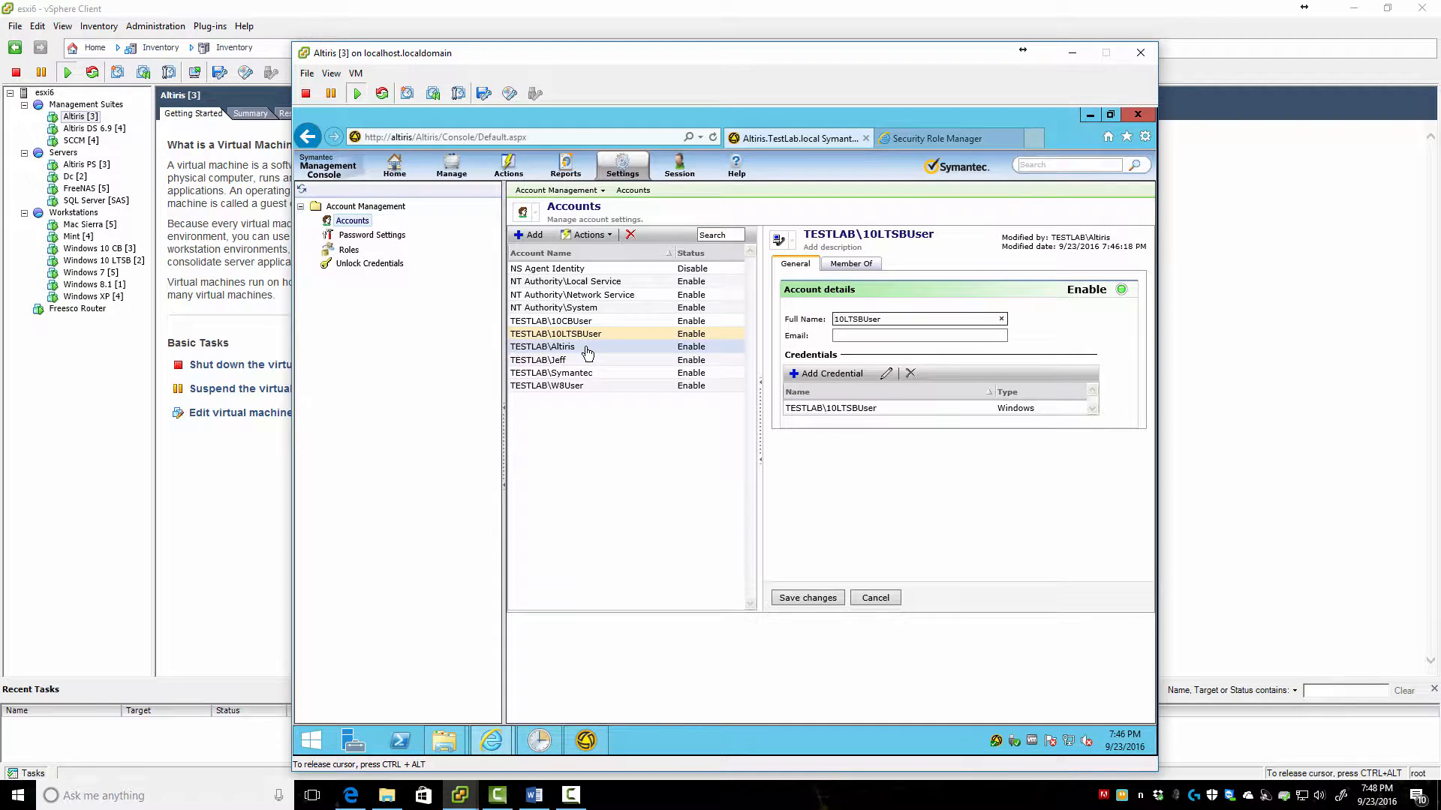
left_click(838, 267)
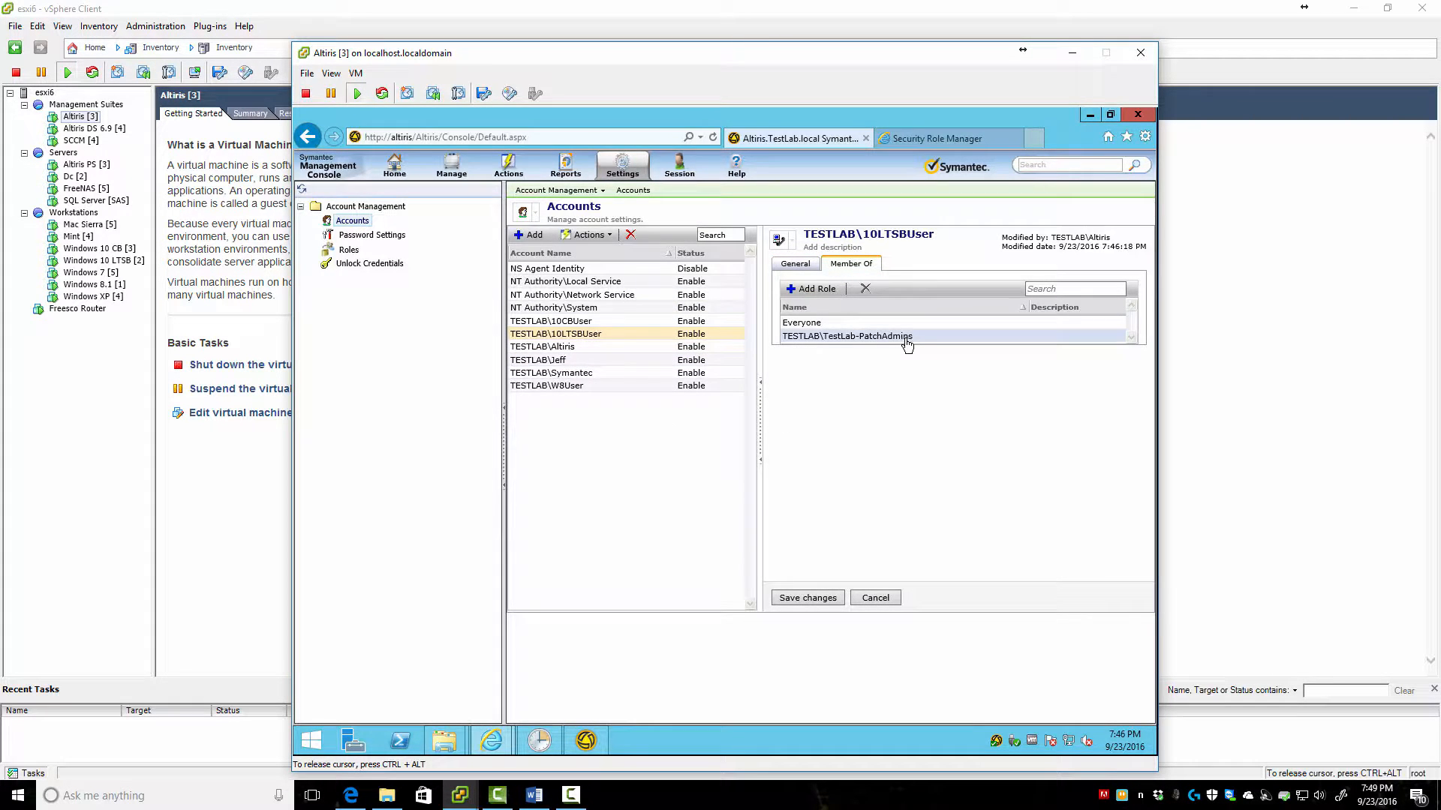
left_click(573, 349)
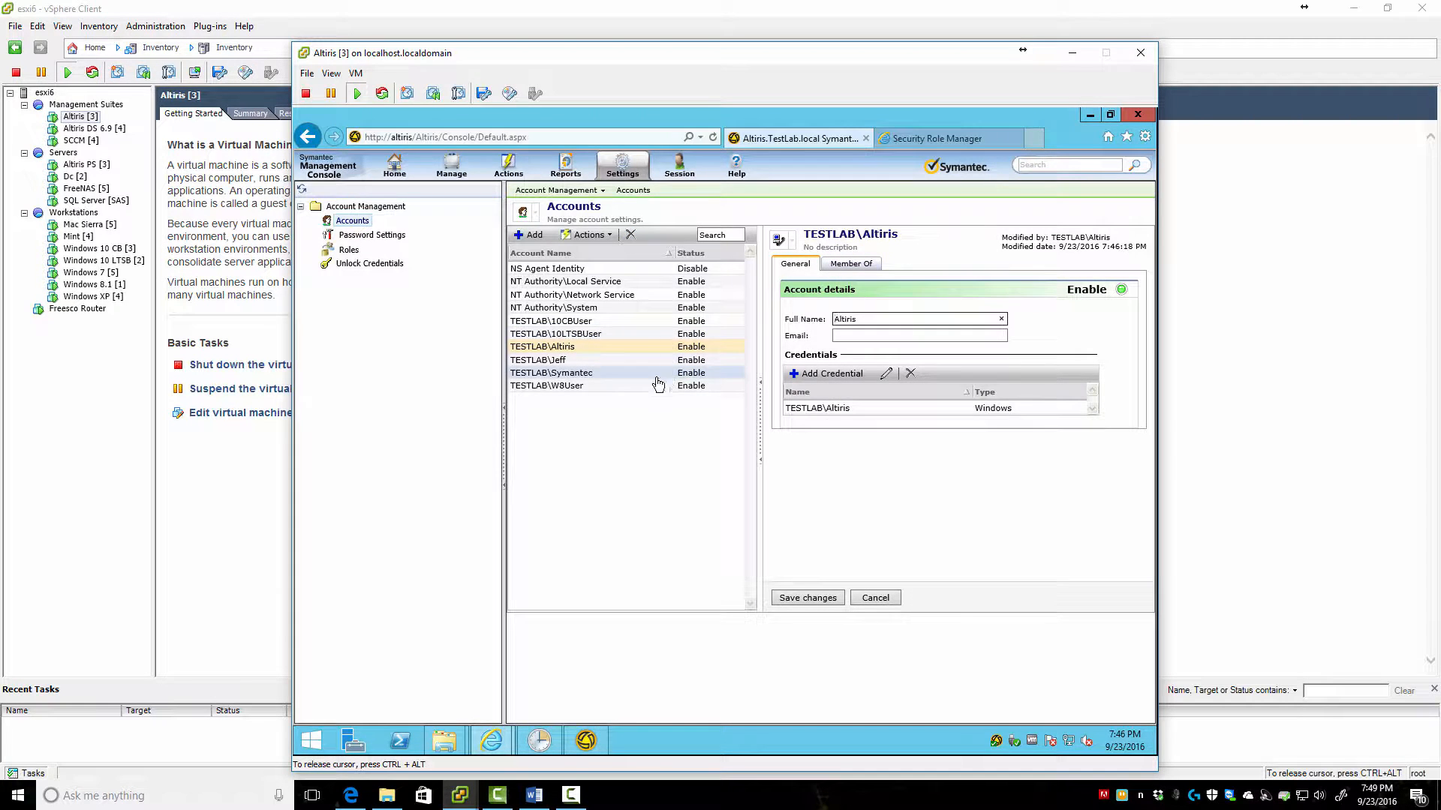
left_click(849, 266)
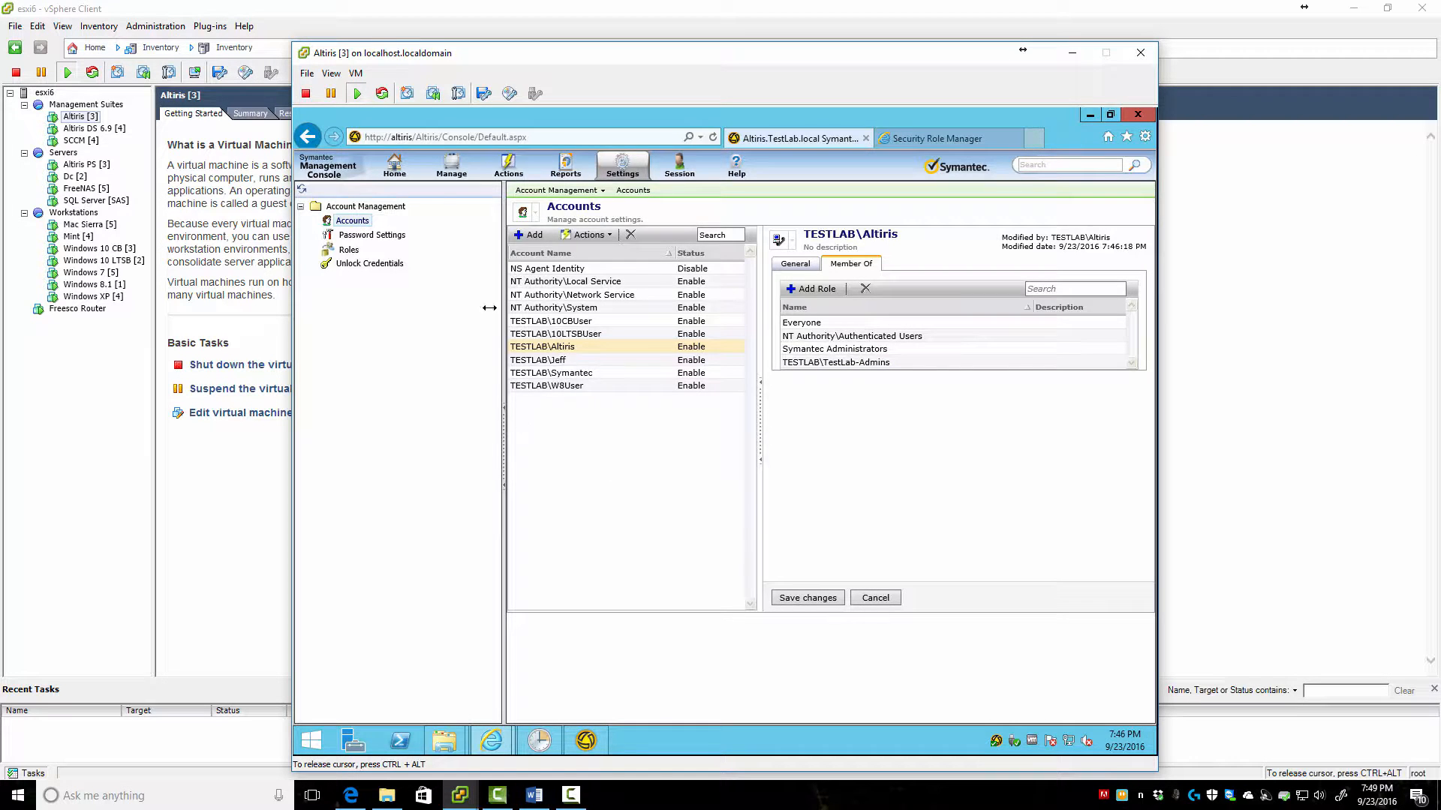
left_click(348, 250)
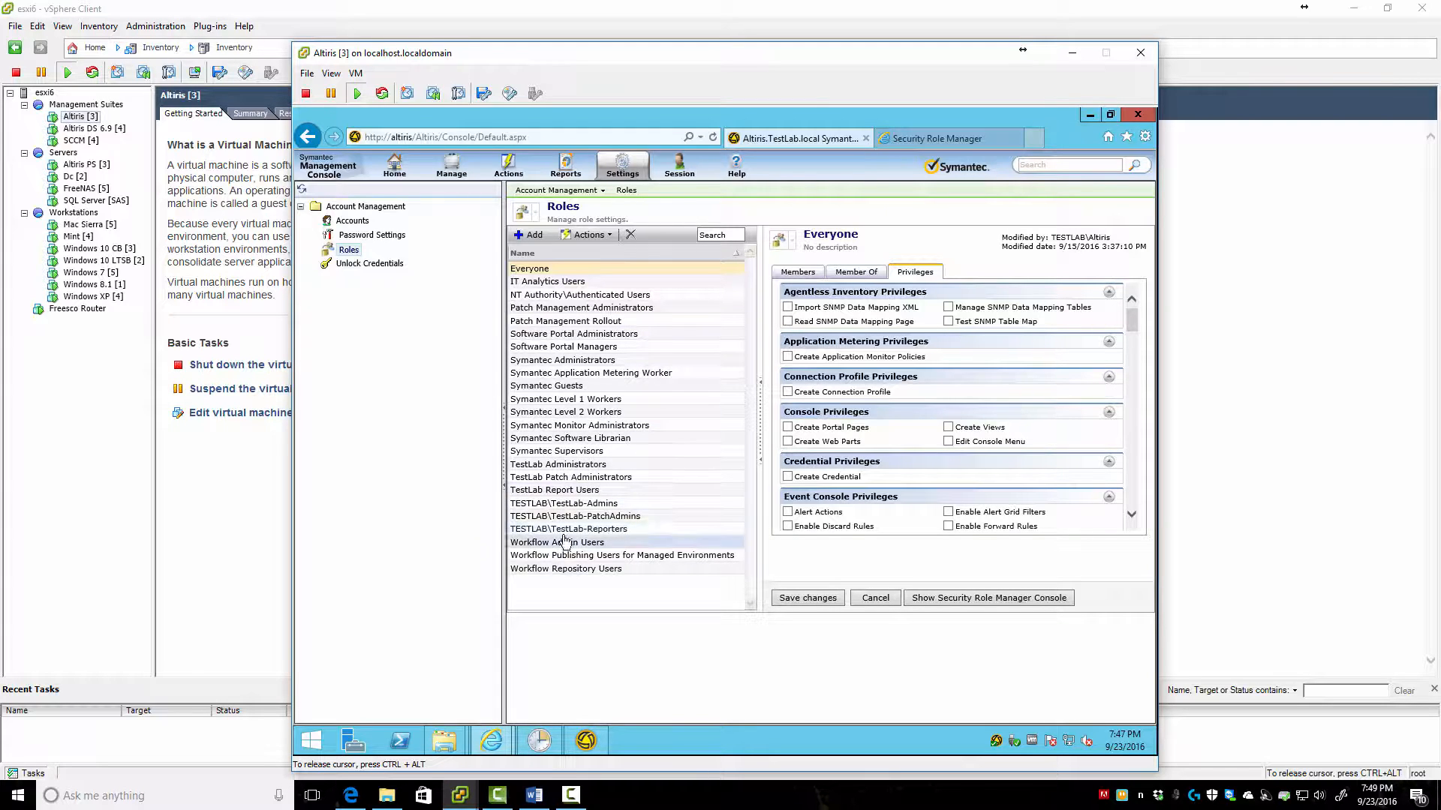
Compare privileges of TestLab Administrators, TestLab-Admins and TestLab-PatchAdmins, then view TestLab-Admins' memberships
left_click(553, 465)
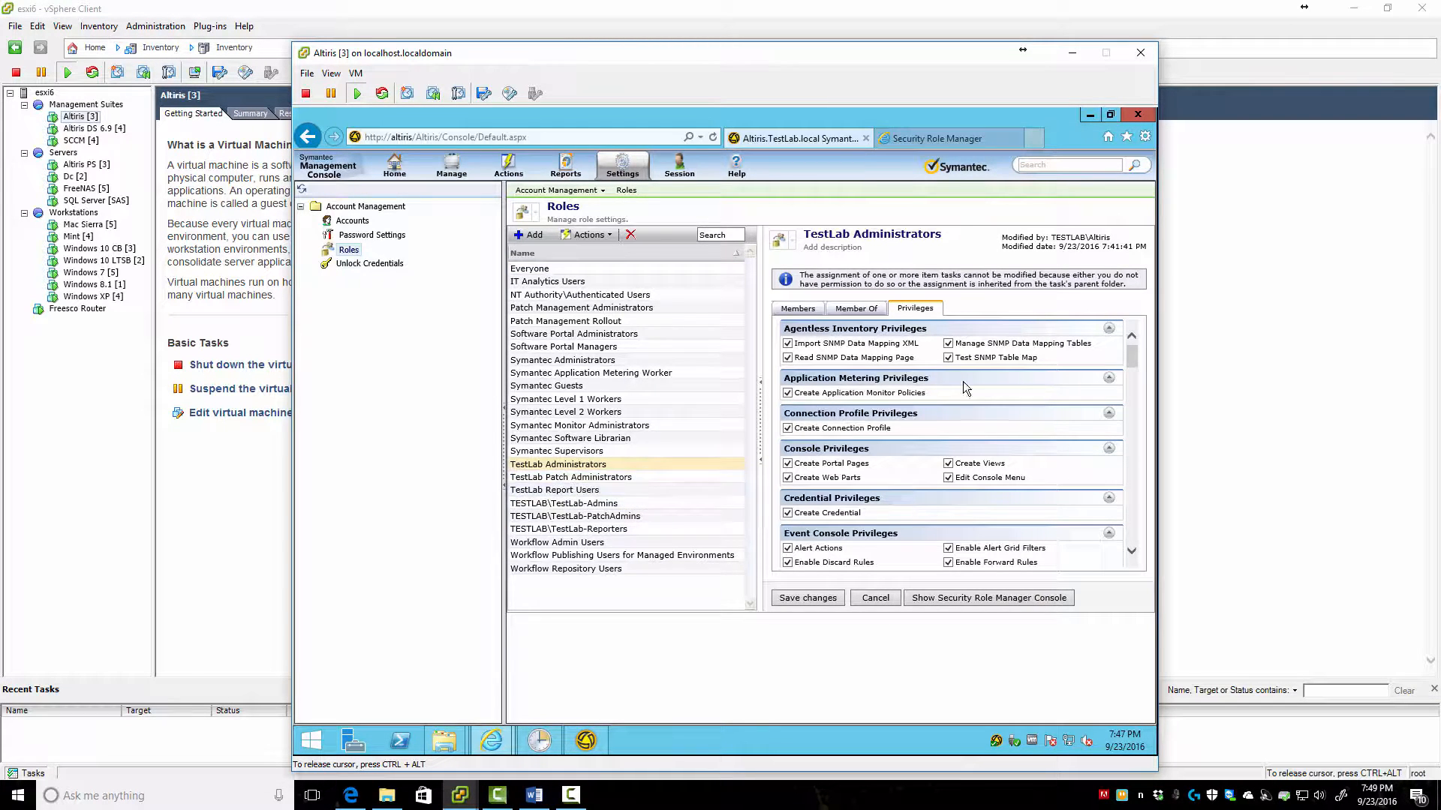
left_click(559, 505)
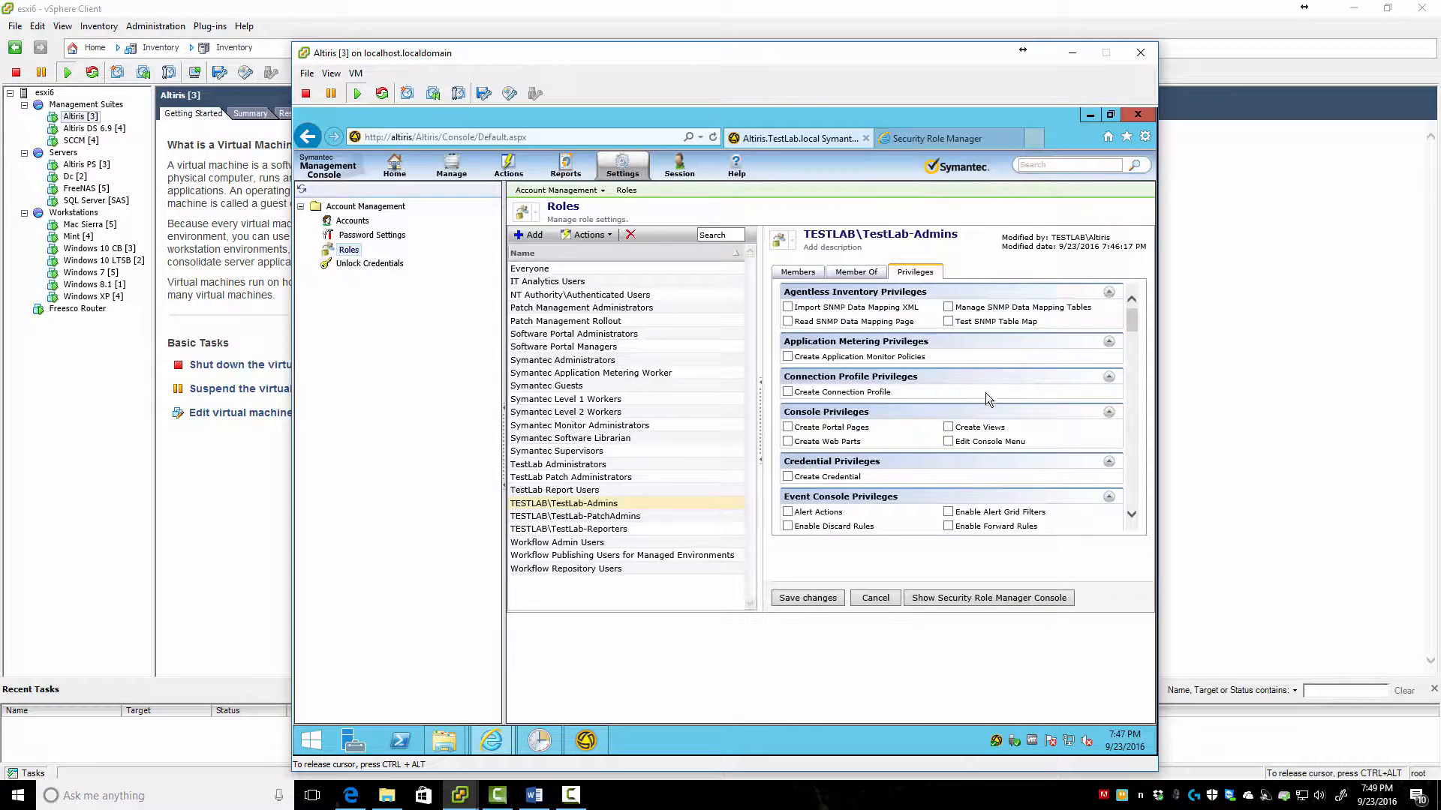
scroll(988, 459, "down", 12)
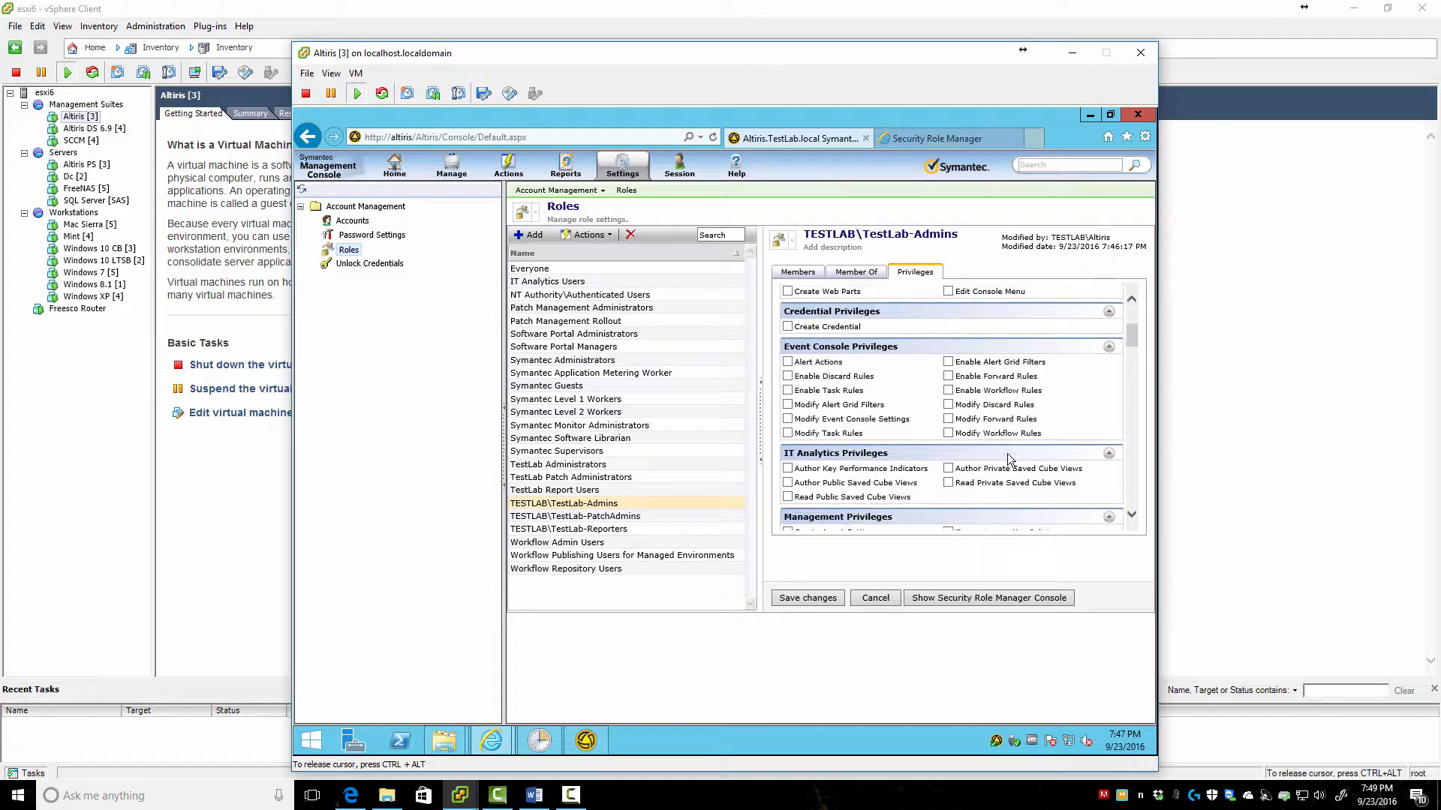
scroll(988, 453, "down", 10)
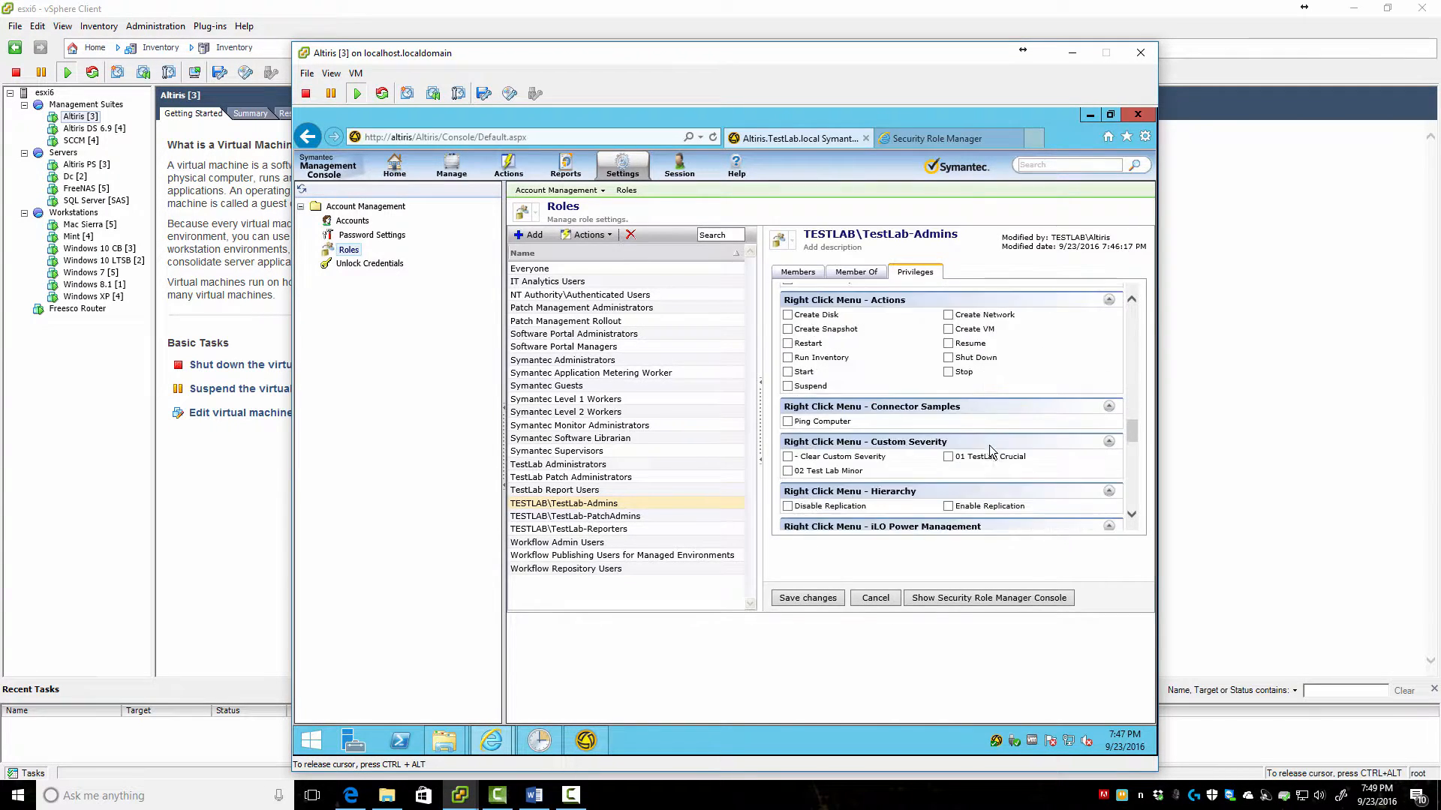
left_click(543, 517)
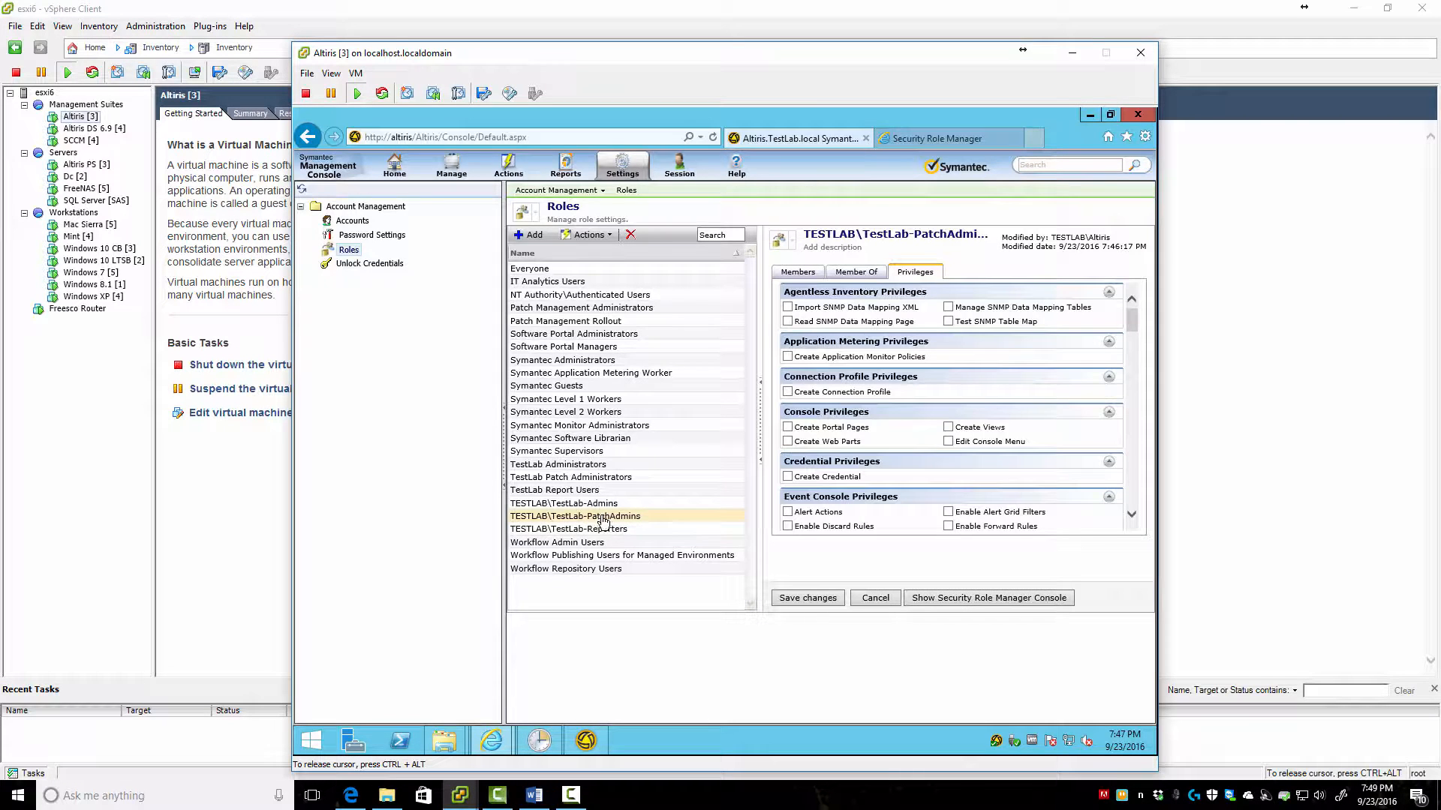
left_click(574, 503)
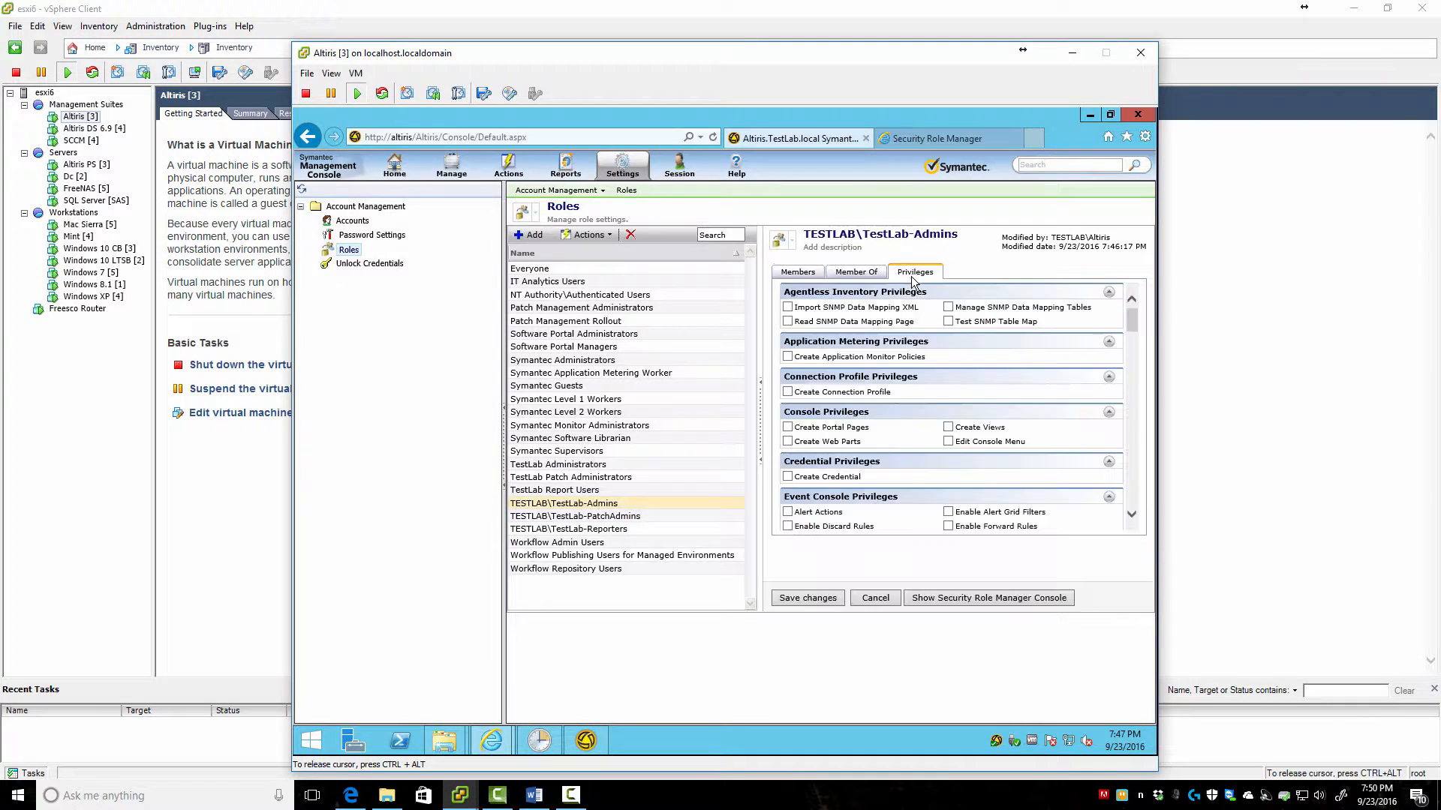
left_click(856, 272)
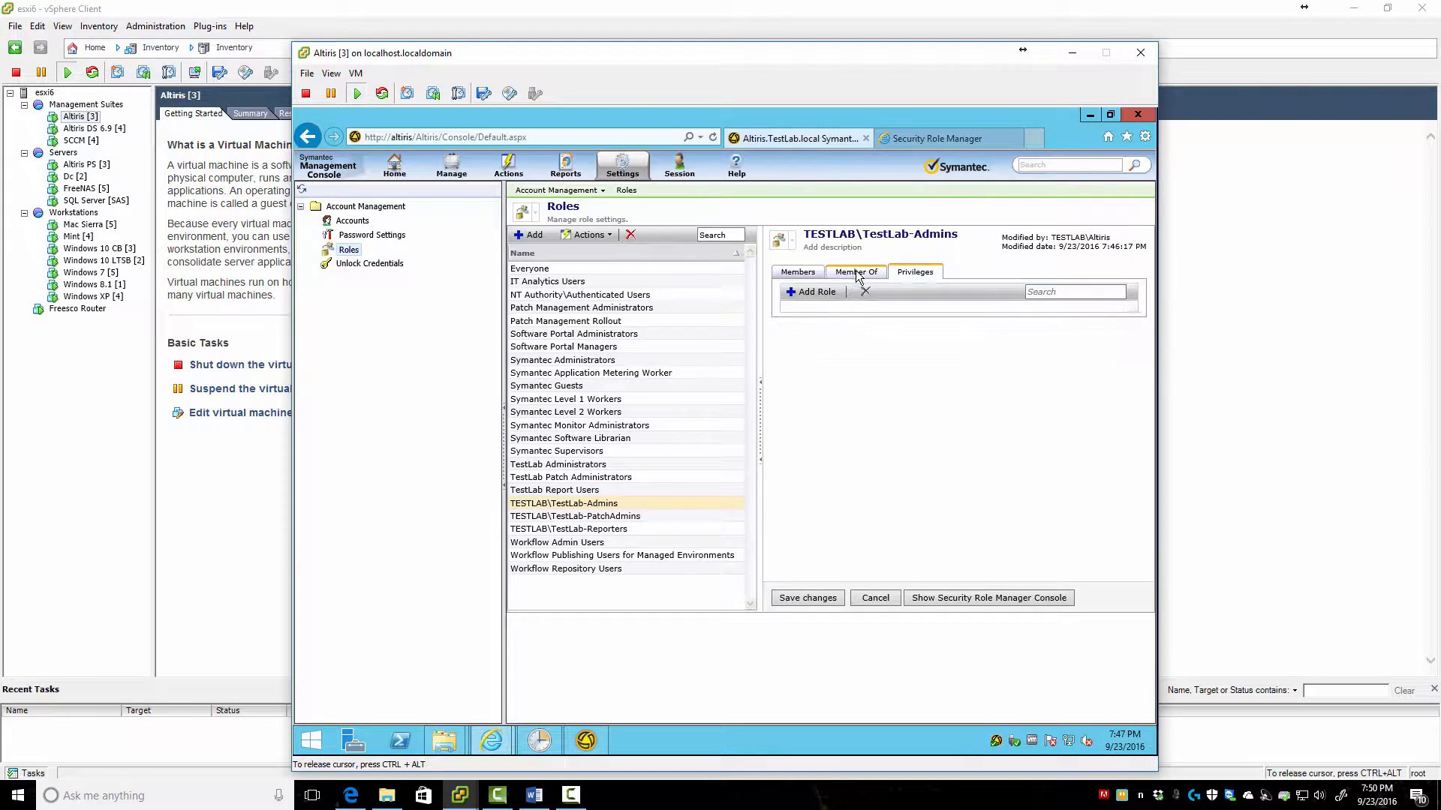
Make TESTLAB\TestLab-Admins a member of TestLab Administrators and save
left_click(822, 292)
left_click(942, 349)
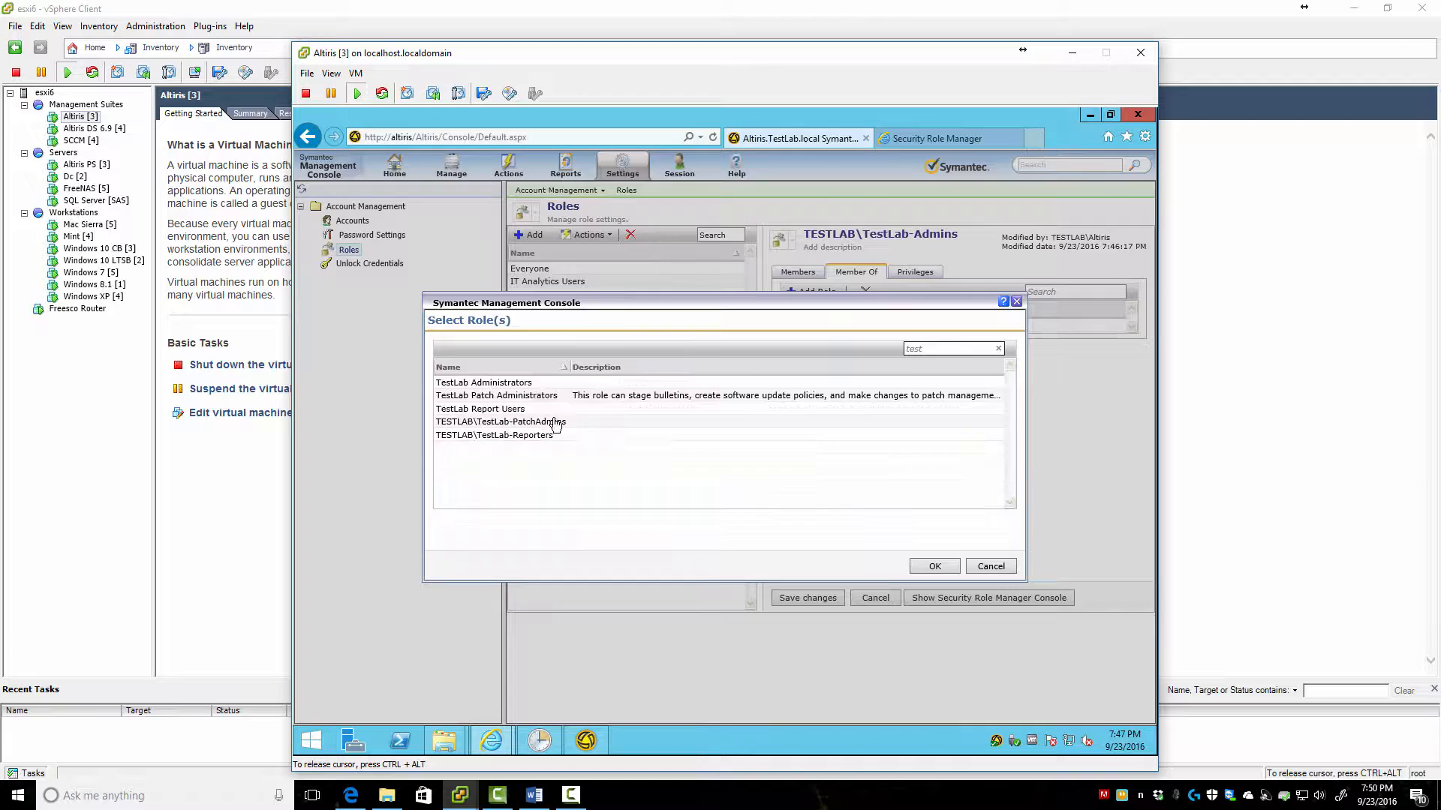
left_click(495, 383)
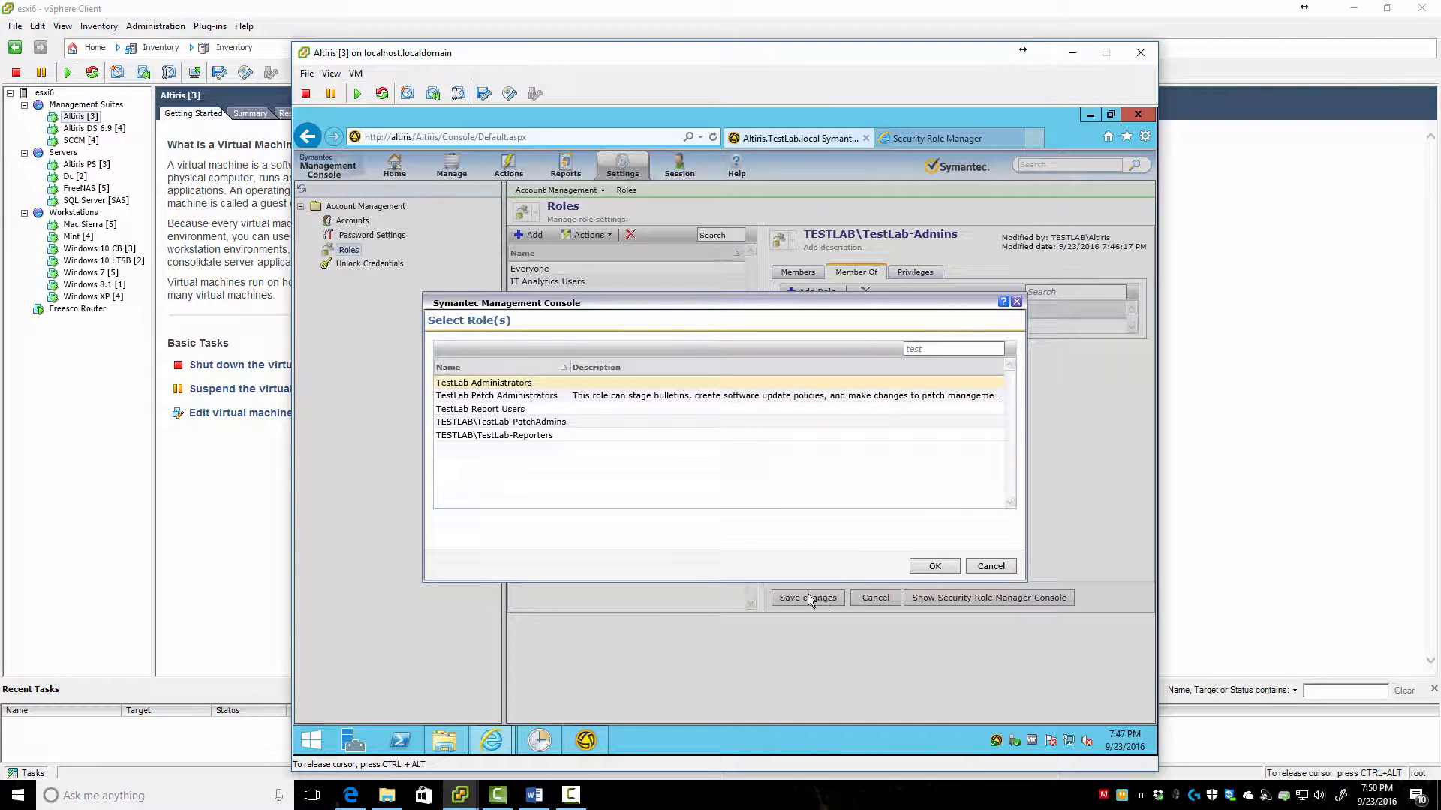
left_click(932, 567)
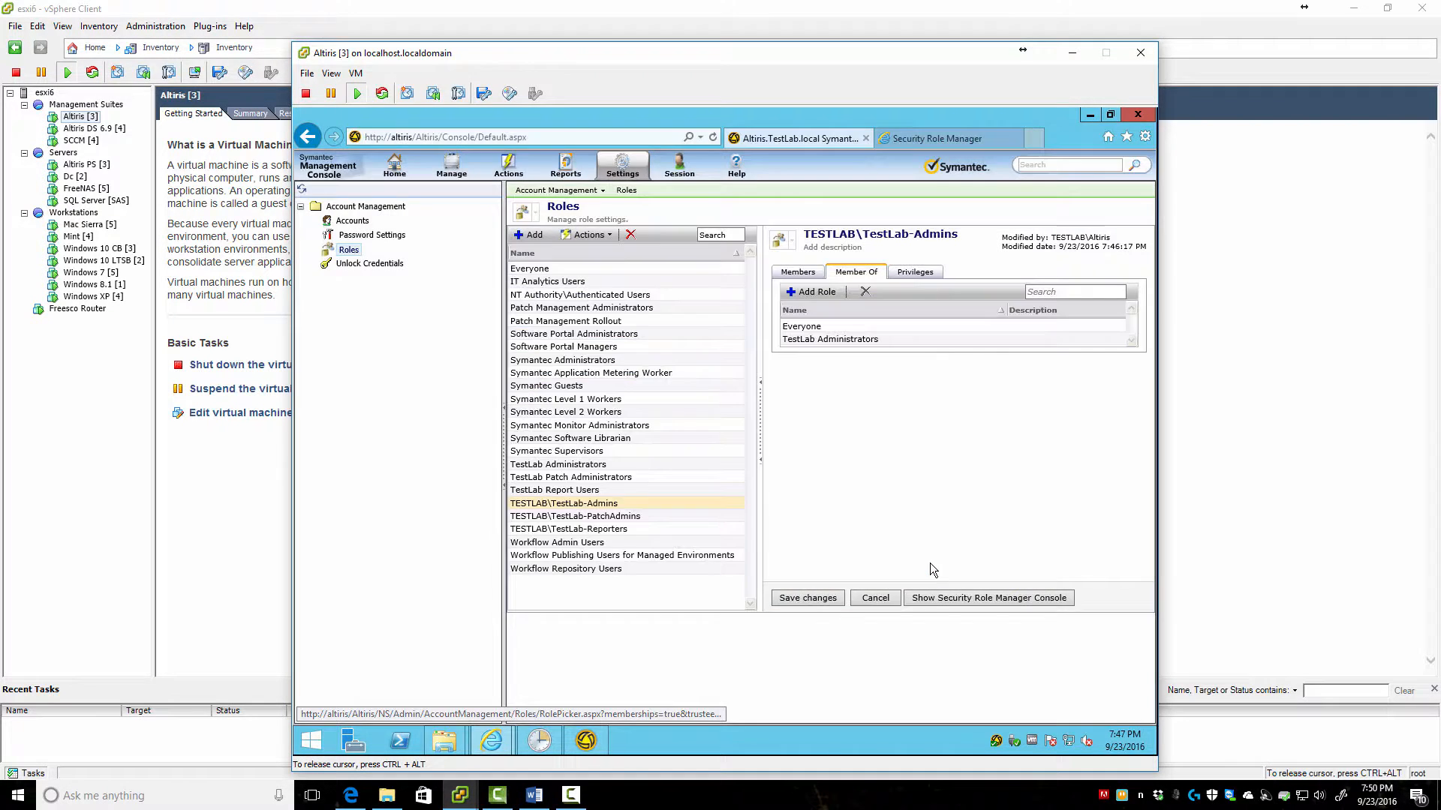
left_click(813, 598)
Make TESTLAB\TestLab-PatchAdmins a member of TestLab Patch Administrators and save
left_click(622, 516)
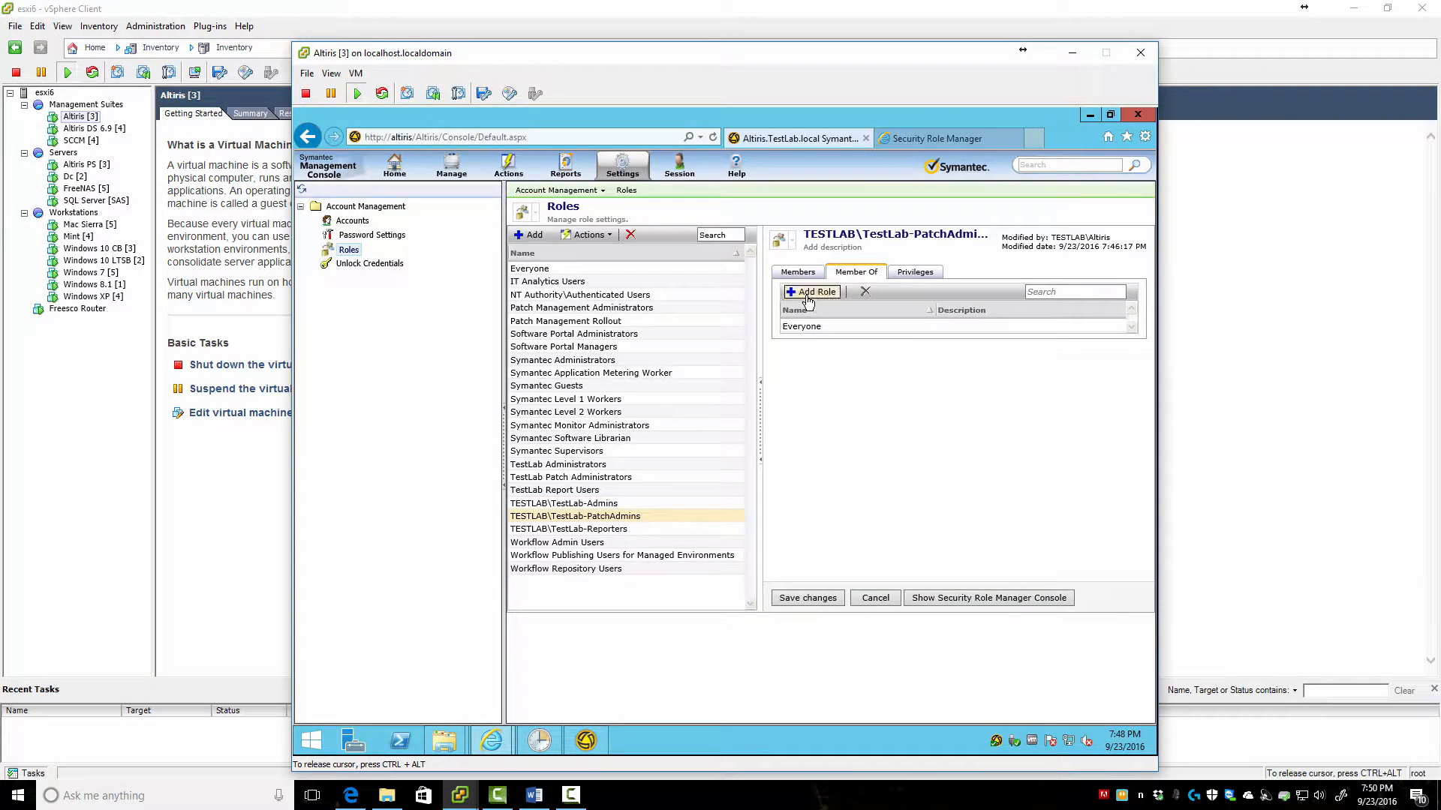
left_click(807, 298)
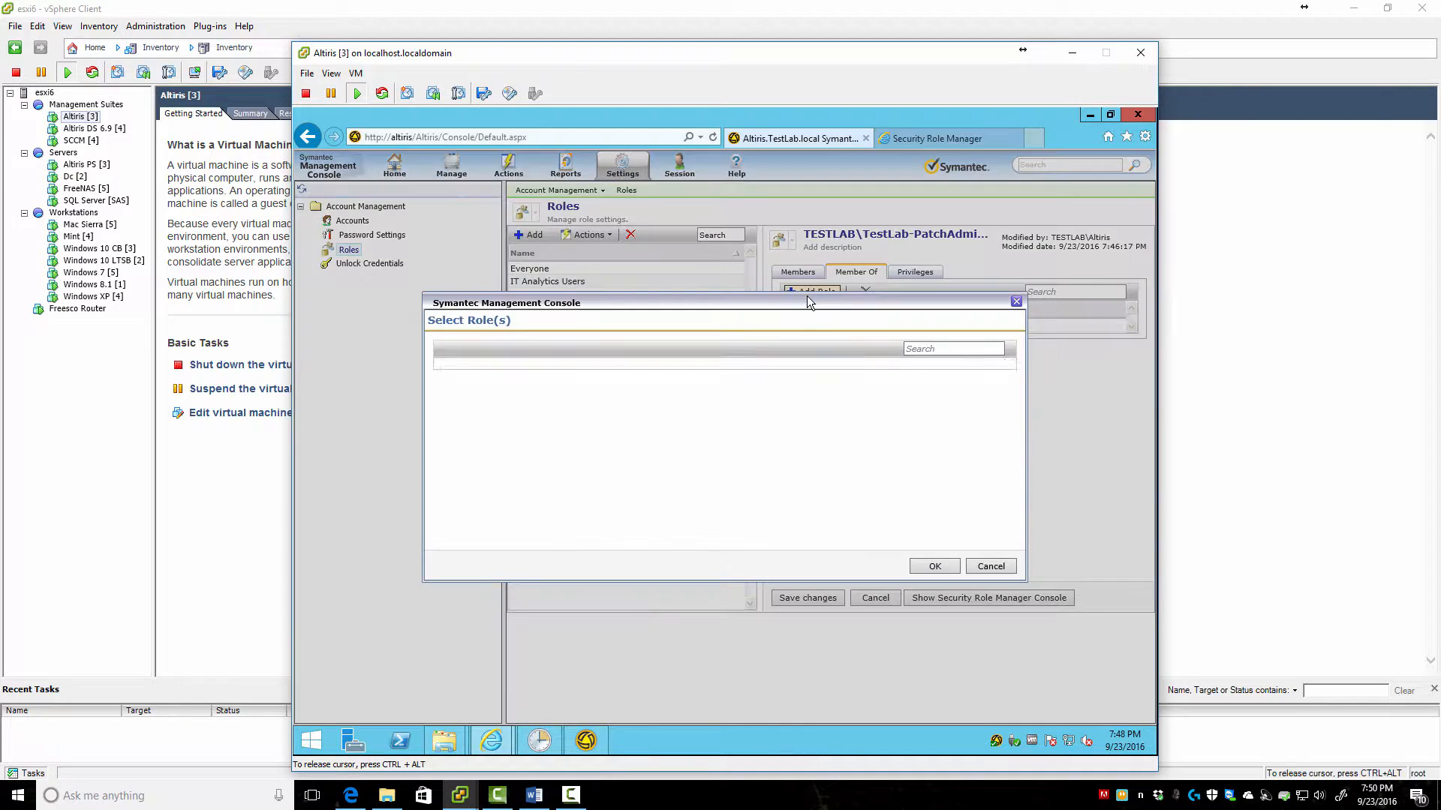
left_click(950, 349)
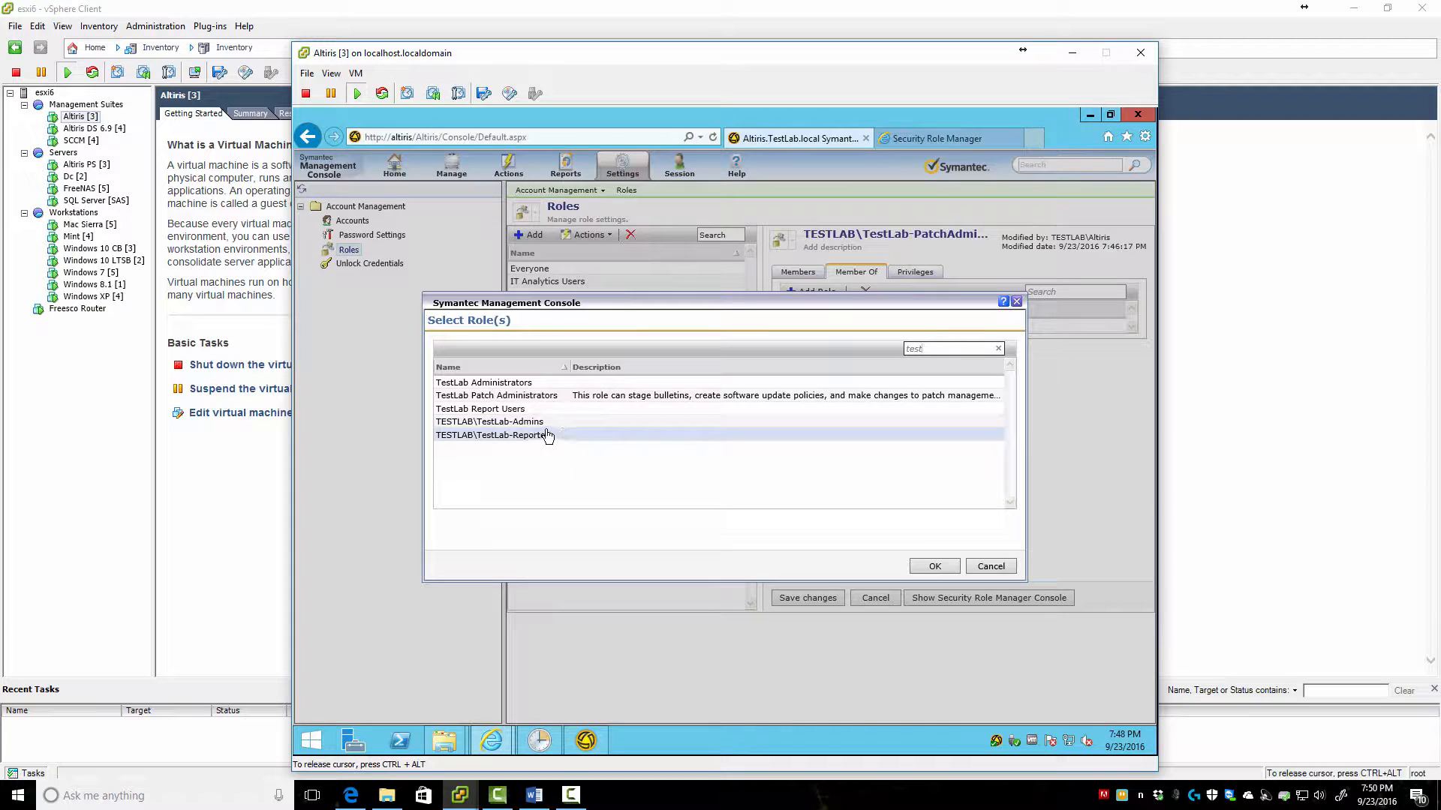
left_click(531, 396)
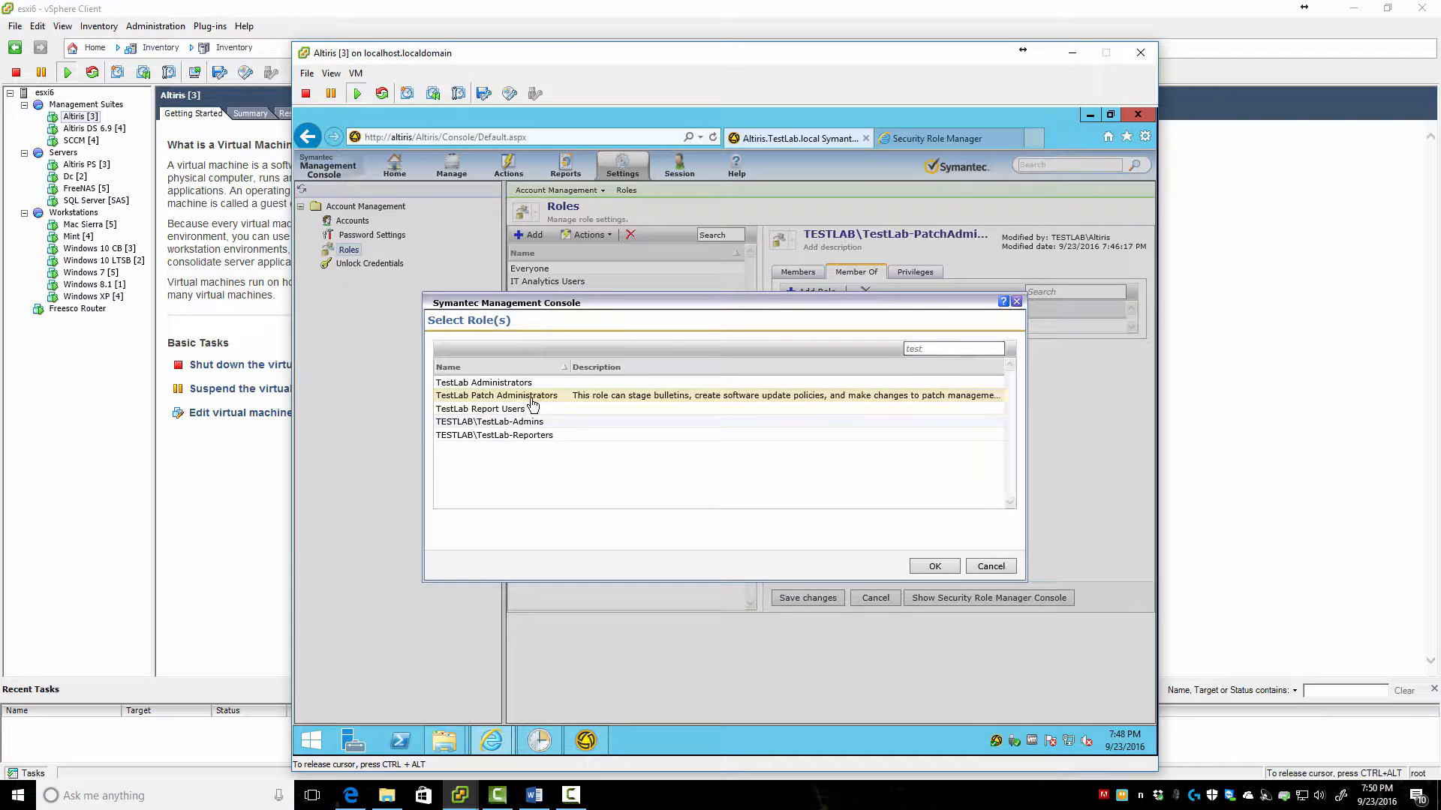
left_click(927, 568)
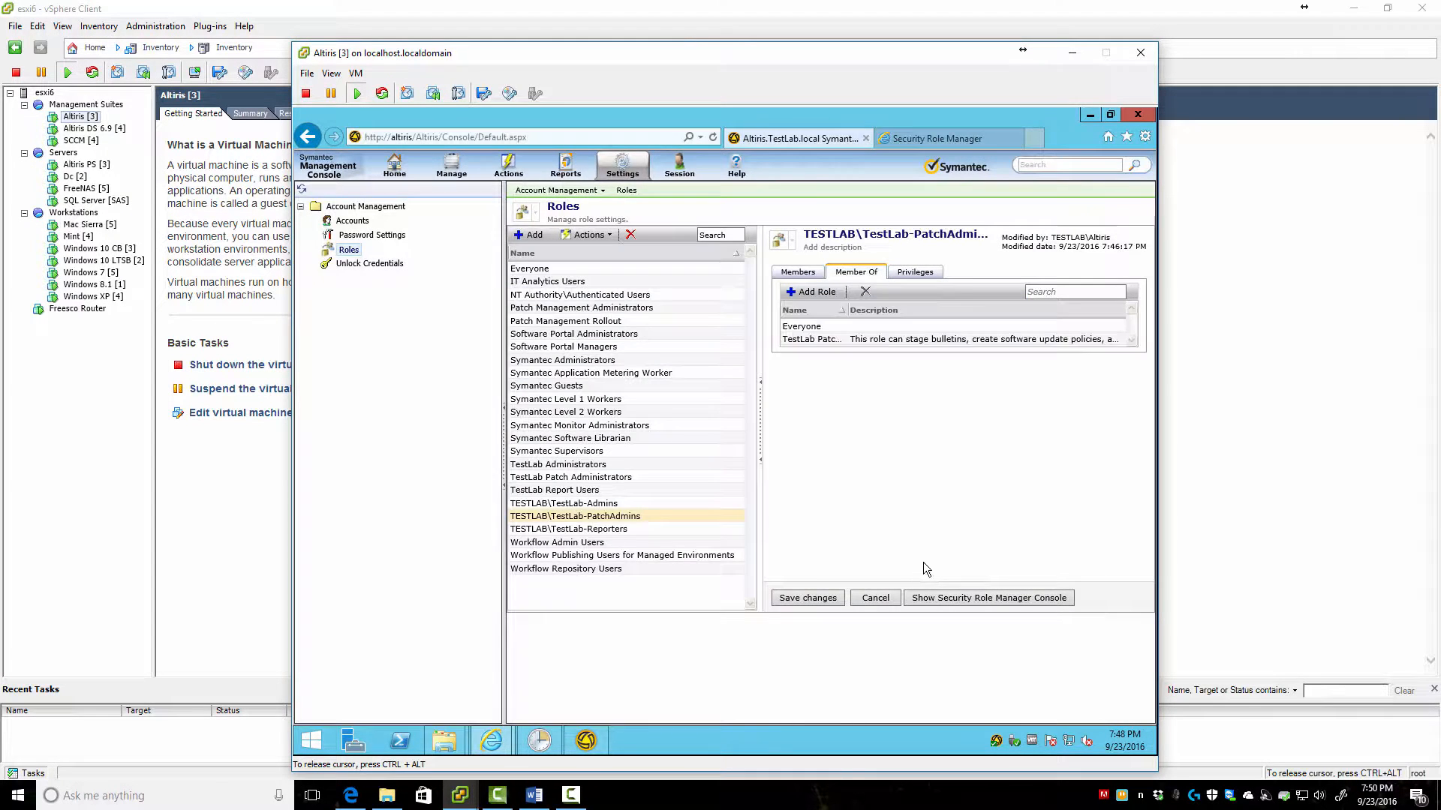
left_click(801, 600)
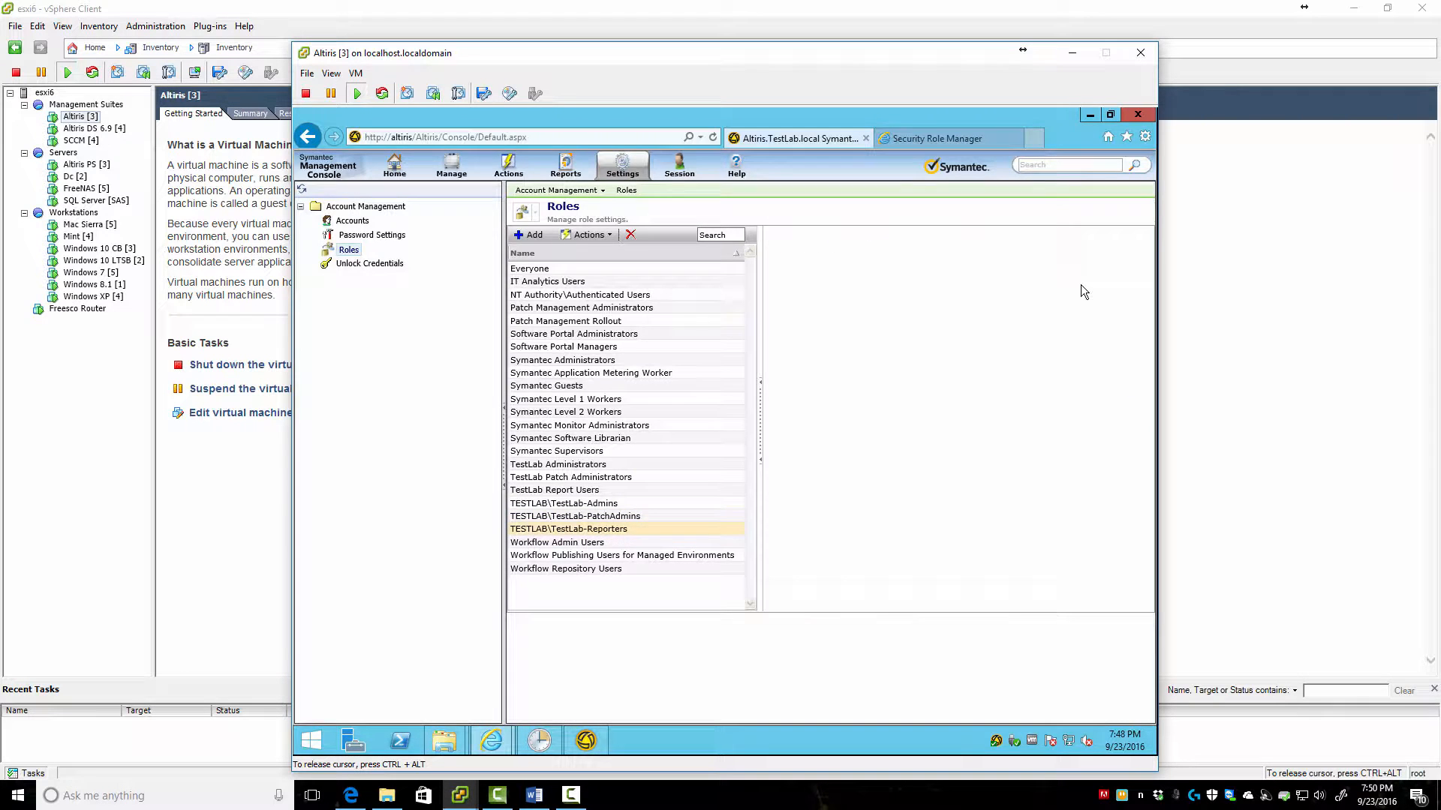
Add TESTLAB\TestLab-Reporters to the TestLab Report Users role and save
left_click(800, 293)
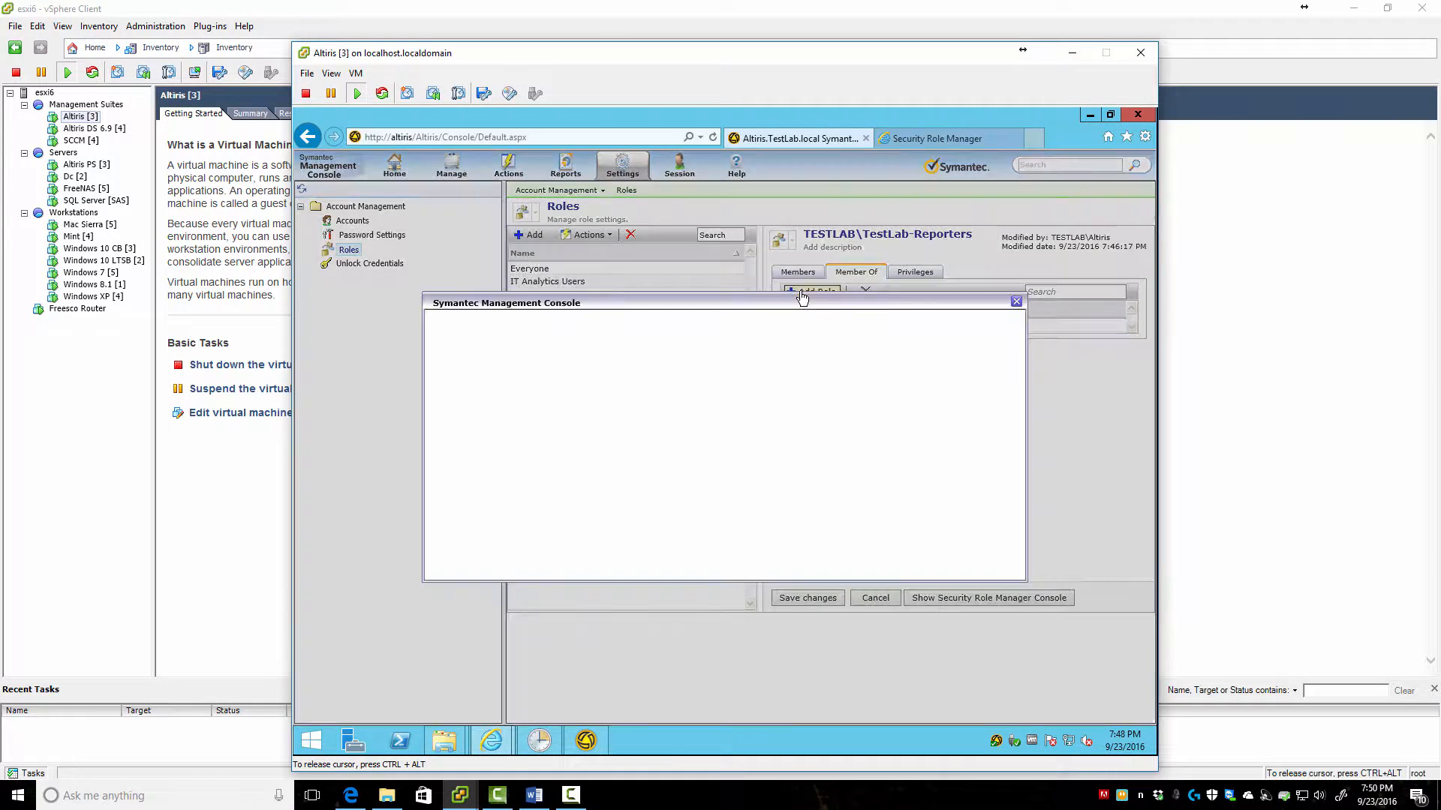
scroll(525, 451, "down", 5)
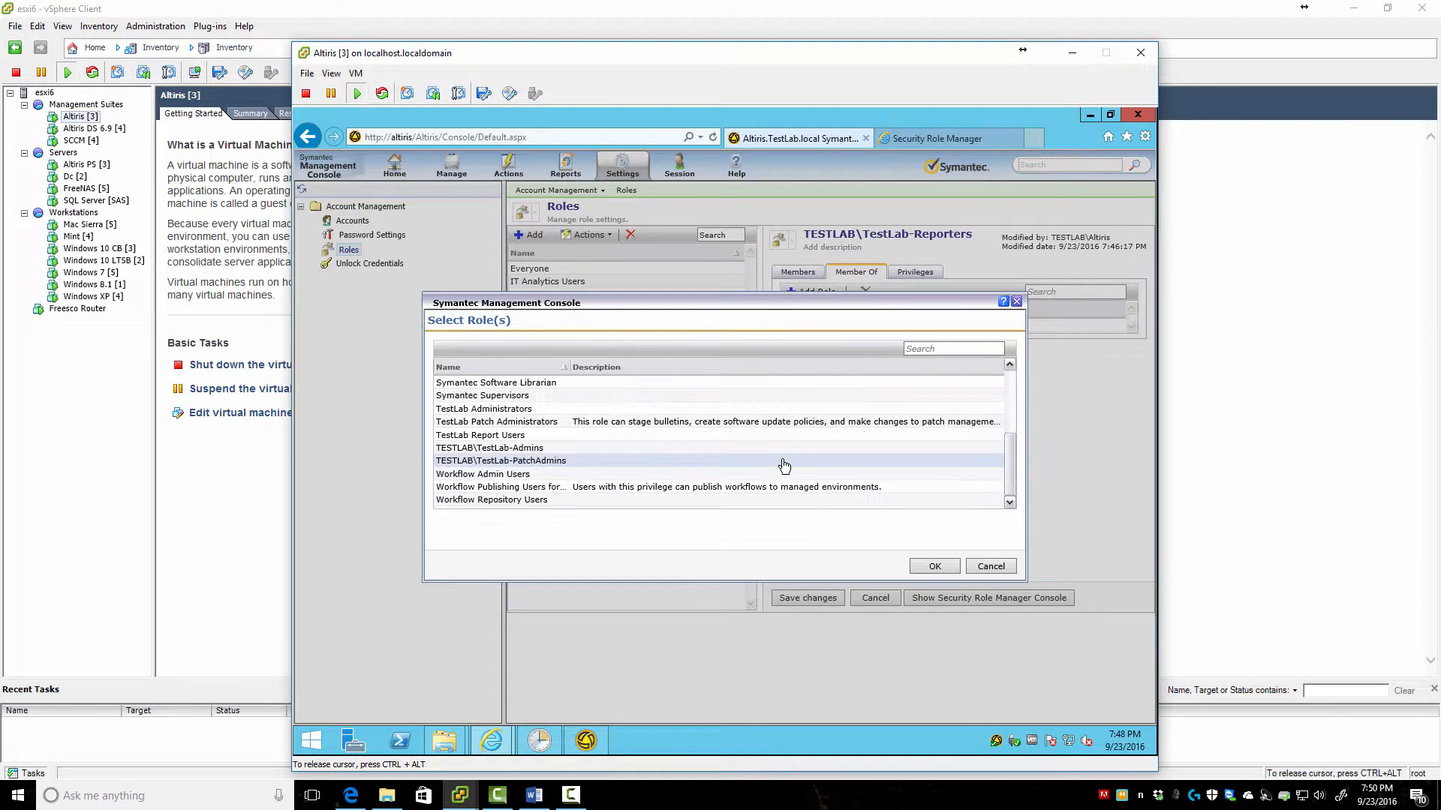
left_click(478, 435)
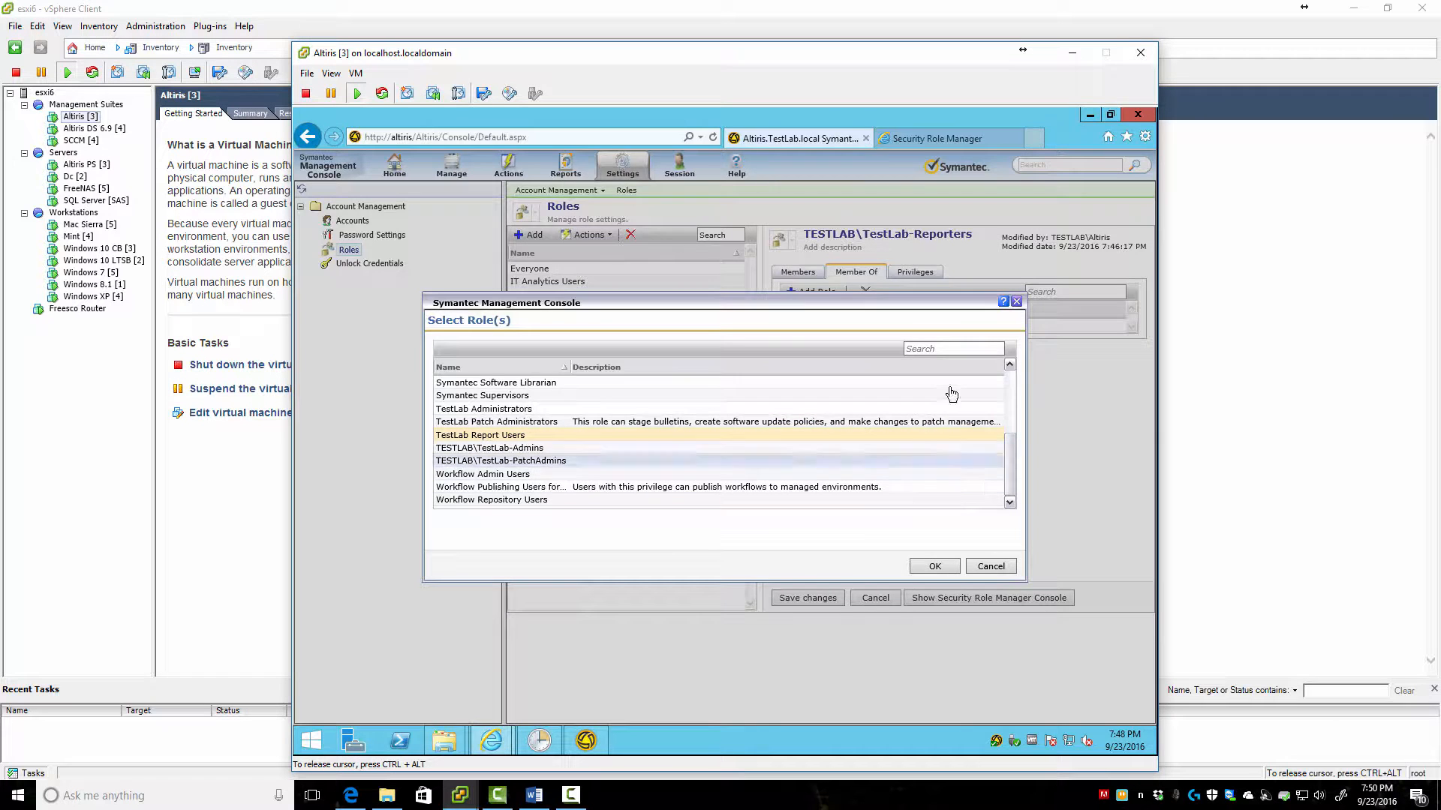
left_click(931, 566)
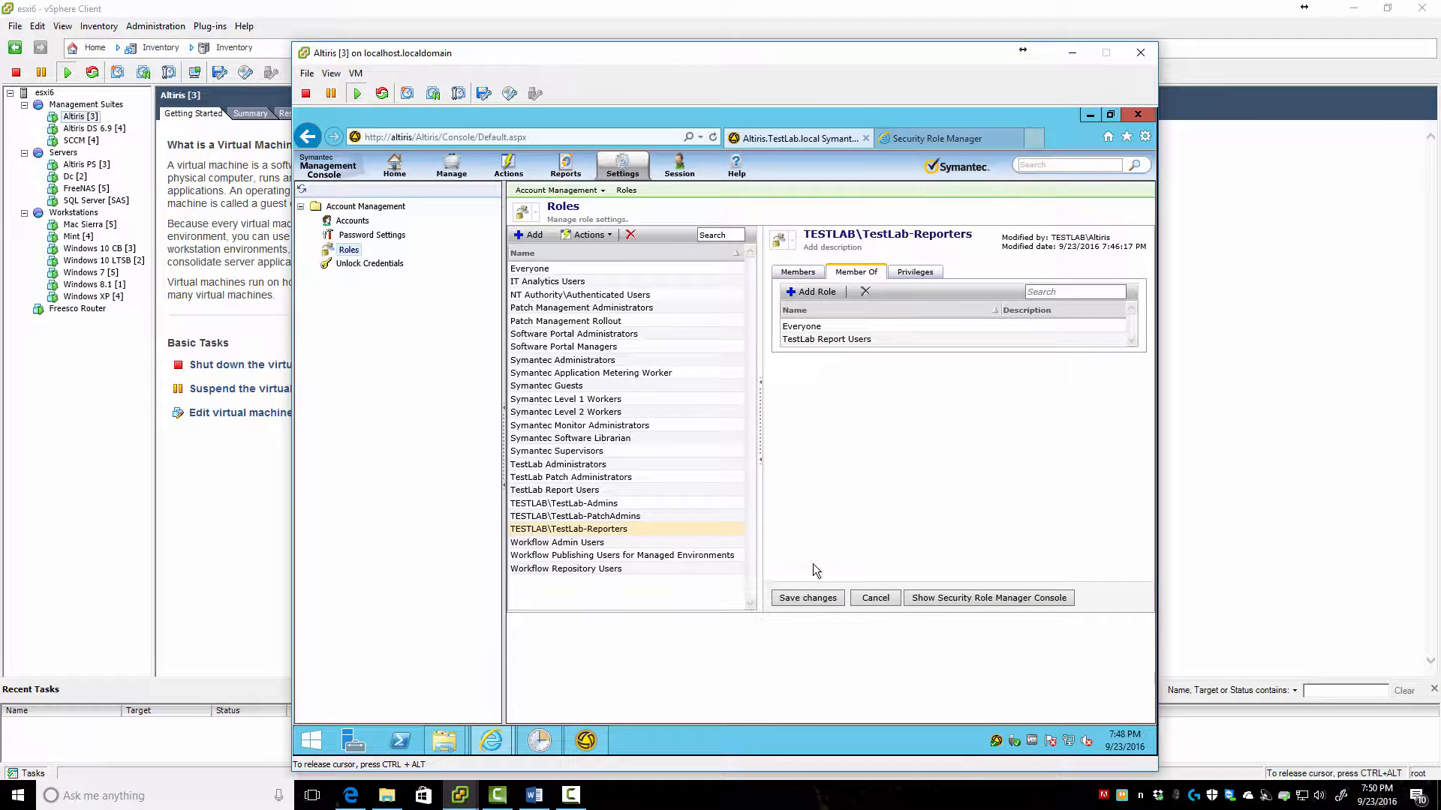
left_click(801, 599)
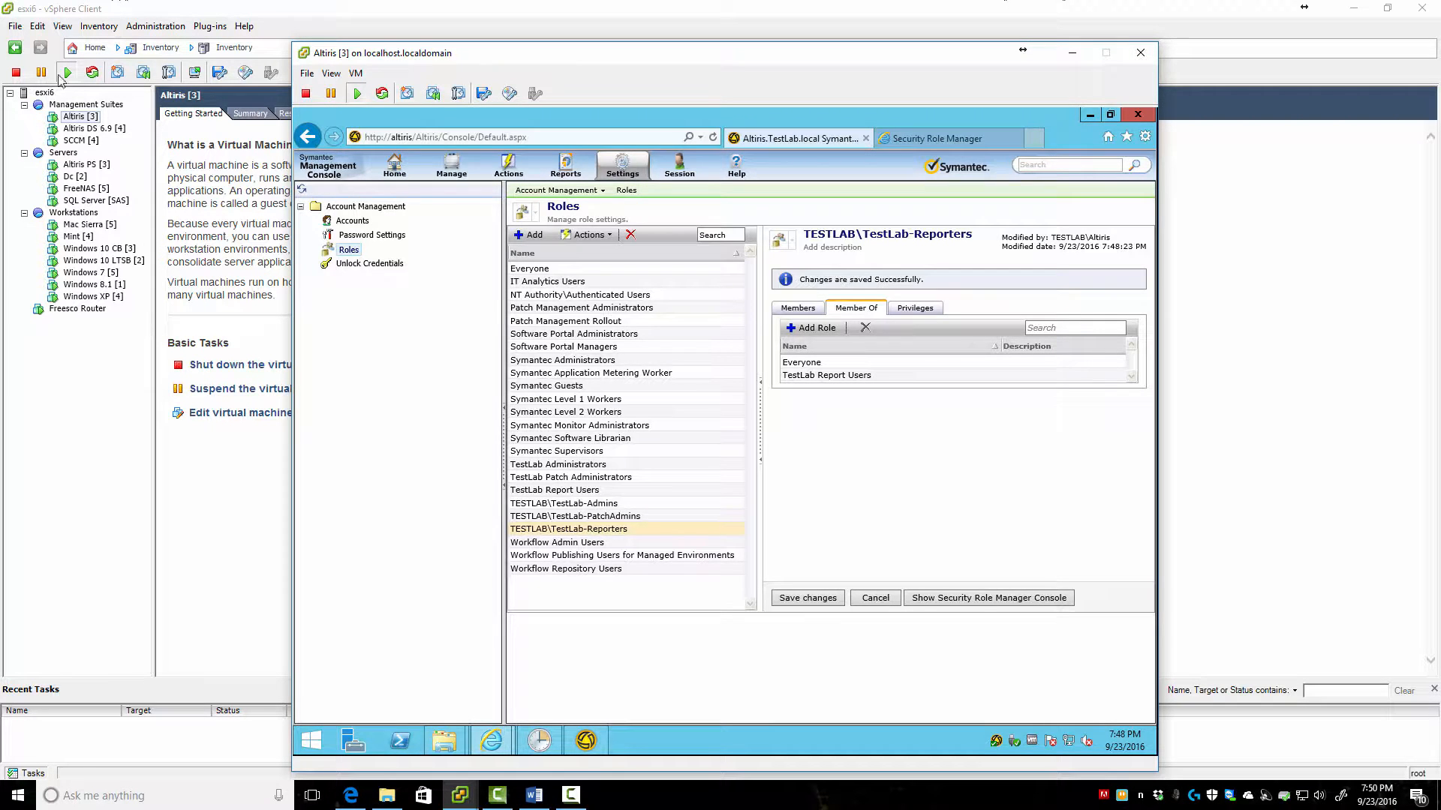
Open the Windows 8.1 VM console and sign in with the domain test user's password
double_click(69, 286)
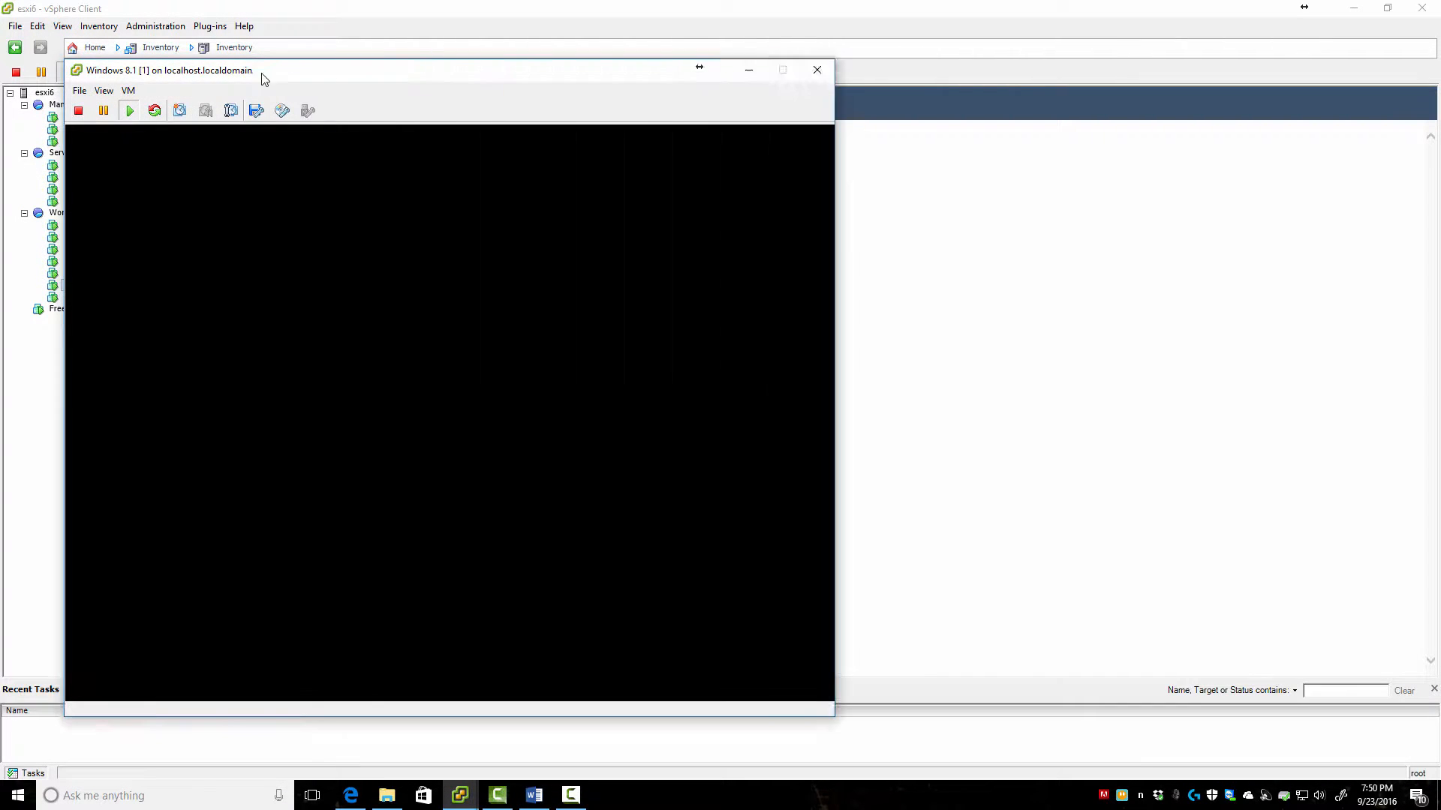
left_click_drag(262, 74, 544, 87)
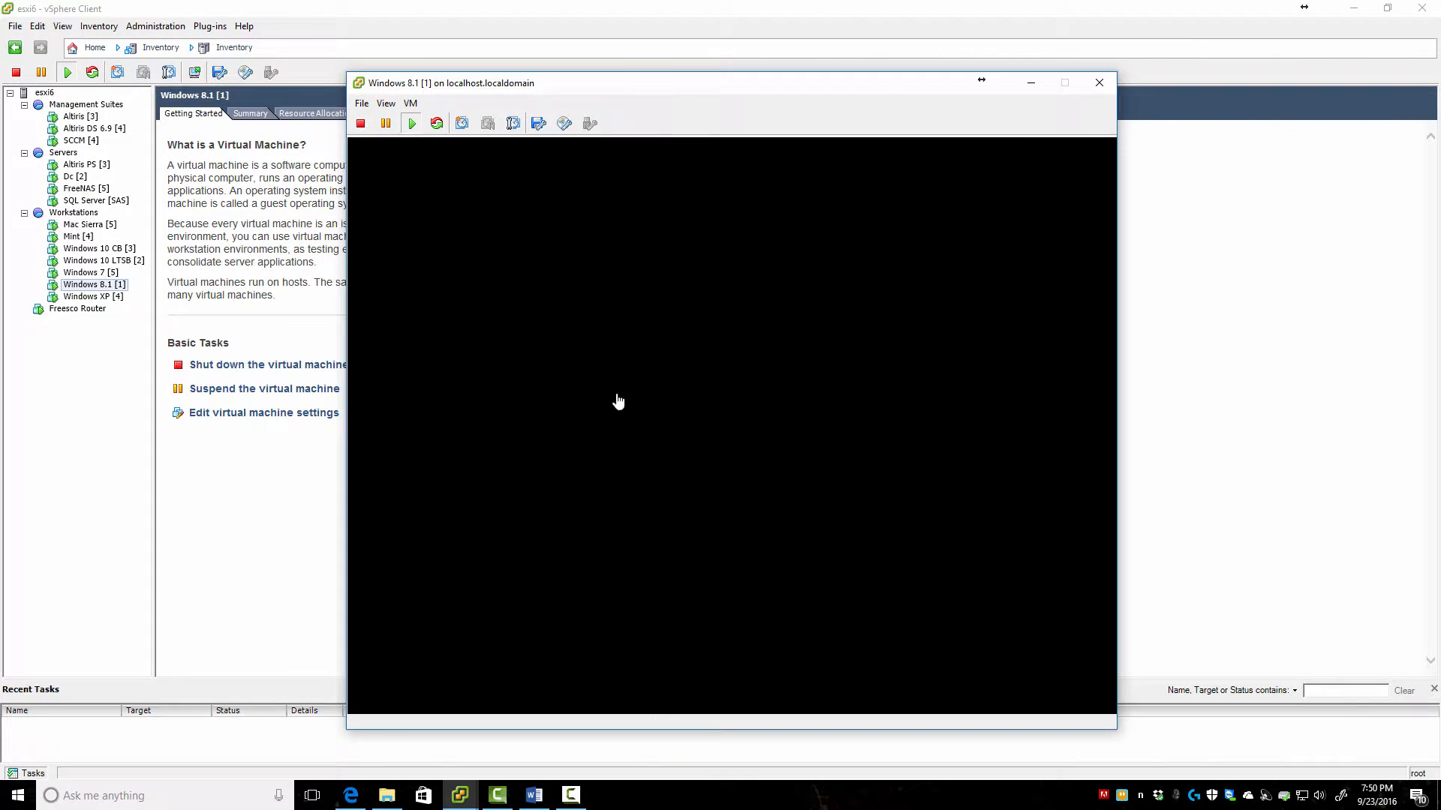
left_click(617, 398)
left_click(800, 436)
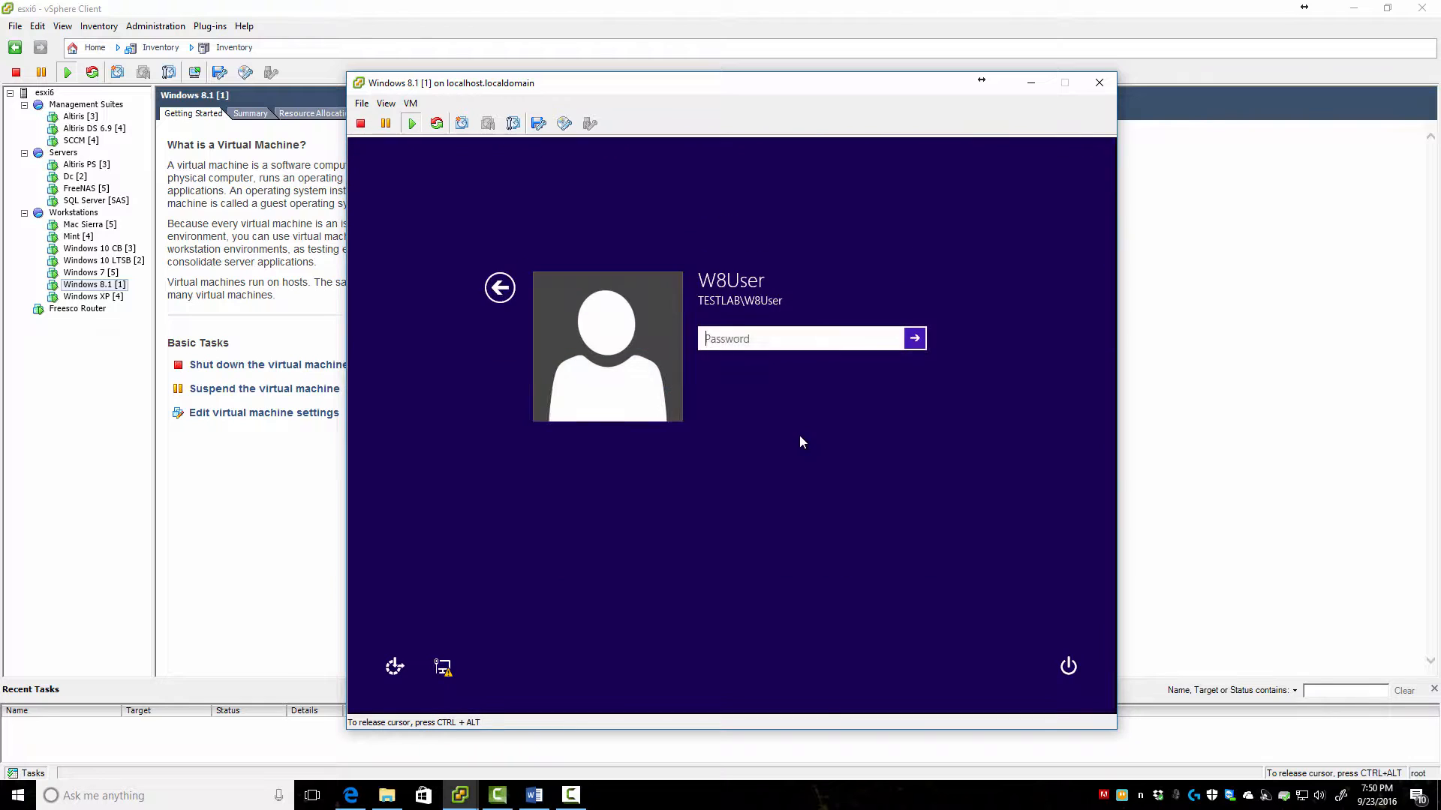
type("••••••••••")
key("Return")
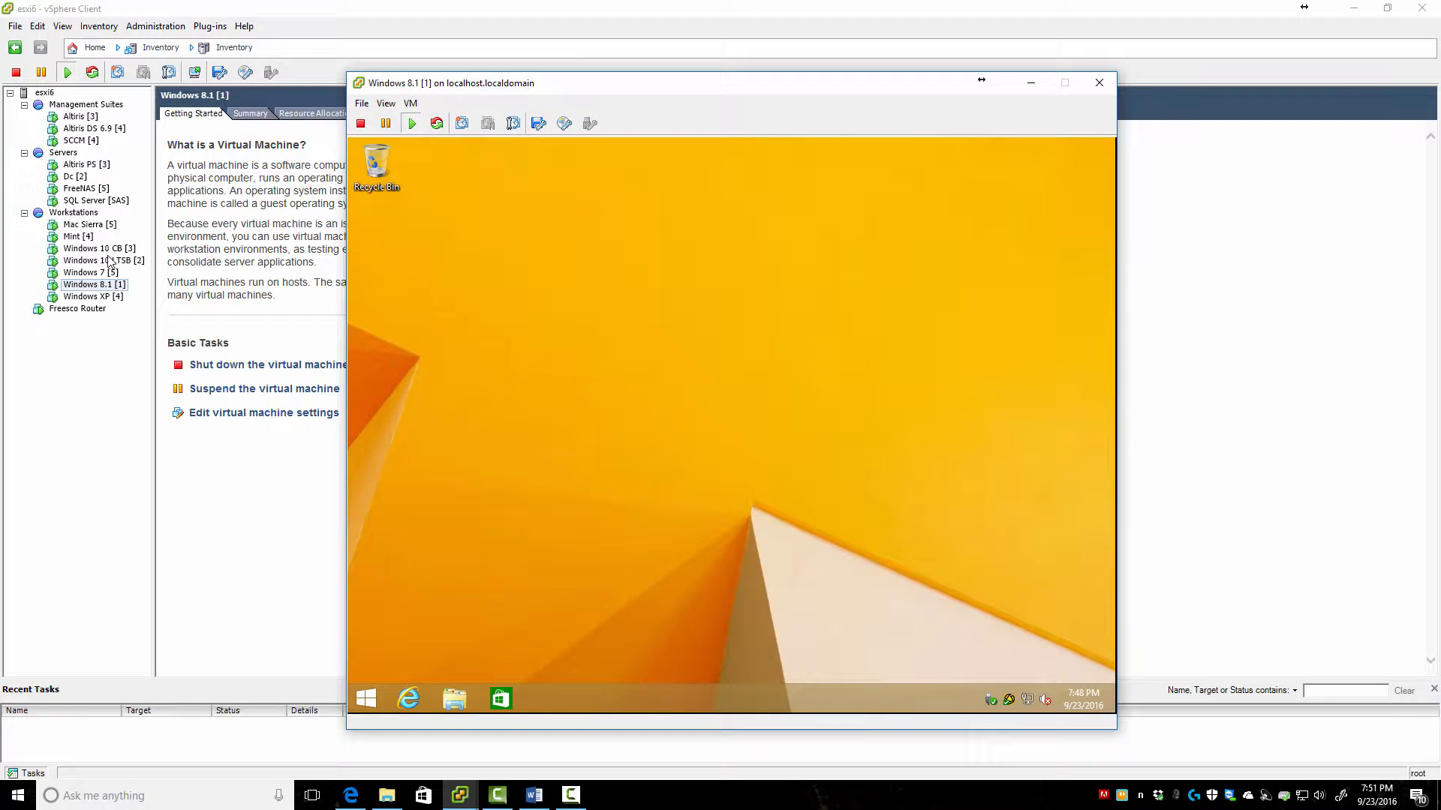
left_click(74, 249)
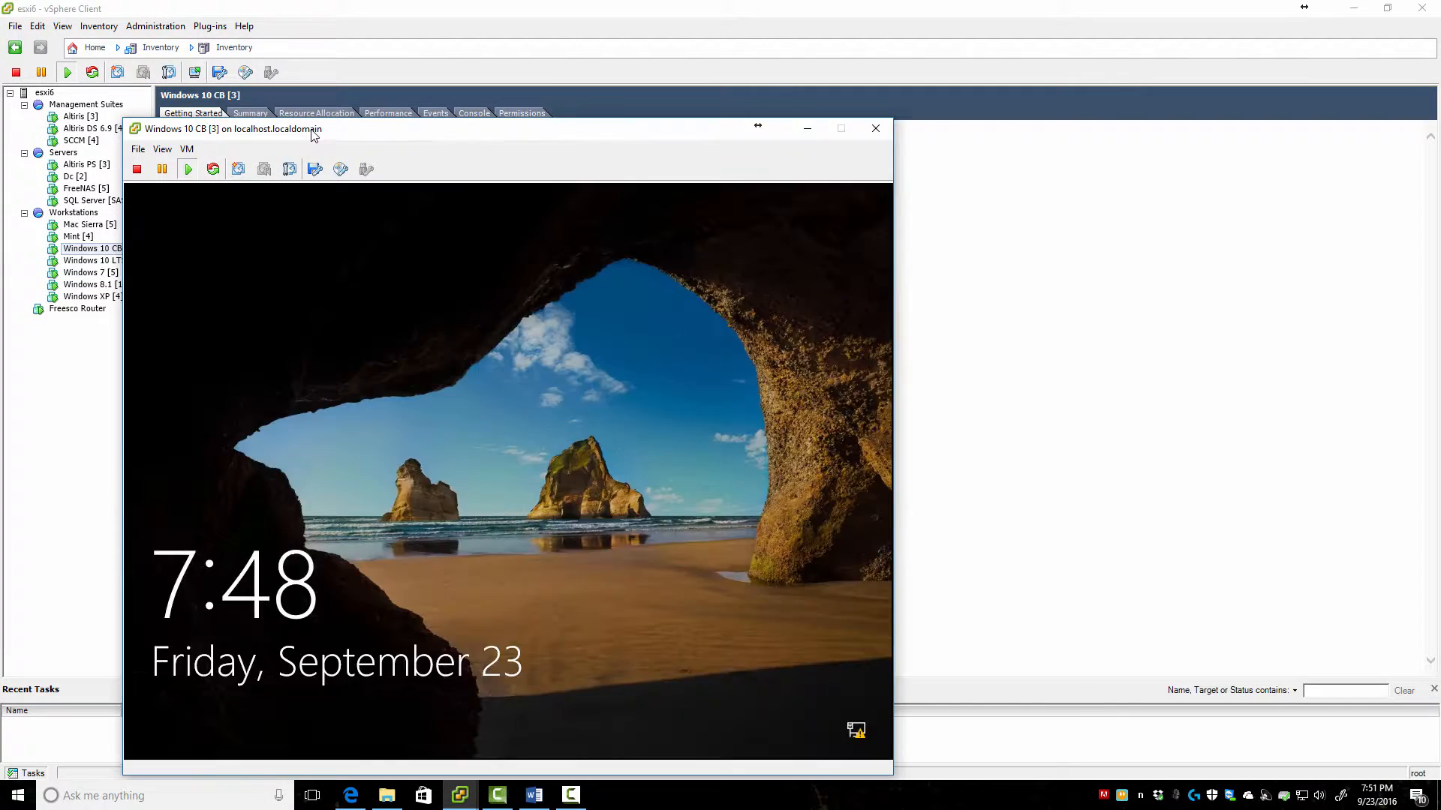
Unlock the Windows 10 CB console and sign in with the test user's password
left_click_drag(313, 137, 587, 97)
left_click(826, 498)
left_click(827, 498)
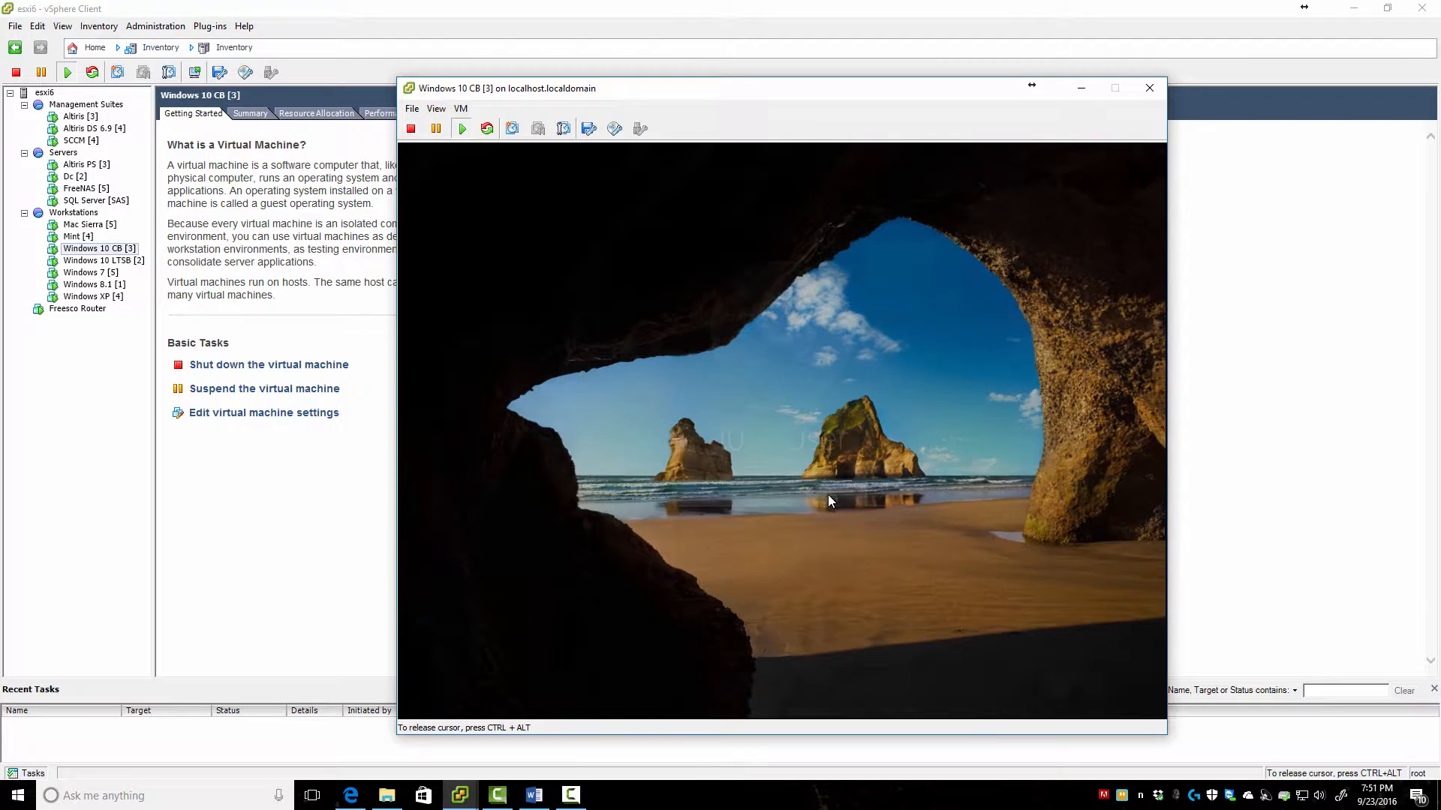
type("•••")
key("Return")
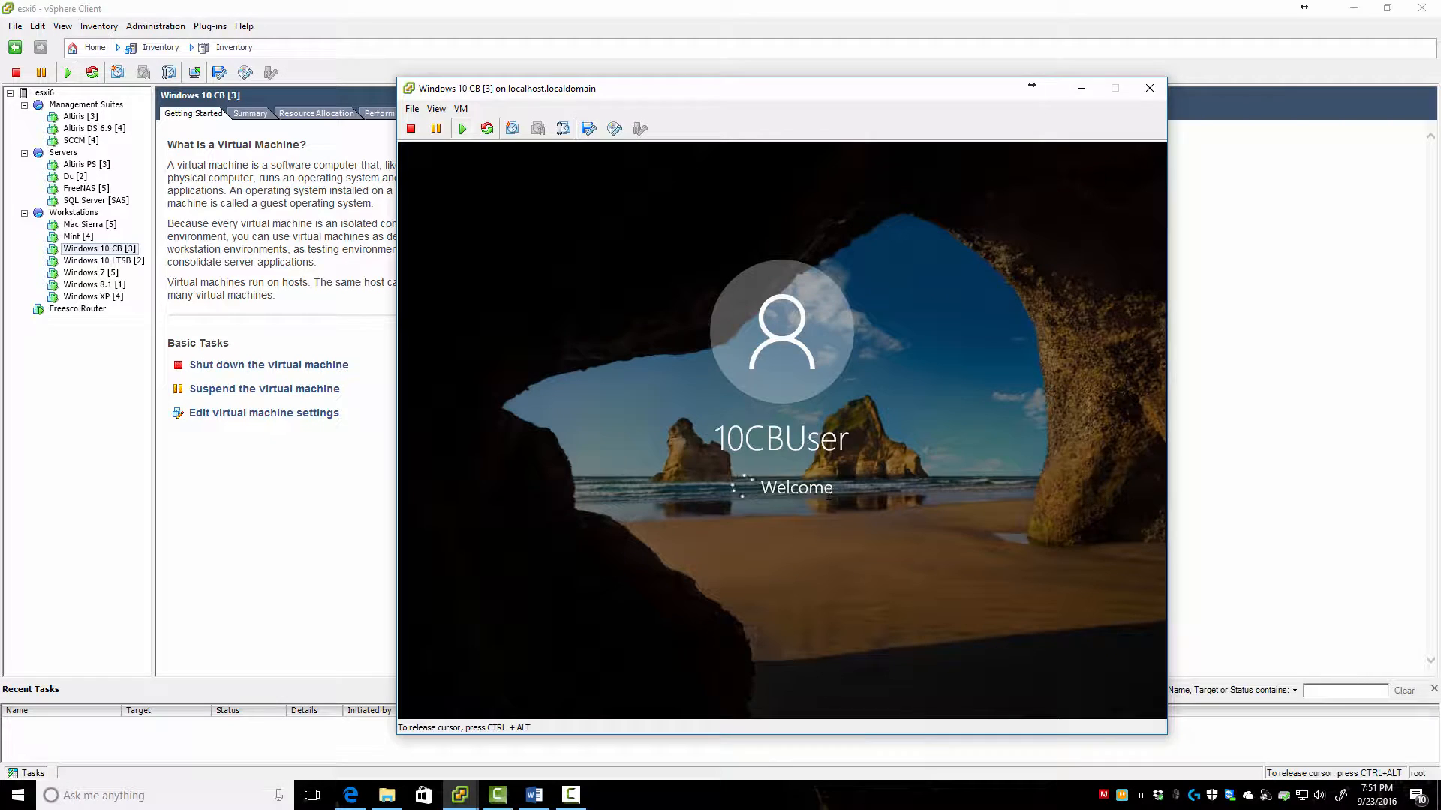
key("alt+Tab")
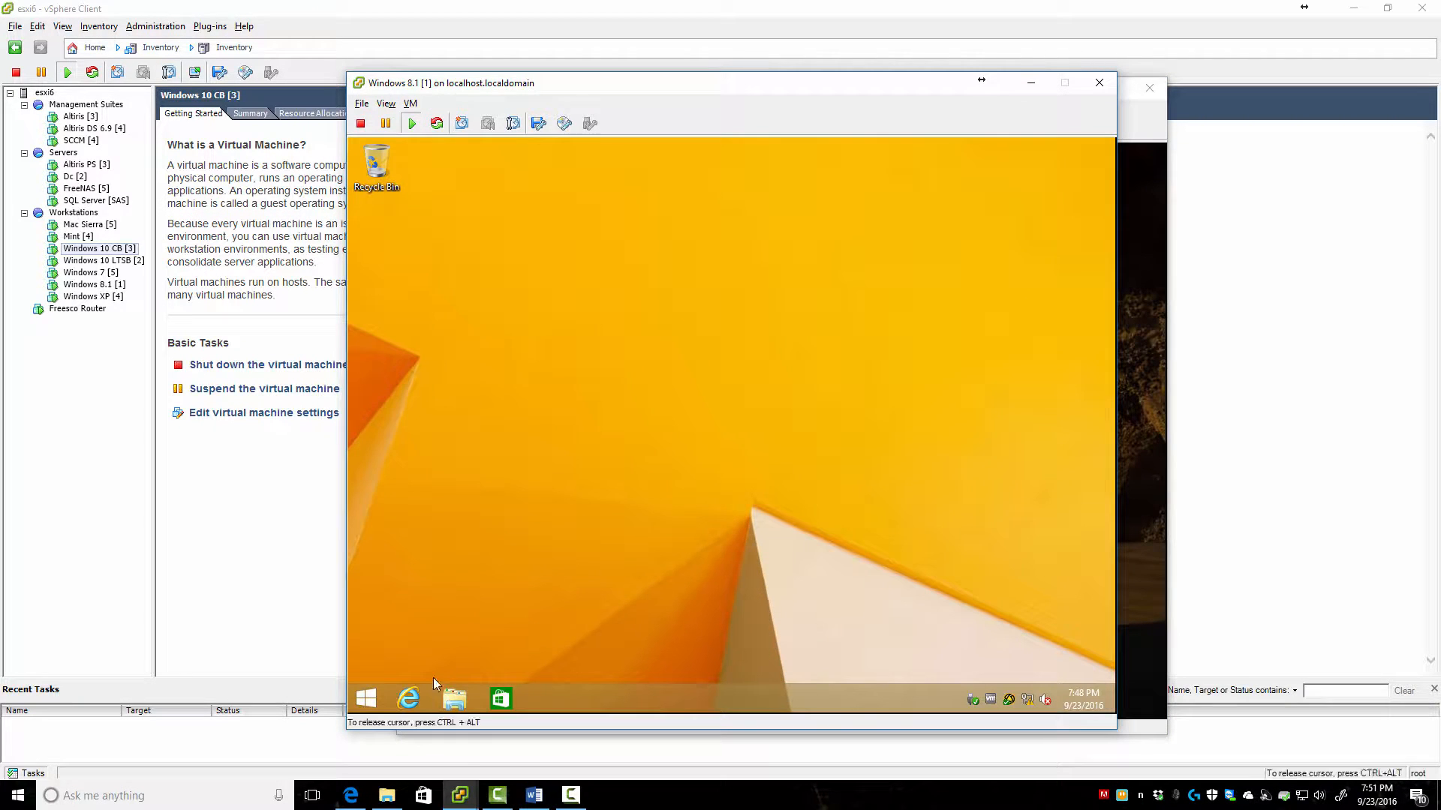
Load the Altiris console in Windows 8.1 Internet Explorer and open a Manage page
left_click(409, 696)
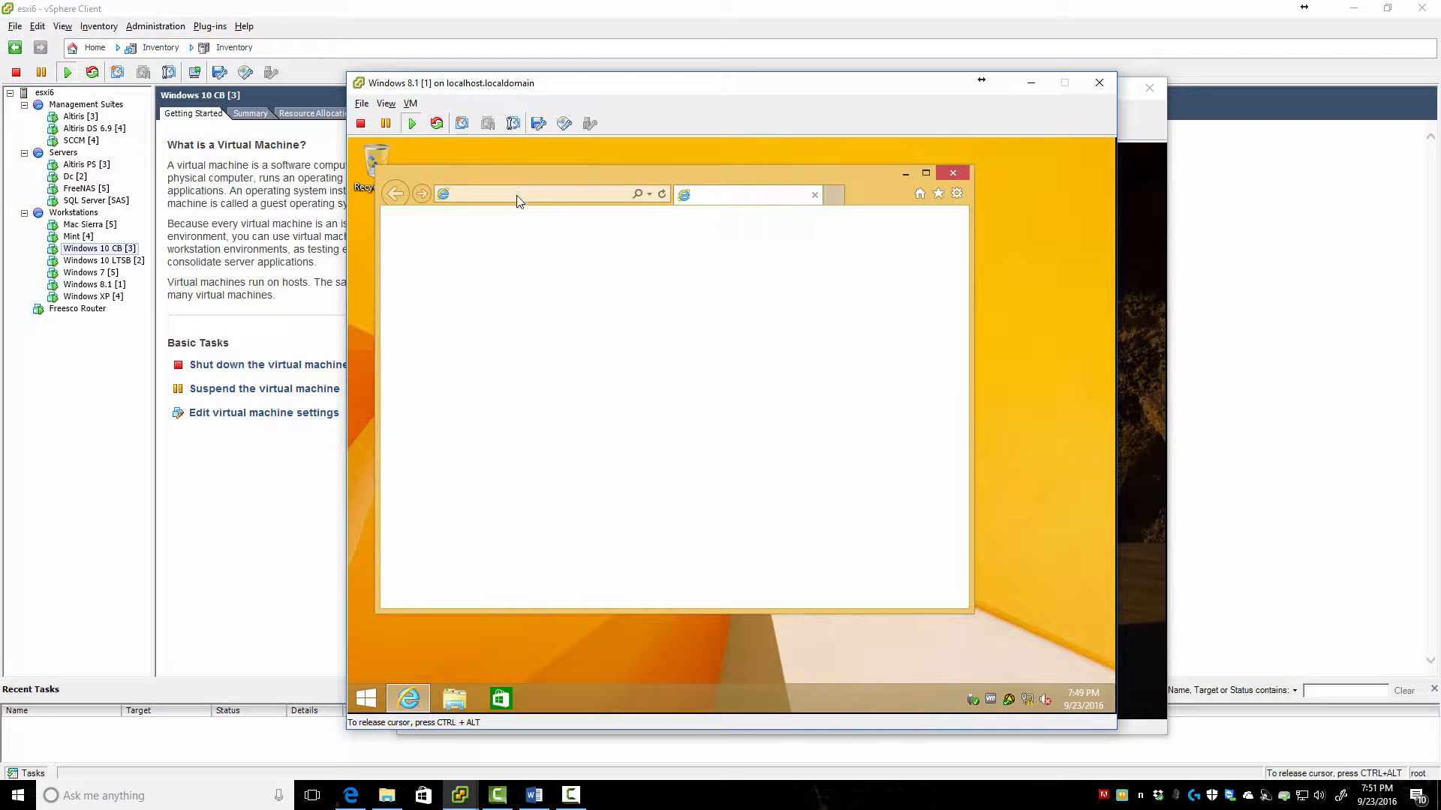
left_click(524, 195)
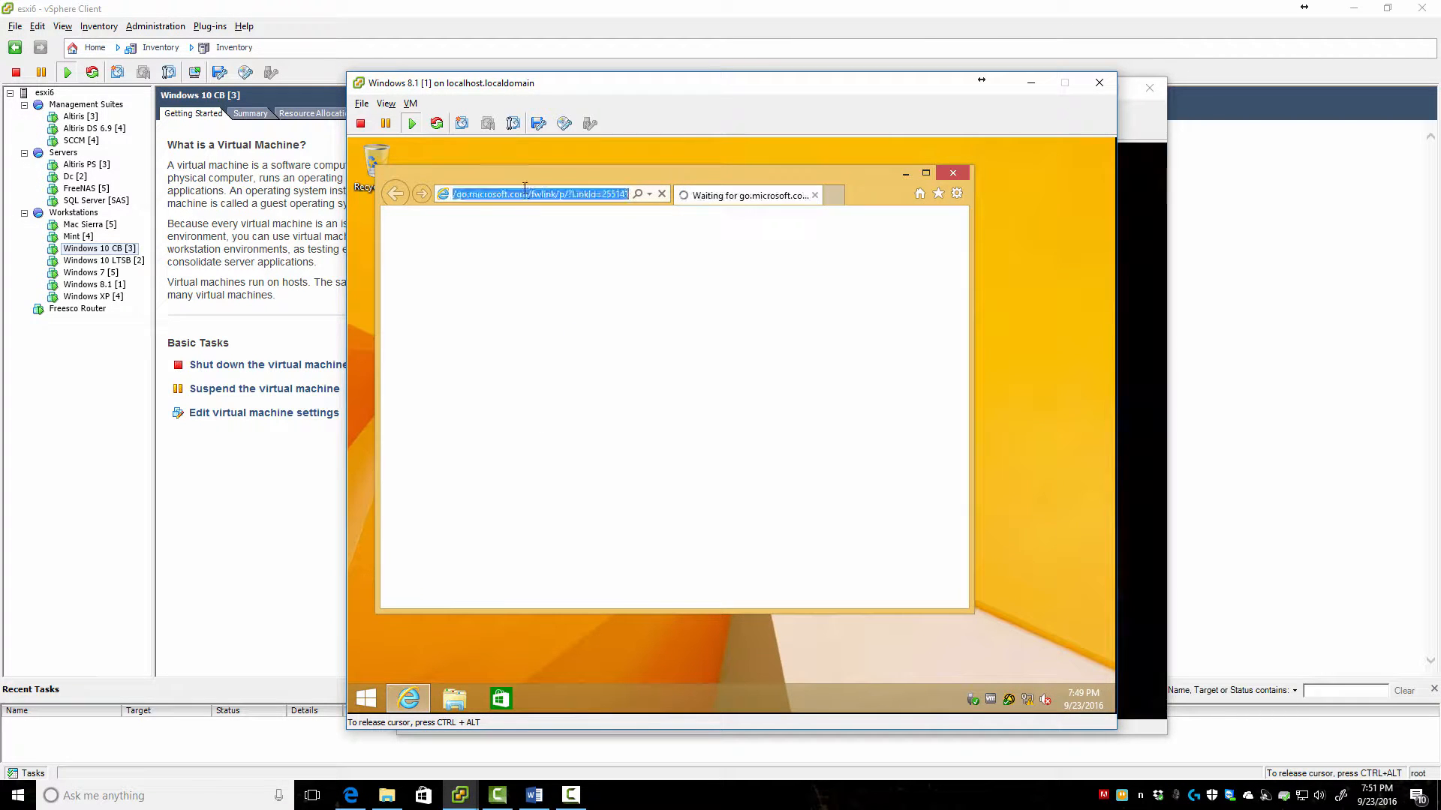
type("https")
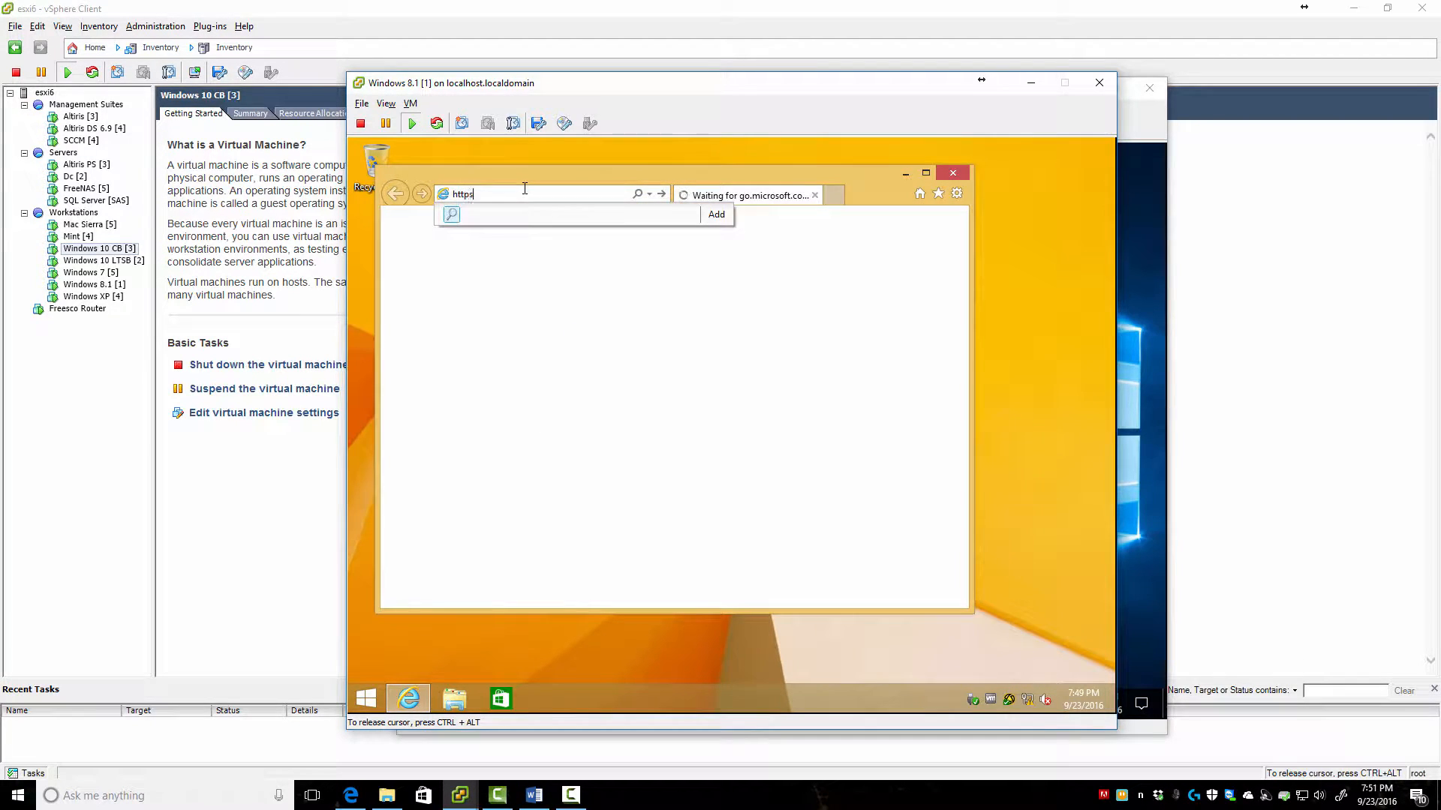
type("//altiri")
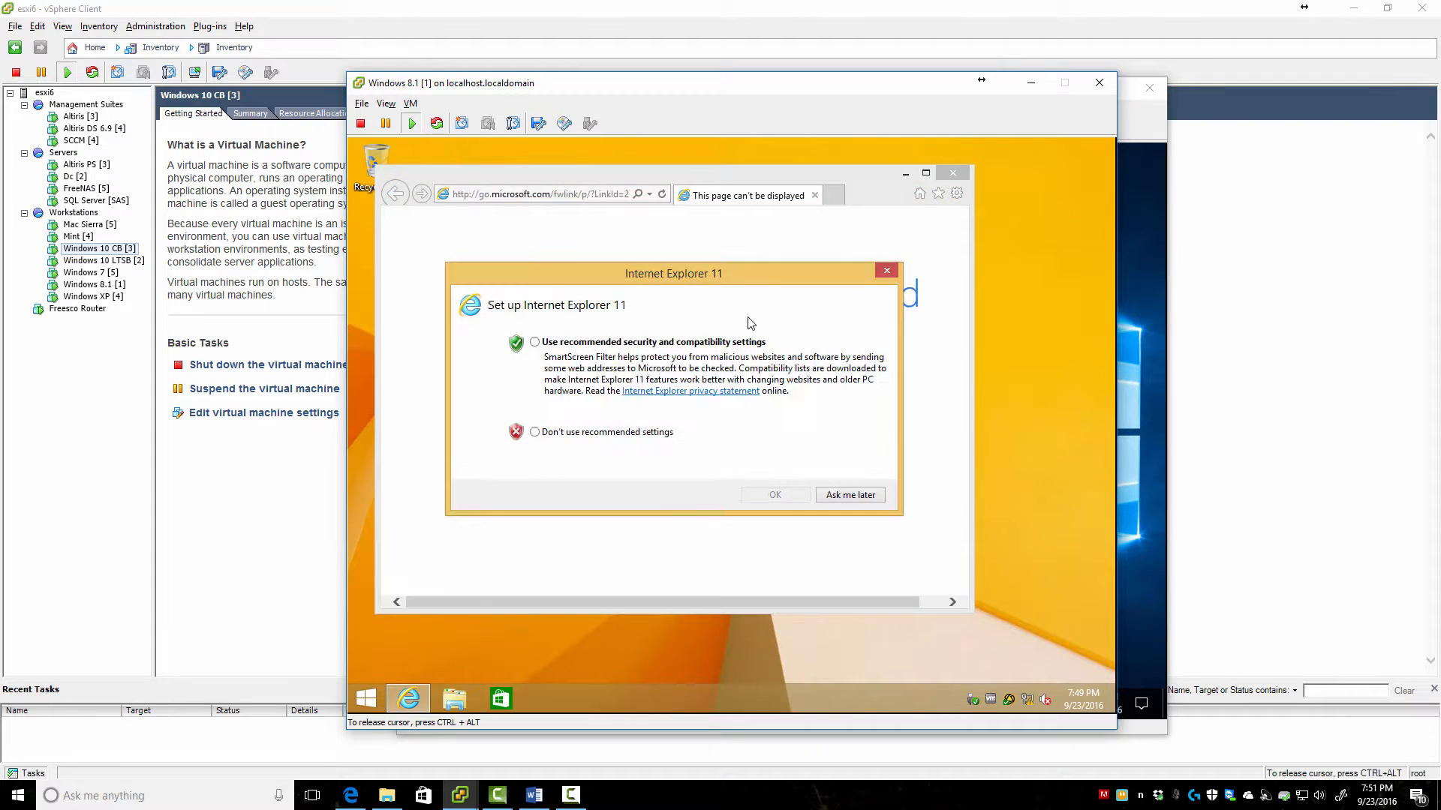
left_click(537, 433)
left_click(775, 495)
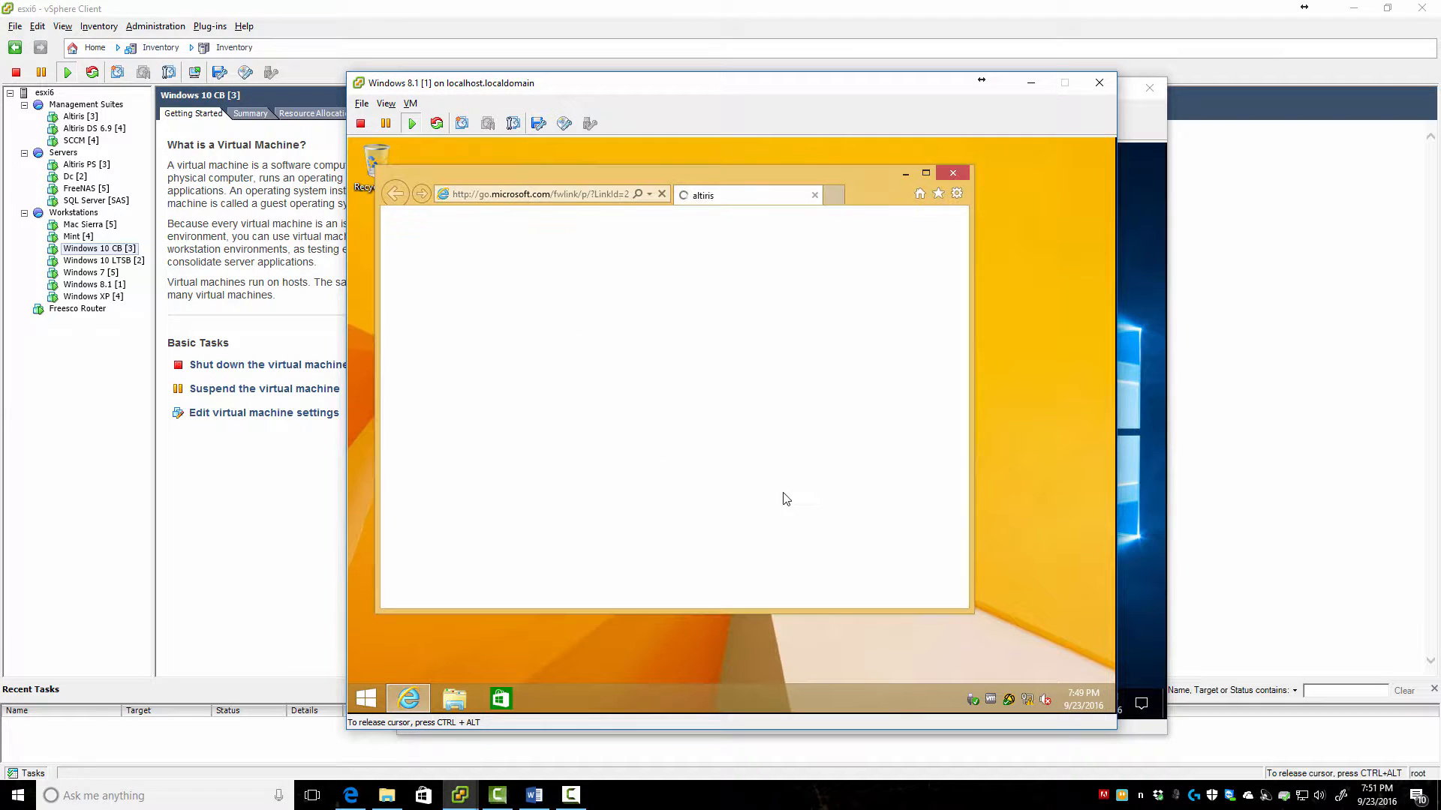
double_click(656, 173)
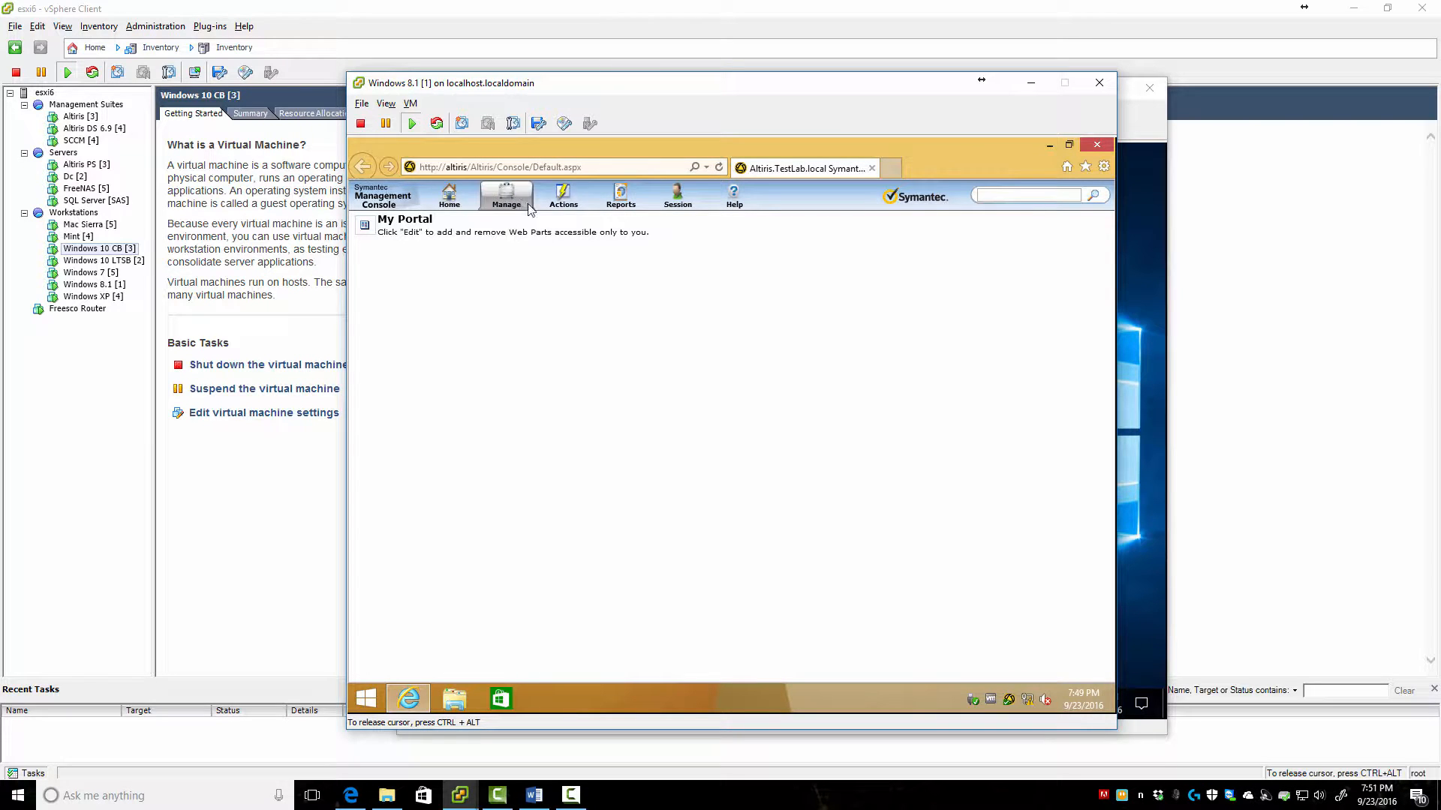
left_click(525, 231)
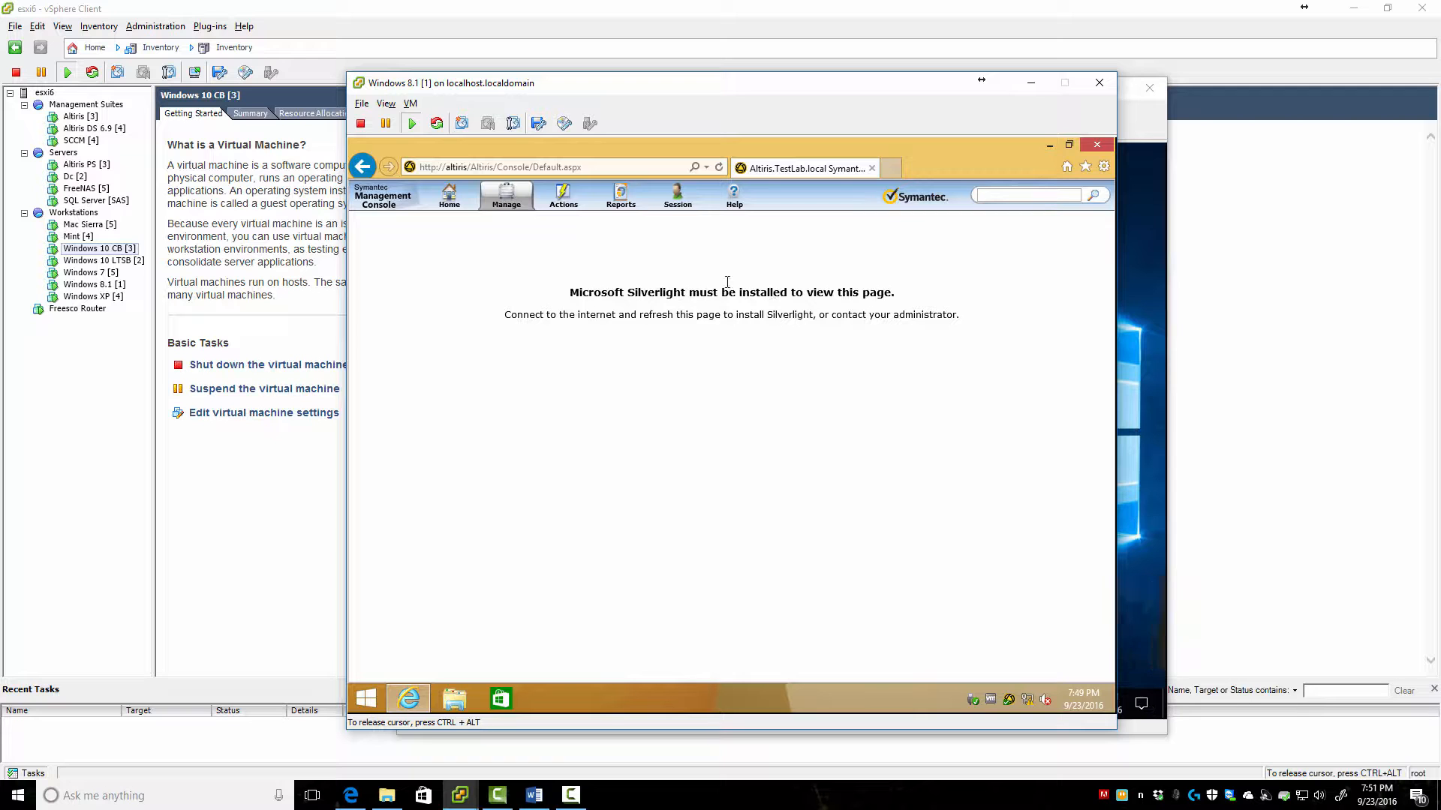
Bring the Windows 10 CB machine to the front and open its Start menu
left_click_drag(891, 82, 783, 106)
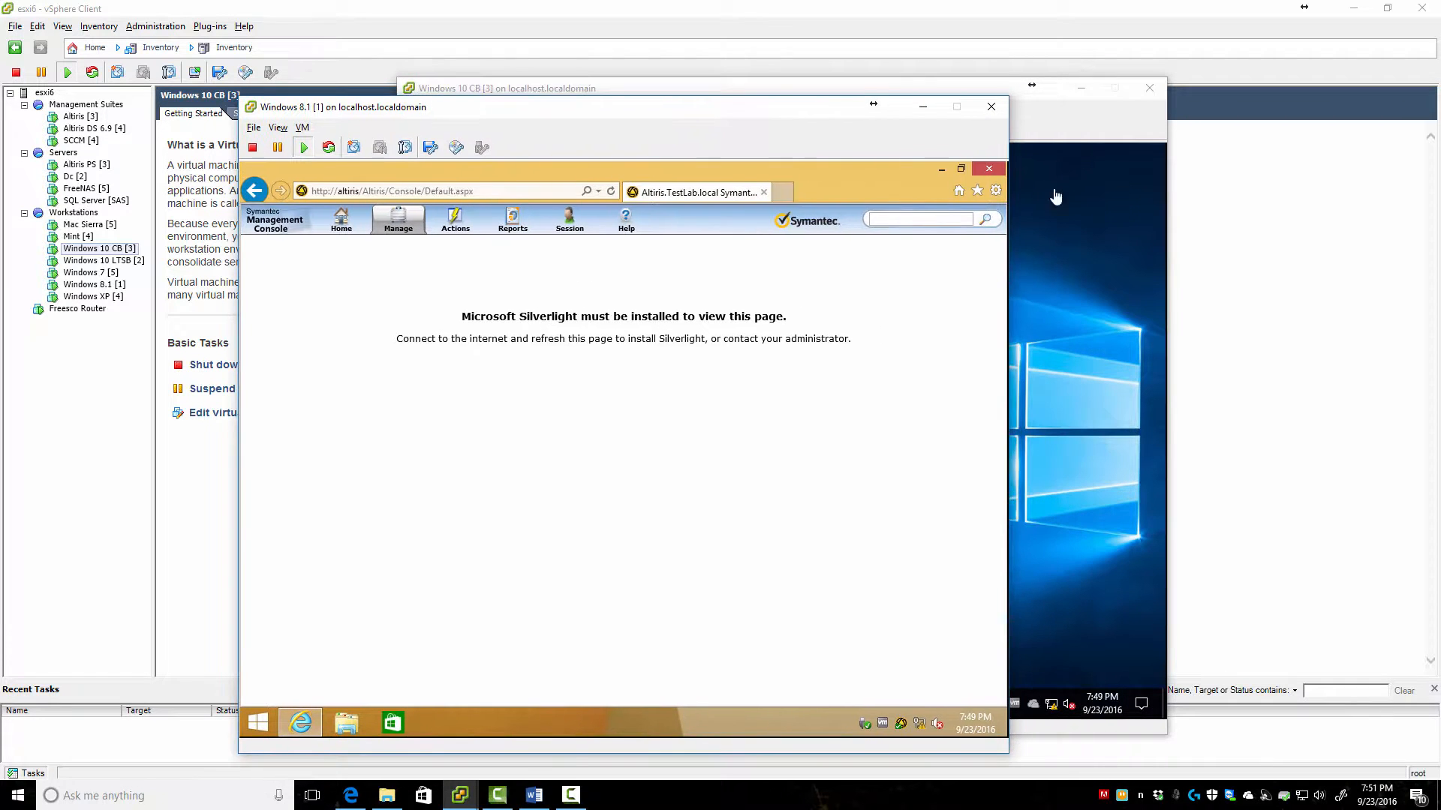
left_click(1066, 328)
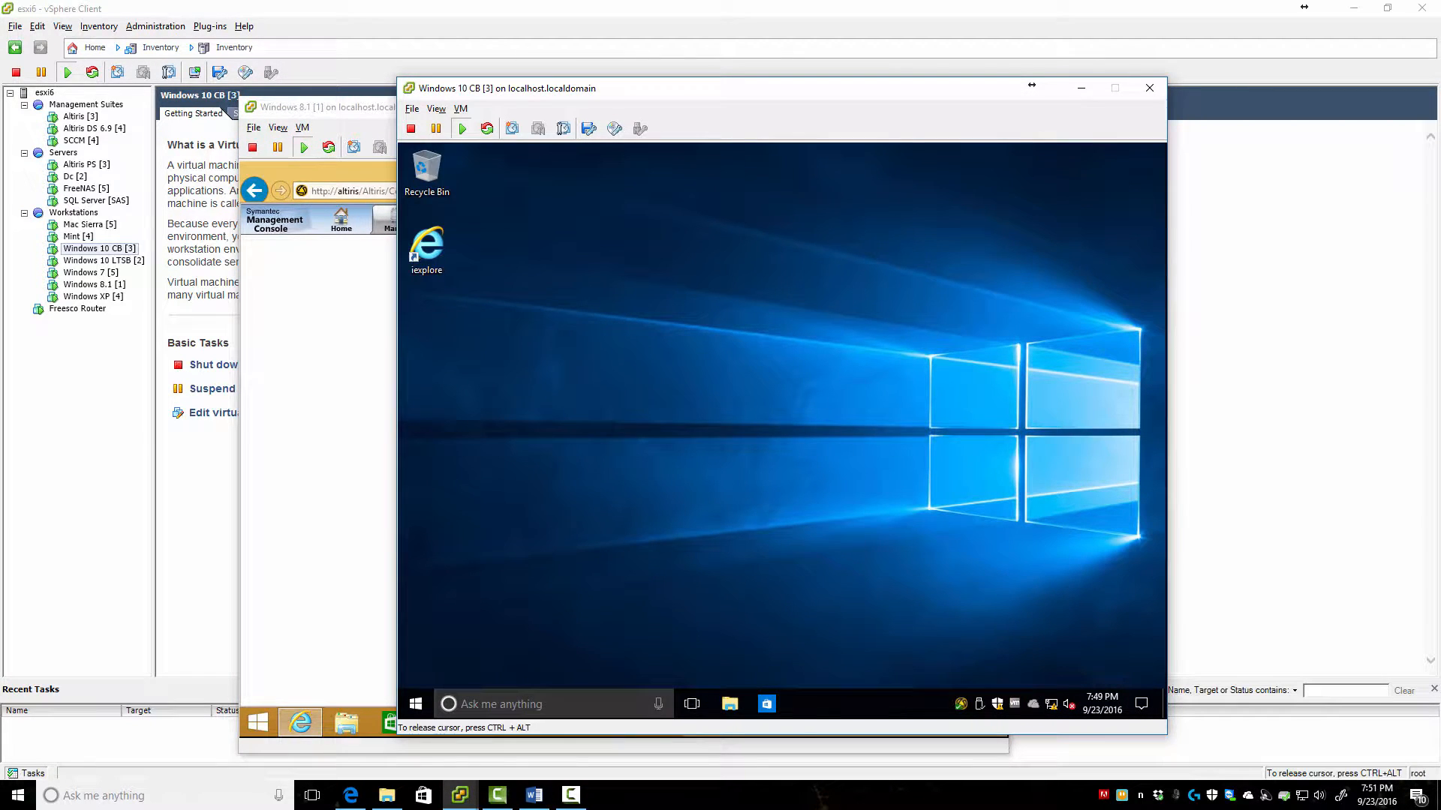
left_click(416, 704)
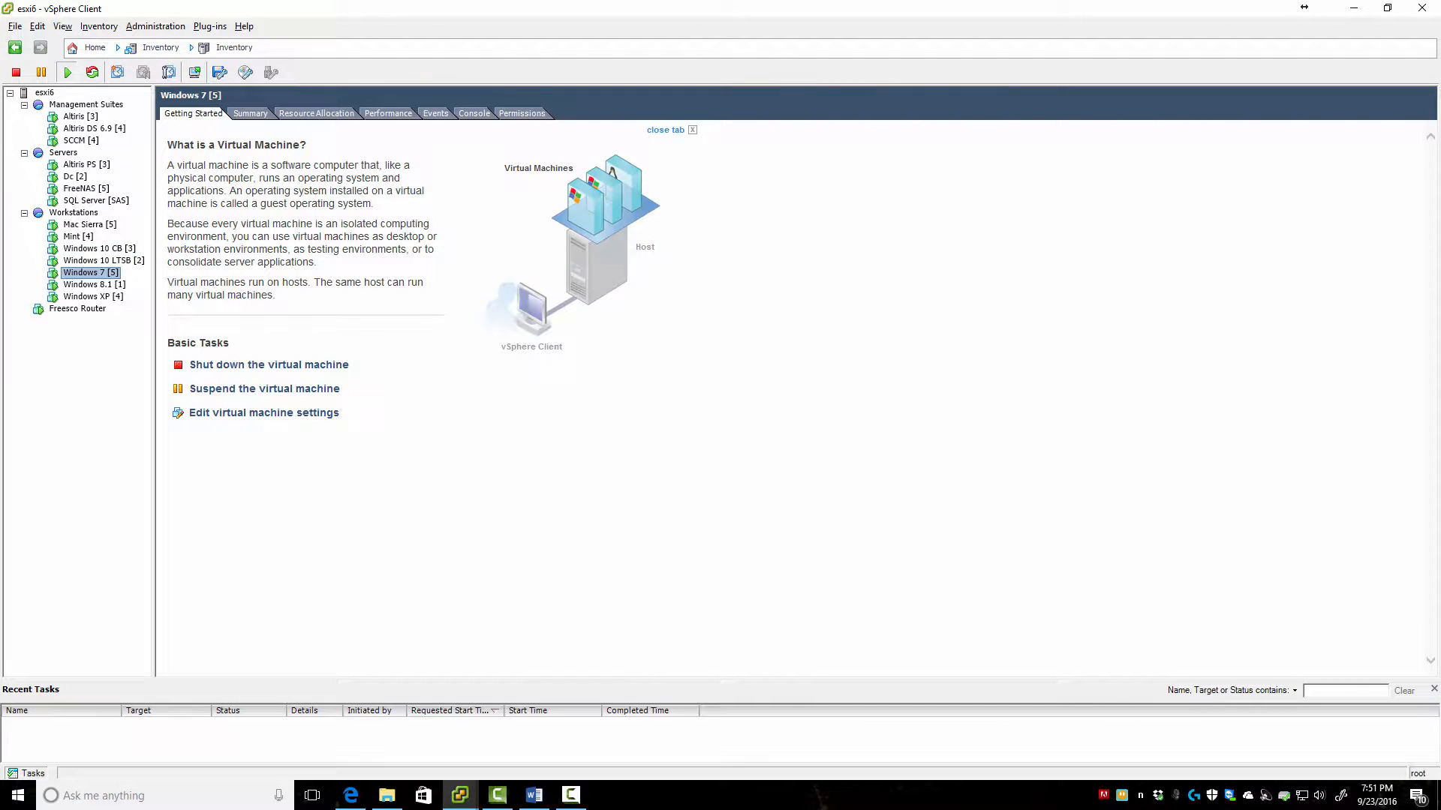
Open the Windows 7 VM console and load the Altiris console address in Internet Explorer
left_click(194, 72)
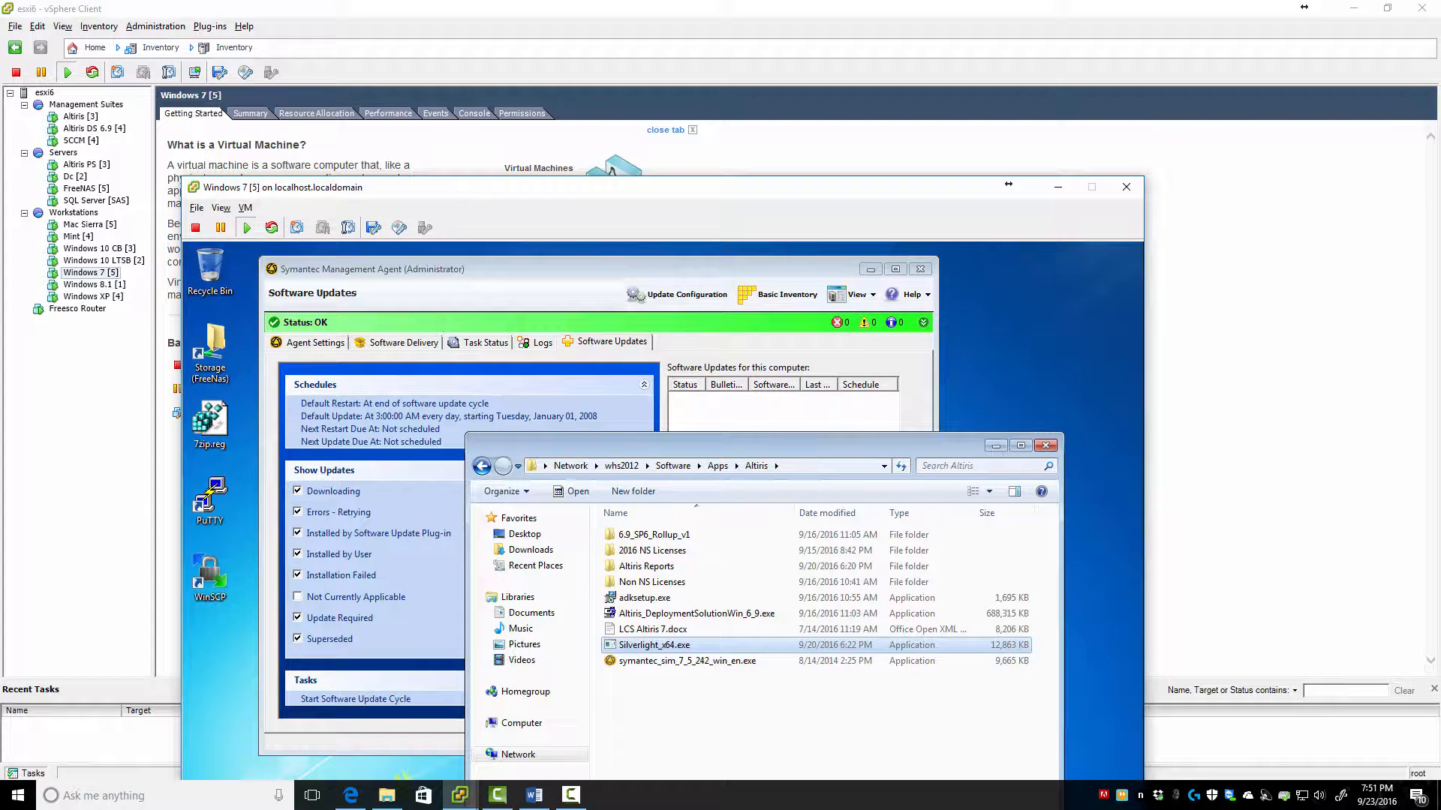
left_click_drag(902, 195, 963, 25)
left_click(311, 773)
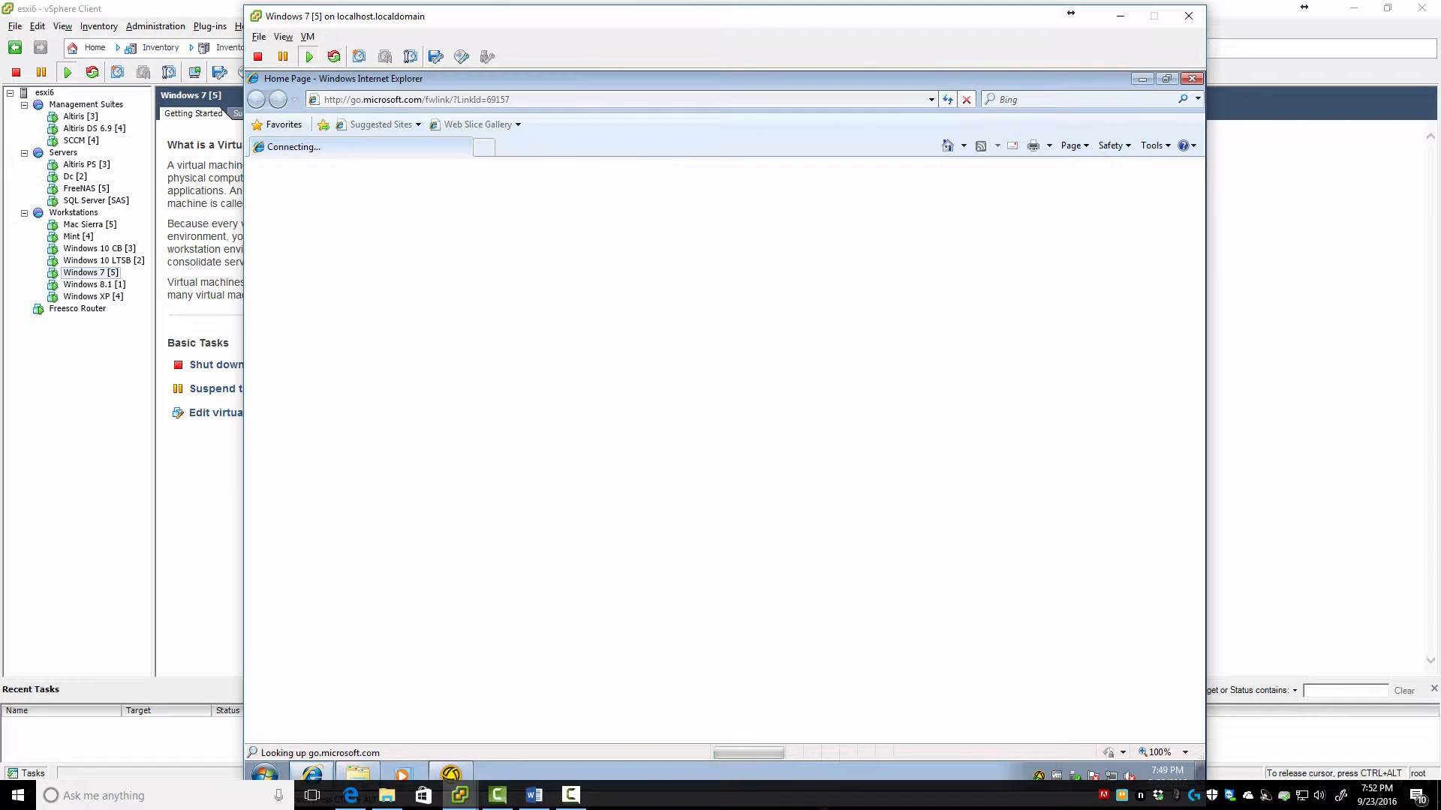
type("altir")
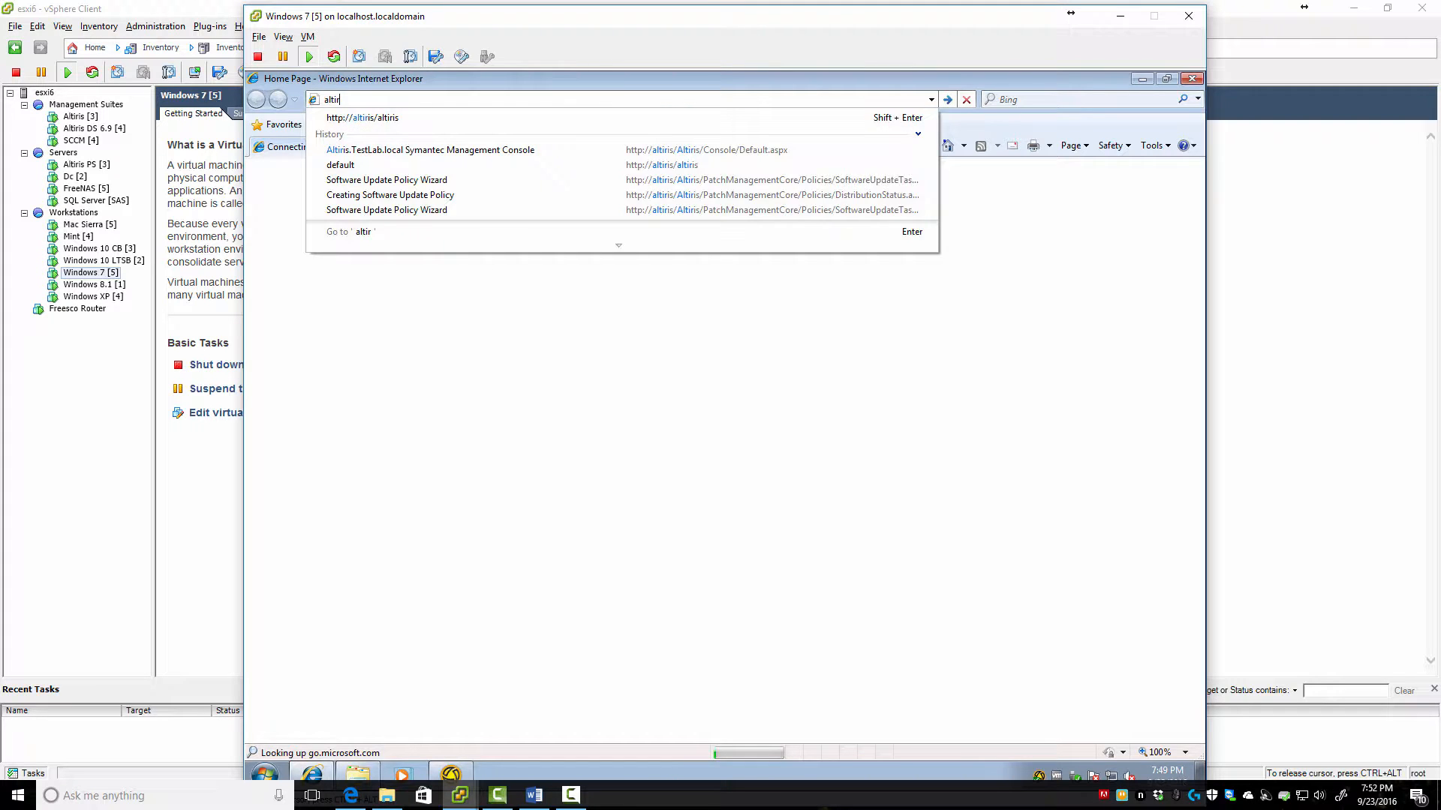
key("Down")
key("Return")
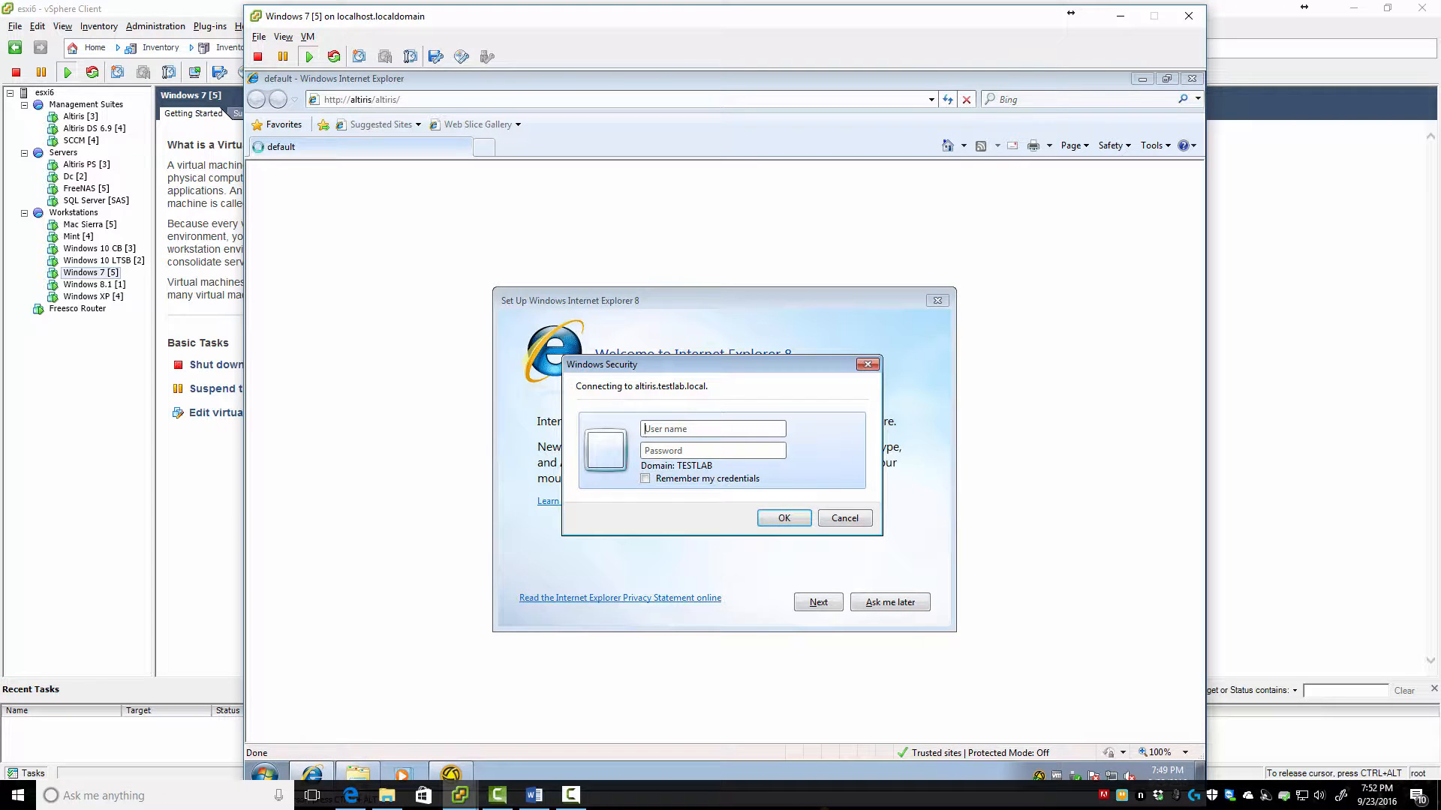
key("Escape")
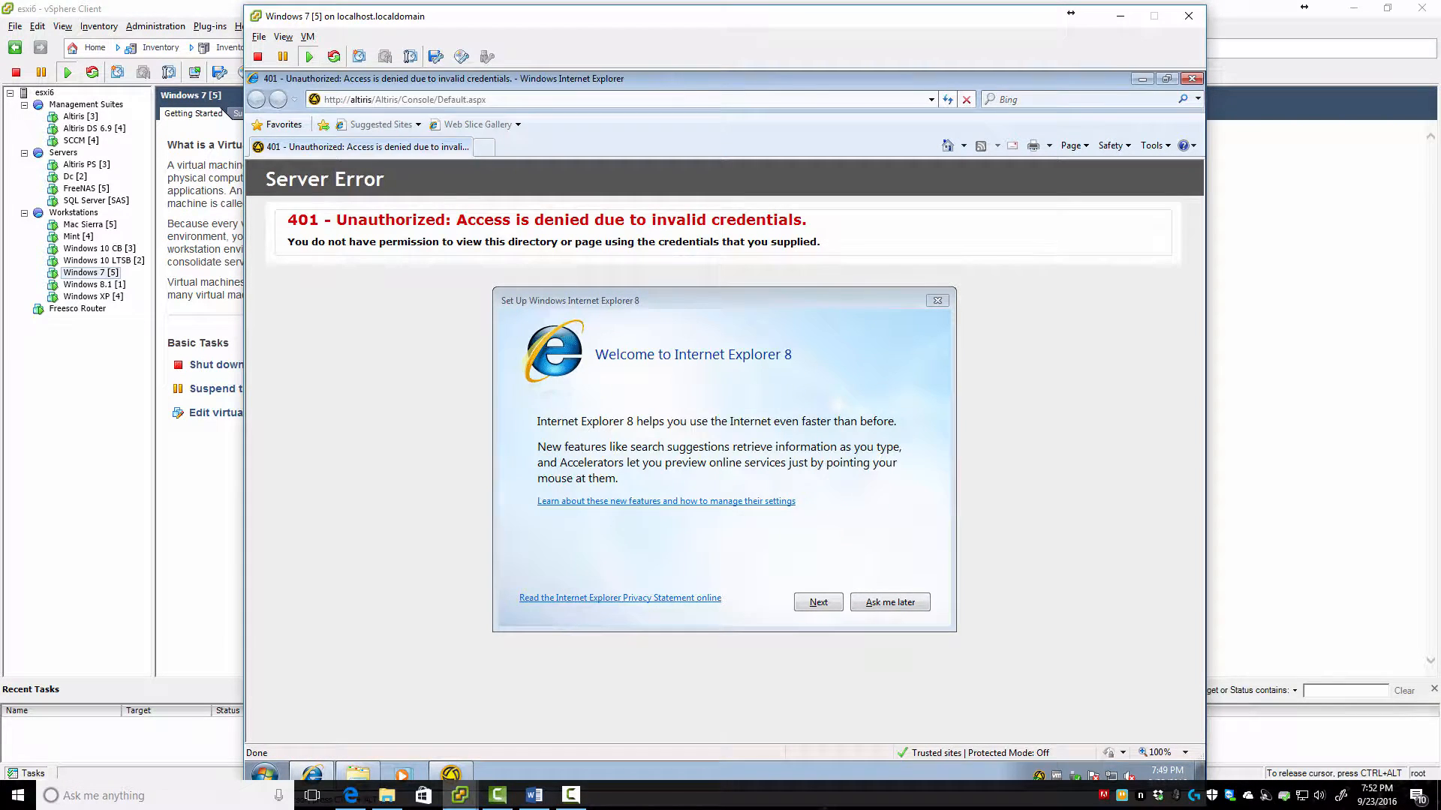
left_click(890, 601)
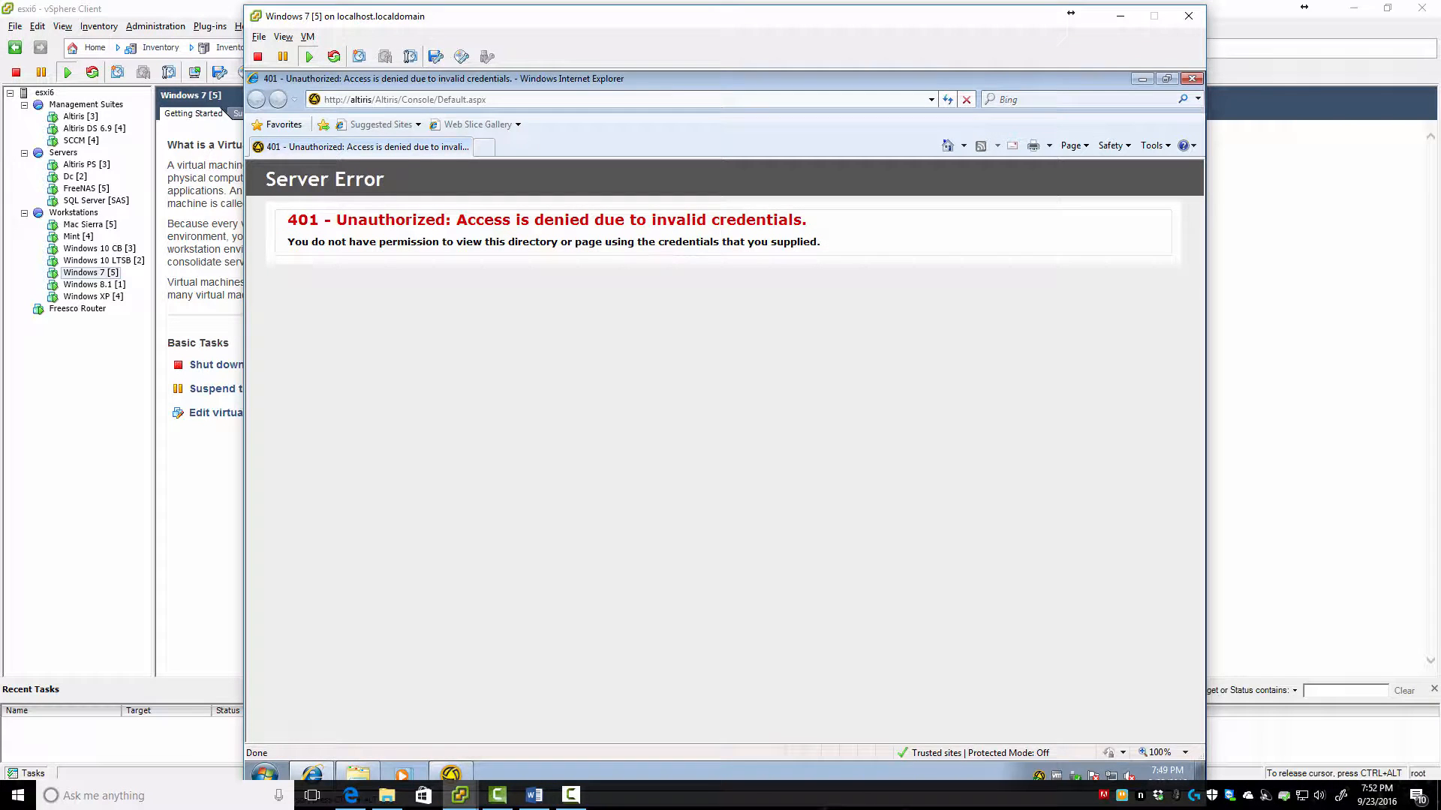
Set Trusted sites logon to automatic with current user name and password, then close IE
left_click(1153, 146)
left_click(1033, 409)
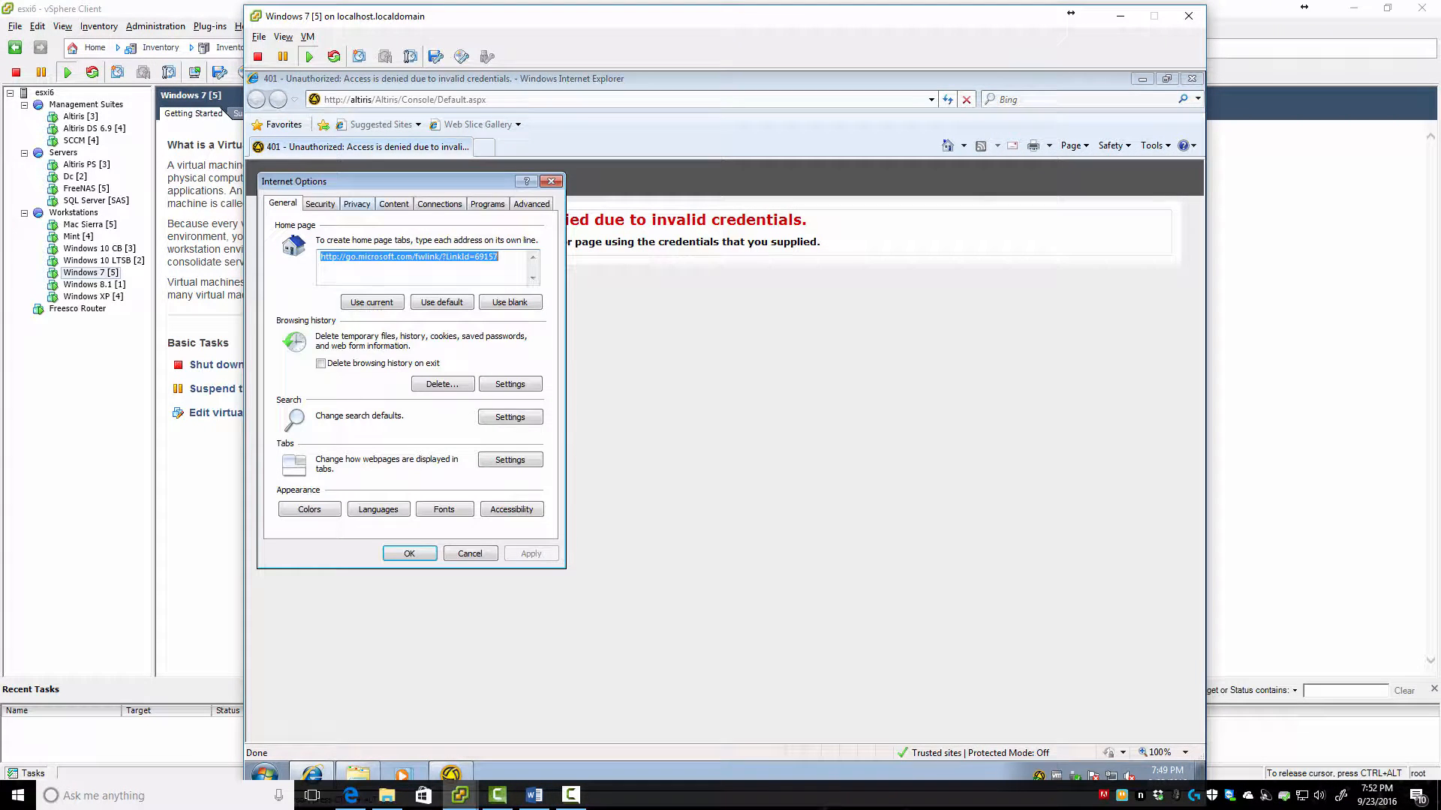
left_click(394, 203)
left_click(320, 203)
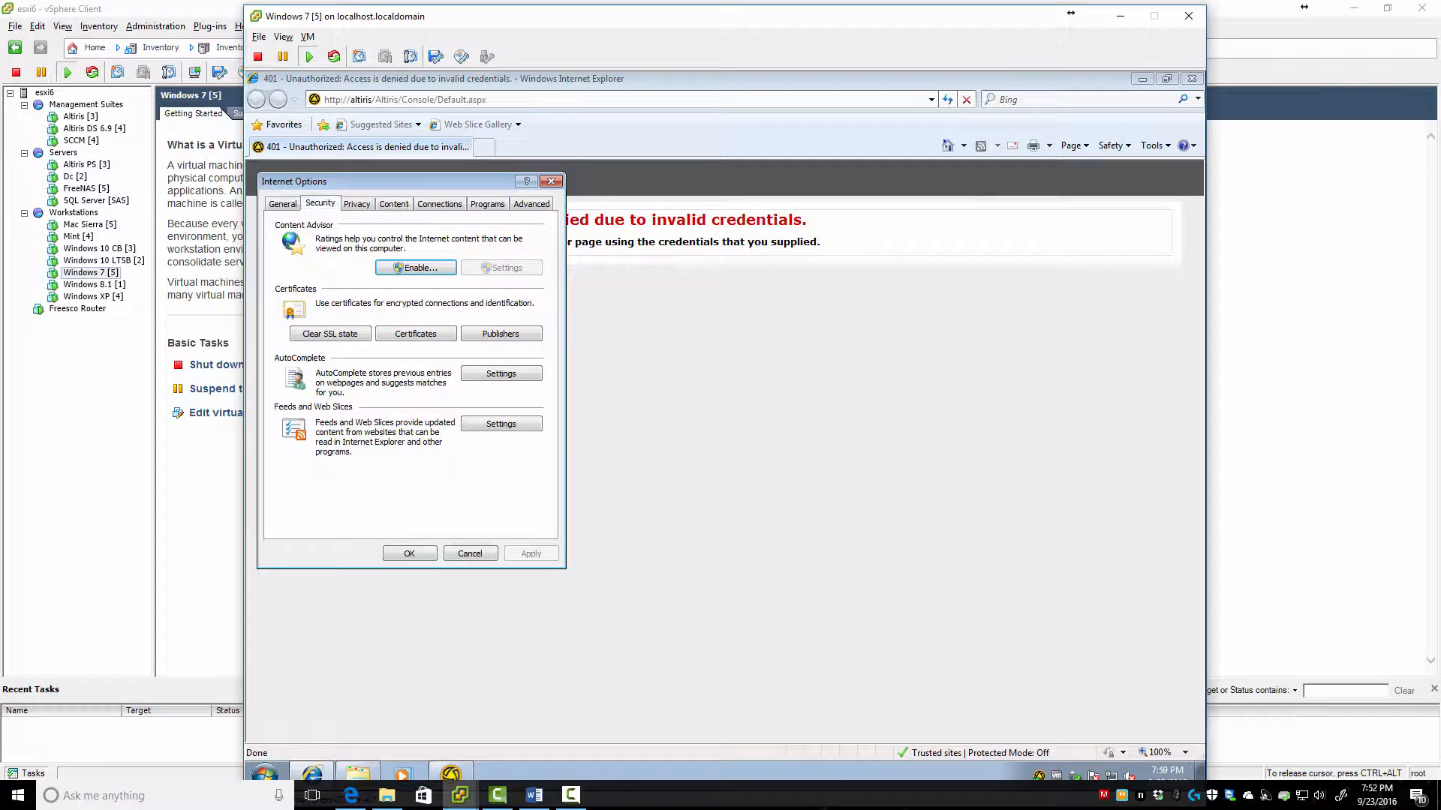
left_click(425, 474)
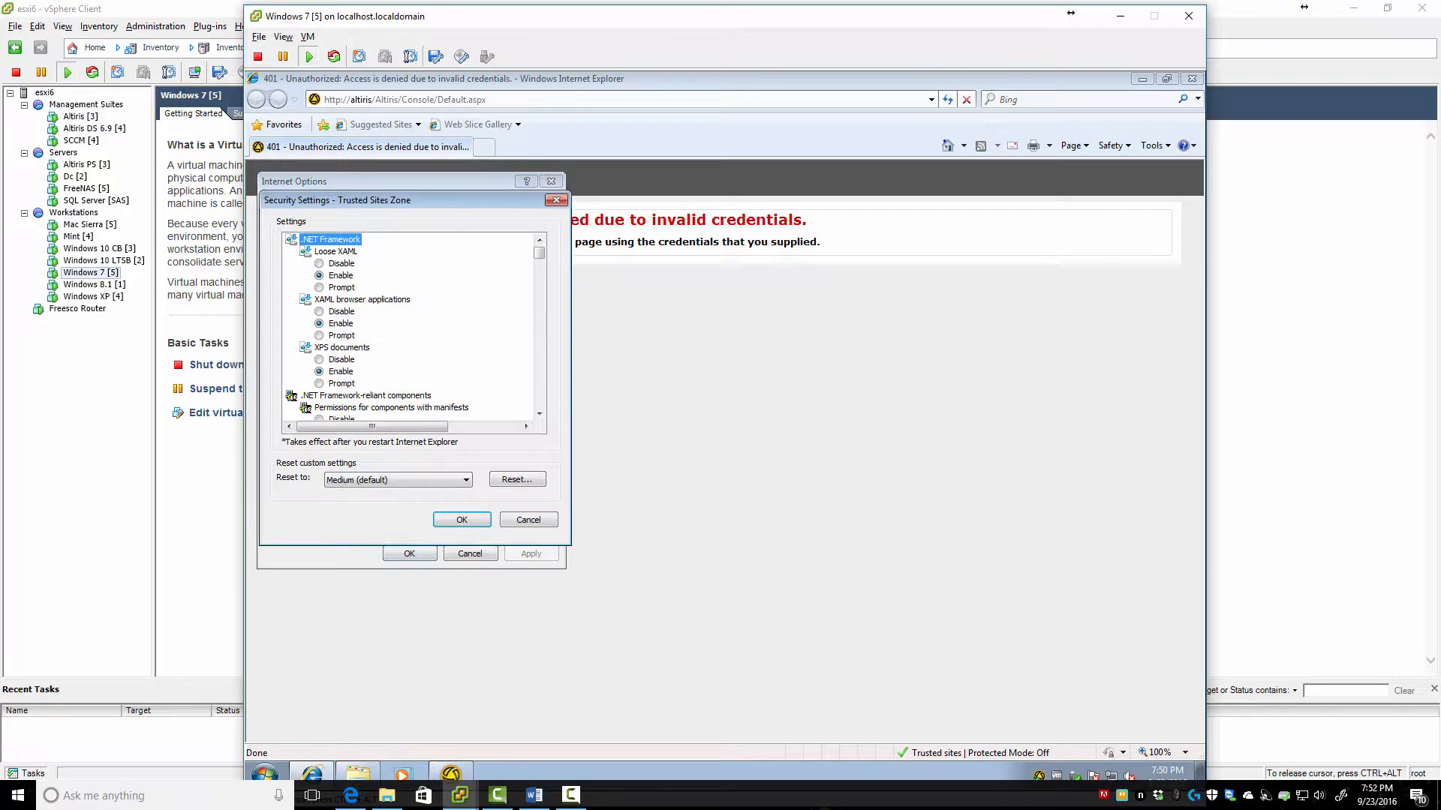
scroll(409, 330, "down", 10)
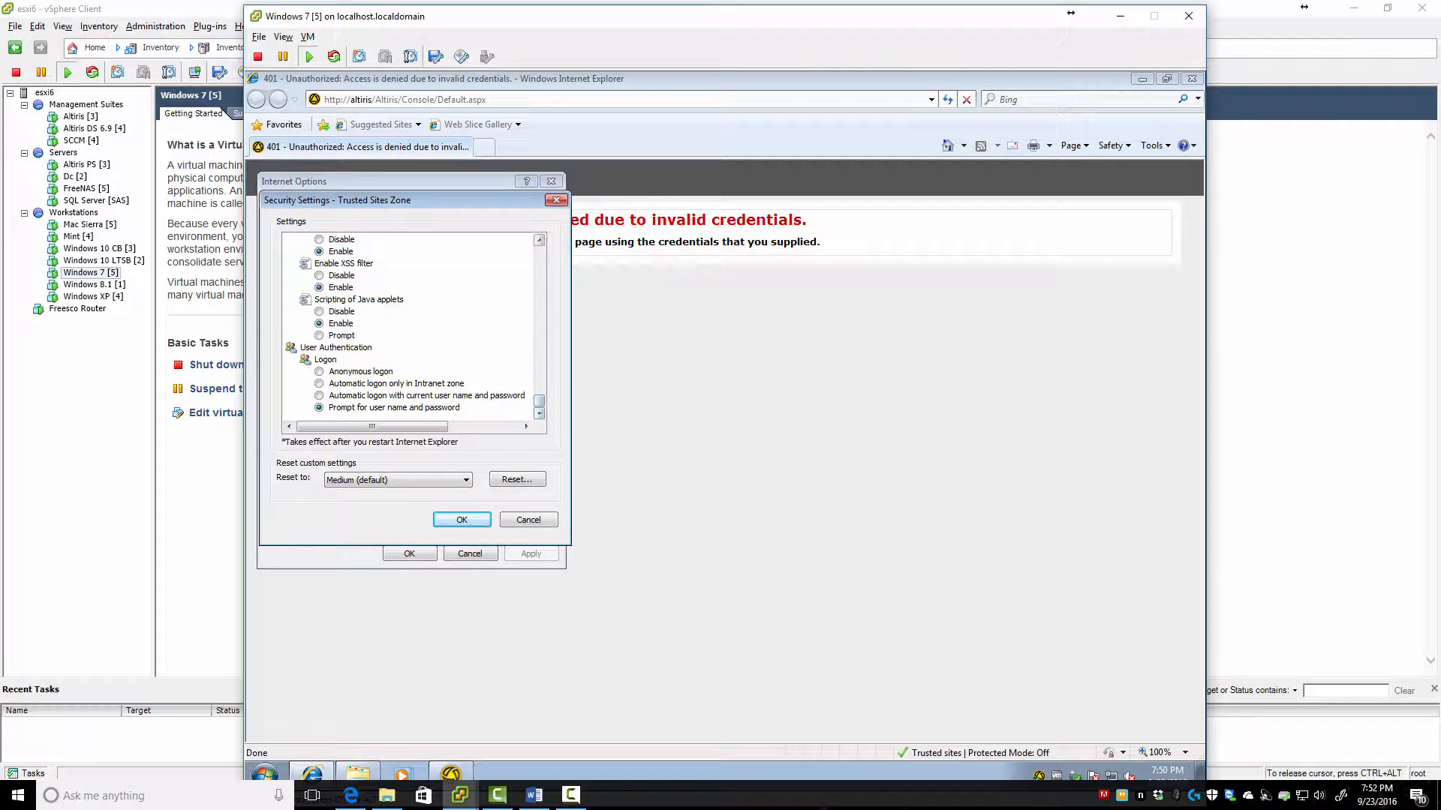
left_click(426, 395)
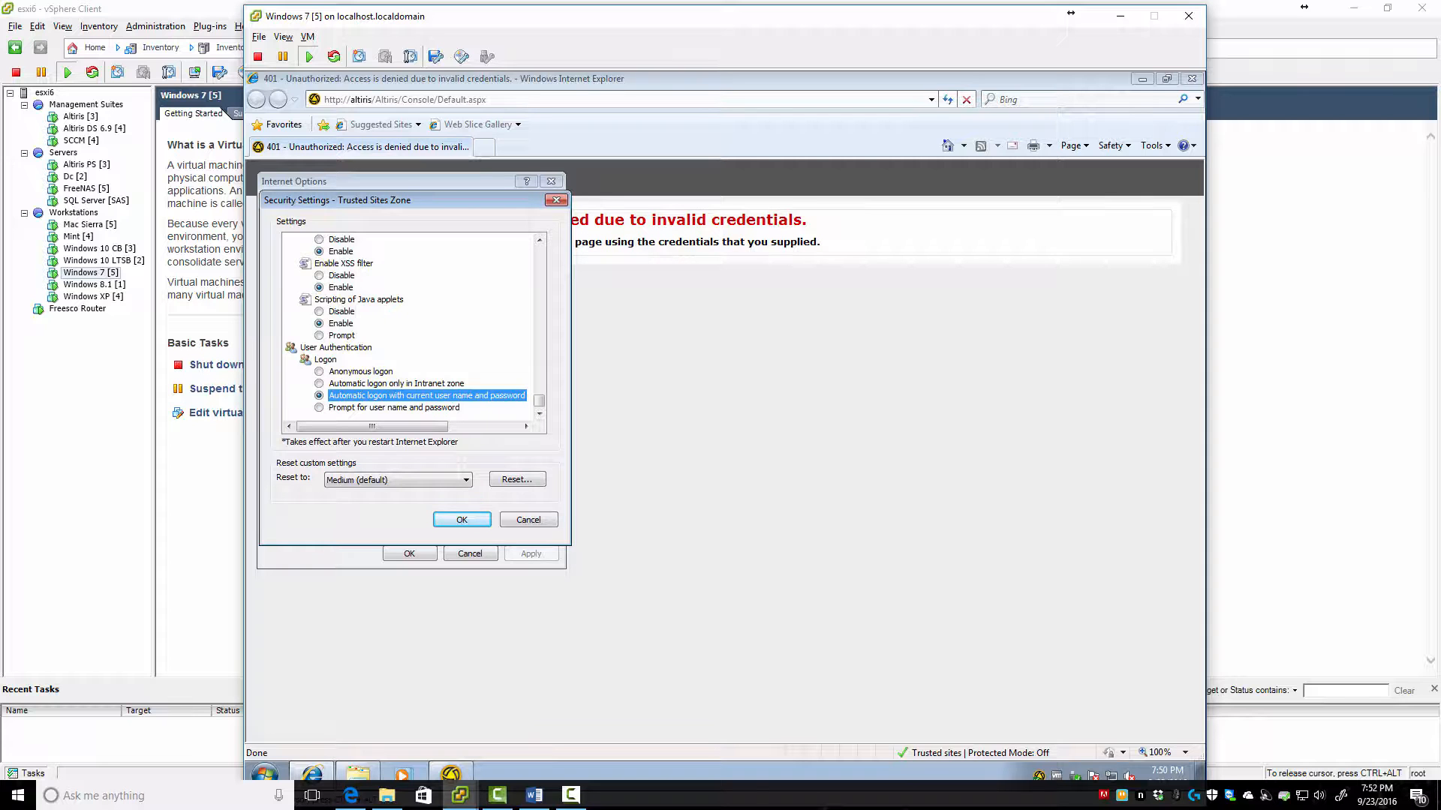
key("Return")
key("Return")
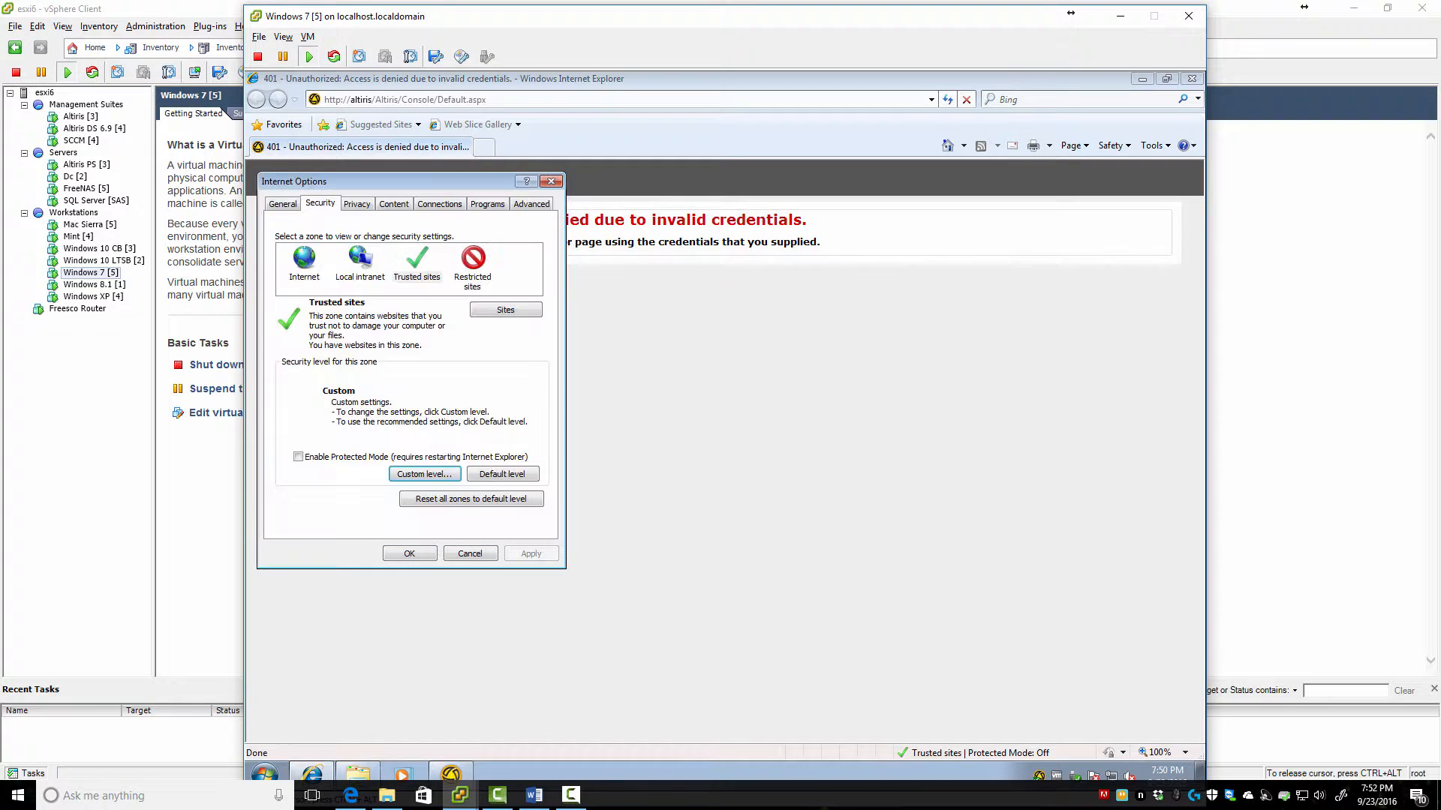
key("Return")
left_click(1190, 78)
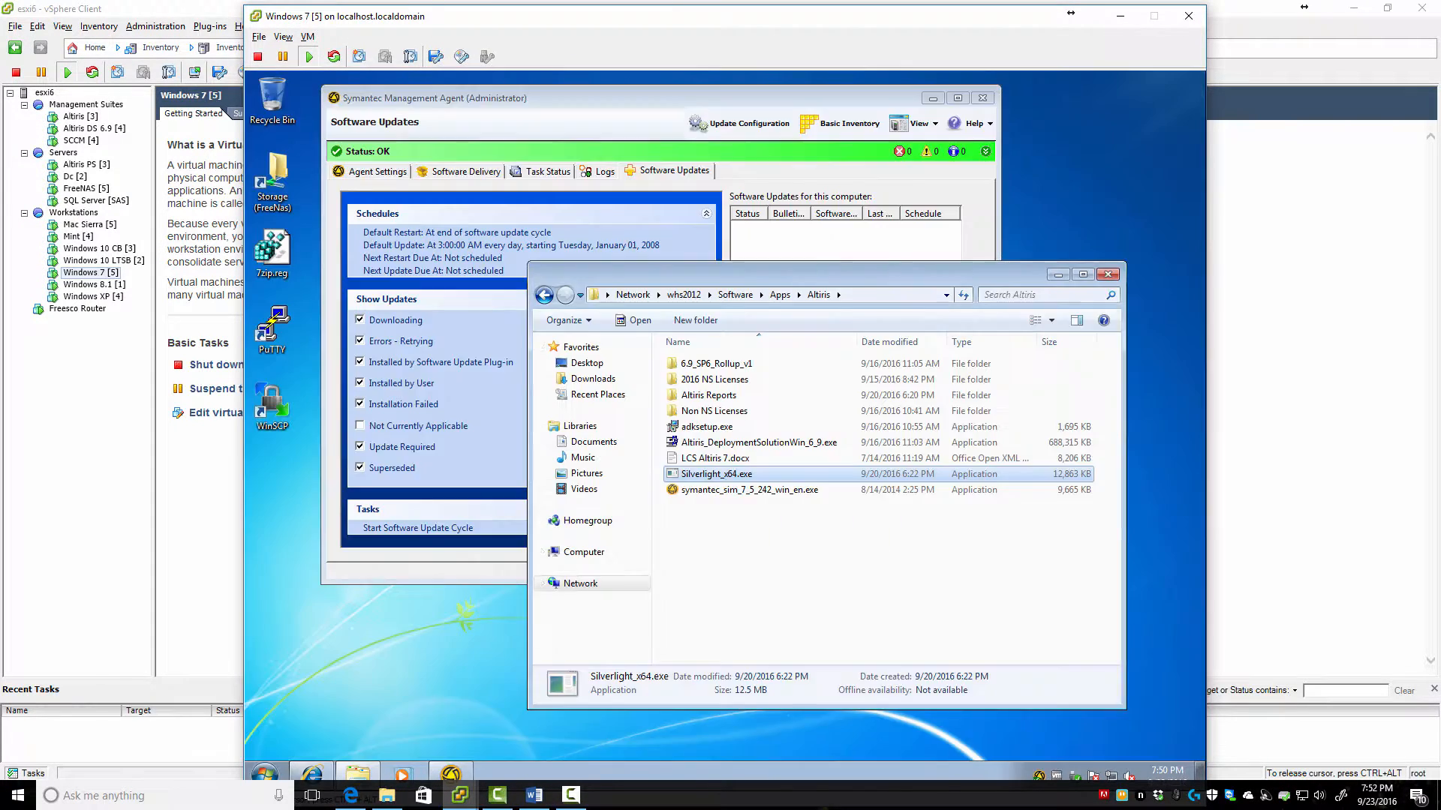
Relaunch Internet Explorer in the Windows 7 VM and load the altiris/altiris console address
left_click(312, 774)
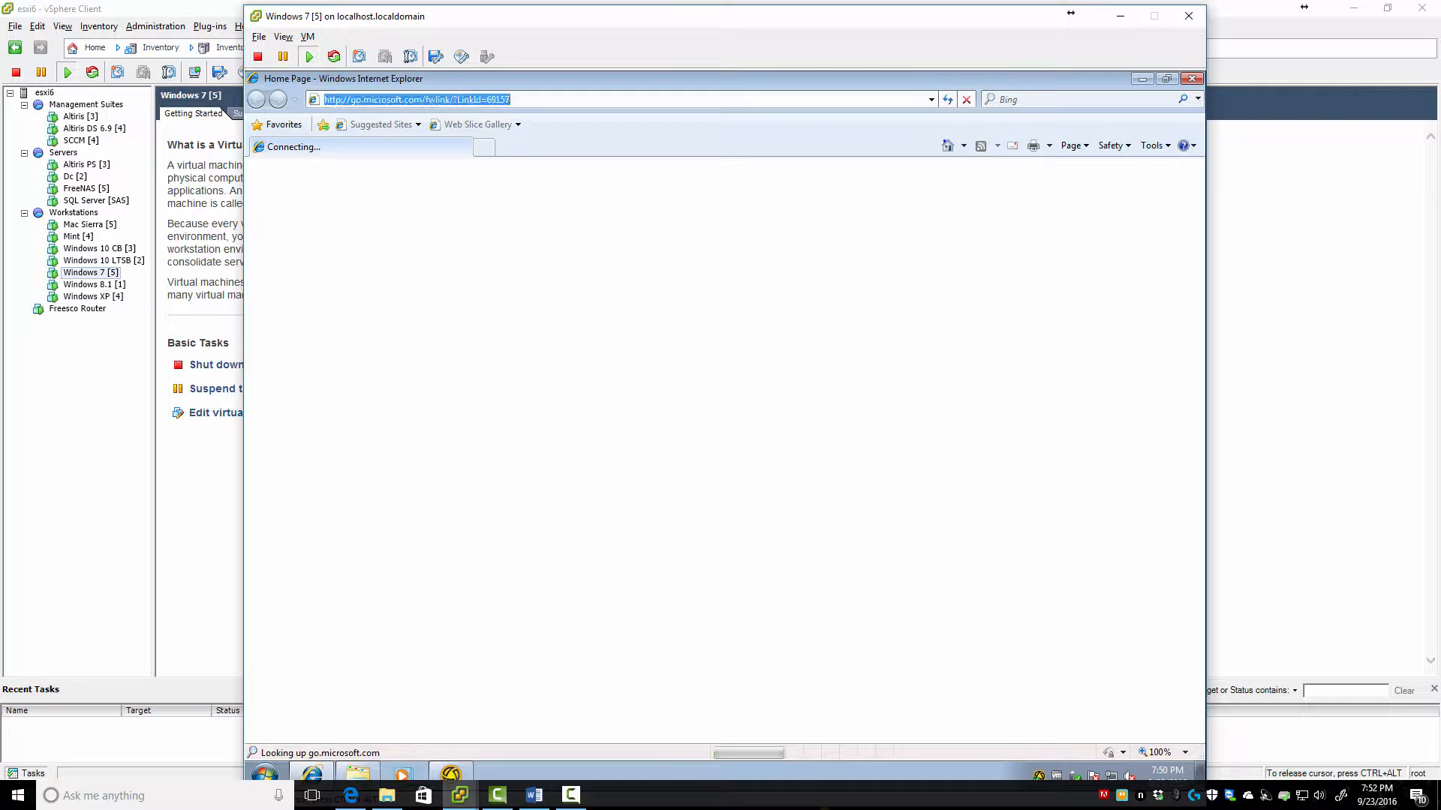
type("altiris/altiris")
key("Return")
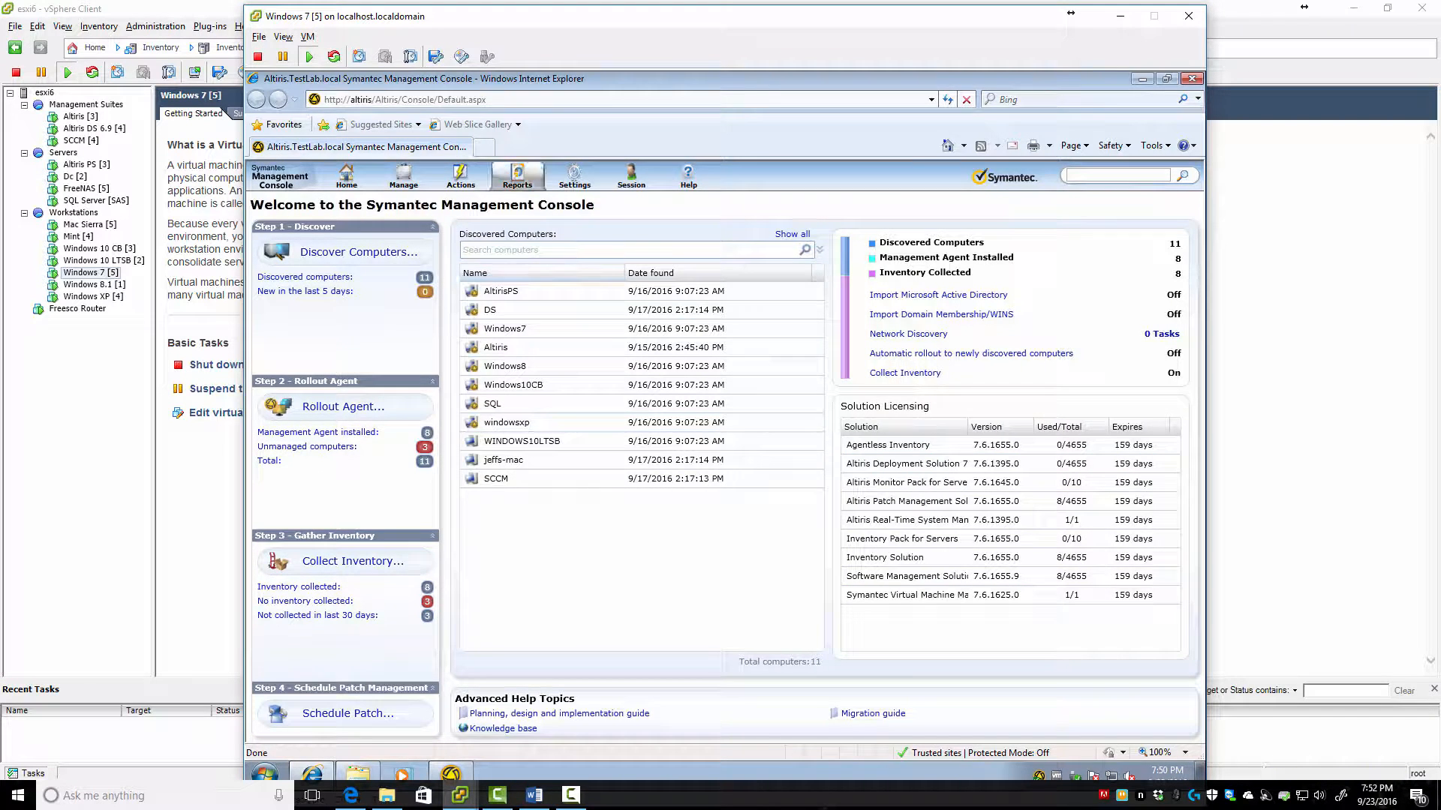
left_click_drag(574, 24, 572, 21)
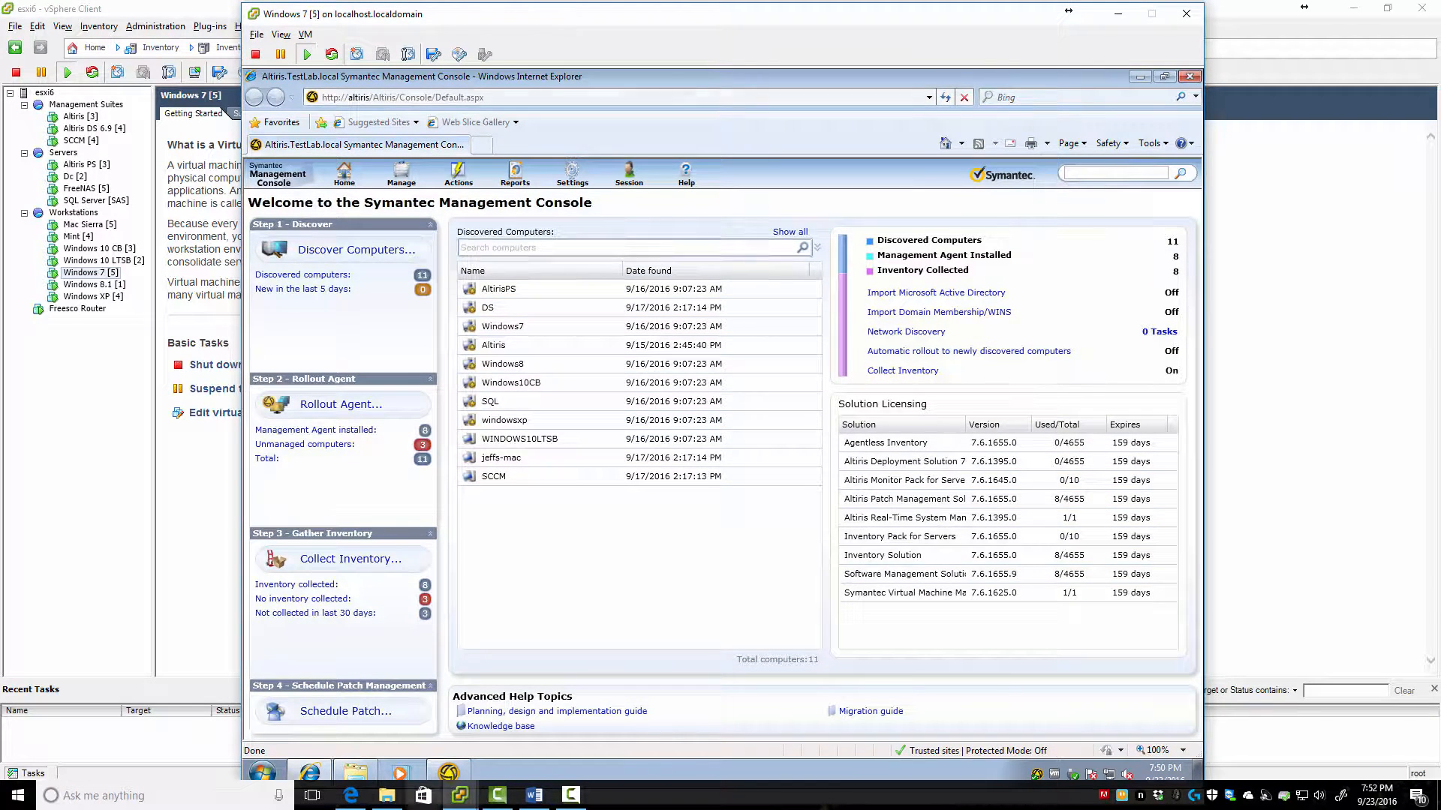
Reload the console welcome page via Home > First Time Setup, then minimize the Windows 7 VM
left_click(262, 772)
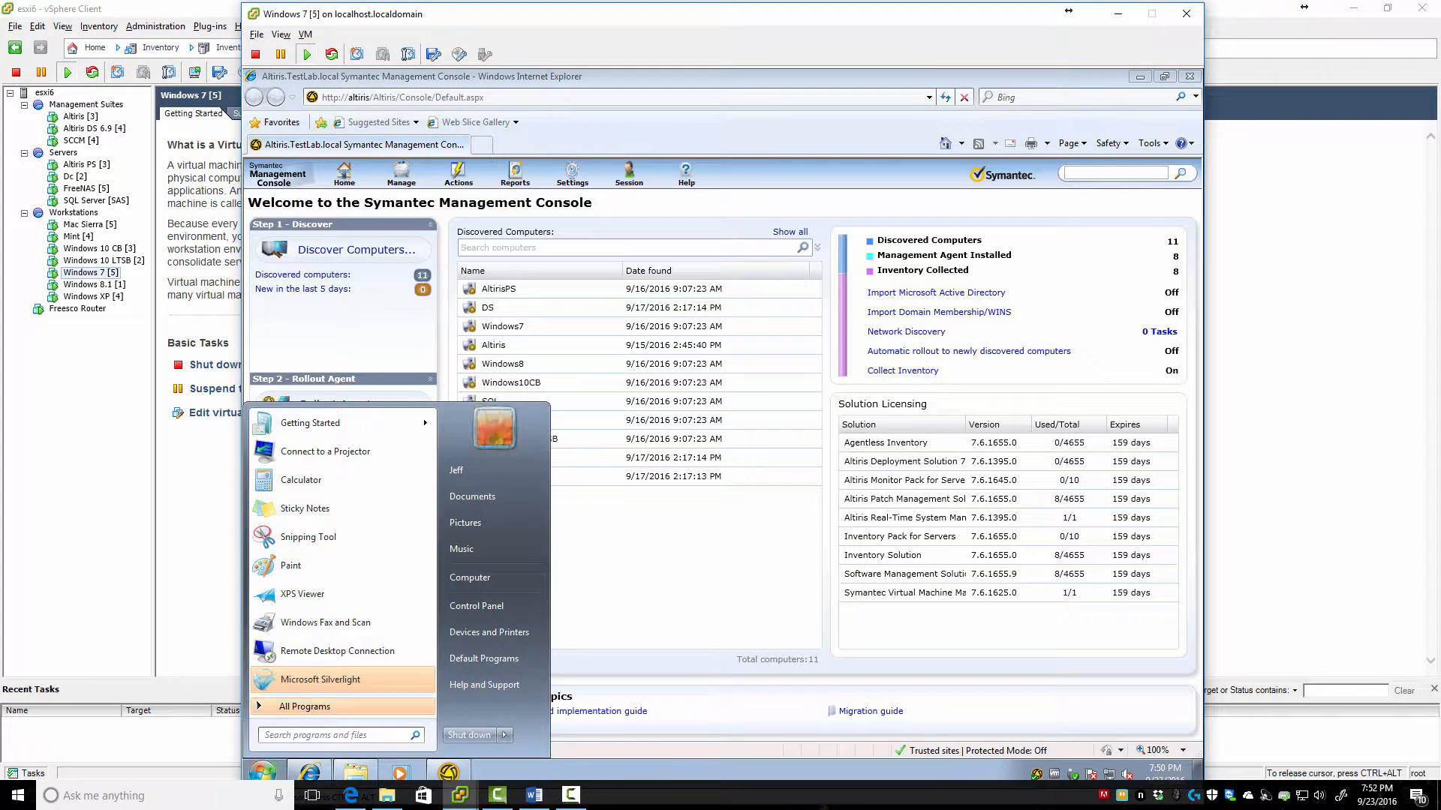
left_click(450, 203)
left_click(345, 174)
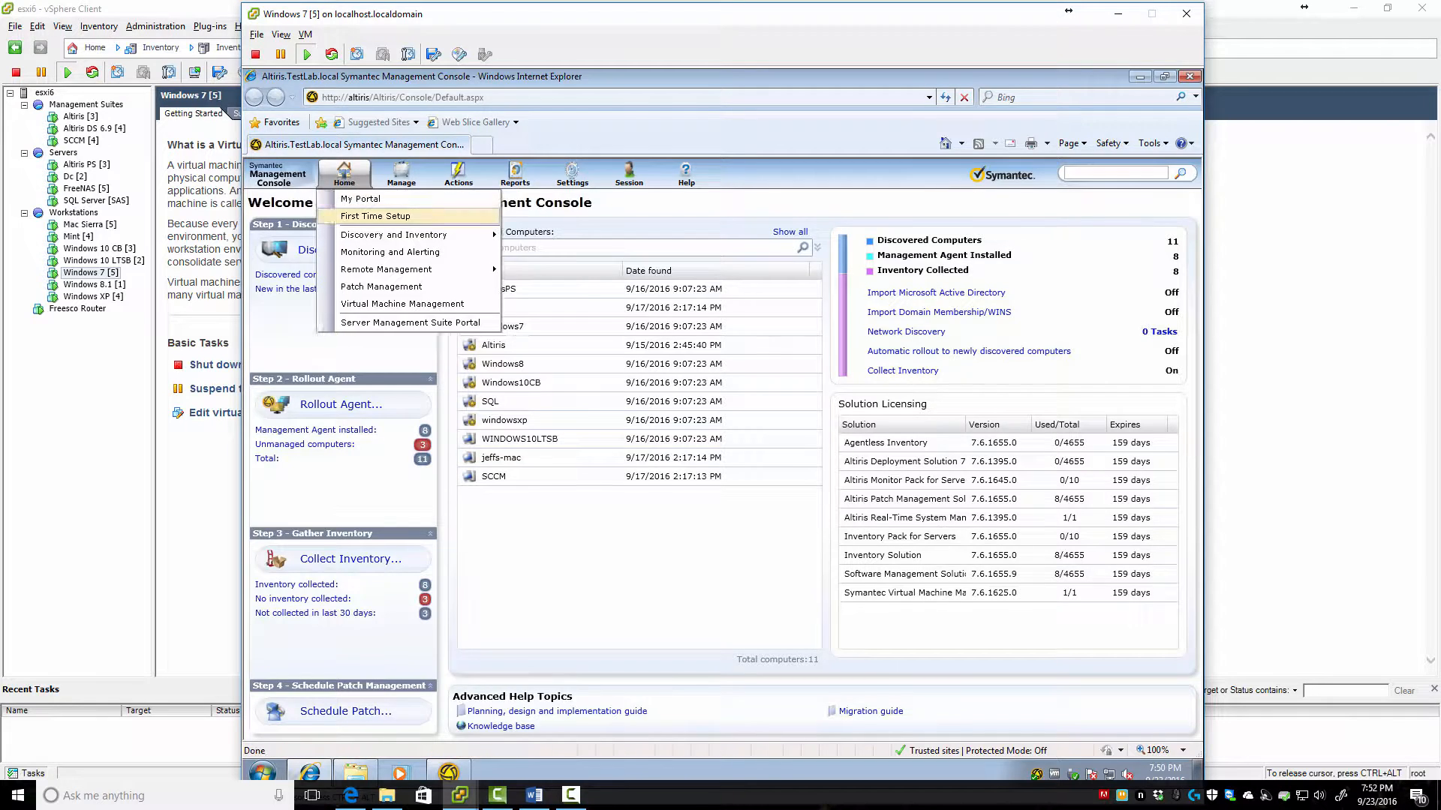
left_click(375, 216)
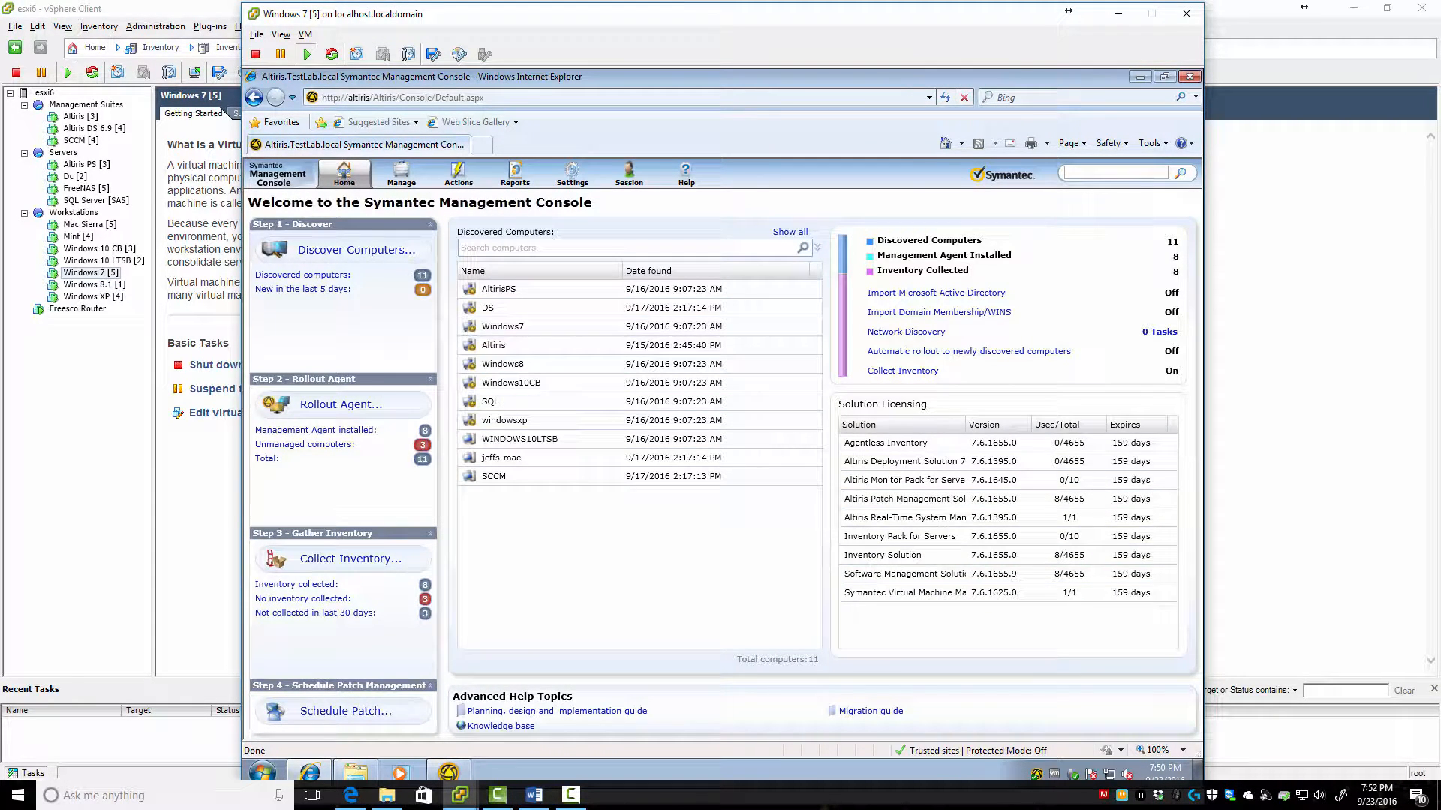
left_click(1117, 13)
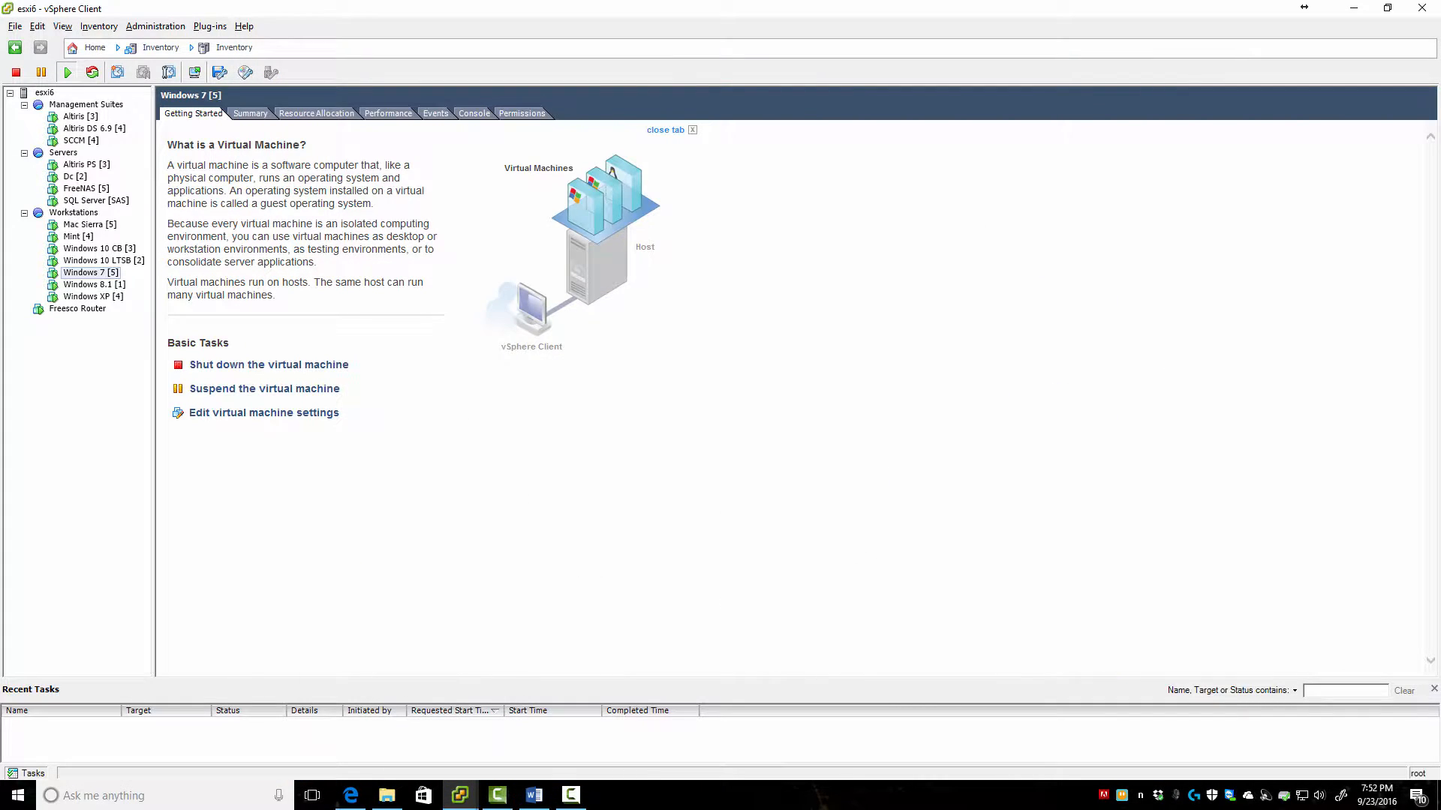
Switch from the Windows 7 VM to the Windows 8.1 VM and open Patch Management's Software Bulletin Details
key("alt+Tab")
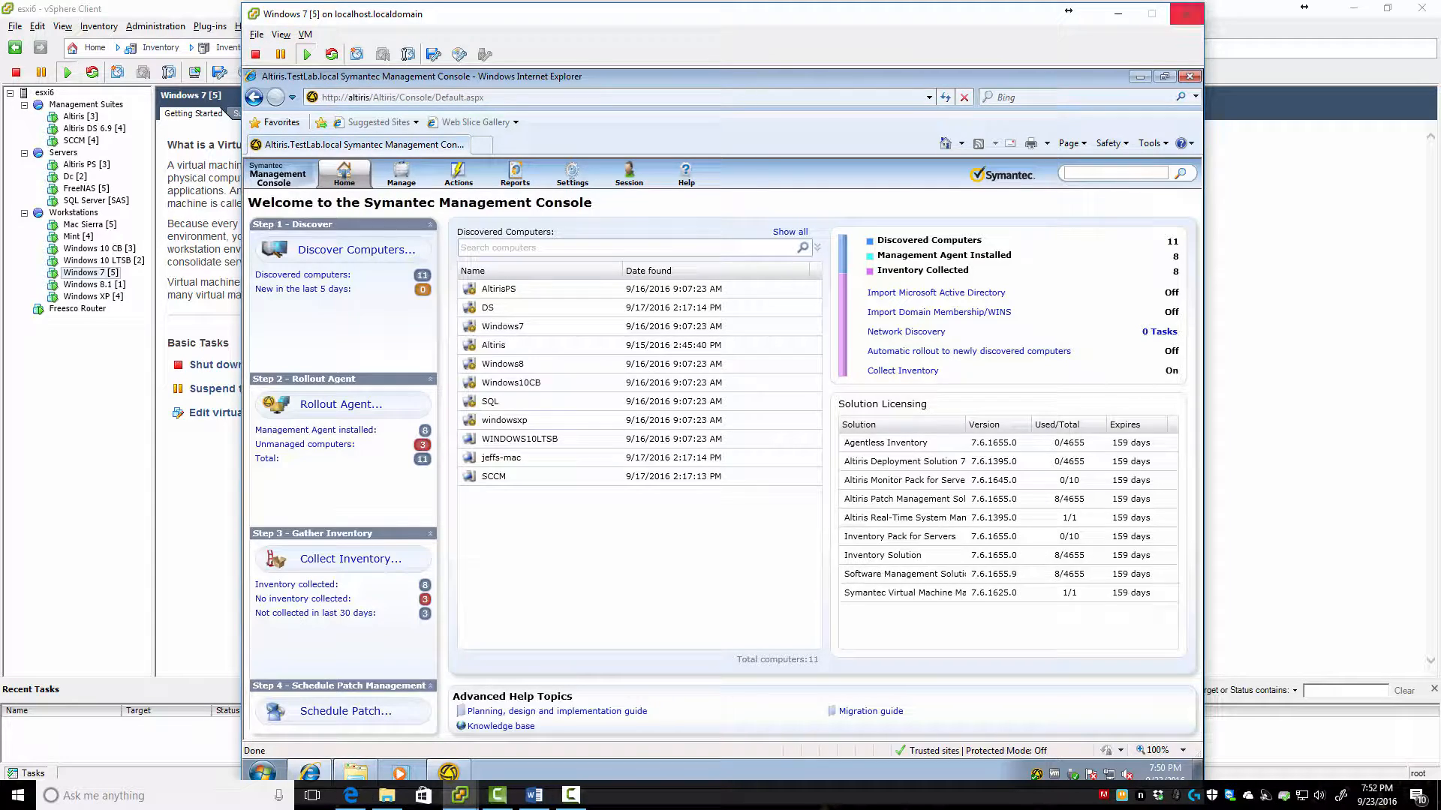
left_click(1117, 14)
left_click(460, 795)
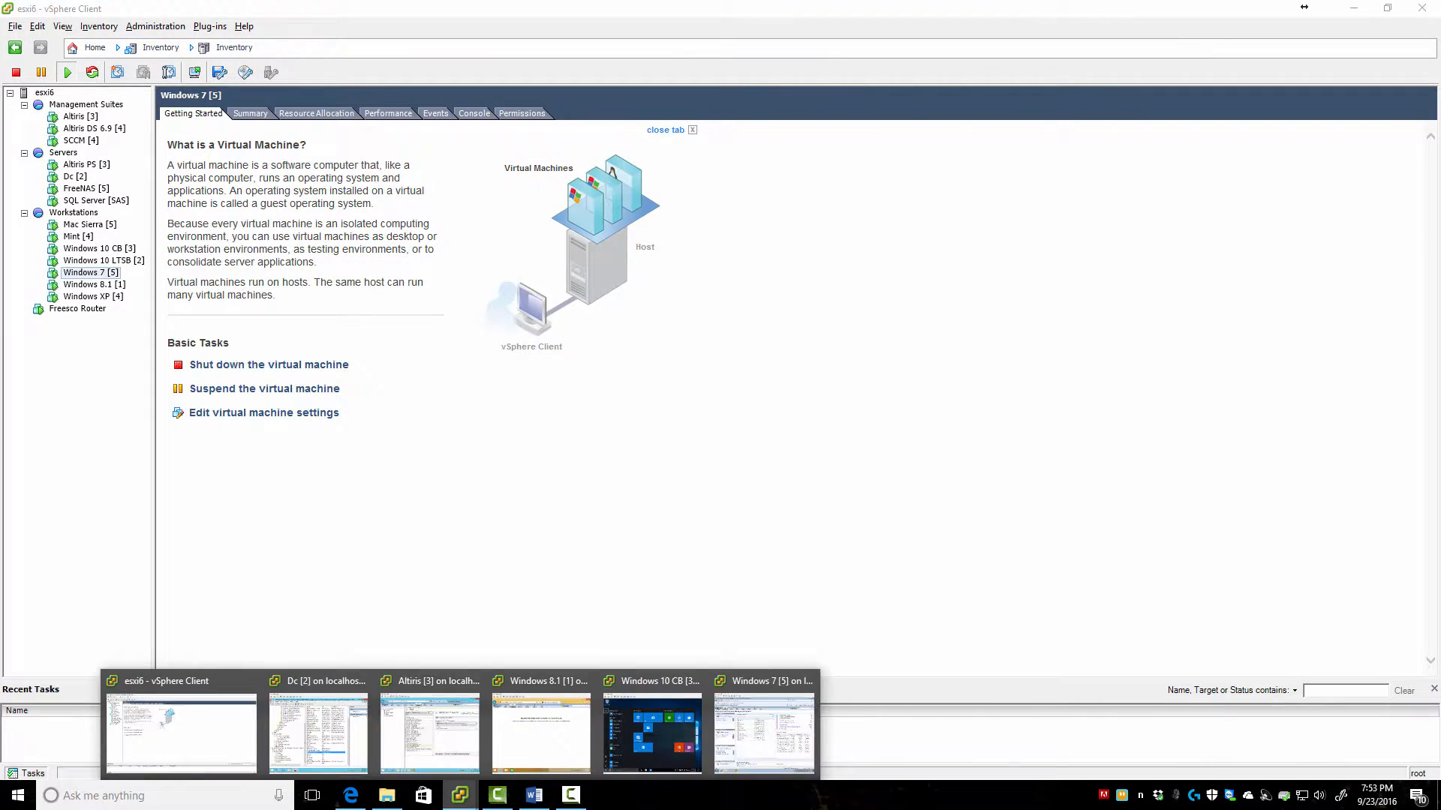
left_click(543, 732)
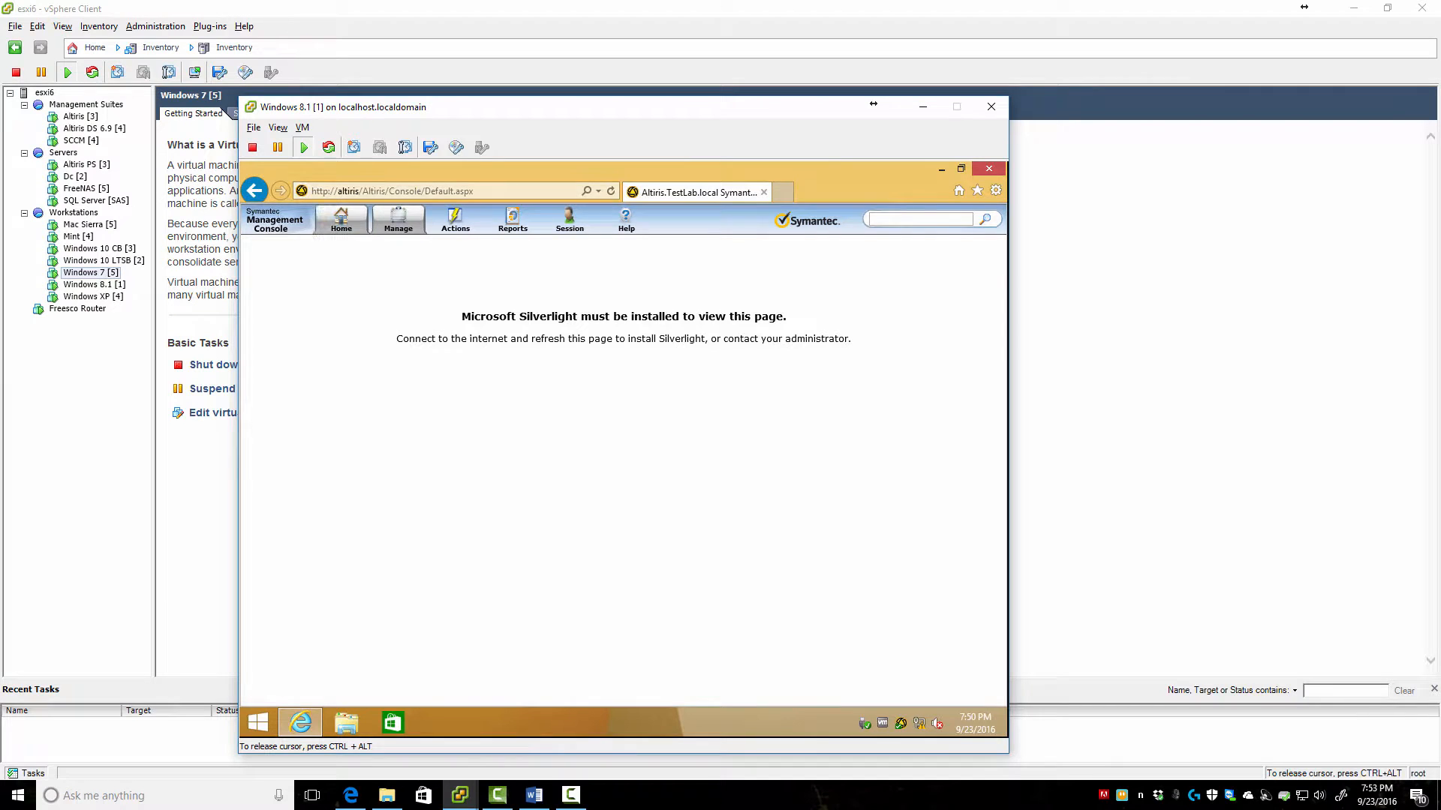
mouse_move(341, 220)
mouse_move(405, 264)
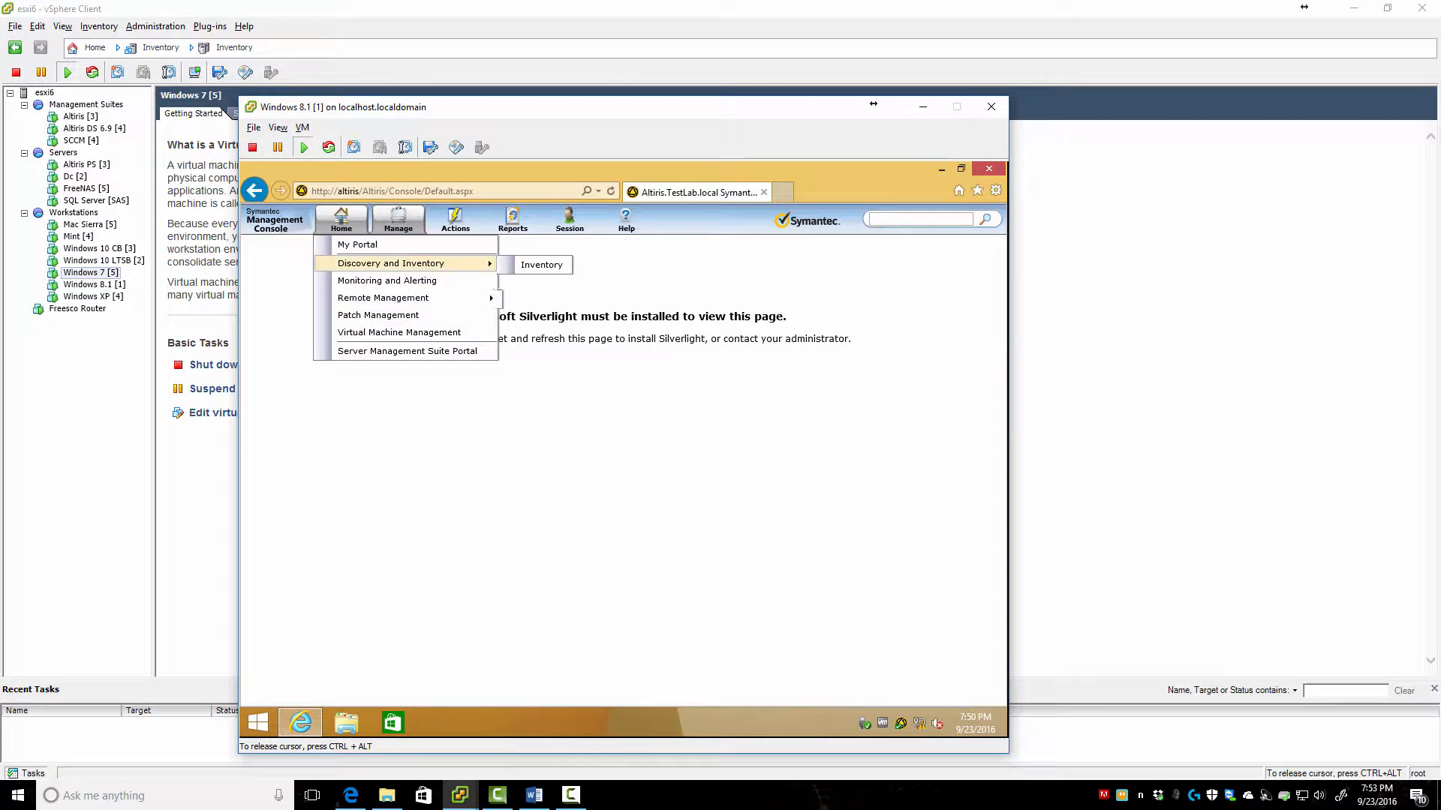
mouse_move(405, 298)
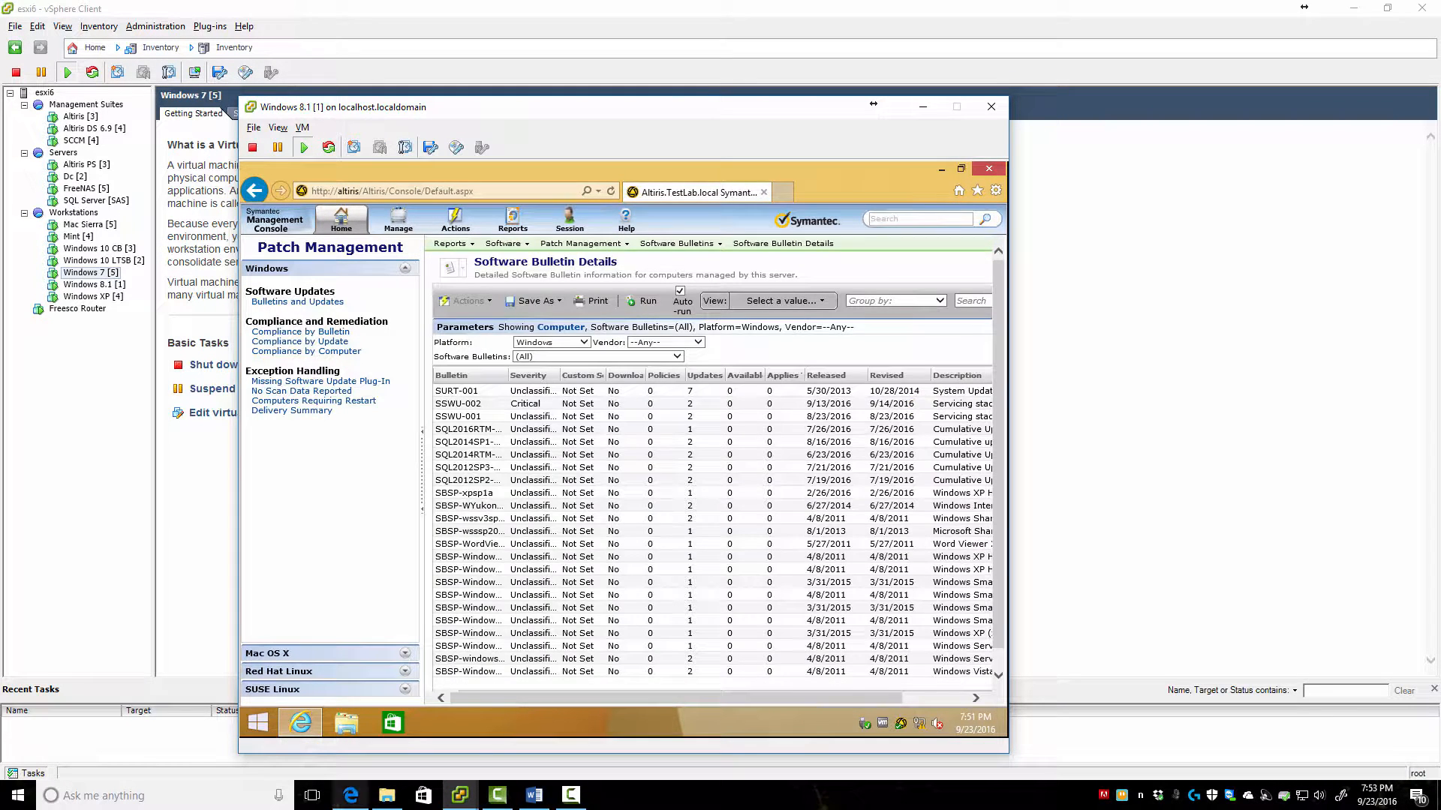
mouse_move(459, 794)
mouse_move(429, 732)
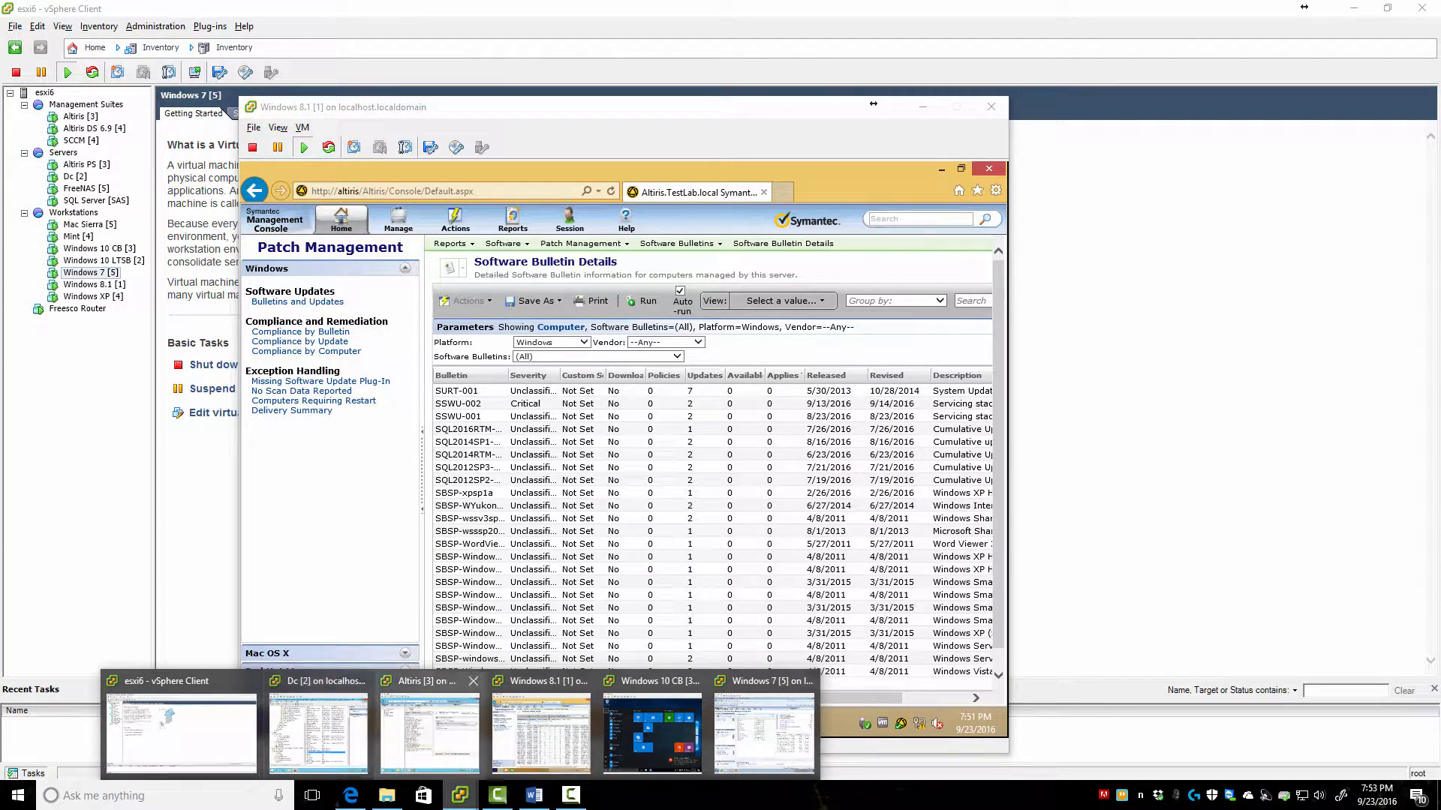
On the Altiris server VM, show the members of the TESTLAB\TestLab-Reporters role
left_click(429, 732)
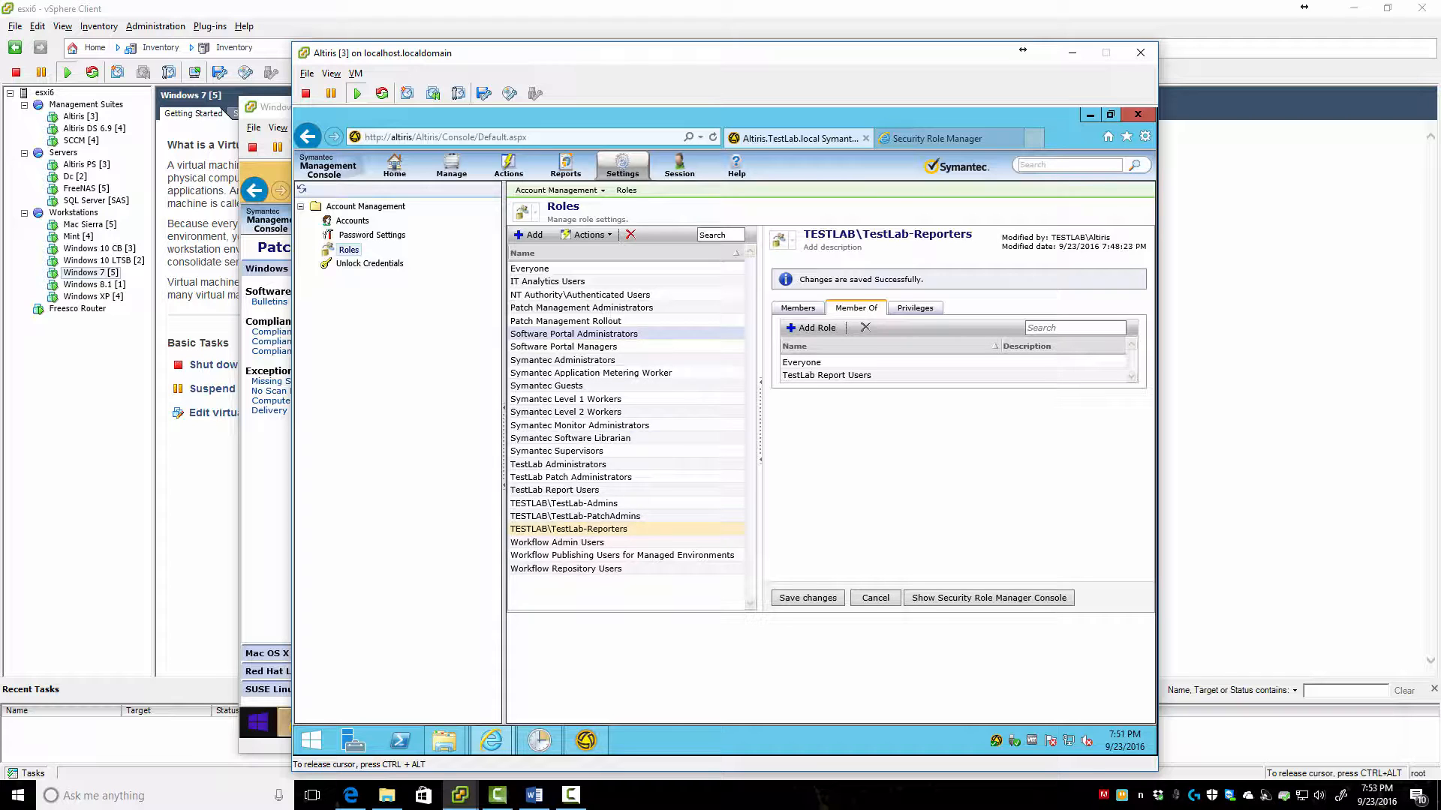
left_click(797, 307)
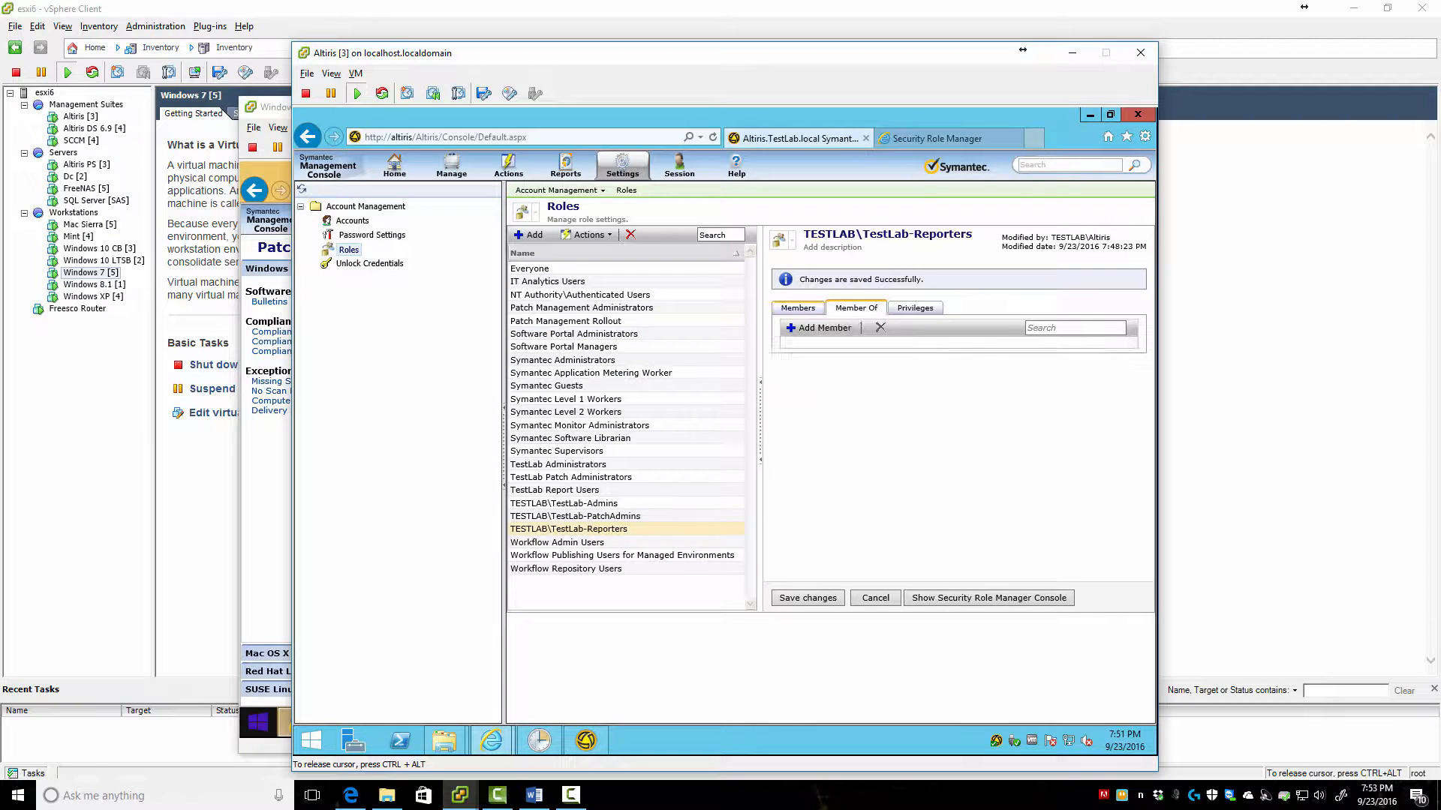
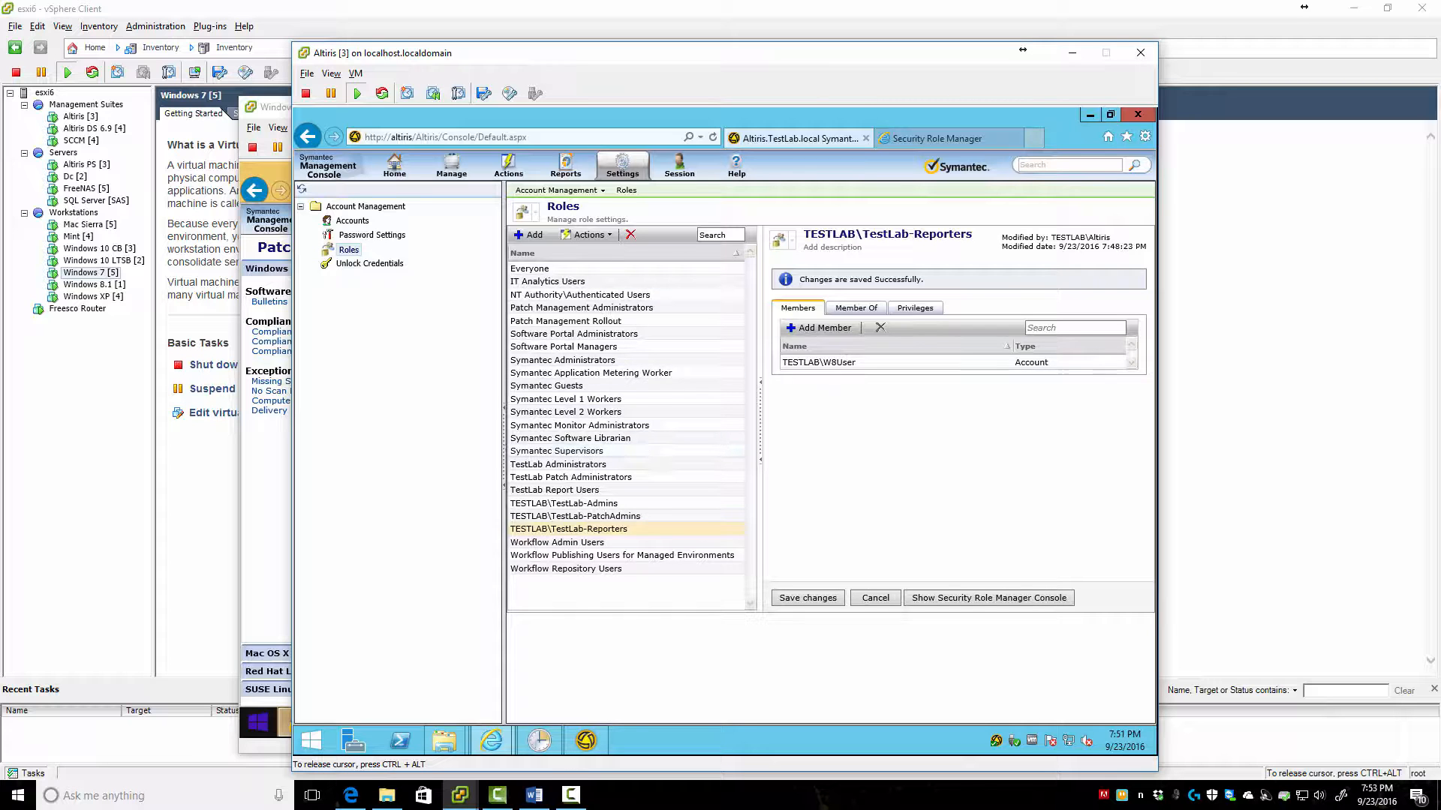
On the Windows 8.1 console, open and dismiss the SQL2012SP3 bulletin options, then minimize that VM
left_click(262, 746)
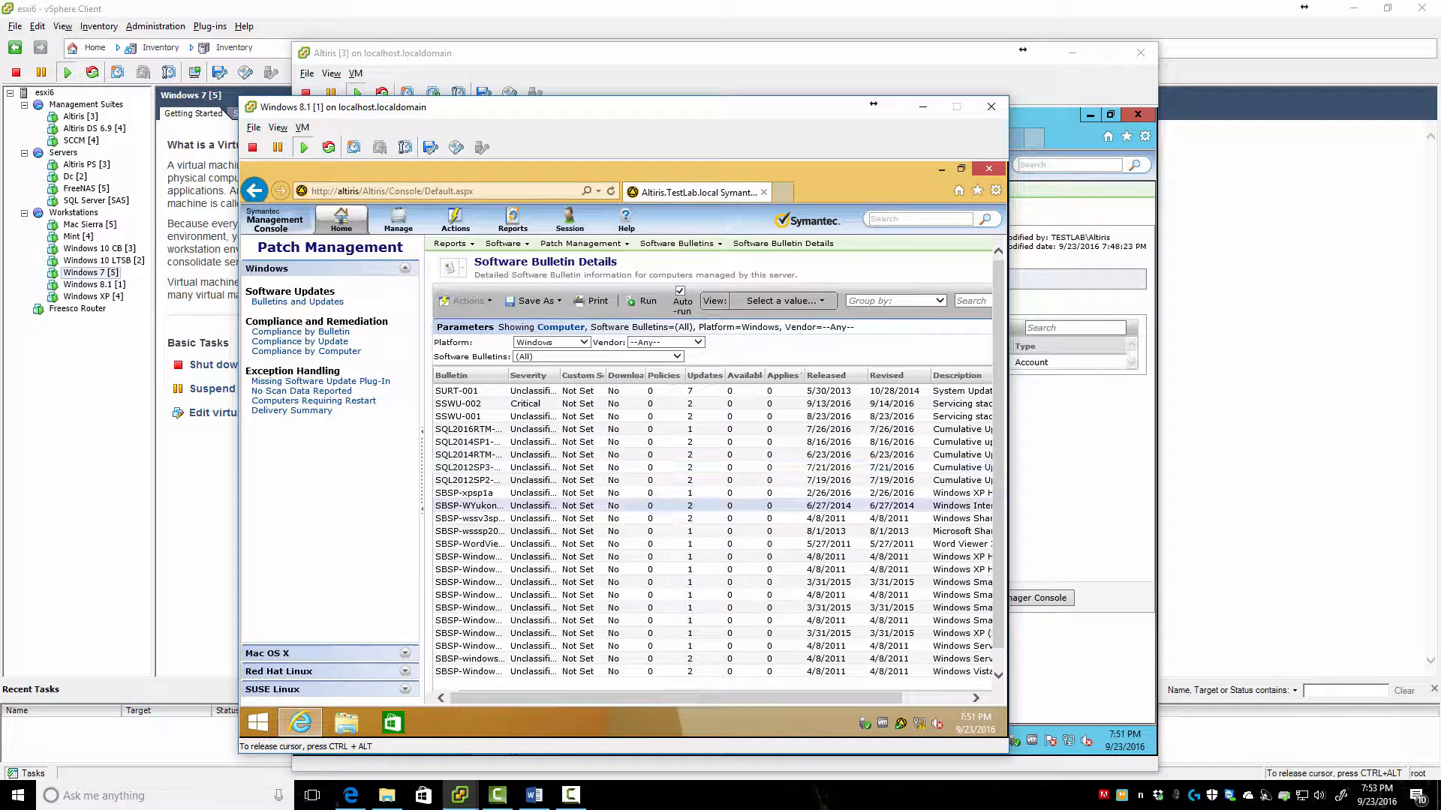
right_click(462, 467)
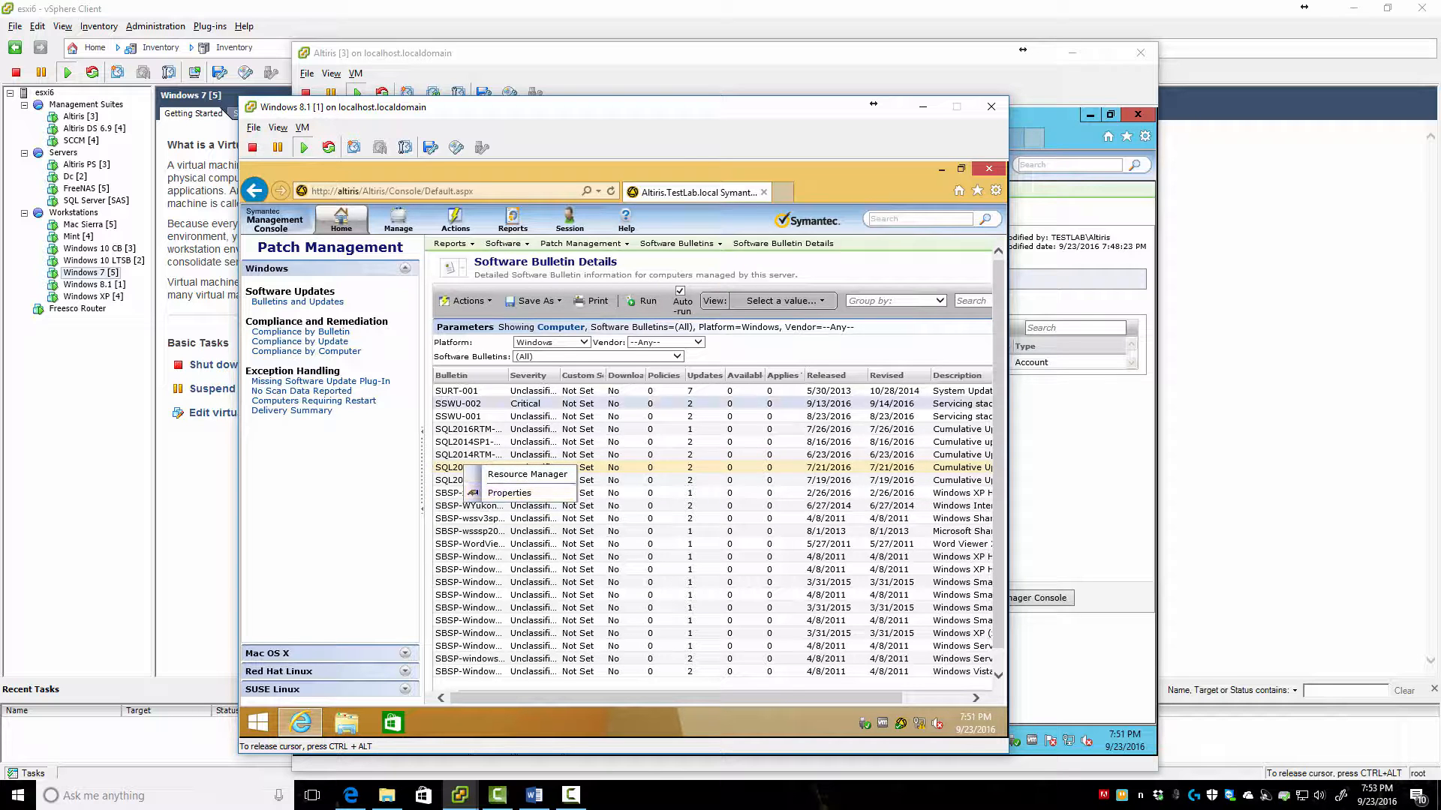
left_click(480, 518)
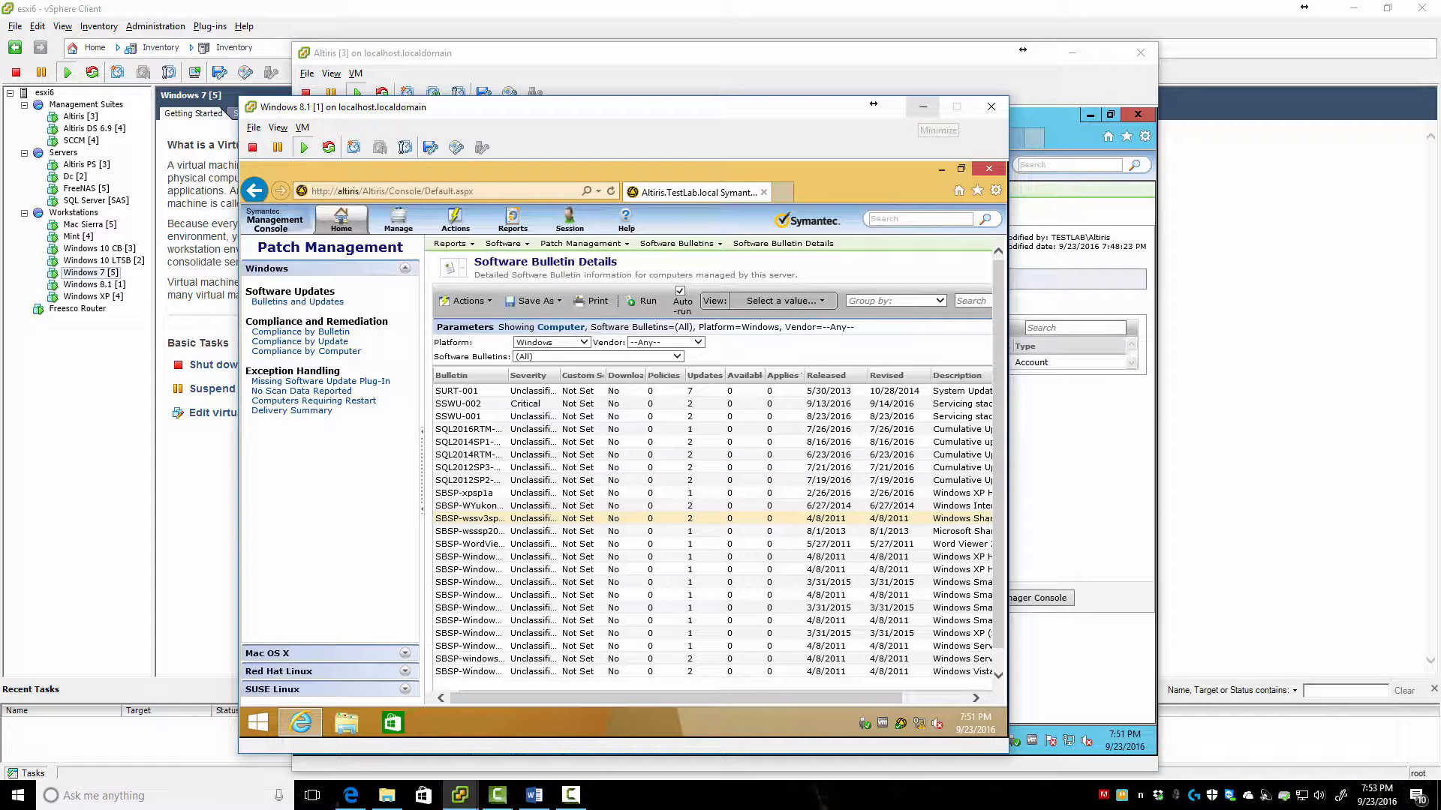
left_click(923, 107)
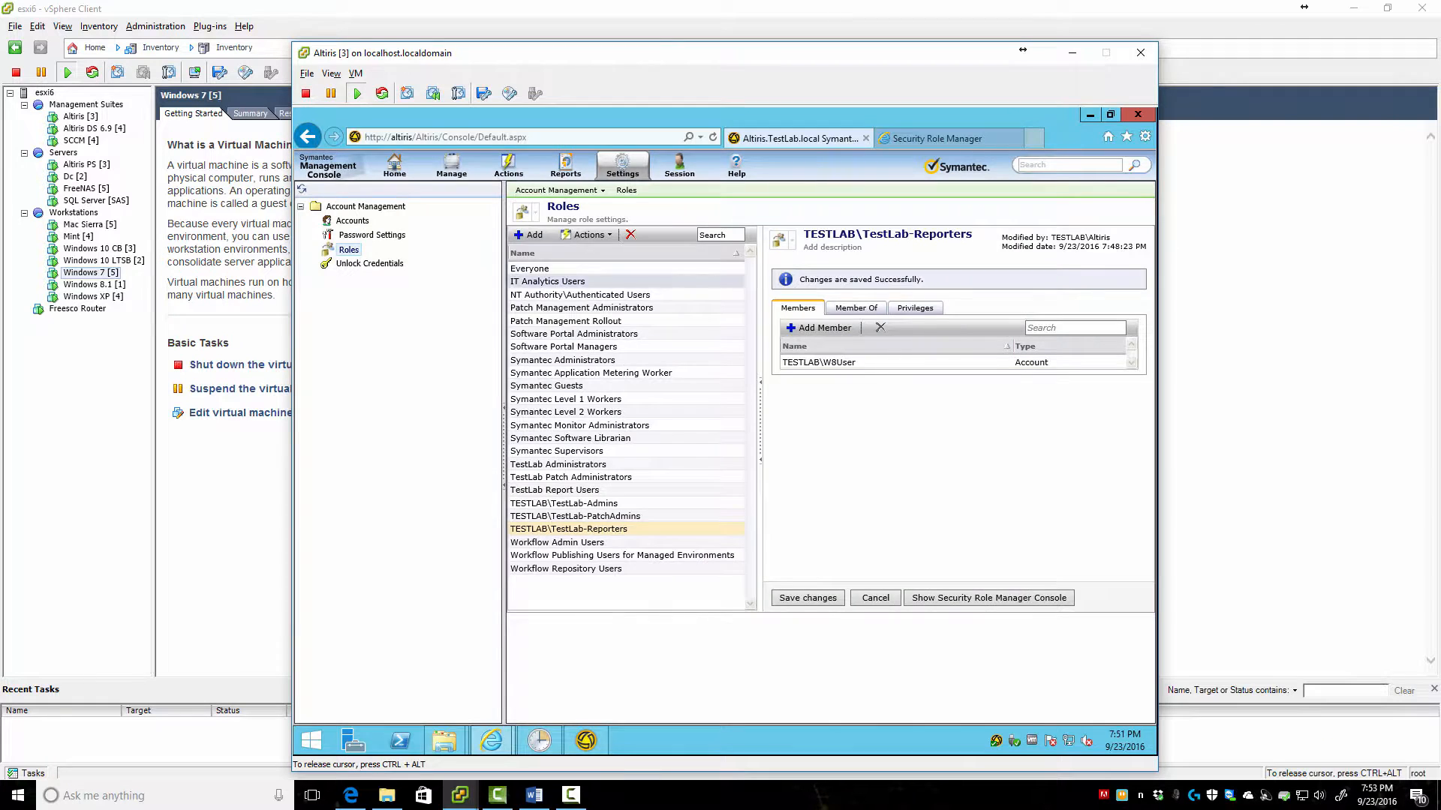
Switch to the Windows 10 VM and launch Internet Explorer from the Start menu
mouse_move(459, 795)
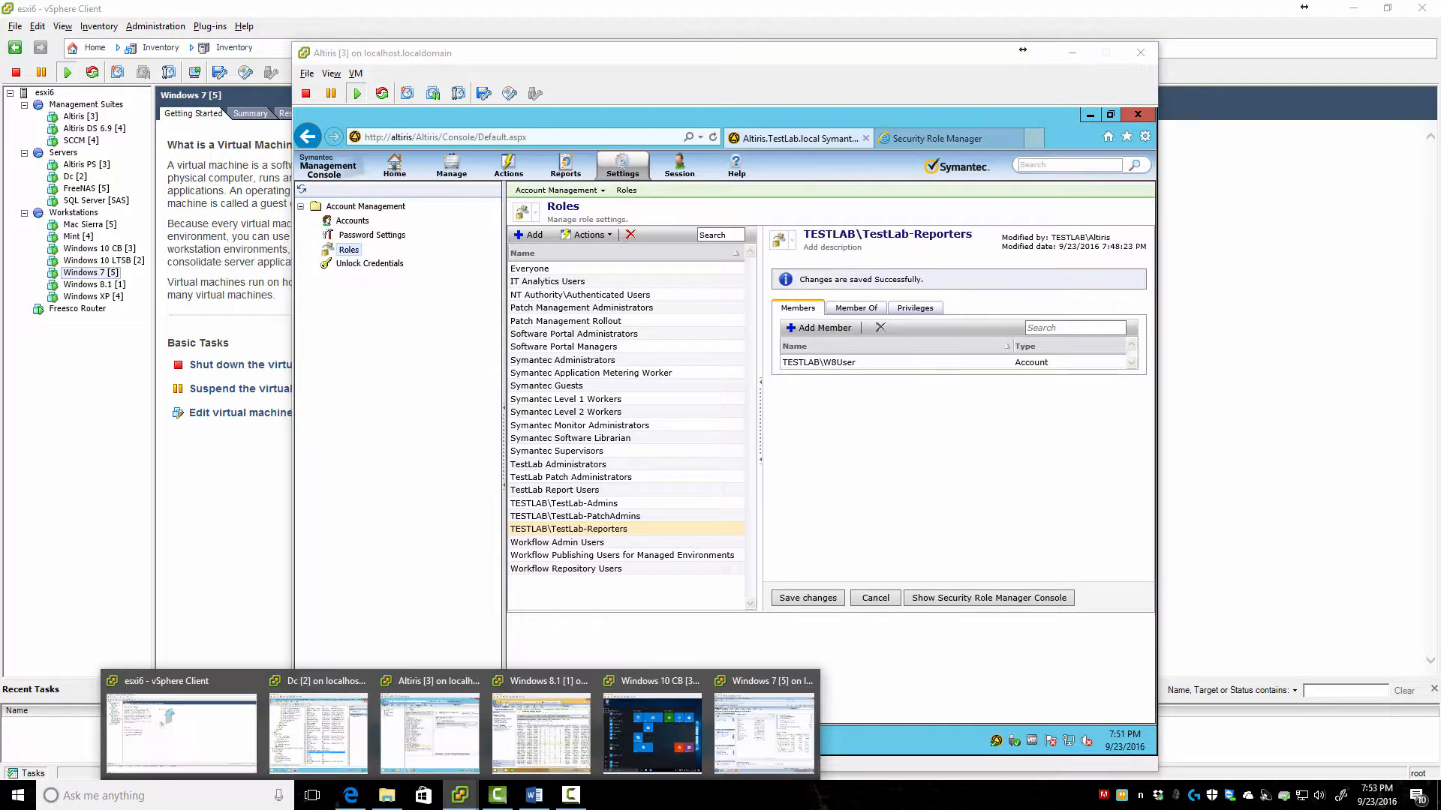
left_click(651, 731)
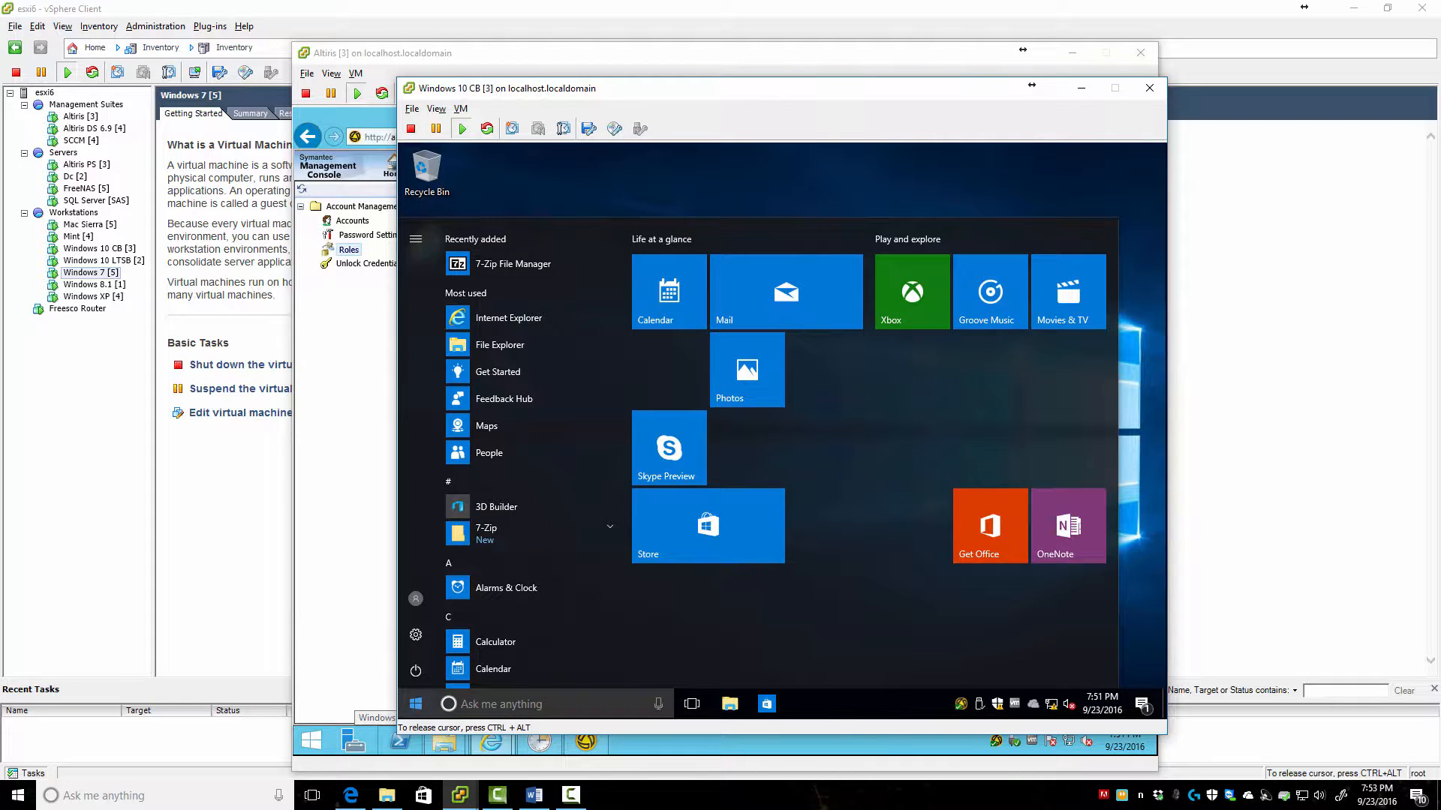
left_click(415, 704)
left_click(415, 704)
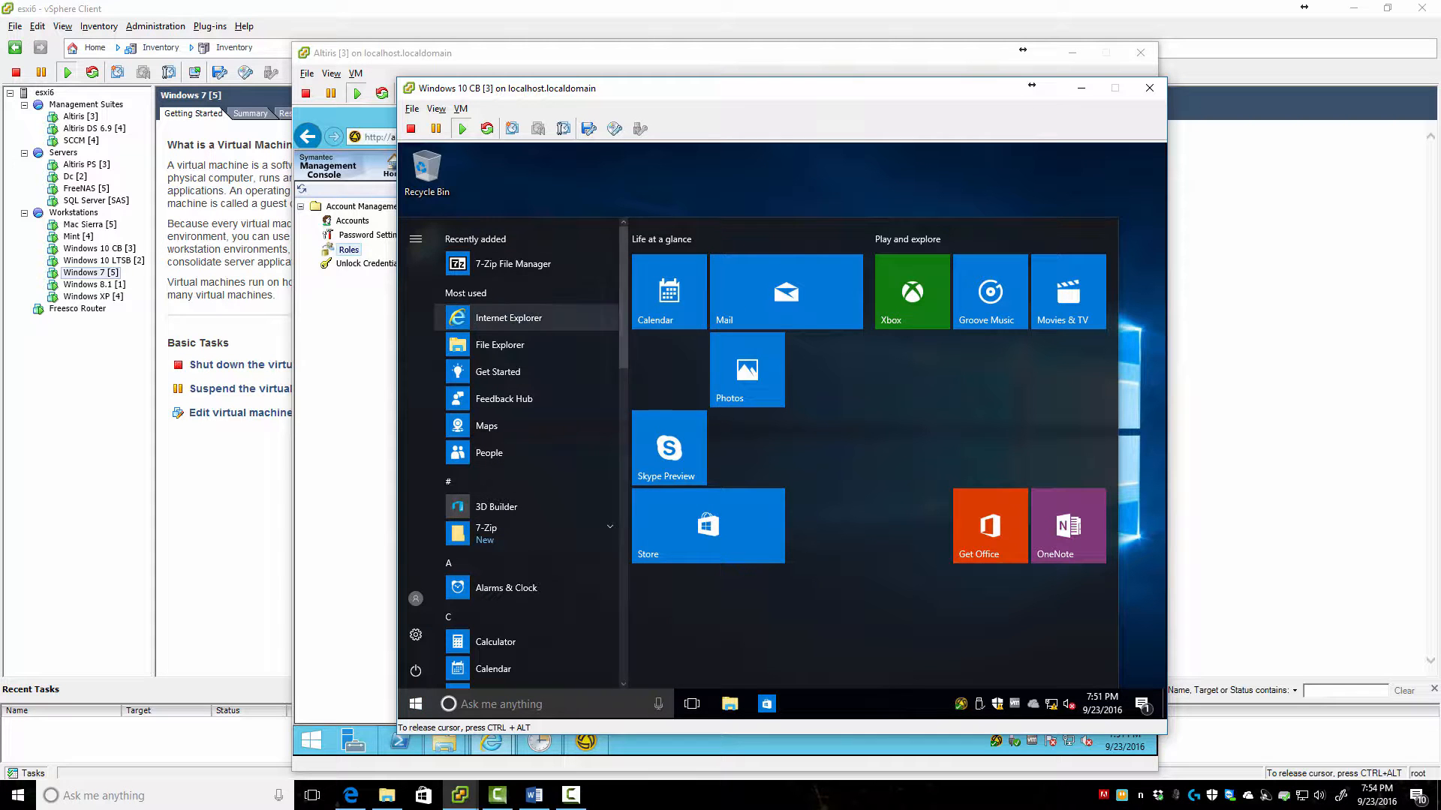
left_click(508, 317)
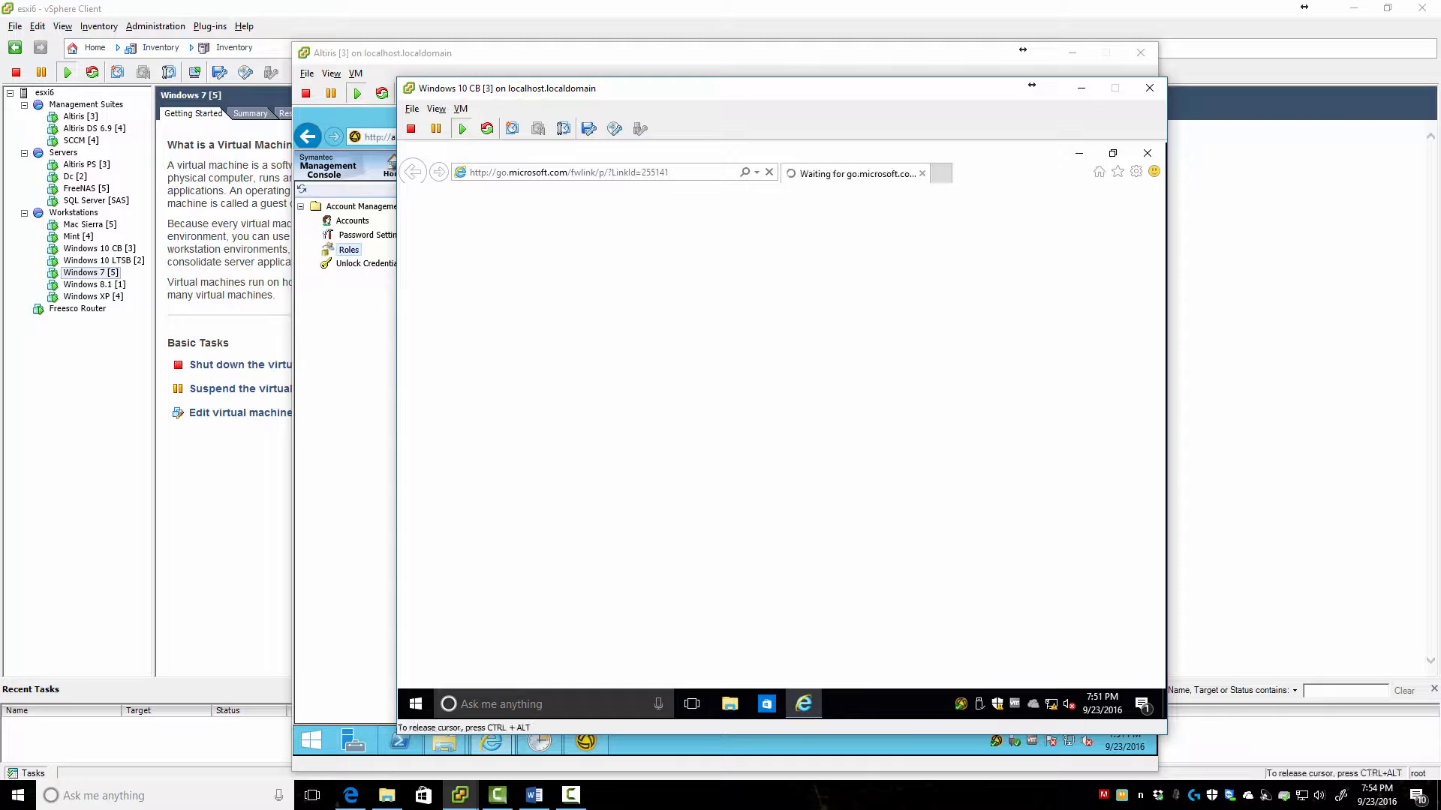
Load the console at altiris/altiris and open the Manage > Computers view
left_click(568, 172)
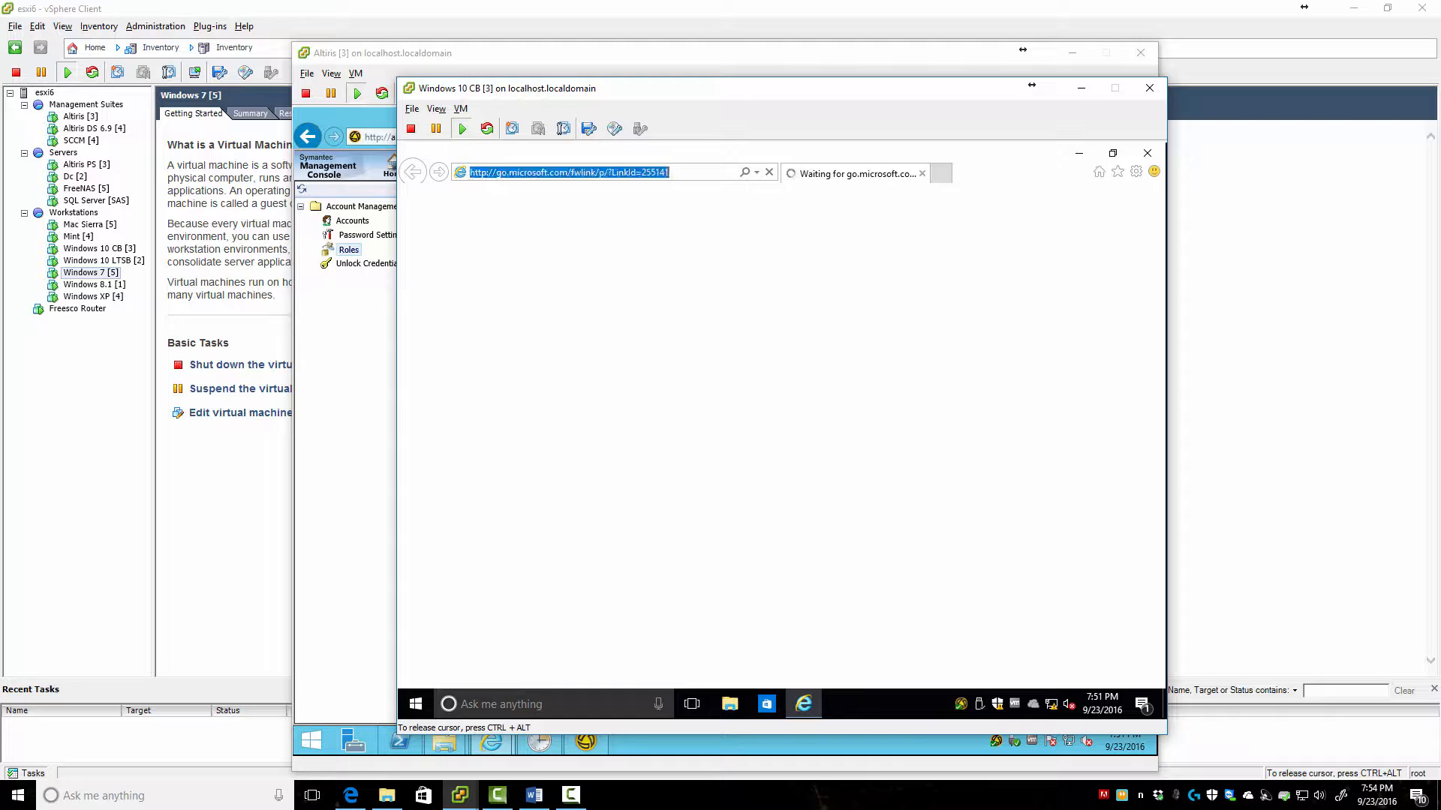
type("altiris")
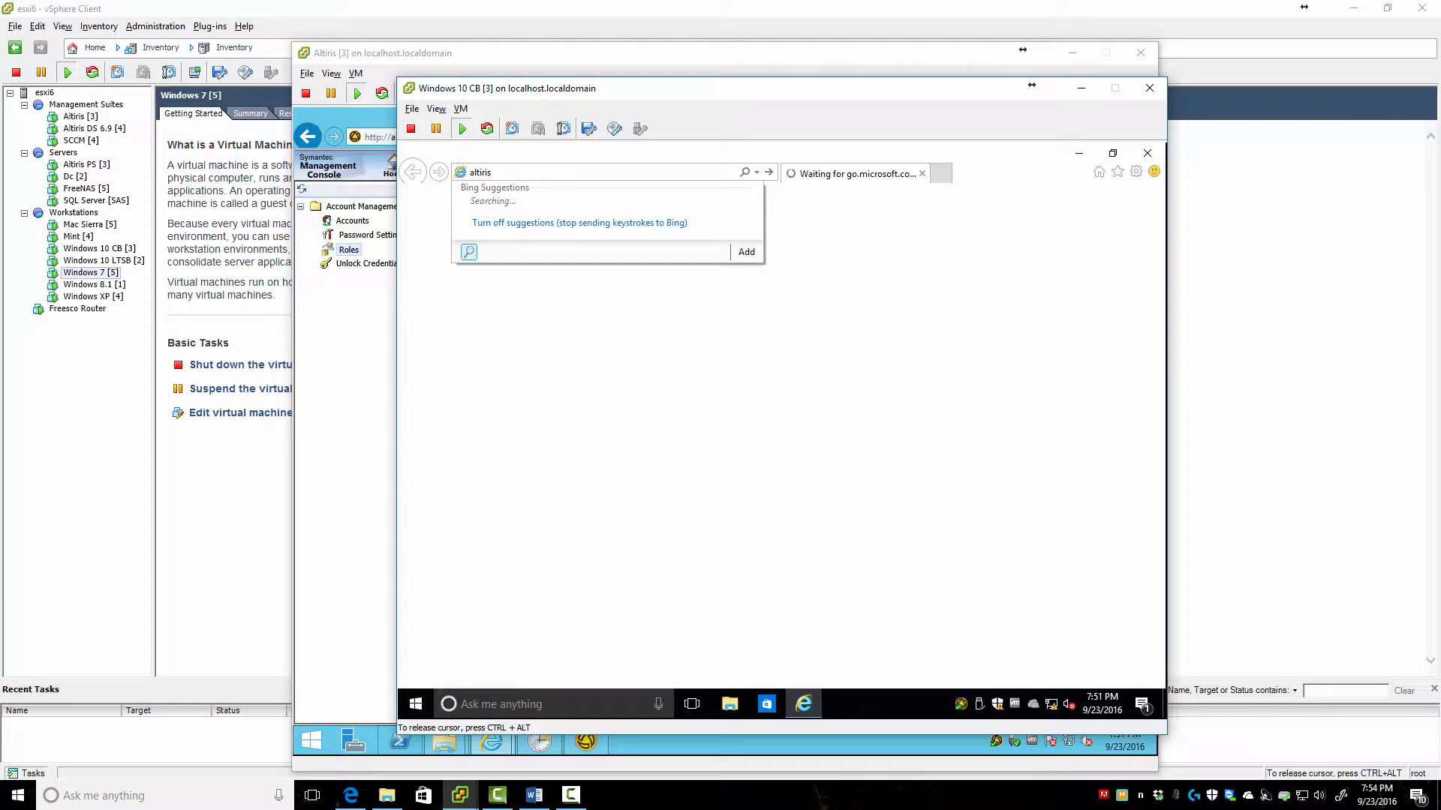
type("/altiris")
key("Return")
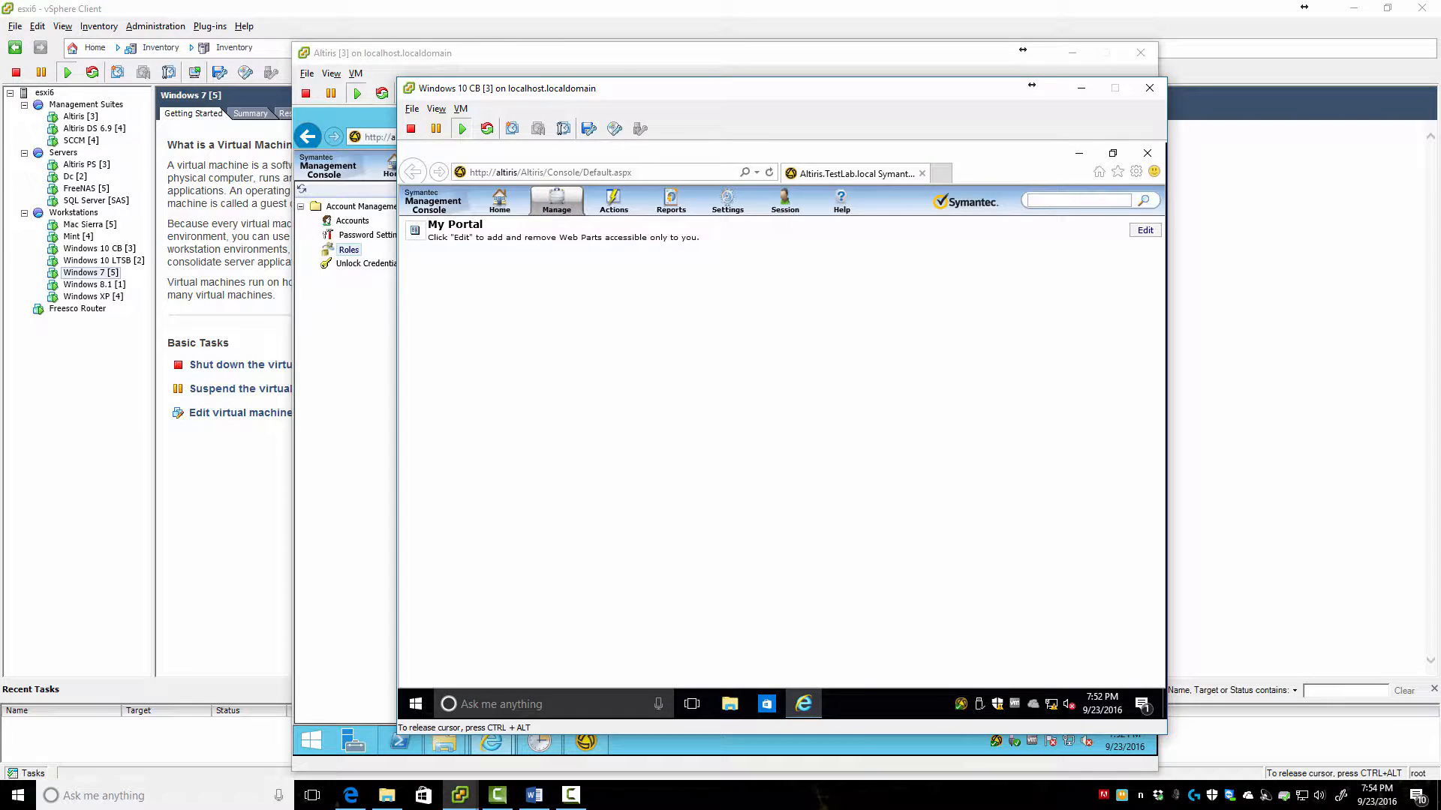
left_click(556, 201)
left_click(577, 226)
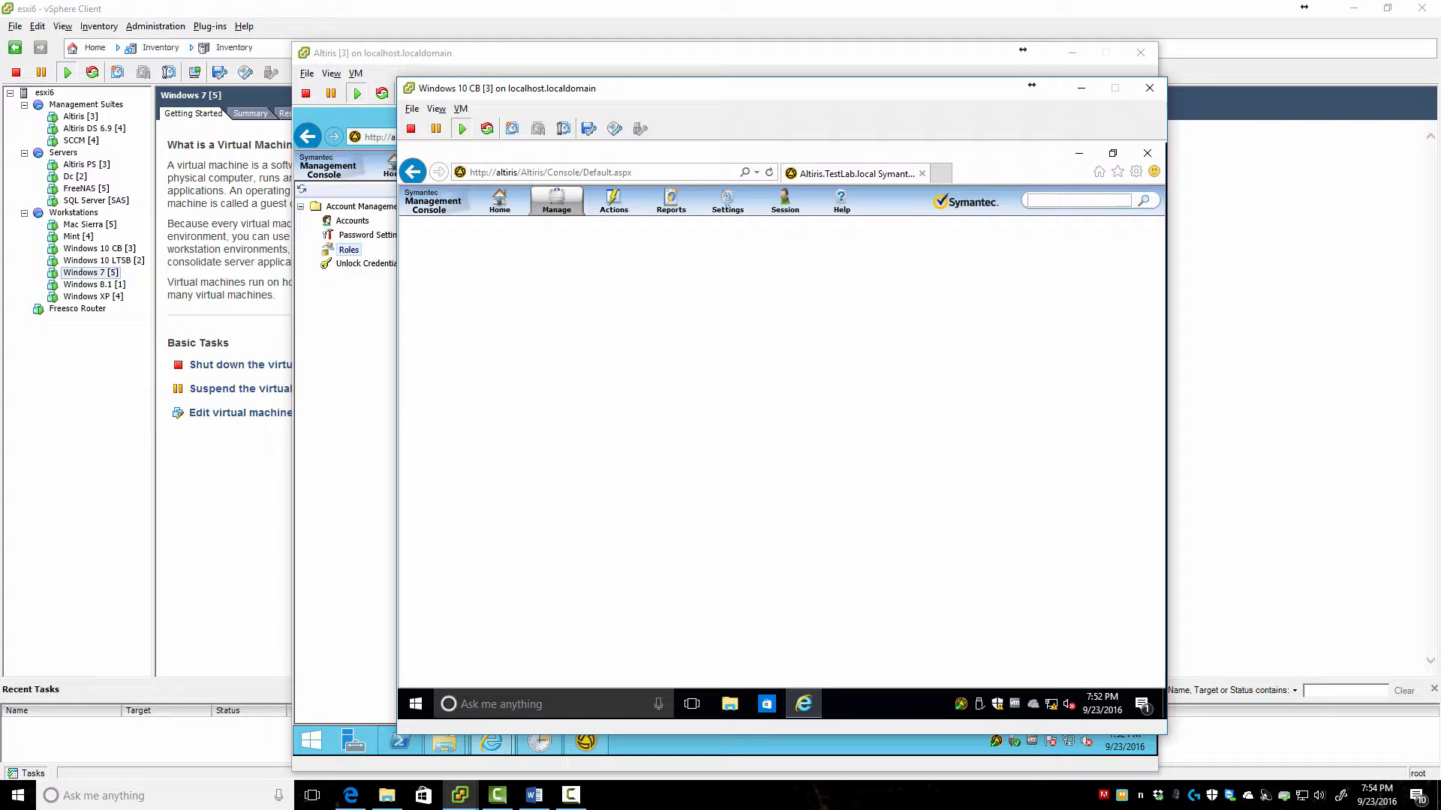
key("F9")
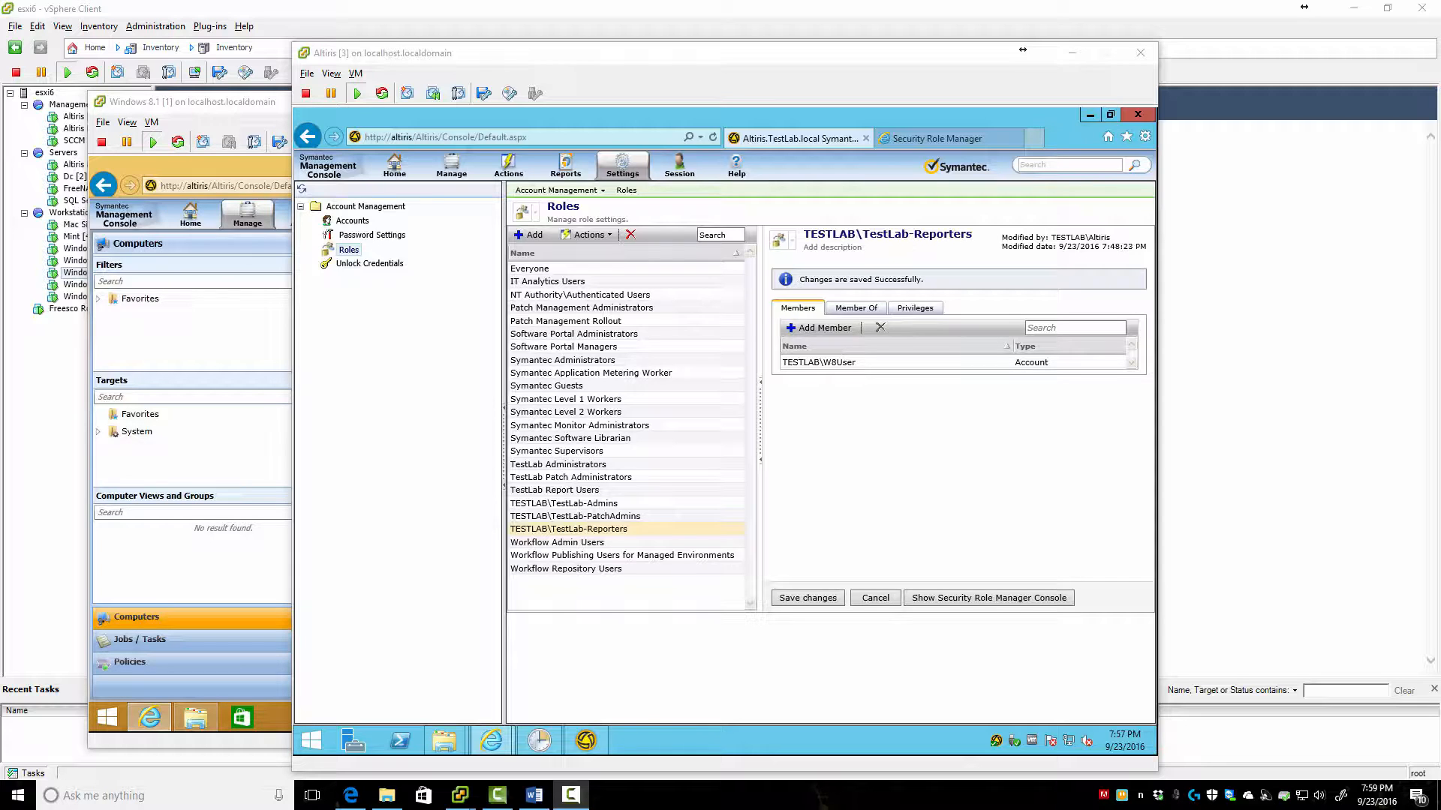
Review the TestLab-Admins, TestLab-PatchAdmins and TestLab-Reporters role details and their Member Of roles
left_click(562, 503)
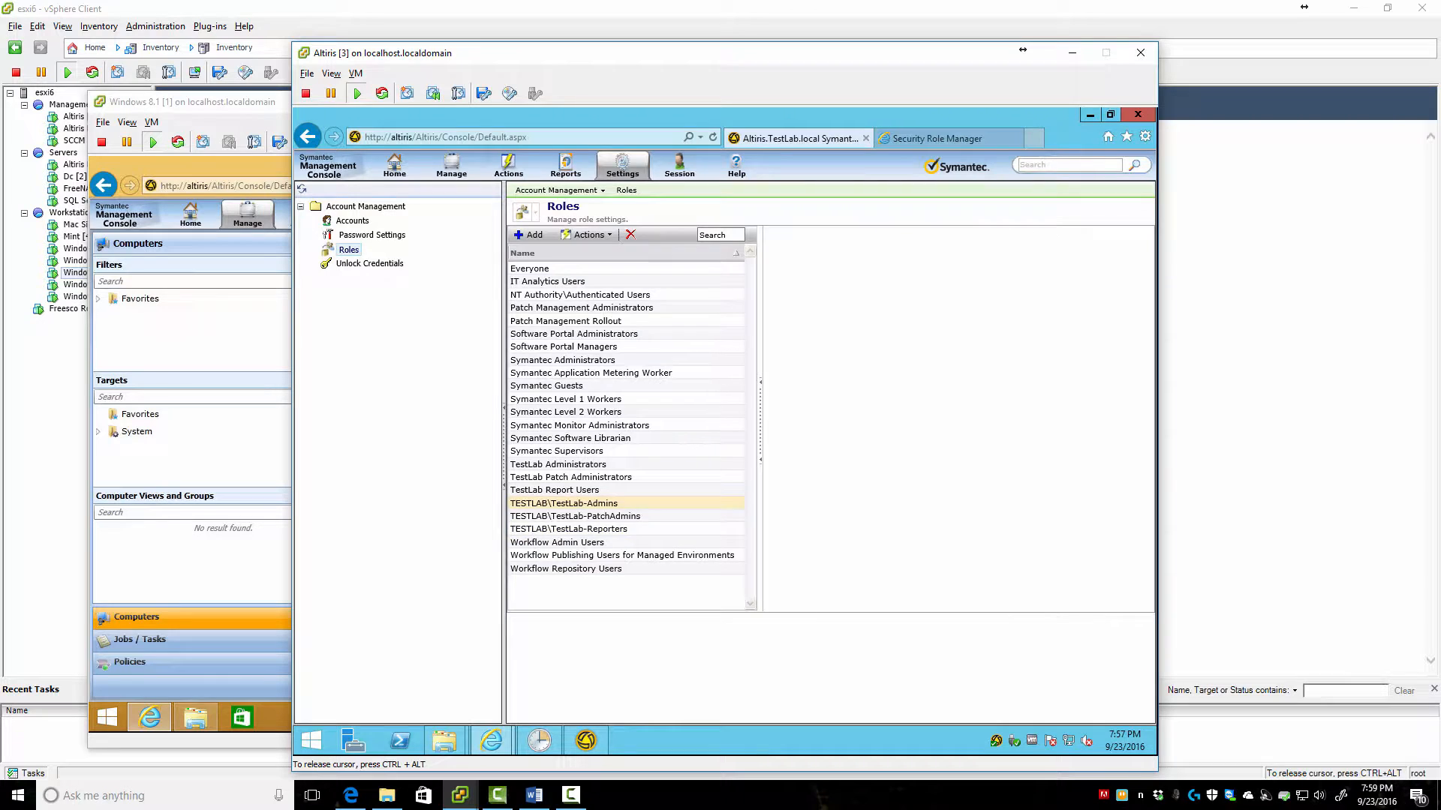
left_click(575, 516)
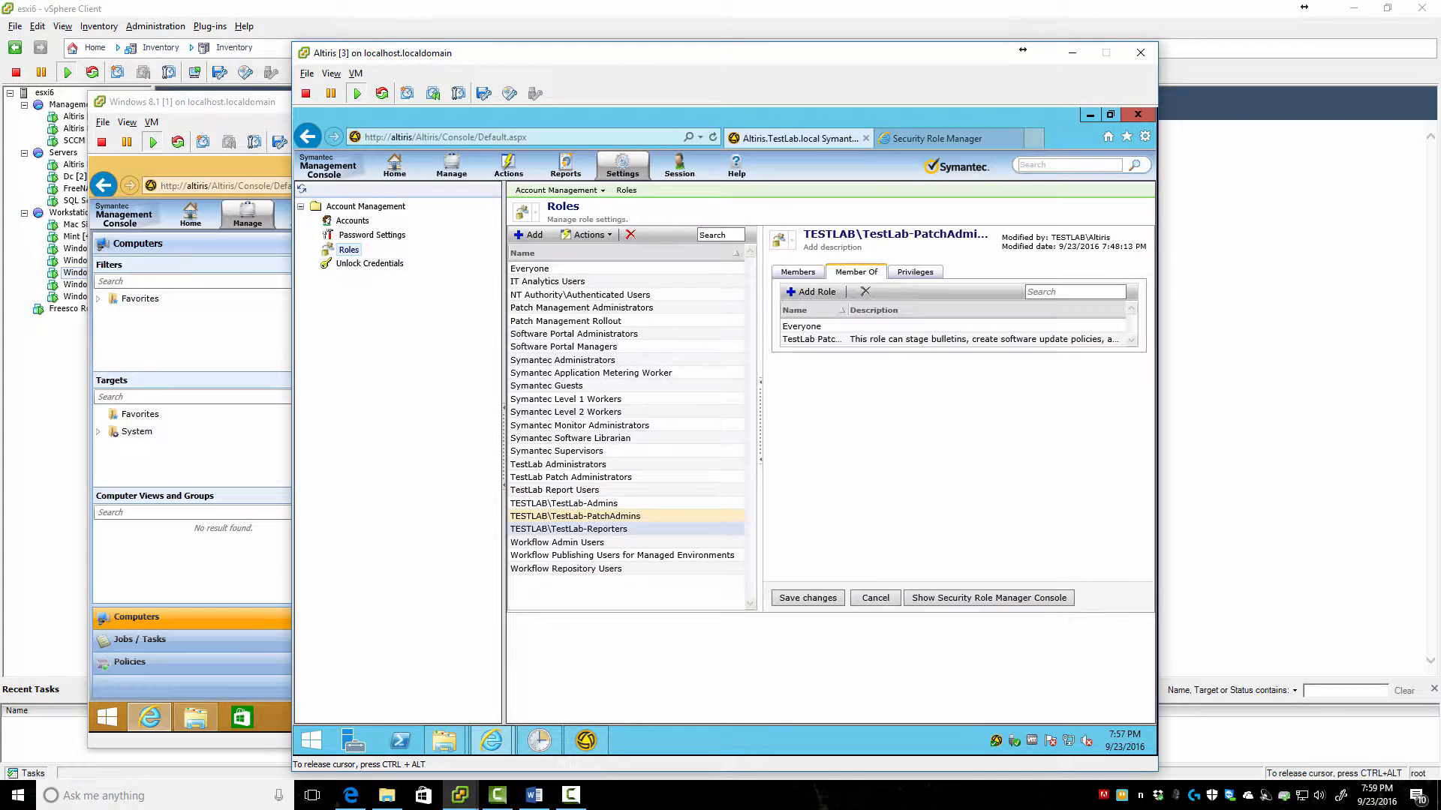
left_click(556, 541)
left_click(568, 529)
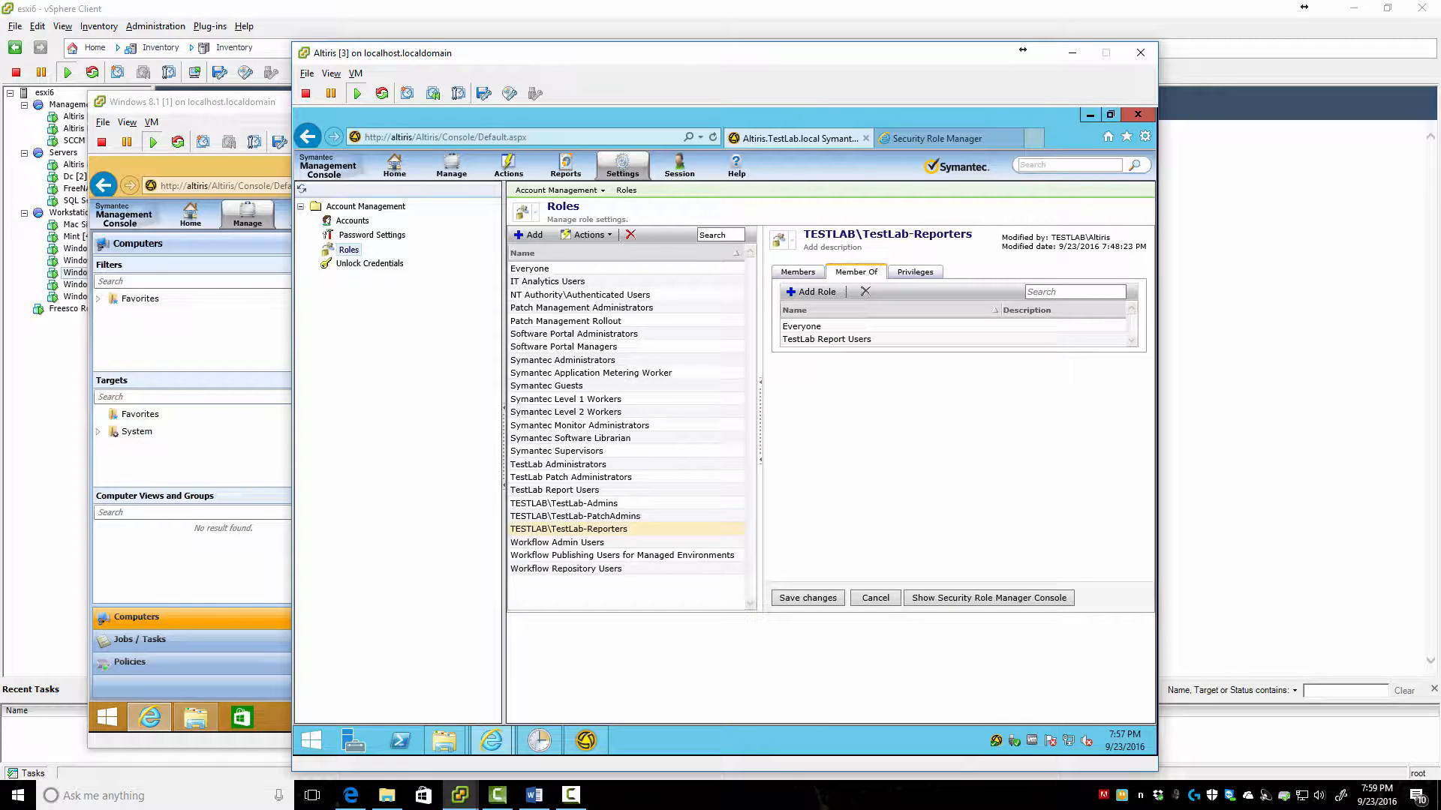
On the domain controller, show the TestLab-Reporters group's members, then return to the Windows 8.1 console
left_click(460, 795)
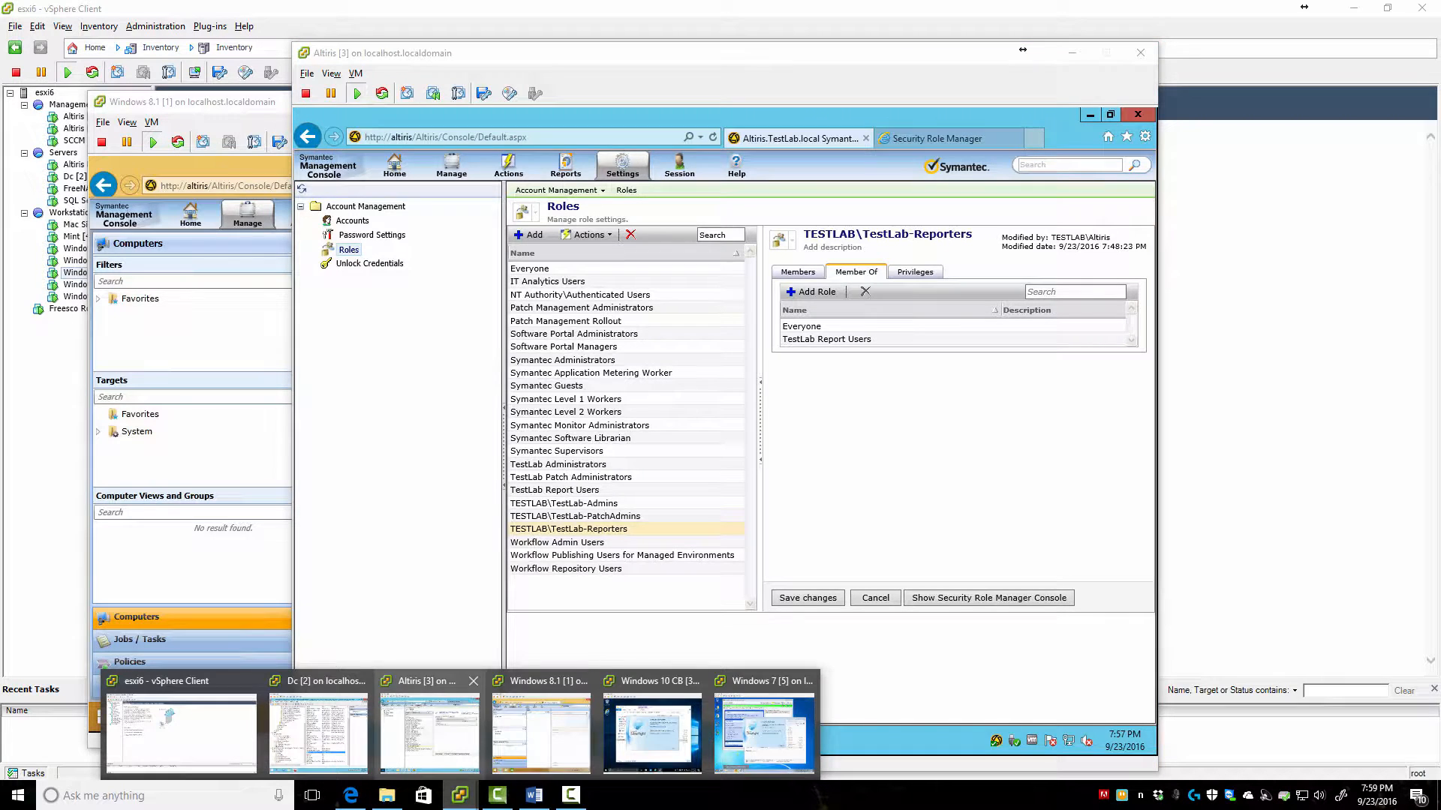
left_click(430, 732)
mouse_move(444, 740)
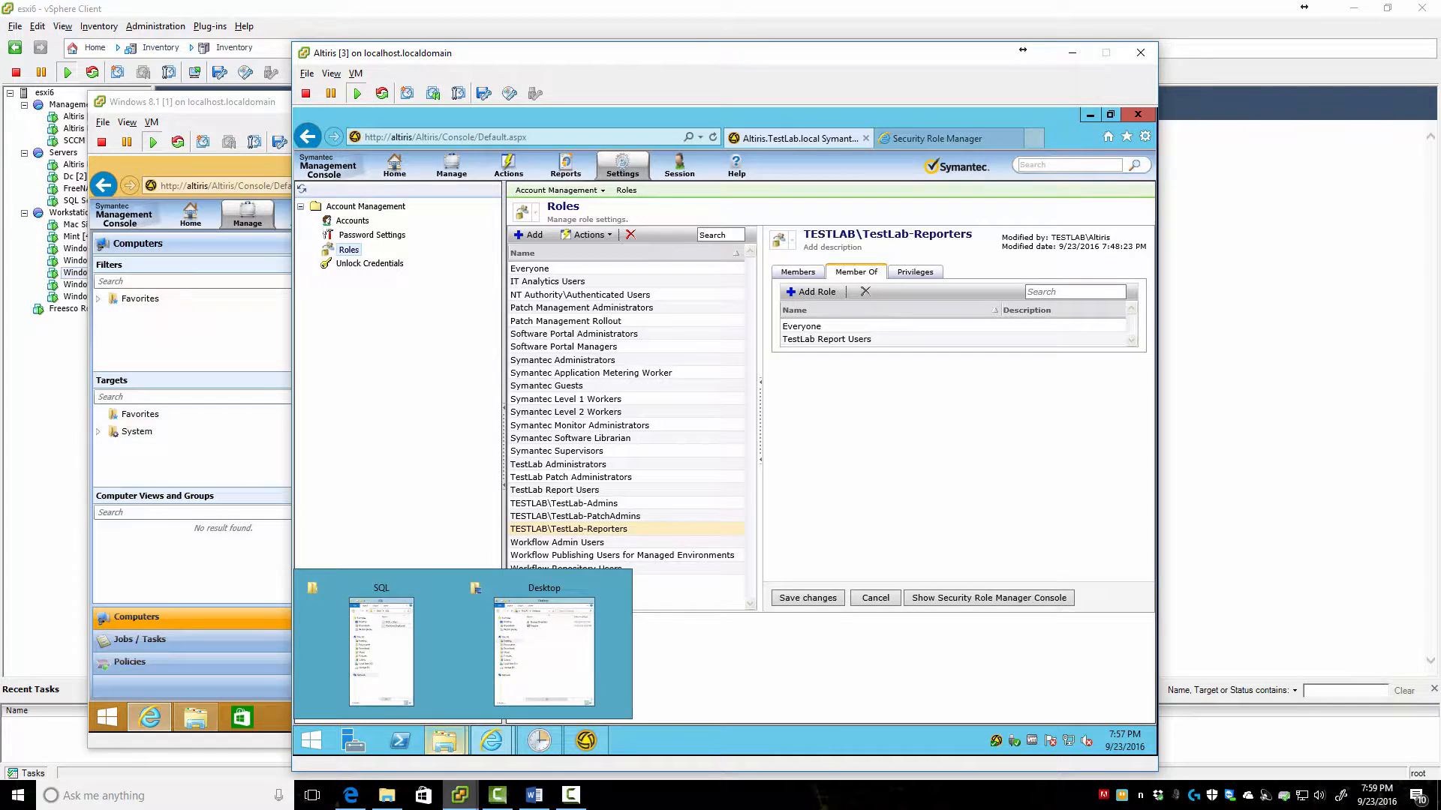
left_click(459, 795)
left_click(322, 736)
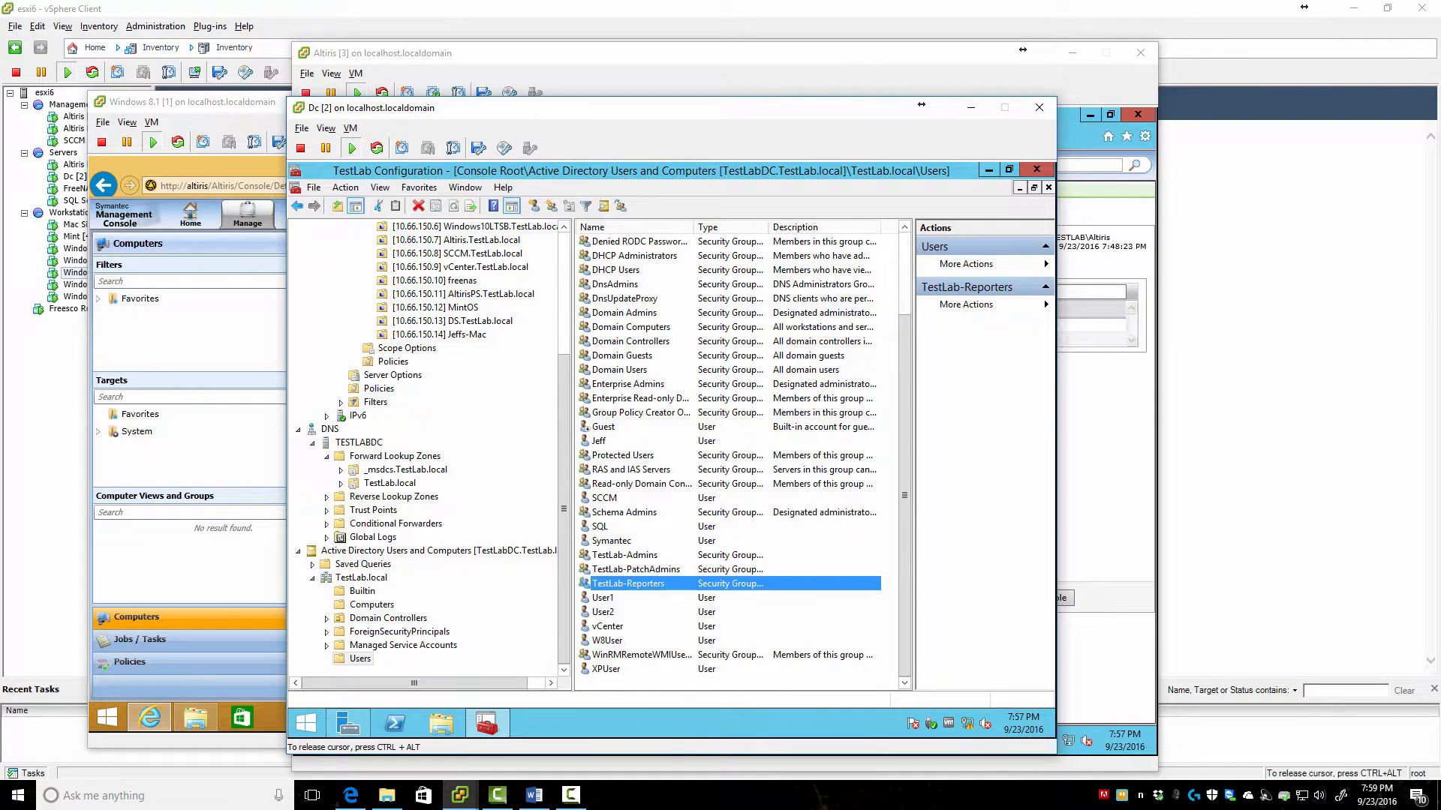
double_click(628, 583)
left_click(585, 298)
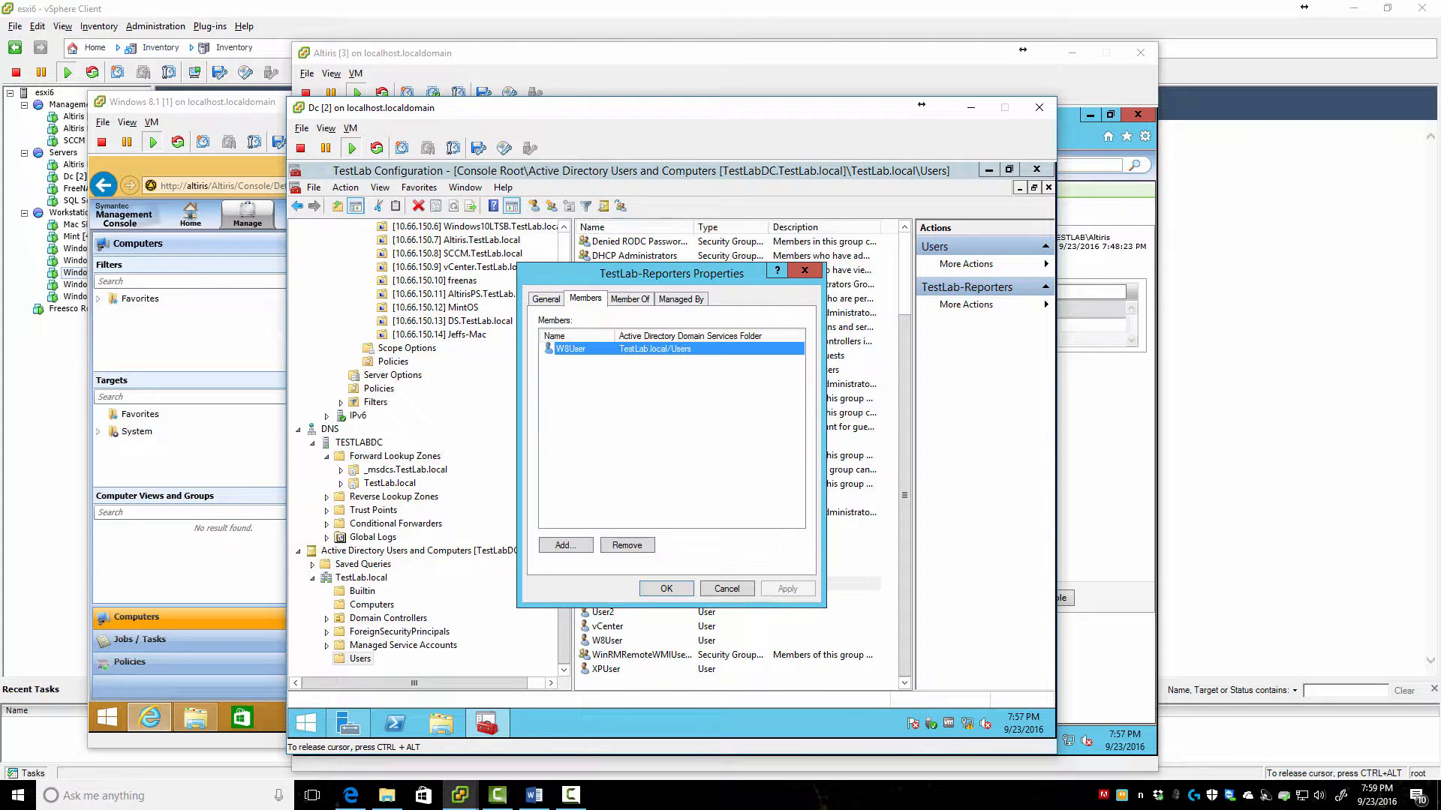
key("alt+Tab")
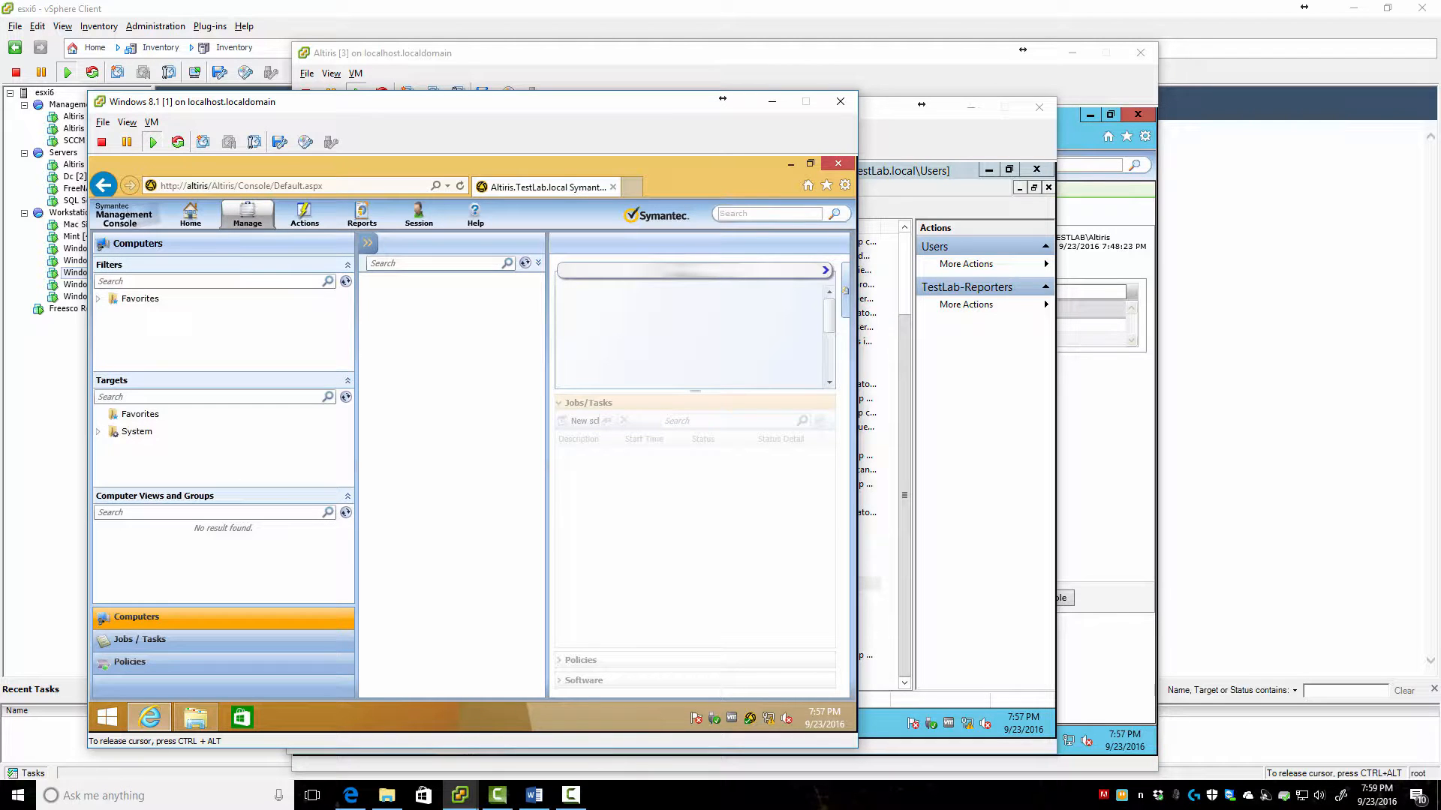
Check the Jobs / Tasks and Policies views in the Windows 8.1 console
left_click(246, 215)
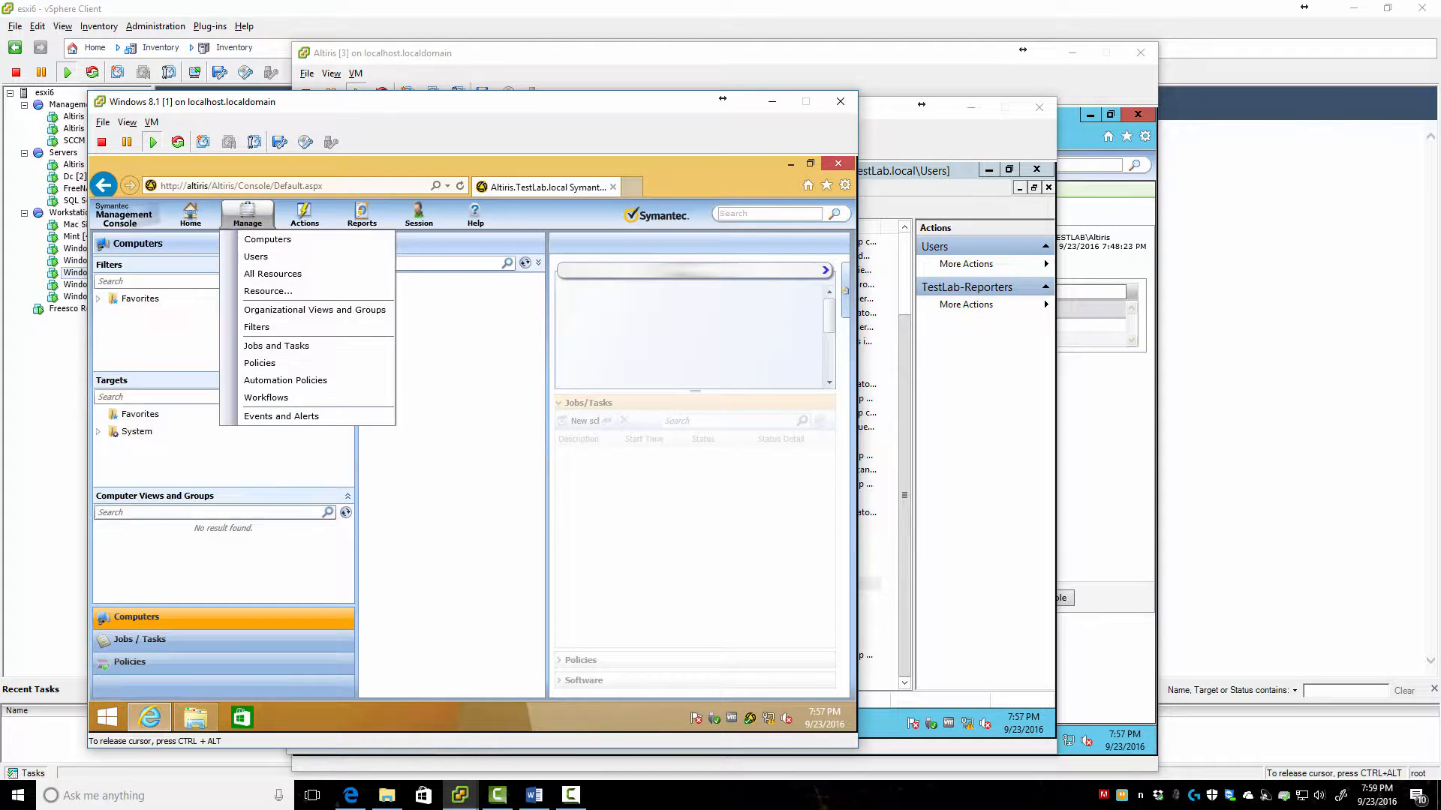
left_click(273, 347)
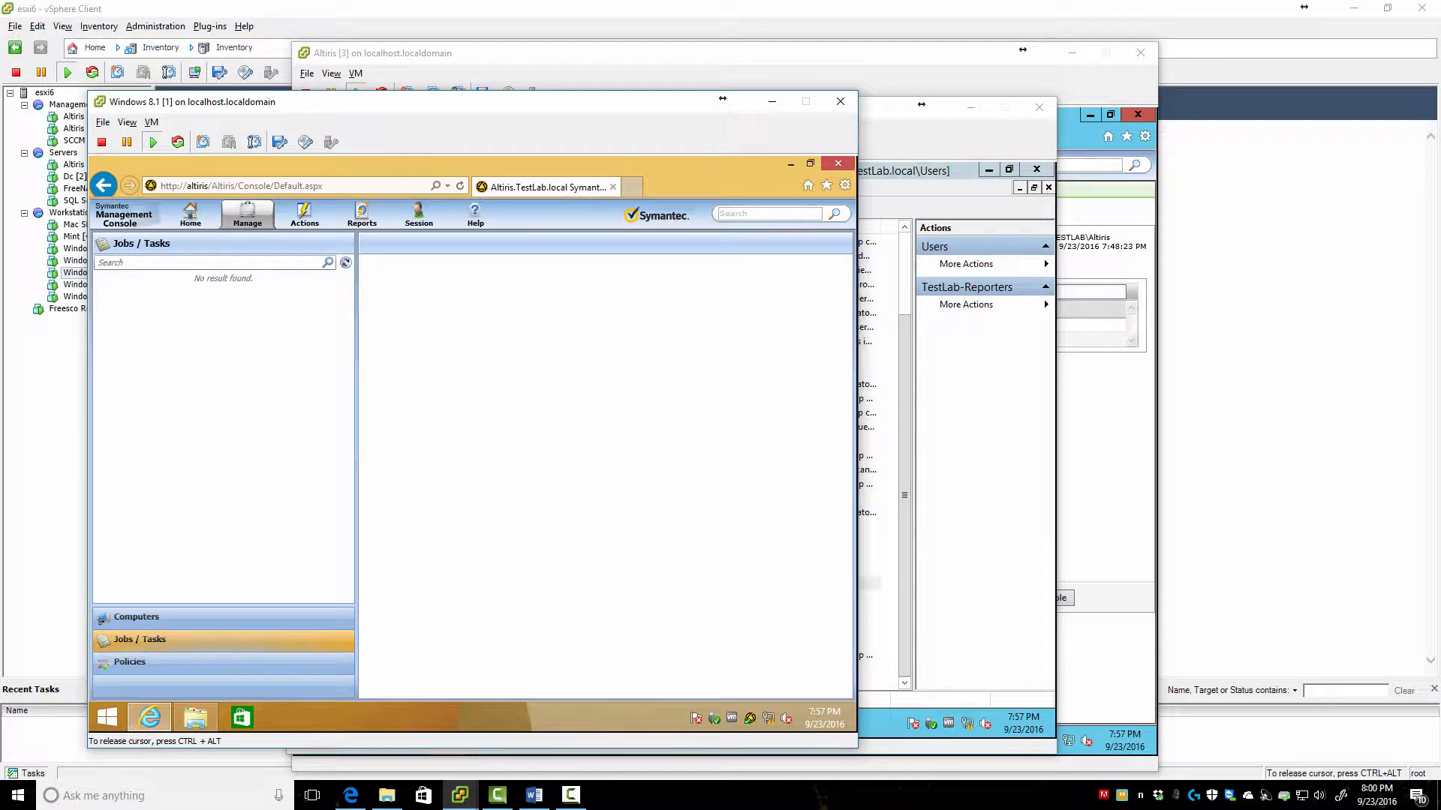
left_click(130, 662)
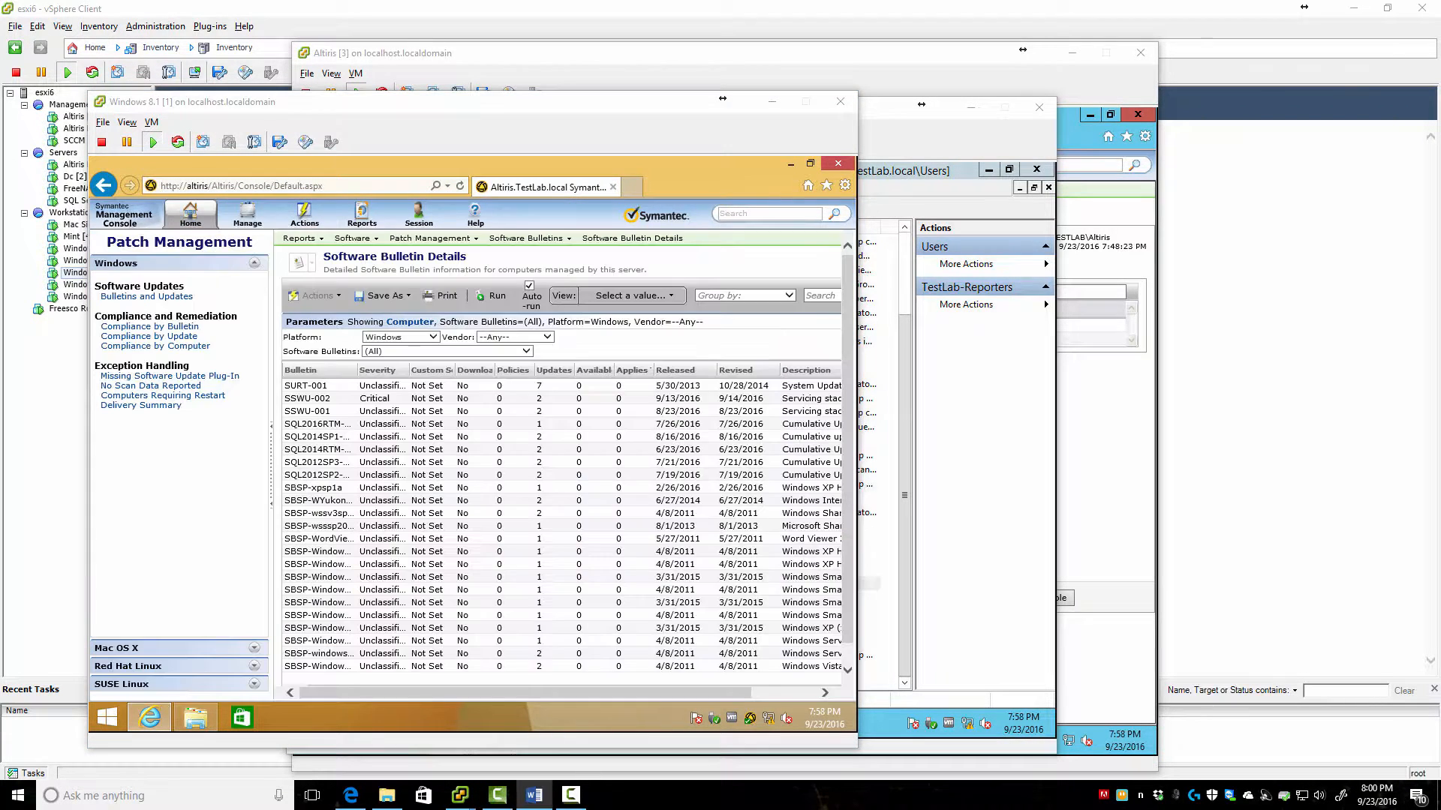
Open Home > Patch Management, look at its Actions menu, then open the empty Policies view
key("alt+Tab")
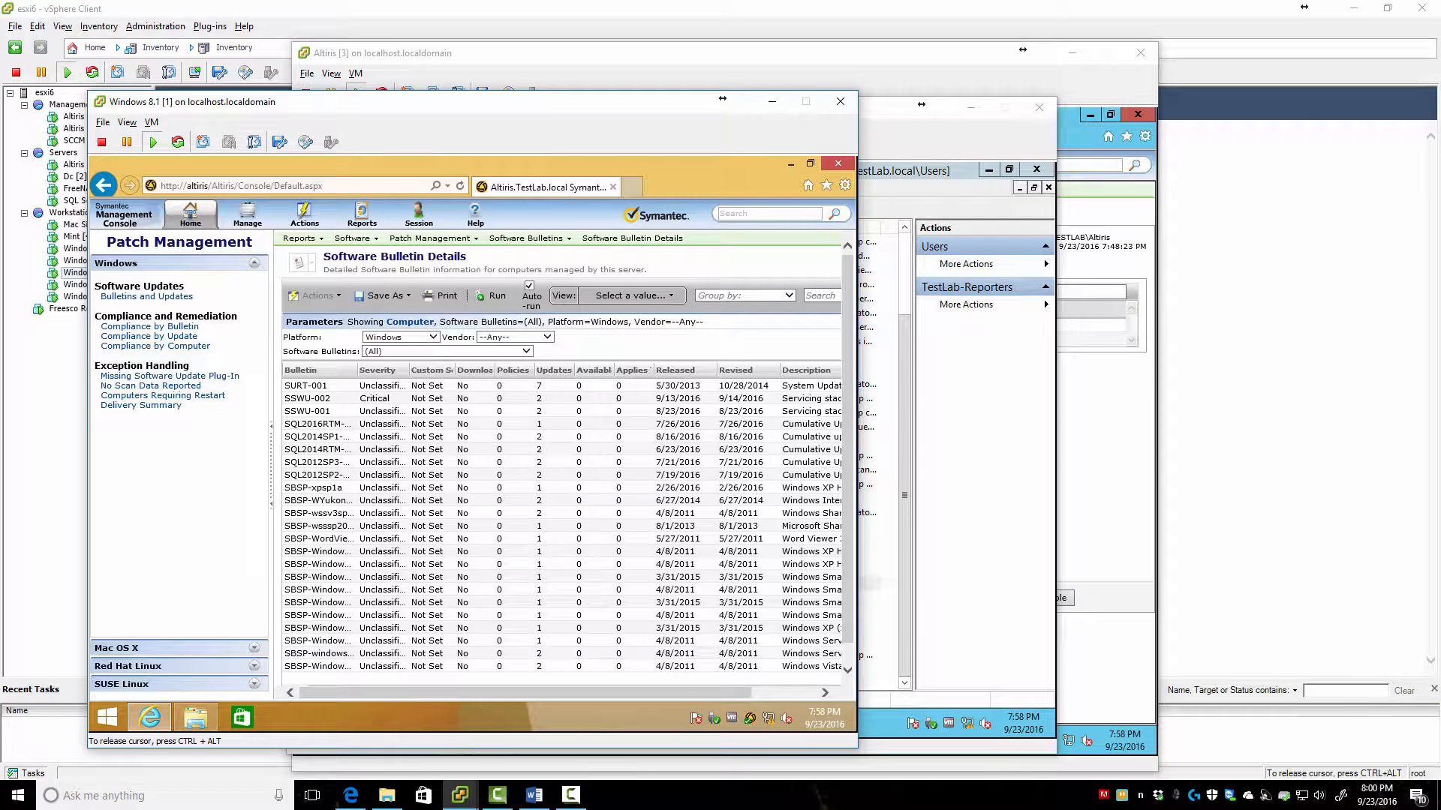
left_click(189, 214)
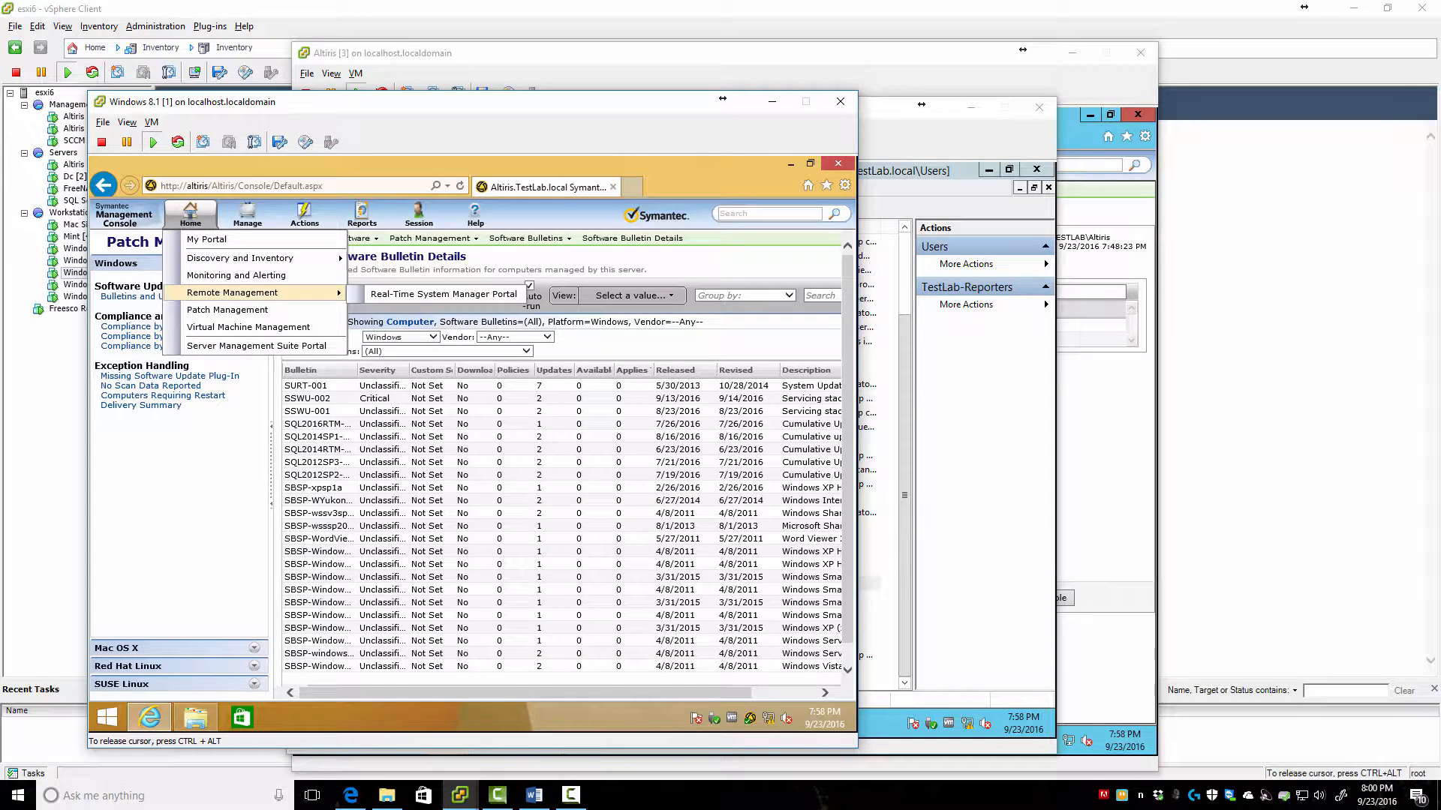
left_click(196, 310)
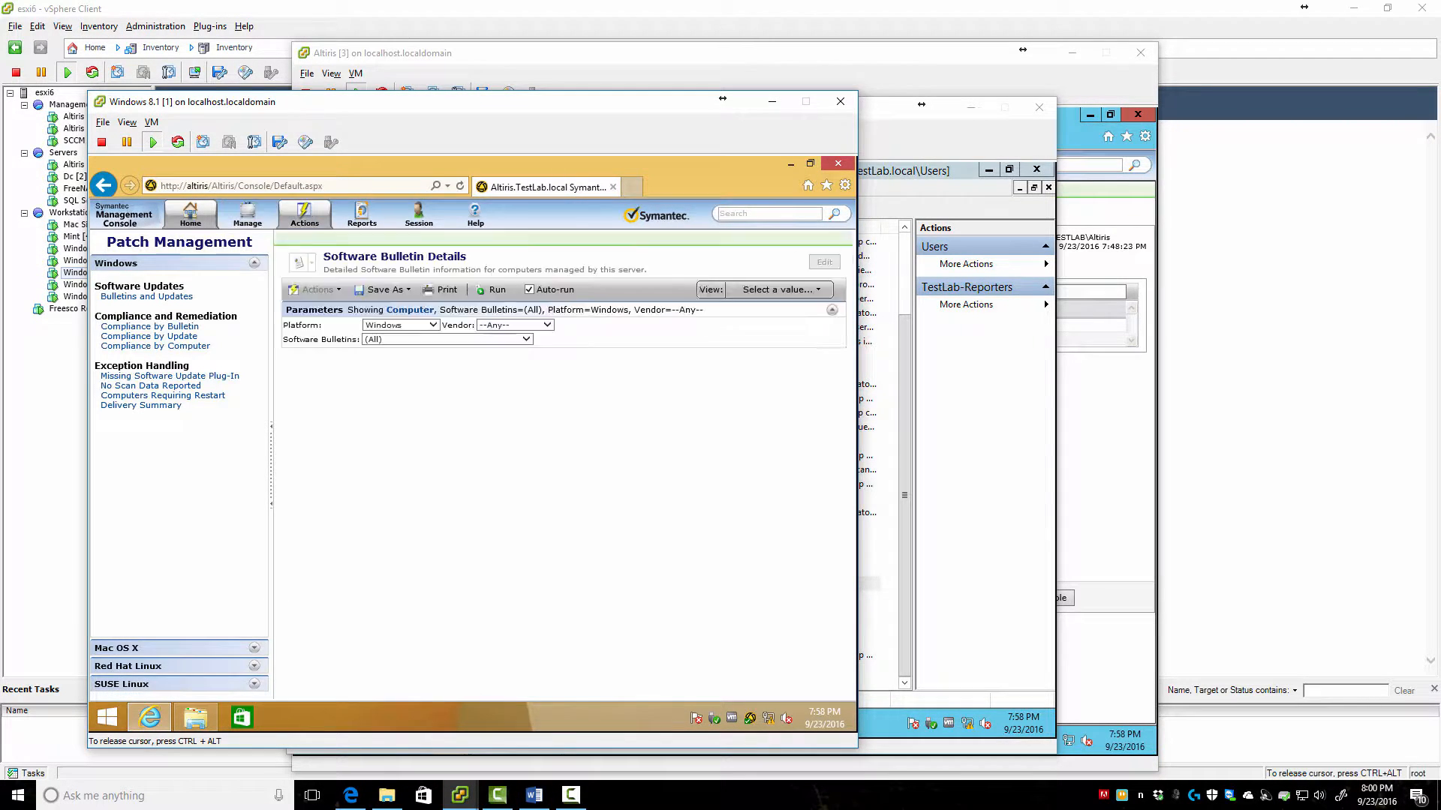
left_click(304, 215)
mouse_move(320, 293)
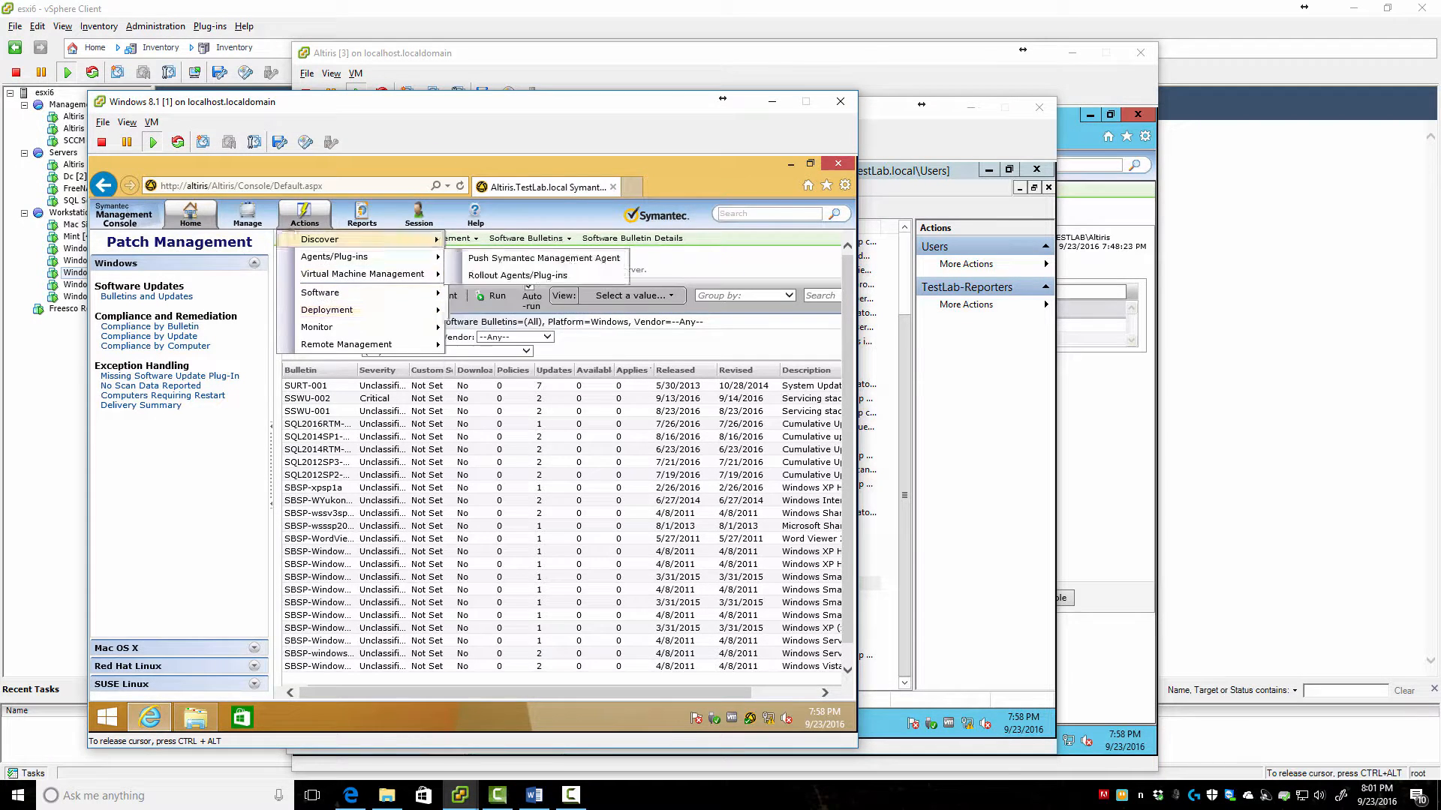
mouse_move(247, 215)
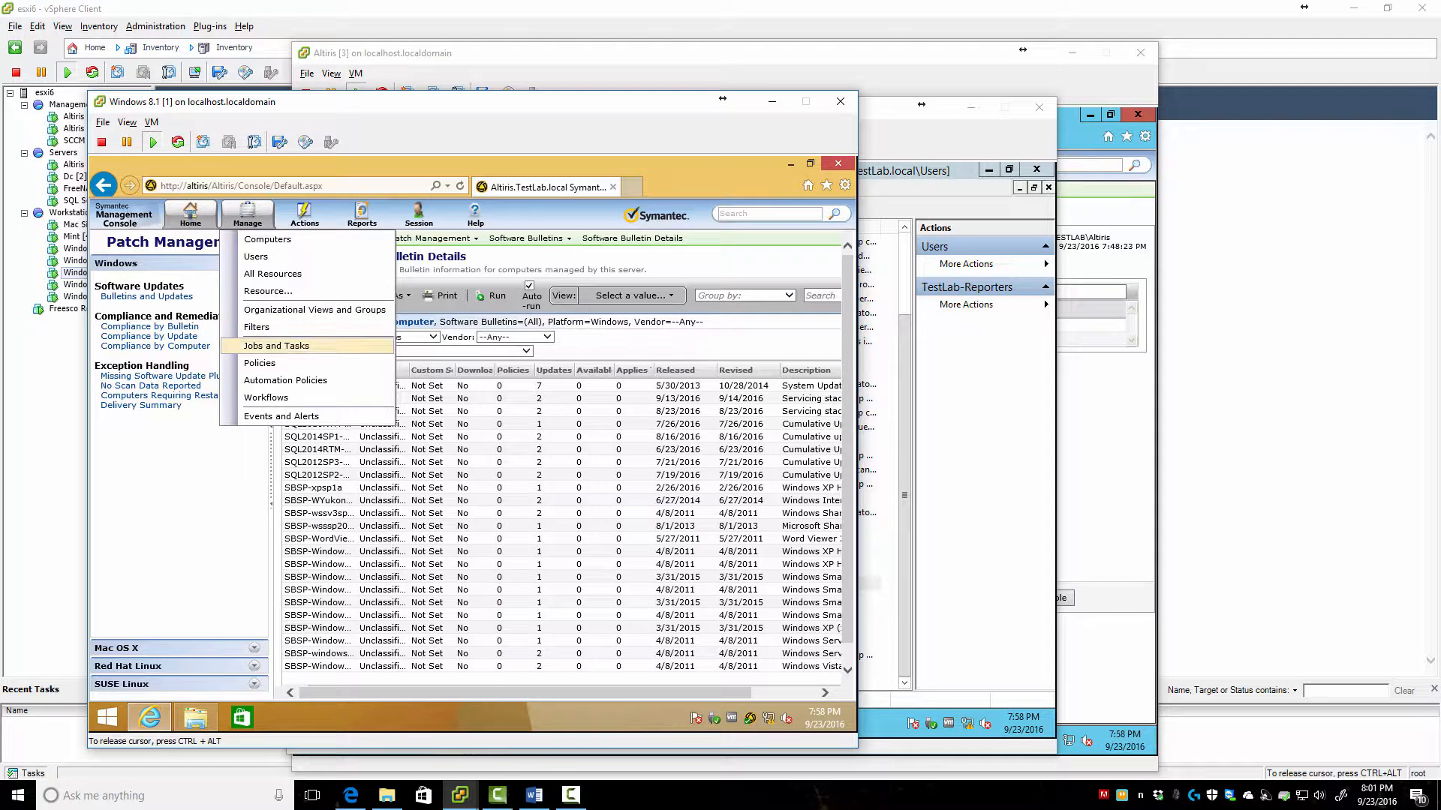
left_click(260, 363)
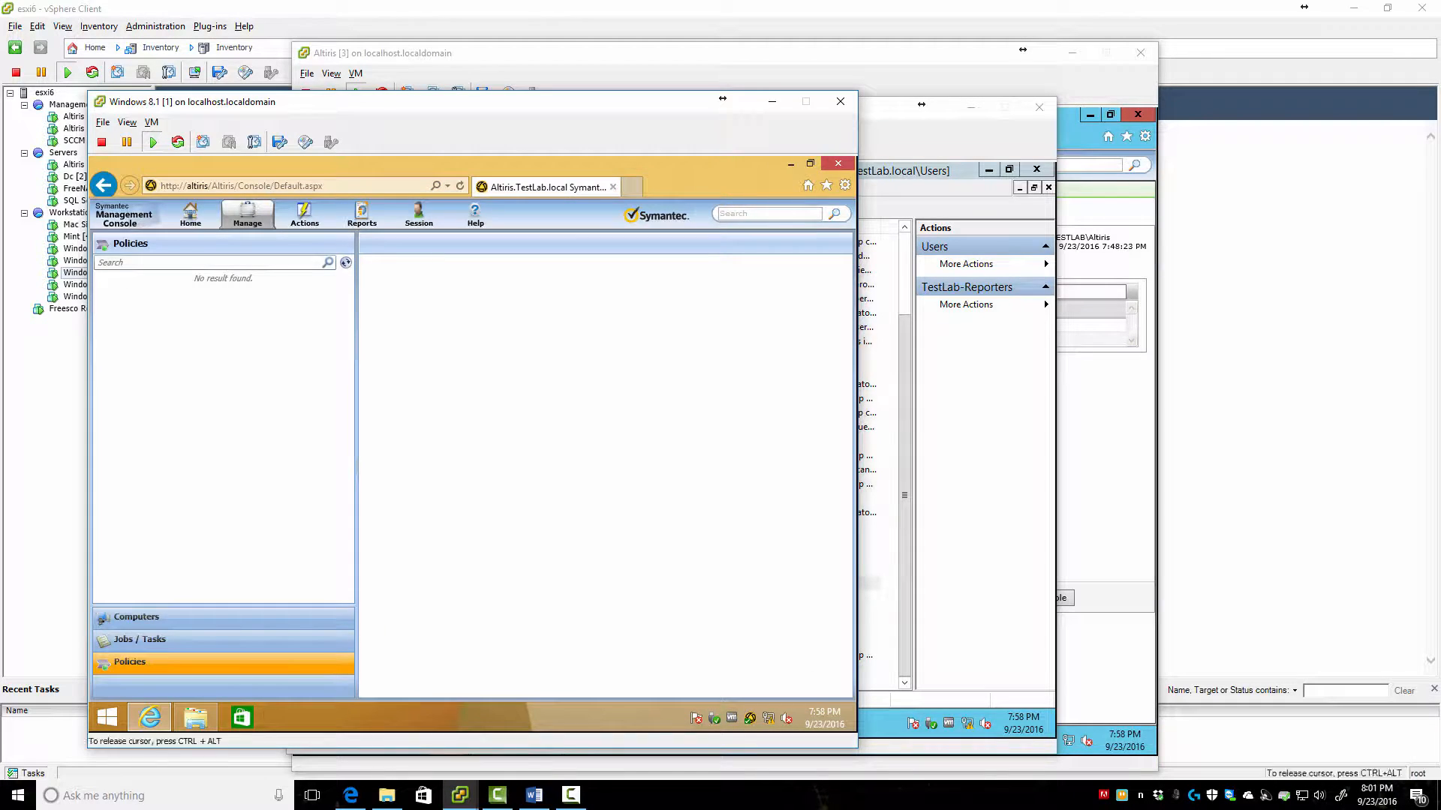
mouse_move(460, 795)
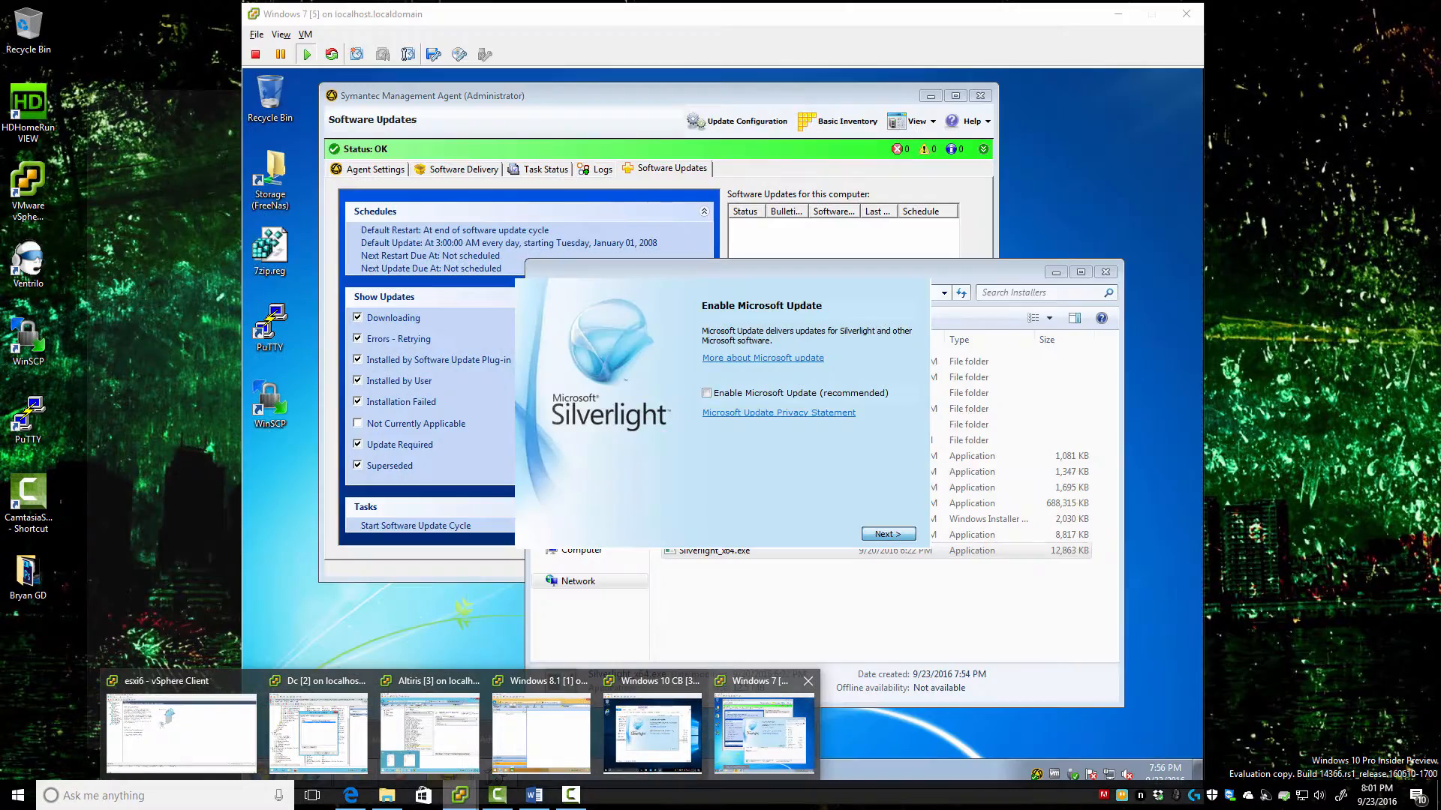
On the Windows 7 VM, put away the installers folder and open Settings > Console > Menus
left_click(764, 731)
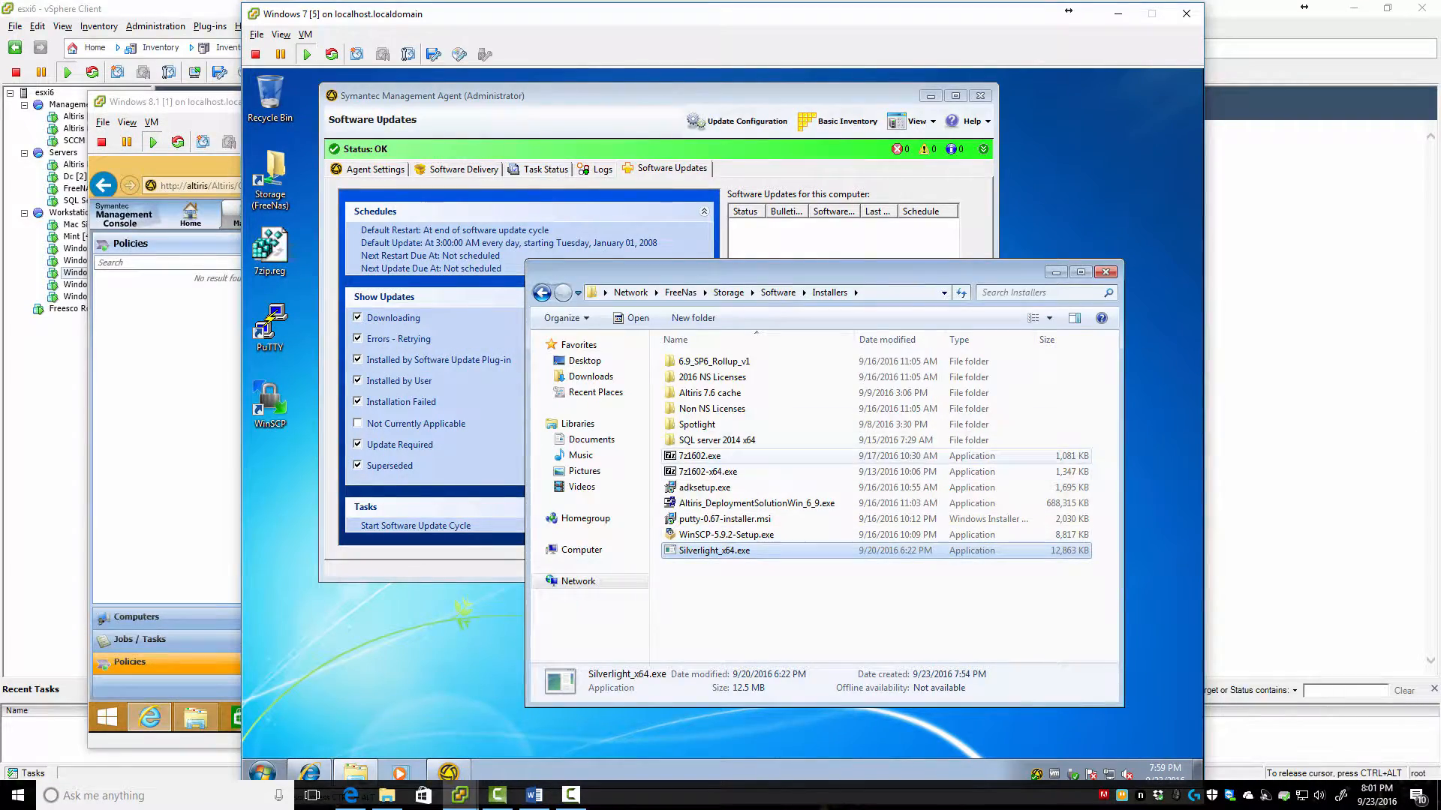
left_click(1055, 272)
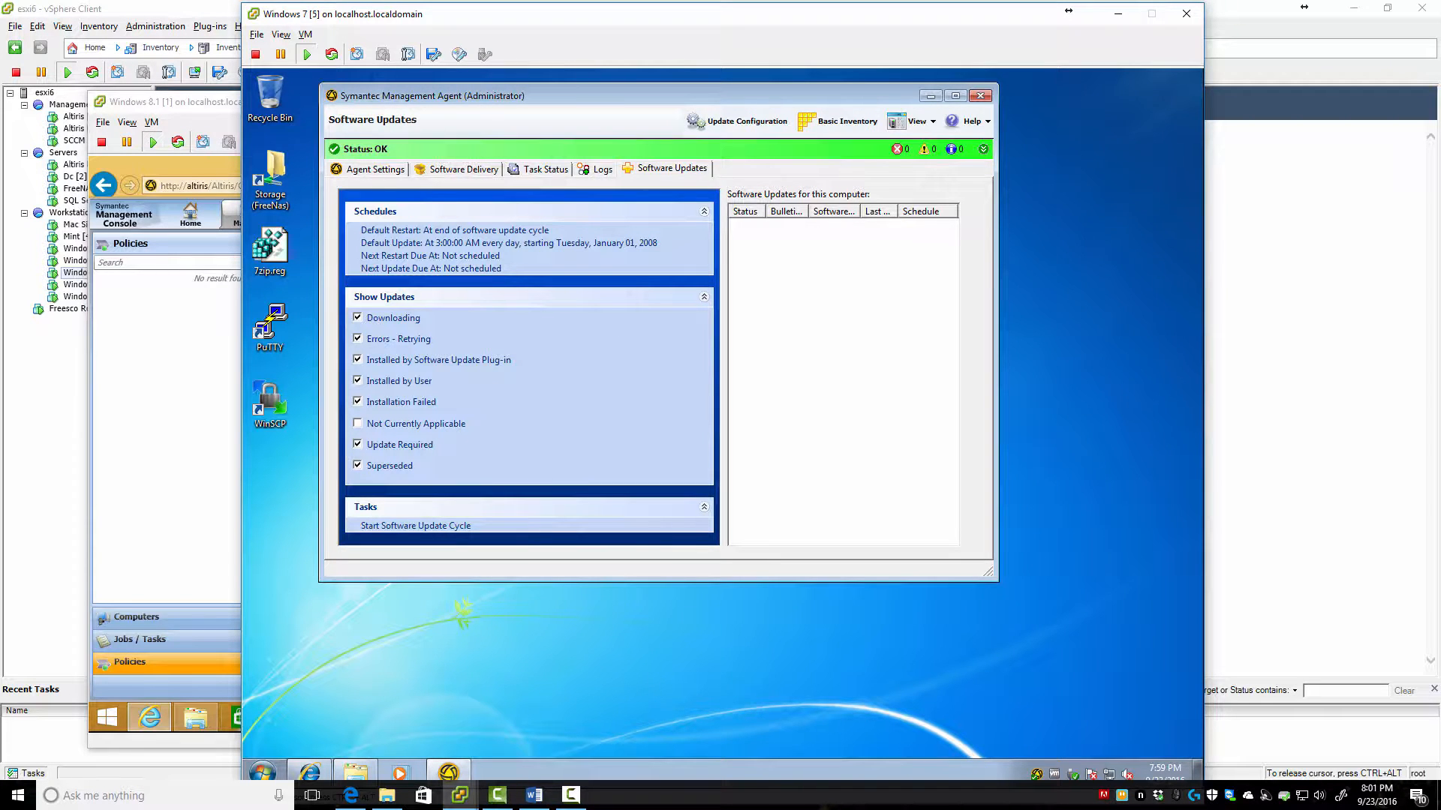
left_click(310, 772)
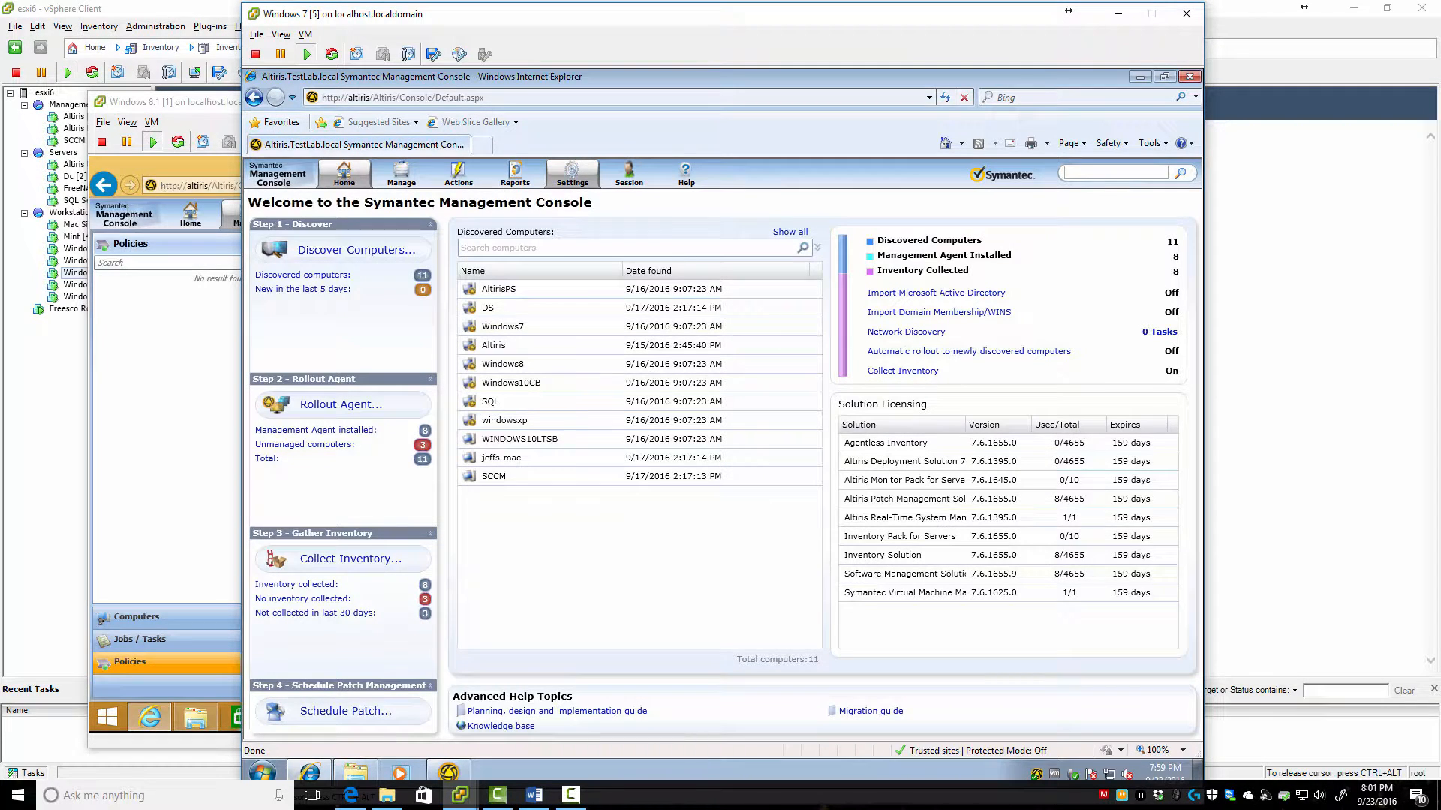
left_click(572, 174)
mouse_move(600, 269)
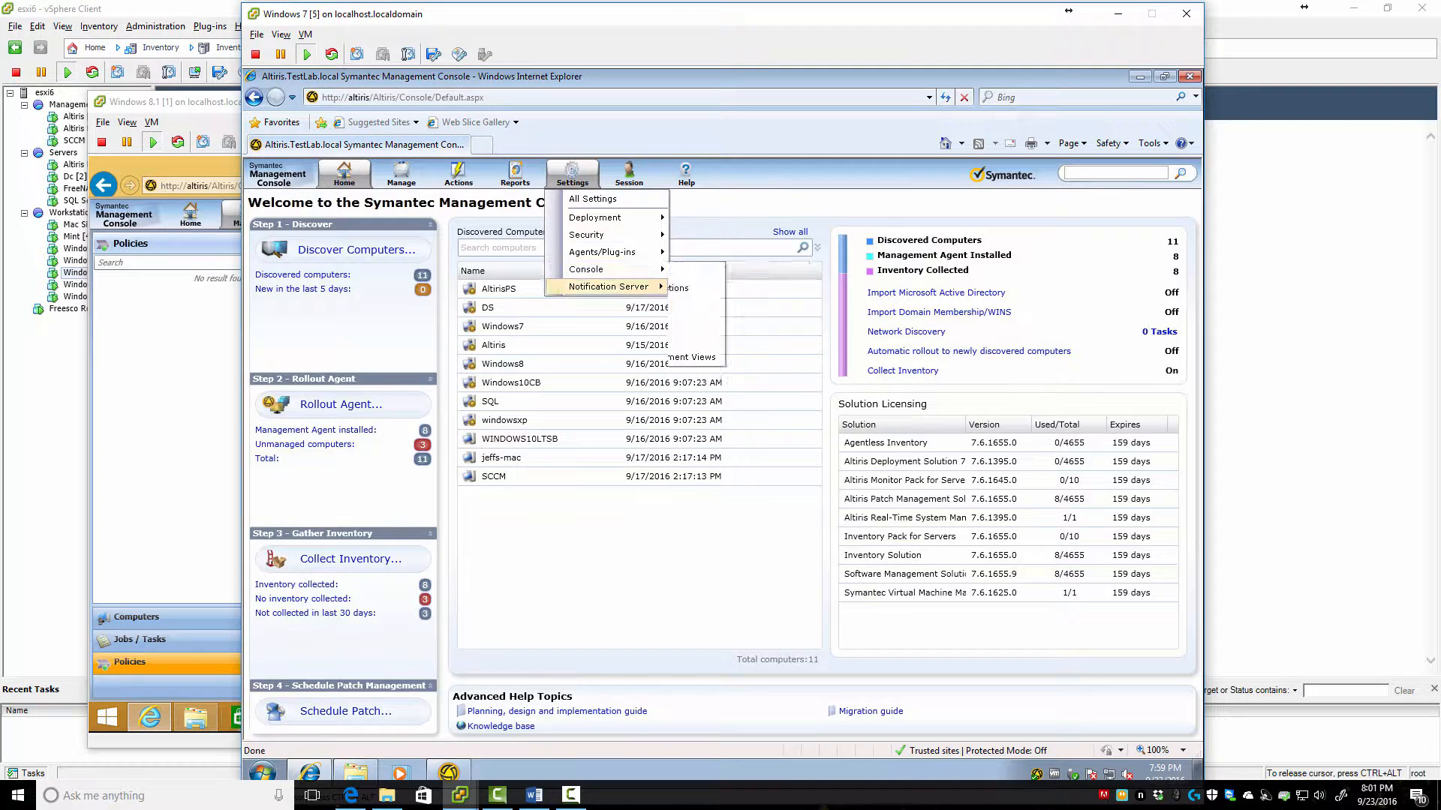
left_click(706, 270)
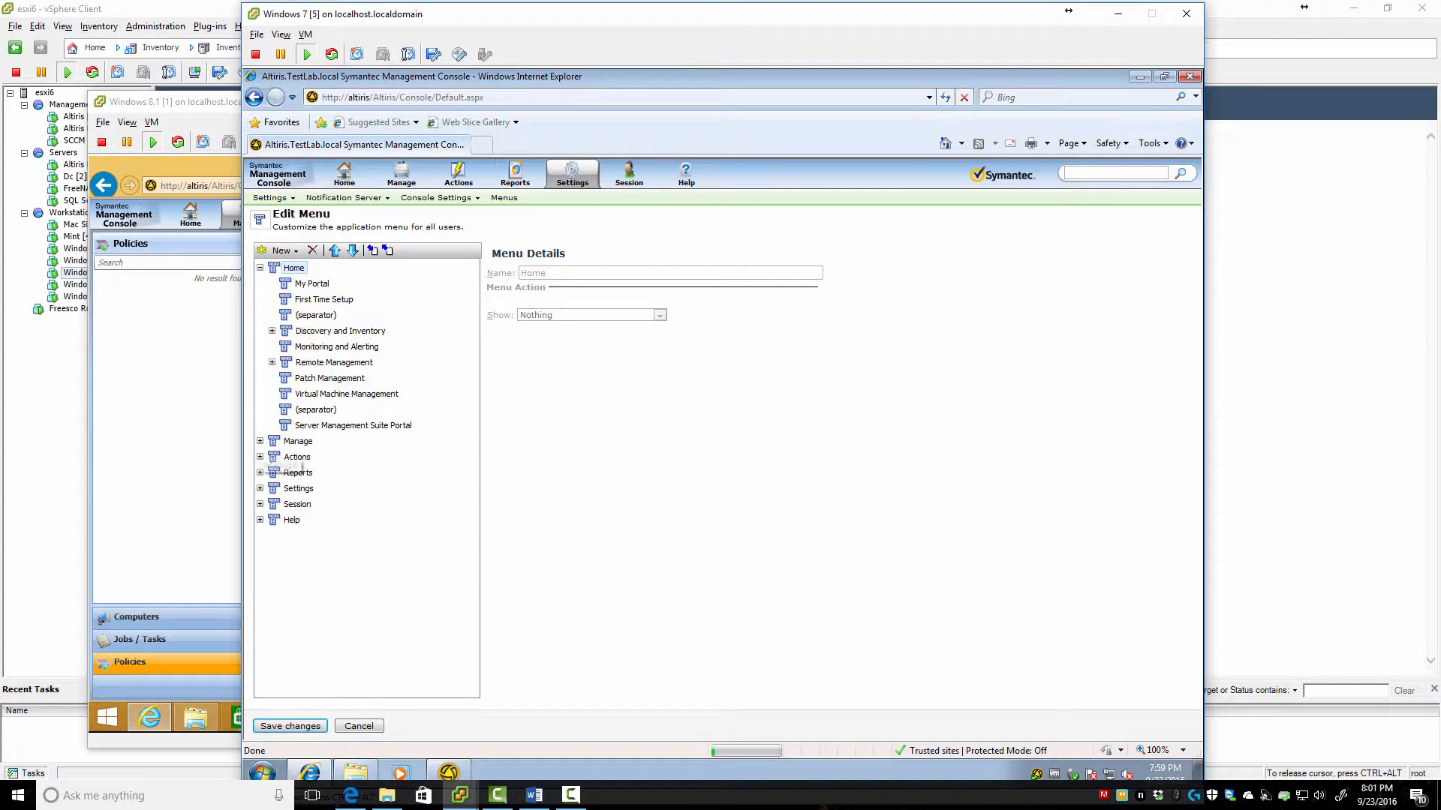
Expand and scroll through the Manage branch of the menu tree
left_click(260, 441)
scroll(319, 491, "down", 1)
scroll(319, 490, "down", 1)
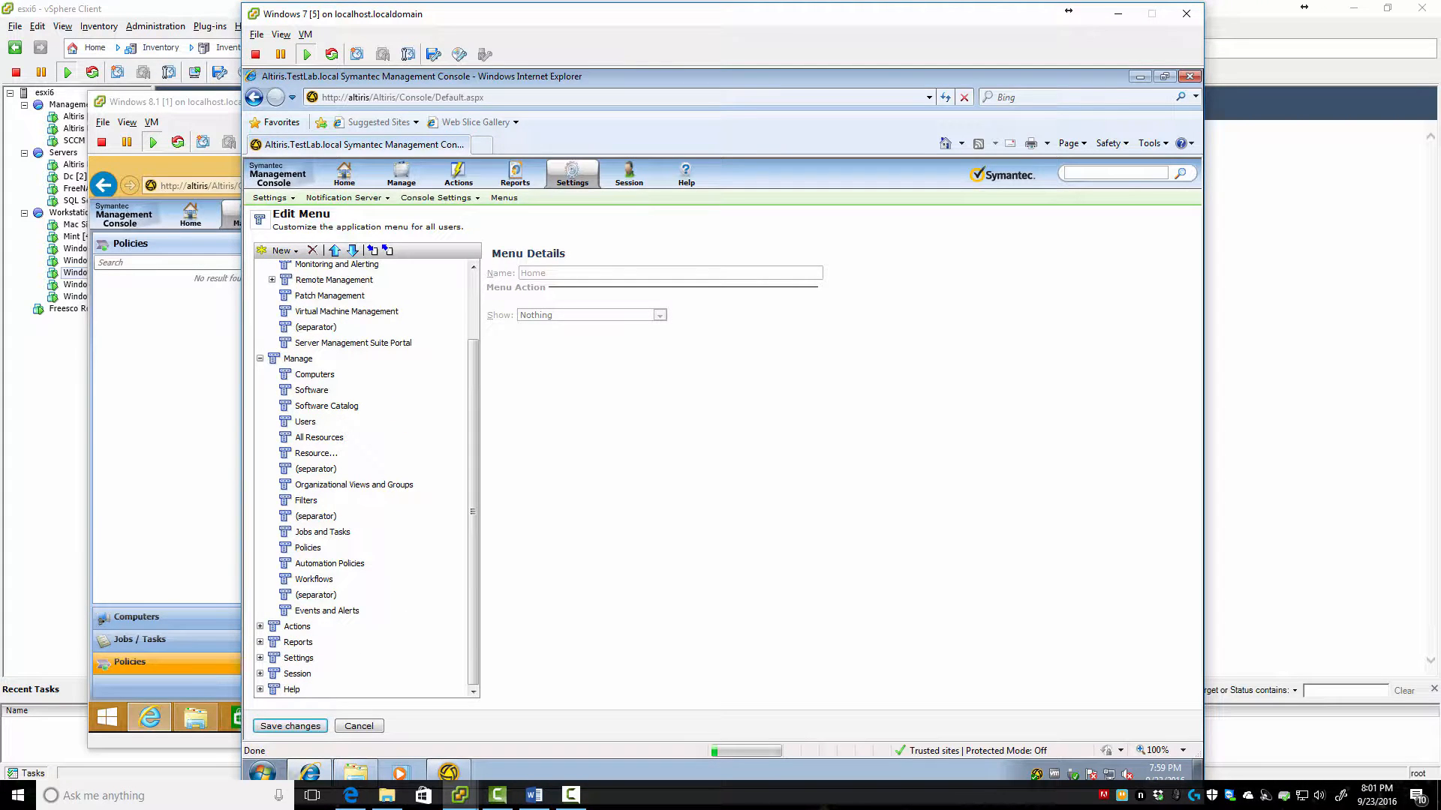
key("alt+Tab")
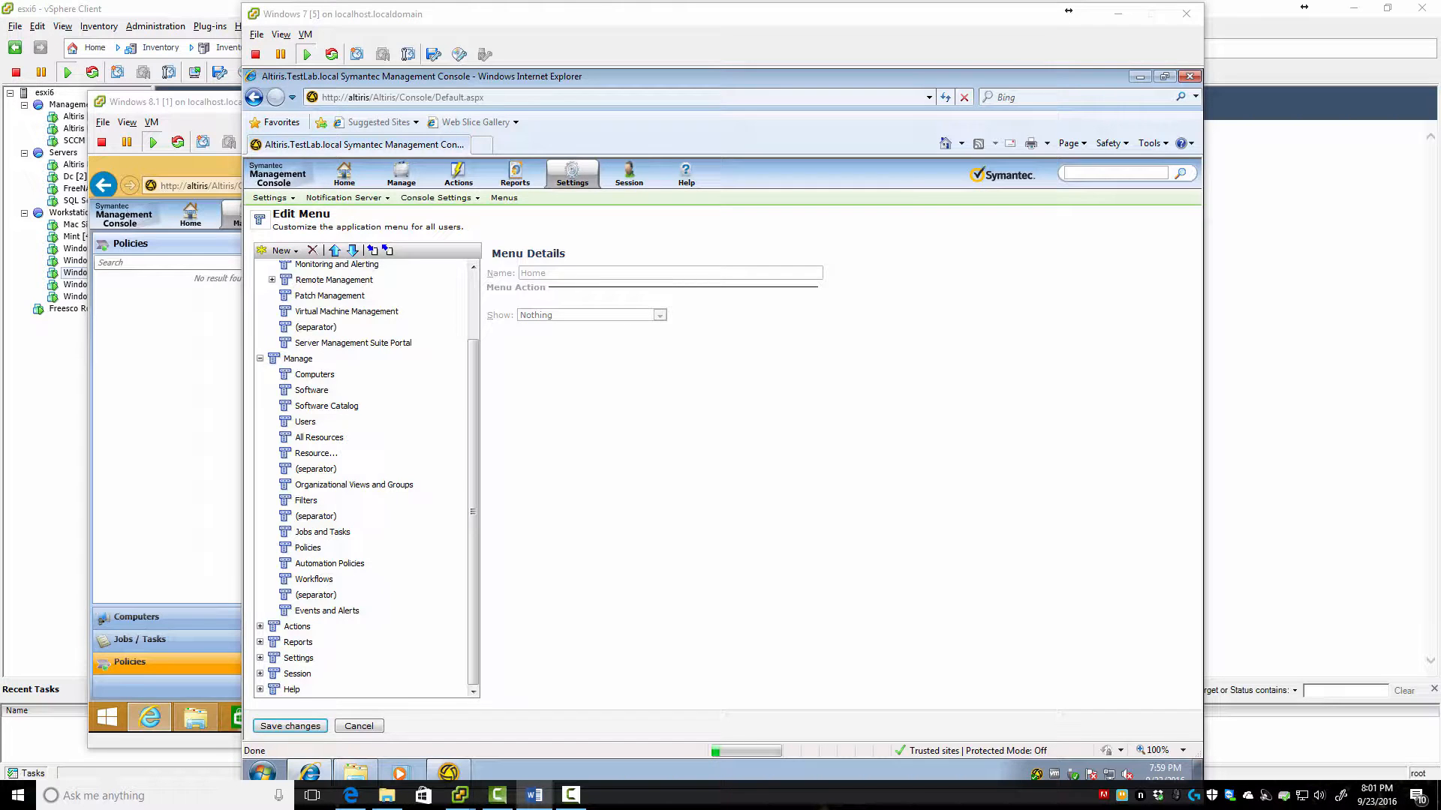
key("alt+Tab")
left_click_drag(472, 512, 472, 446)
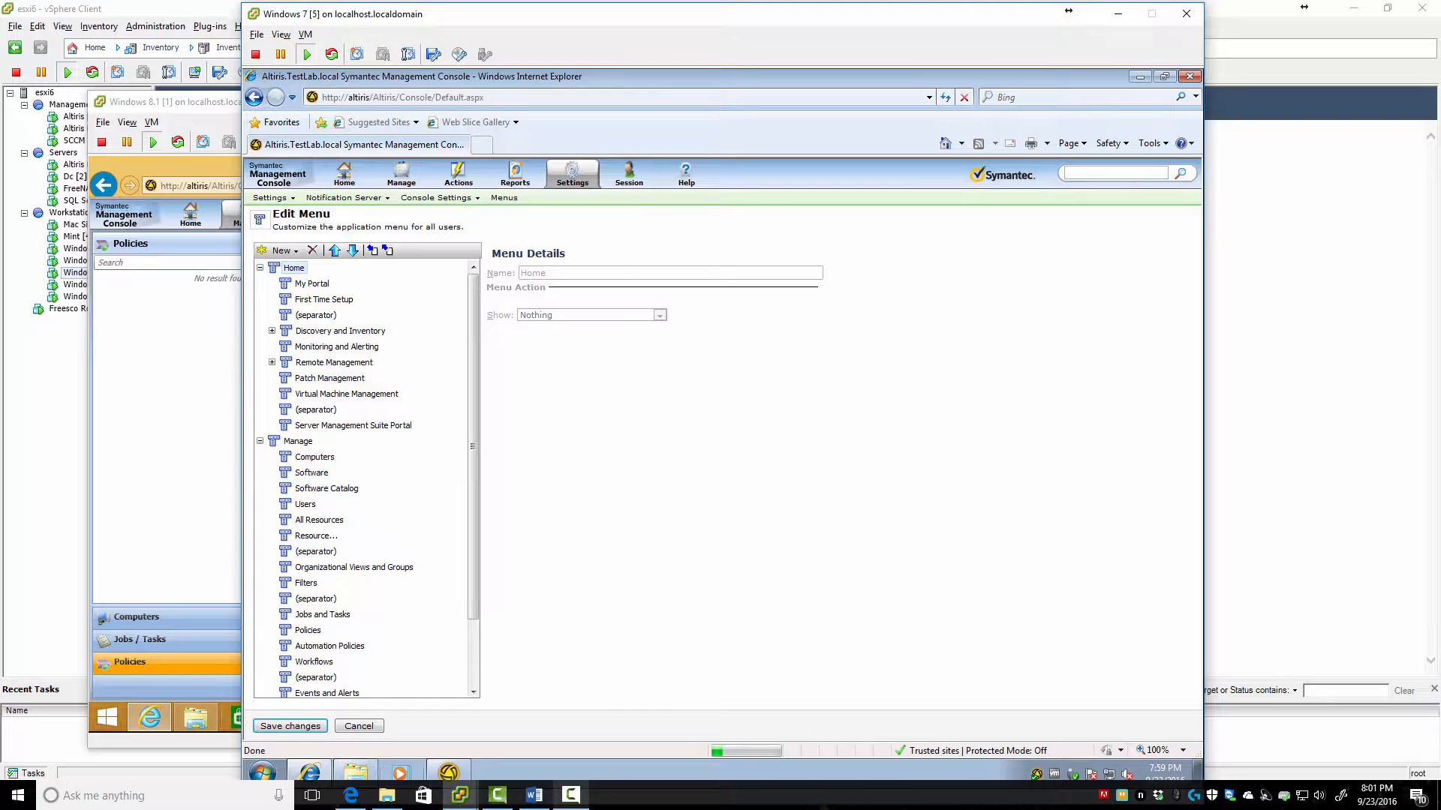
Check the TestLab-Reporters group on the domain controller, then return to the Windows 7 console
mouse_move(460, 795)
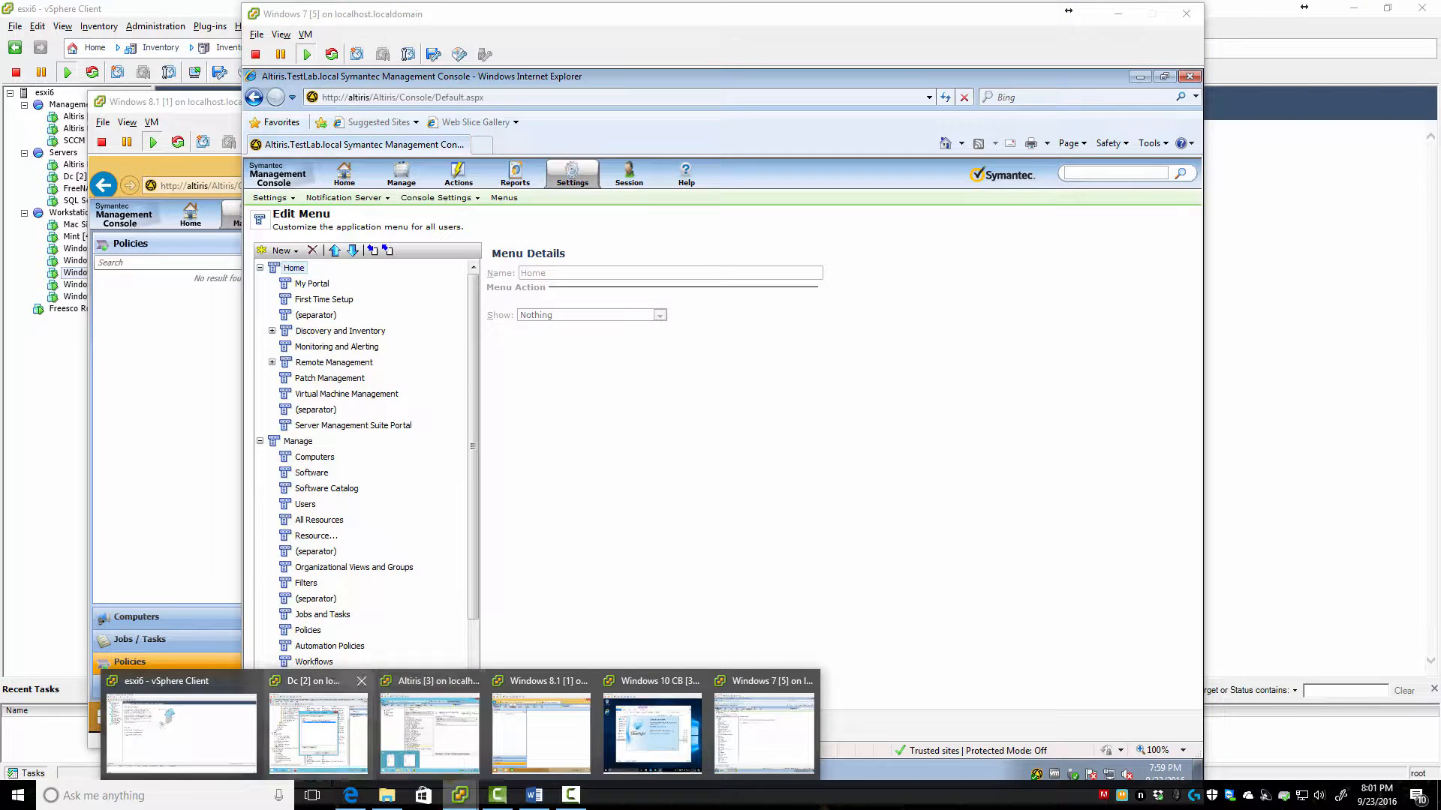
left_click(318, 732)
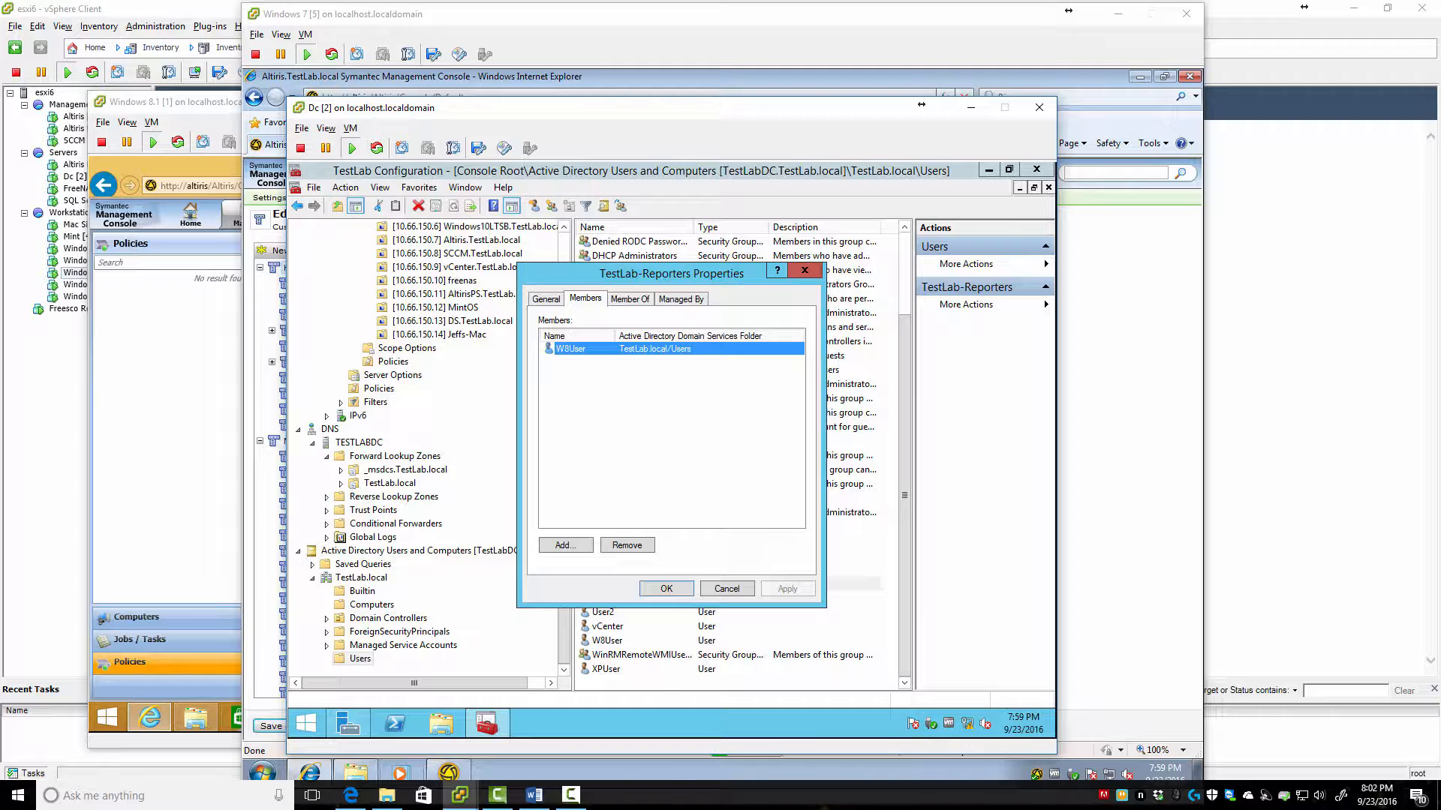
left_click(970, 107)
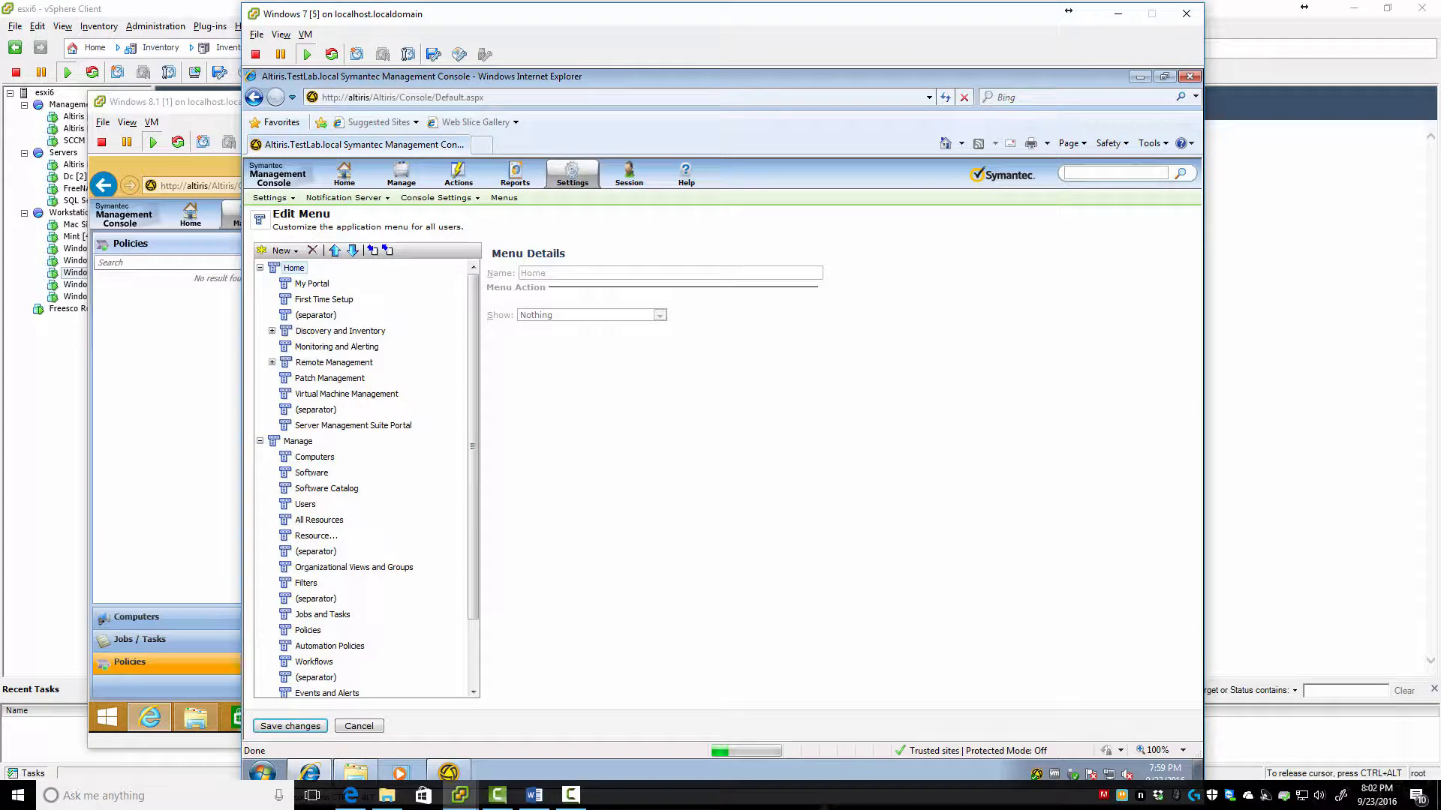
Collapse the Home and Manage branches and expand the Session branch of the menu tree
left_click(260, 268)
left_click(260, 284)
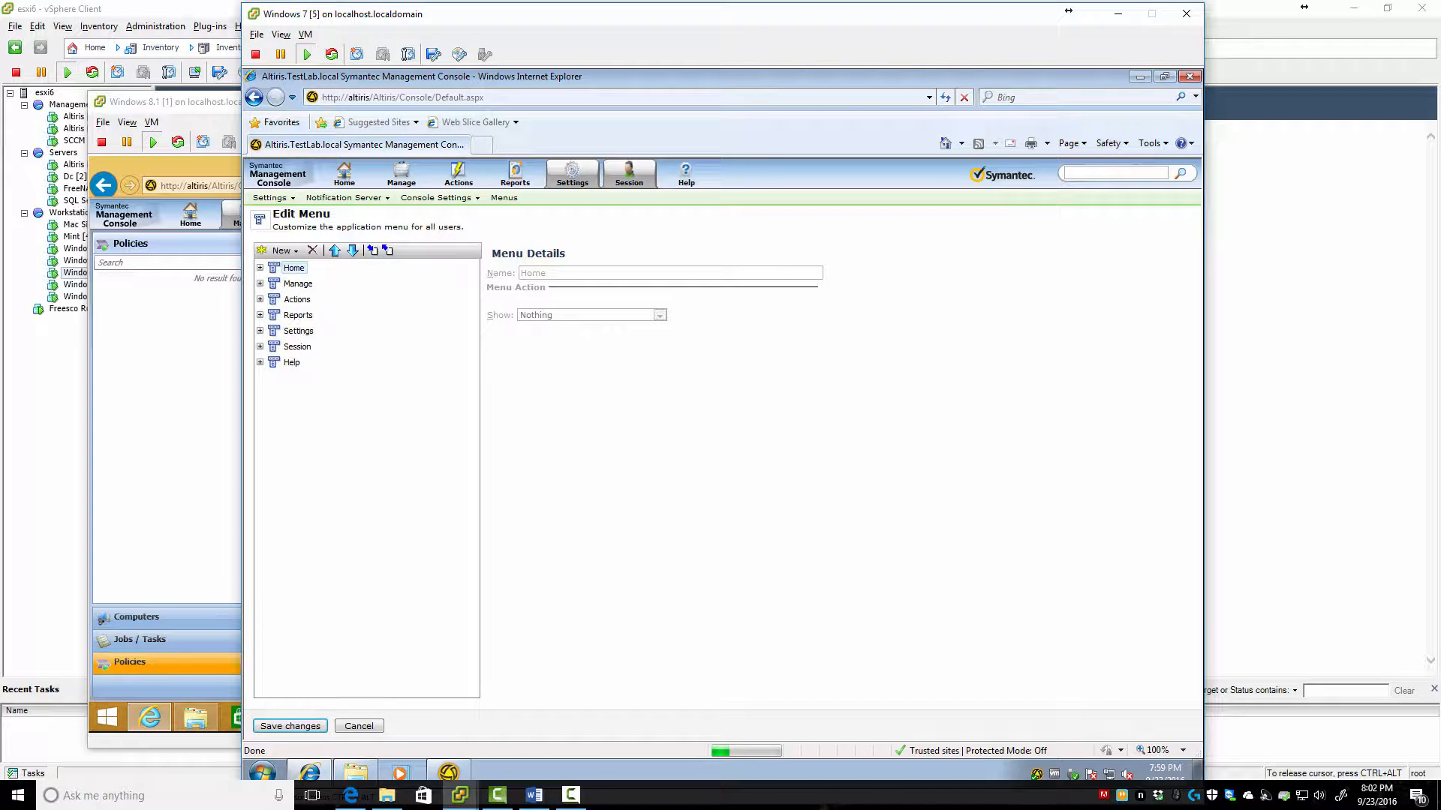
left_click(260, 347)
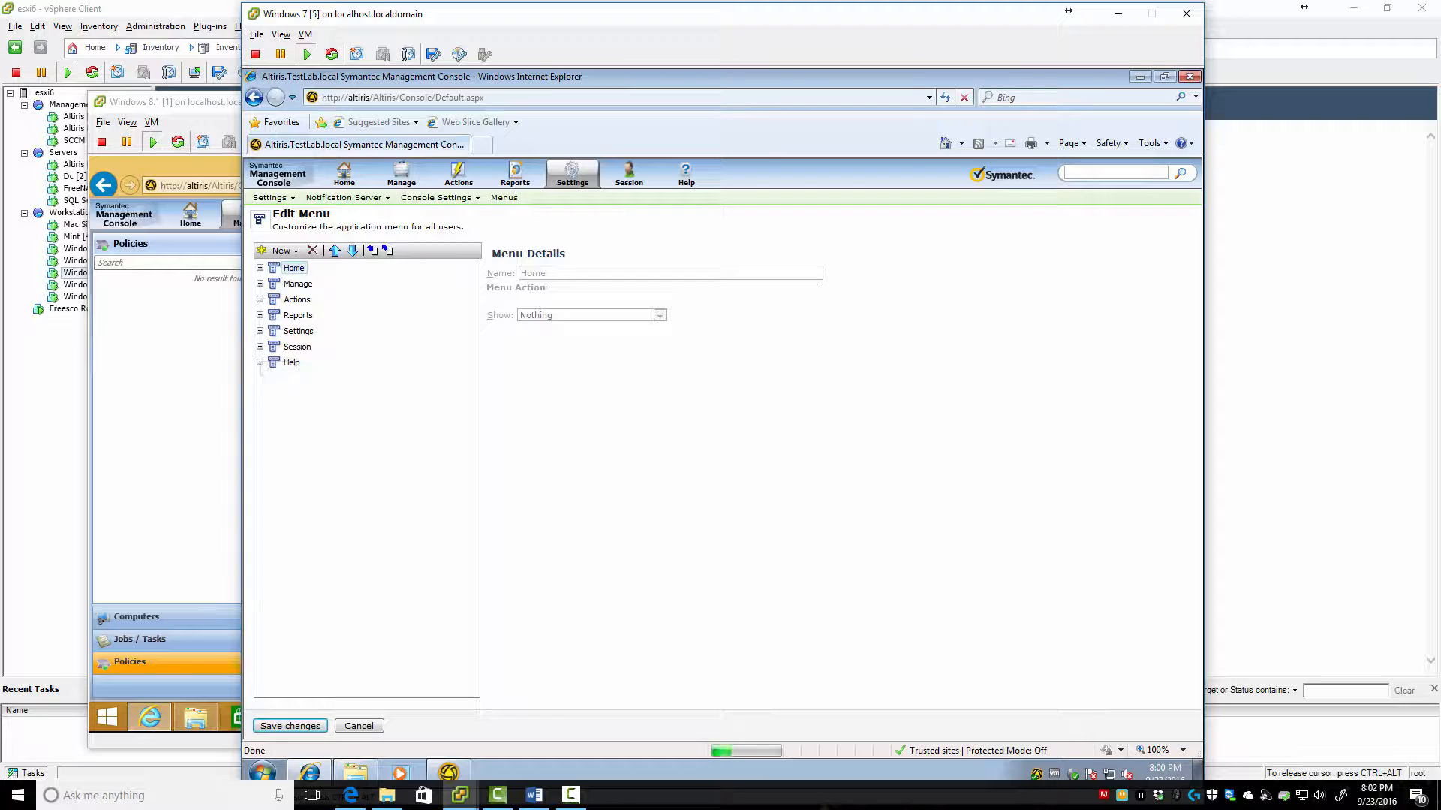
Add a new top-level menu named 'TestLab Roles' and save the changes
left_click(283, 250)
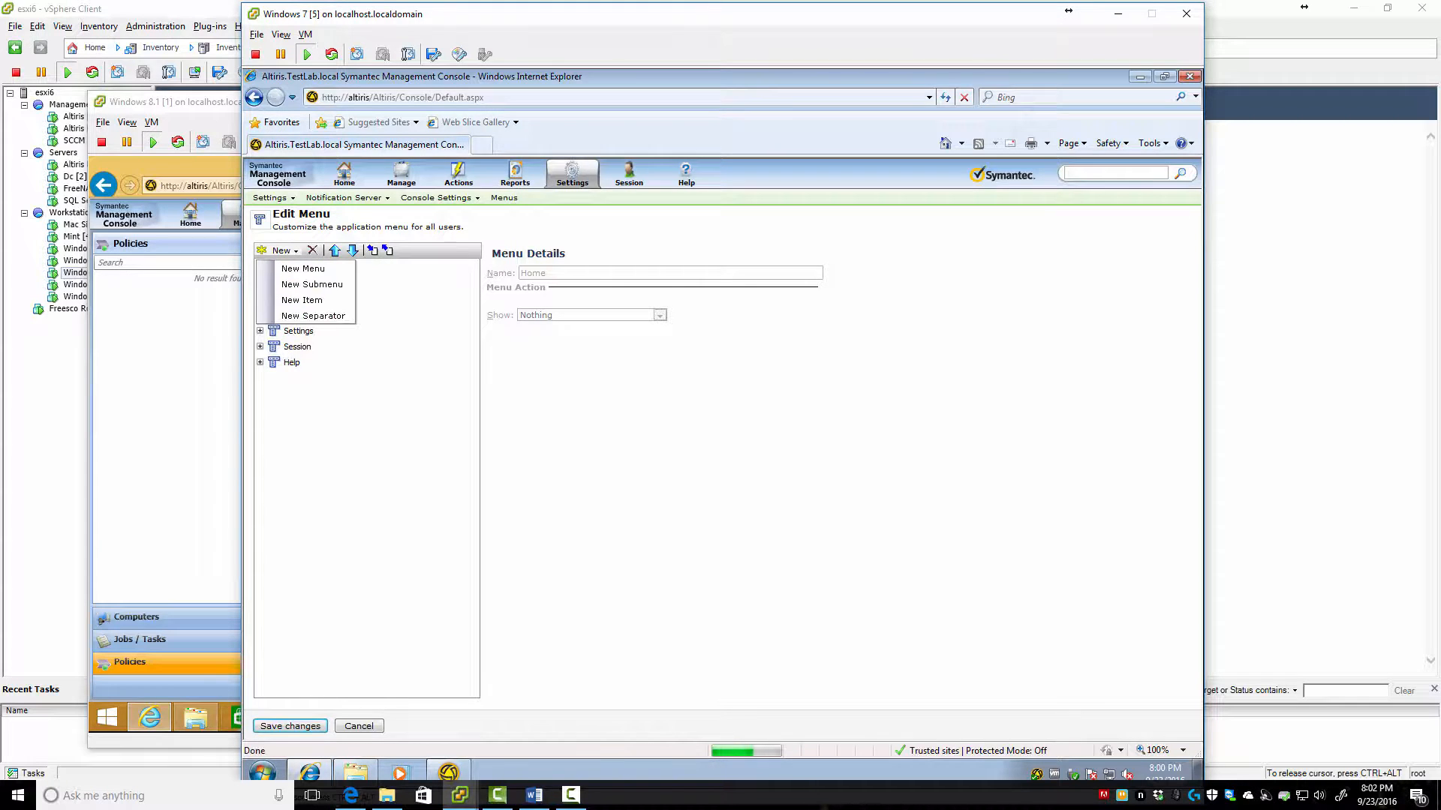
left_click(303, 268)
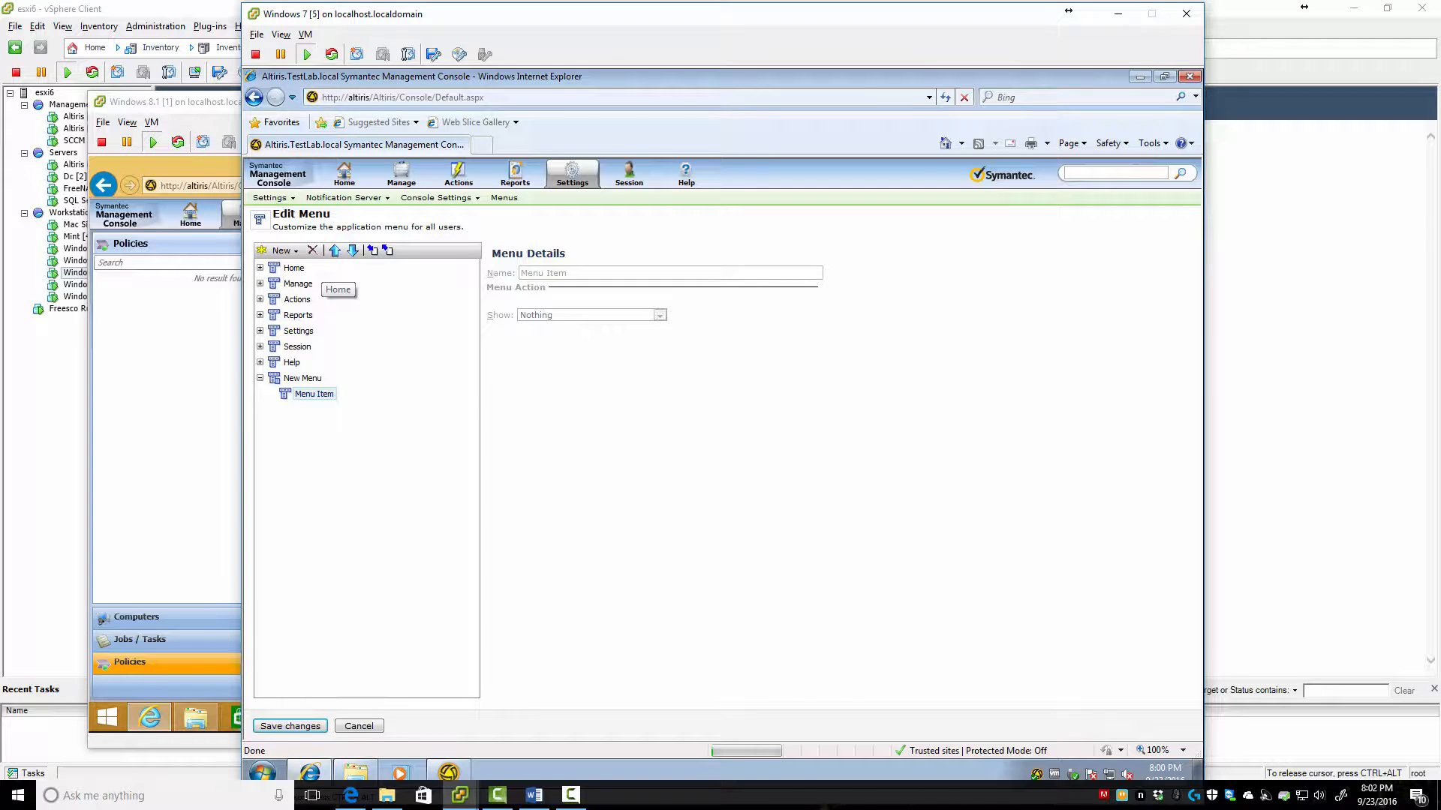
left_click(302, 378)
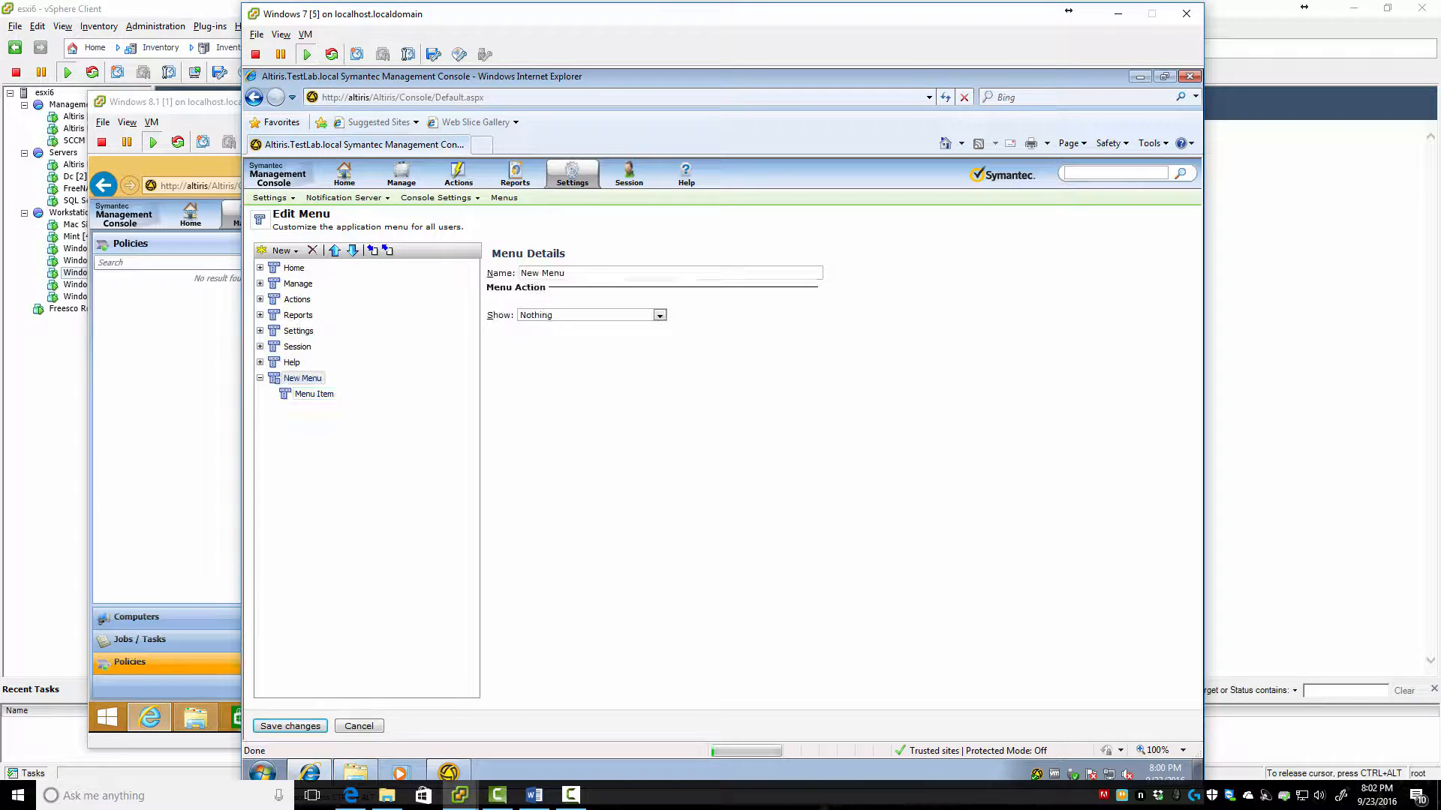
left_click_drag(567, 273, 421, 288)
type("Test")
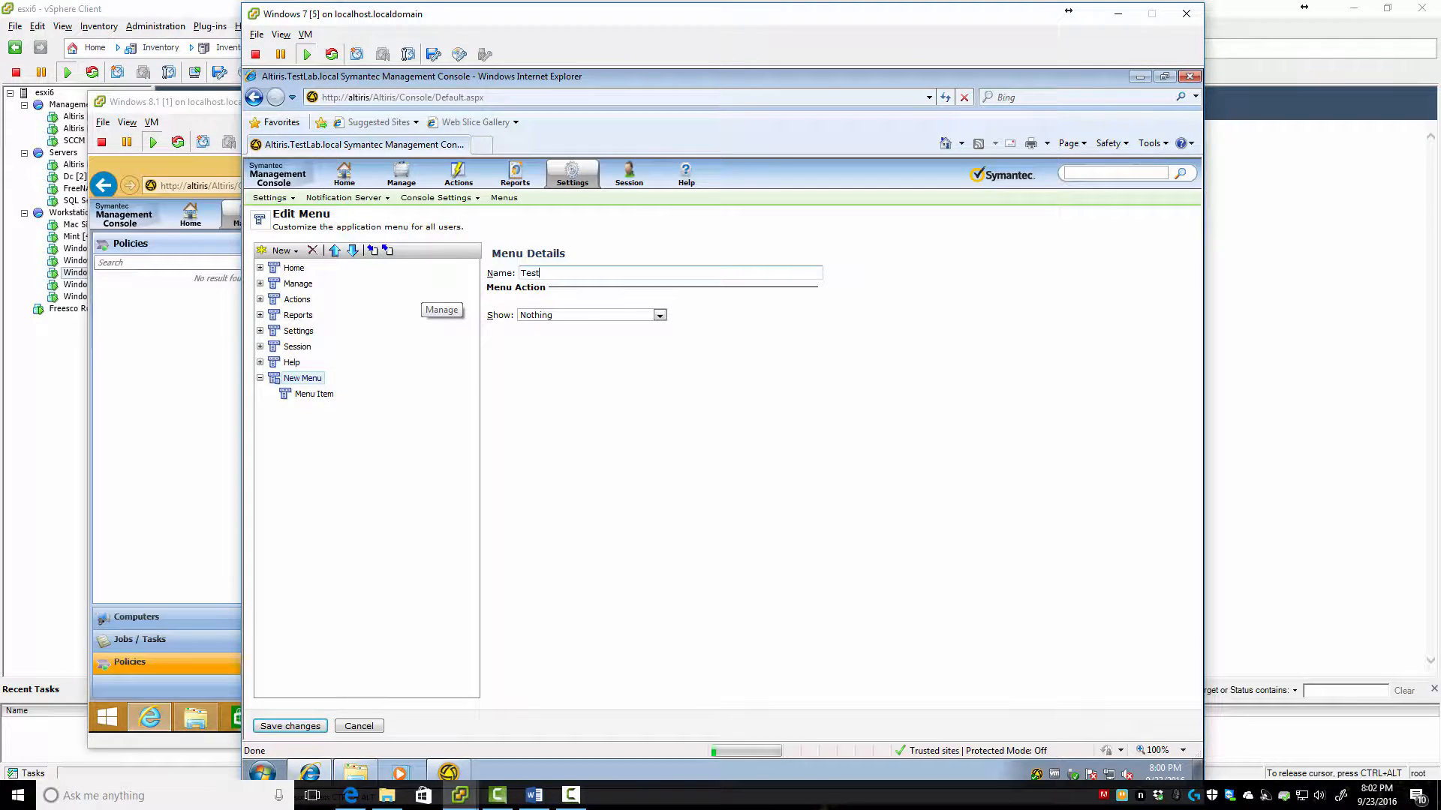
type(" La")
key("BackSpace")
key("BackSpace")
key("BackSpace")
type("Lab Roles")
left_click(290, 726)
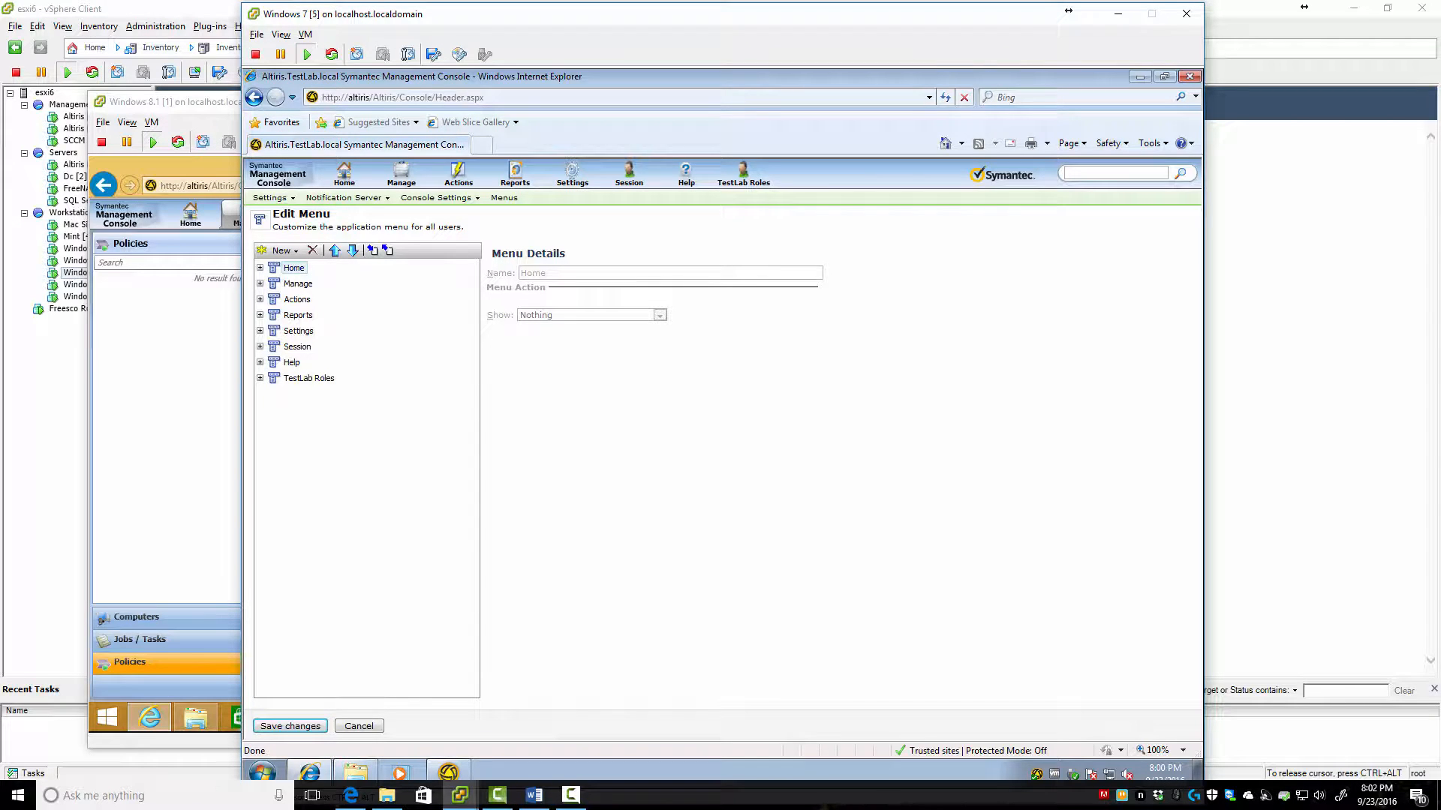
Rename the TestLab Roles menu's item to 'TestLab Report Users', keep Show as Nothing, and save
mouse_move(743, 174)
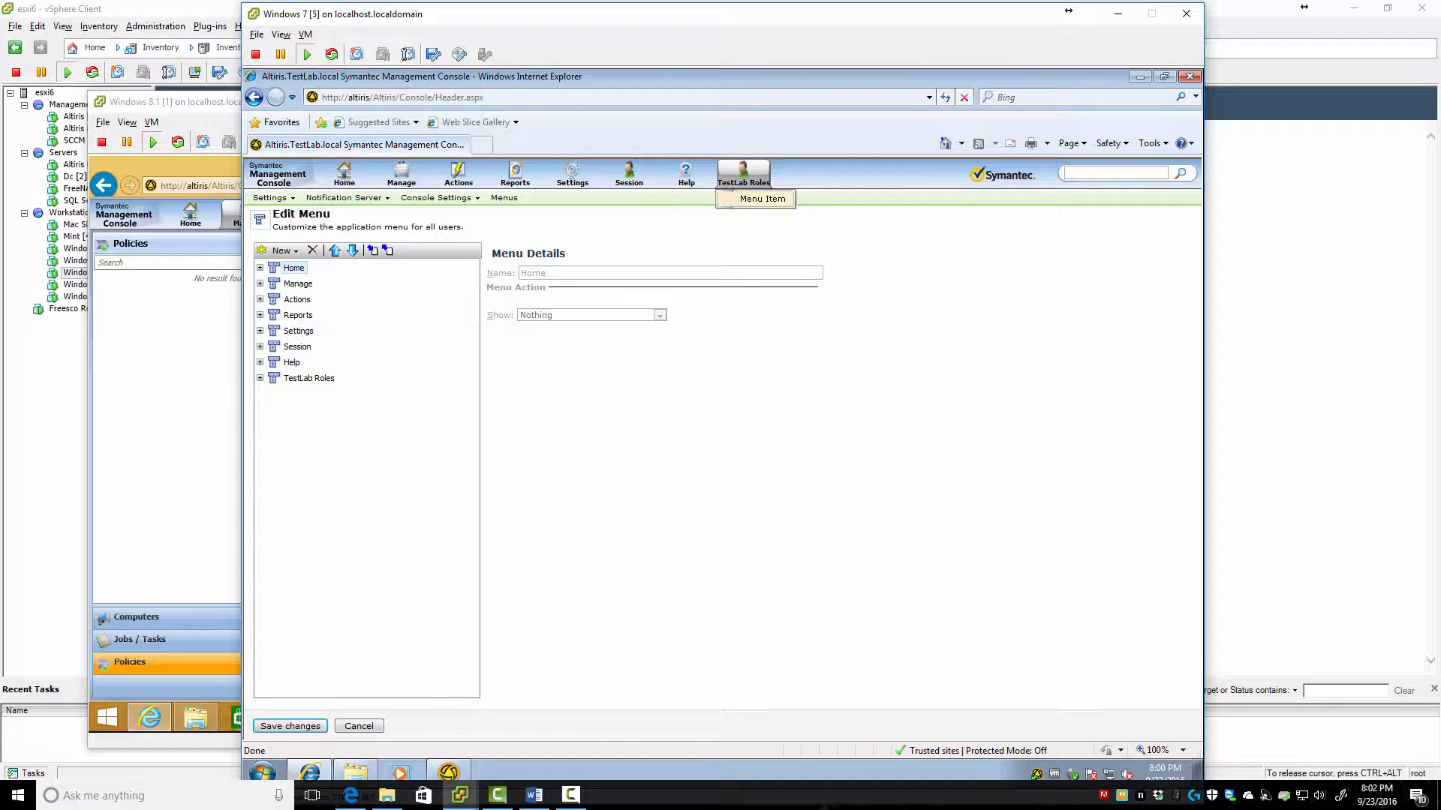
left_click(260, 378)
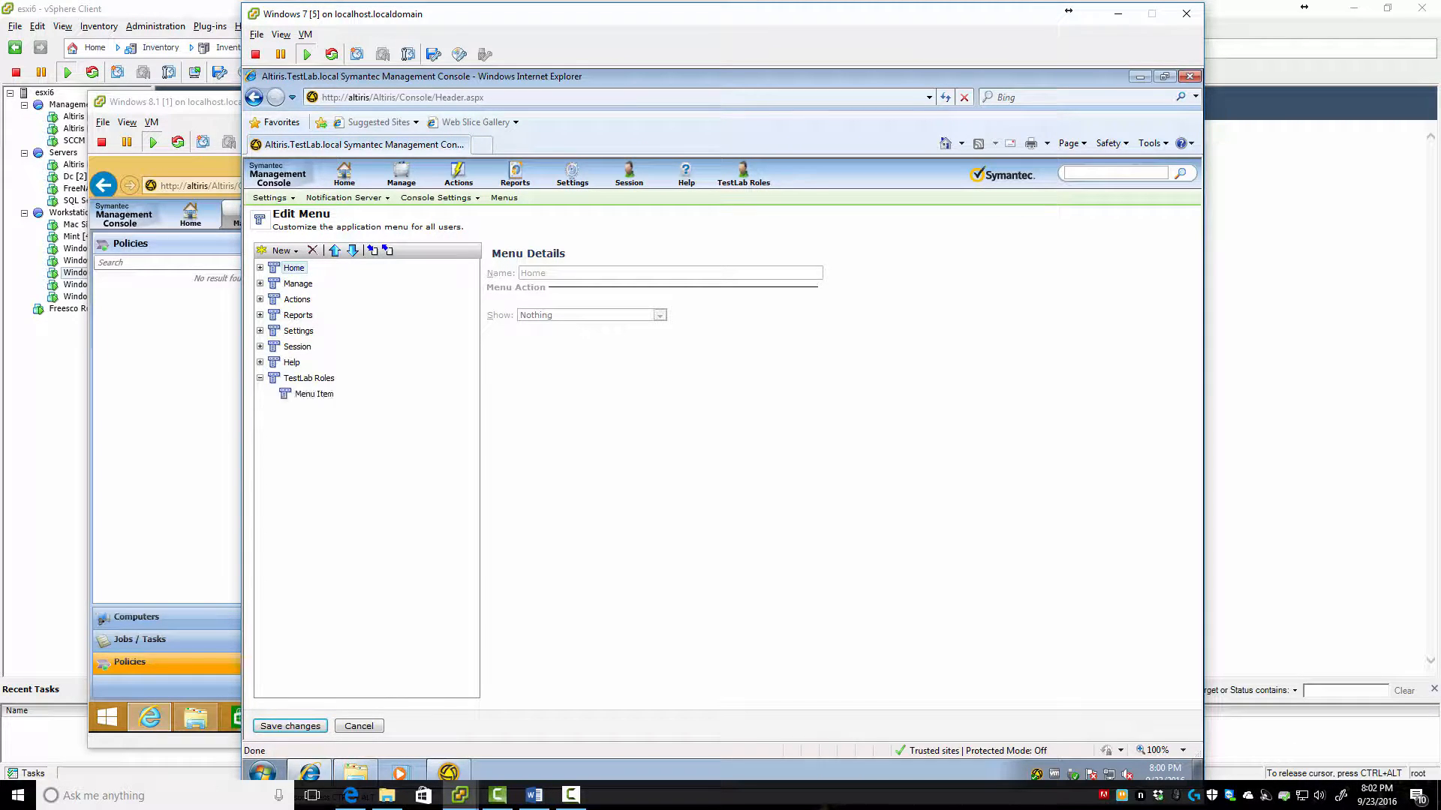
left_click(314, 394)
left_click(314, 394)
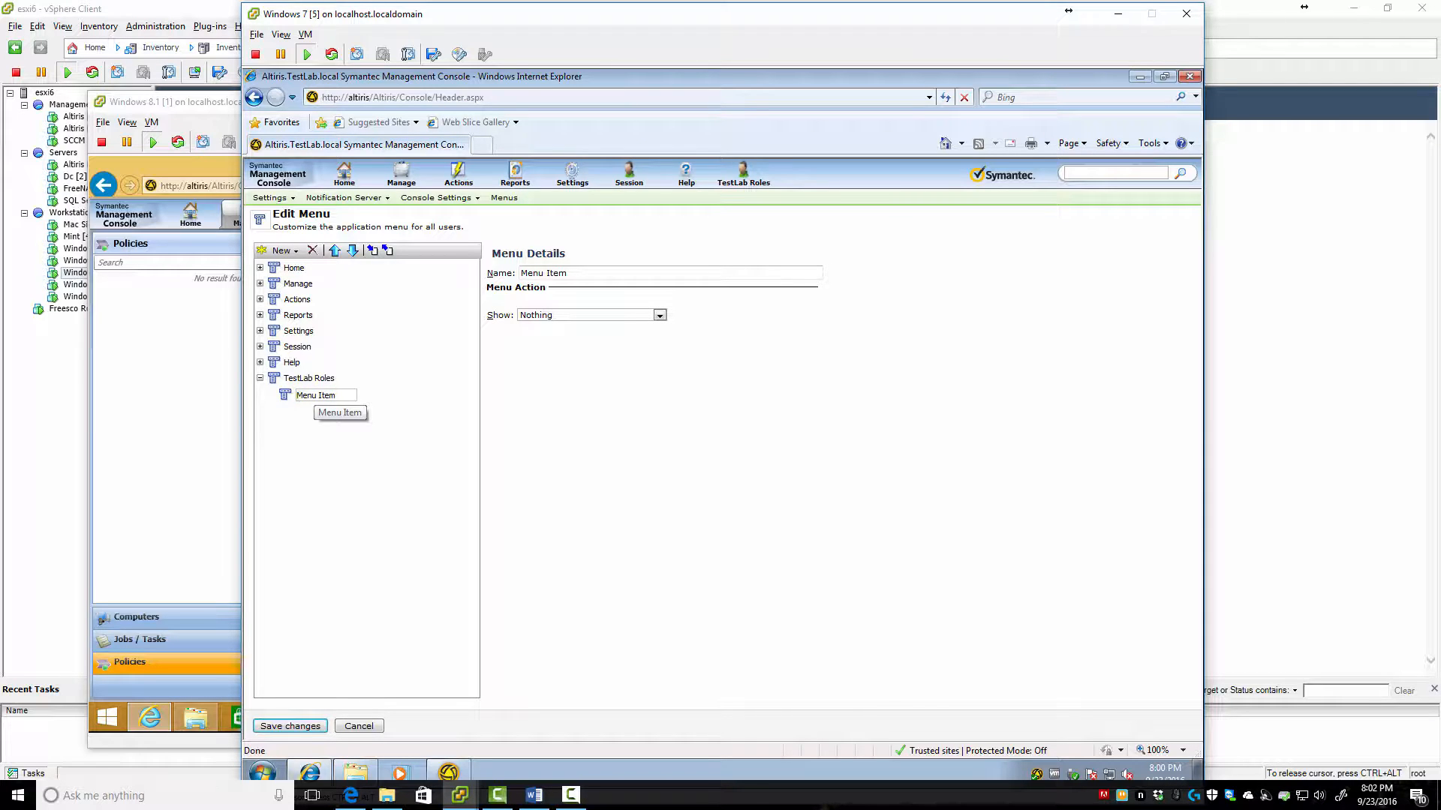
key("Escape")
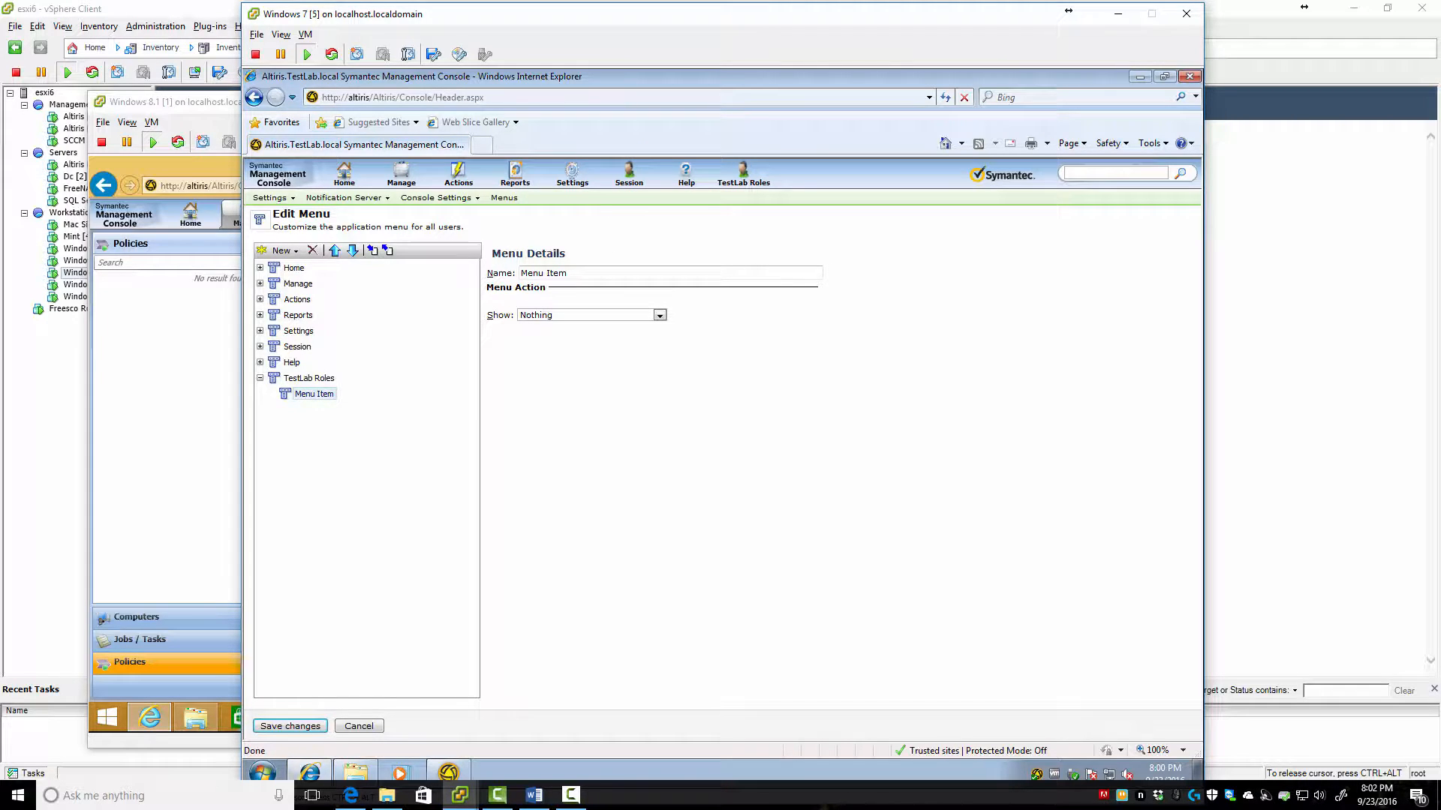
left_click_drag(567, 273, 520, 273)
type("TestLab Report Users")
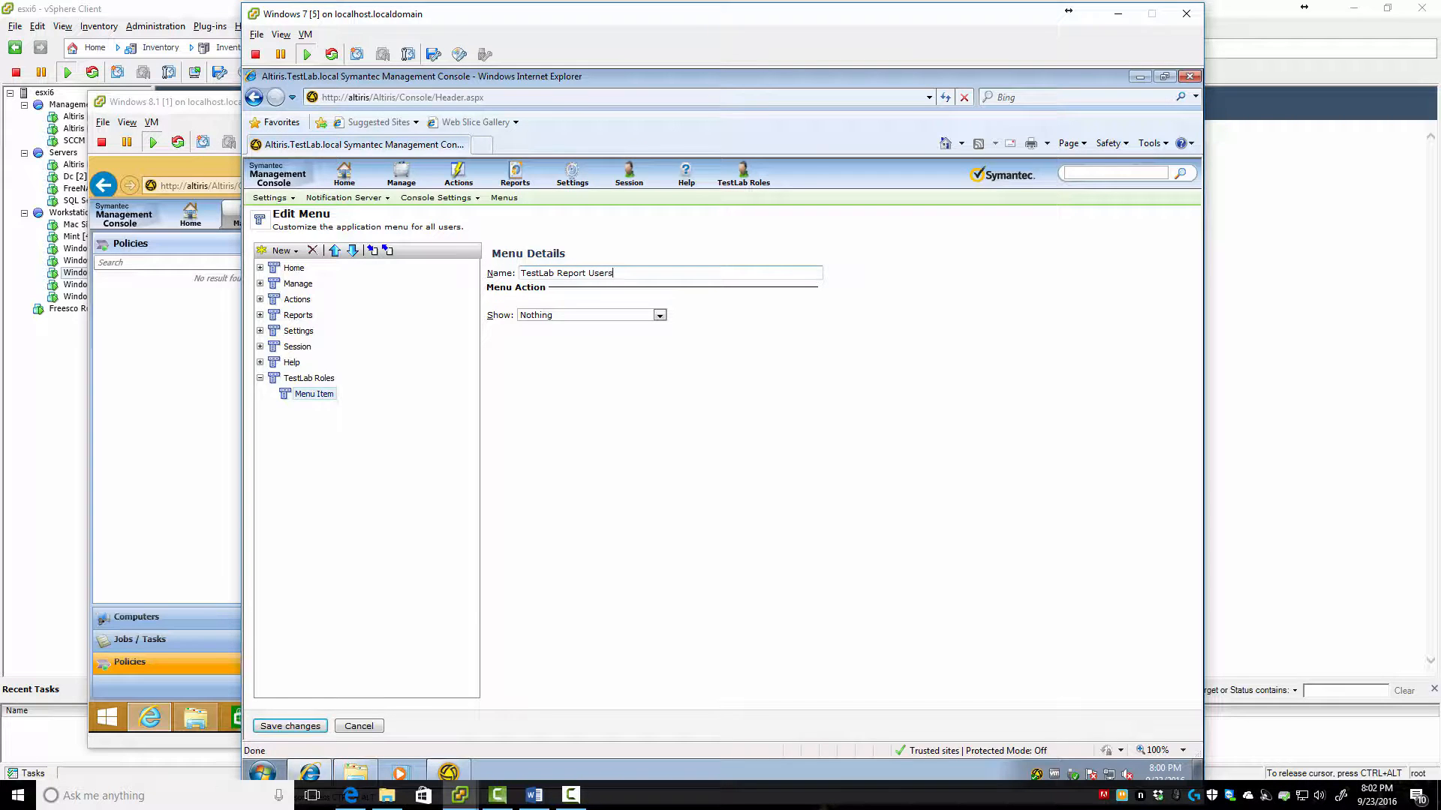
left_click(658, 315)
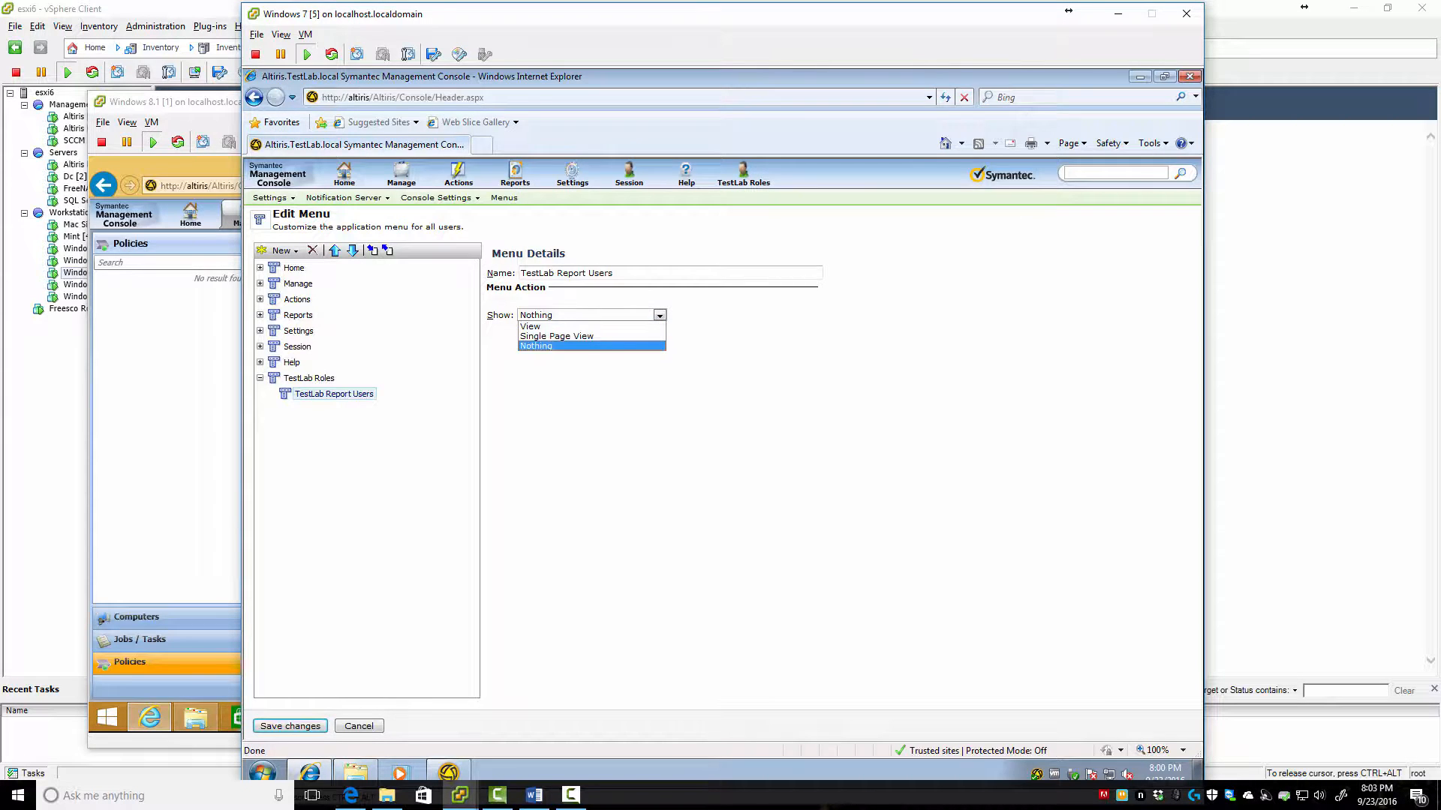
left_click(536, 346)
left_click(290, 726)
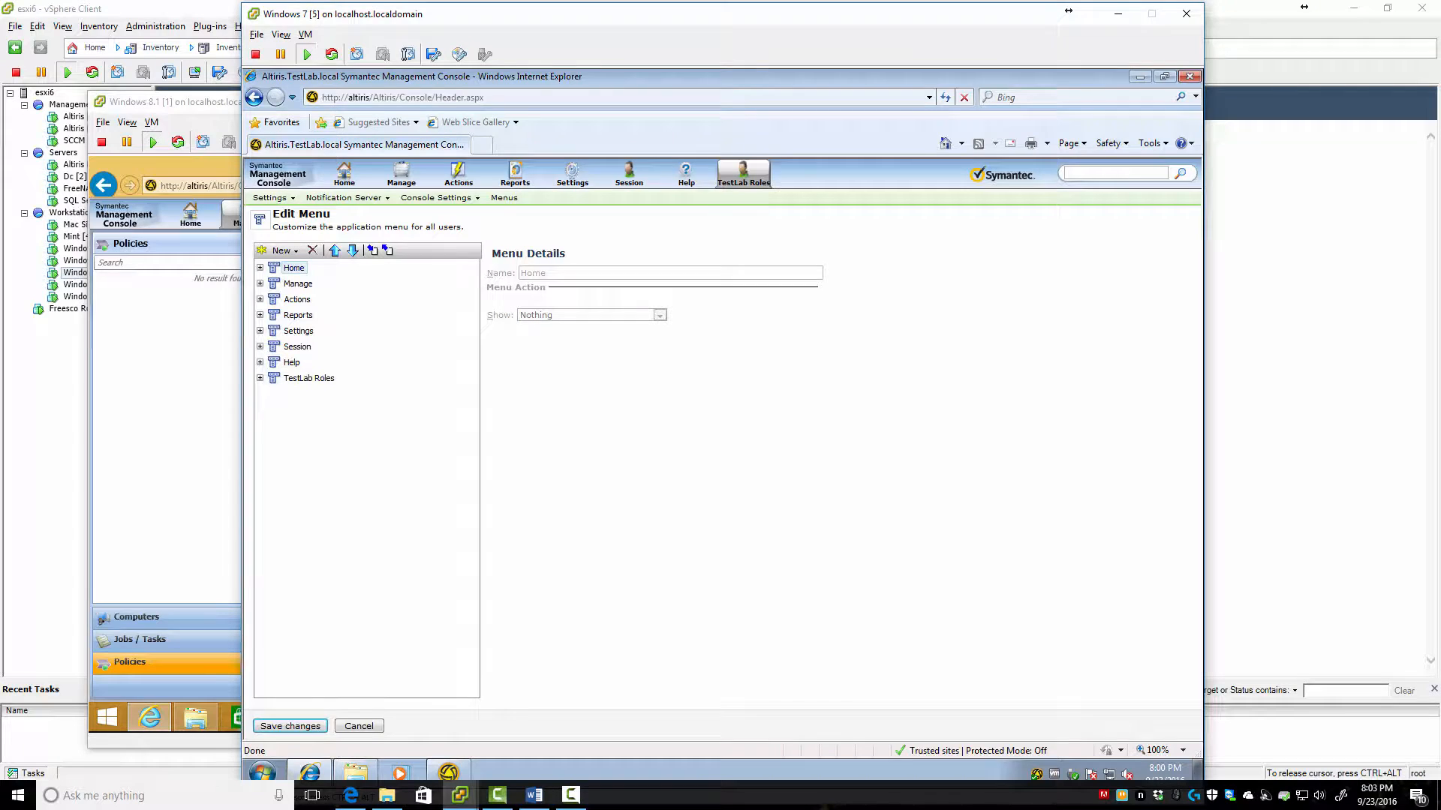
mouse_move(743, 174)
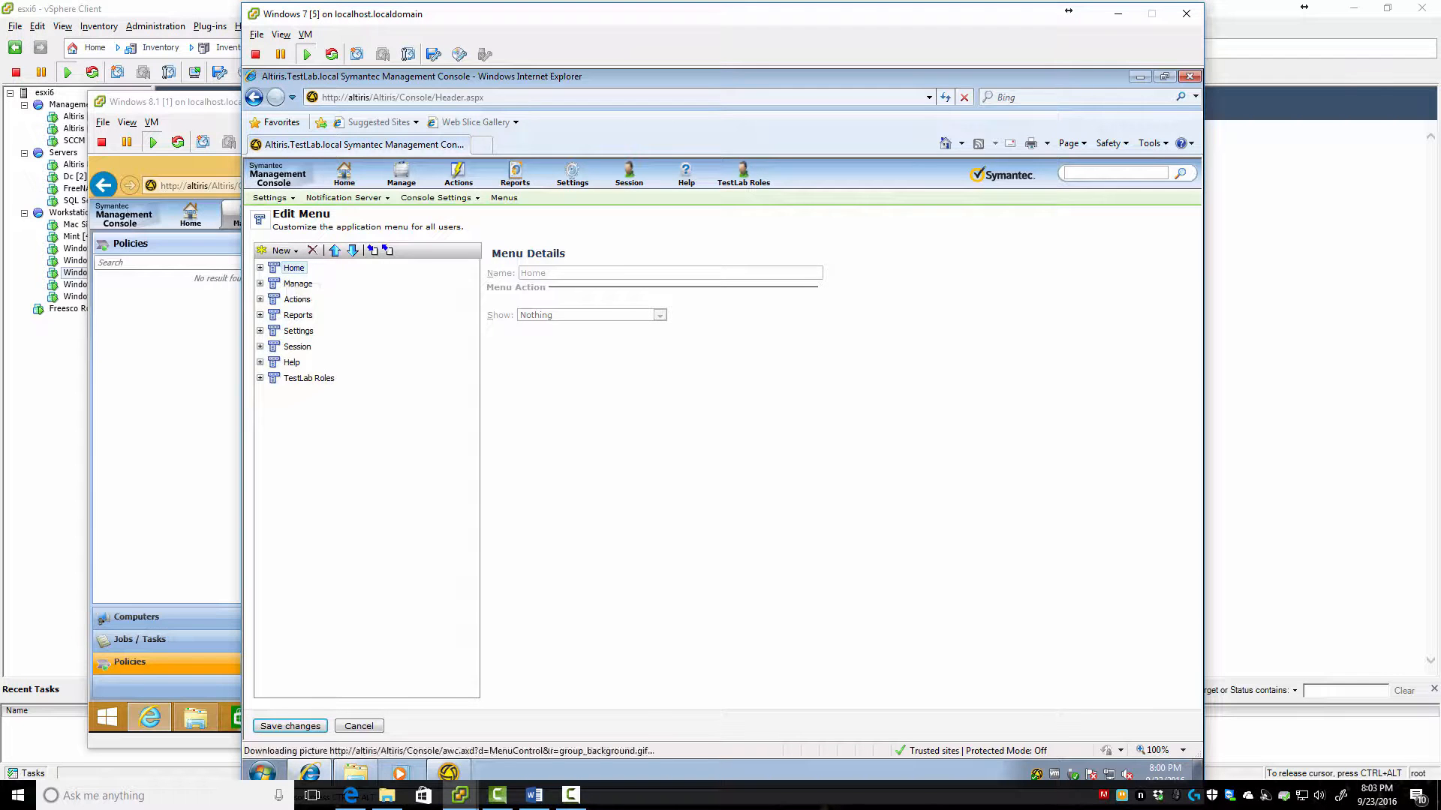
Open the Home menu's properties and review its security permissions
right_click(288, 268)
left_click(337, 279)
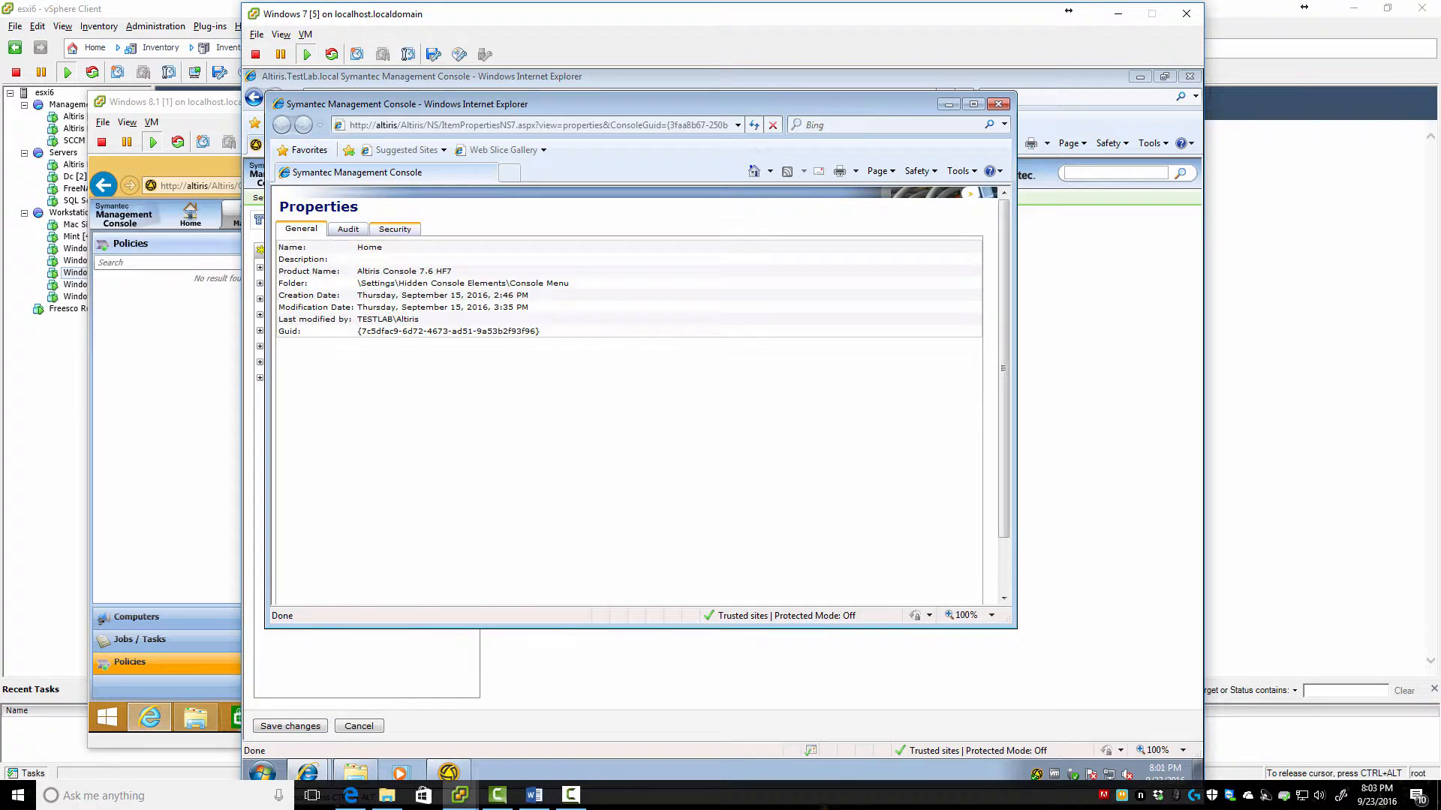
left_click(394, 228)
scroll(629, 447, "down", 6)
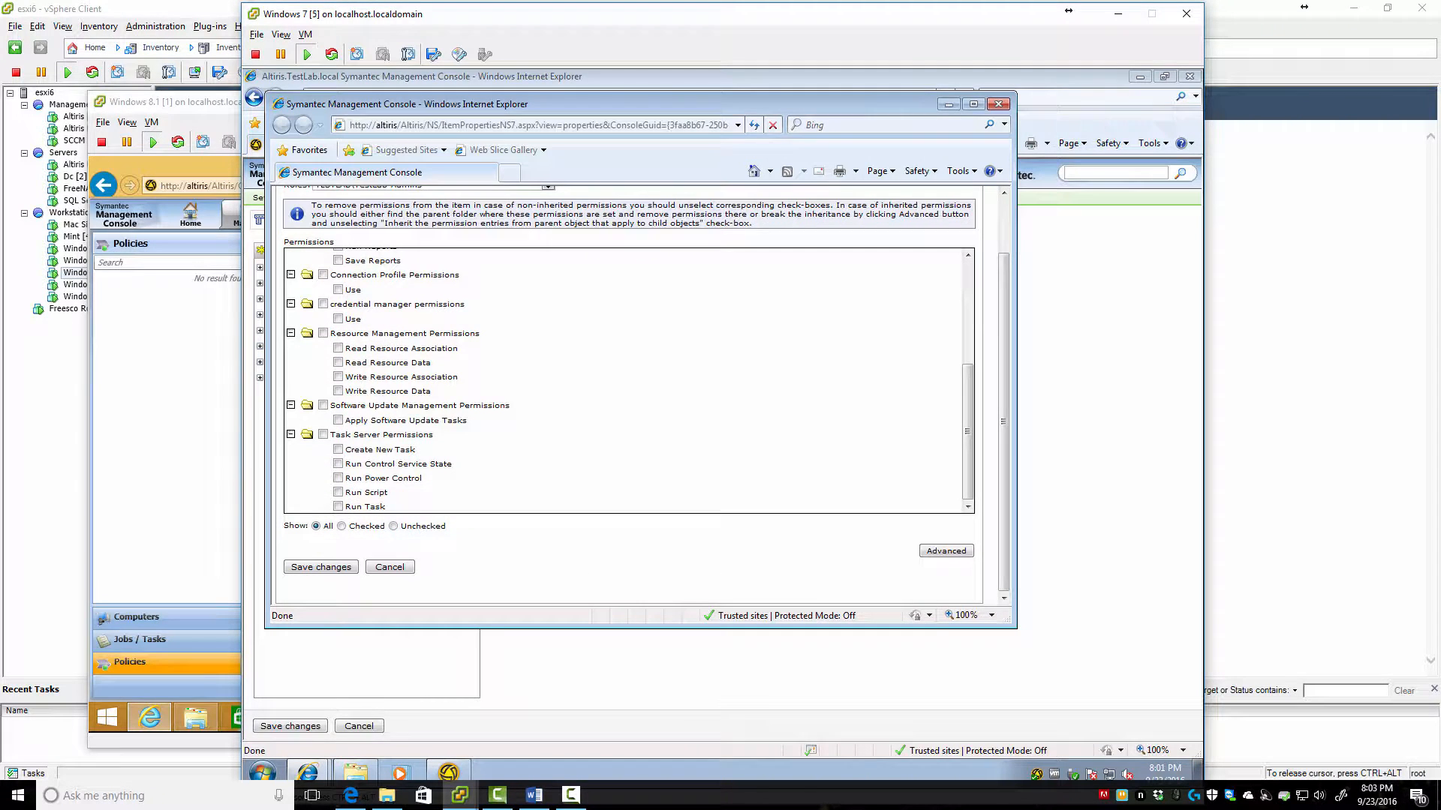
scroll(629, 447, "up", 6)
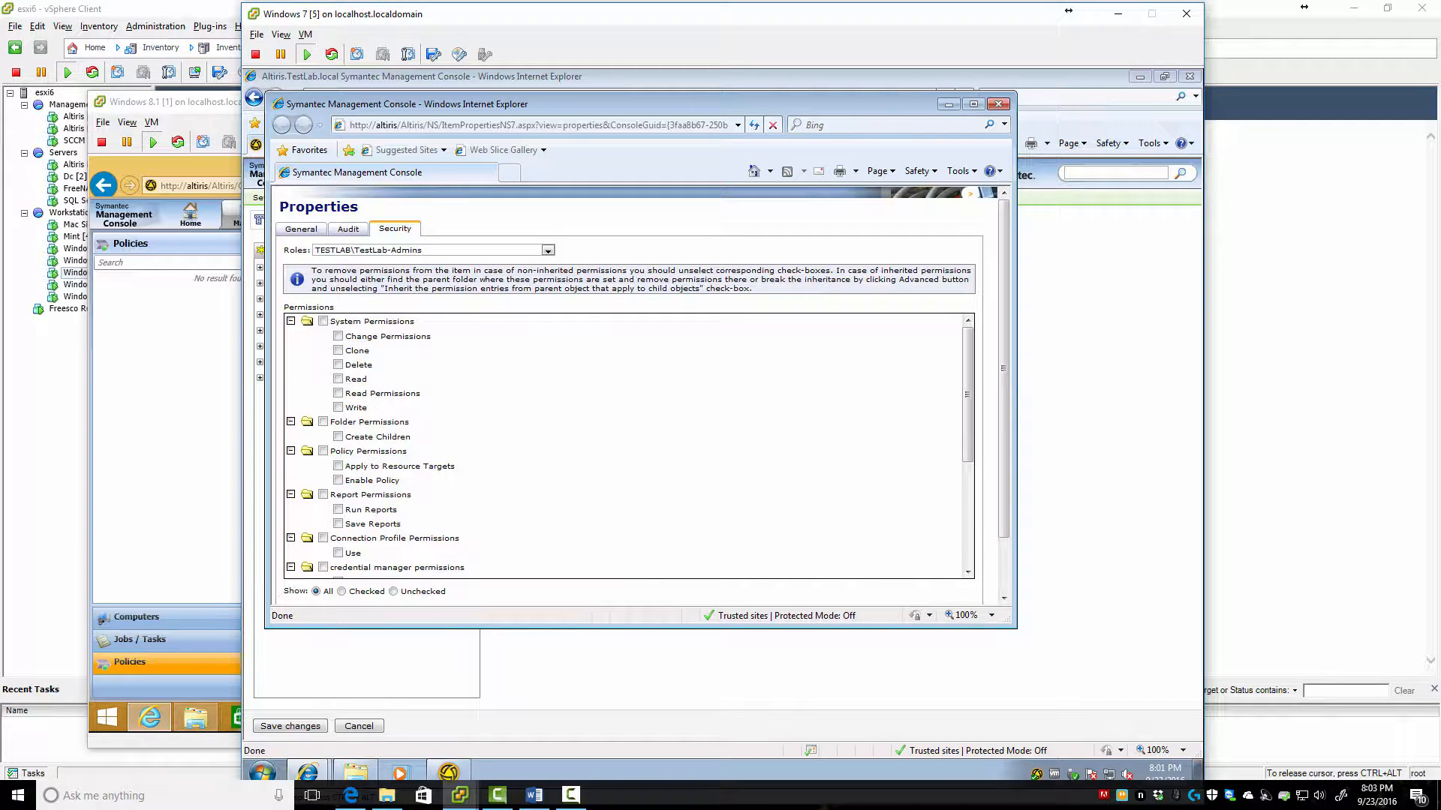
scroll(628, 447, "down", 6)
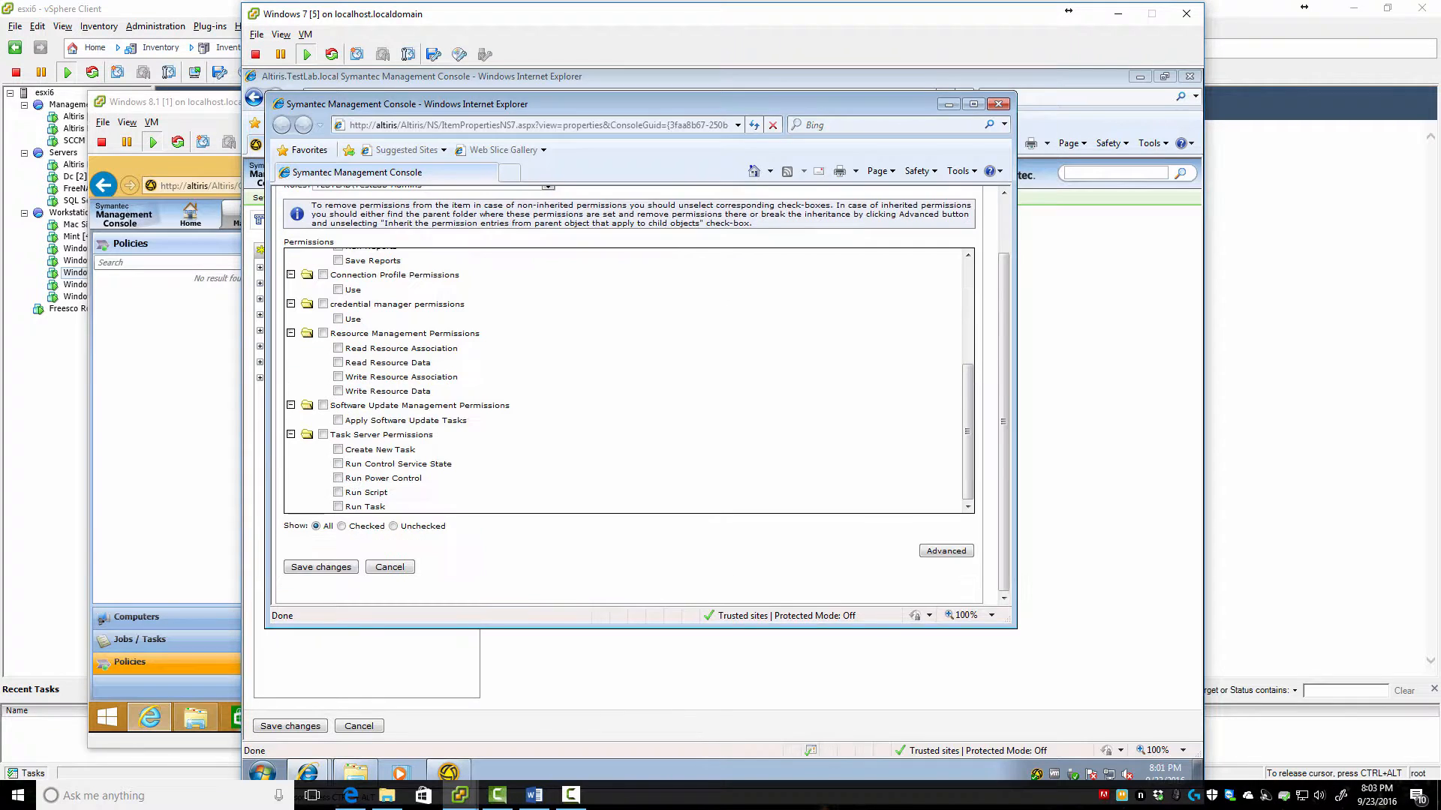
Review Home's advanced permissions for Symantec Administrators and Symantec Level 2 Workers, then close the window
left_click(946, 551)
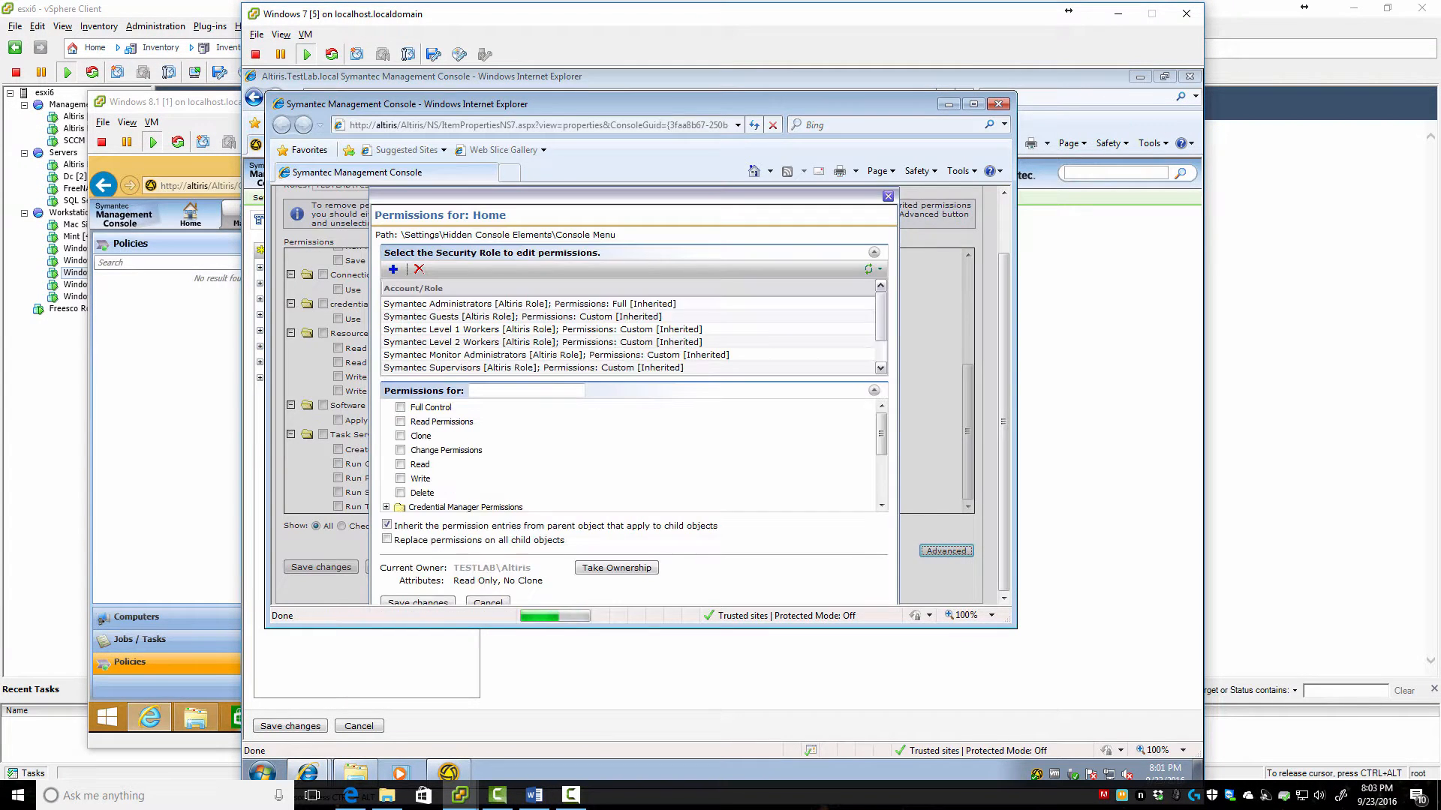
left_click(528, 304)
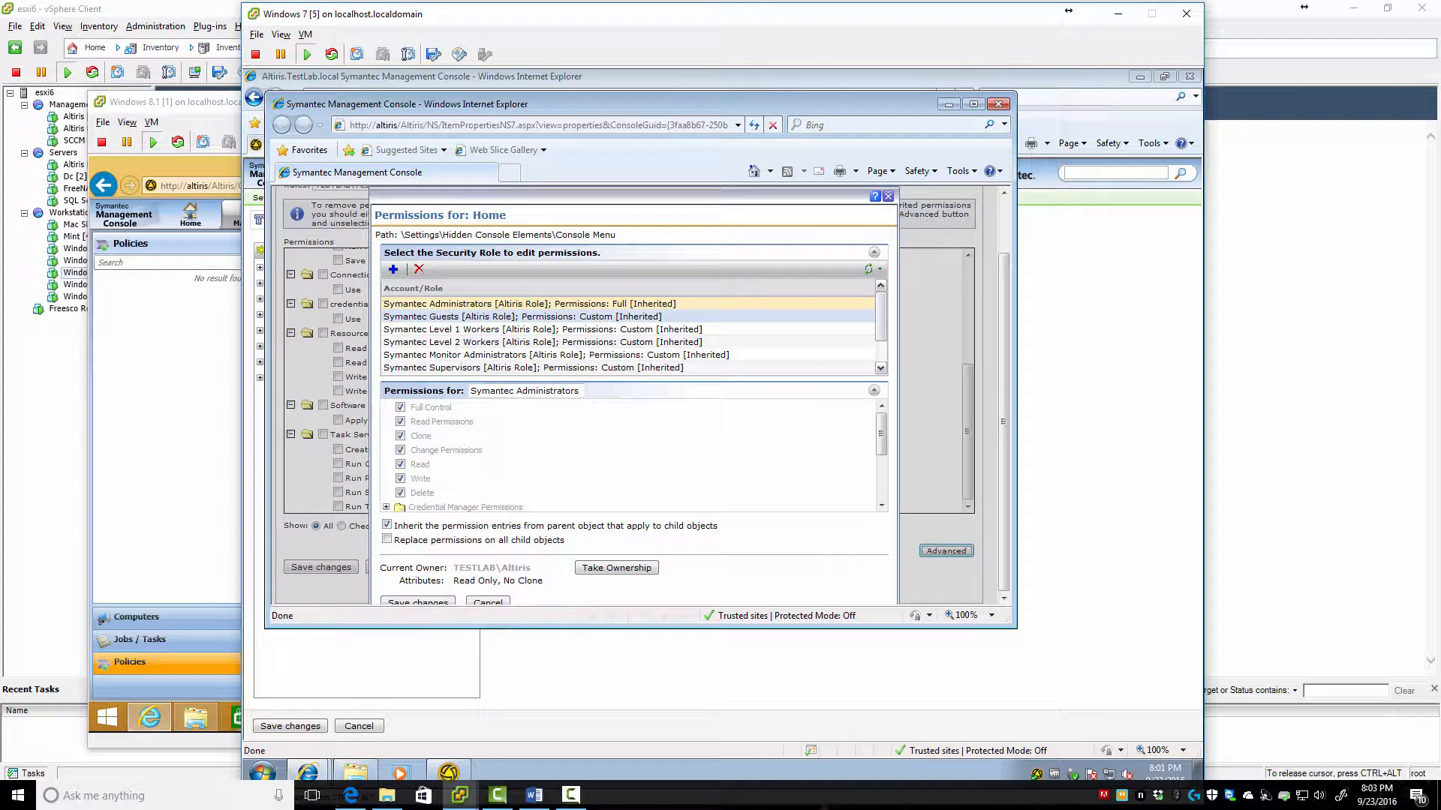
left_click(528, 343)
scroll(528, 355, "down", 1)
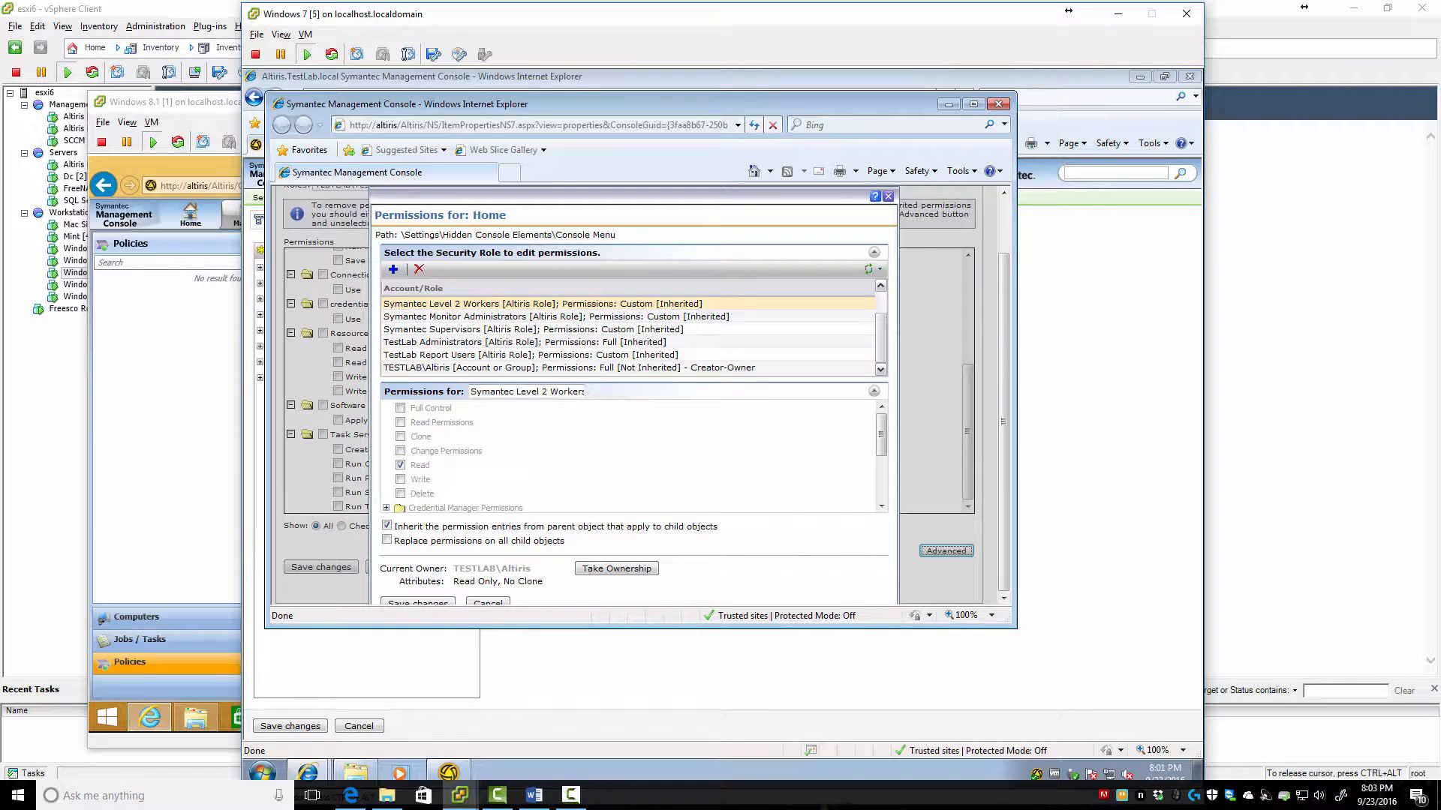
scroll(628, 367, "up", 1)
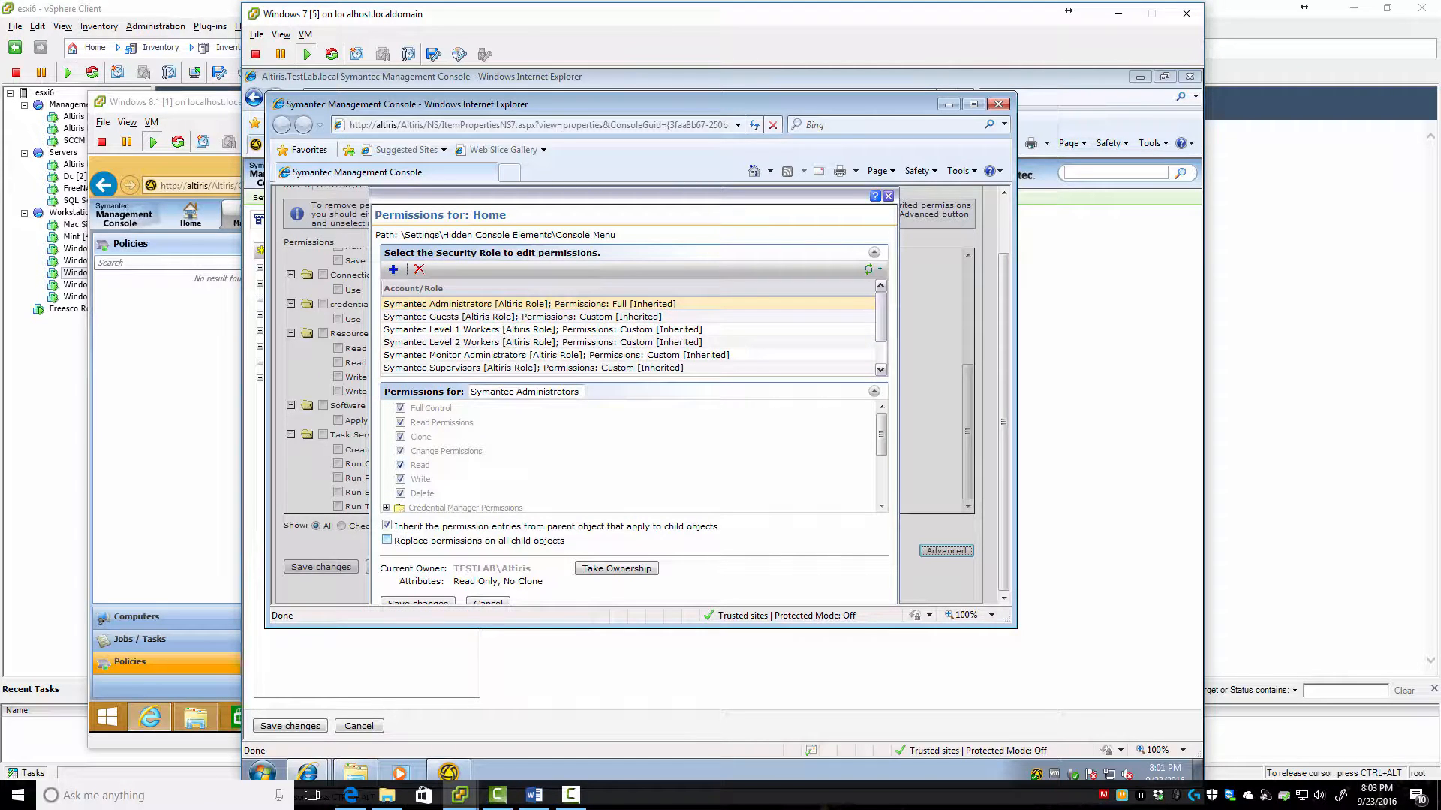
left_click(887, 196)
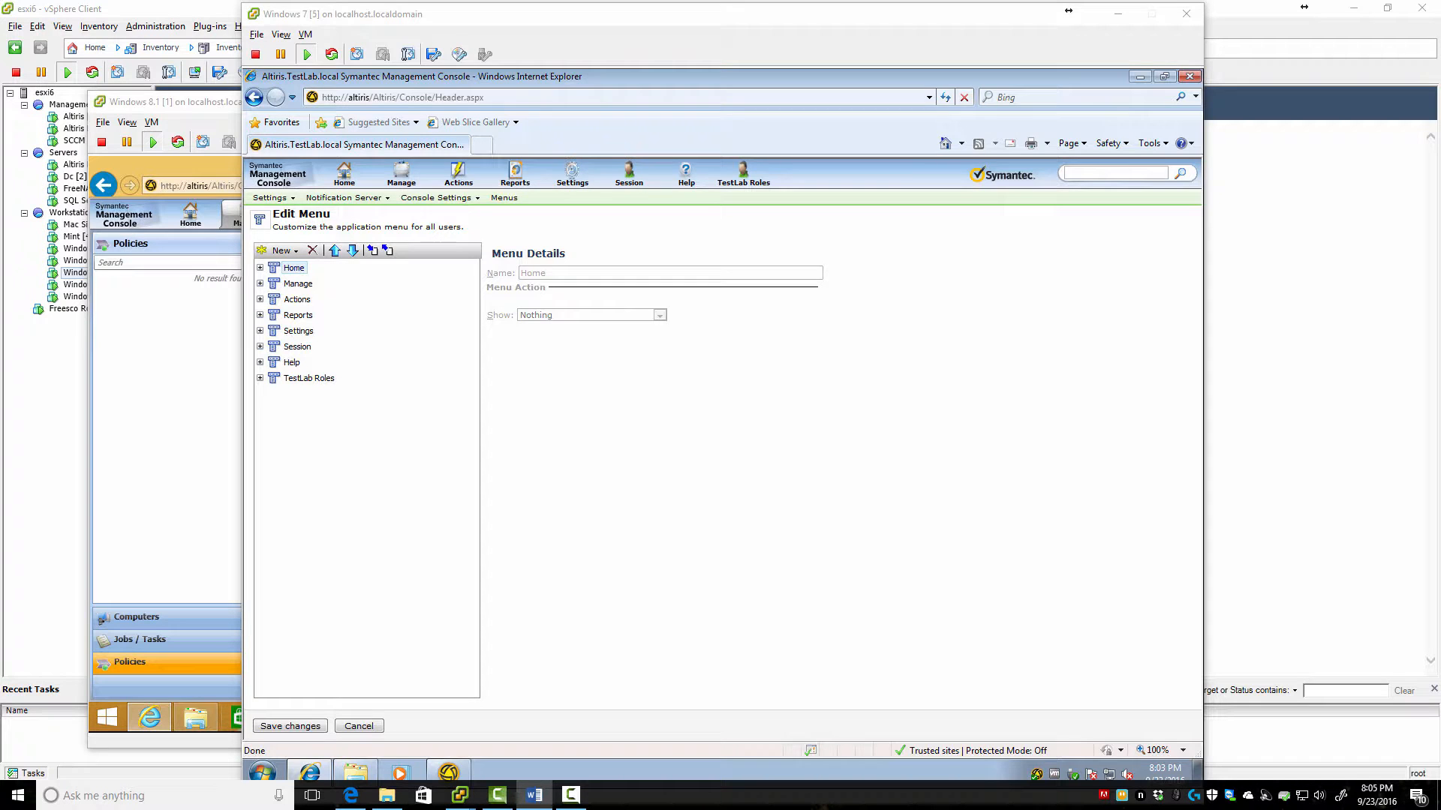
Expand TestLab Roles and select its TestLab Report Users menu entry
left_click(263, 378)
left_click(260, 379)
left_click(323, 394)
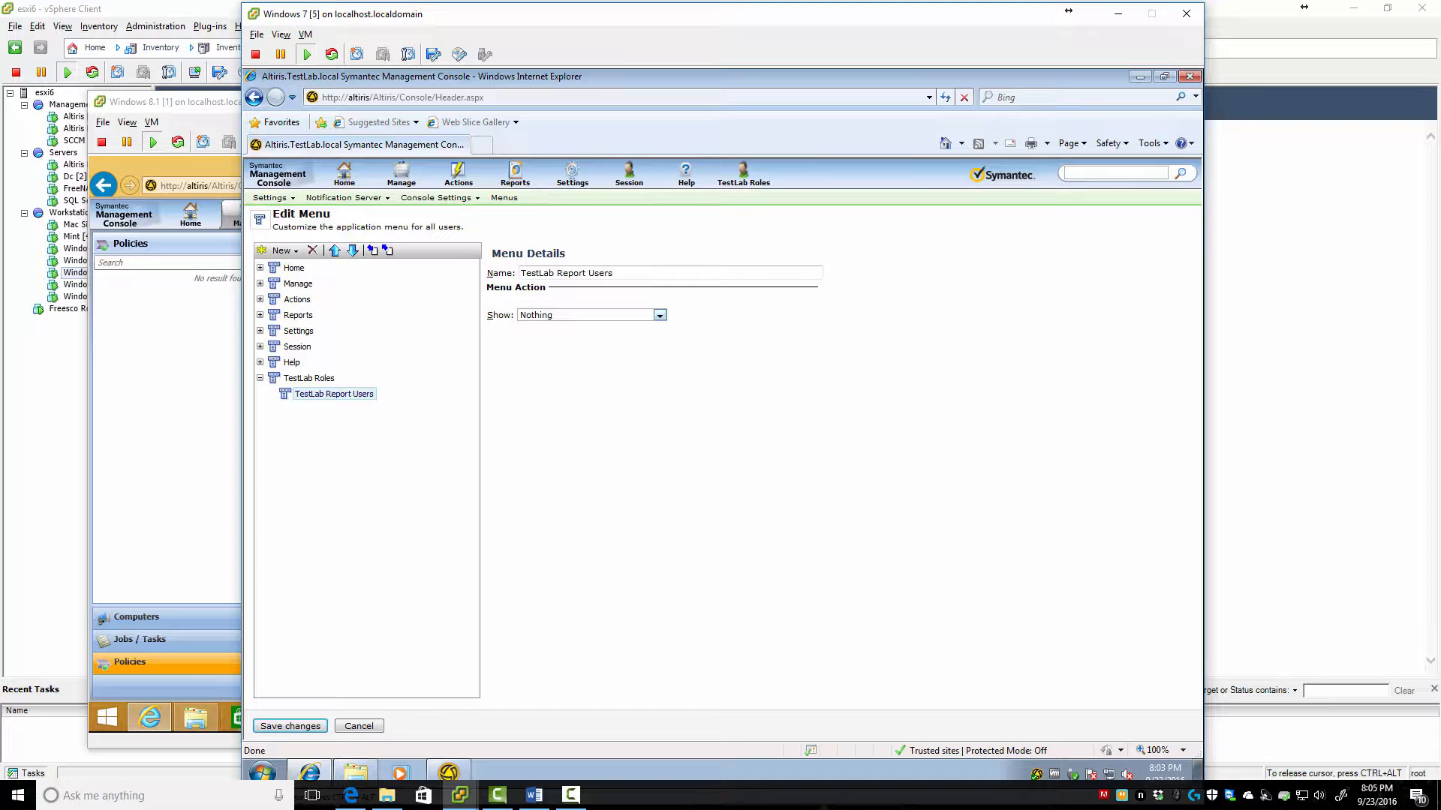
Under Settings > Console > Views, create a new view named 'TestLab Report Users View'
left_click(572, 174)
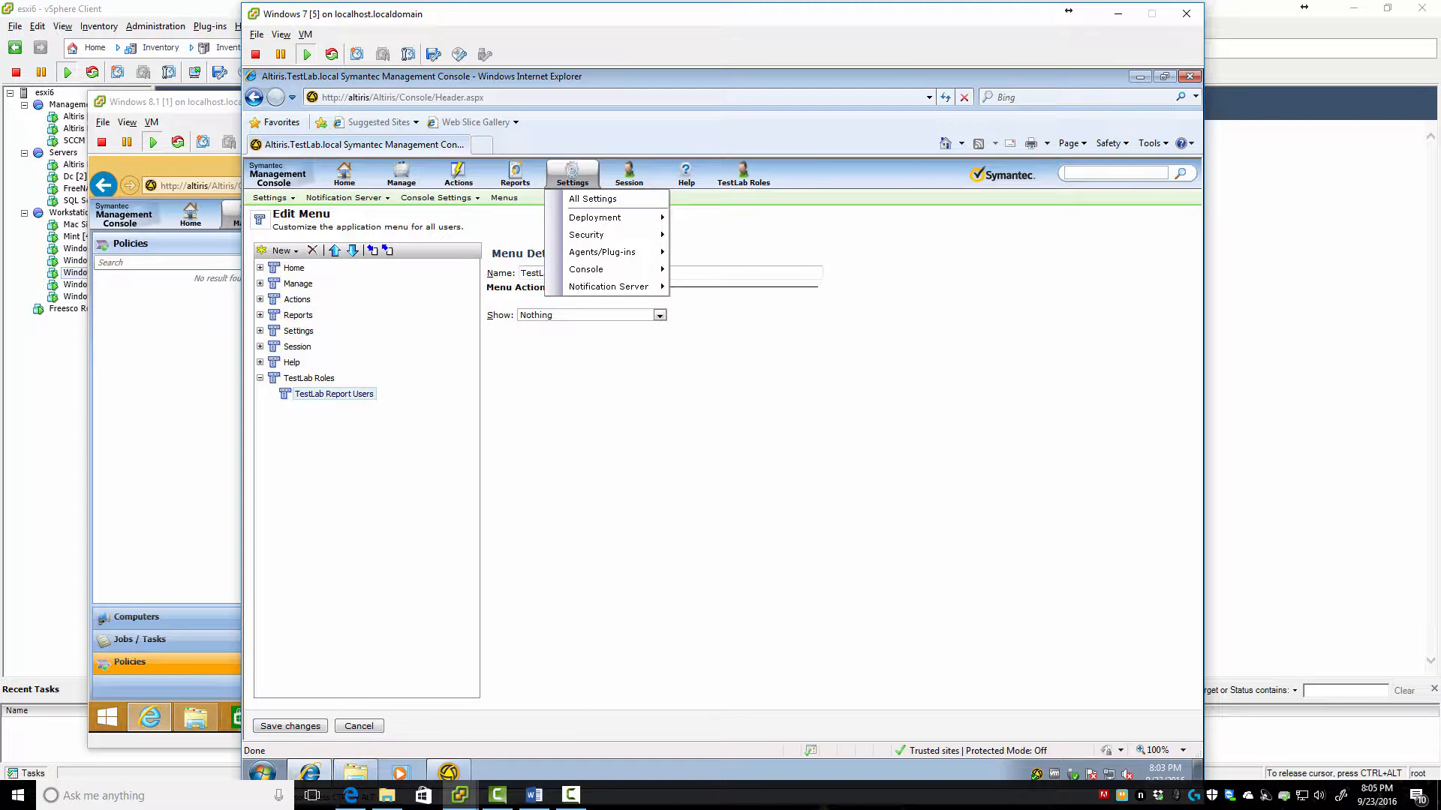
mouse_move(593, 269)
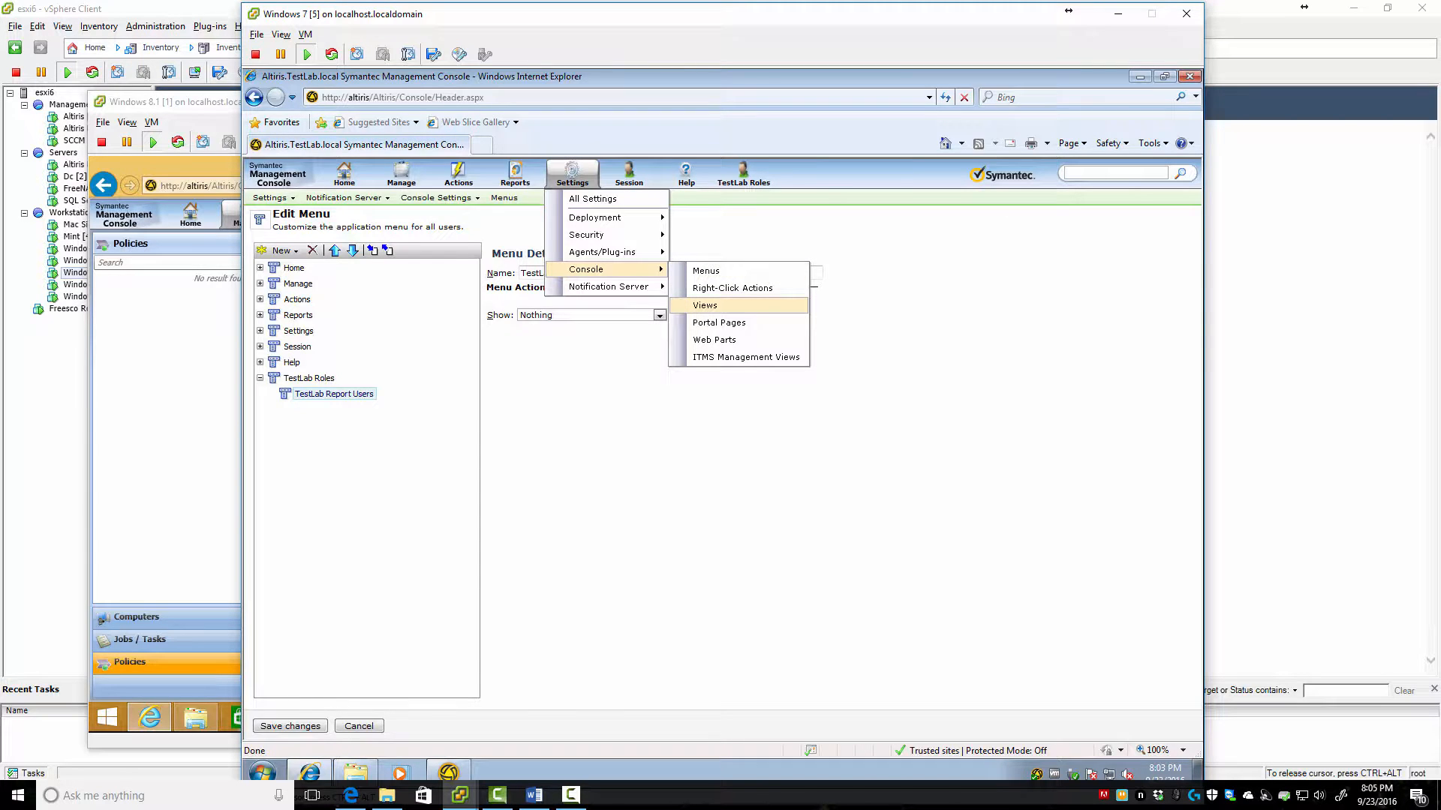
left_click(705, 305)
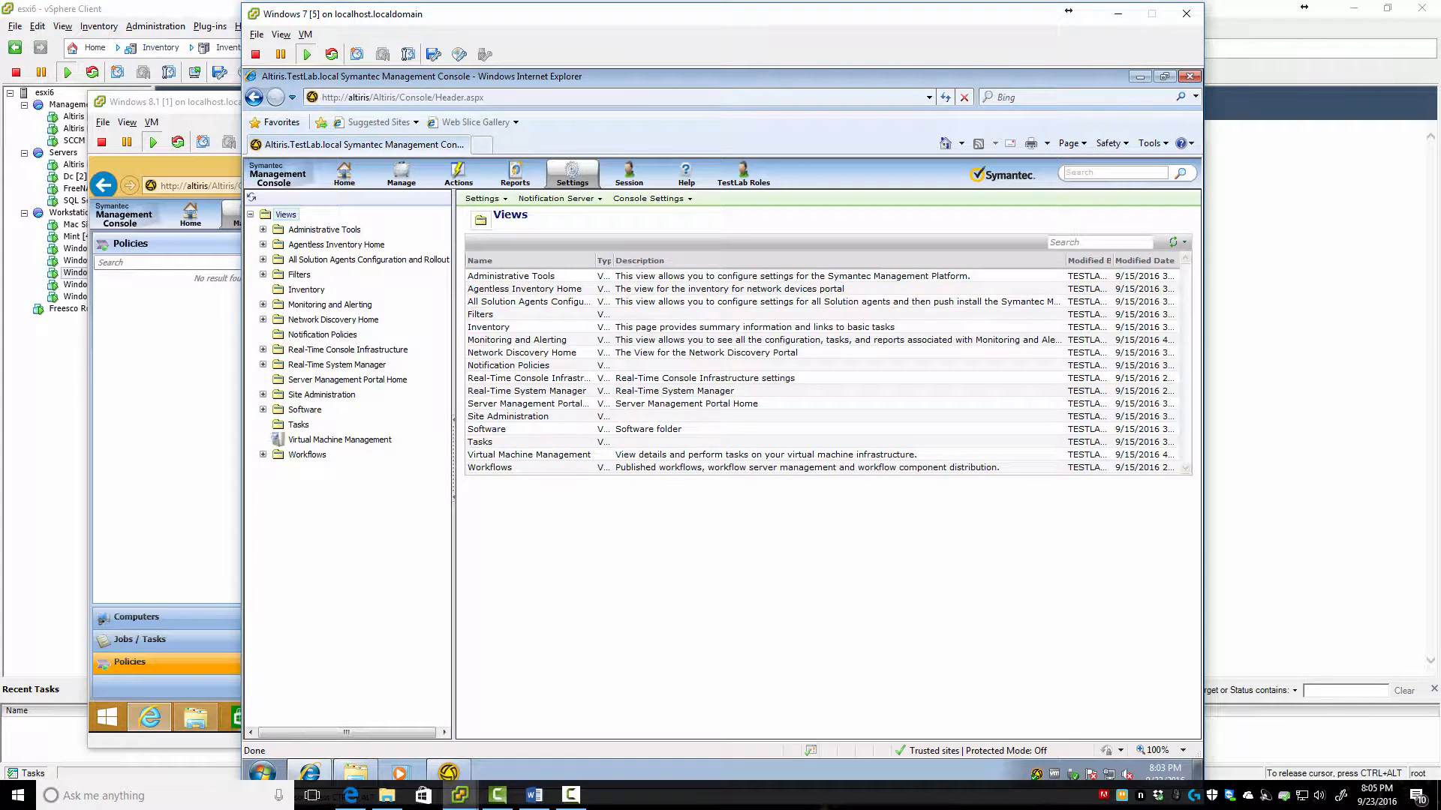
right_click(284, 214)
mouse_move(330, 332)
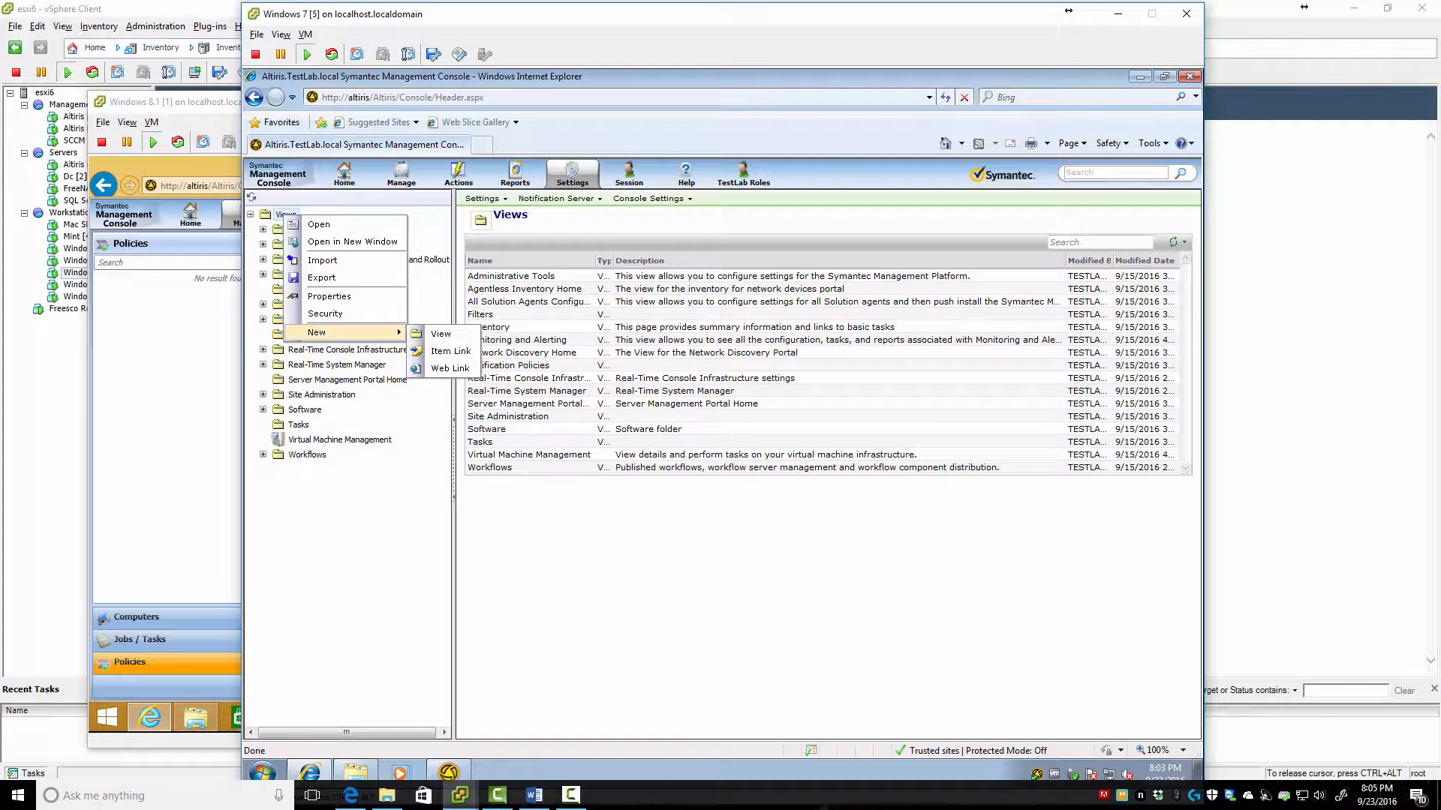
left_click(440, 333)
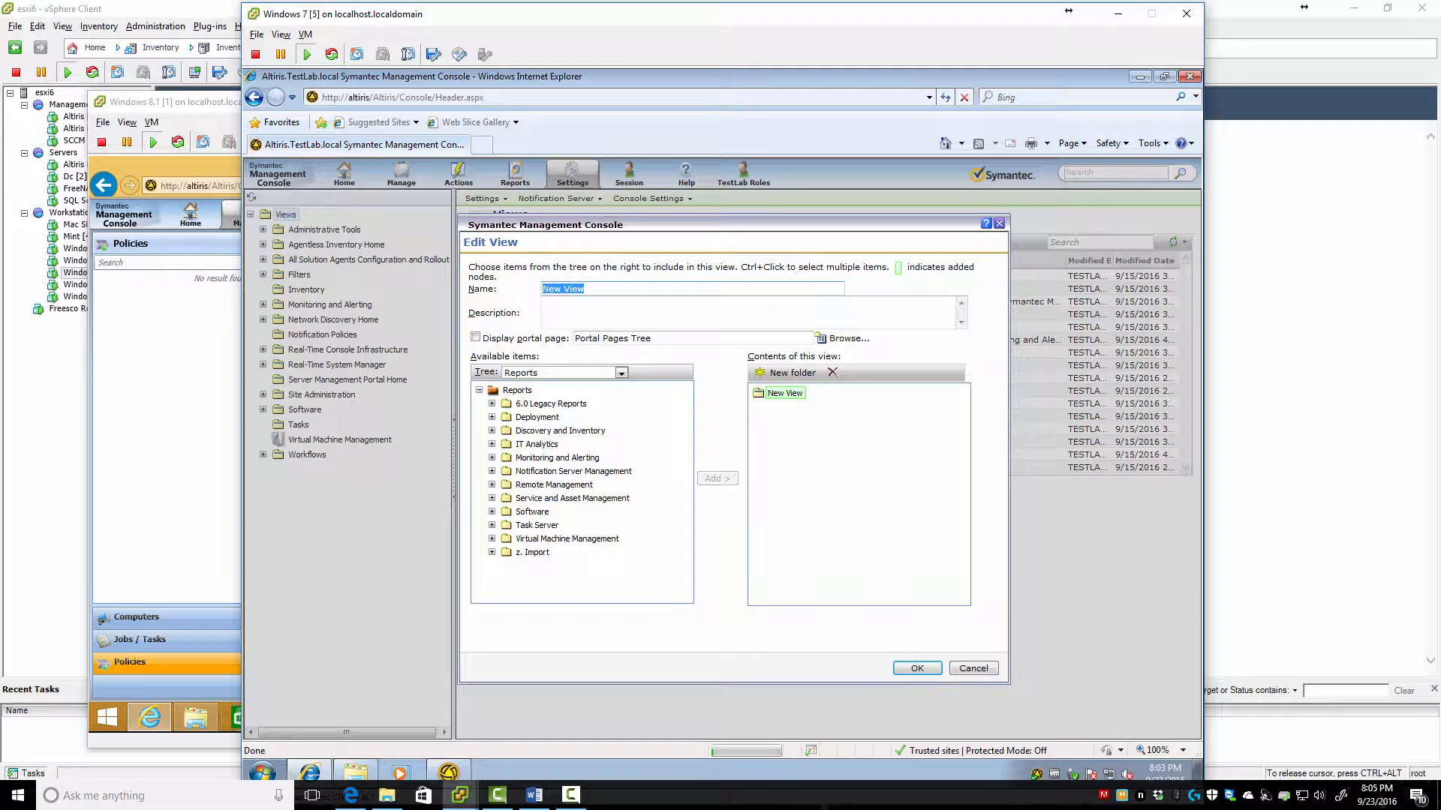
type("TestLab Report Users View")
key("alt+Tab")
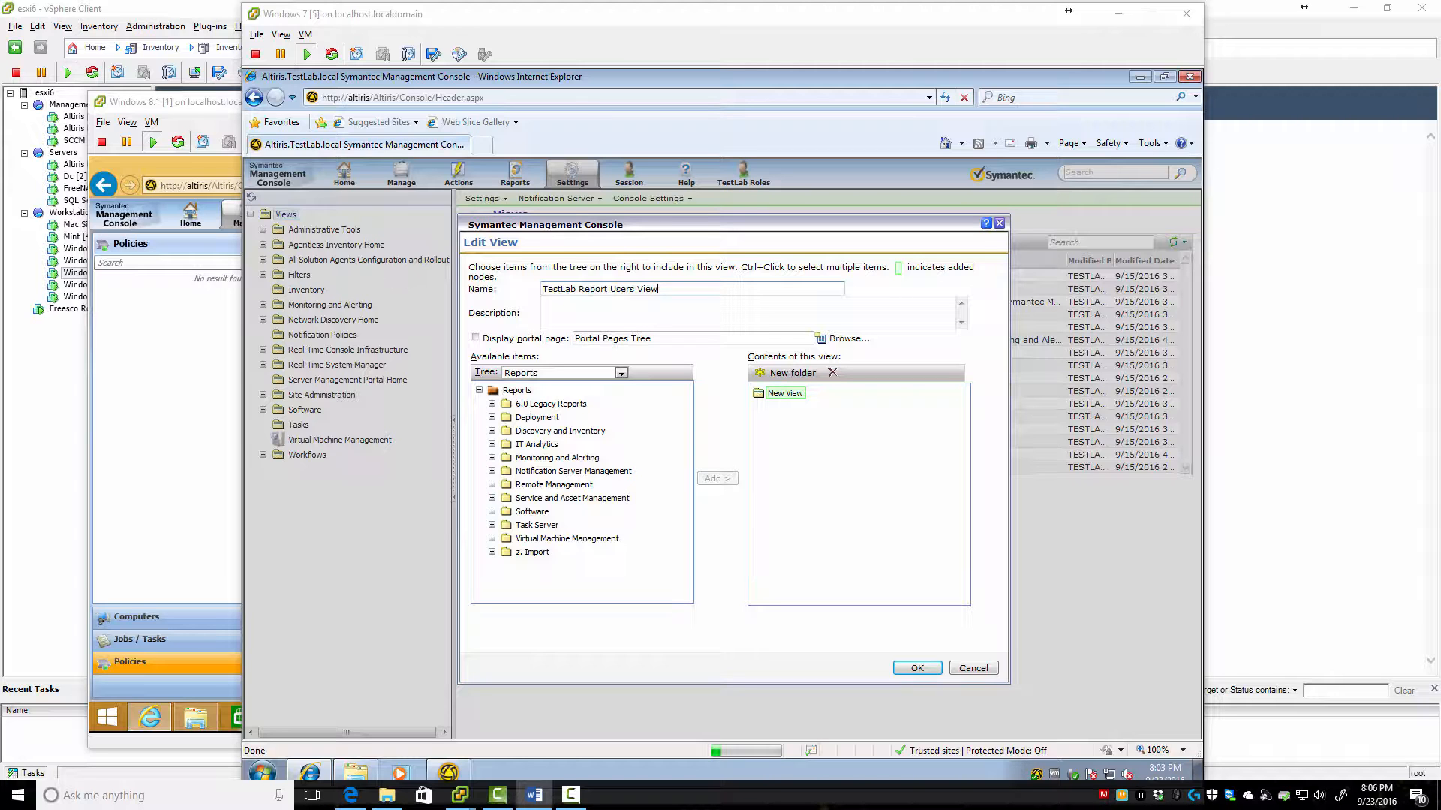
key("alt+Tab")
key("Return")
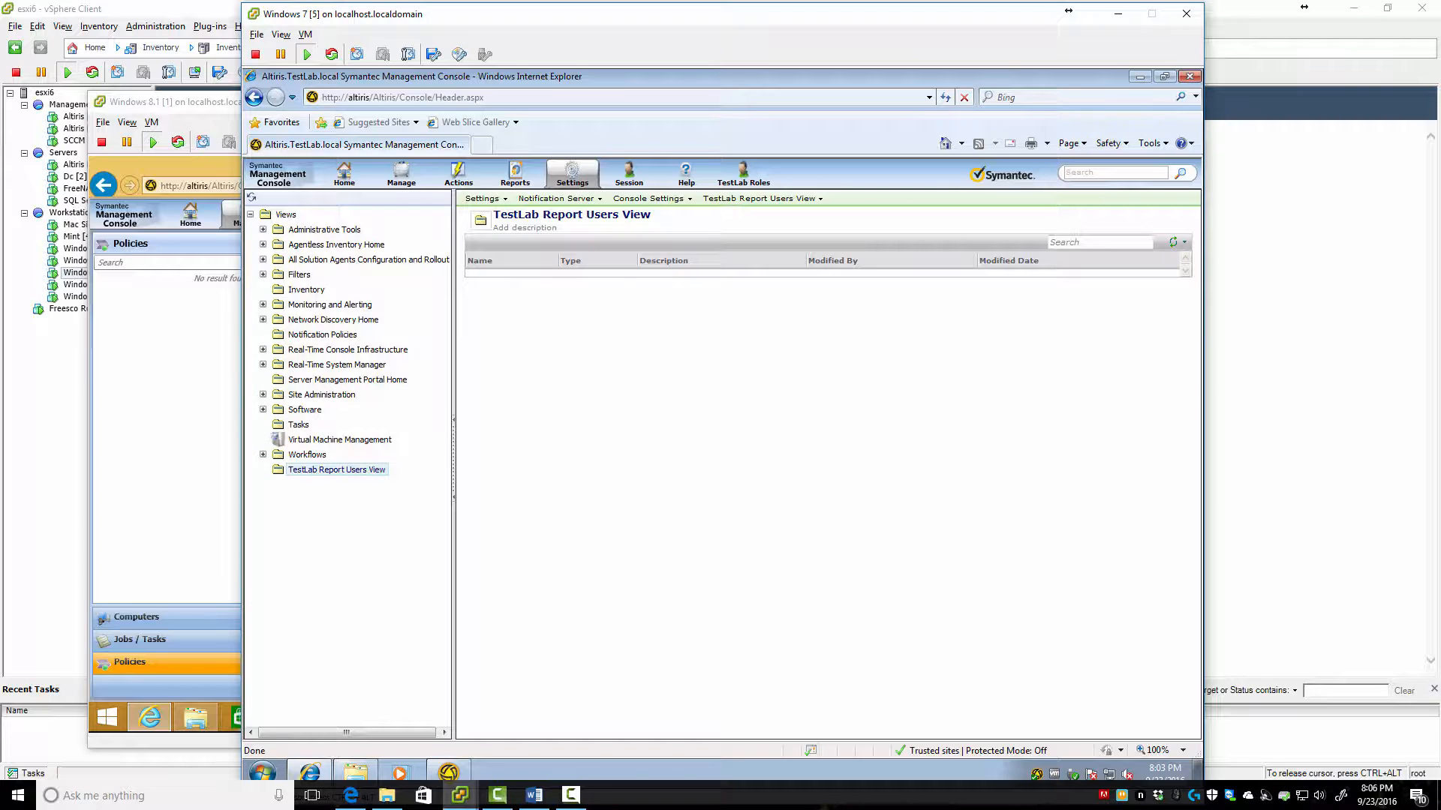
Start editing TestLab Report Users View and cancel the portal page picker without choosing one
right_click(339, 471)
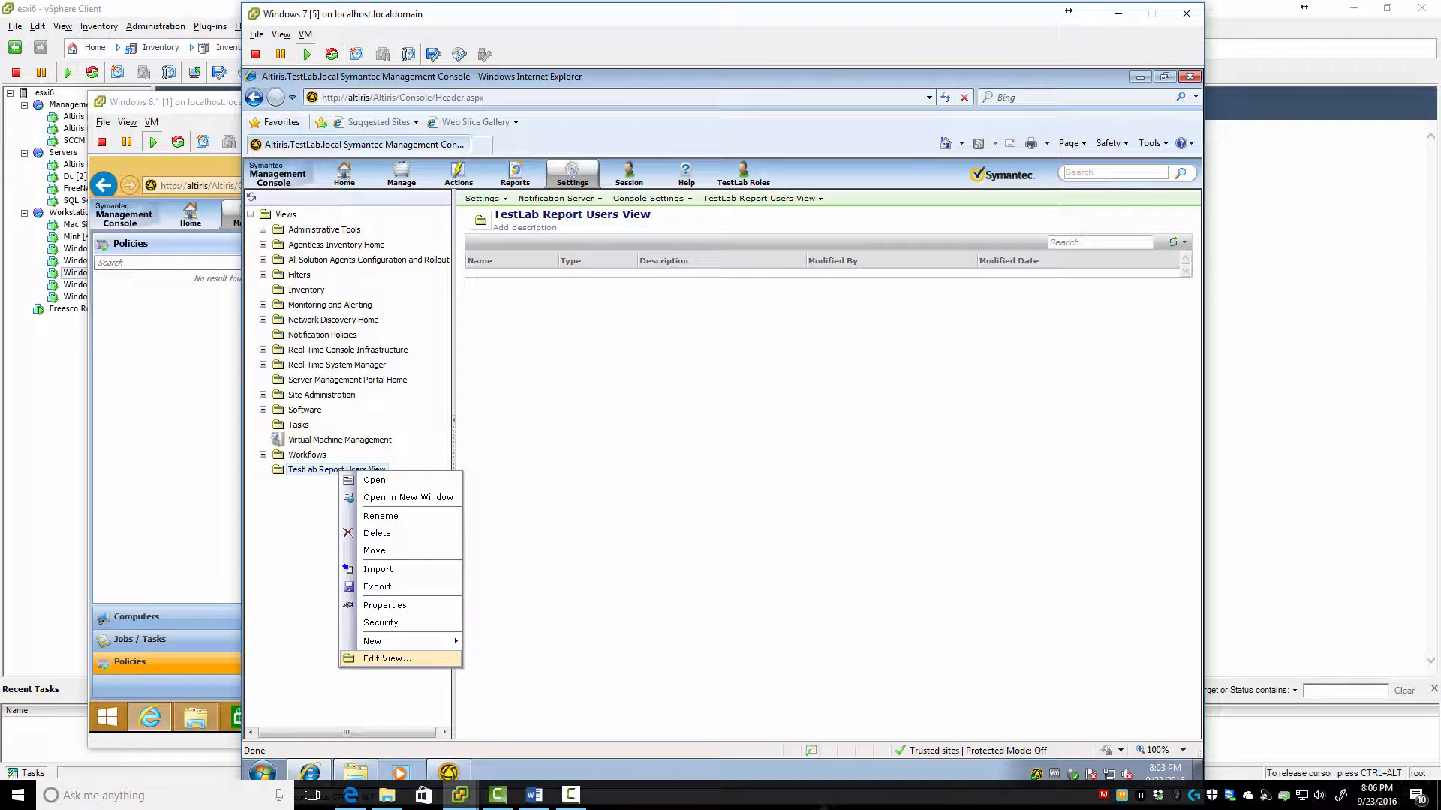
left_click(387, 659)
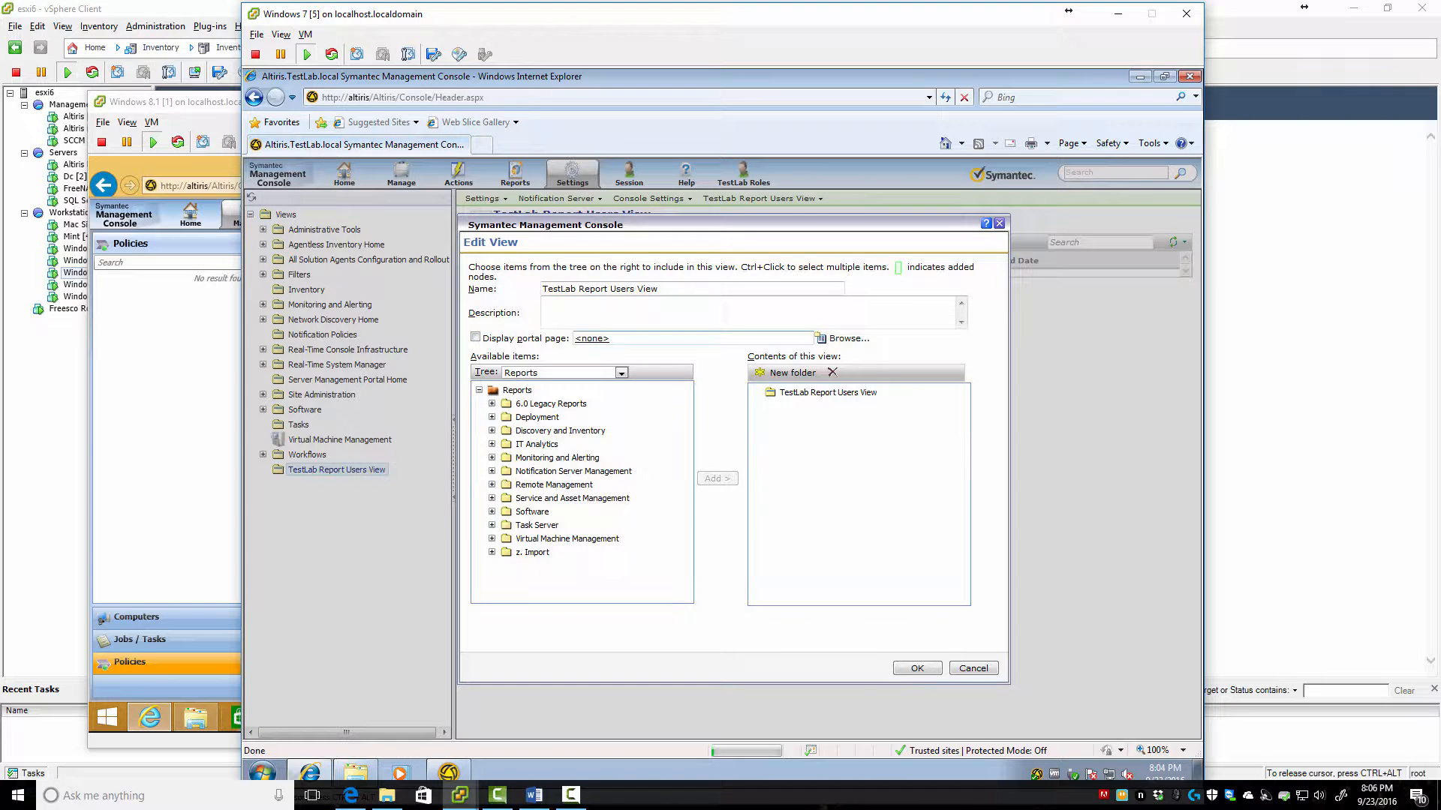
left_click(593, 339)
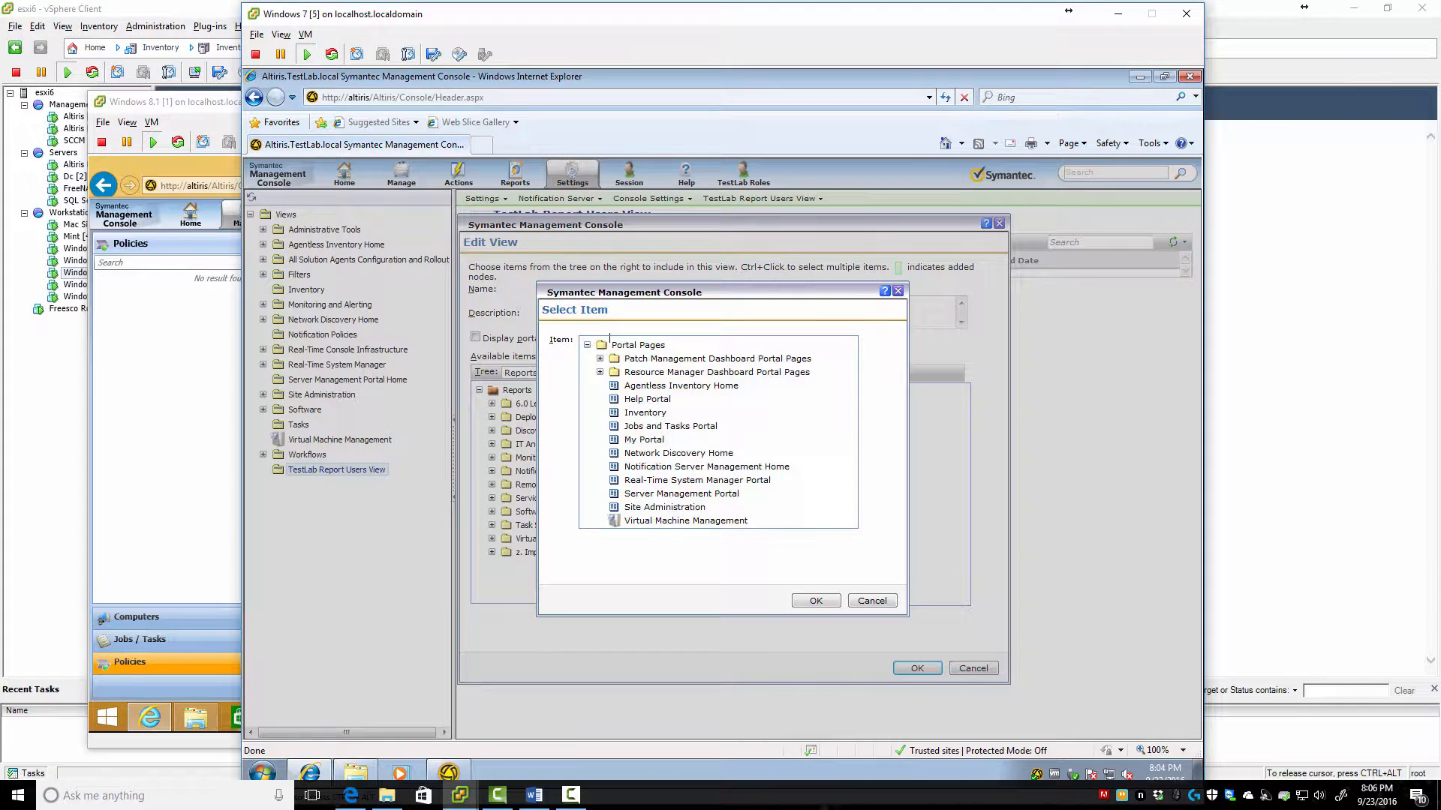
left_click(872, 601)
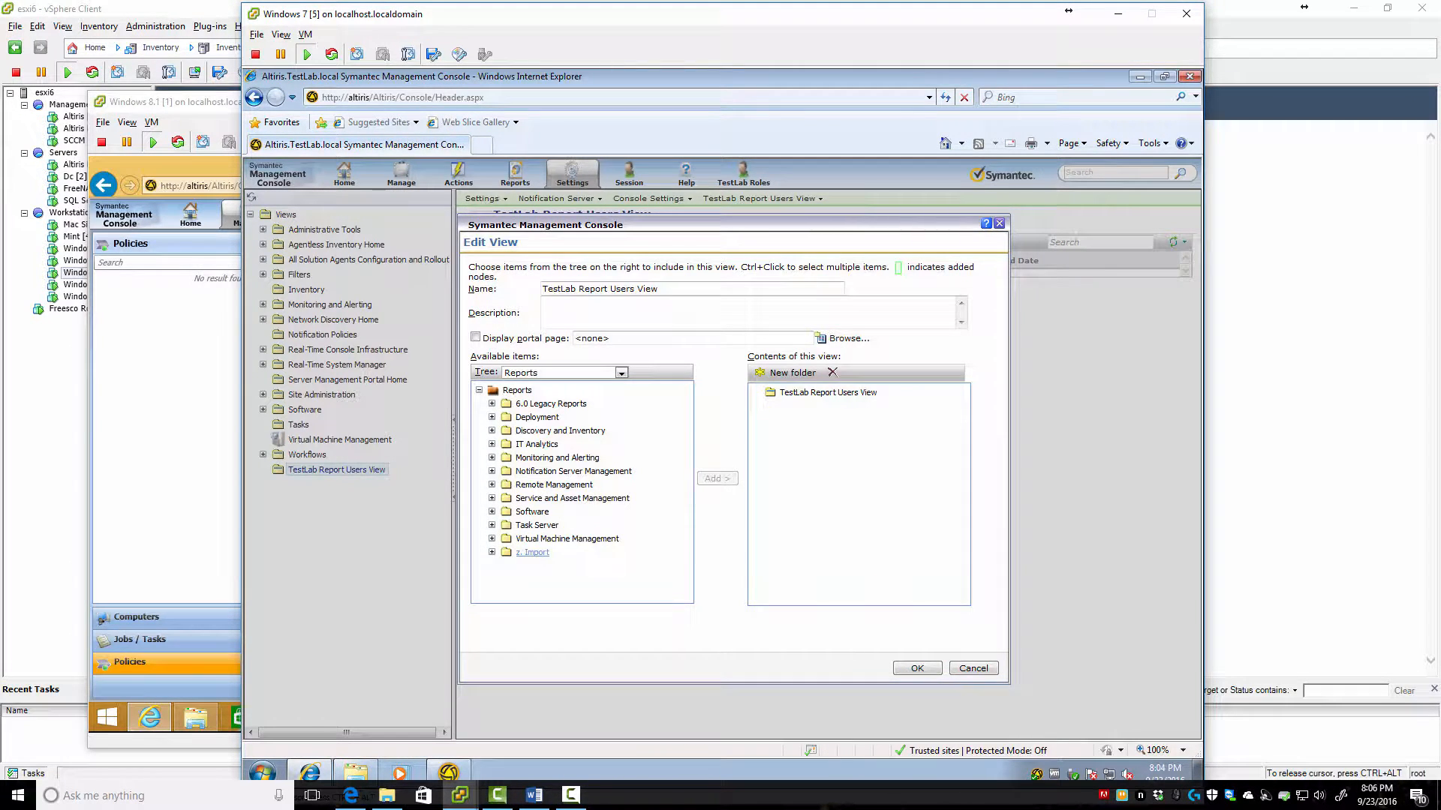
Add the Reports > Software > Patch Management folder to the view's contents and confirm with OK
left_click(492, 512)
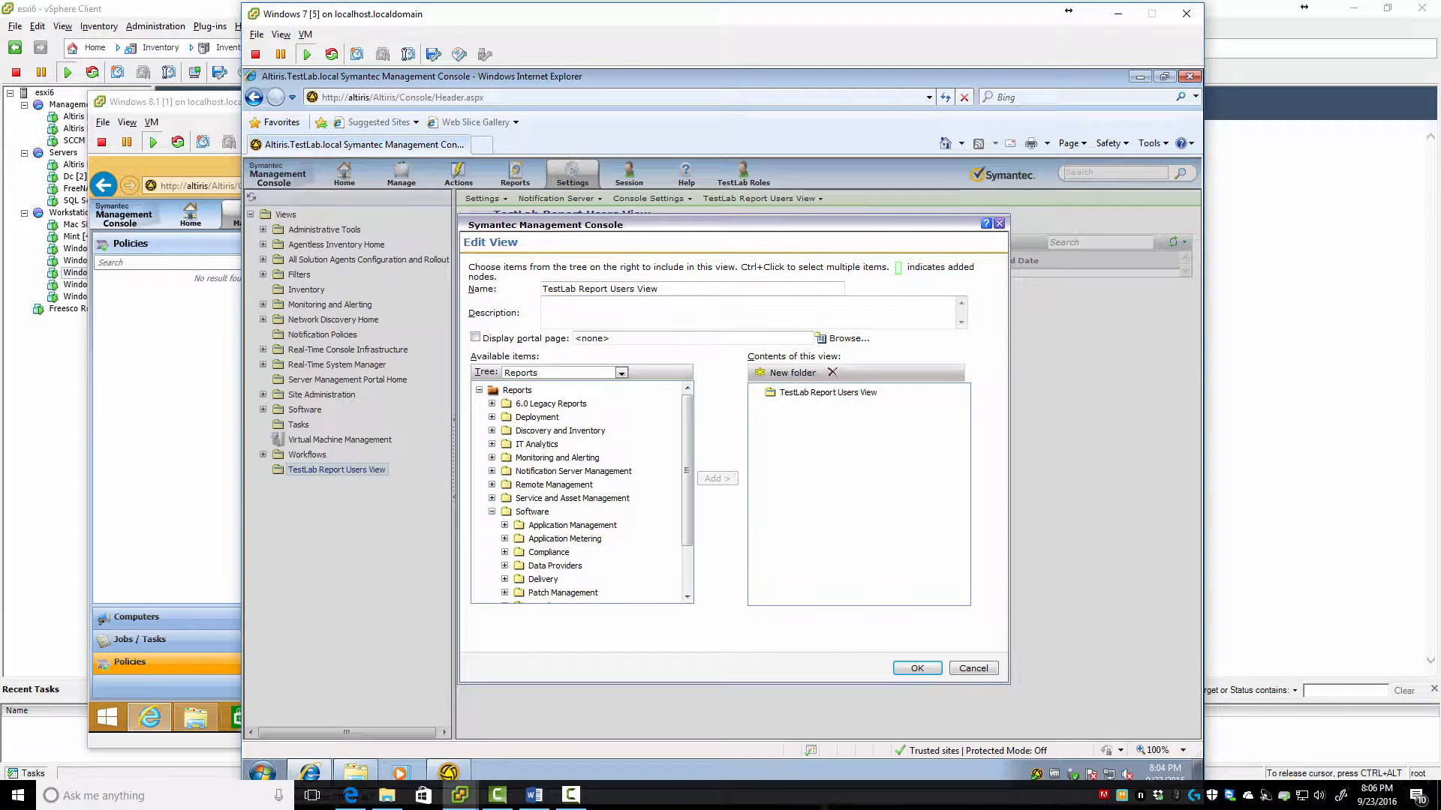
left_click(505, 592)
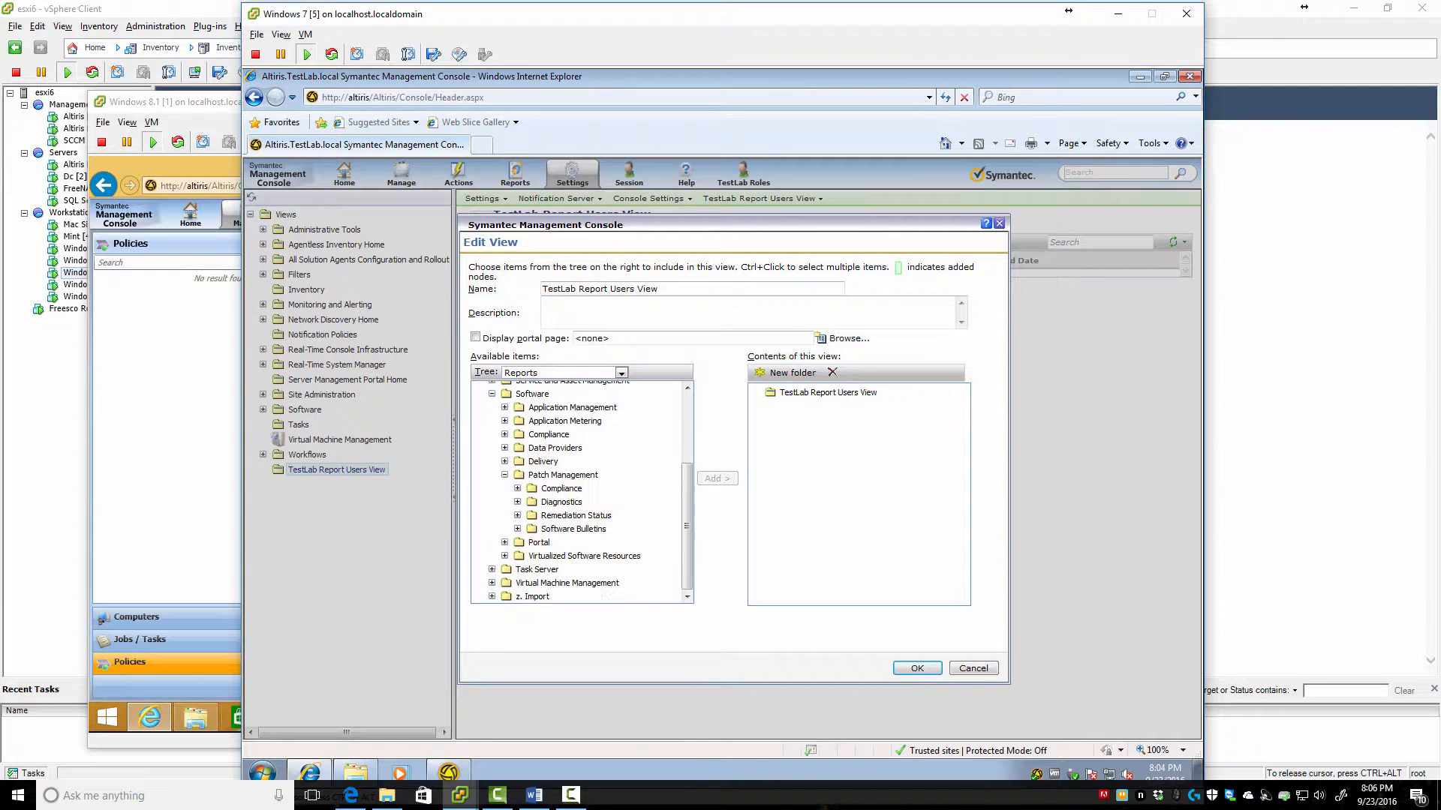
left_click(562, 475)
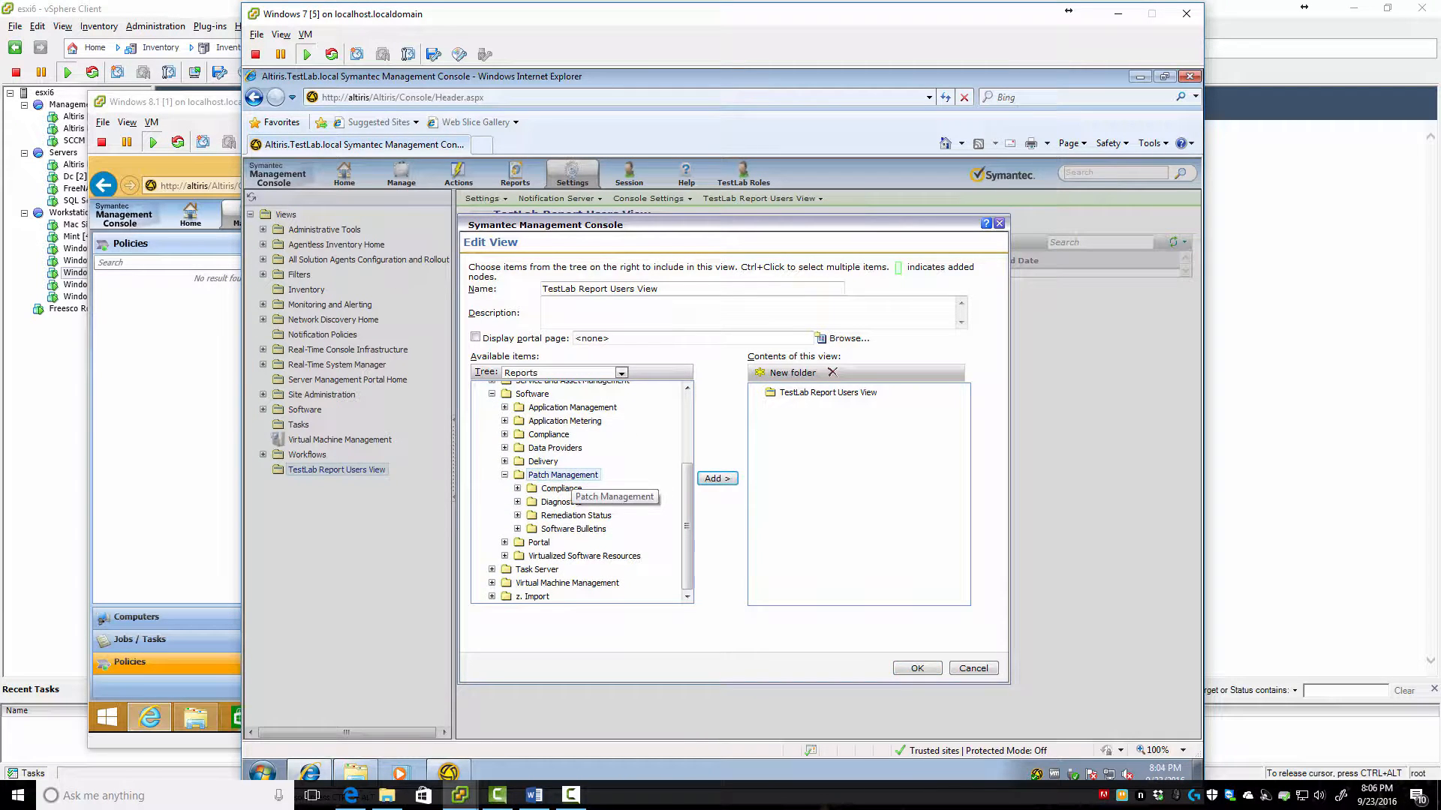
left_click(717, 478)
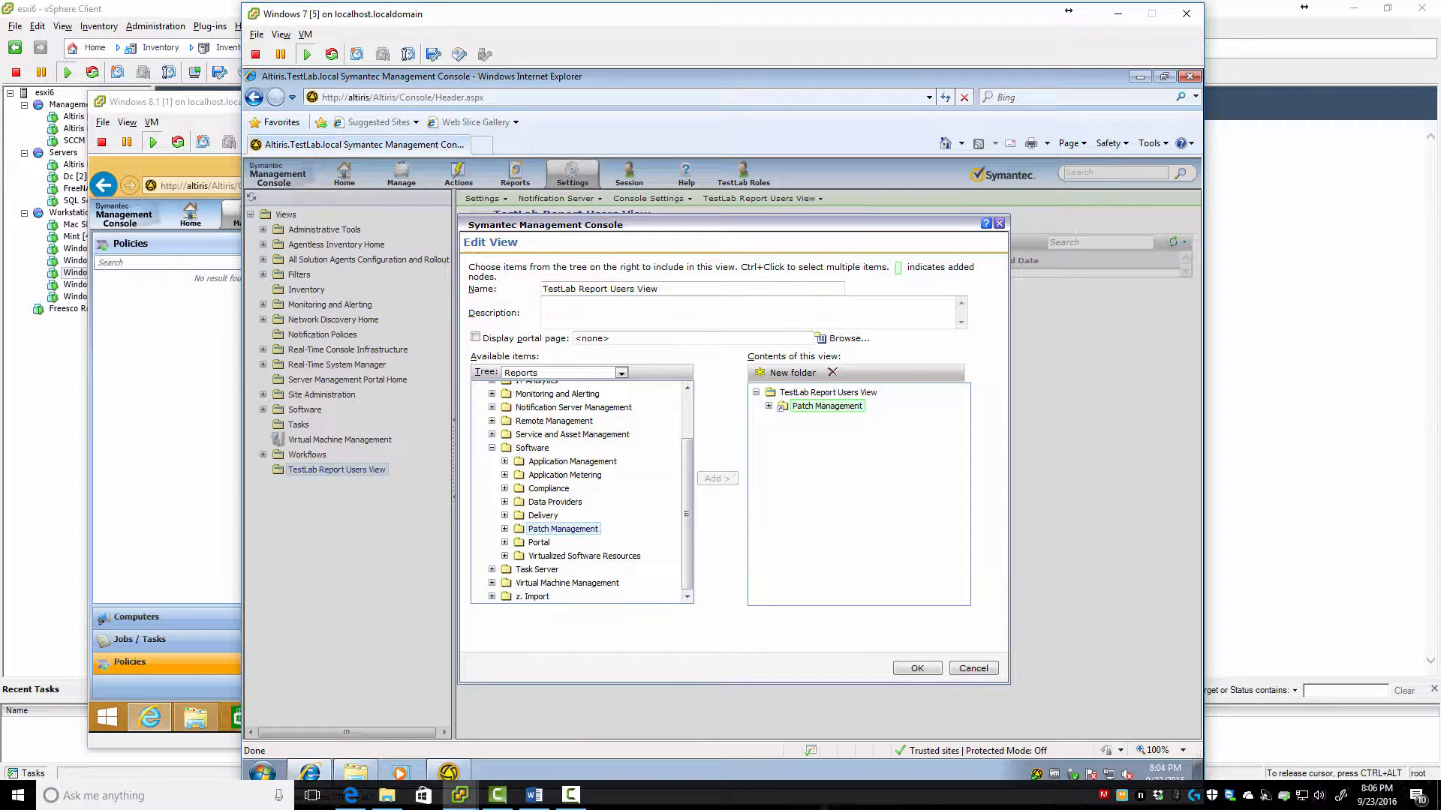
scroll(617, 487, "up", 3)
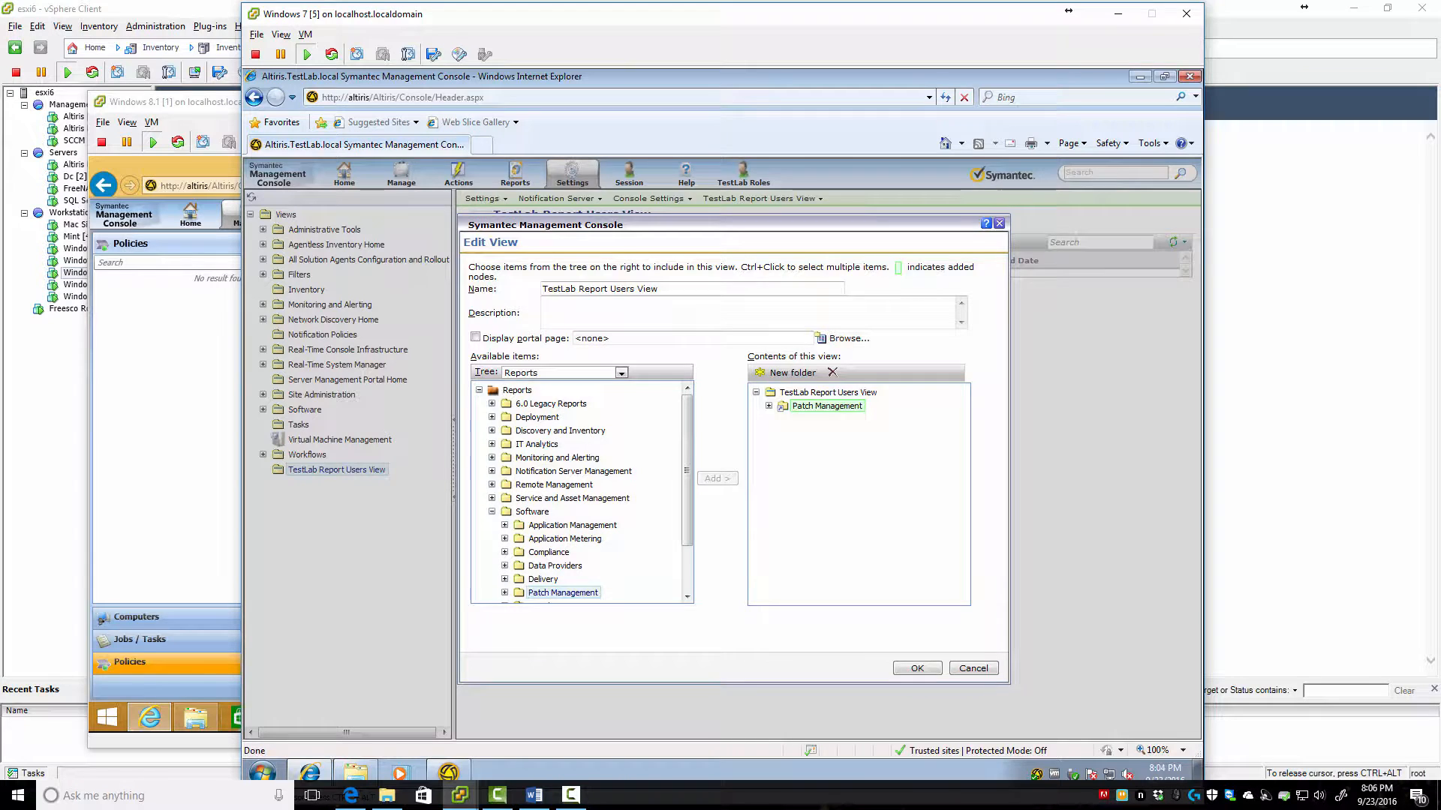
left_click(917, 668)
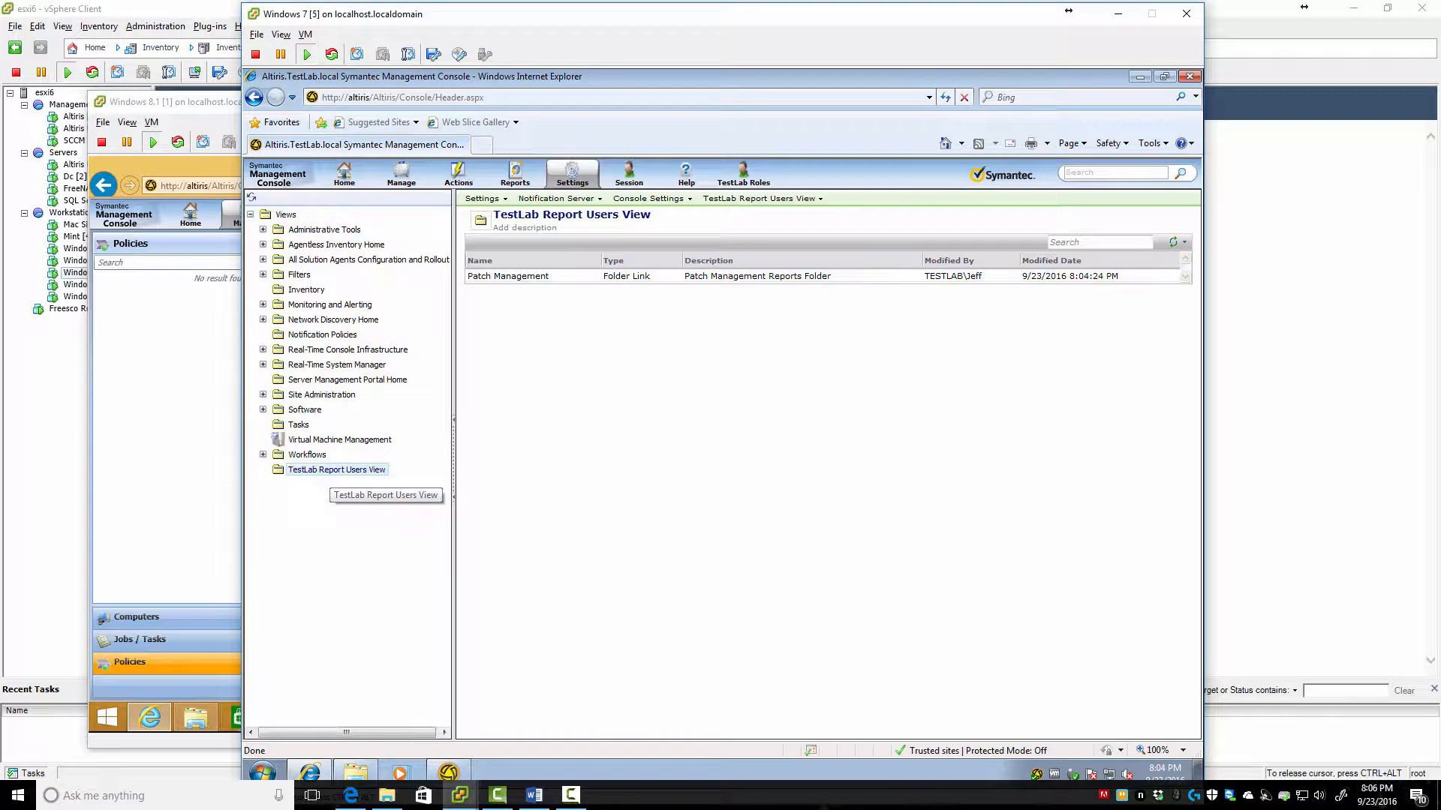
In the console menu editor, select the TestLab Roles > TestLab Report Users entry
mouse_move(572, 174)
mouse_move(606, 235)
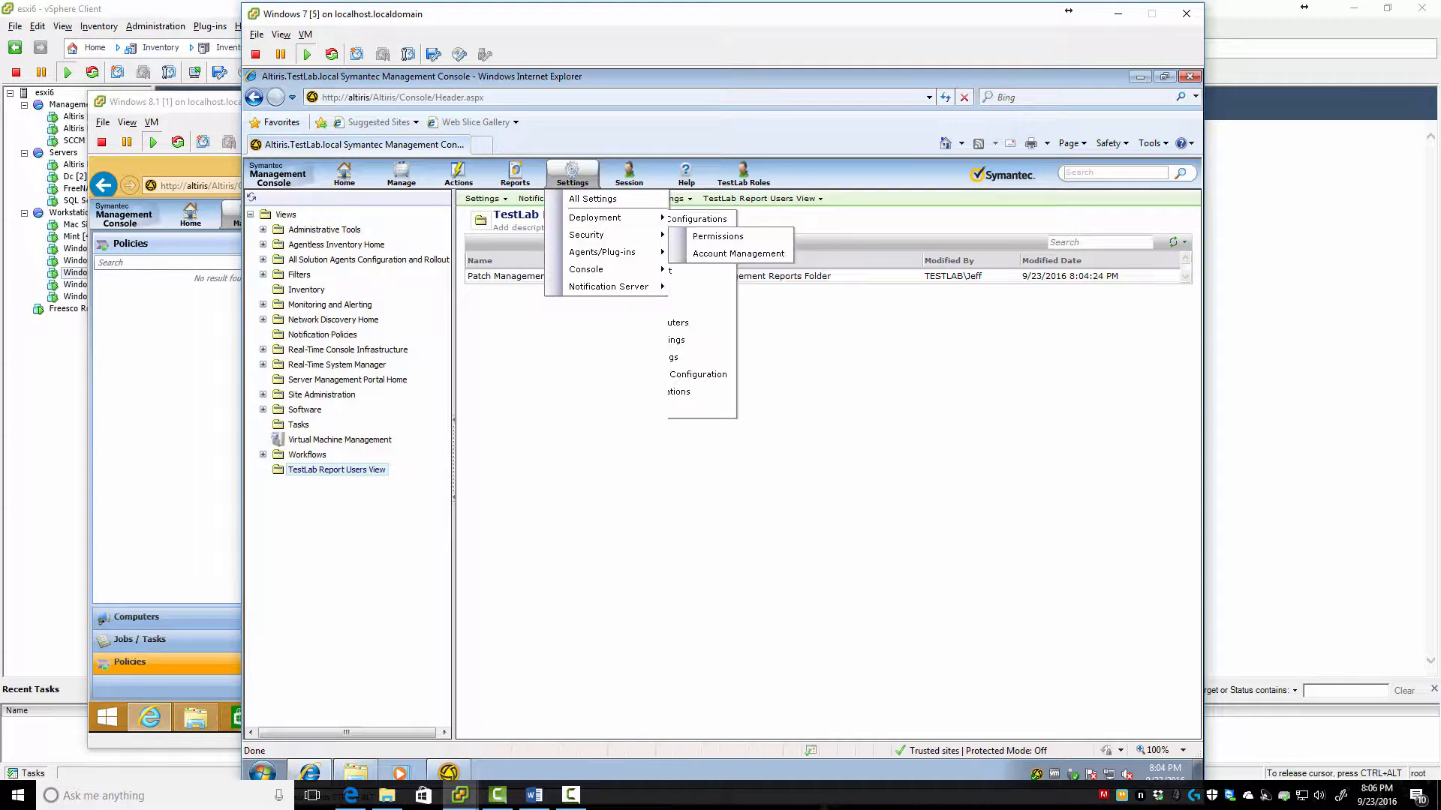
mouse_move(600, 270)
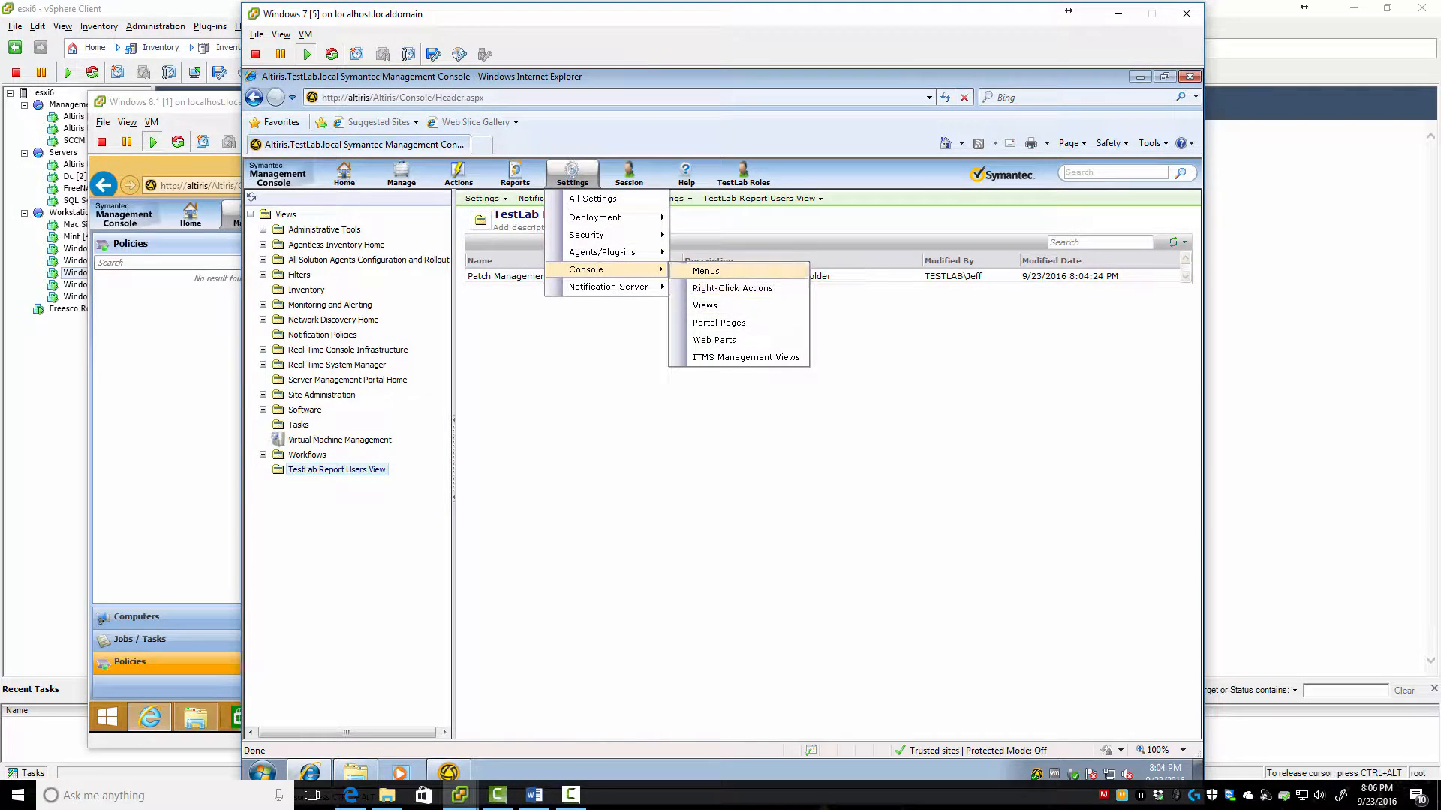
left_click(705, 270)
left_click(308, 378)
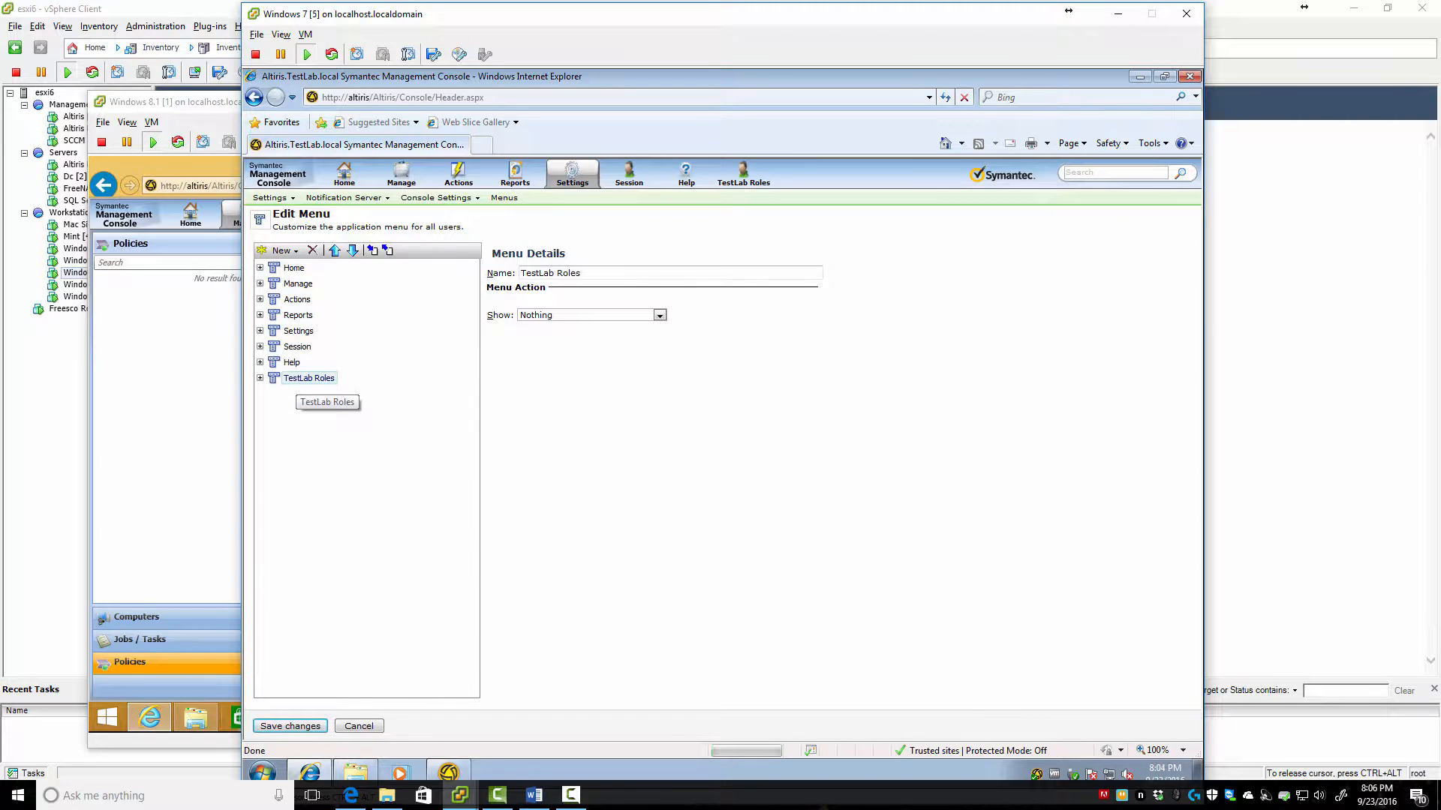
left_click(259, 378)
left_click(333, 394)
Set the entry to show View rooted at TestLab Report Users View, save, and open TestLab Roles
left_click(659, 316)
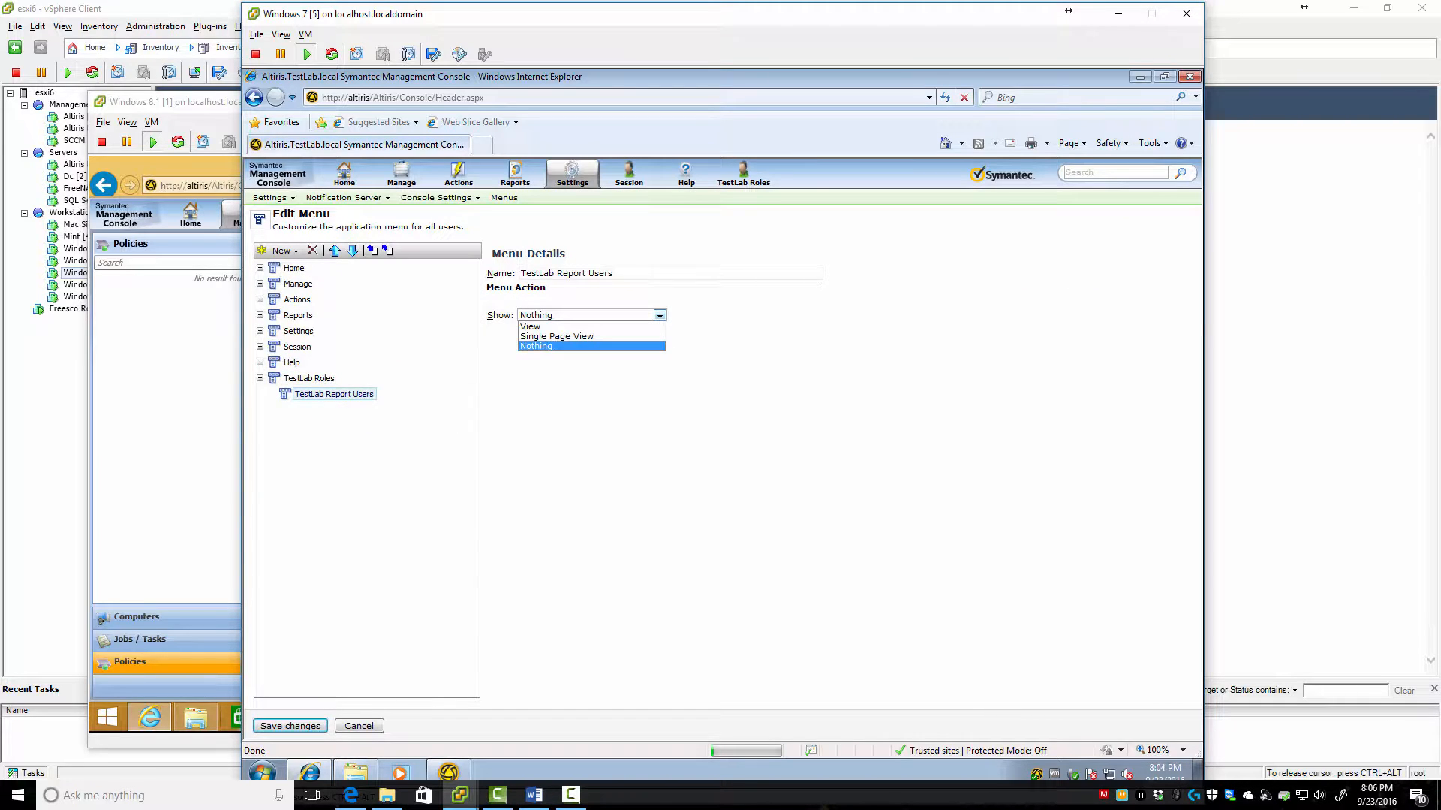
left_click(590, 326)
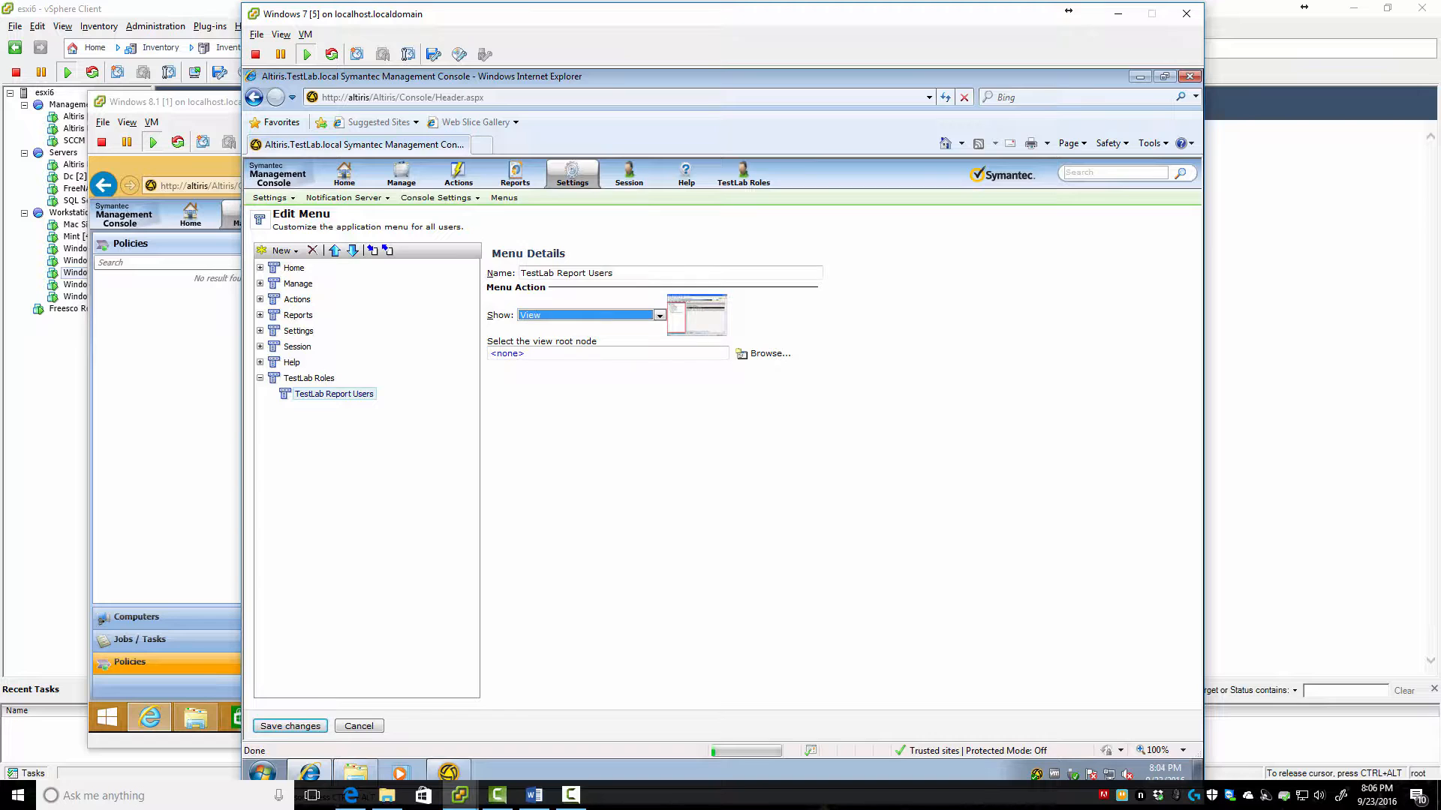
left_click(507, 354)
scroll(718, 443, "down", 1)
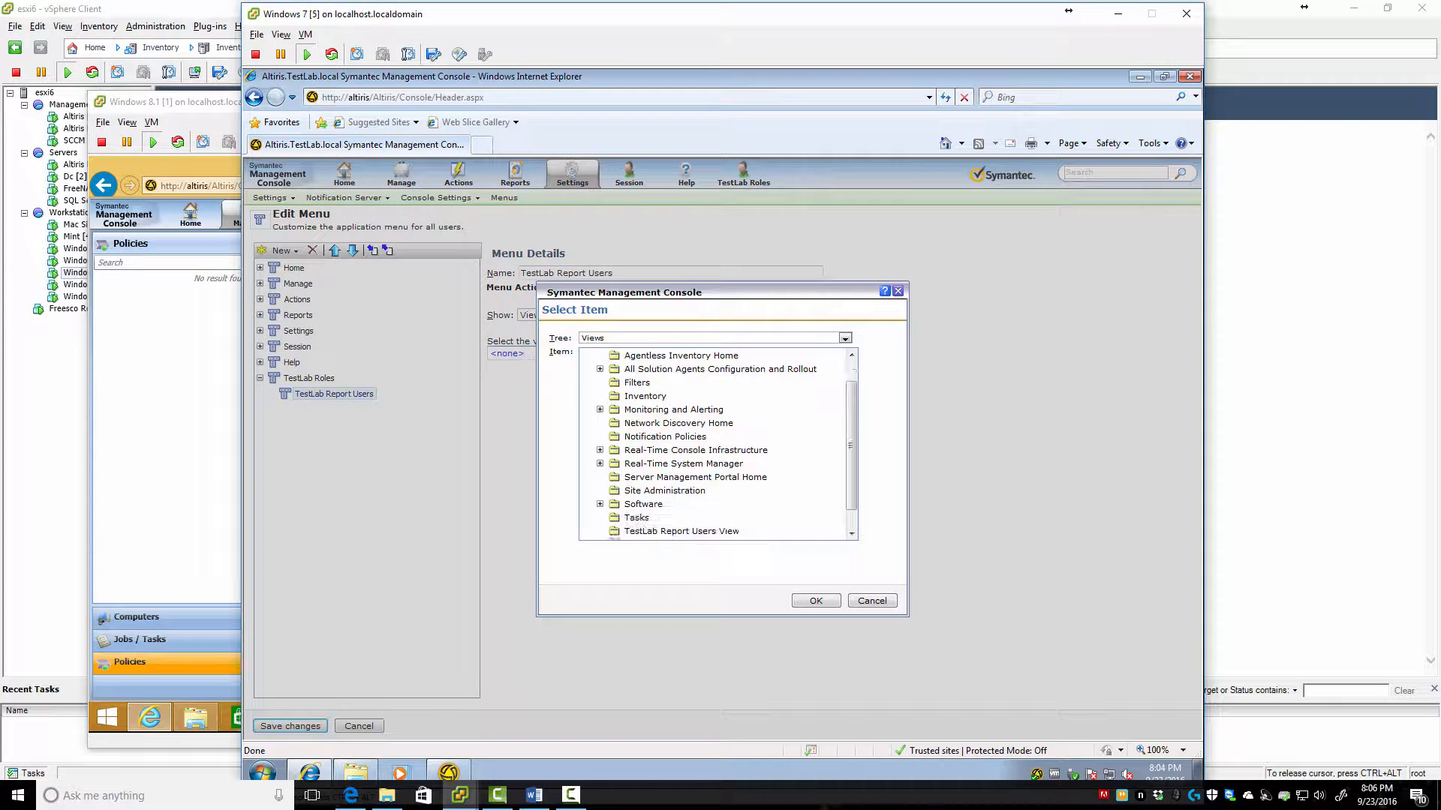
scroll(718, 443, "down", 1)
left_click(644, 506)
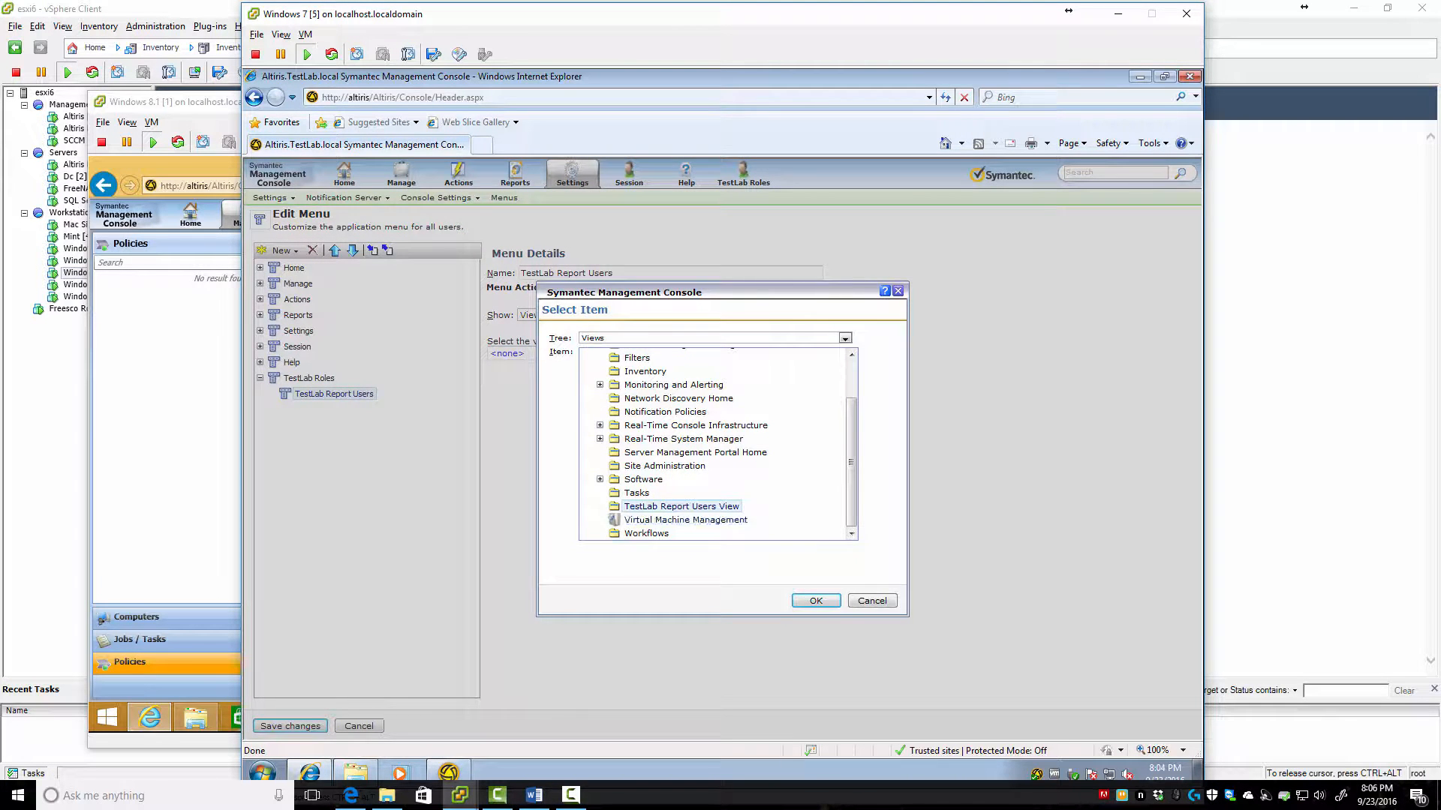
left_click(815, 600)
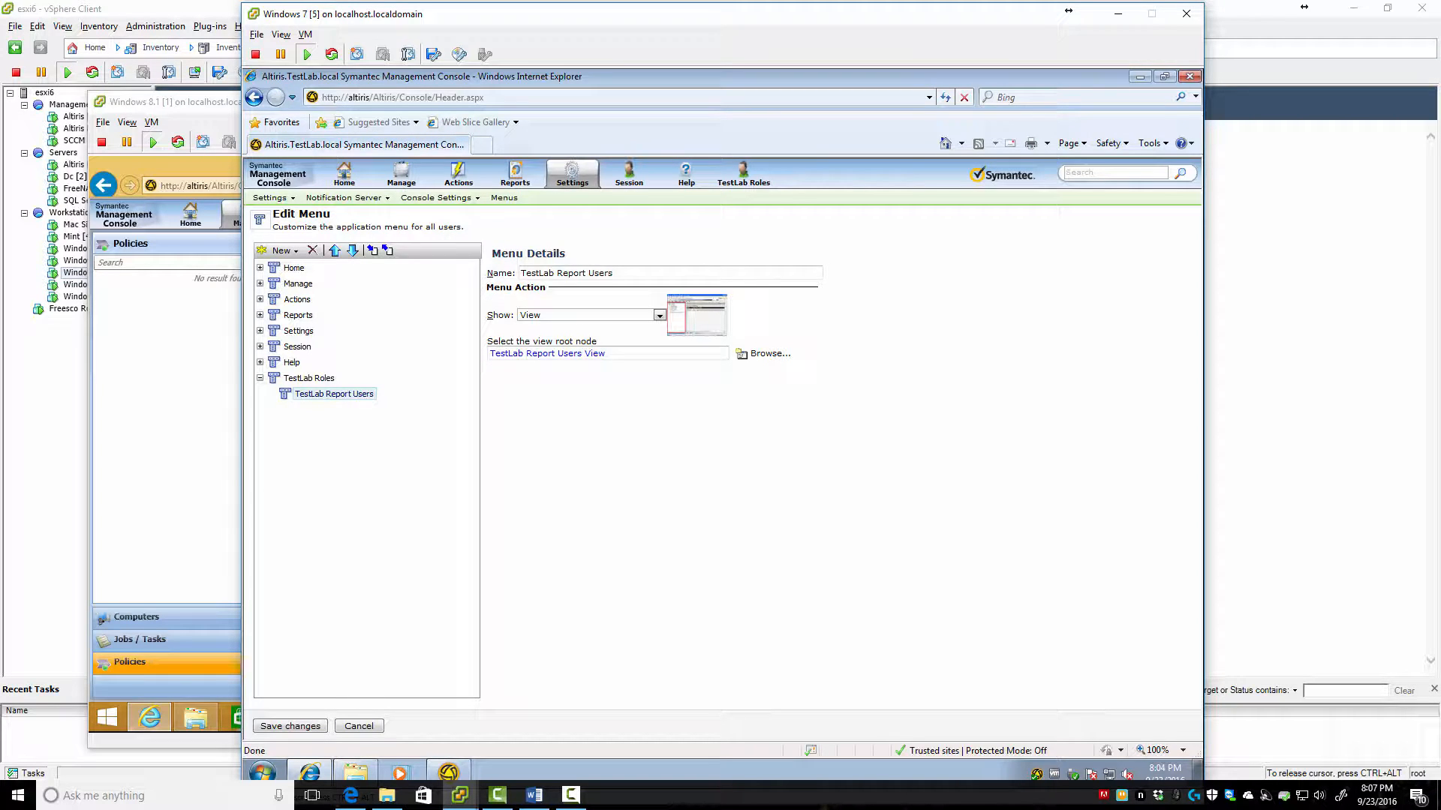
left_click(290, 726)
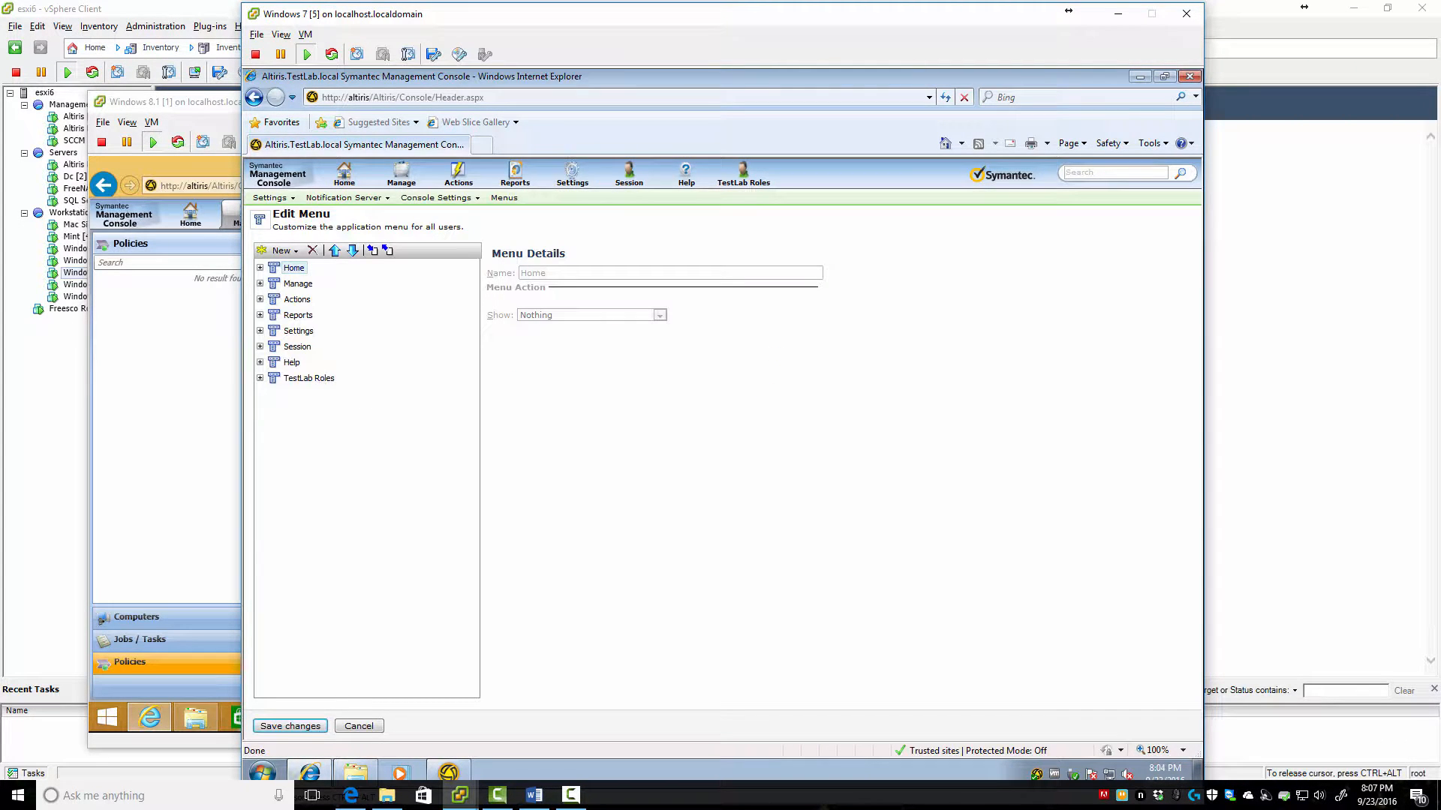
left_click(743, 173)
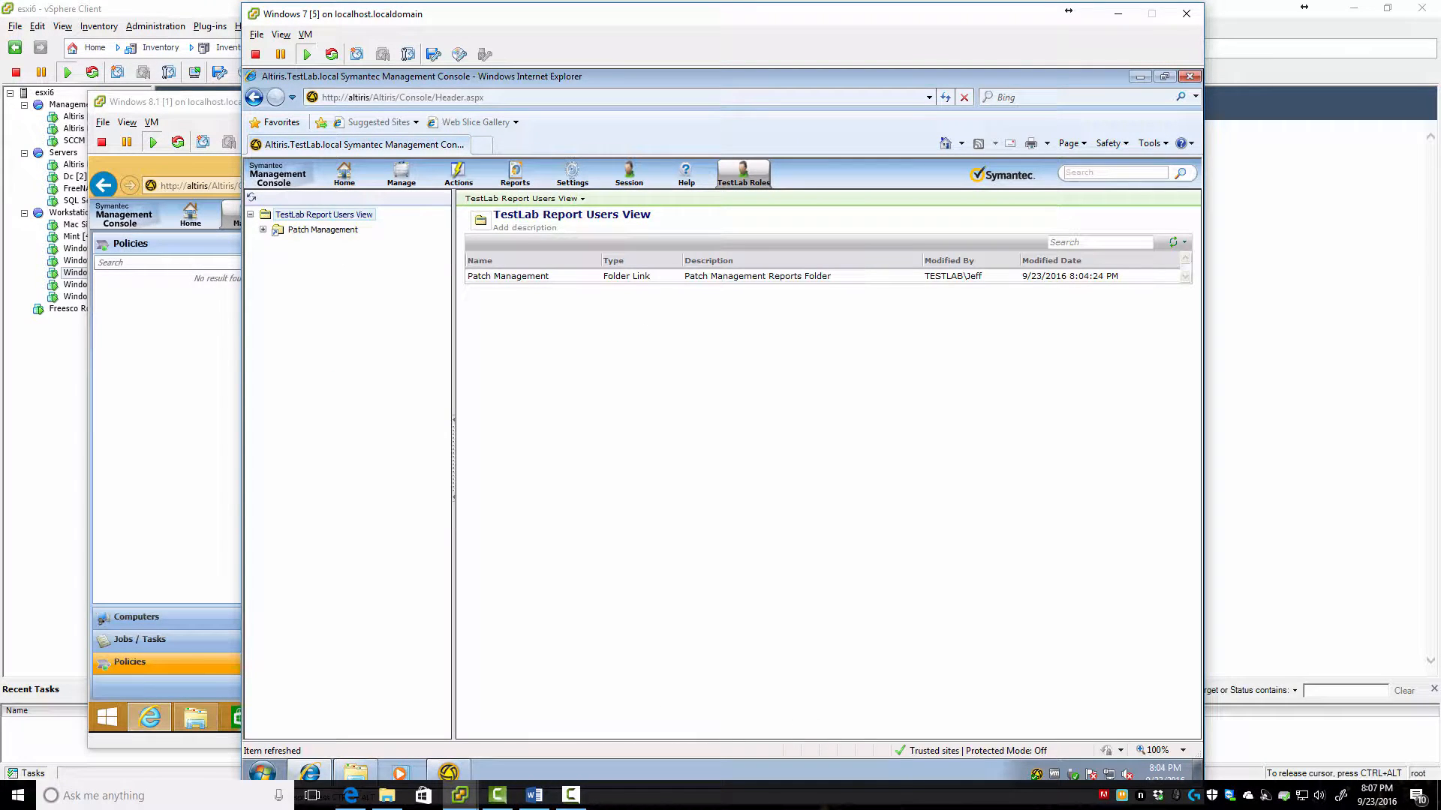
Expand Patch Management's Software Bulletins, Remediation Status, Diagnostics and Compliance folders, then collapse Patch Management
left_click(263, 229)
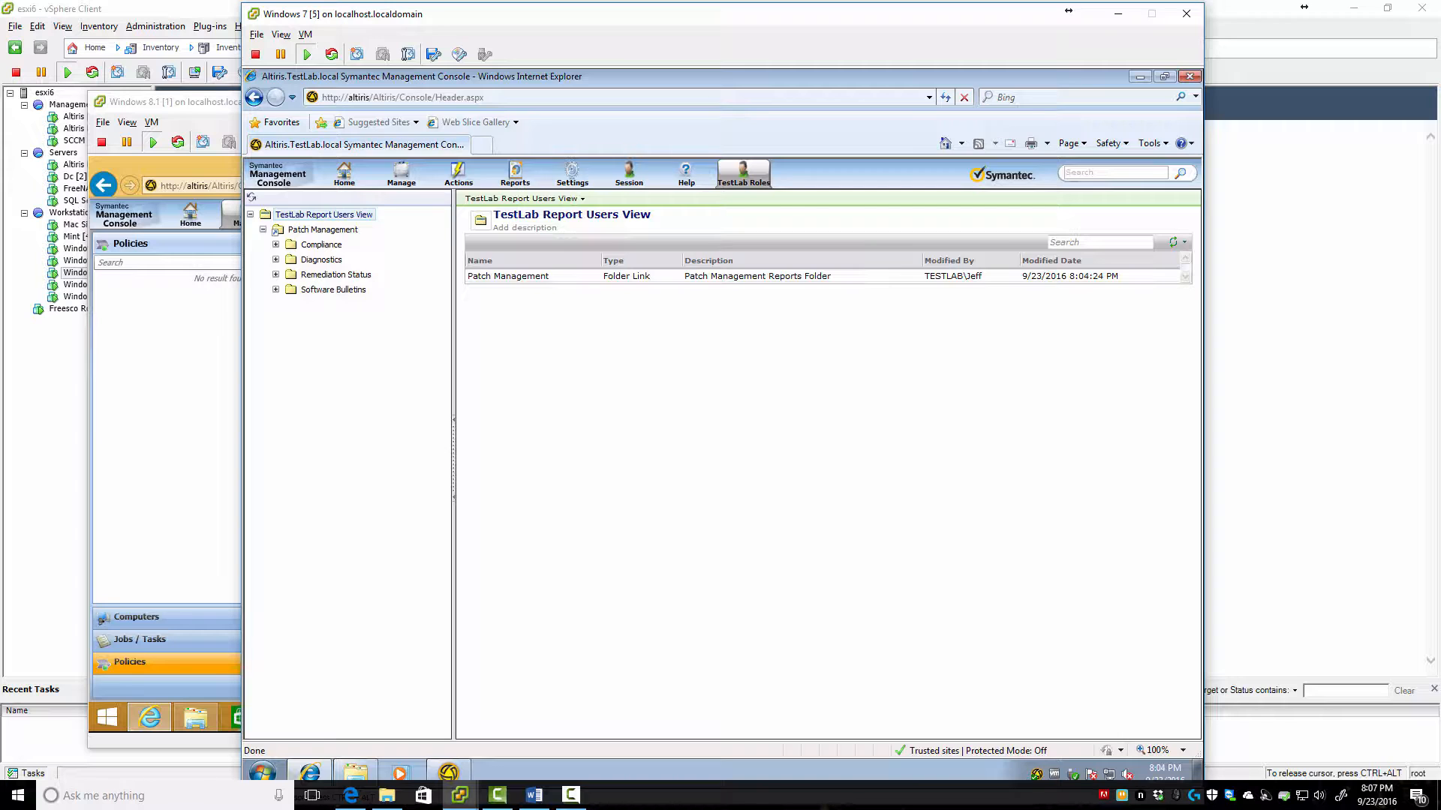
left_click(275, 289)
left_click(276, 274)
left_click(276, 260)
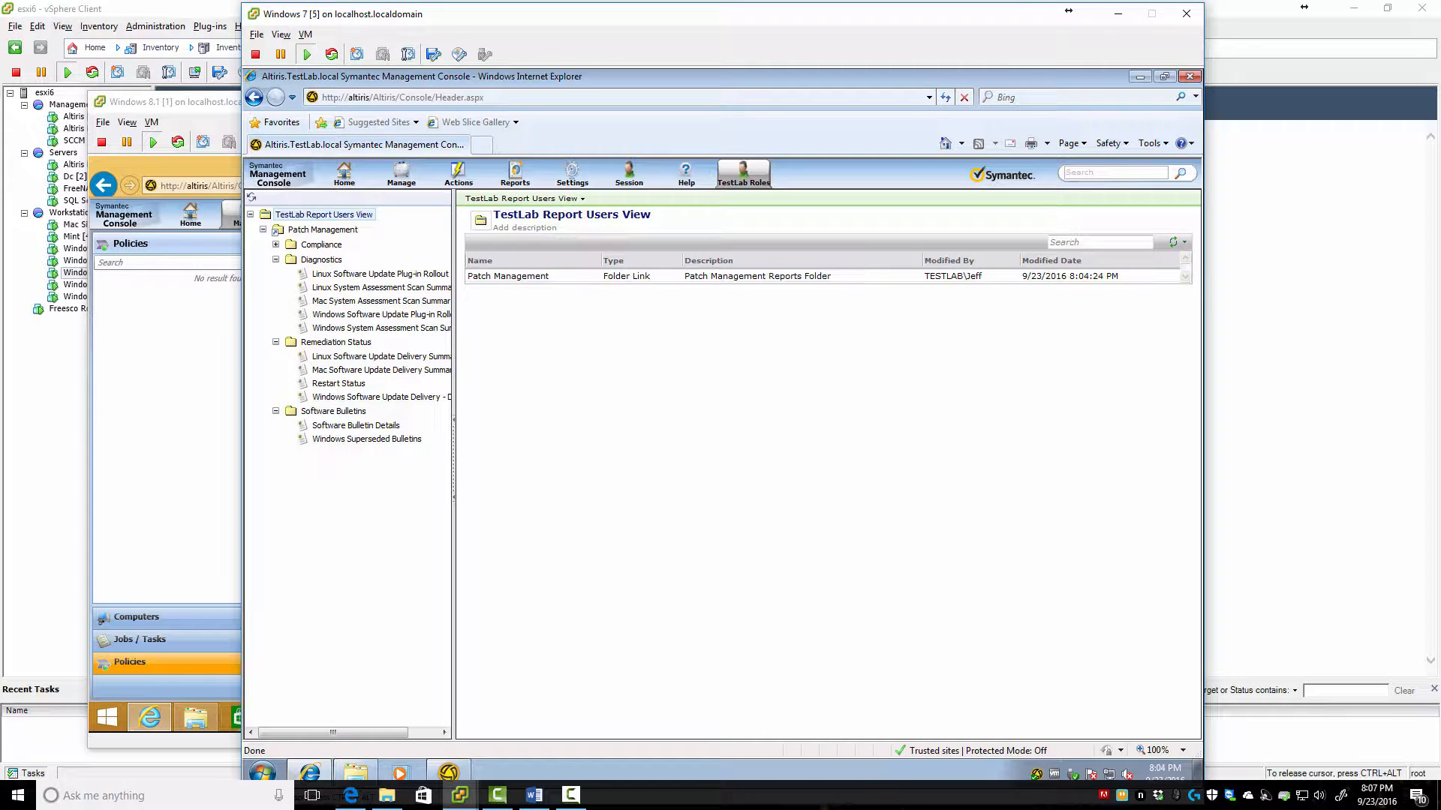
left_click(276, 245)
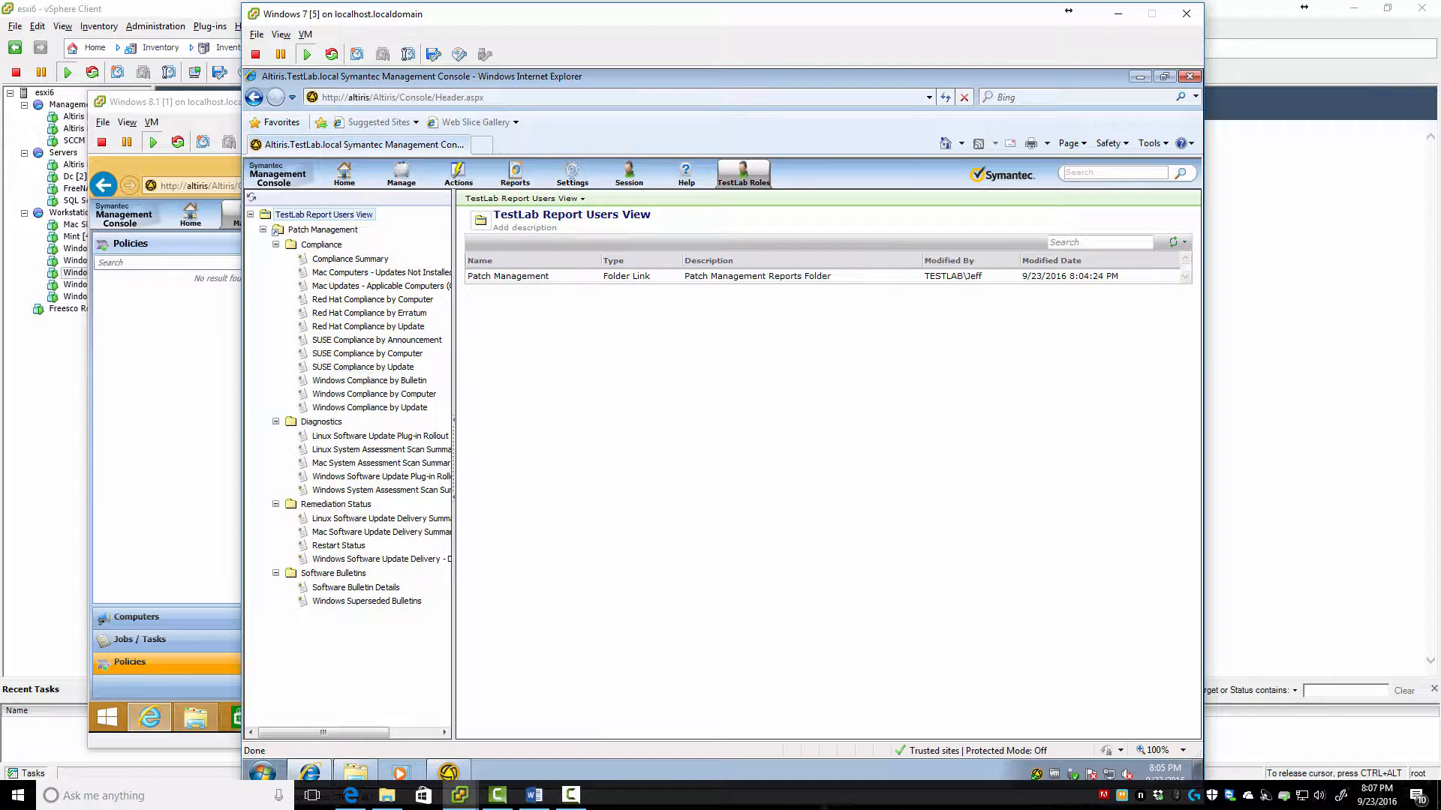
left_click(263, 229)
left_click(570, 794)
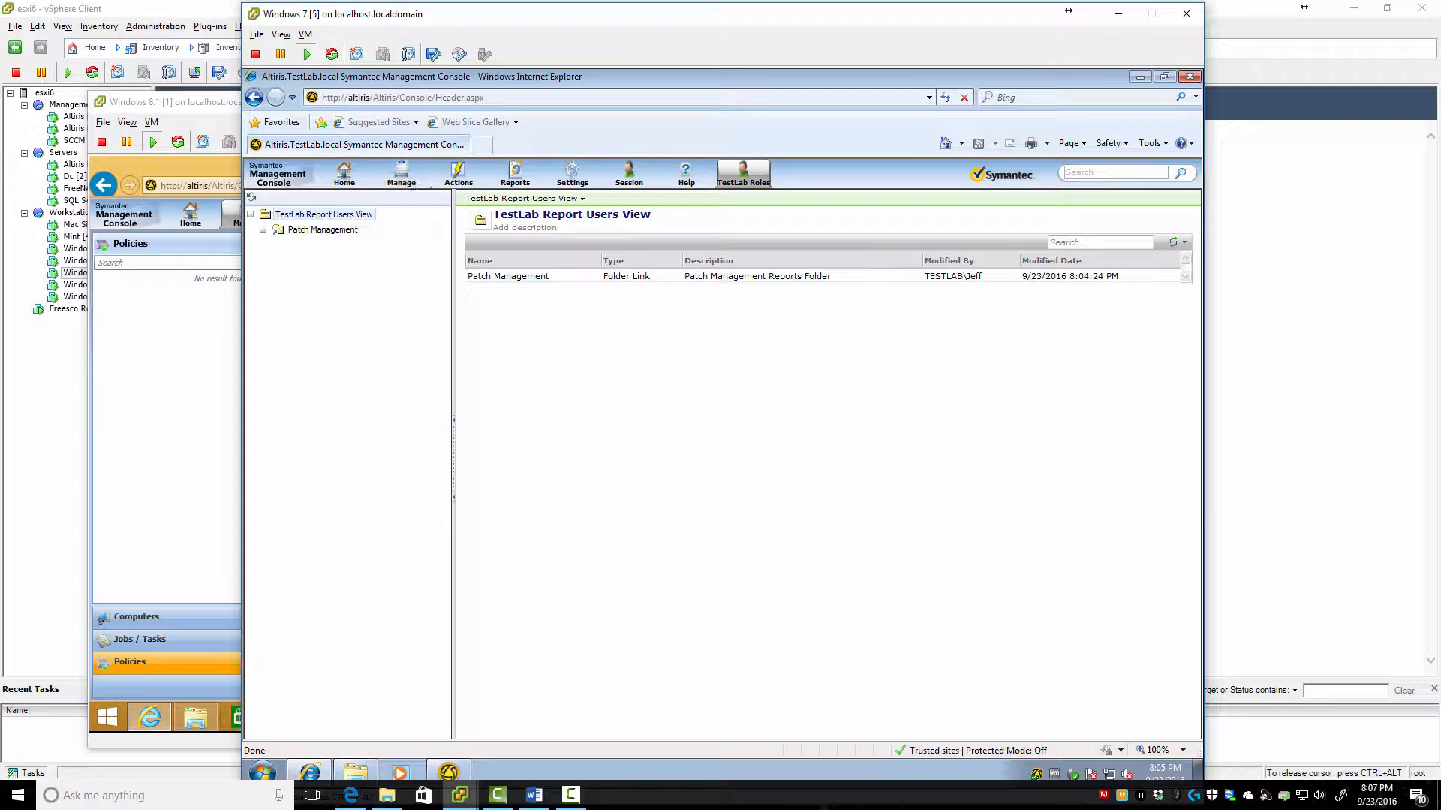
Open TestLab Report Users View for editing from the console Views settings
mouse_move(572, 175)
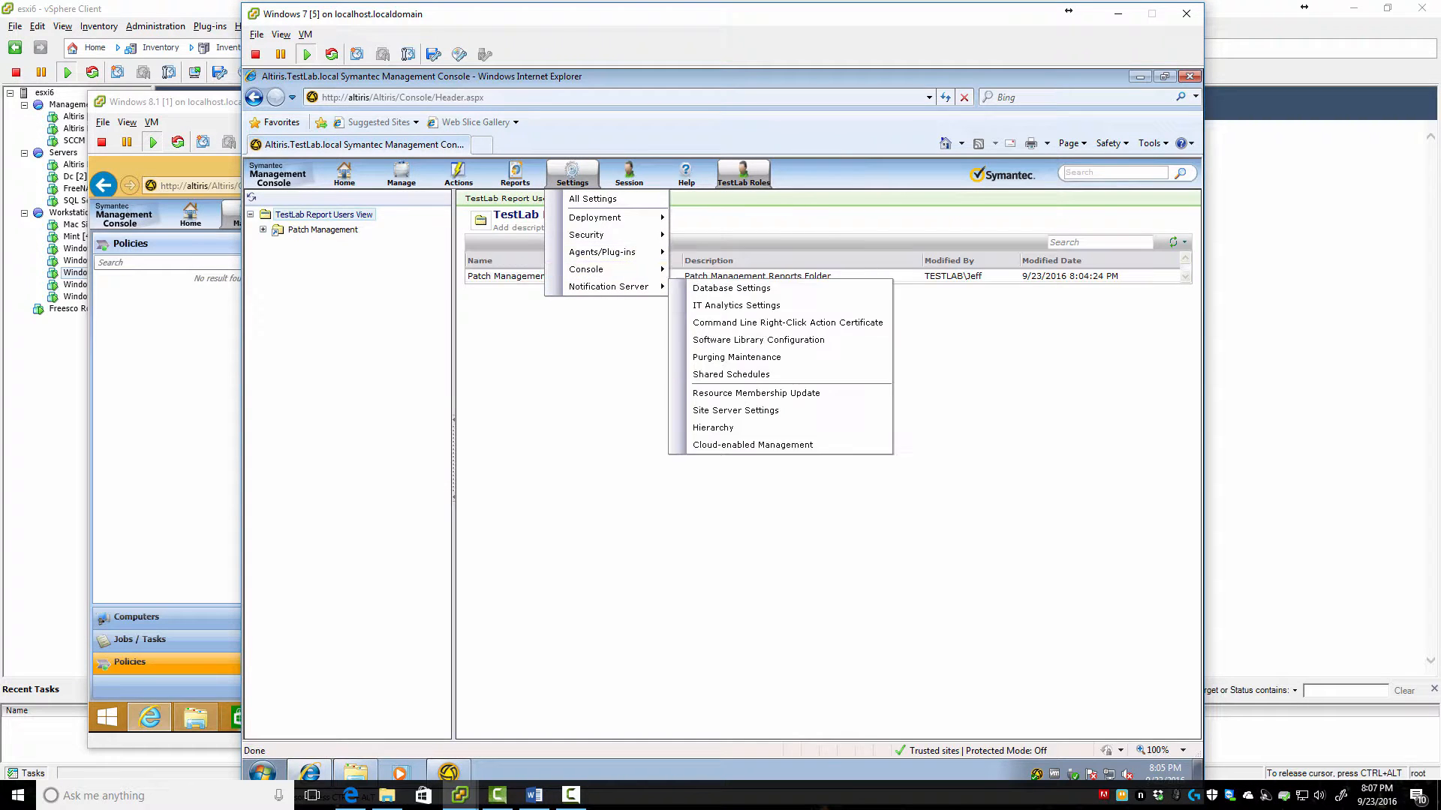
mouse_move(606, 270)
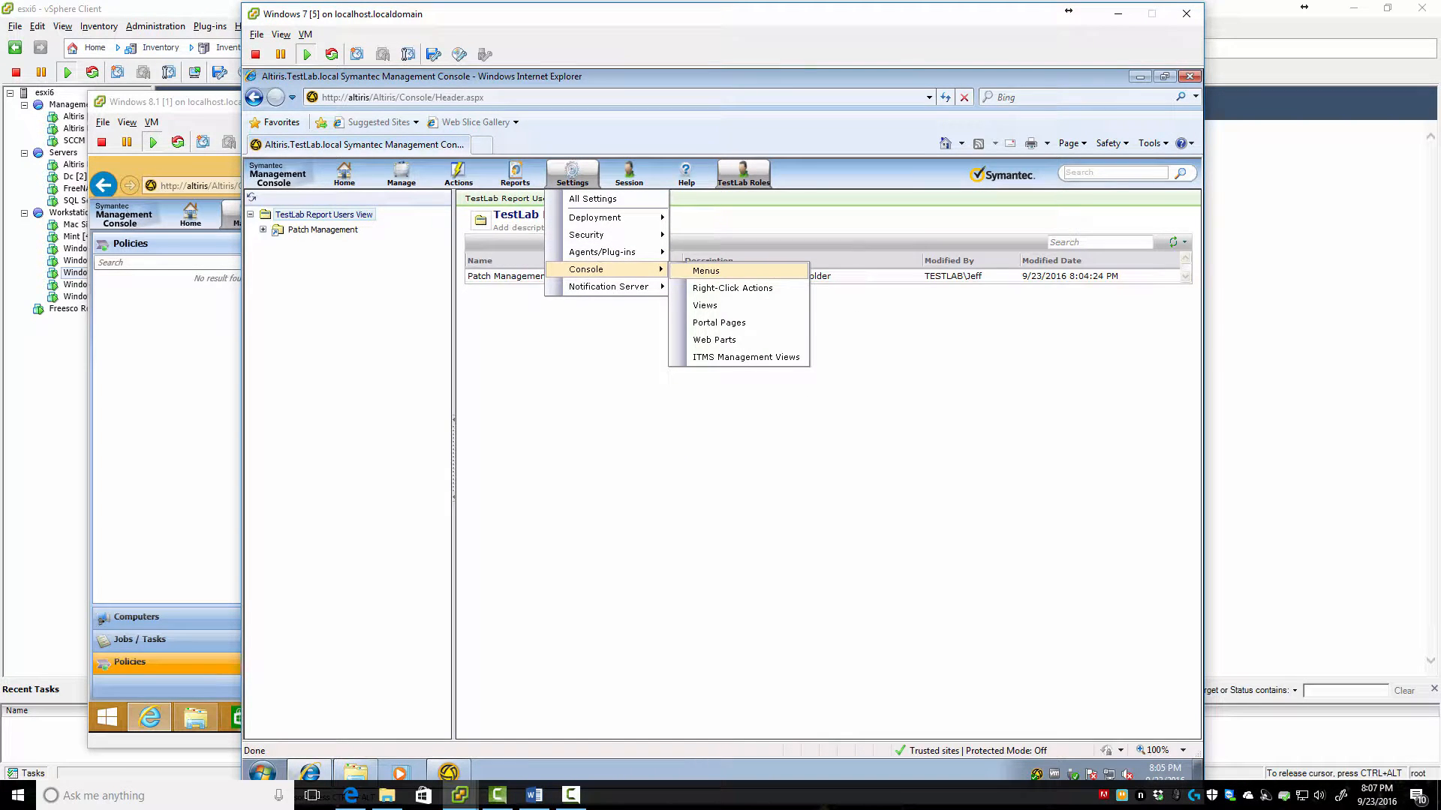
left_click(704, 306)
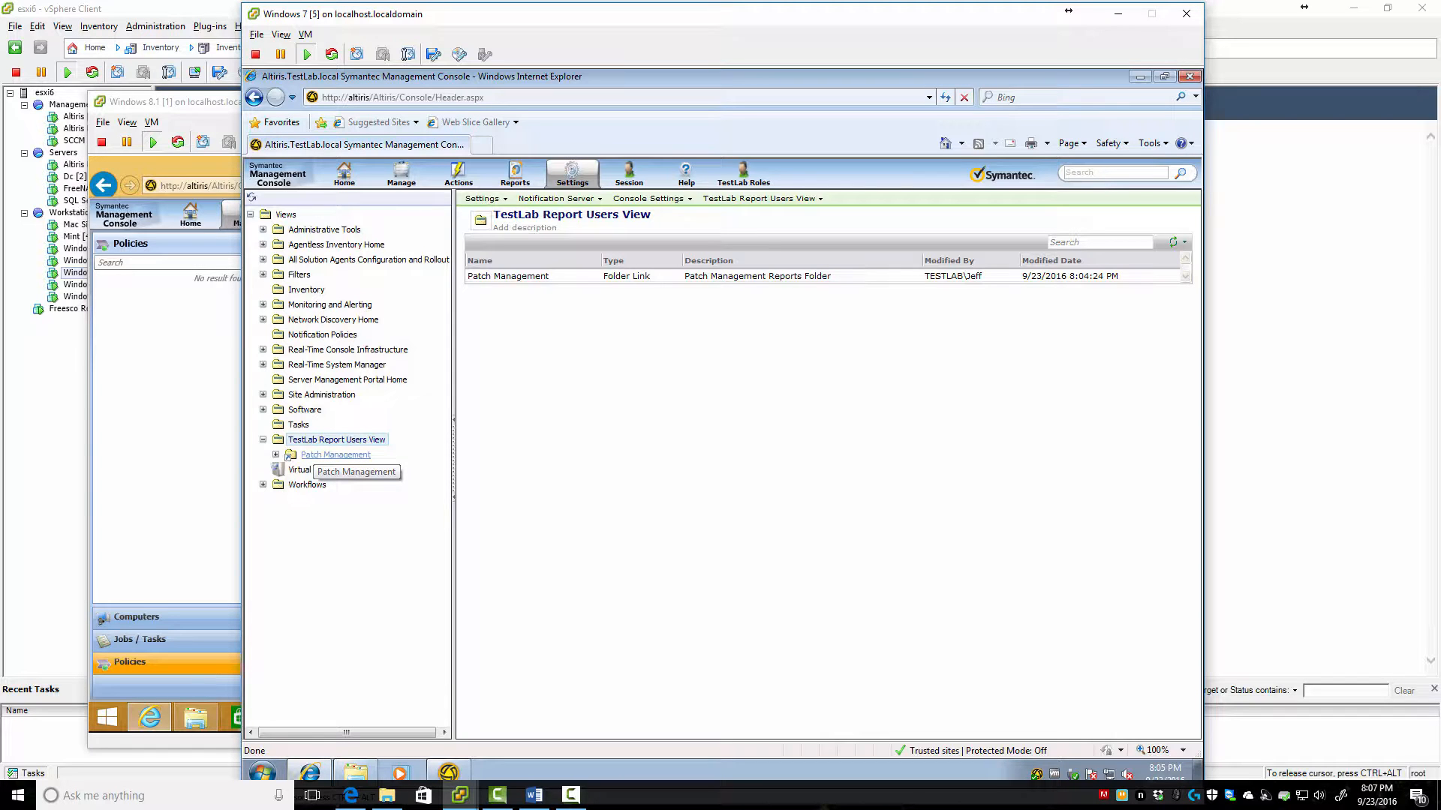
right_click(327, 441)
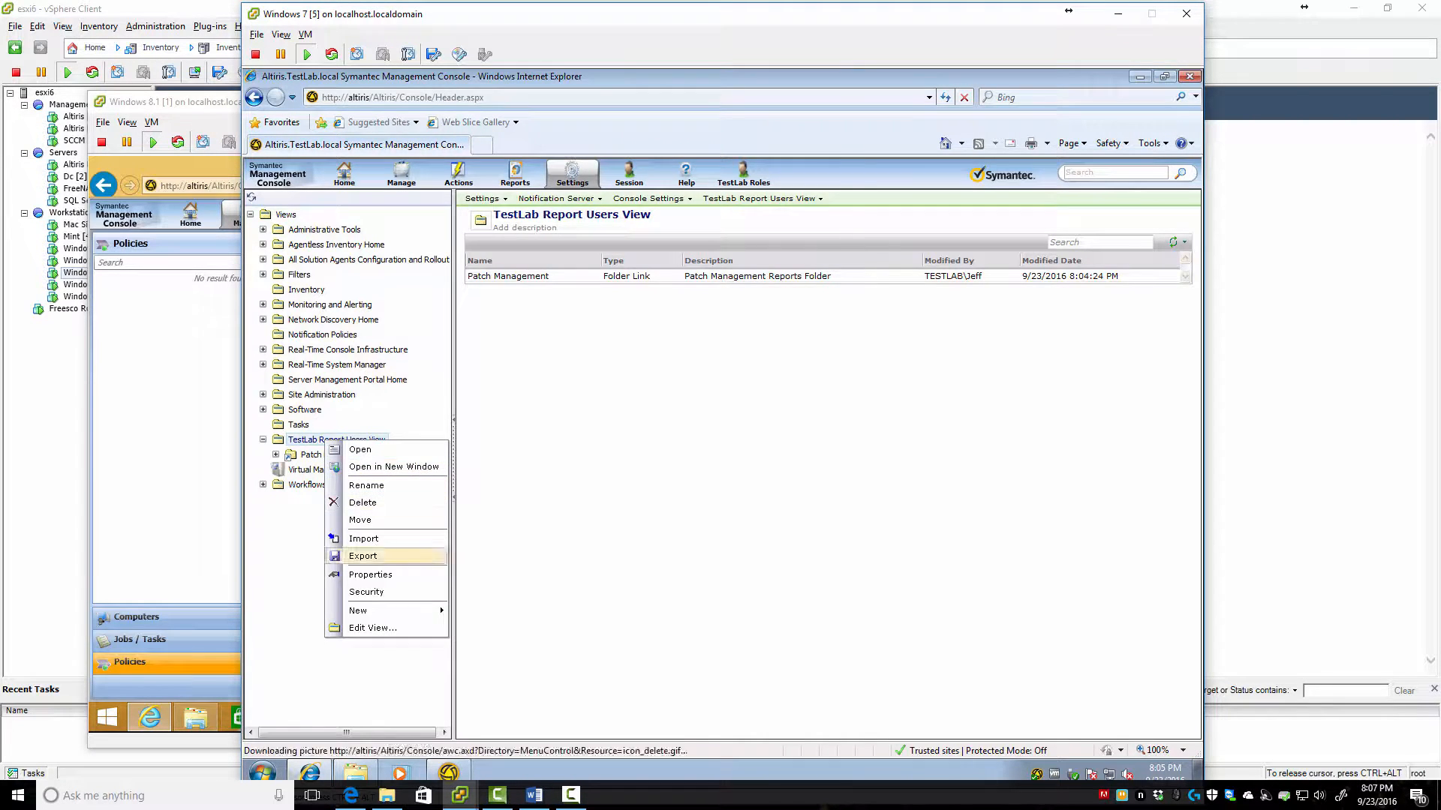
left_click(372, 628)
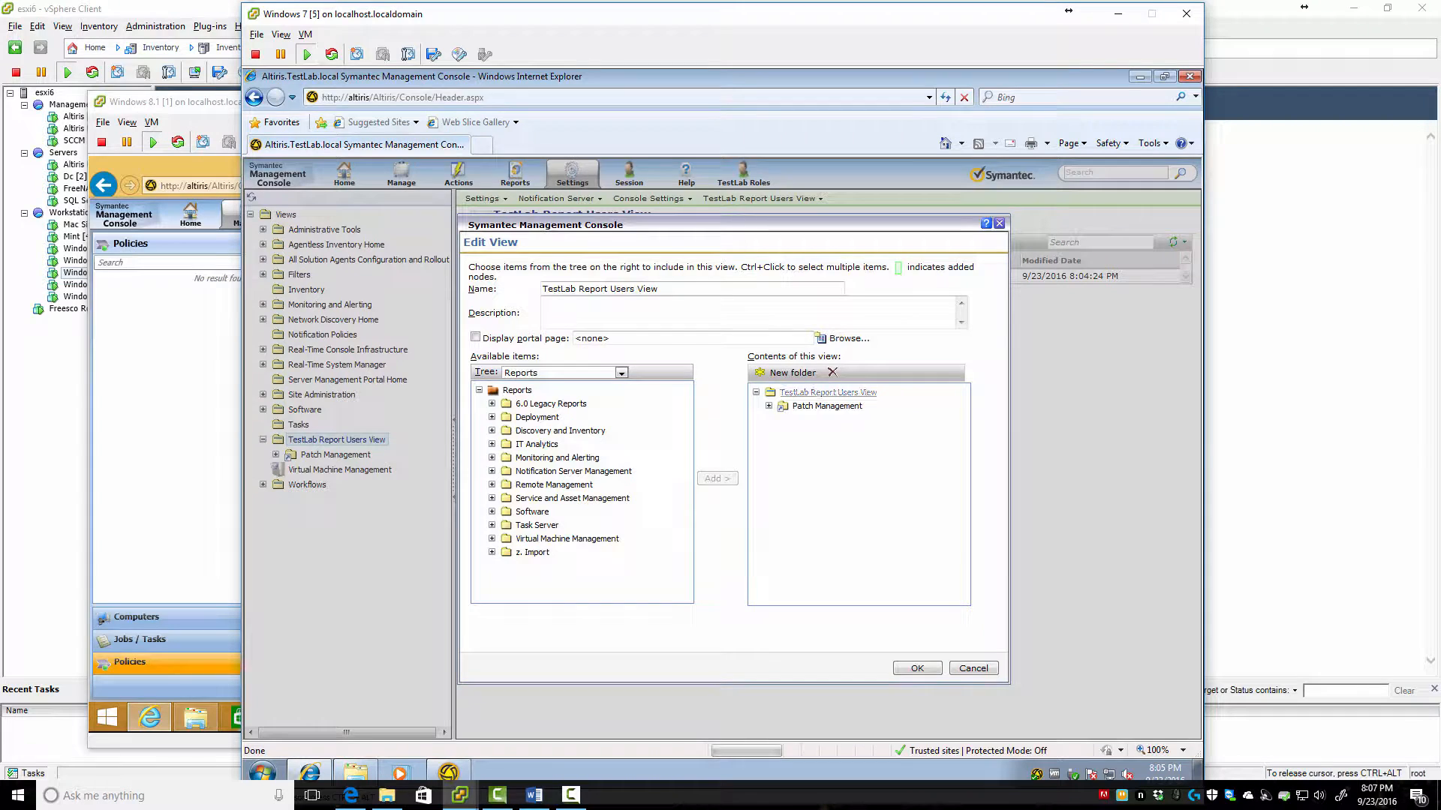
Remove Patch Management from the view's contents and add the whole Reports folder instead
left_click(831, 372)
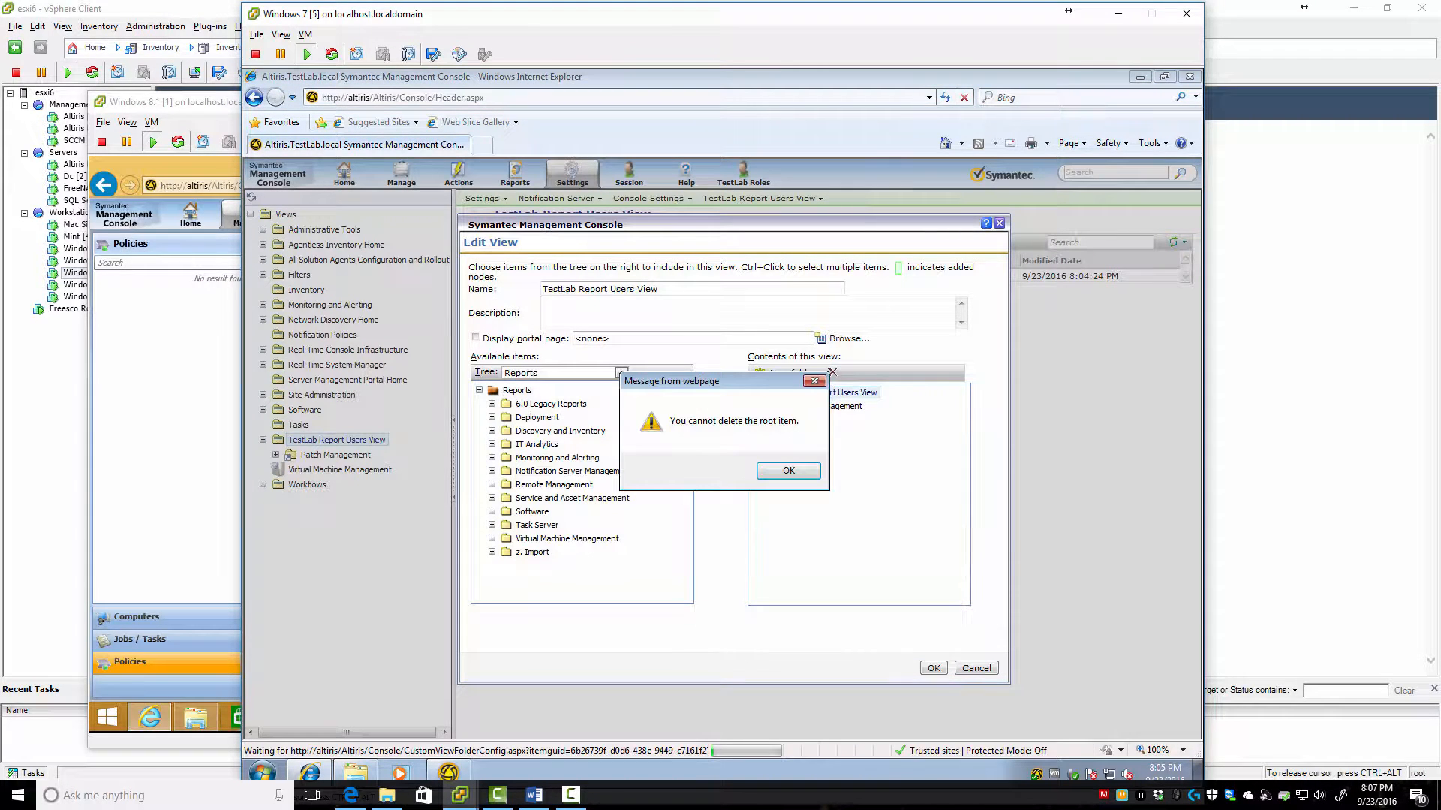
left_click(787, 471)
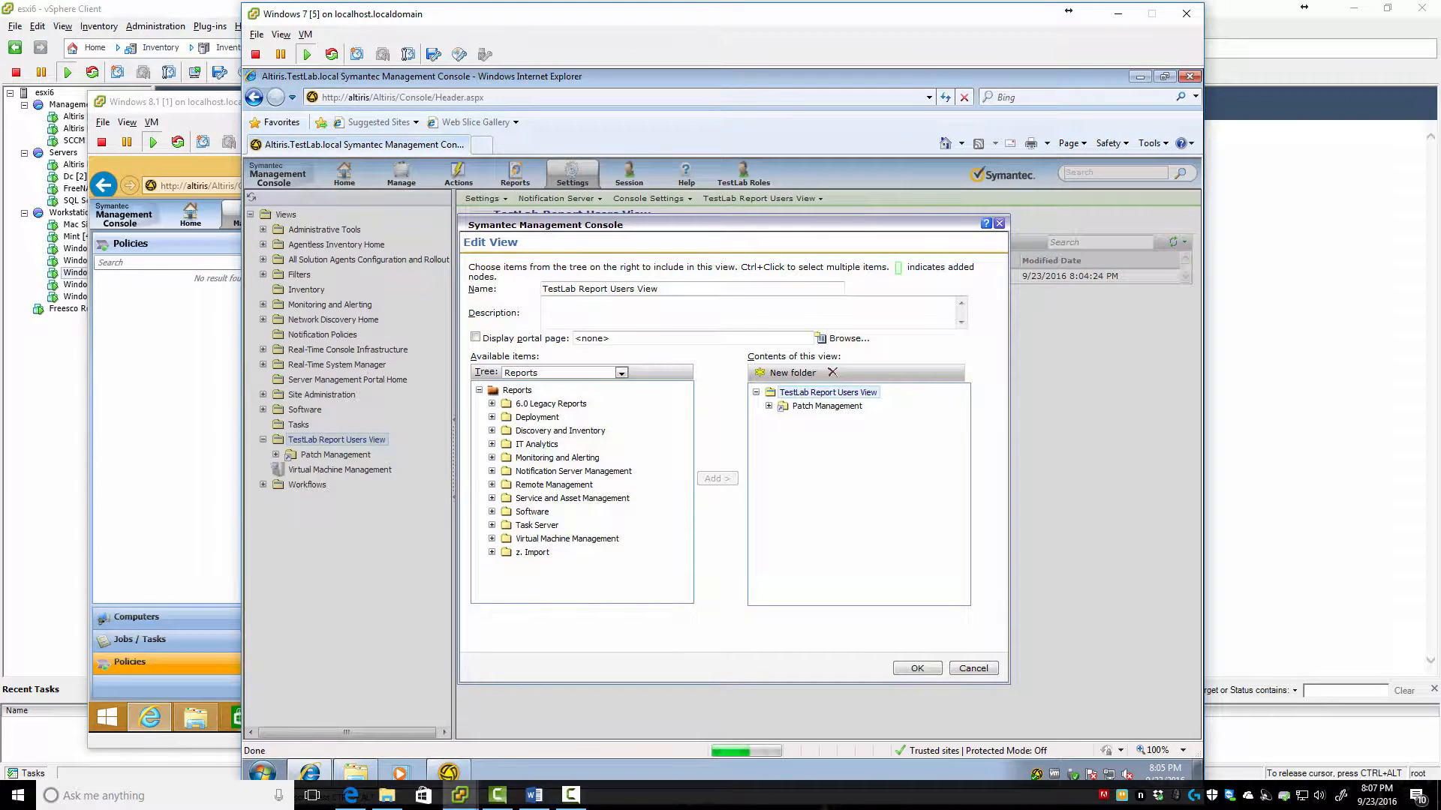
left_click(826, 405)
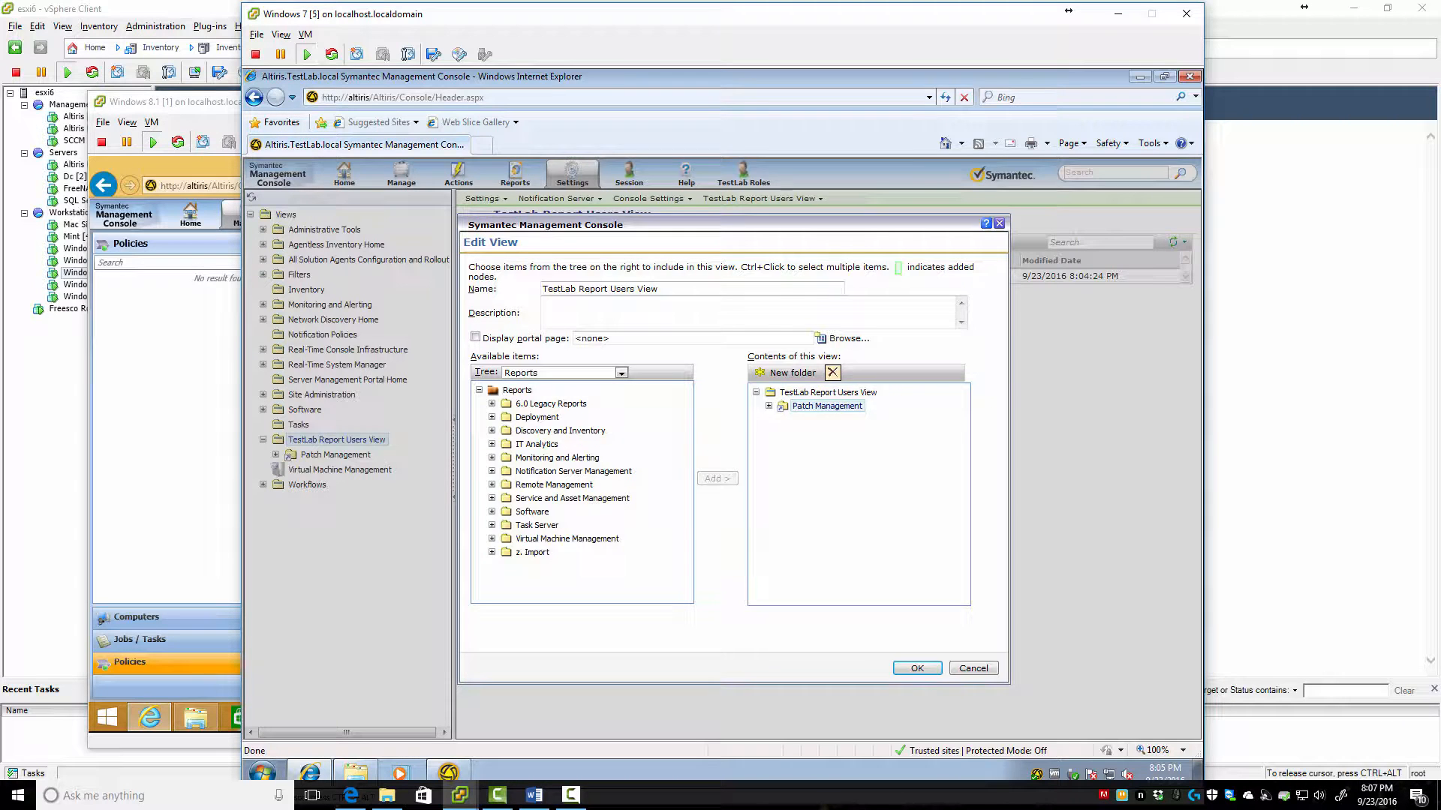
left_click(831, 372)
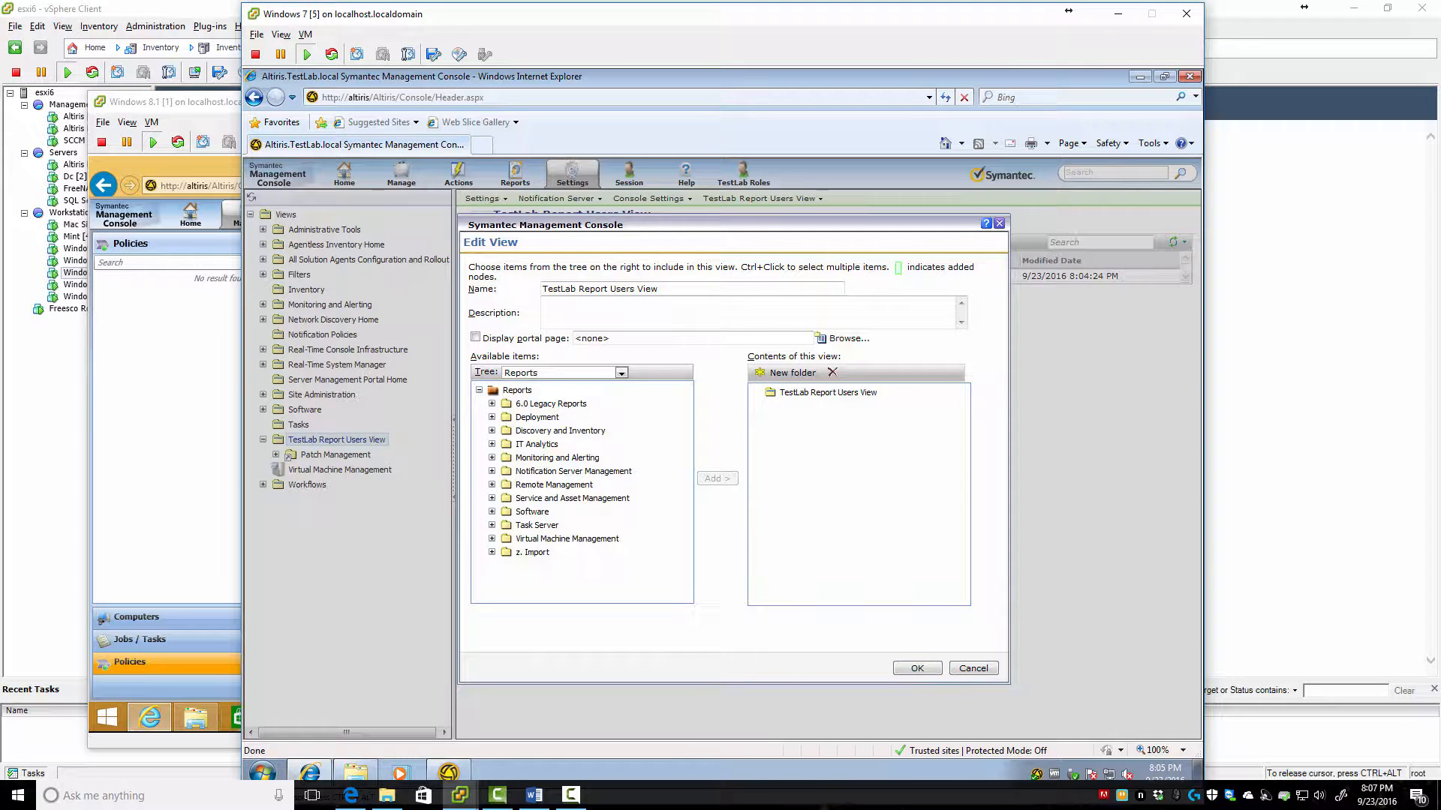
left_click(517, 390)
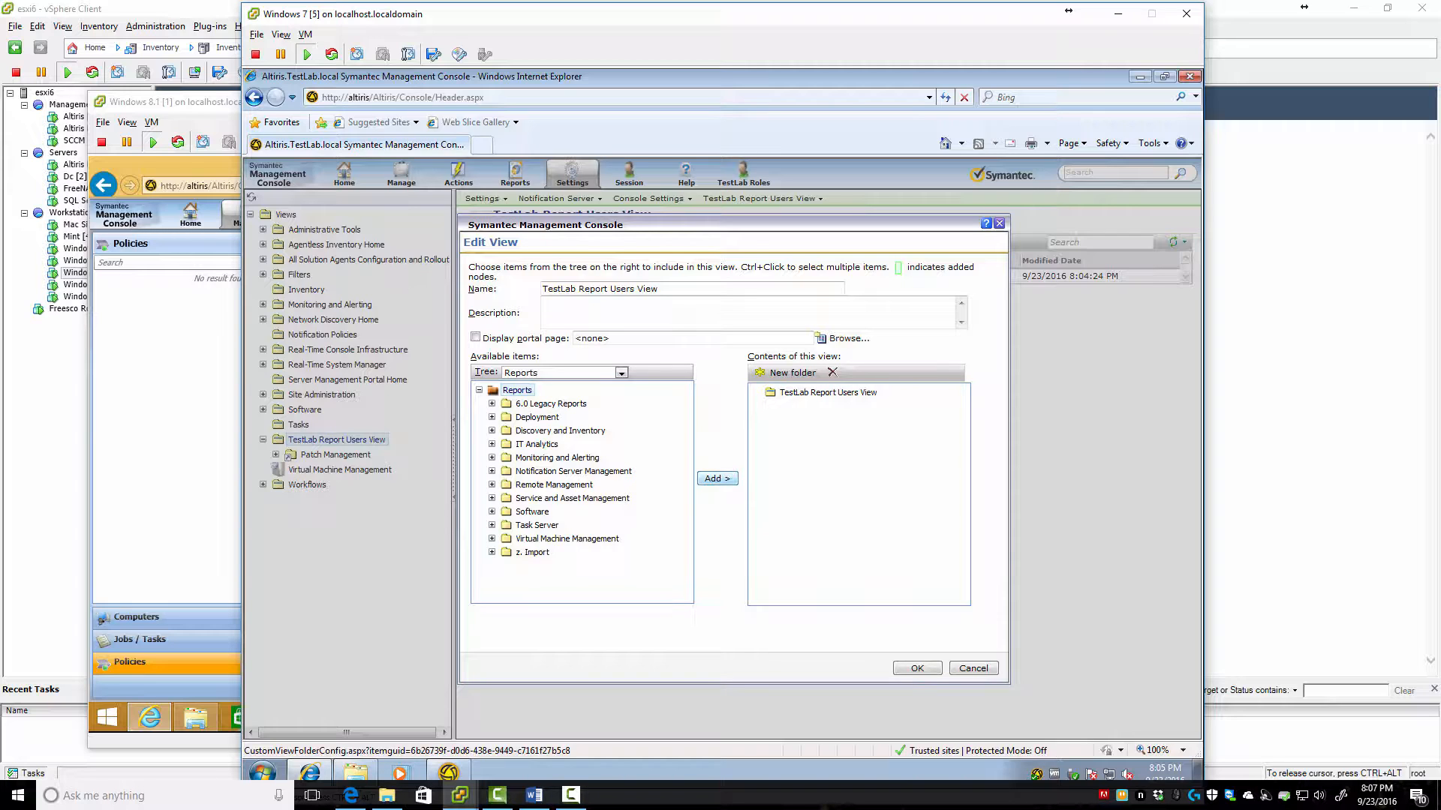
left_click(716, 478)
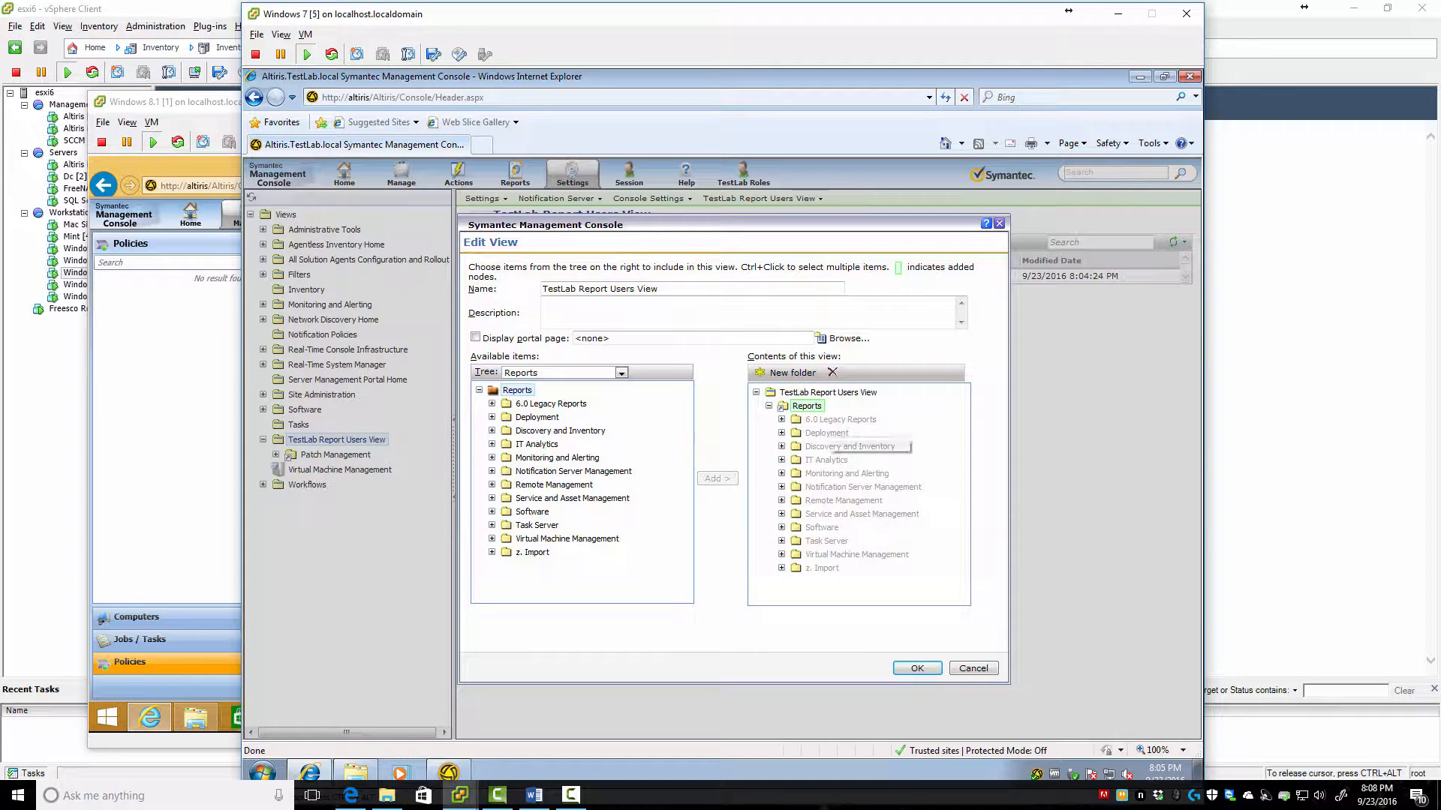
left_click(806, 406)
left_click(832, 372)
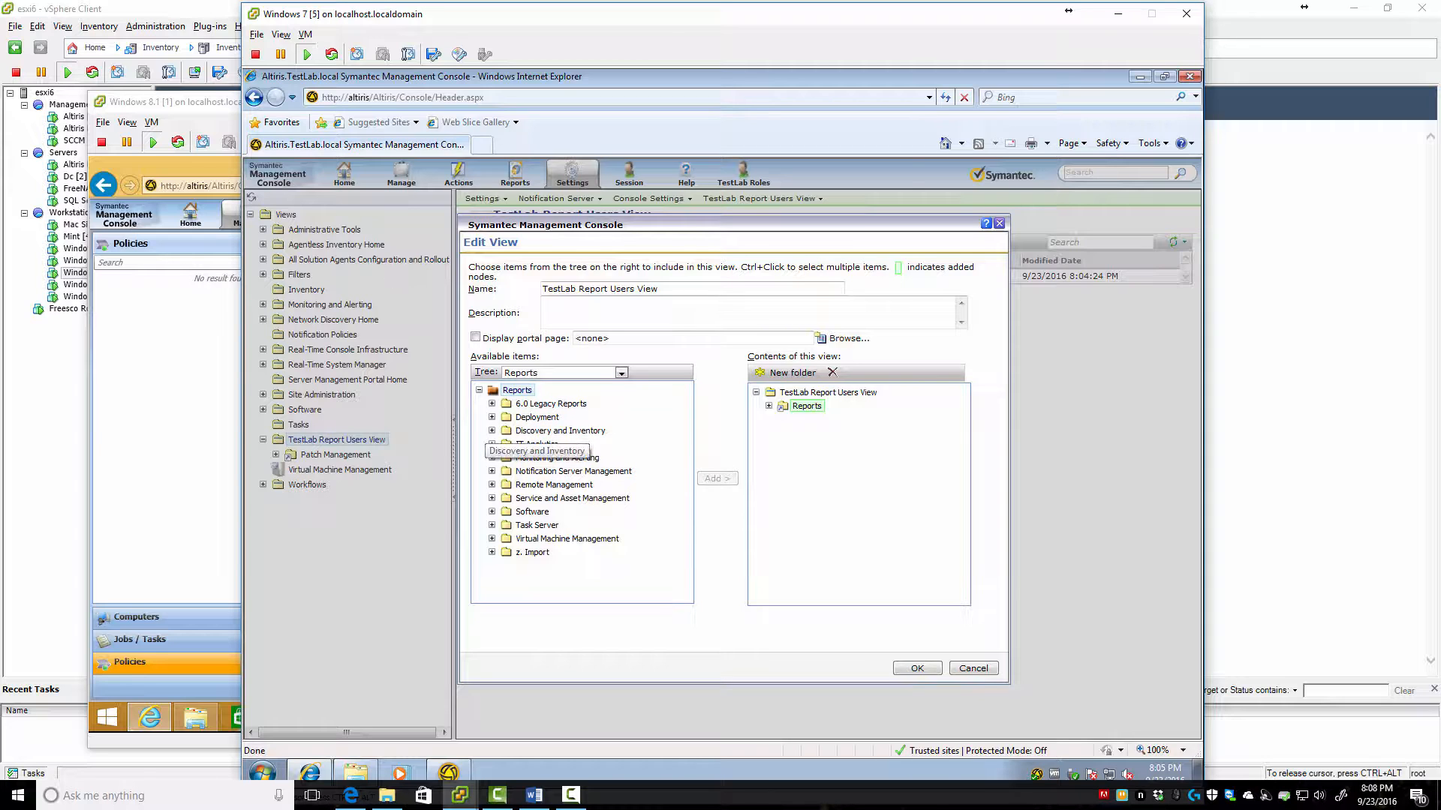
Add the IT Analytics report folder to the view and remove the Reports folder
left_click(492, 431)
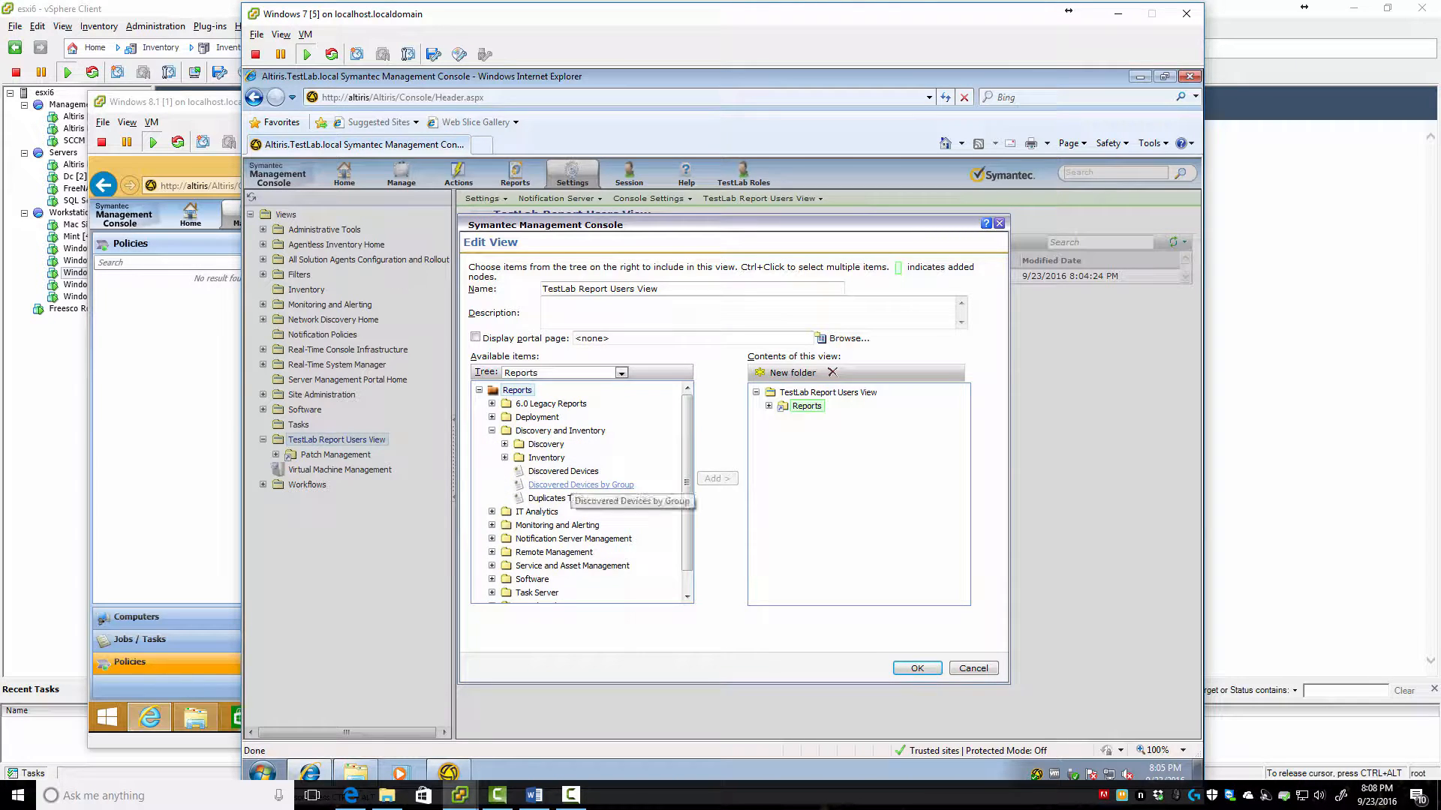
scroll(577, 499, "down", 1)
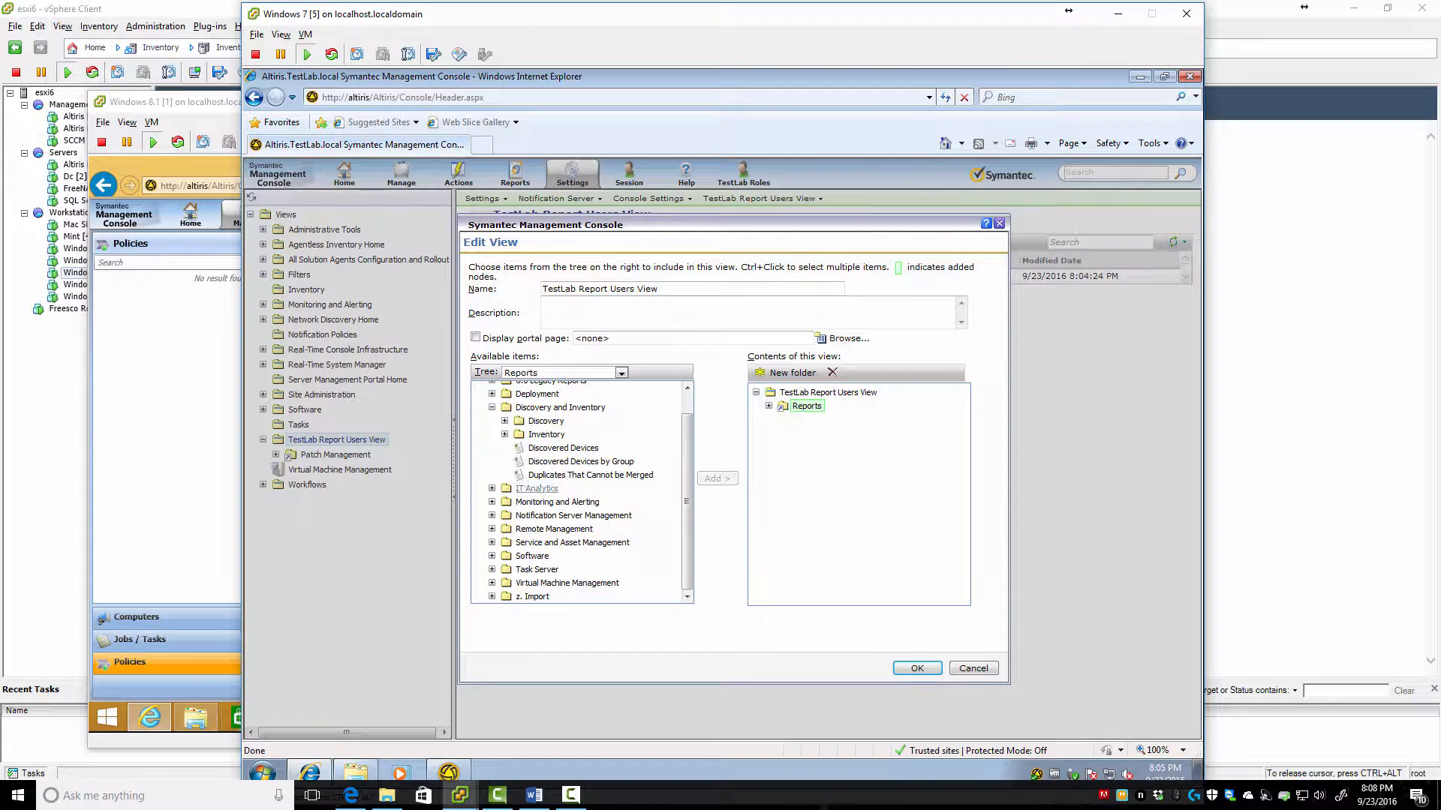
left_click(536, 488)
left_click(716, 478)
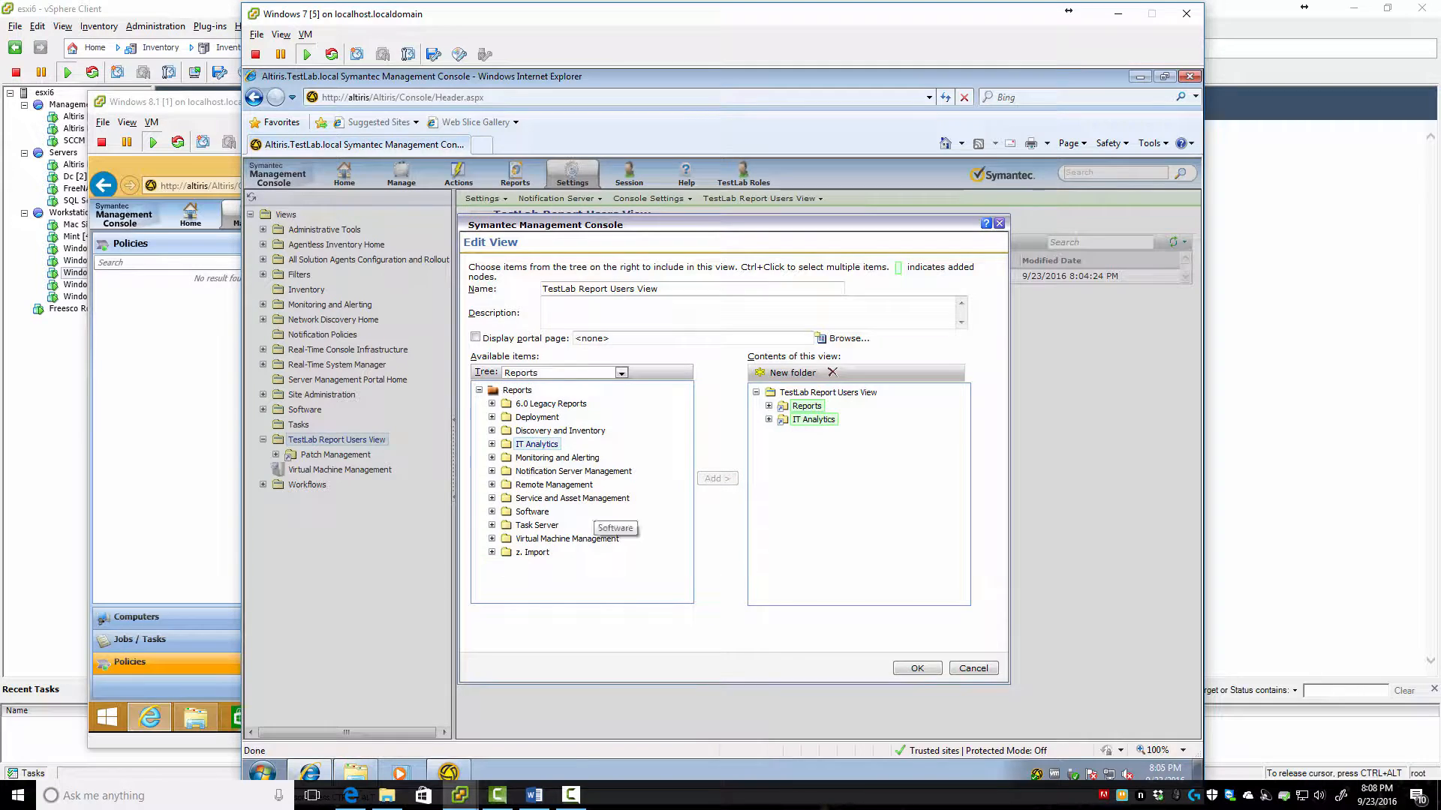
left_click(806, 406)
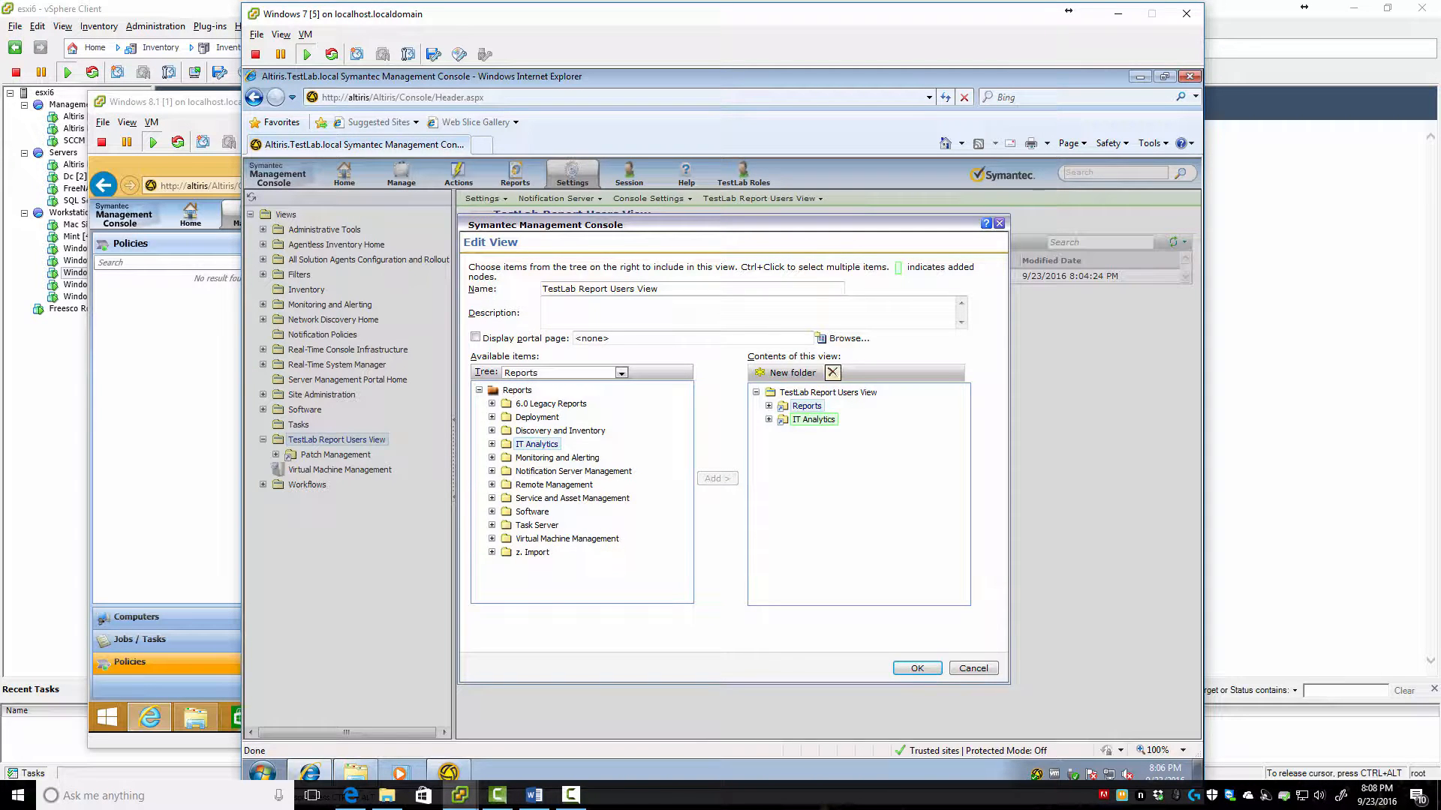
left_click(832, 372)
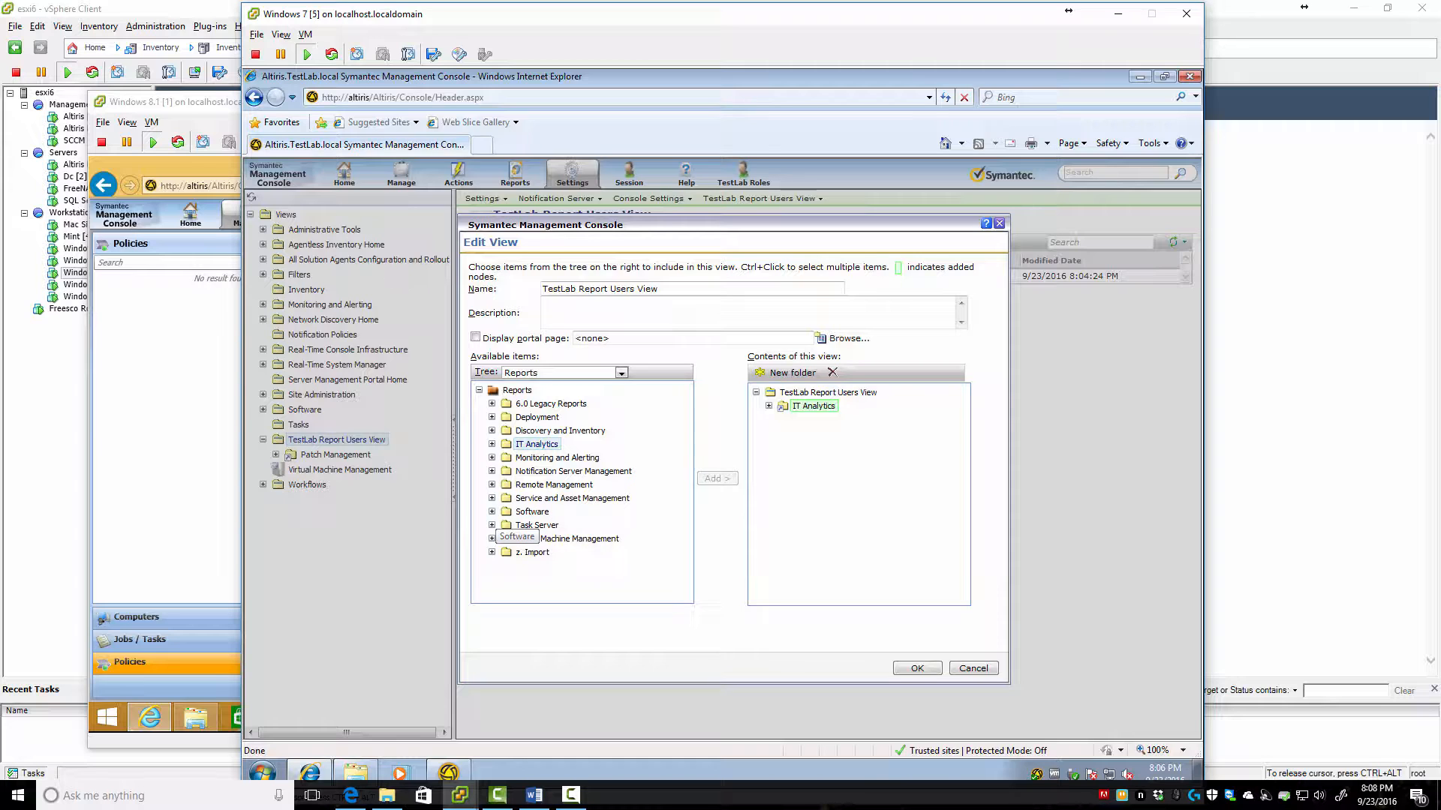
Add the Application Metering and Patch Management report folders to the view
left_click(492, 511)
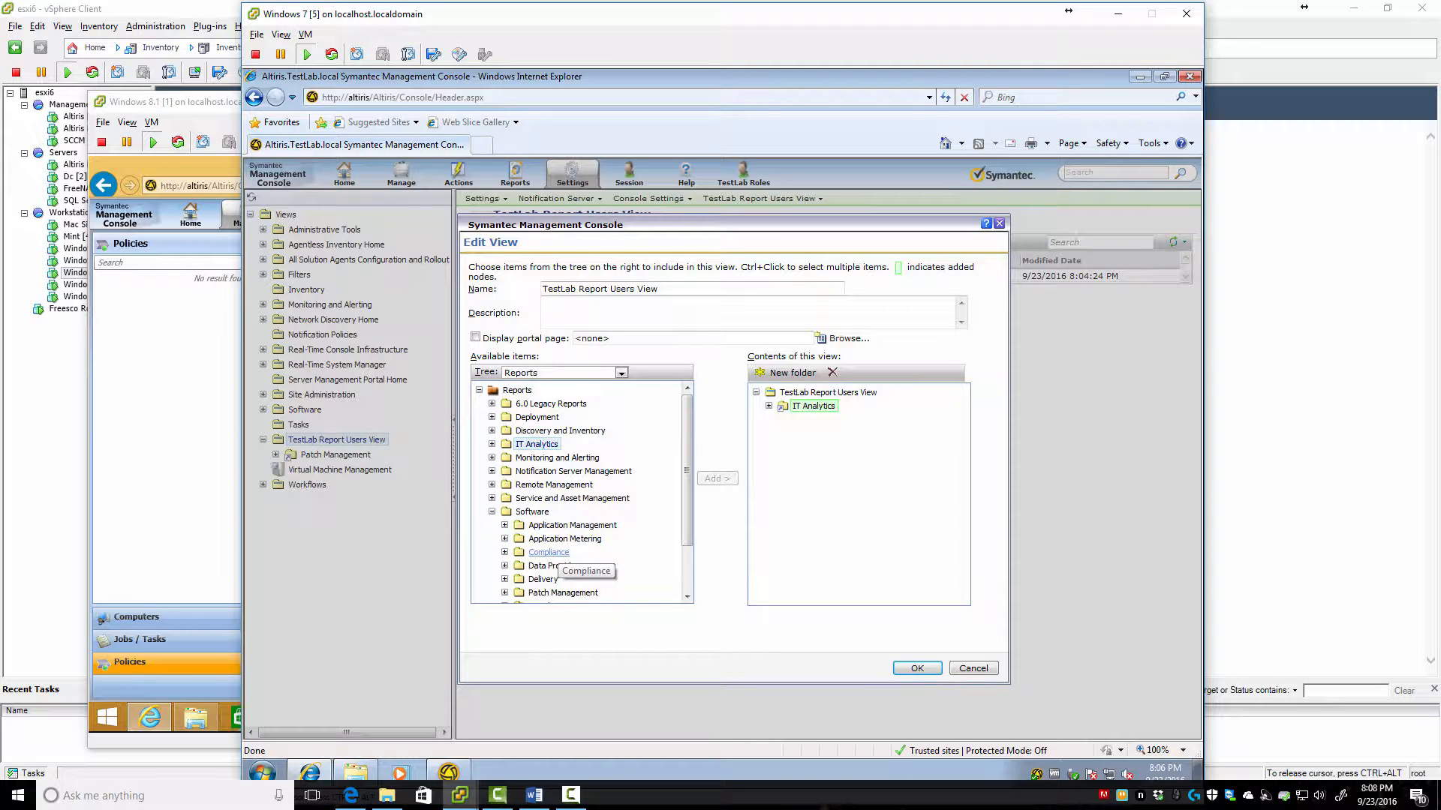
left_click(564, 538)
left_click(717, 478)
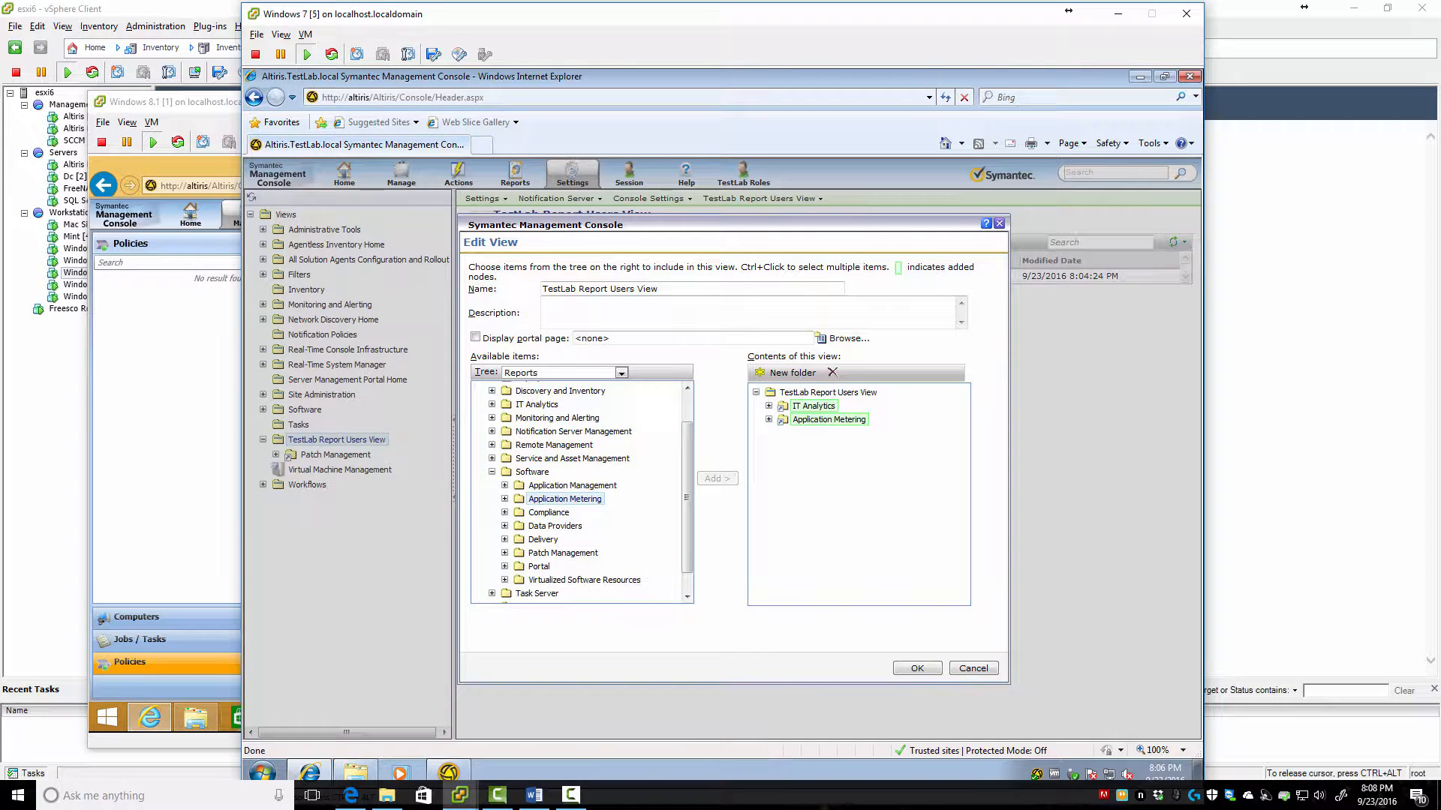
scroll(559, 534, "down", 2)
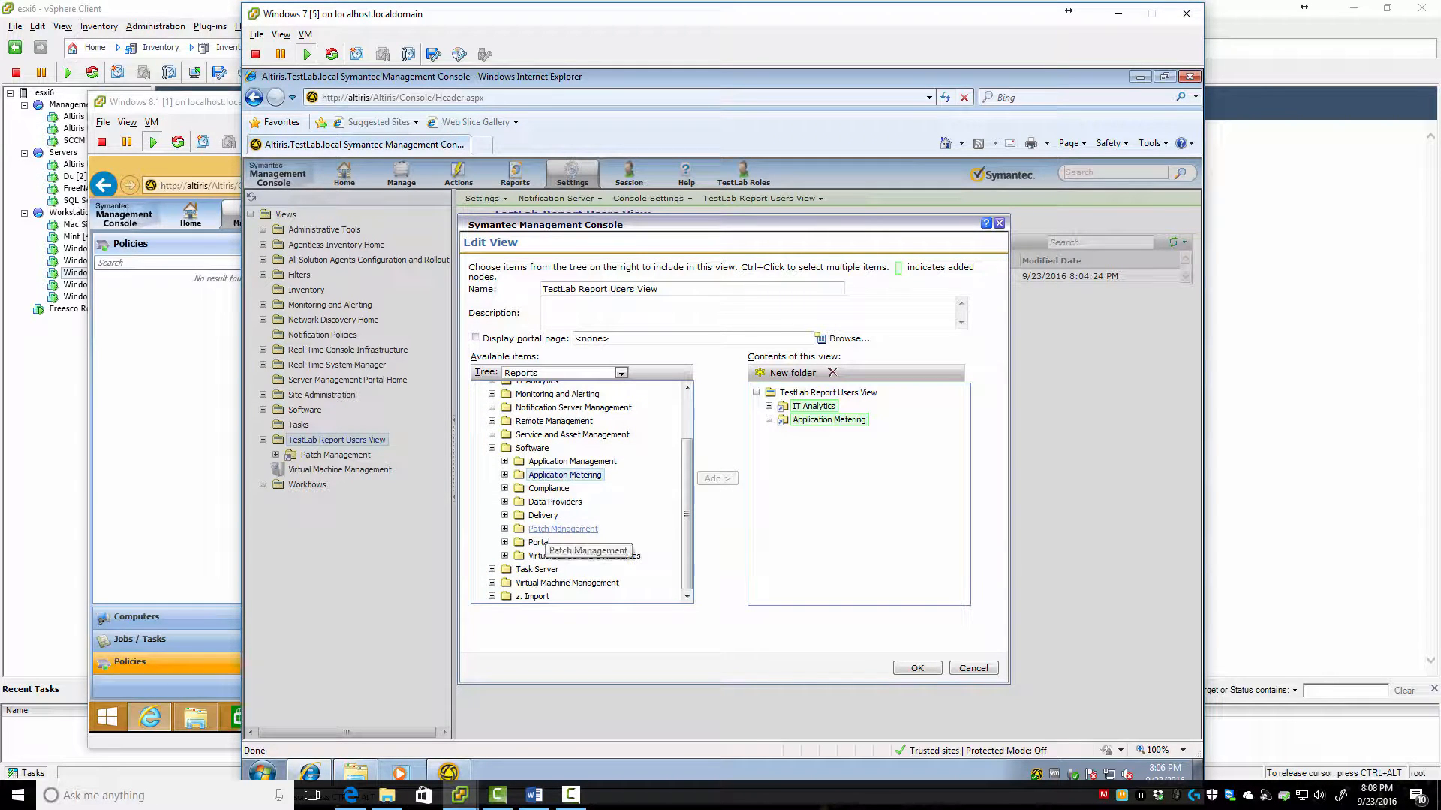
left_click(563, 529)
left_click(716, 478)
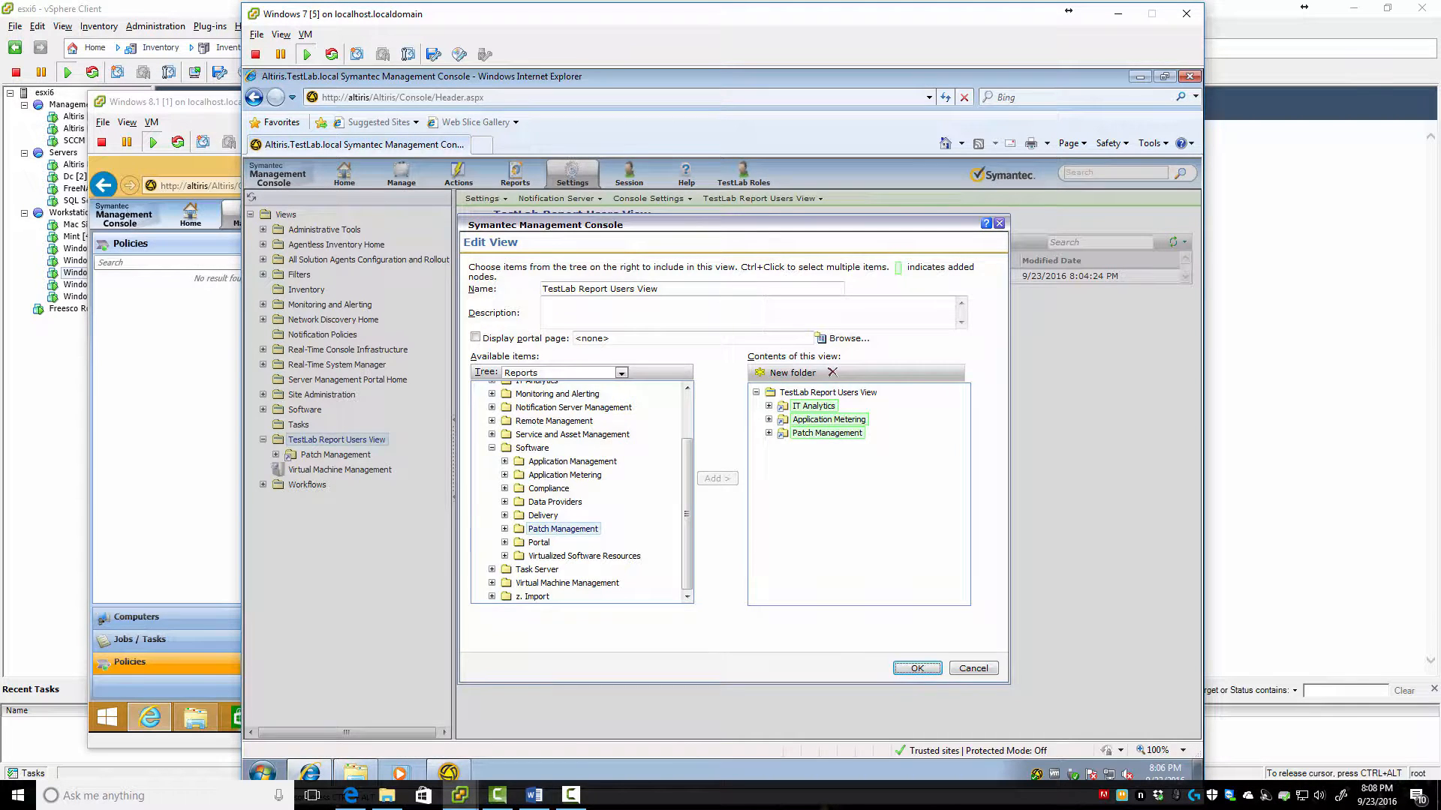
Save the edited view and display the TestLab Report Users View folder tree
left_click(917, 667)
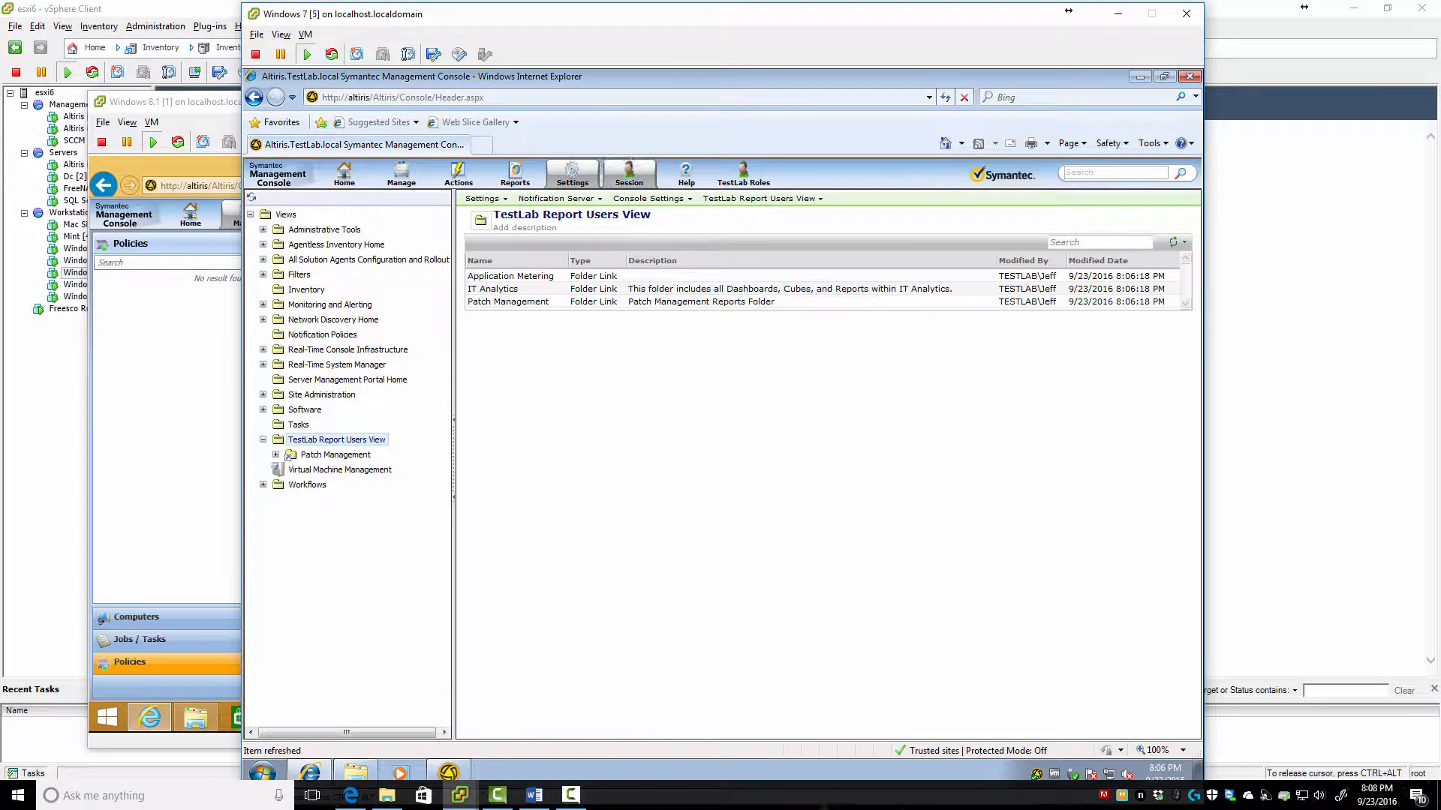
left_click(823, 198)
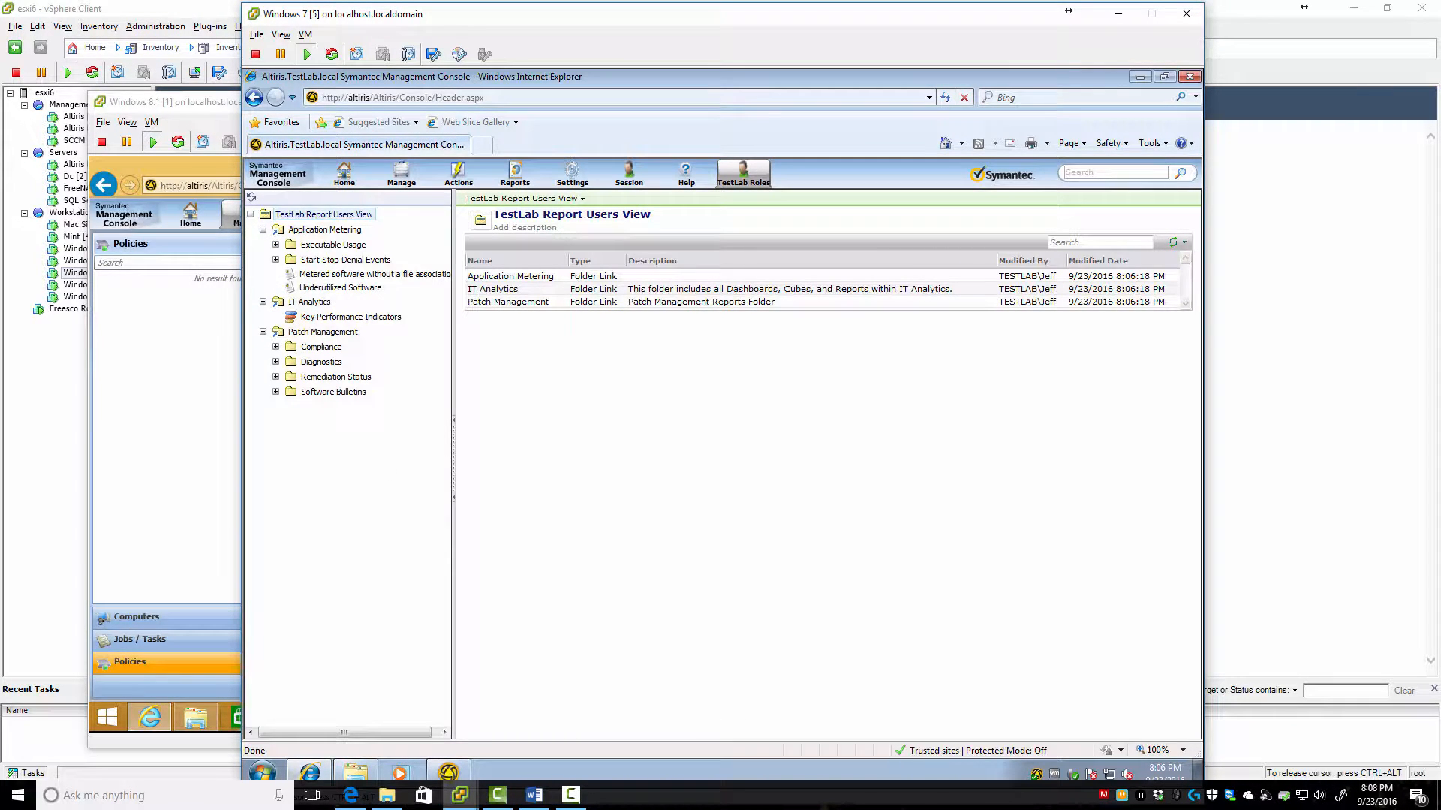
key("alt+Tab")
On the Windows 8.1 machine, reload the console and open TestLab Roles > TestLab Report Users
left_click(210, 262)
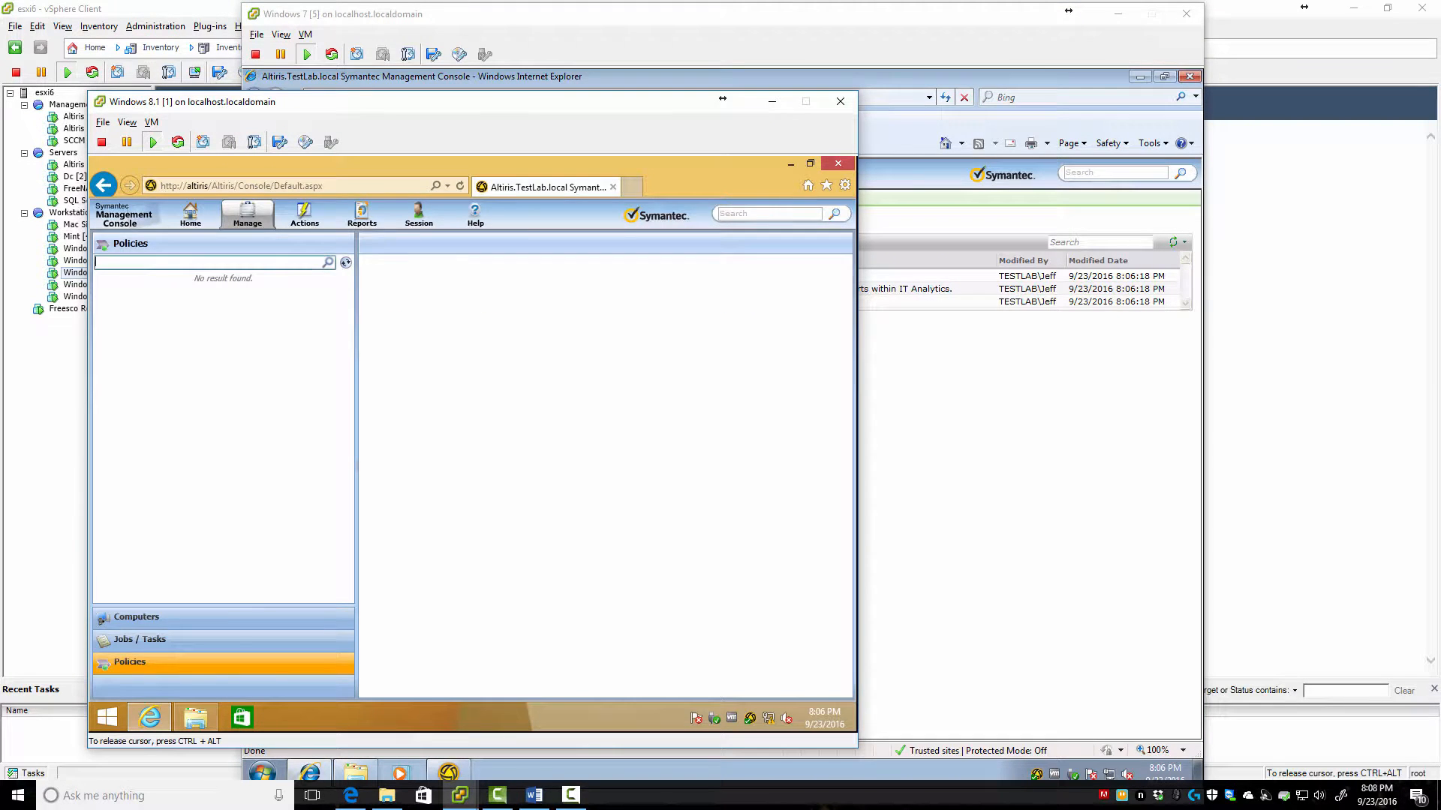
key("F5")
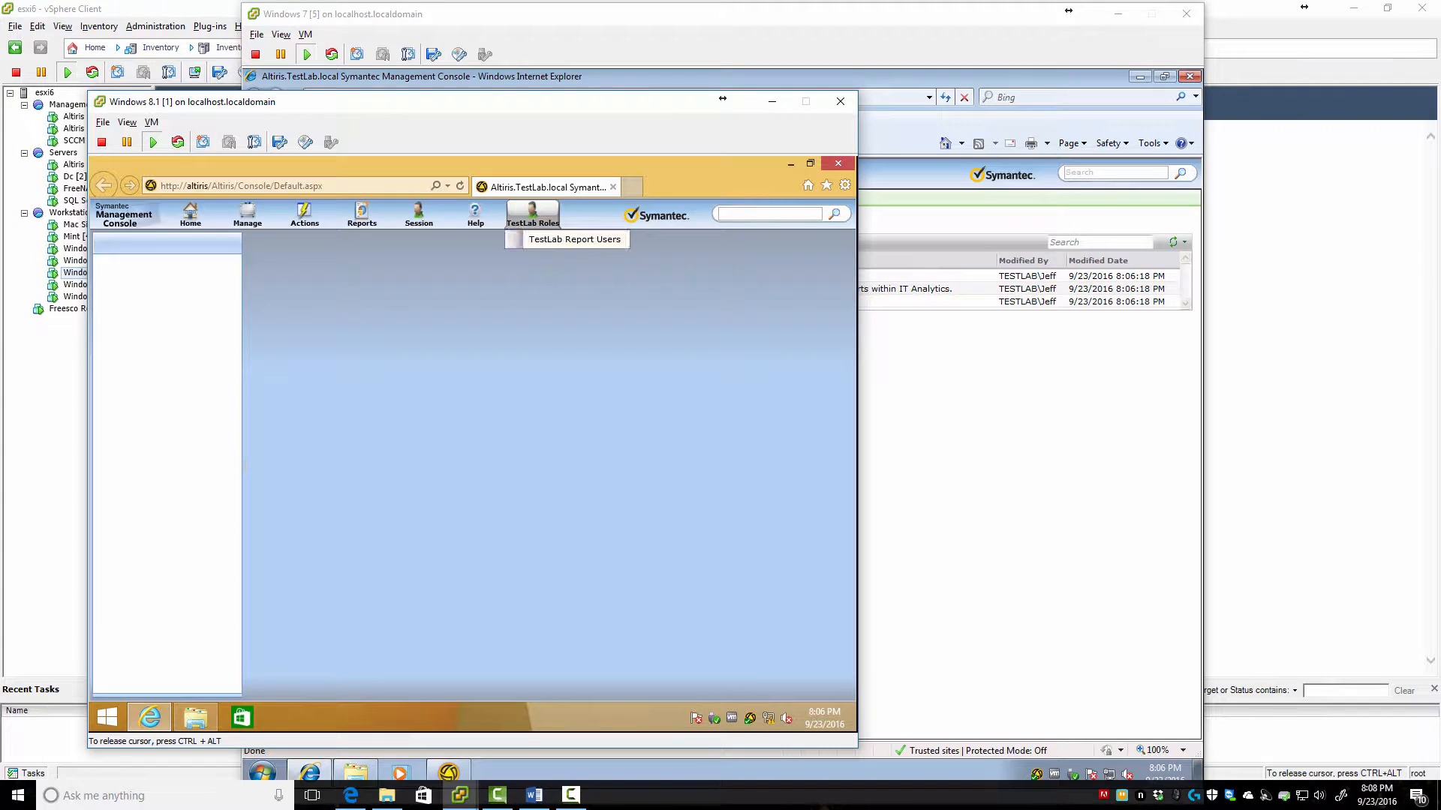
left_click(573, 240)
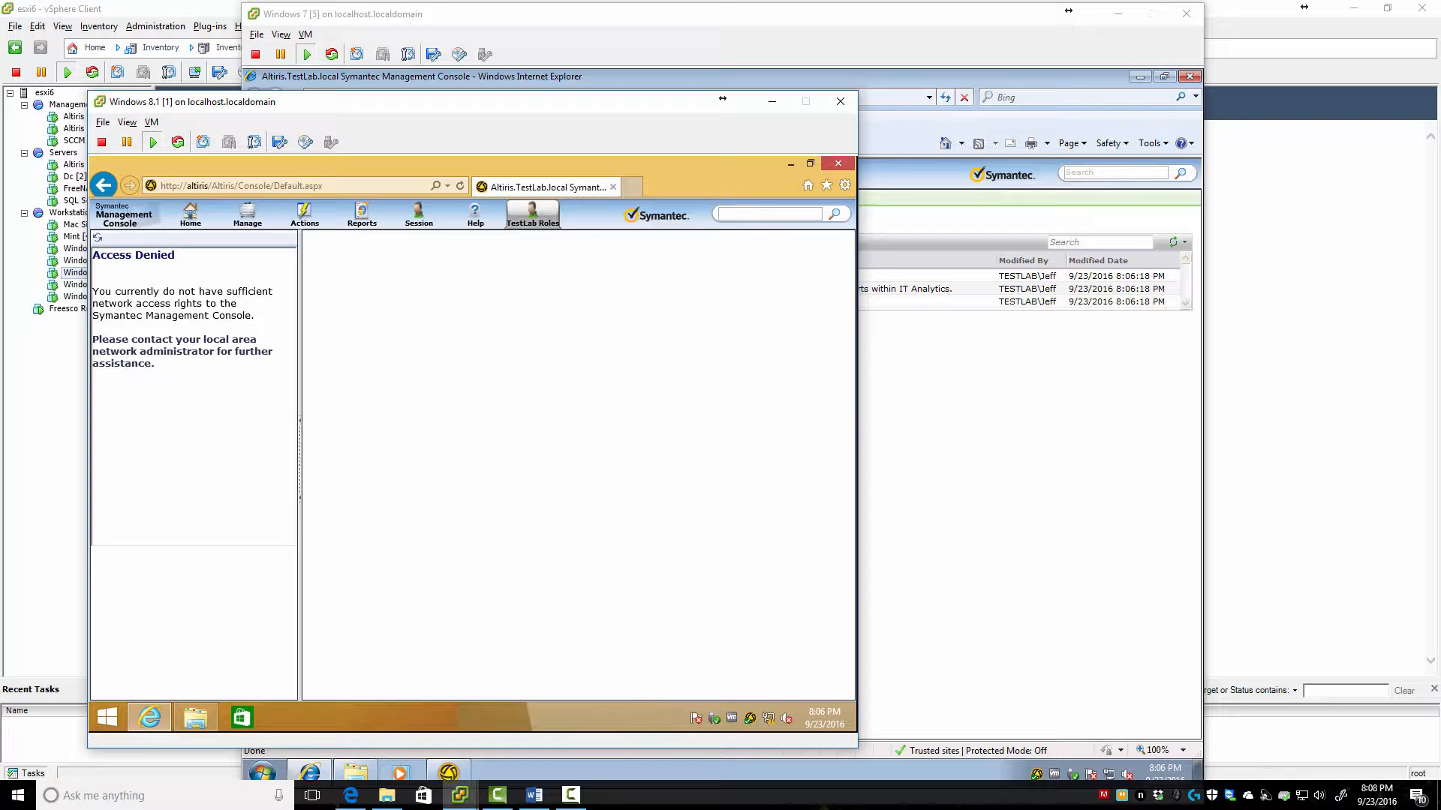
key("alt+Tab")
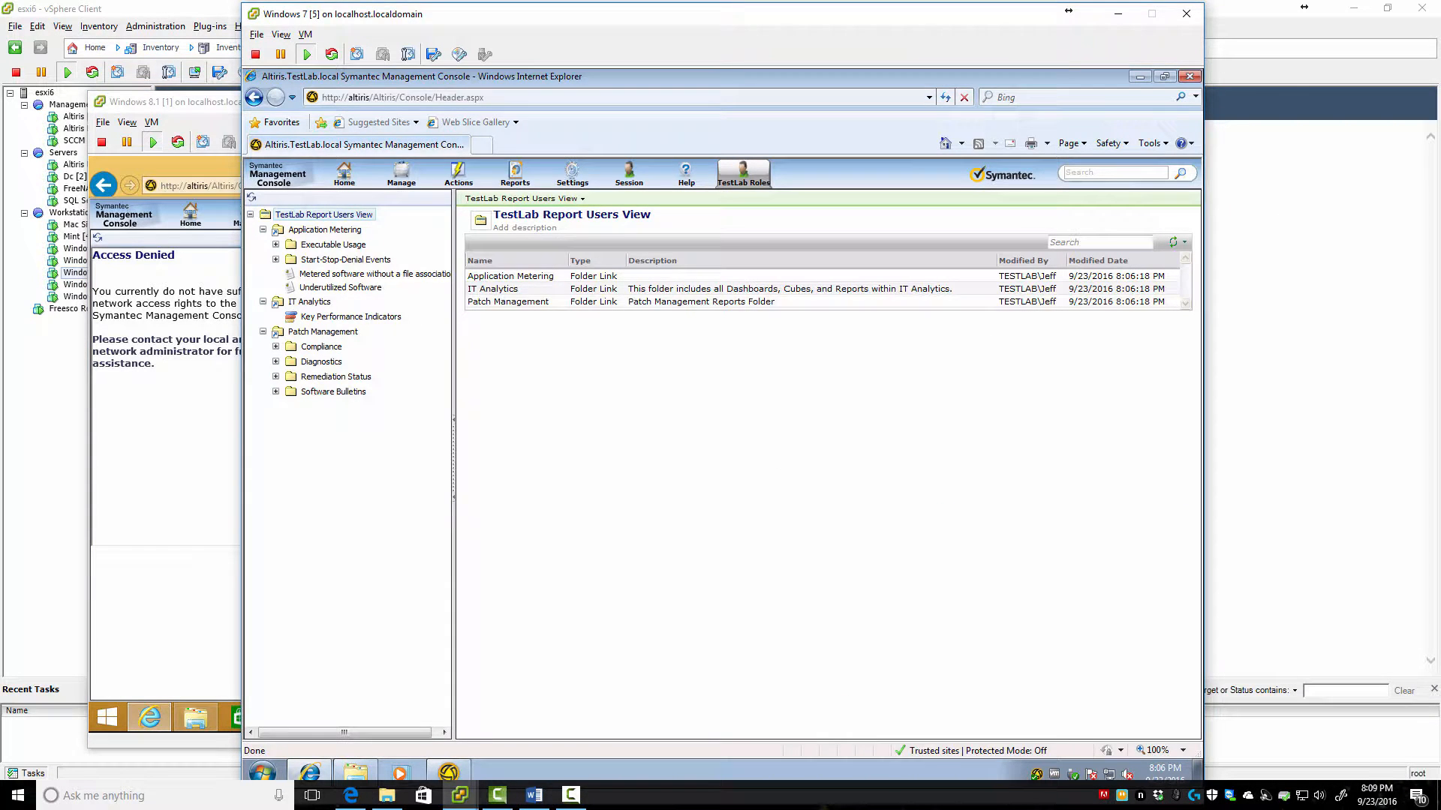
key("alt+Tab")
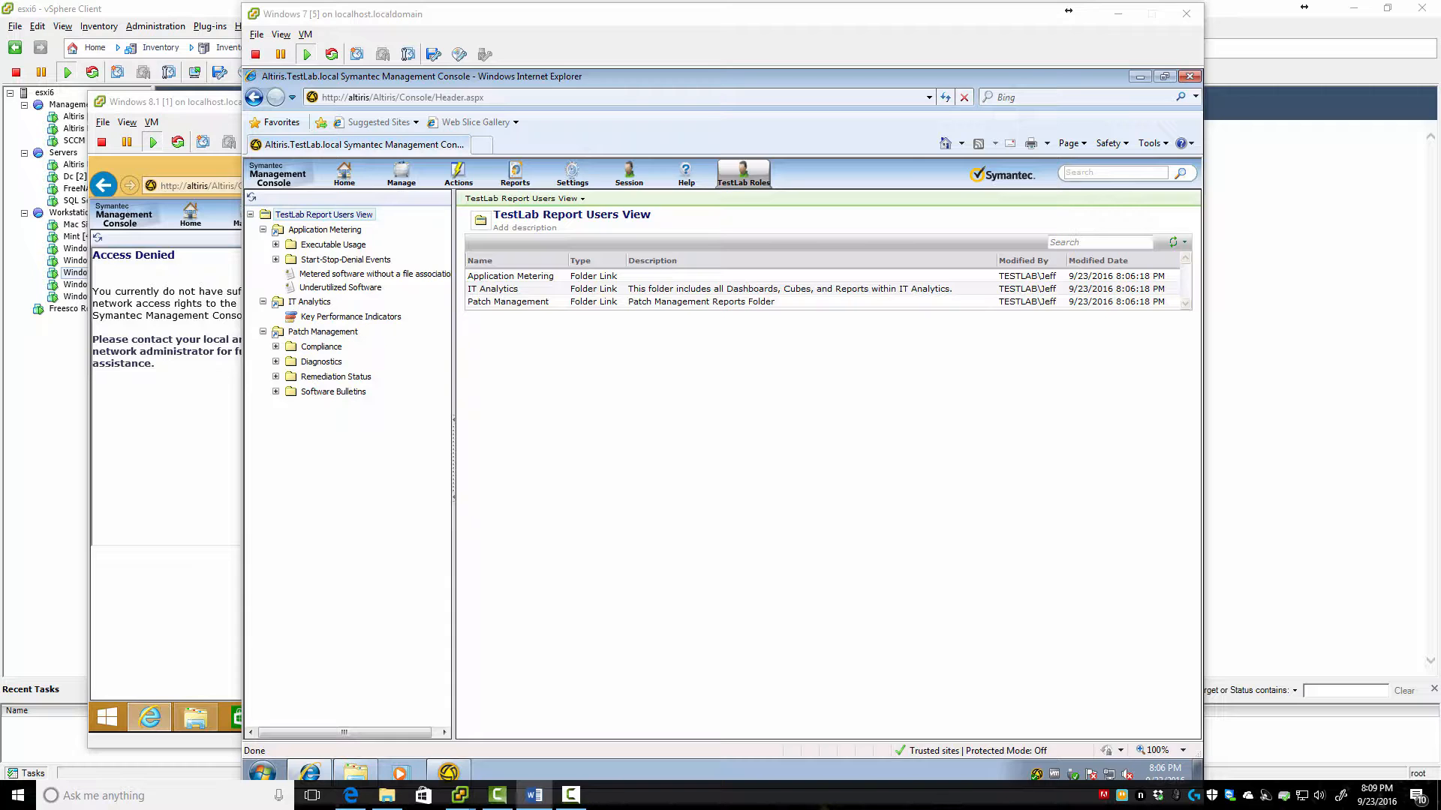
Open Settings > Security > Permissions and select the TESTLAB\TestLab-Reporters role
left_click(571, 174)
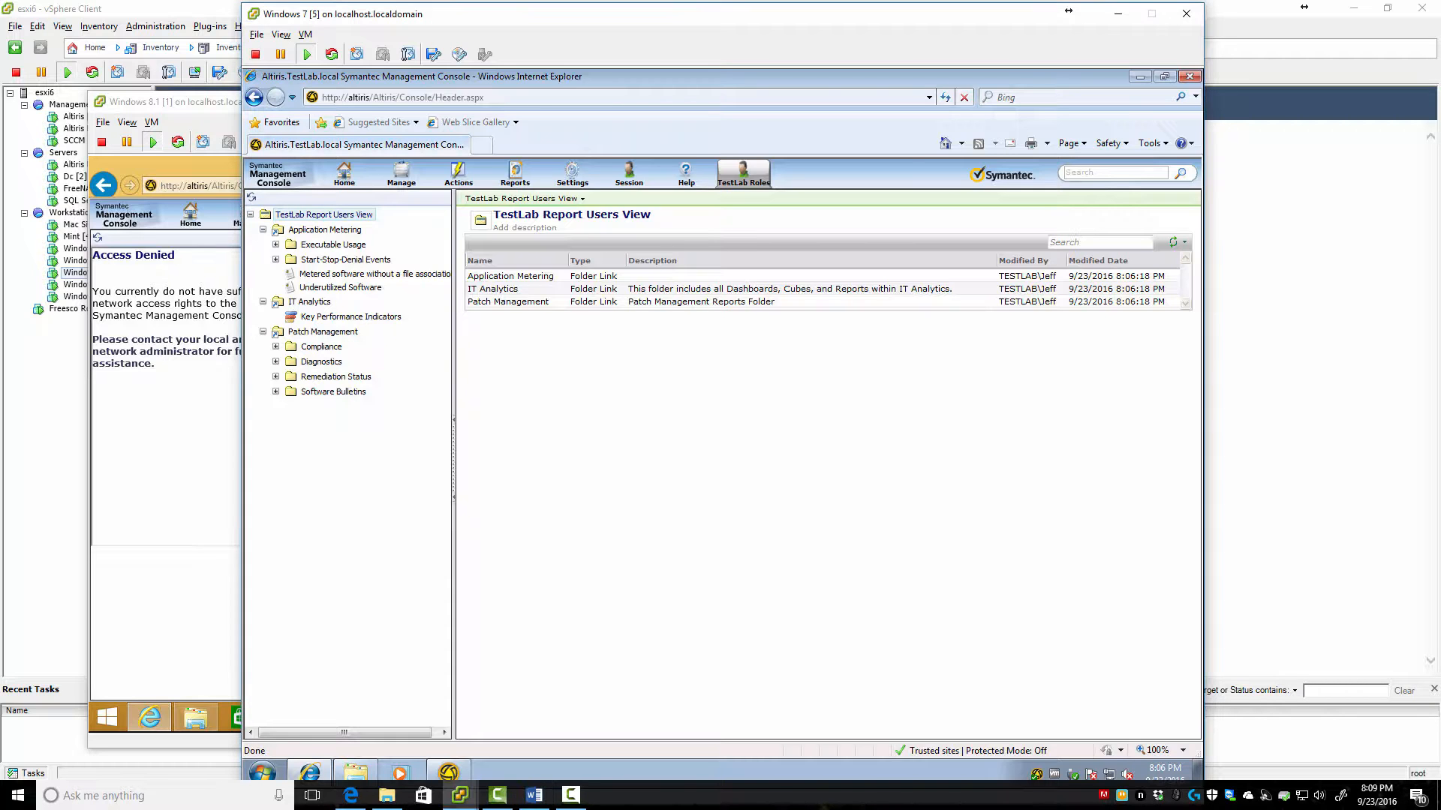
mouse_move(605, 235)
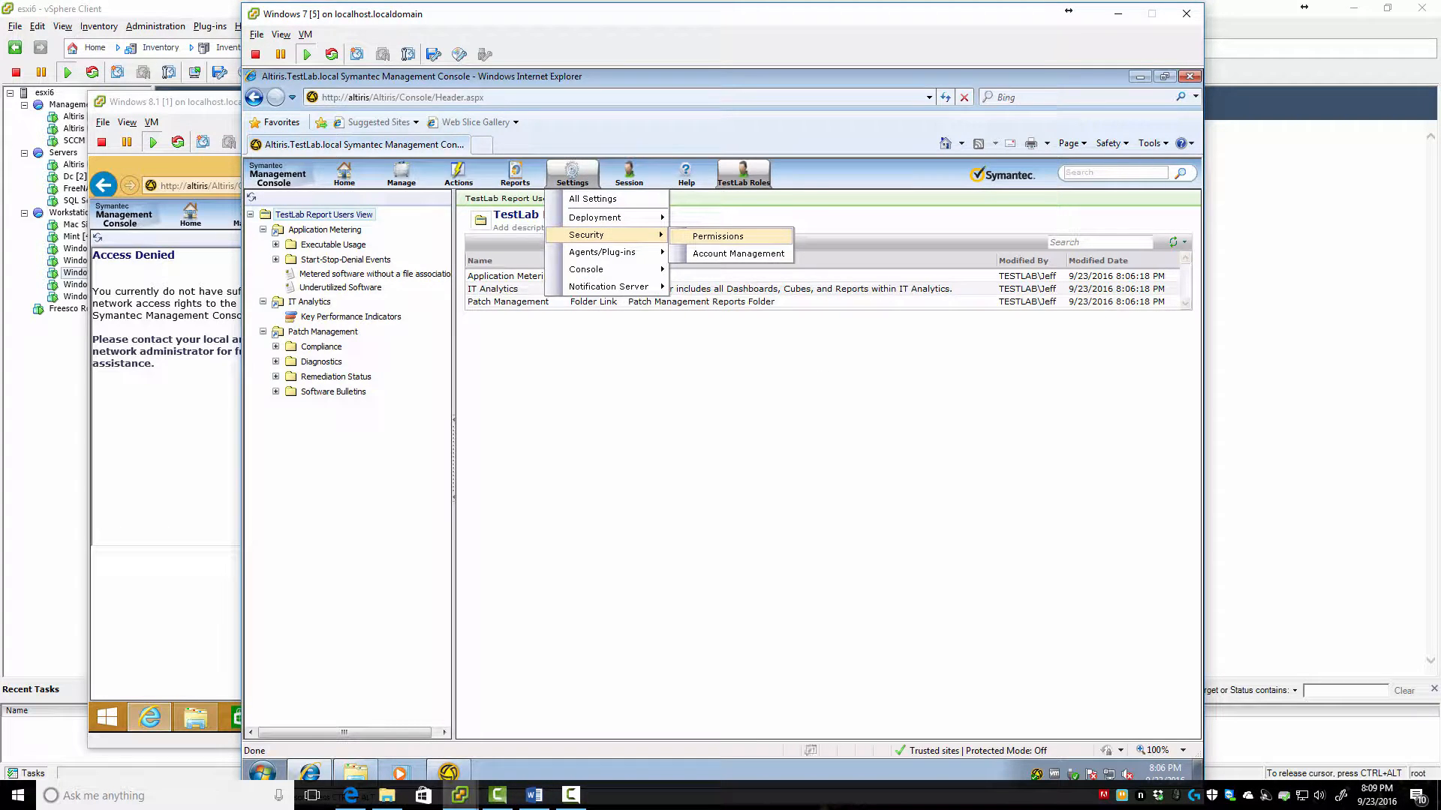
left_click(717, 236)
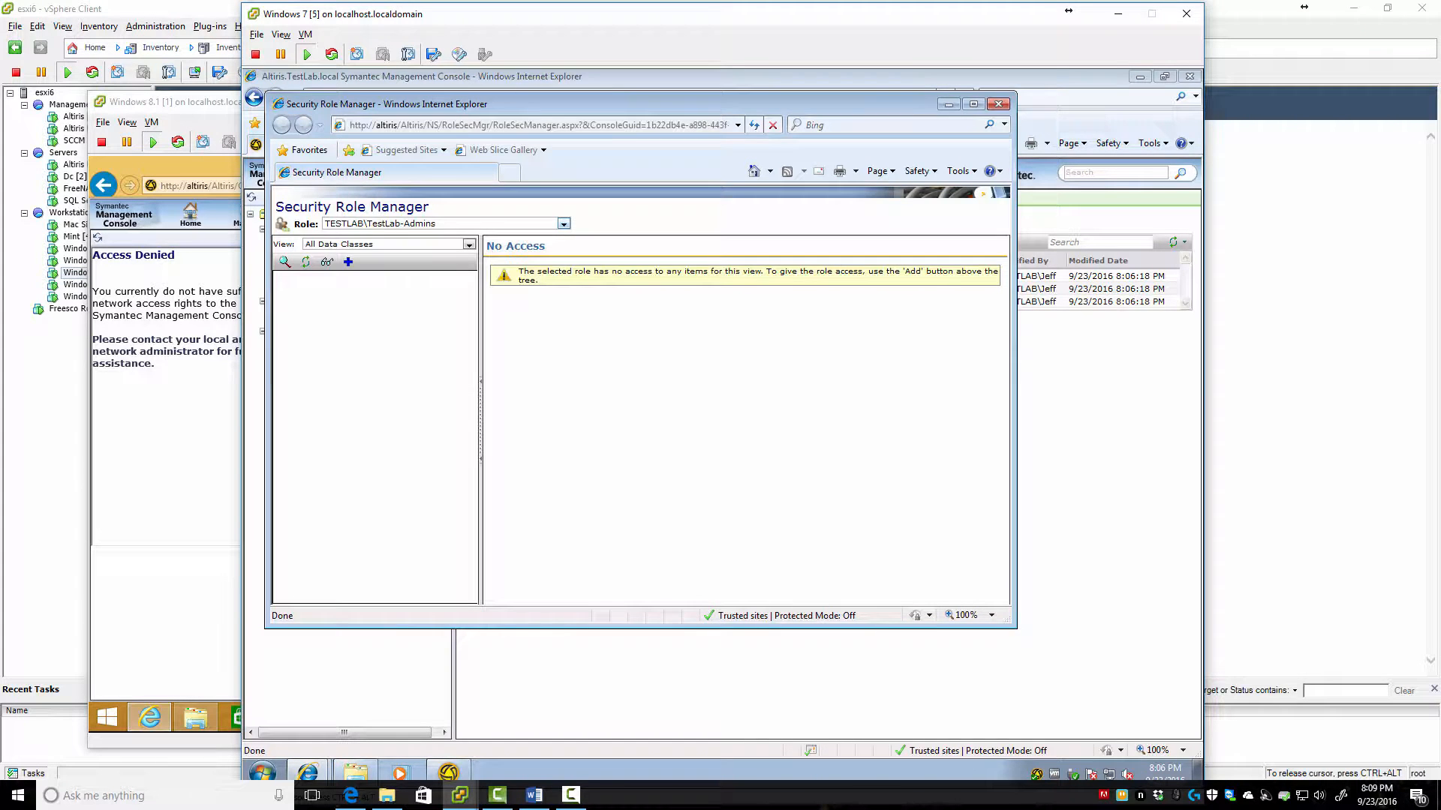
left_click(563, 223)
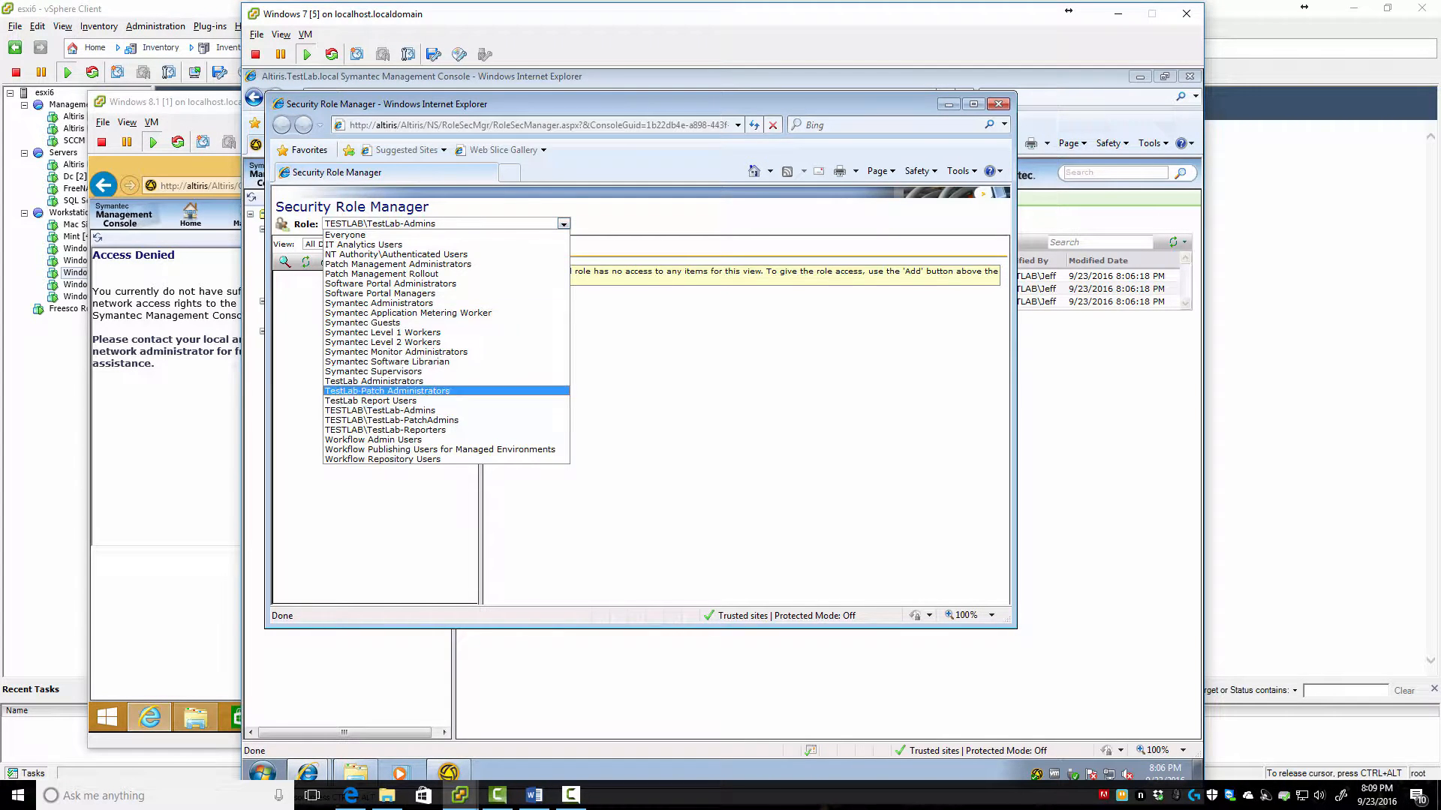
left_click(439, 429)
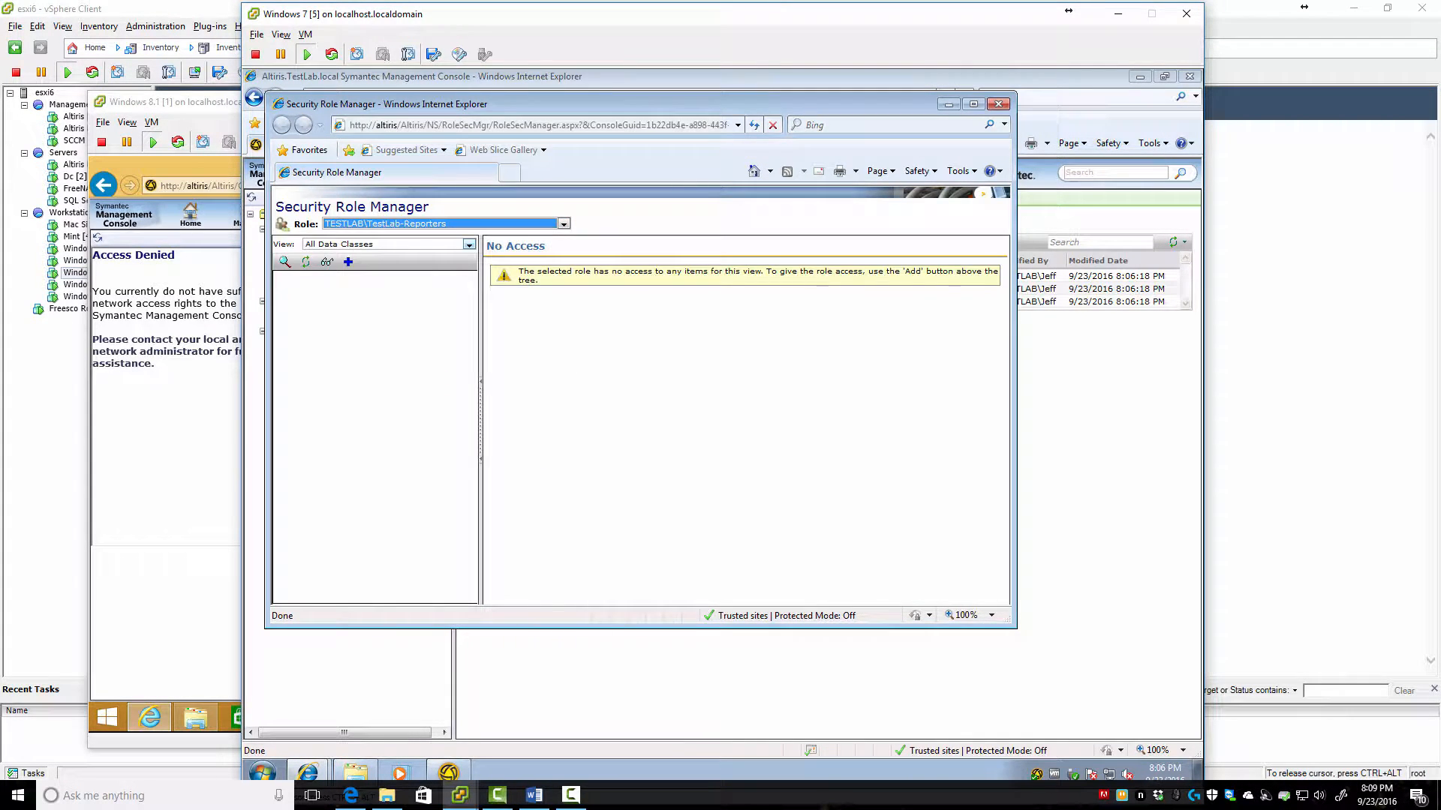
Review the role's access under Views, Web Parts, All Items and All Data Classes
left_click(468, 244)
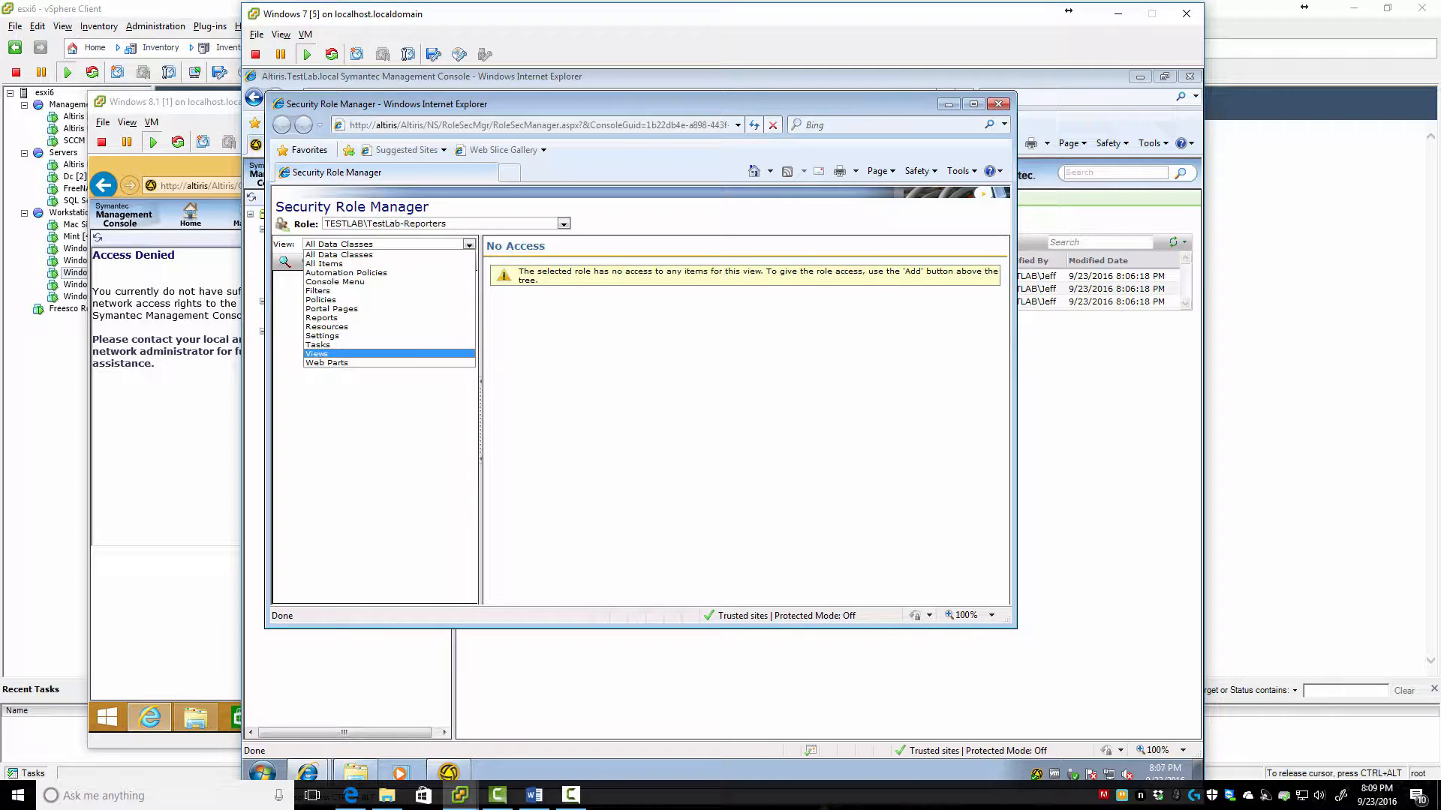
left_click(316, 353)
left_click(468, 245)
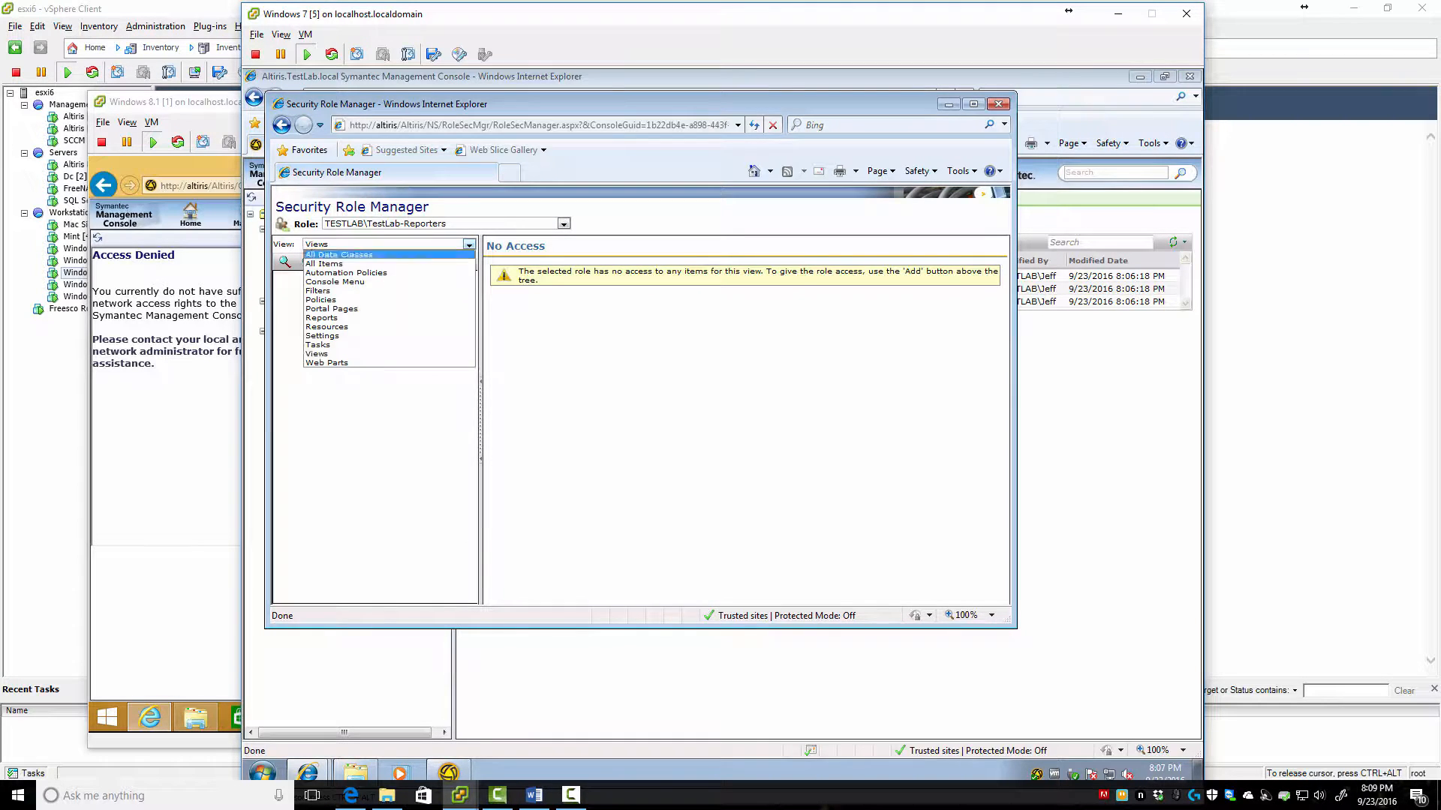
left_click(323, 365)
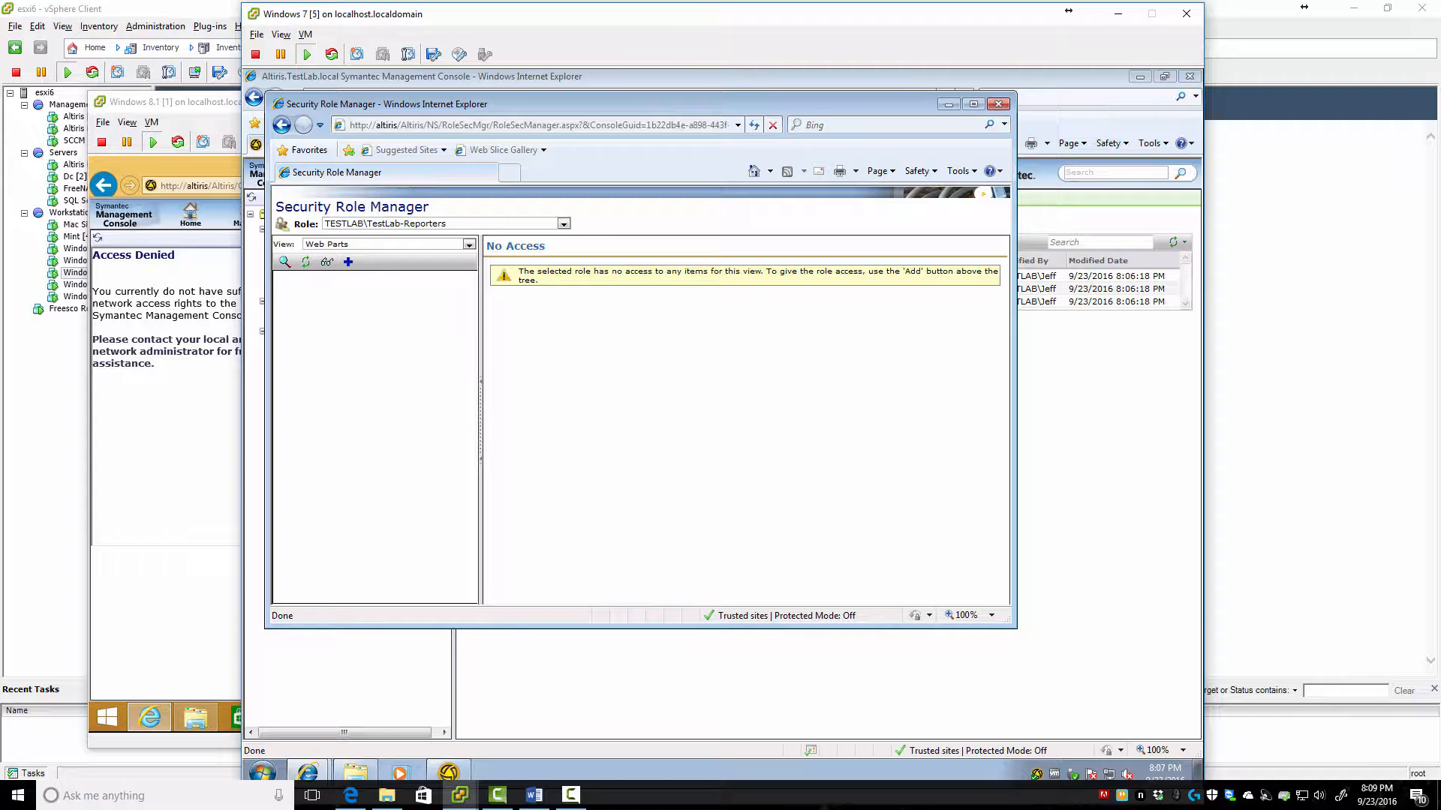
key("F10")
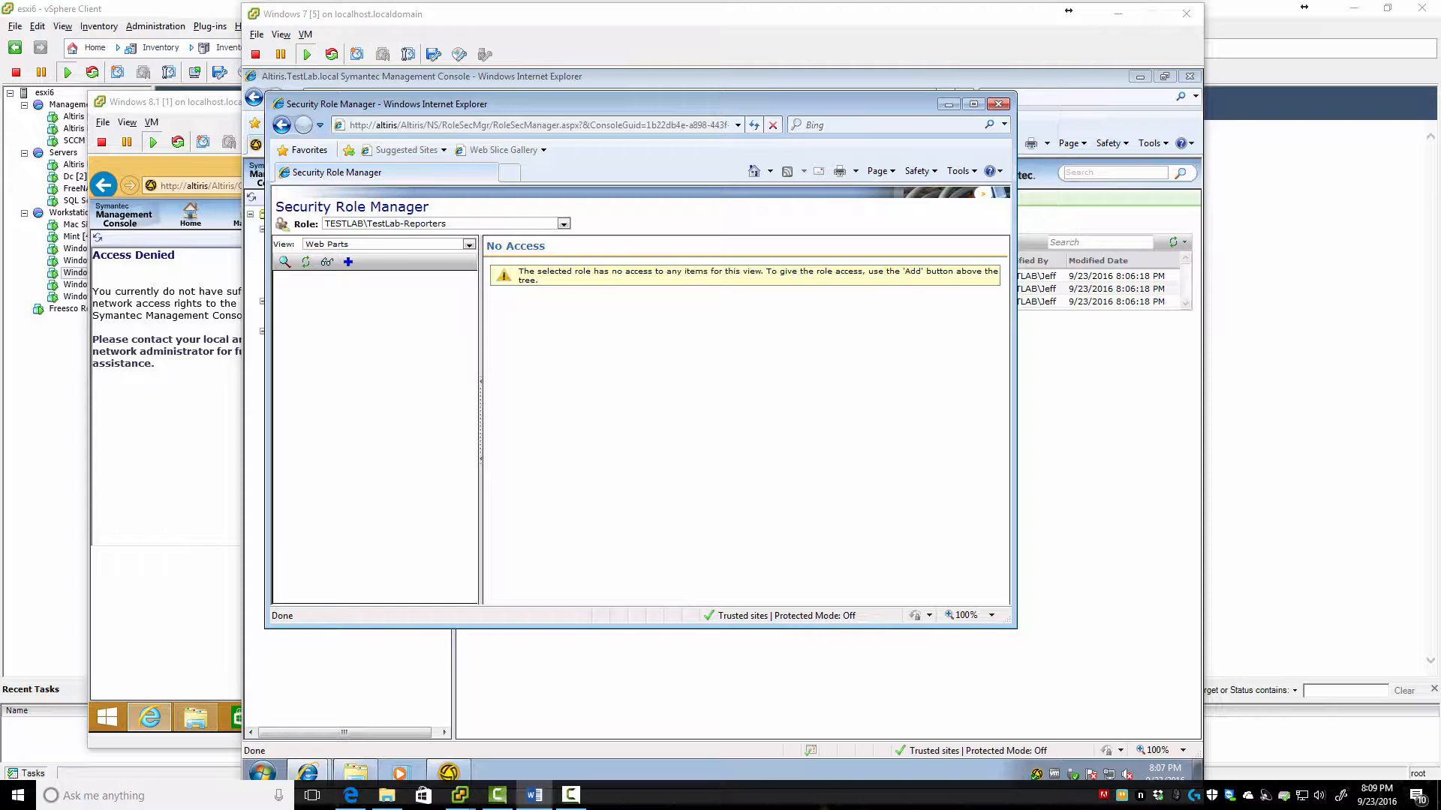
left_click(387, 244)
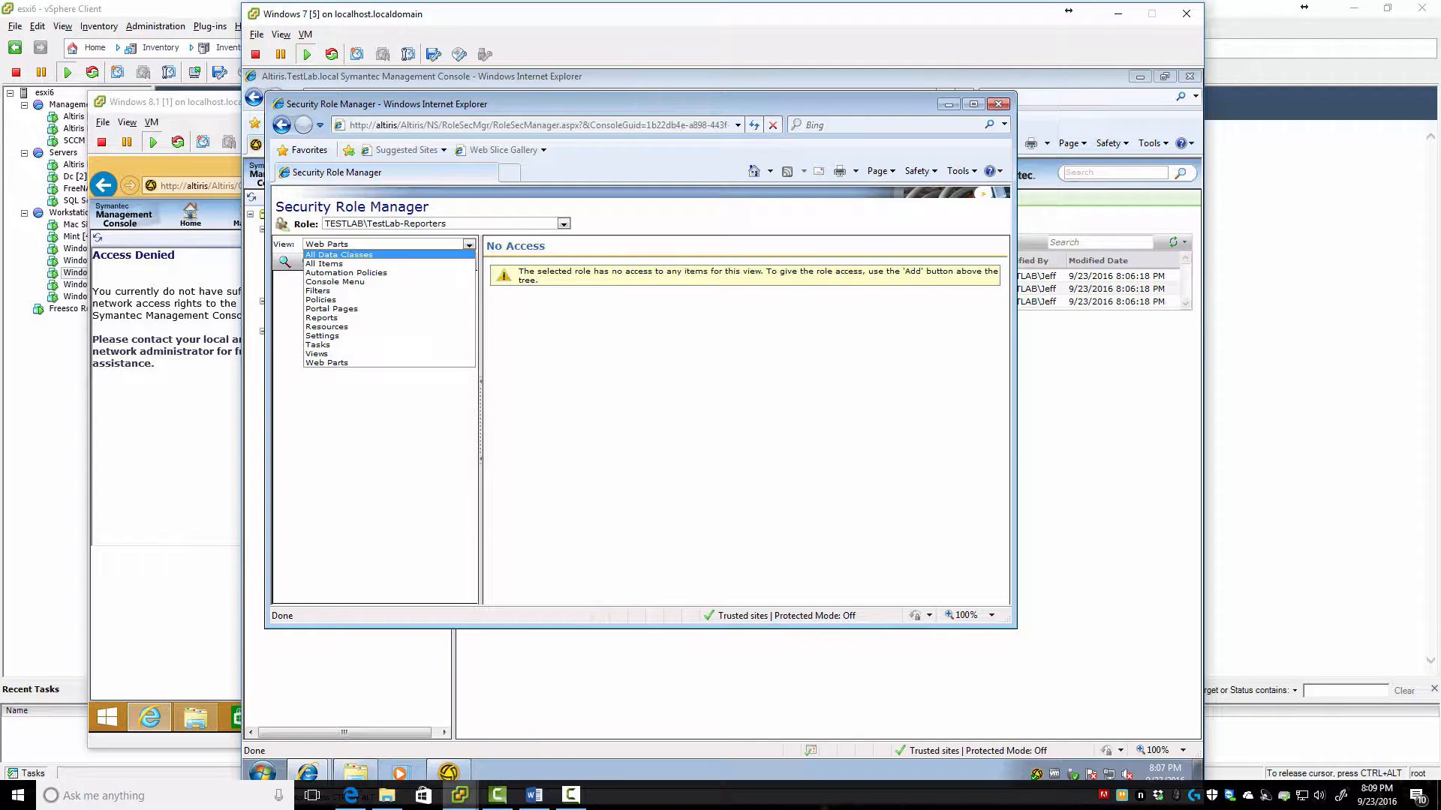
left_click(324, 263)
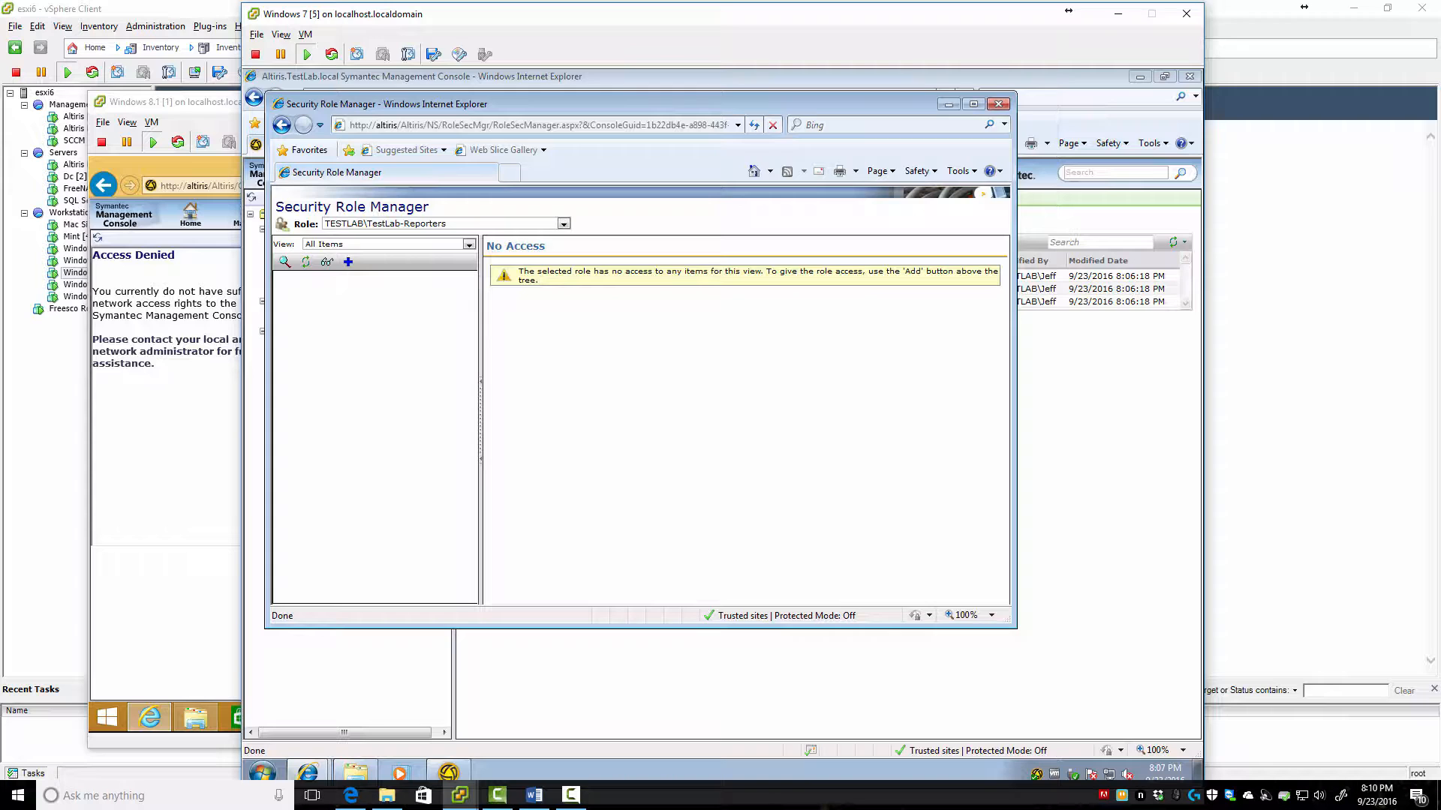
left_click(468, 243)
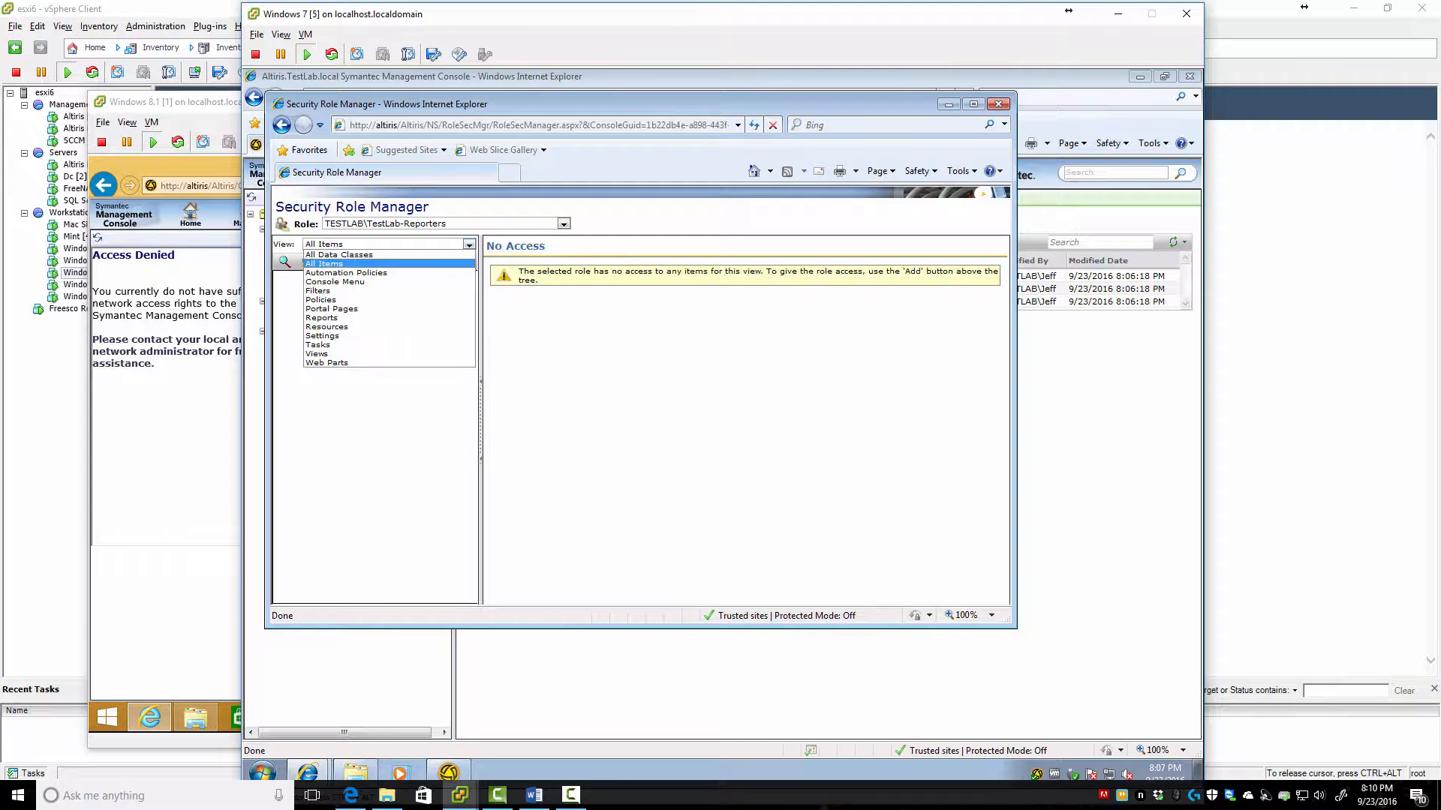
left_click(338, 254)
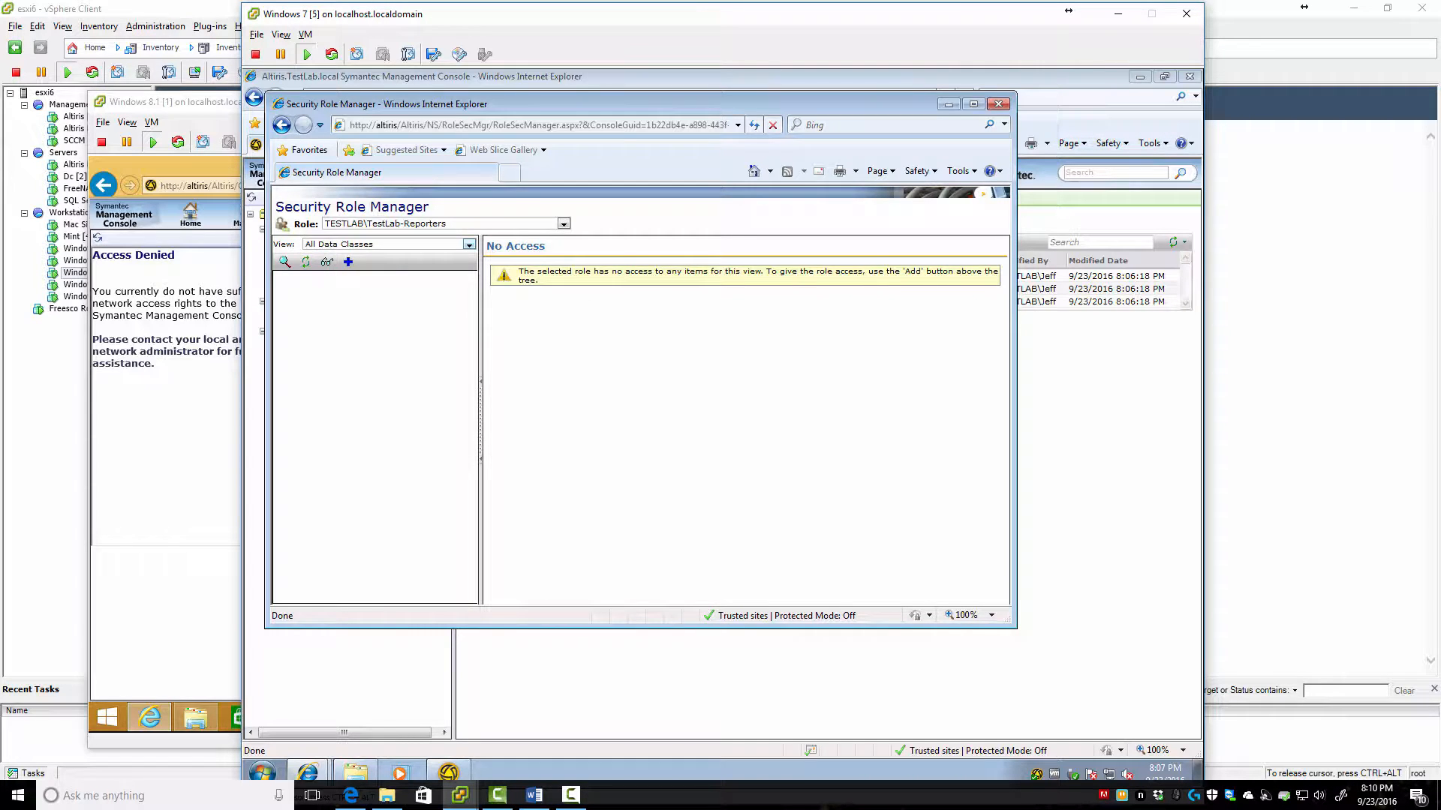
Set the permission view to All Items and start adding permissions for the role
left_click(533, 795)
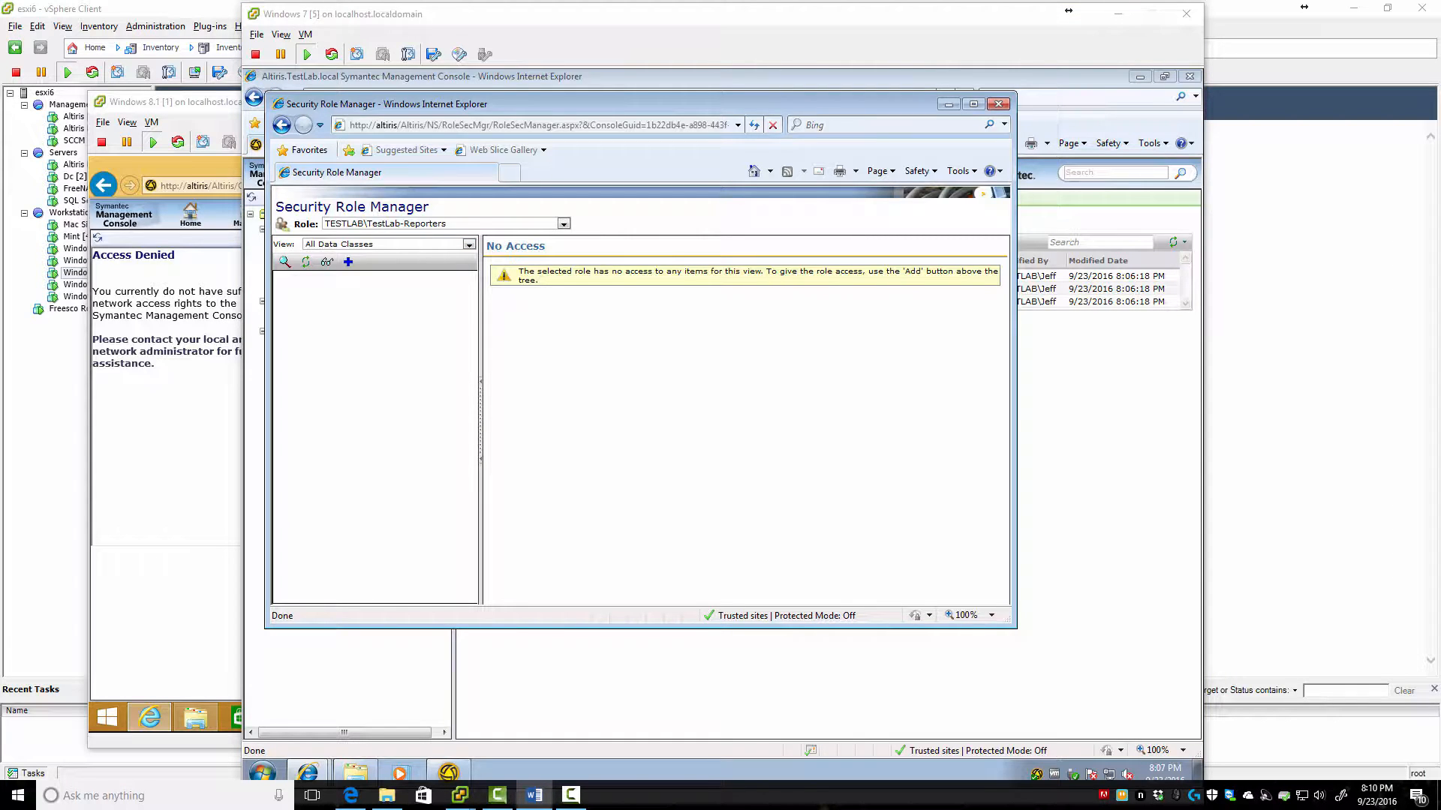
left_click(460, 795)
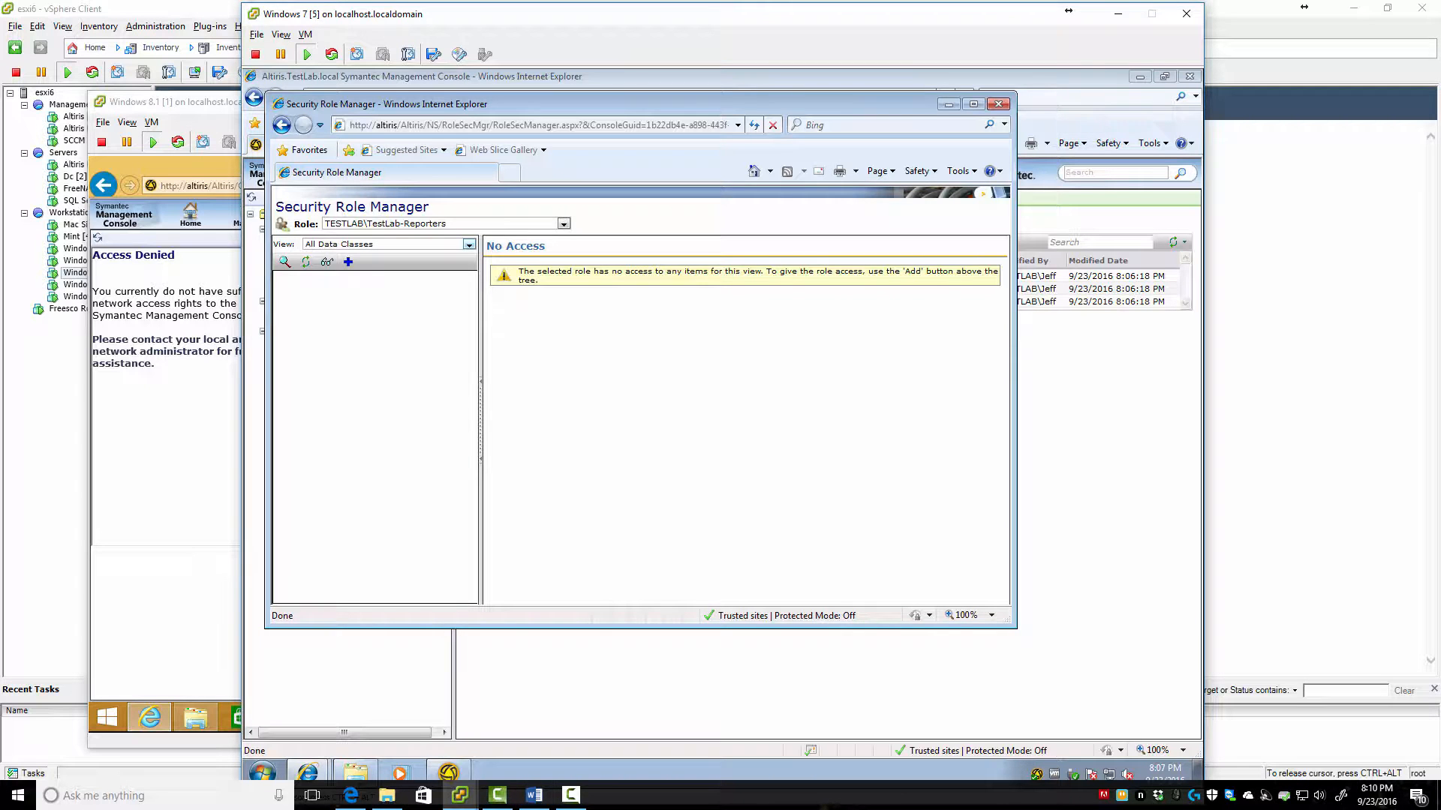
left_click(469, 243)
left_click(338, 264)
left_click(347, 261)
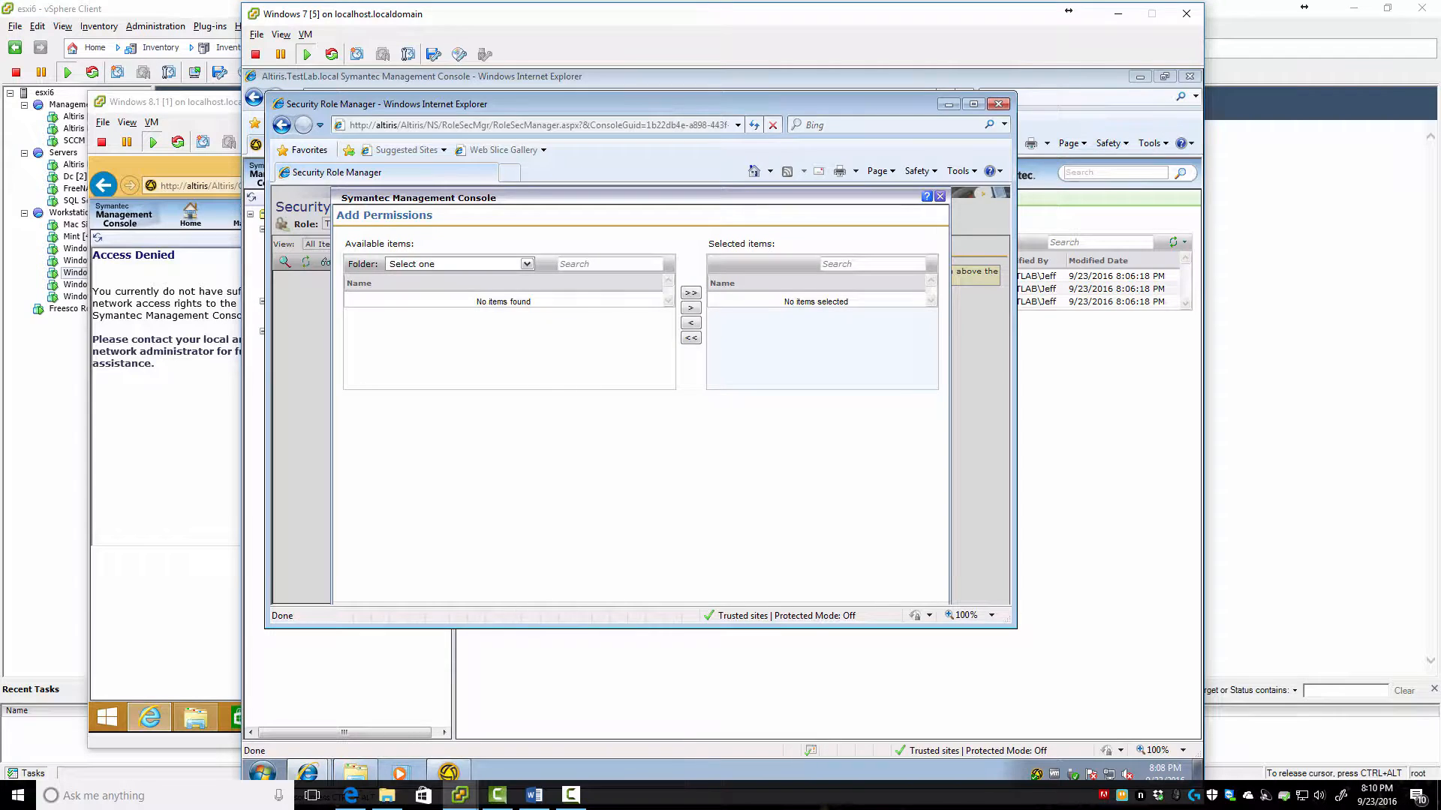
Add all 26 items from Settings > Notification Server > Resource and Data Class Settings > Data Classes
left_click(527, 264)
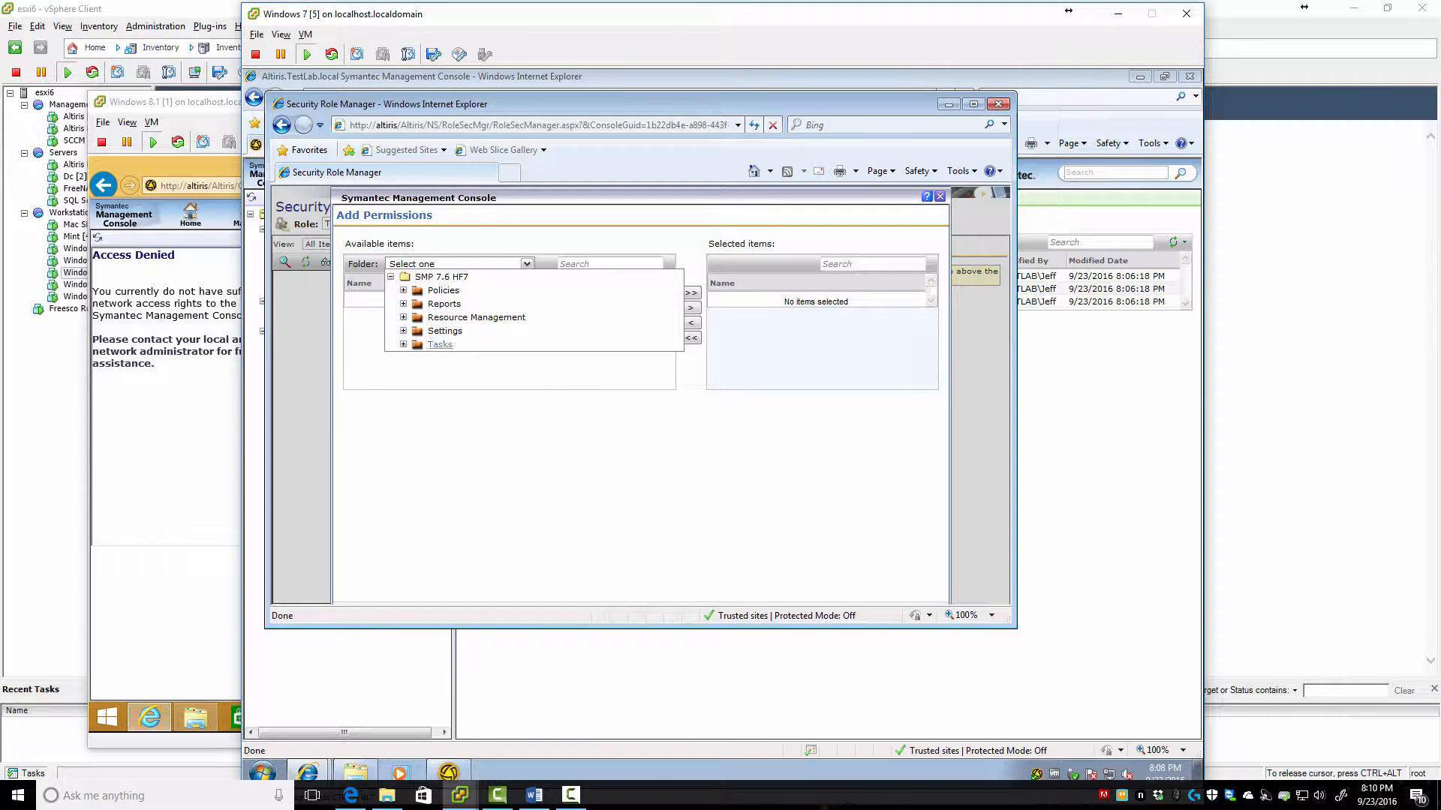
left_click(403, 331)
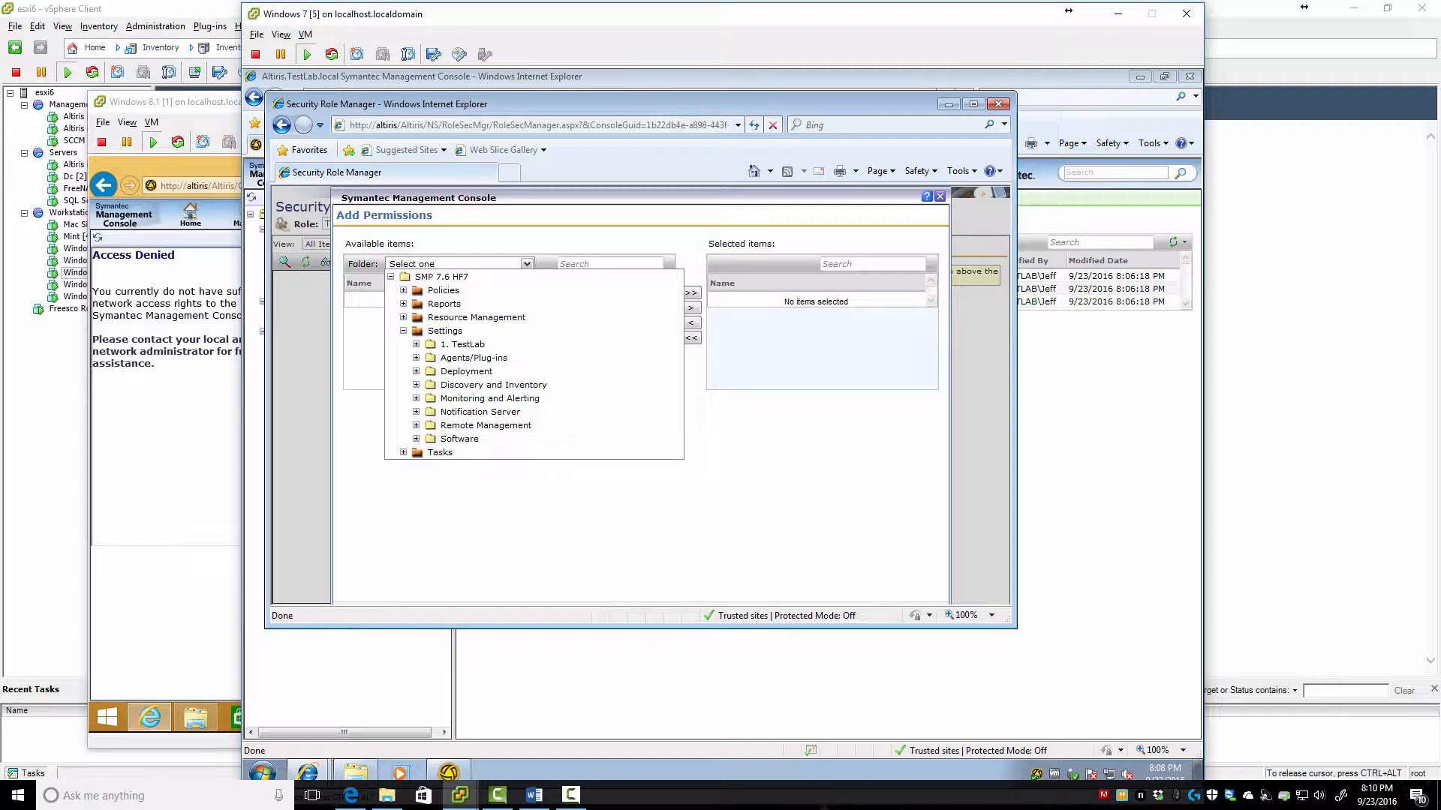
left_click(415, 411)
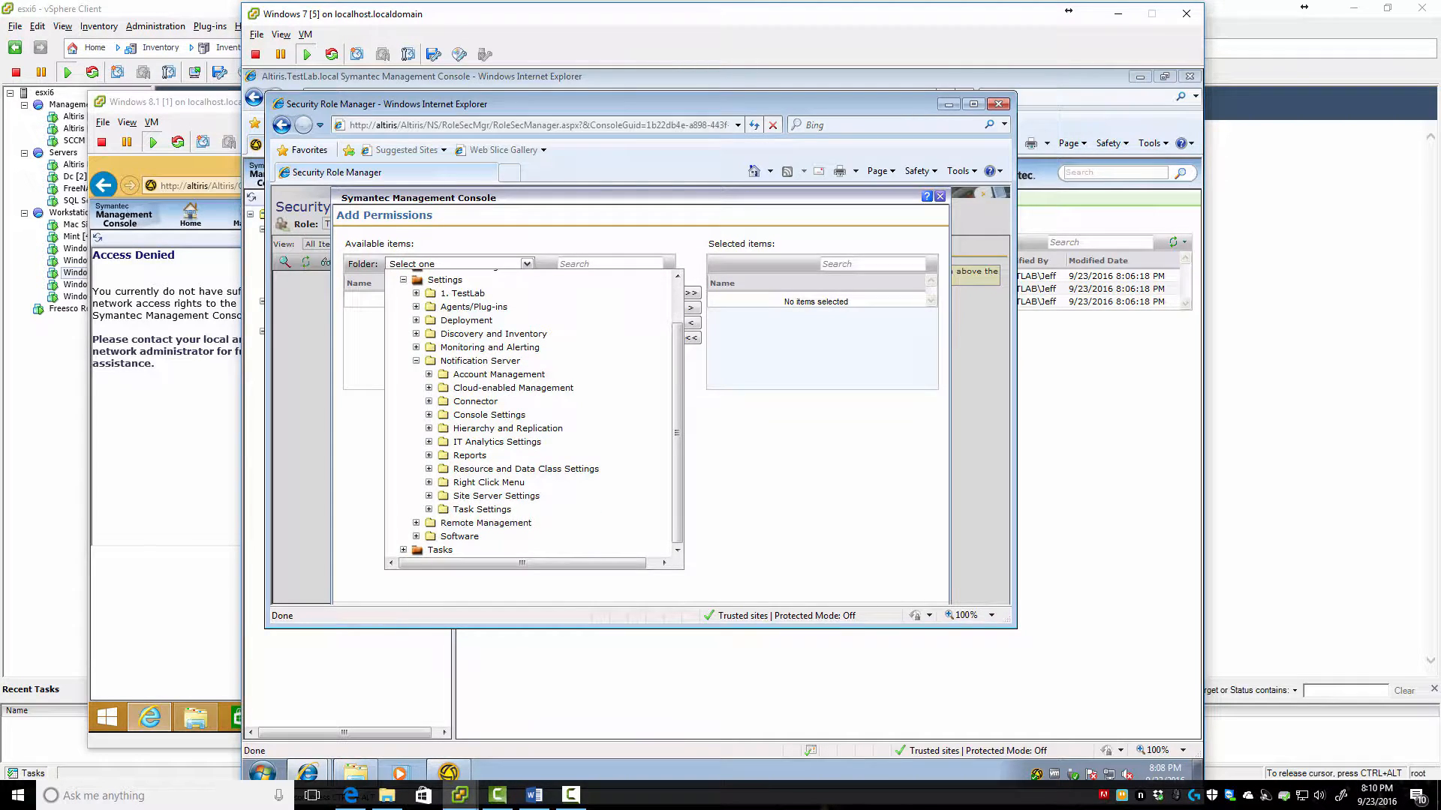
left_click(428, 468)
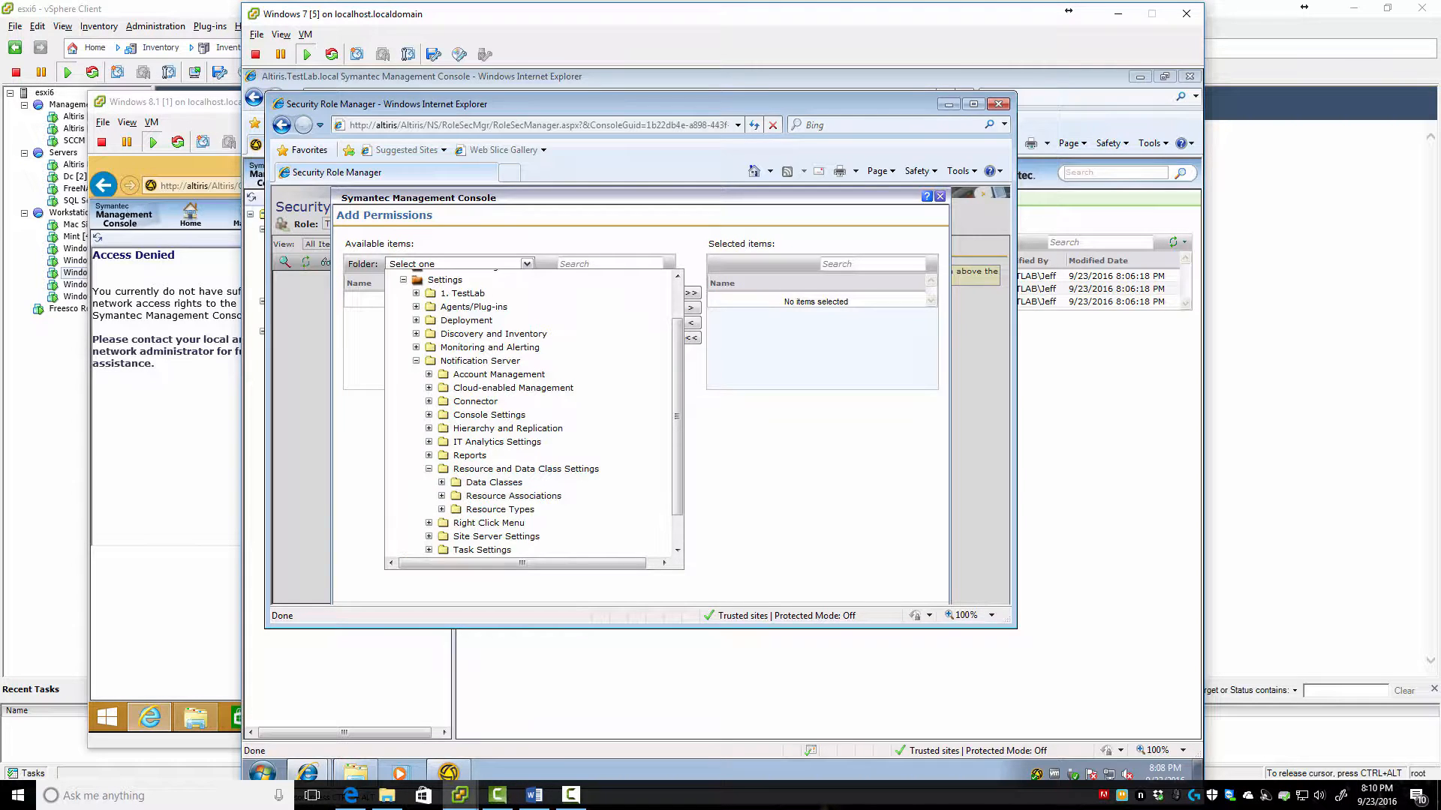
left_click(492, 483)
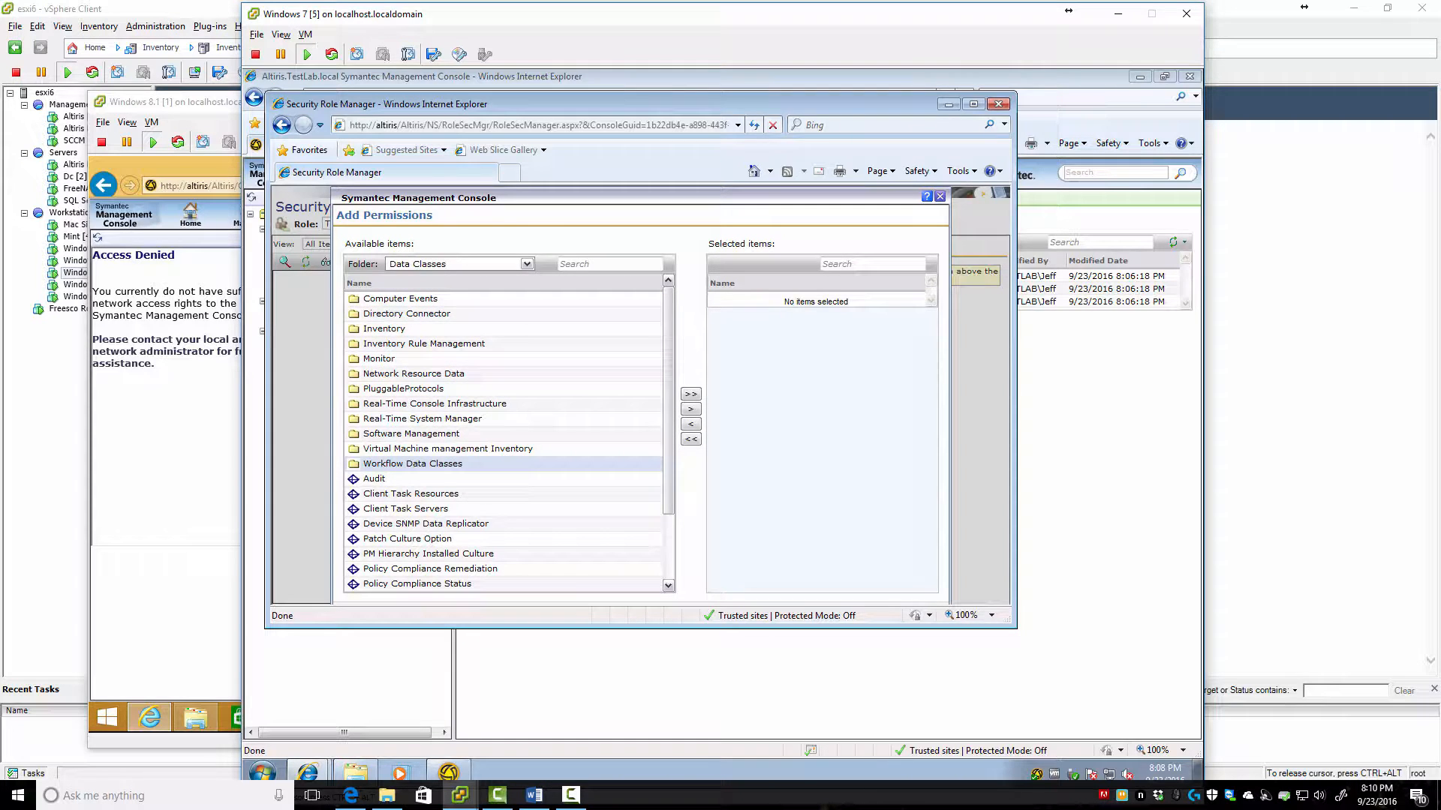
left_click(690, 394)
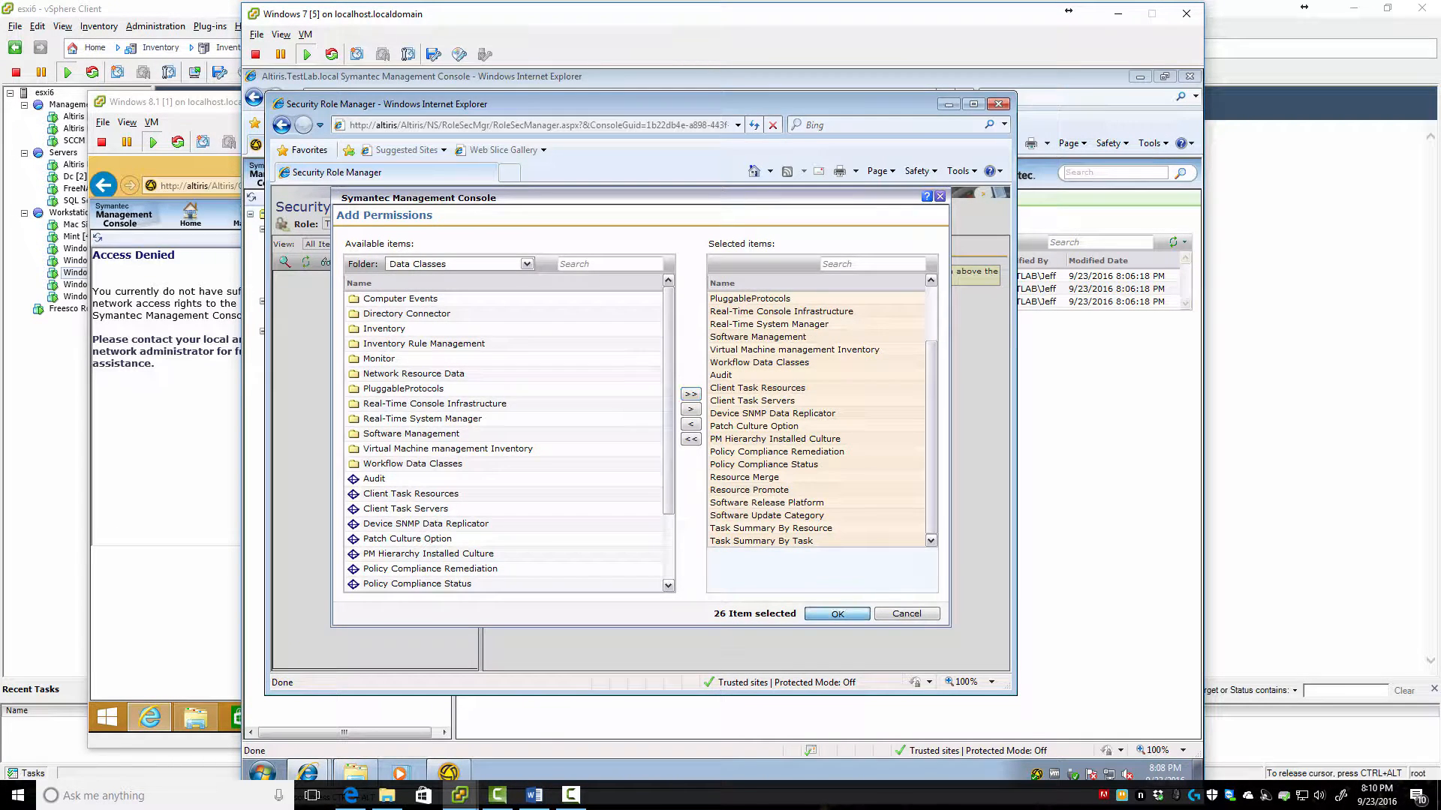
left_click(836, 613)
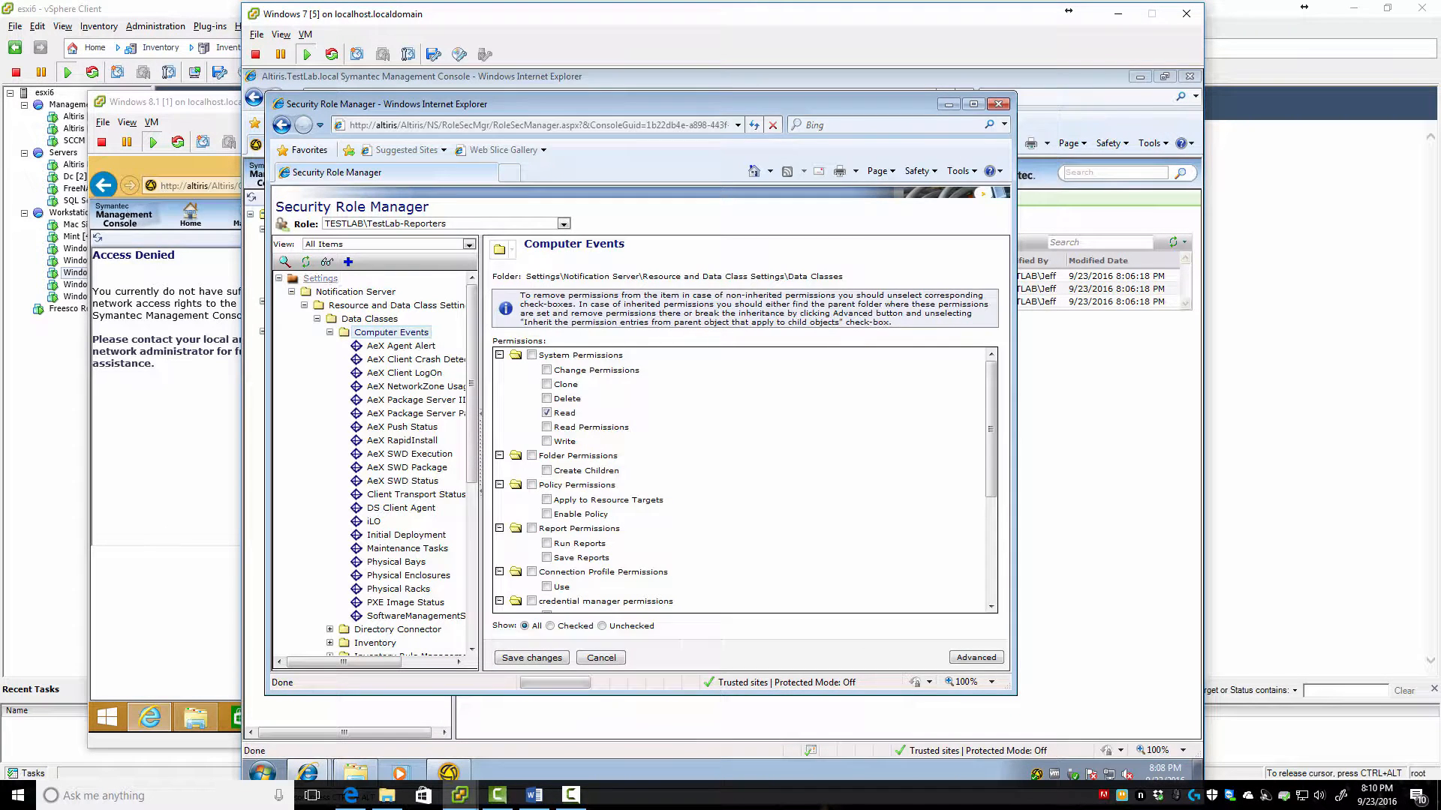
Check Computer Events permissions under Settings > Notification Server > Data Classes, then save the role's changes
left_click(320, 279)
left_click(355, 291)
left_click(368, 319)
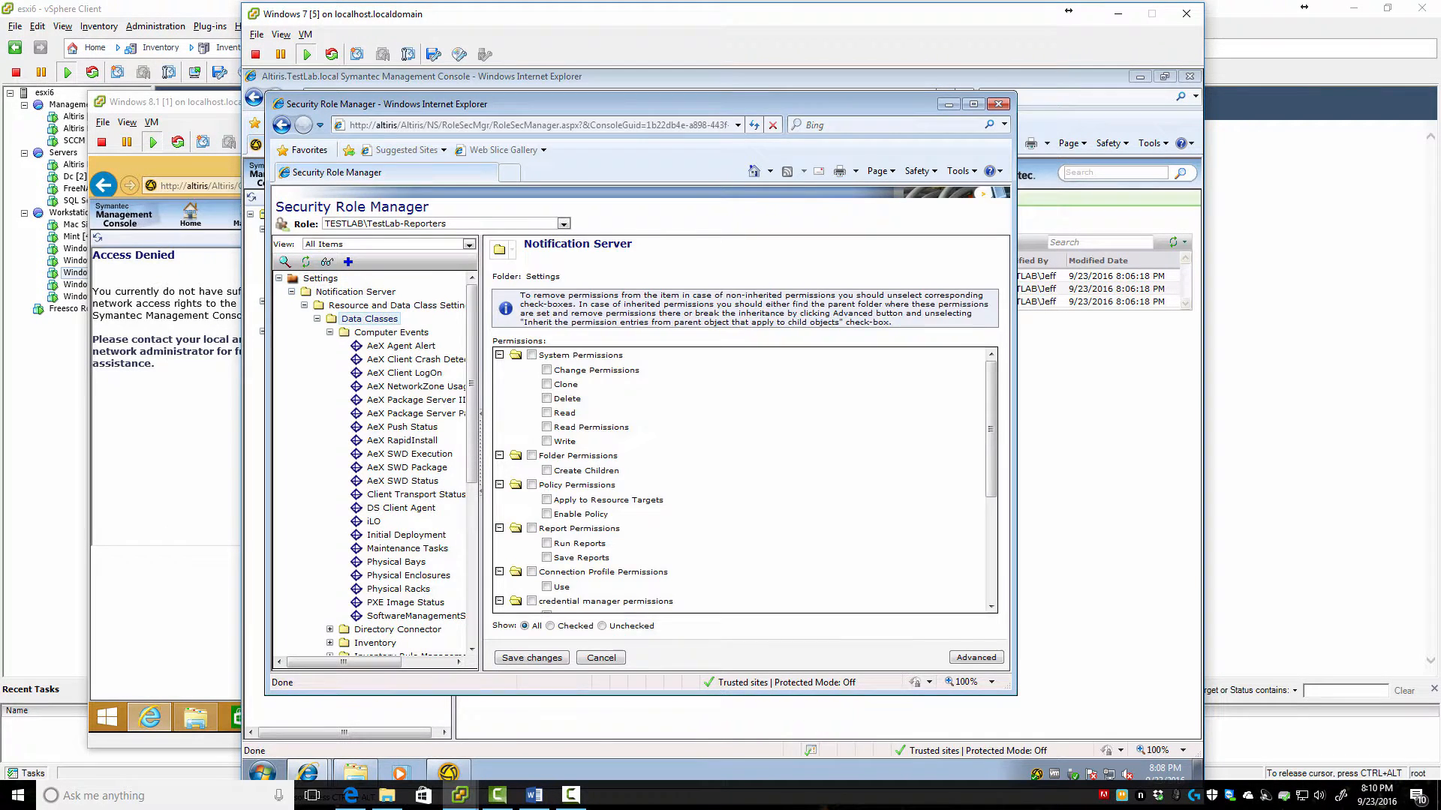
left_click(391, 332)
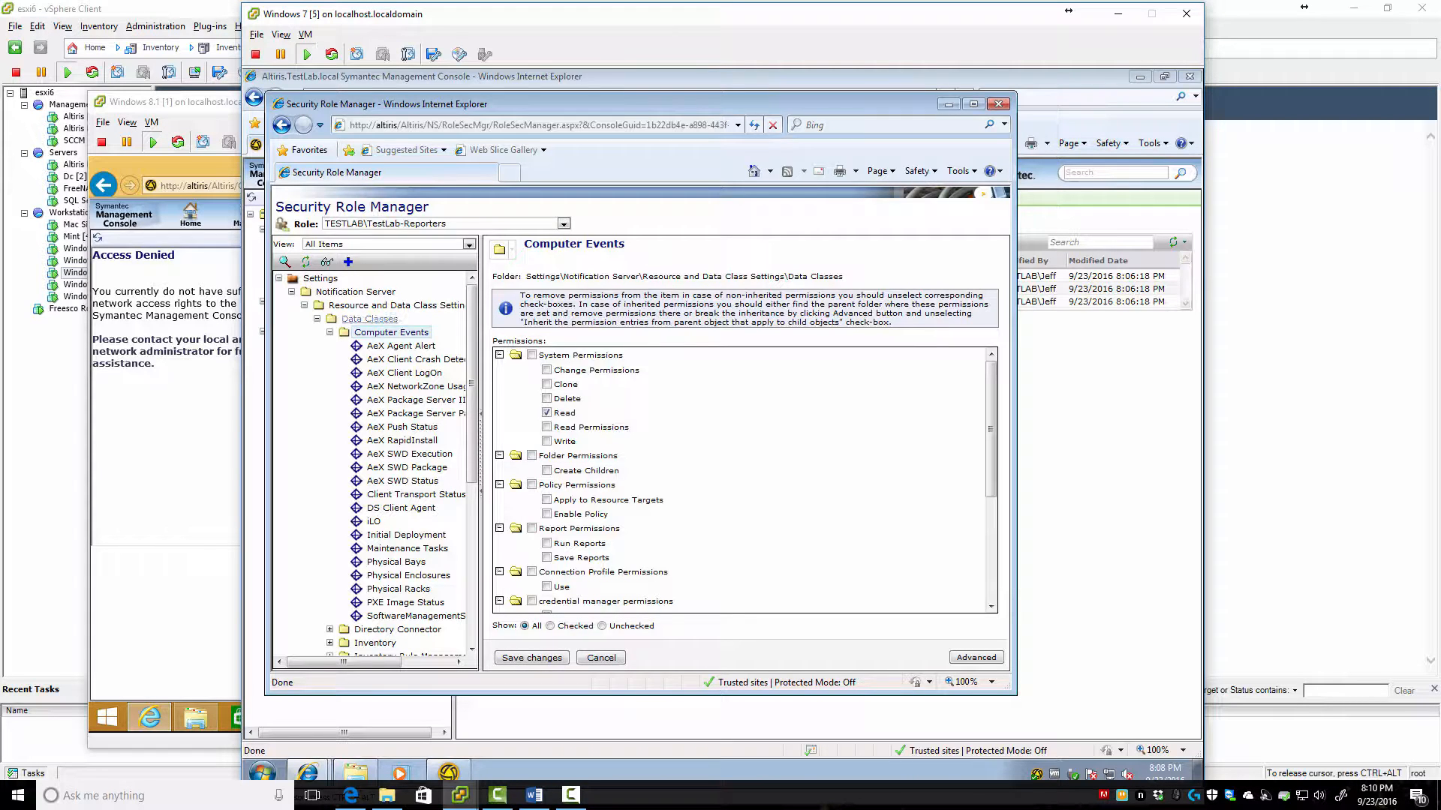
left_click(354, 292)
left_click(320, 278)
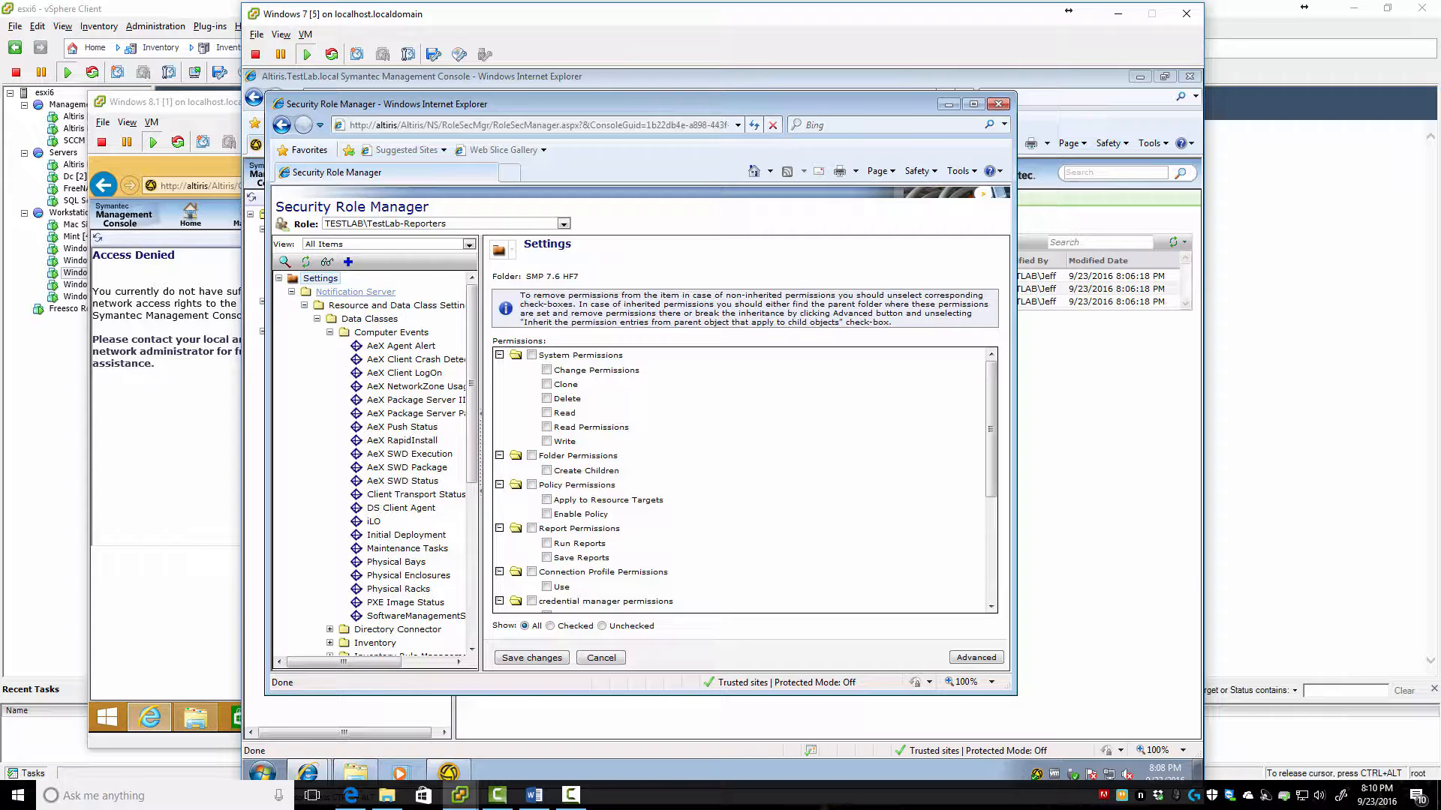
left_click(369, 319)
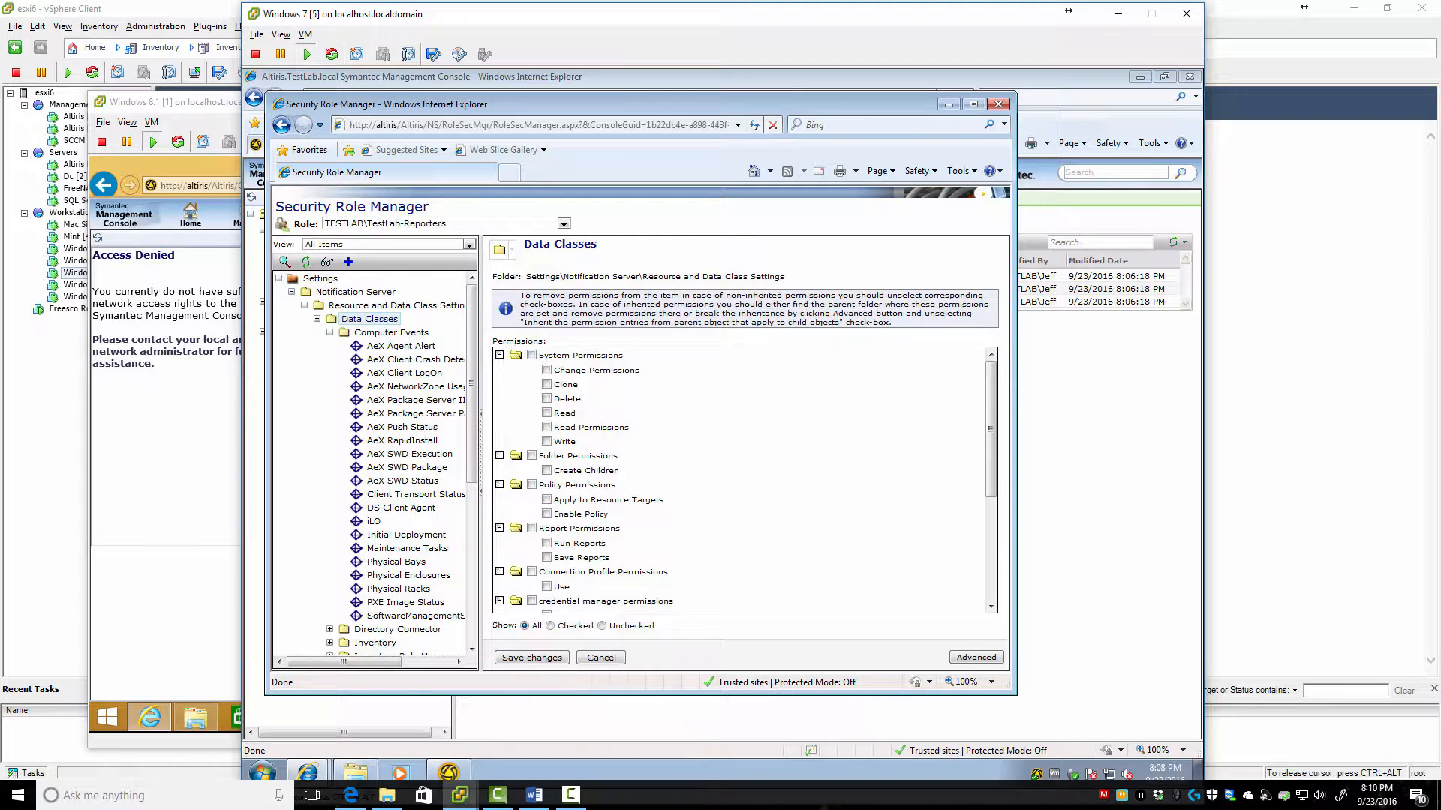
scroll(743, 481, "down", 5)
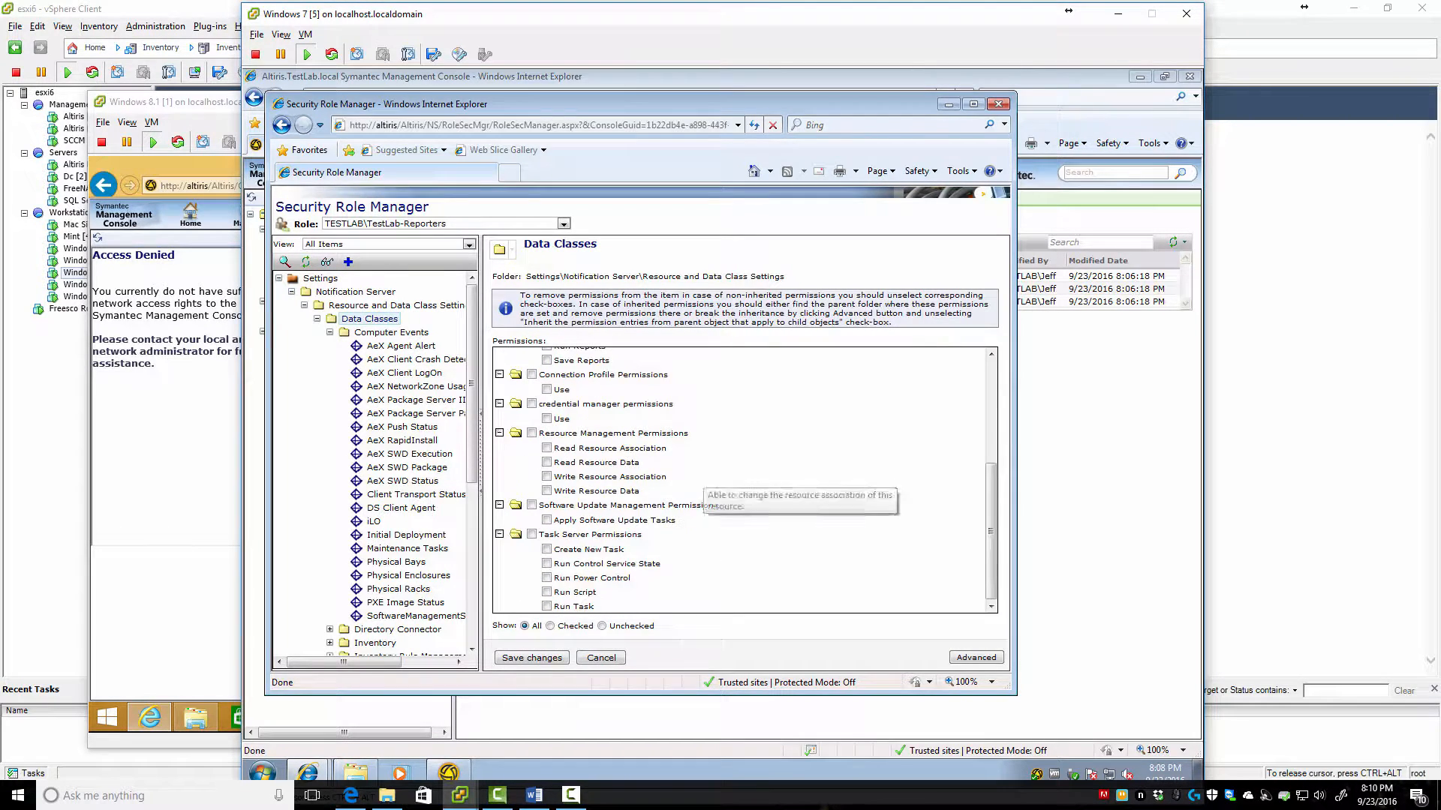
left_click(532, 657)
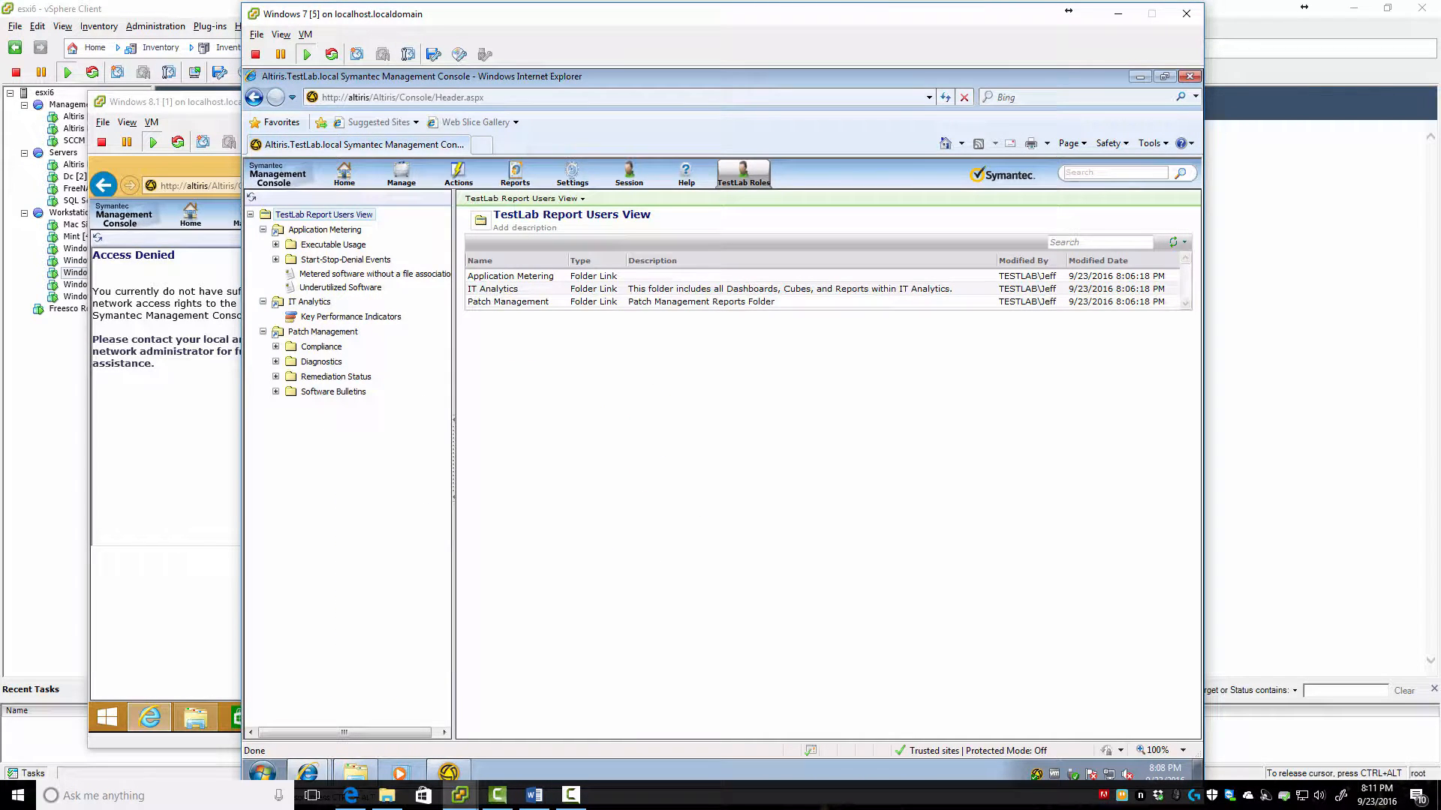
Reload the admin console, open TestLab Report Users View and expand IT Analytics
key("F5")
key("Return")
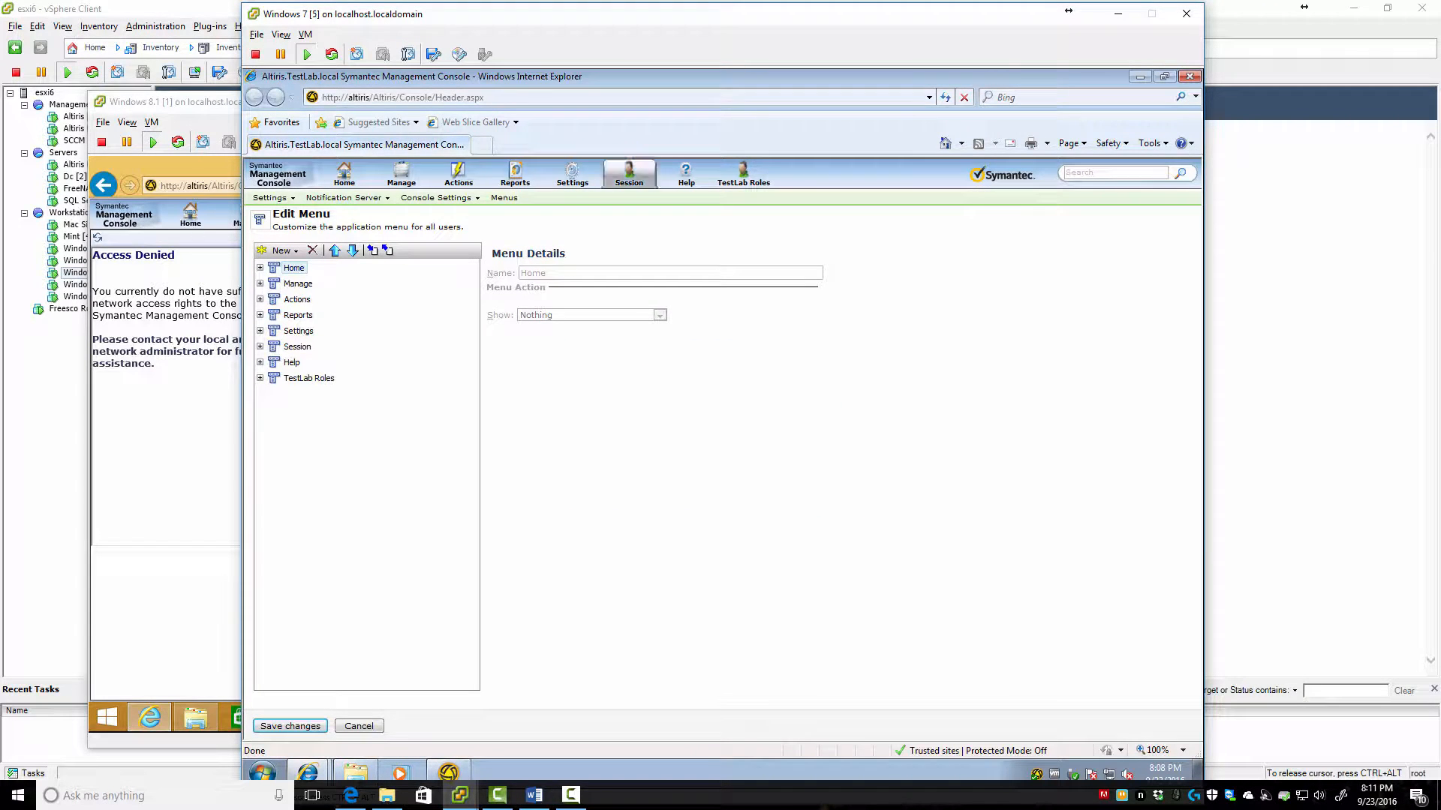
mouse_move(743, 176)
left_click(784, 199)
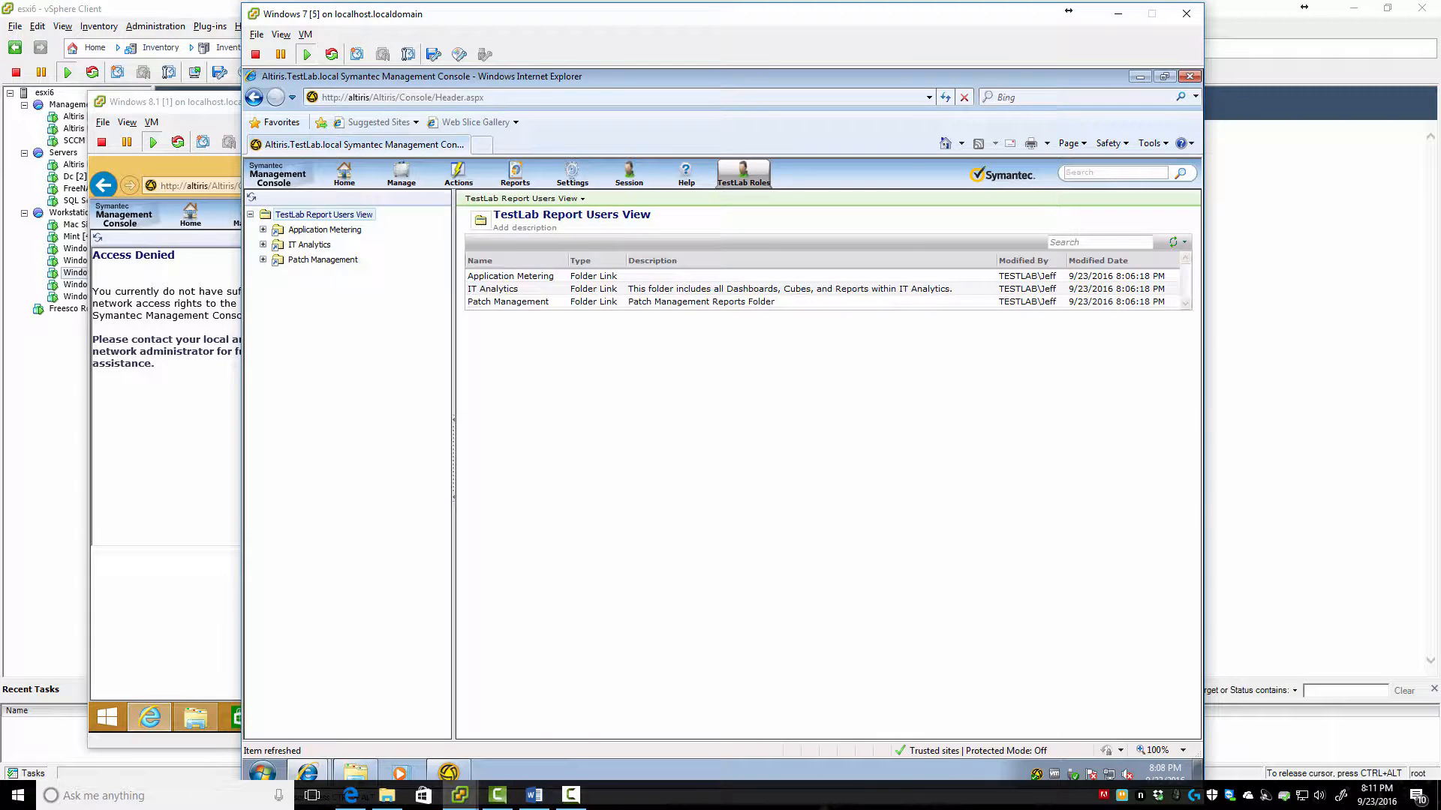
left_click(263, 244)
Reload the Windows 8.1 console, open TestLab Report Users, then return to the Windows 7 console
left_click(165, 101)
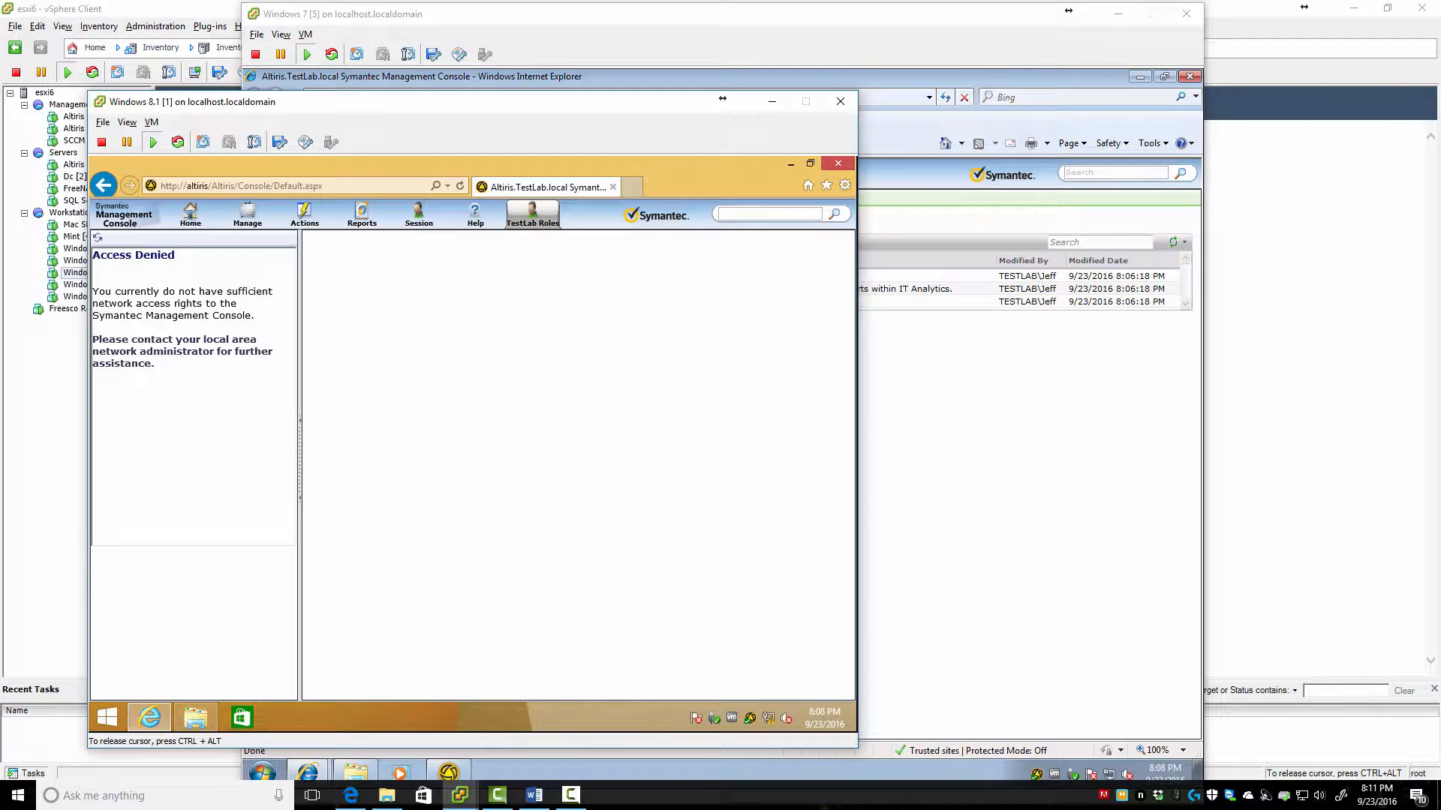
left_click(104, 185)
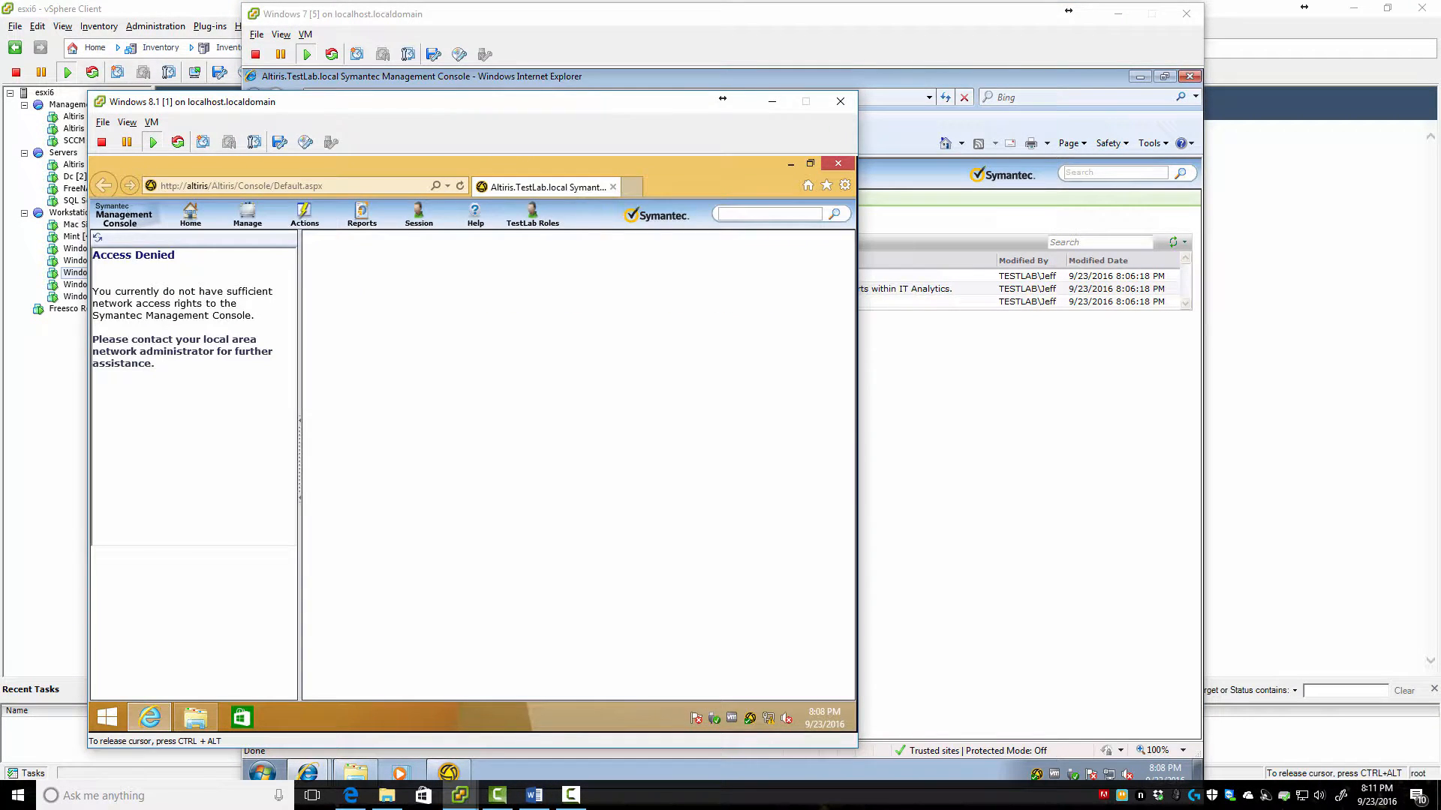
mouse_move(532, 214)
left_click(568, 239)
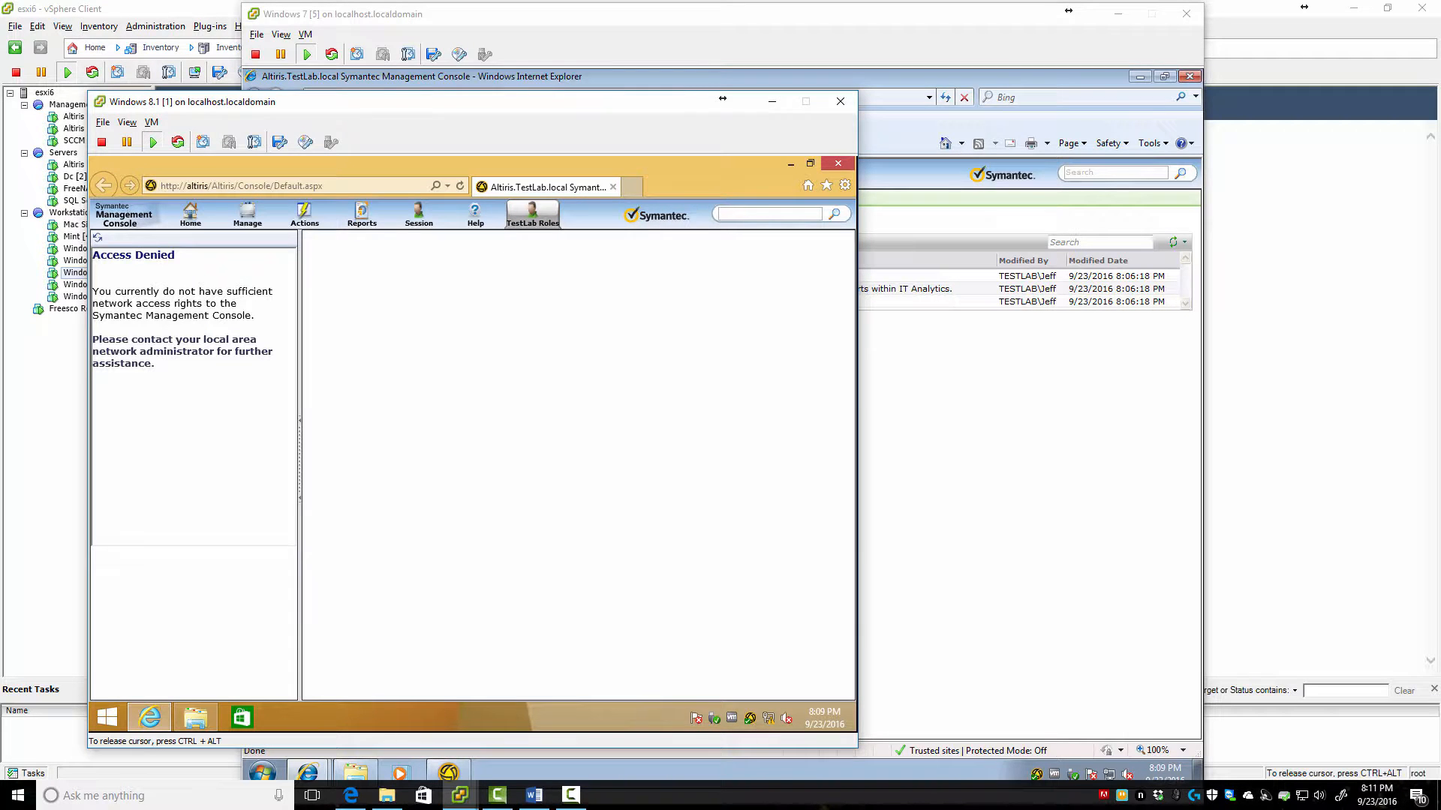
key("ctrl+alt")
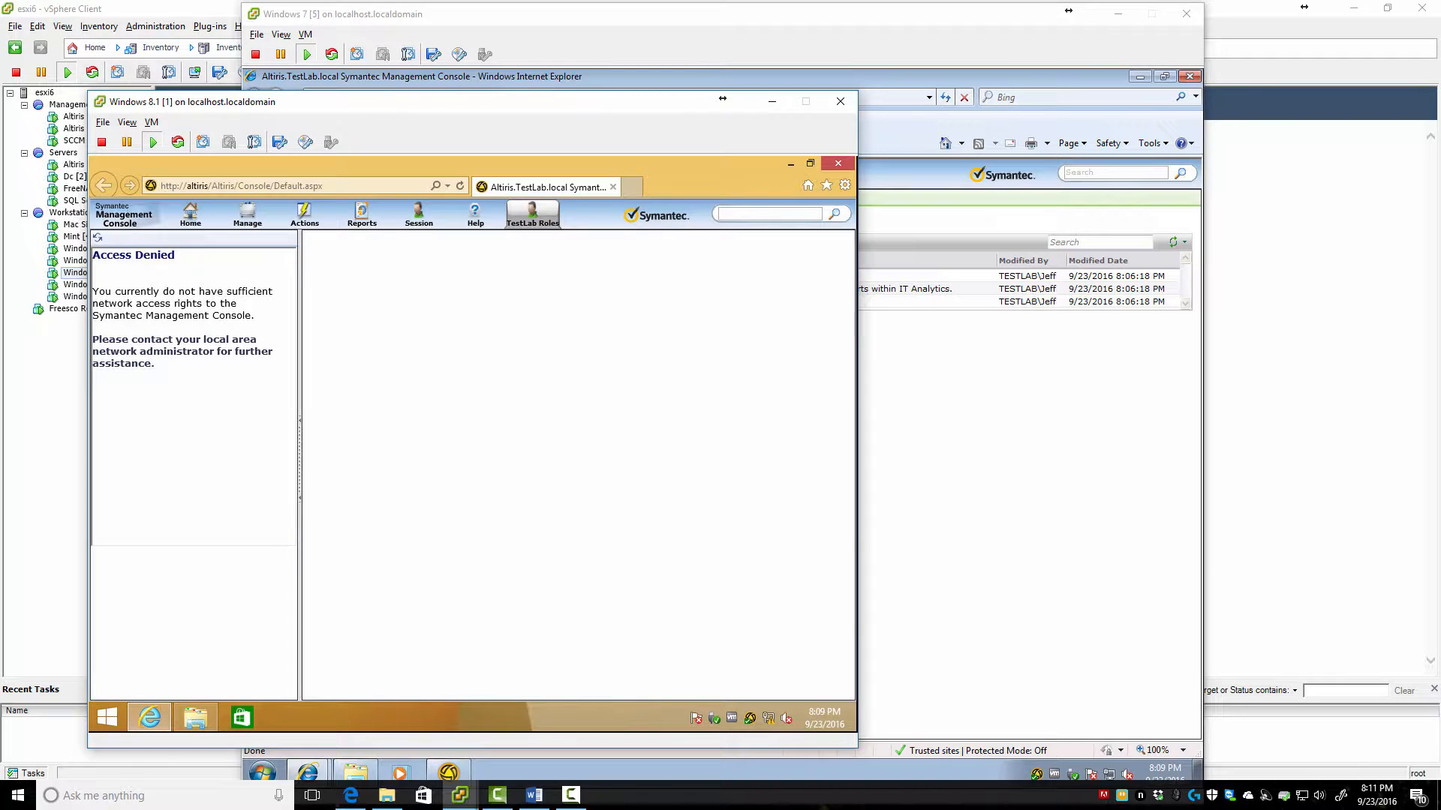
key("alt+Tab")
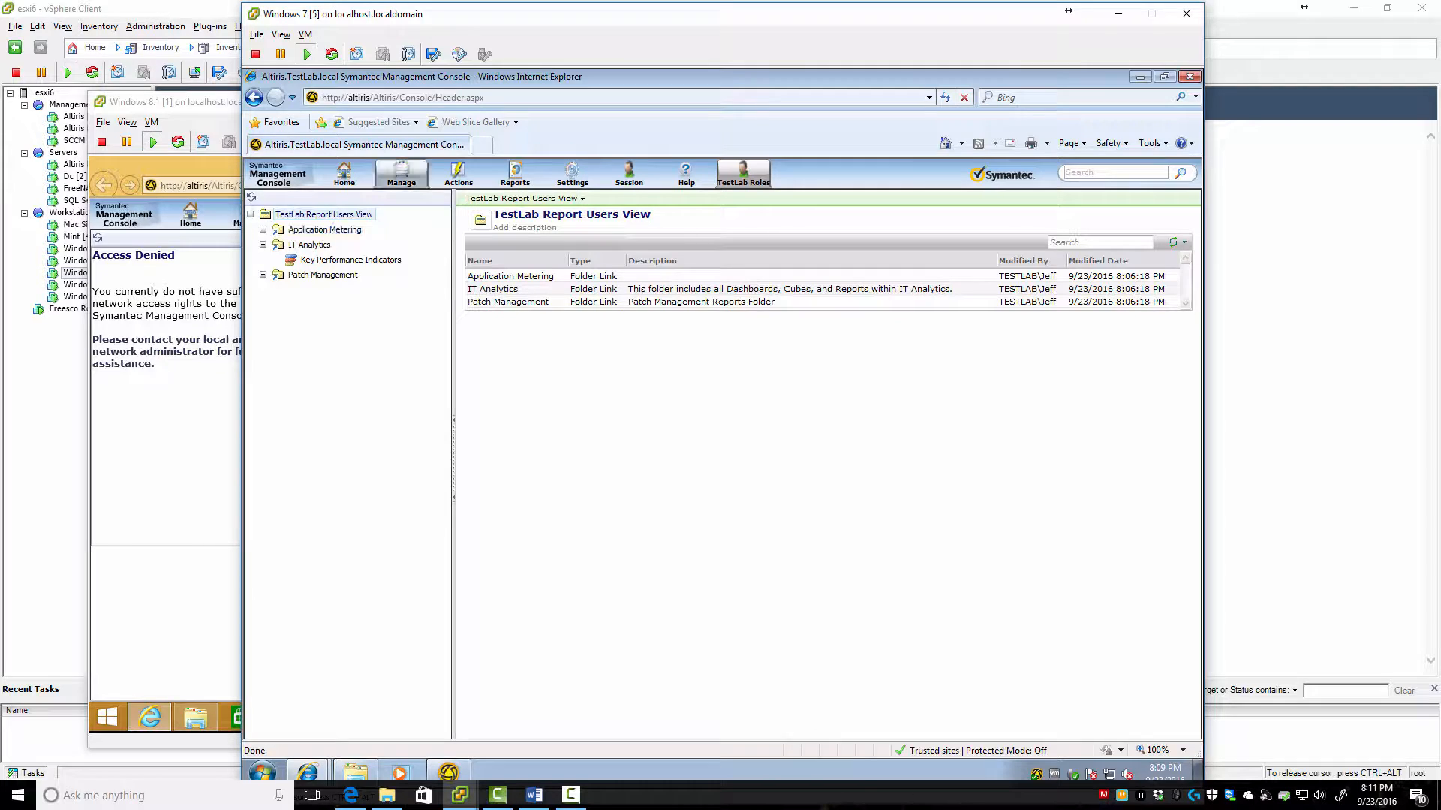
Inspect the Security tab in Properties of the TestLab Roles > TestLab Report Users menu item
mouse_move(572, 174)
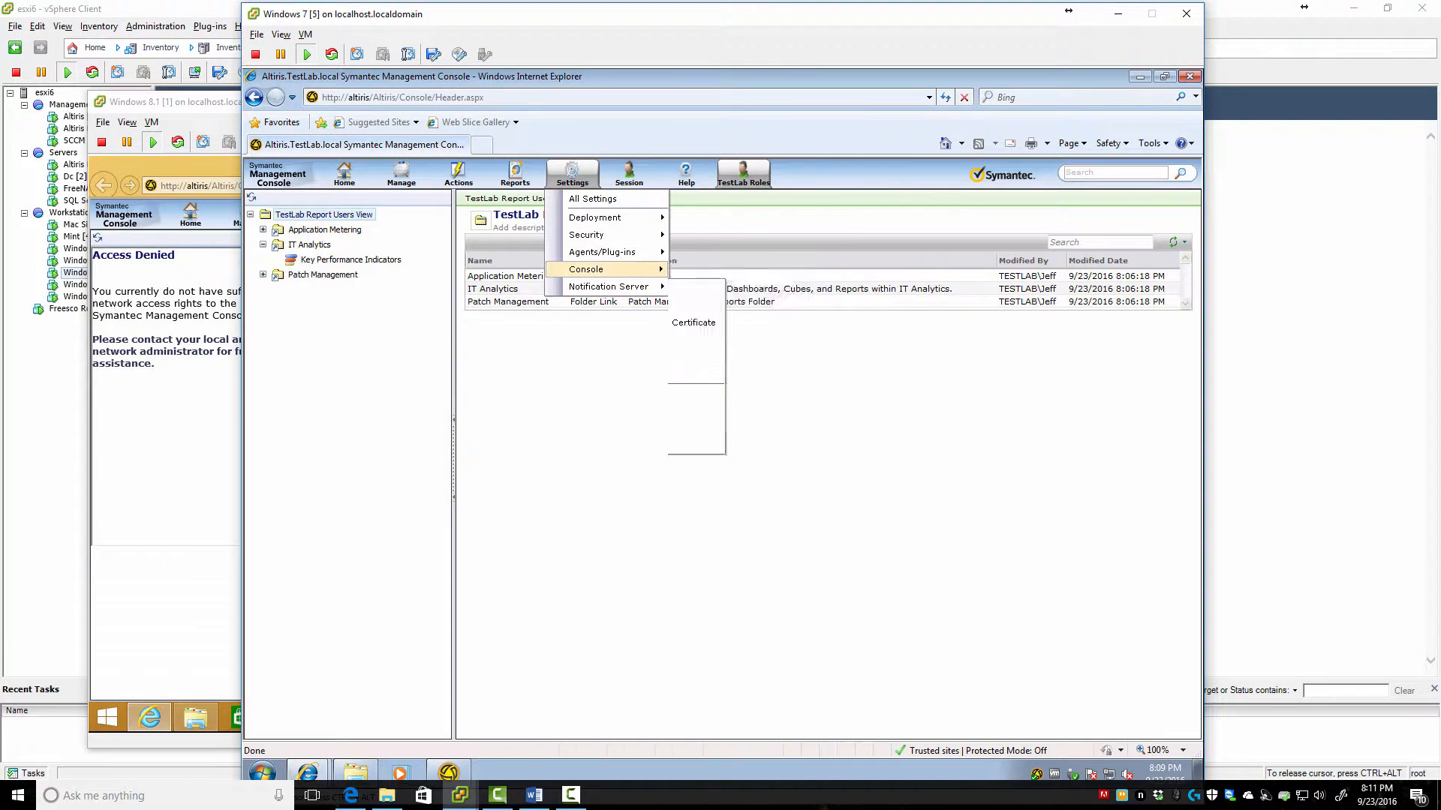
left_click(708, 270)
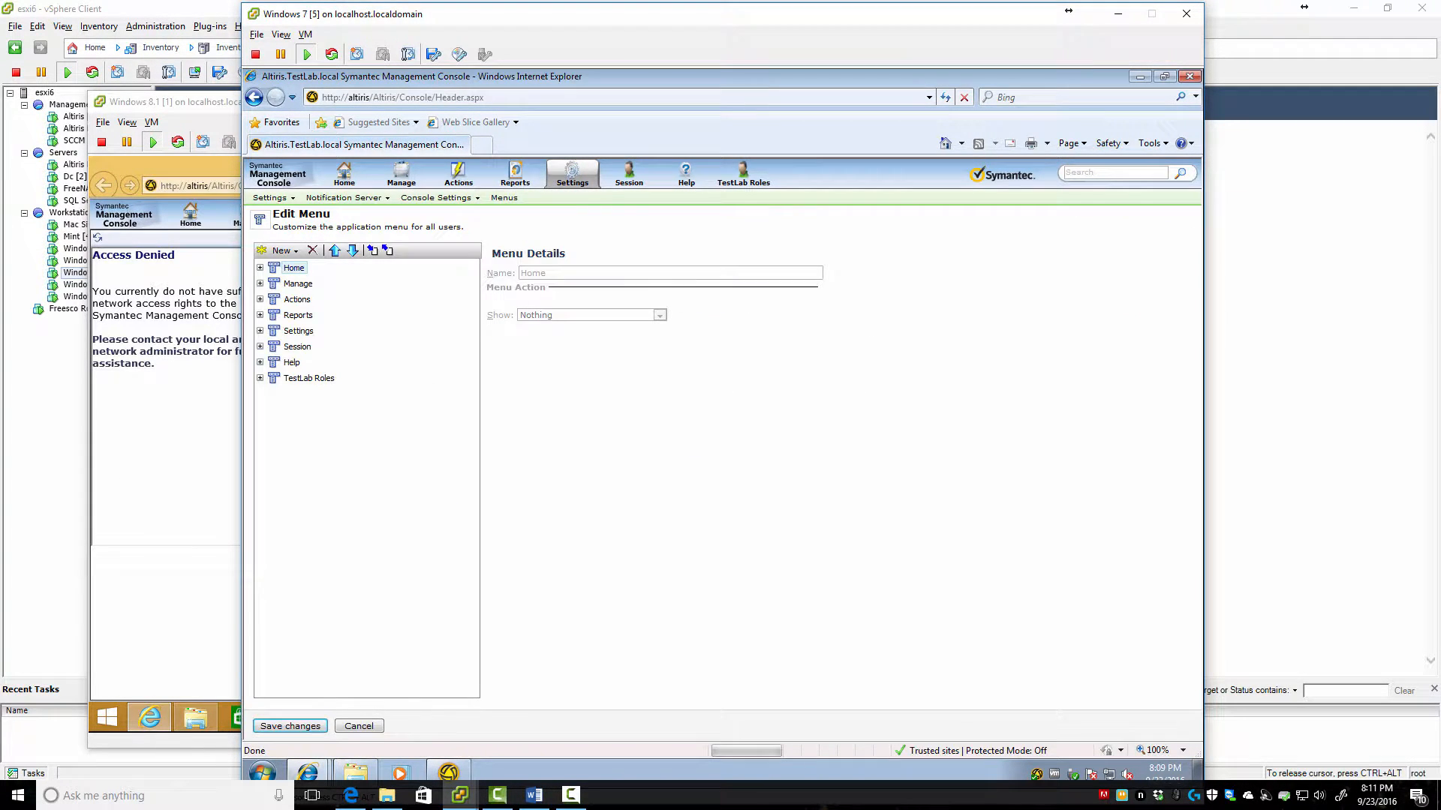
left_click(259, 379)
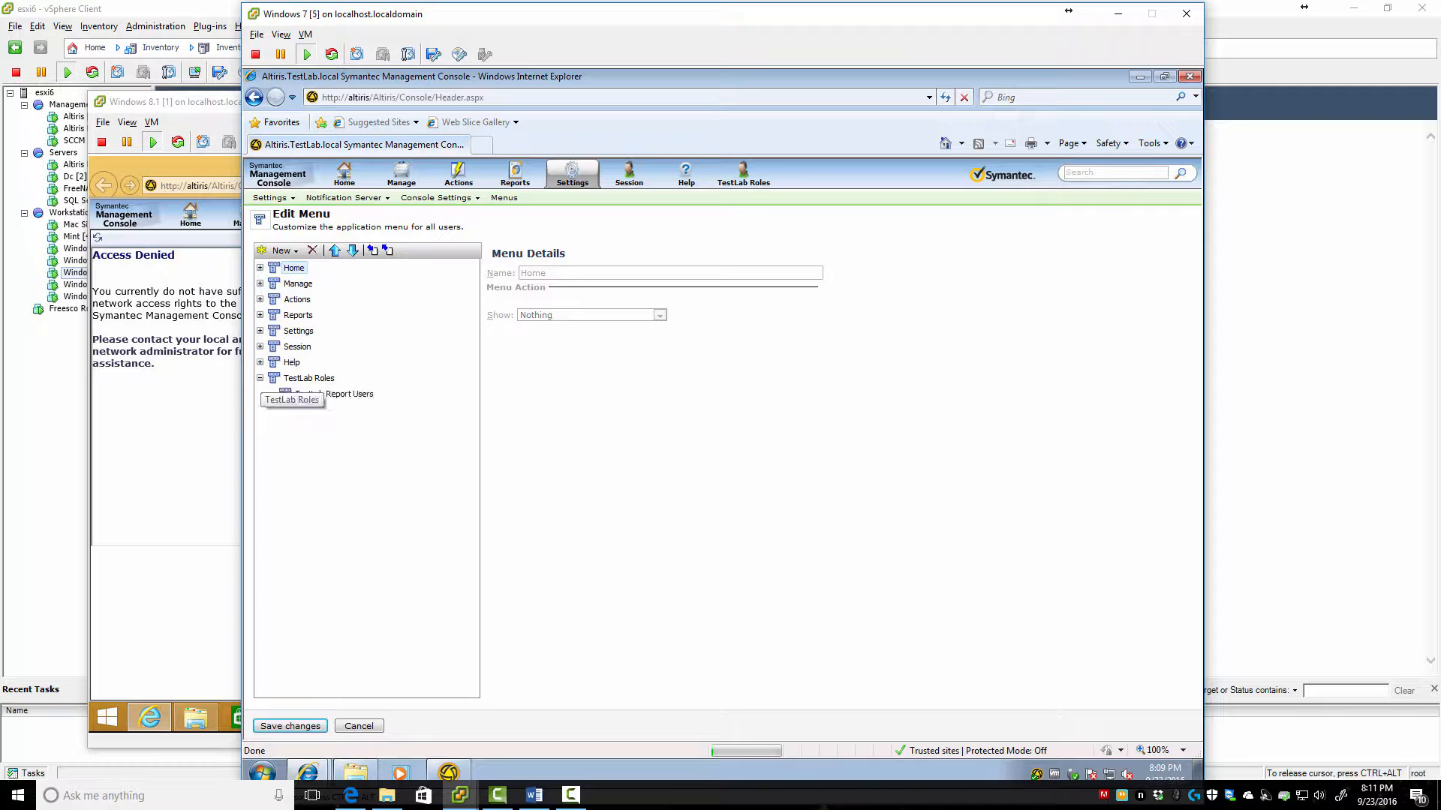
right_click(311, 379)
right_click(303, 394)
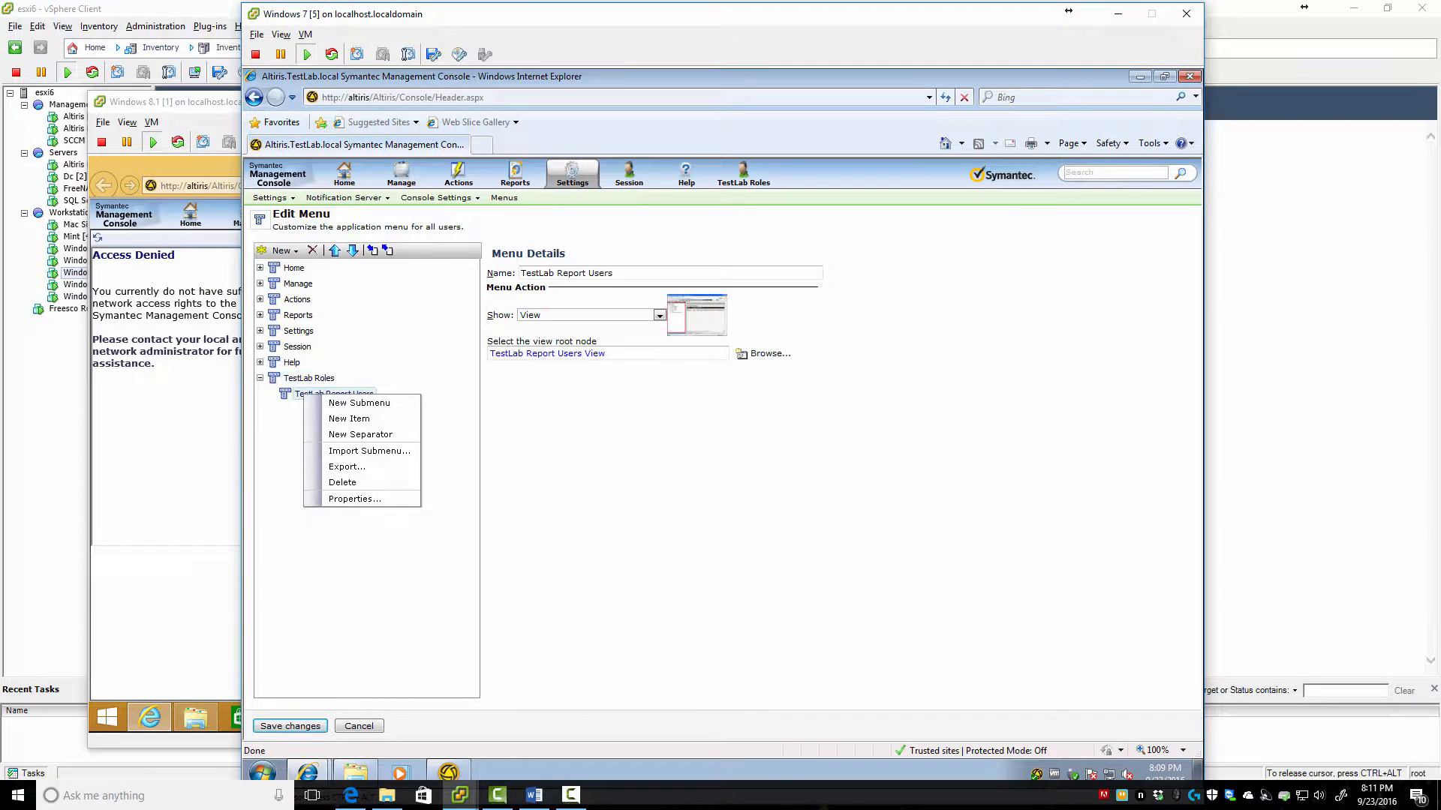
left_click(354, 498)
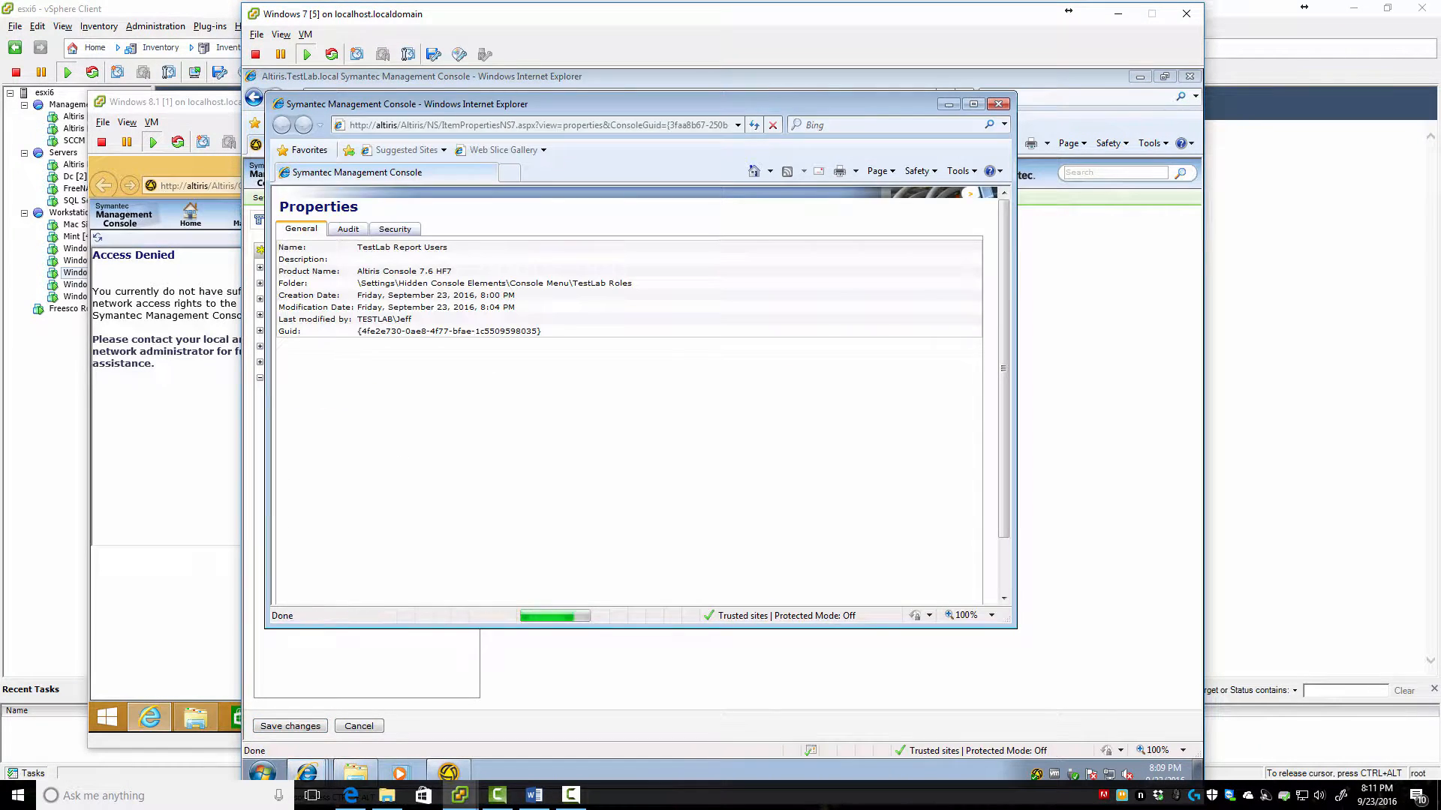
left_click(394, 229)
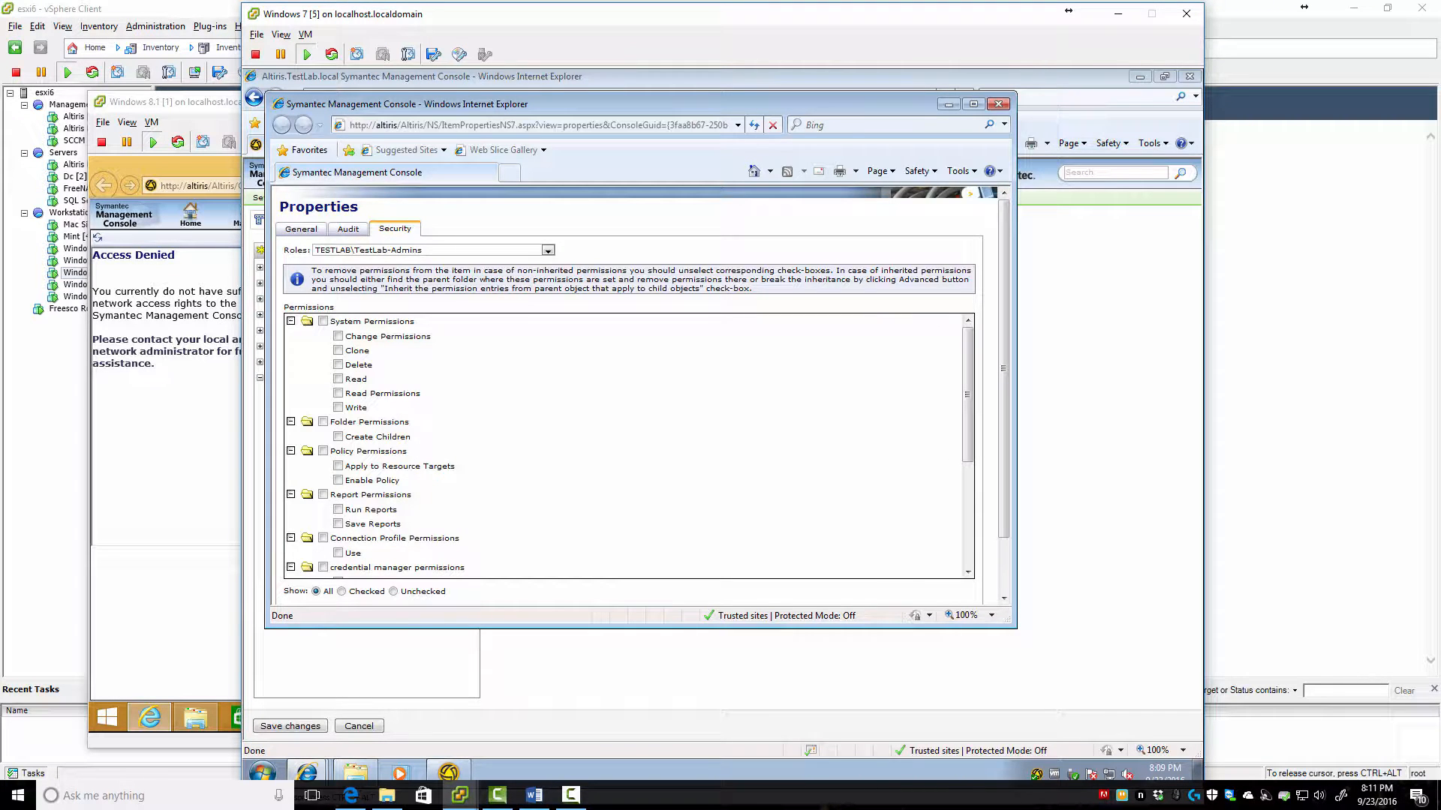
left_click(998, 104)
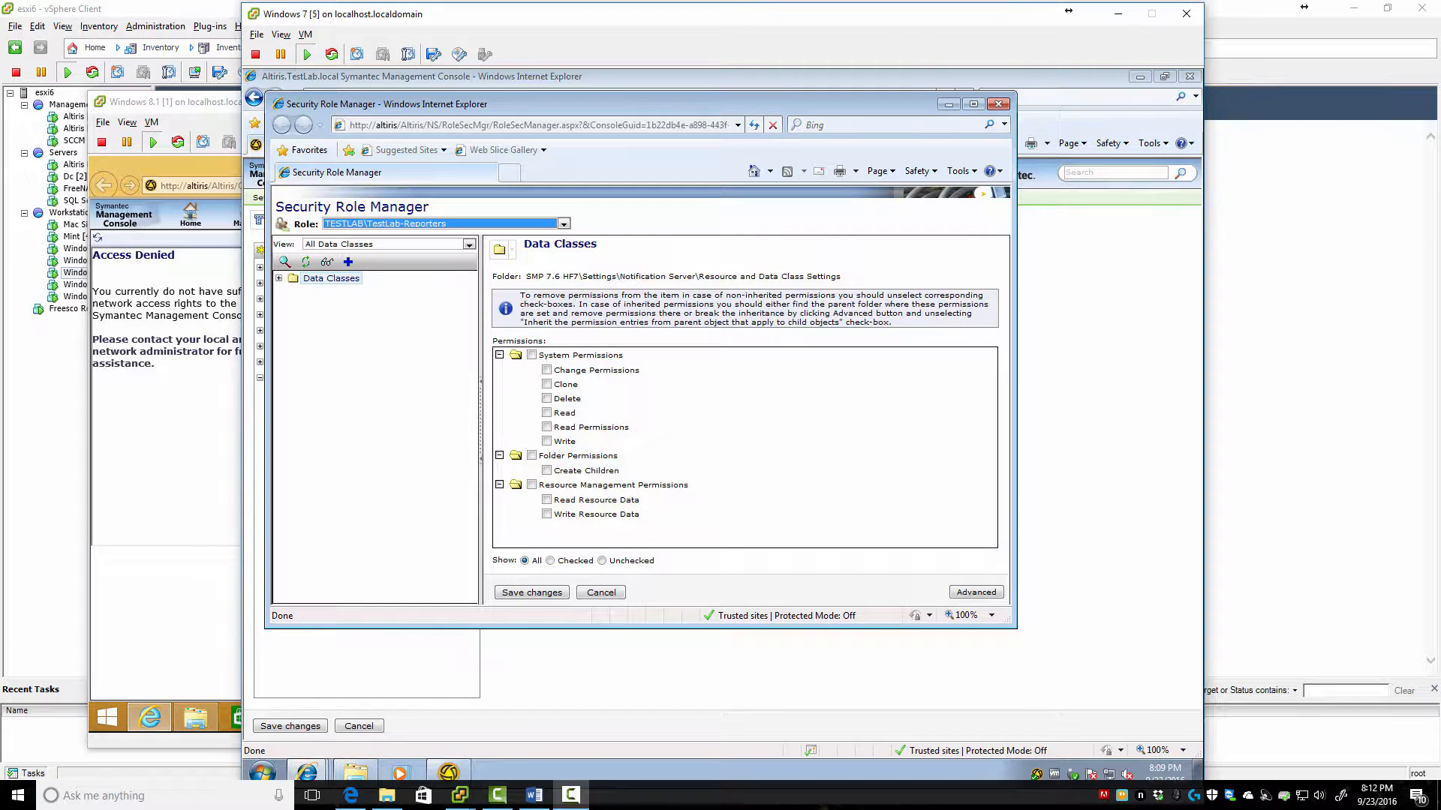
Close Add Permissions and show Notification Server permissions under All Items for the role
left_click(348, 262)
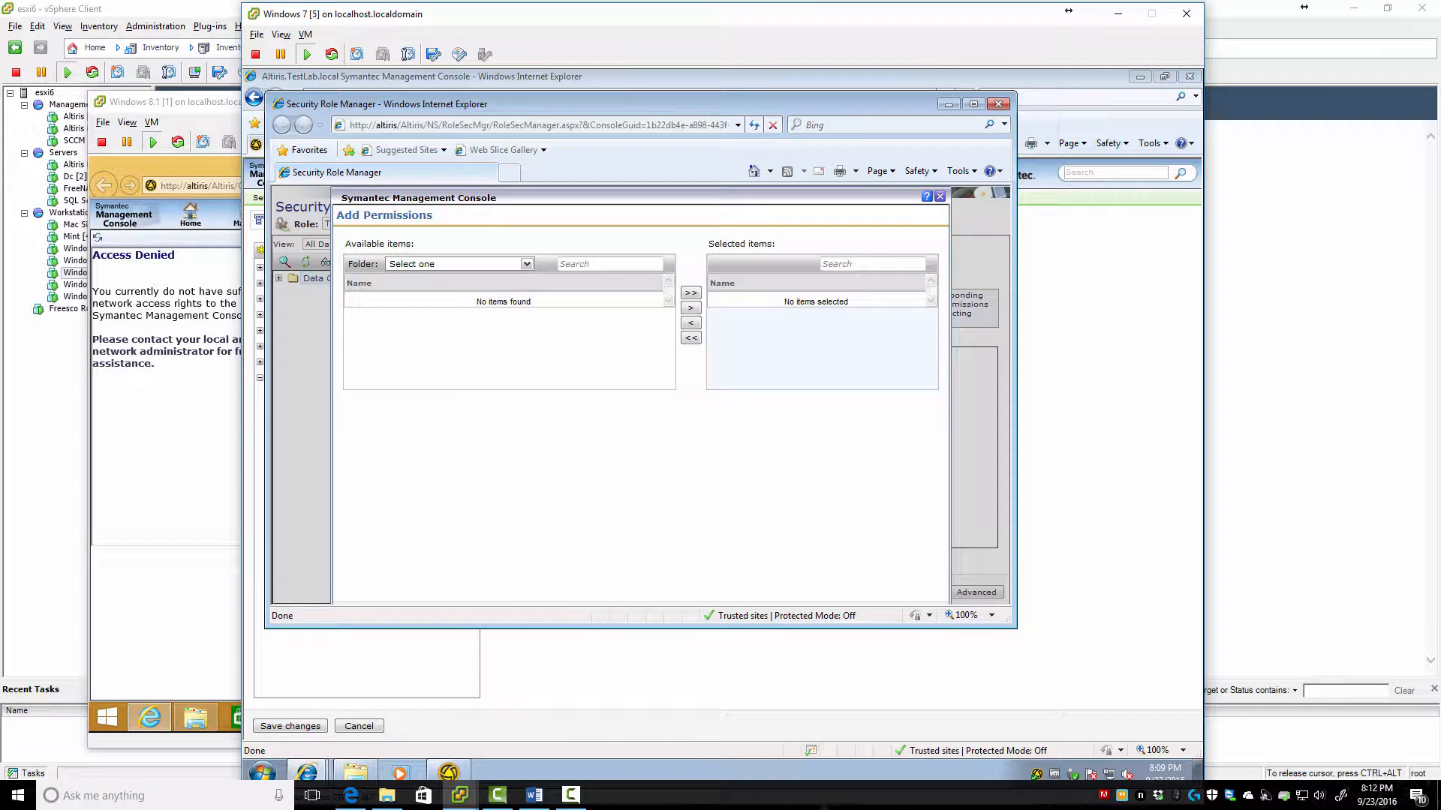
left_click(939, 196)
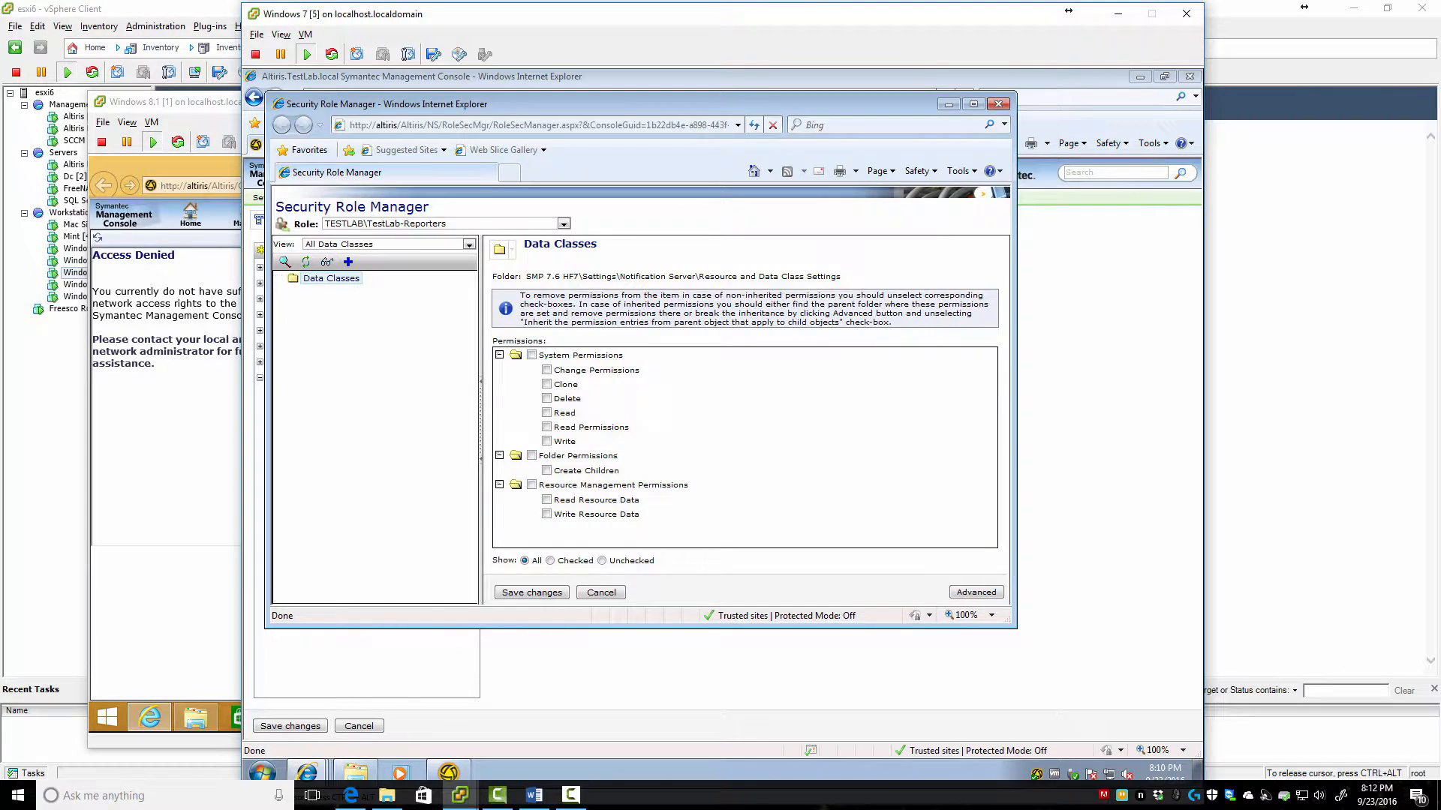
left_click(387, 244)
left_click(354, 255)
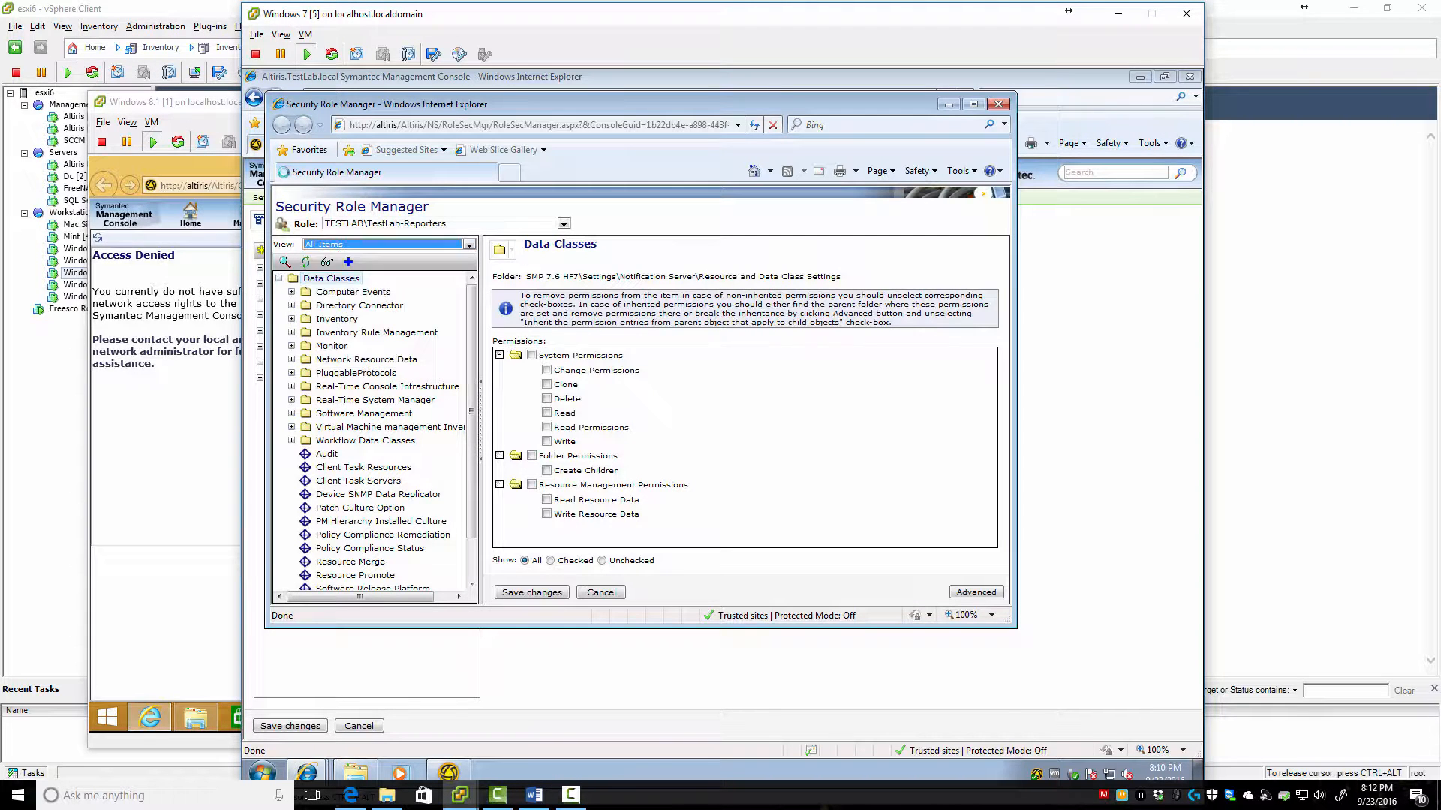
left_click(320, 278)
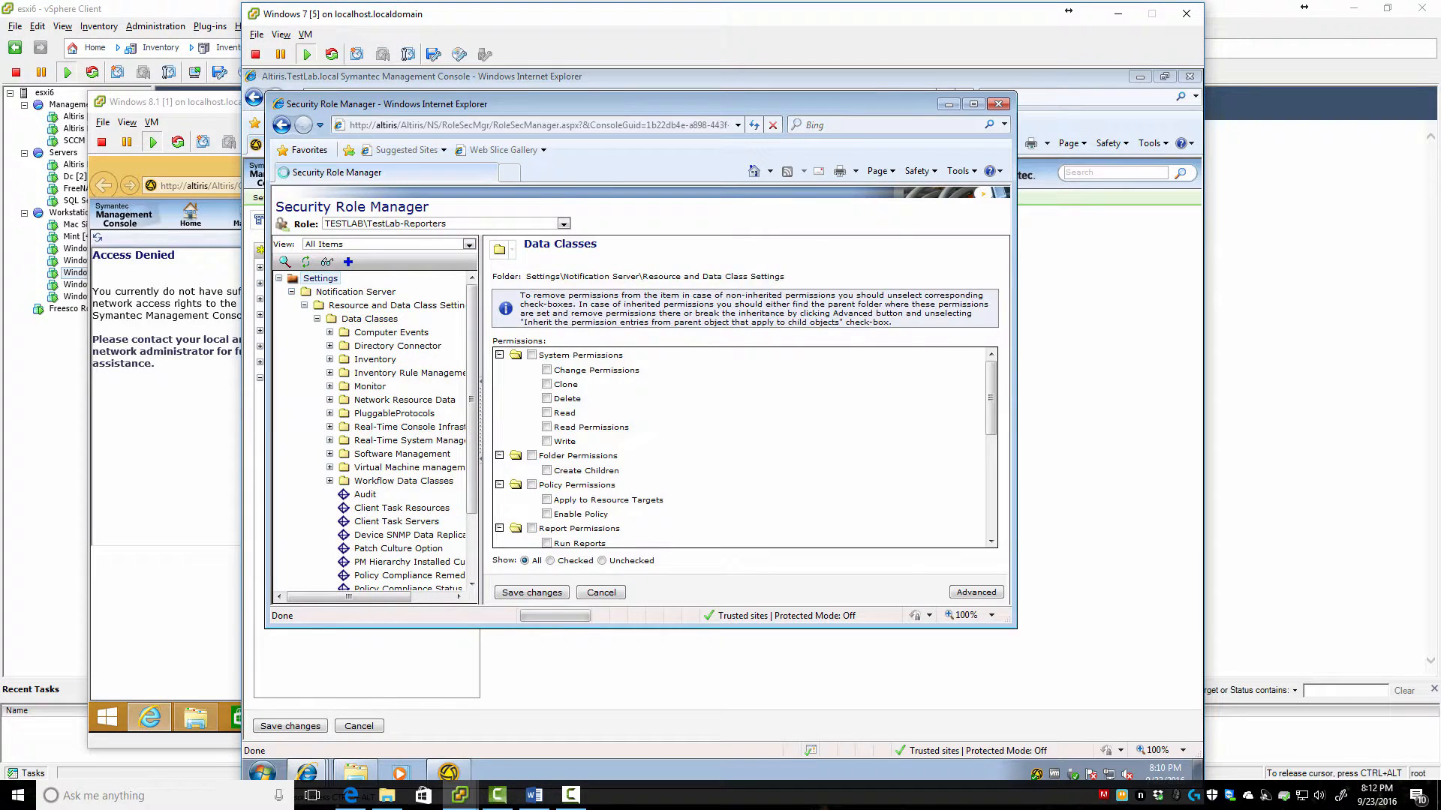
left_click(356, 292)
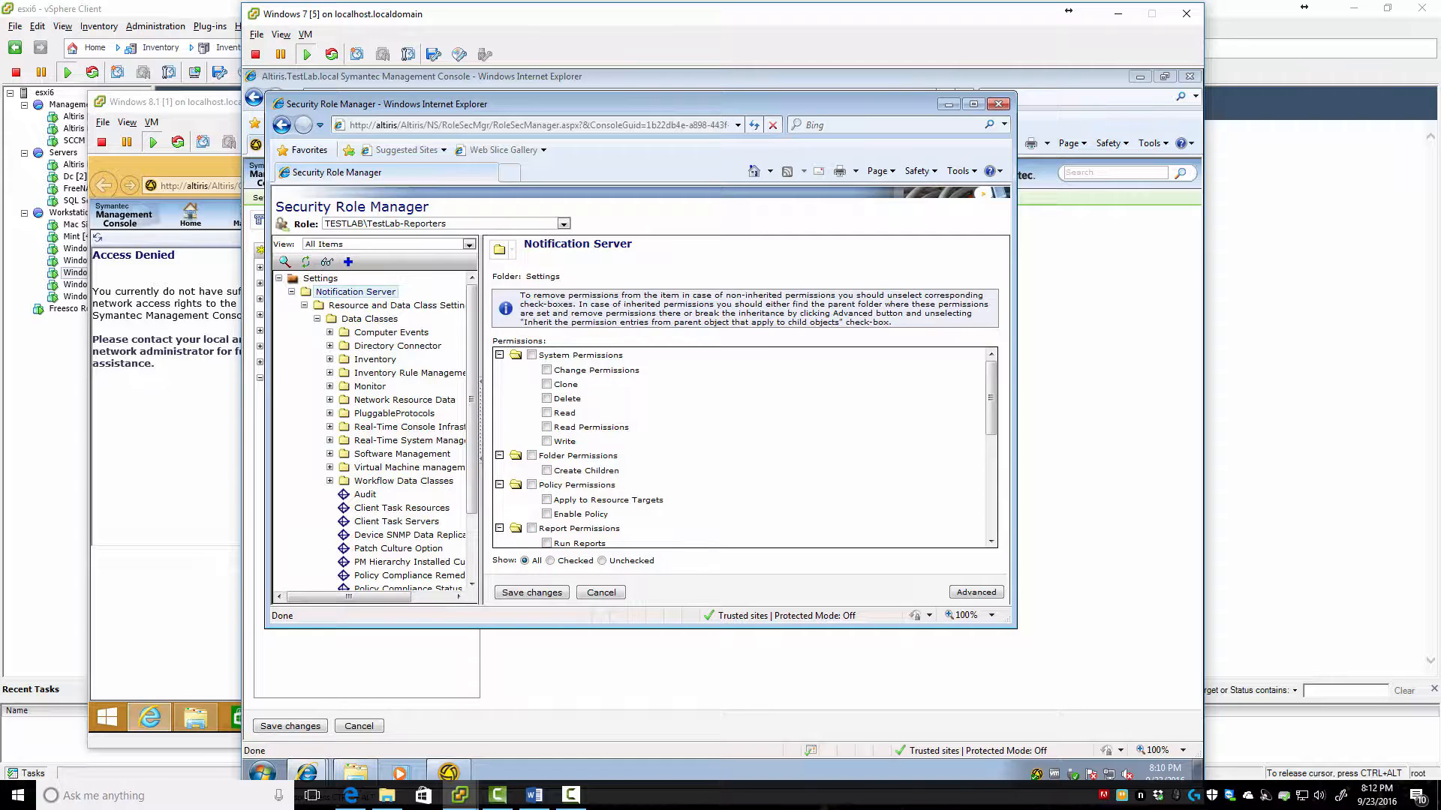
Limit the permissions tree to the Settings view and open the Role list
left_click(387, 244)
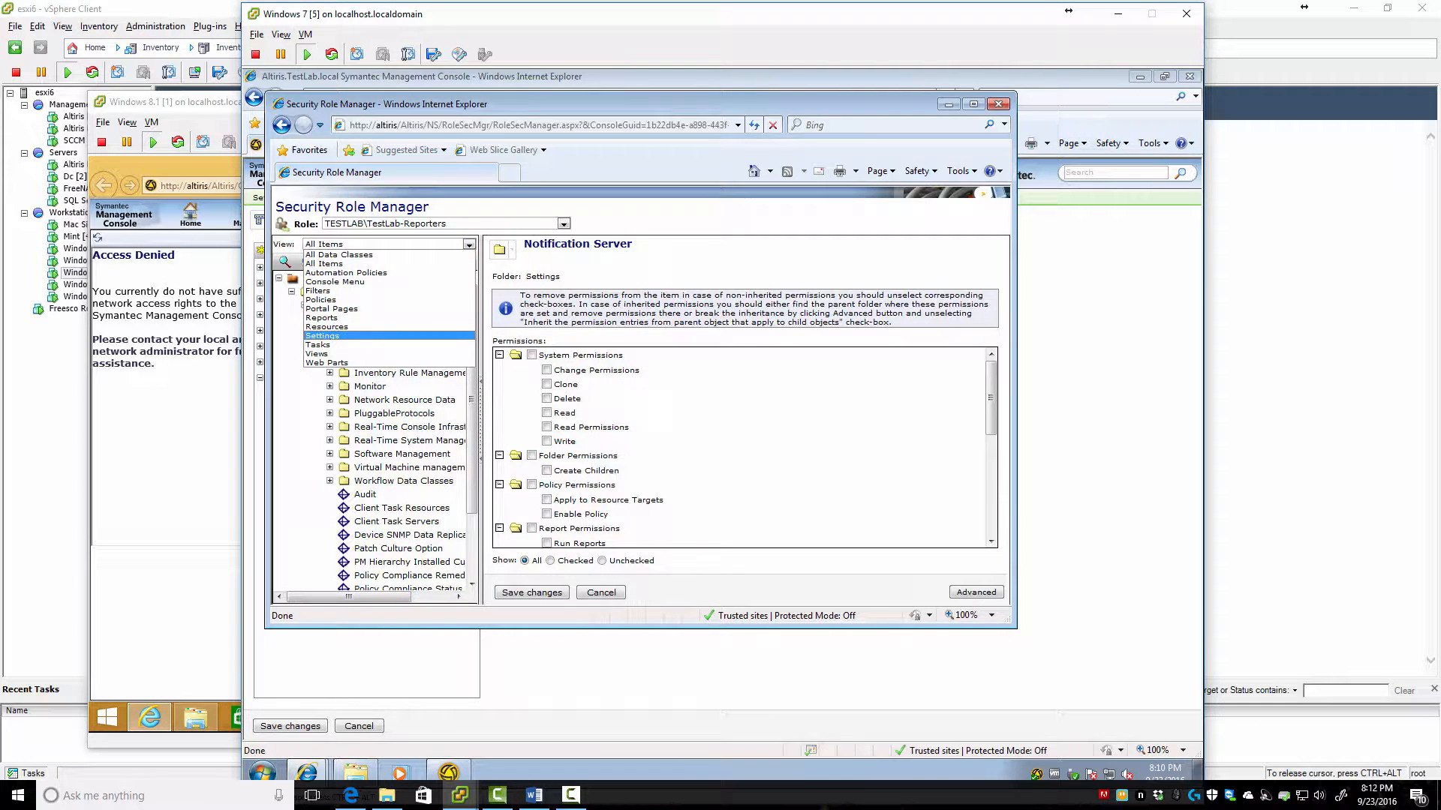
left_click(322, 336)
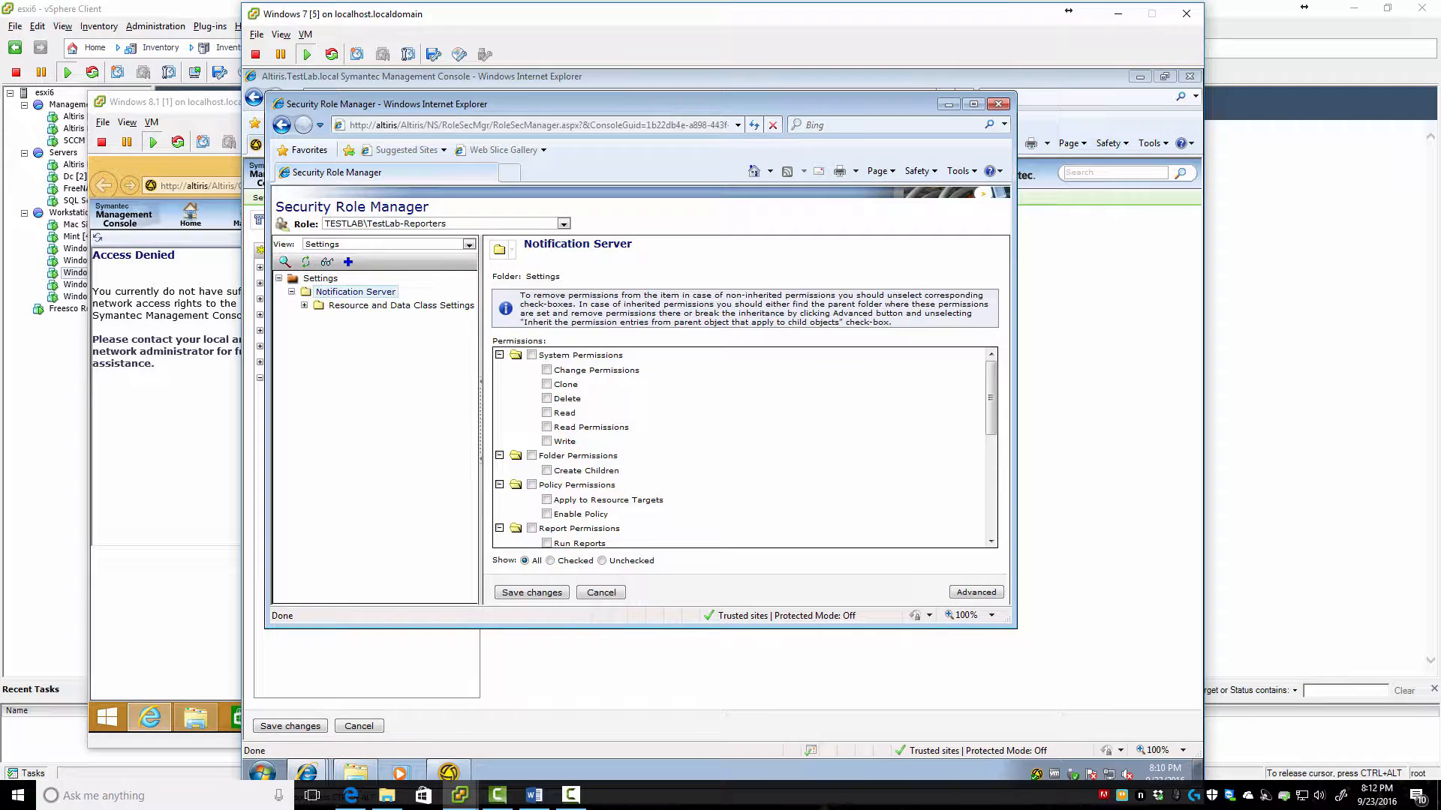
left_click(533, 796)
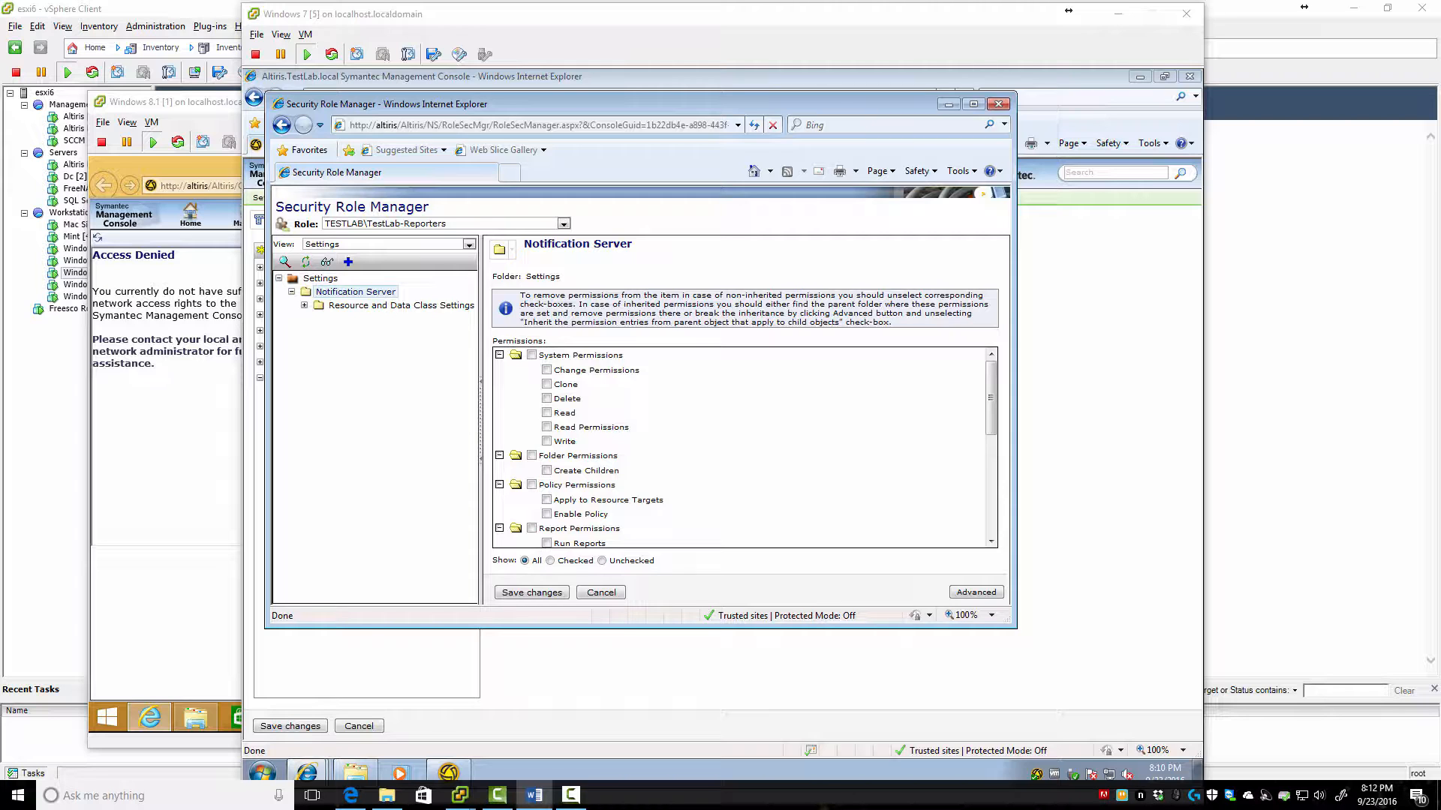
left_click(563, 223)
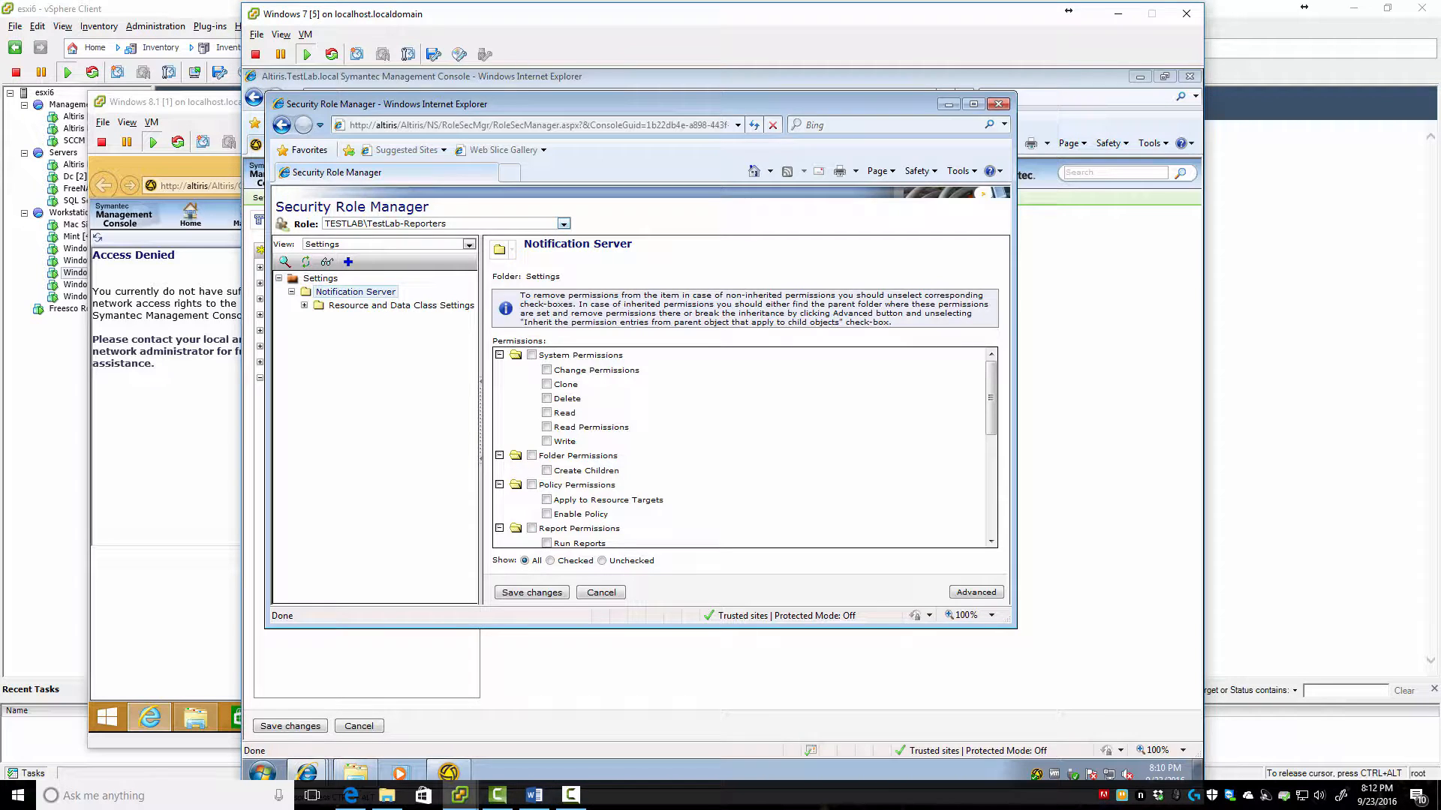
left_click(563, 224)
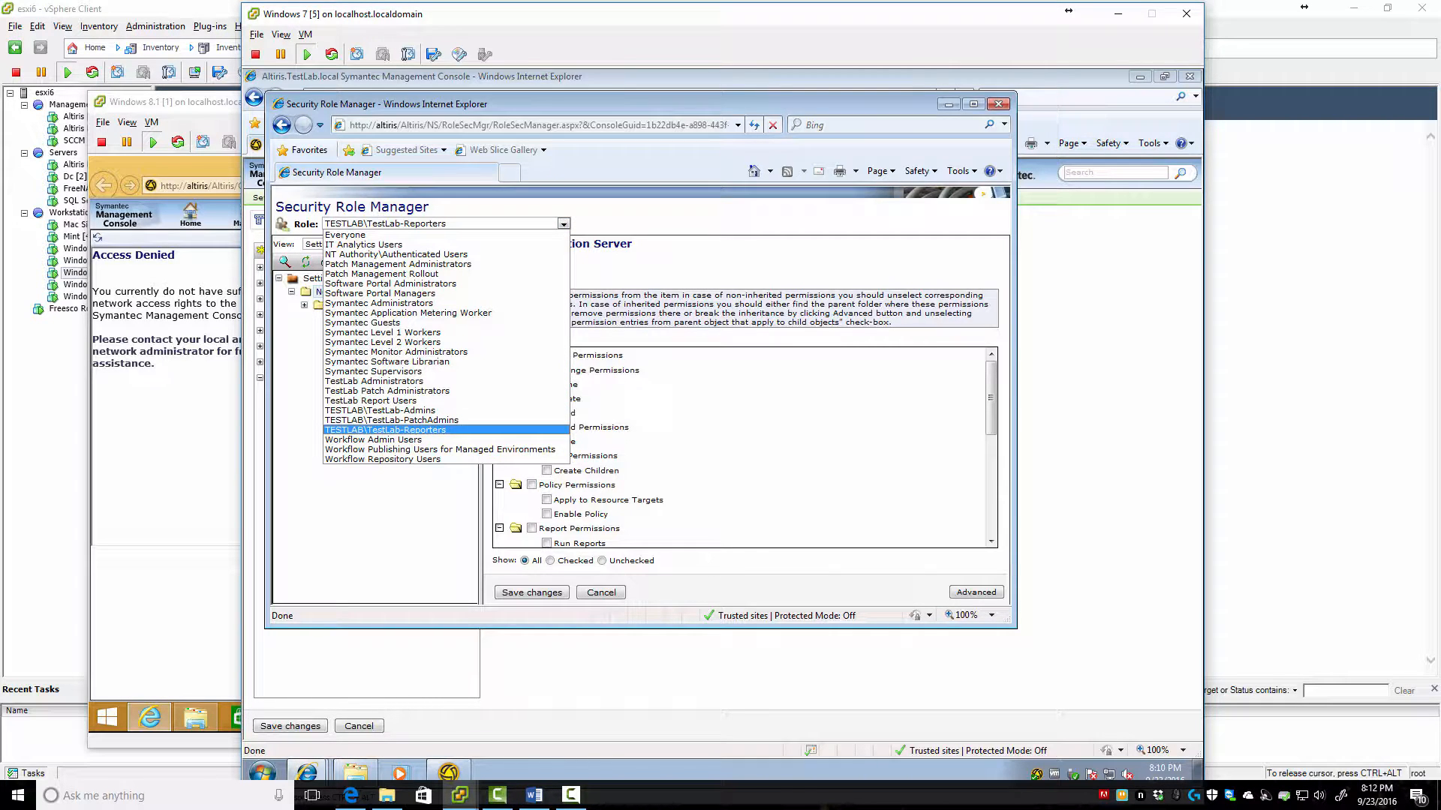
Choose the TestLab Report Users role and expand Data Classes > Software Management > Patch Management > Global
left_click(370, 400)
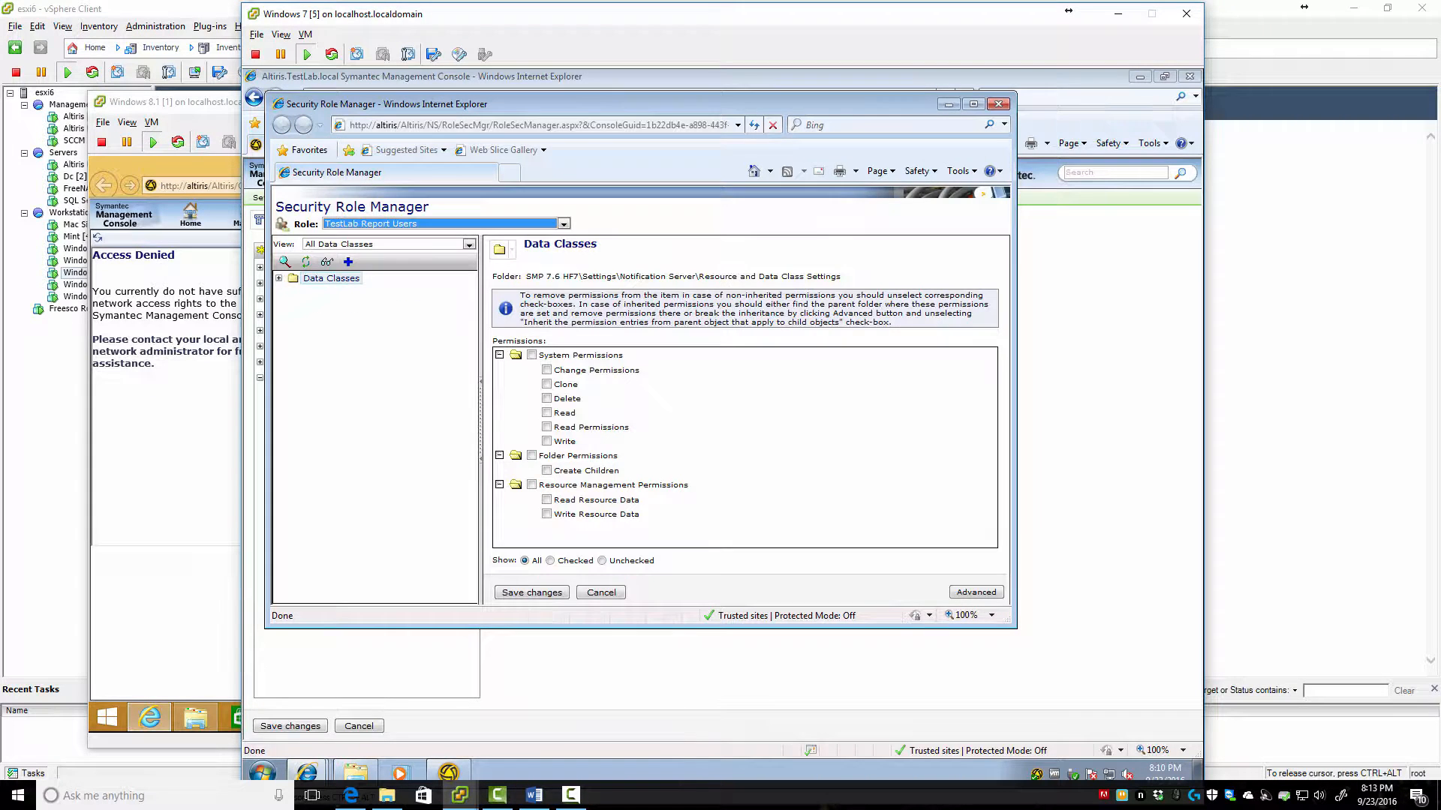
left_click(278, 278)
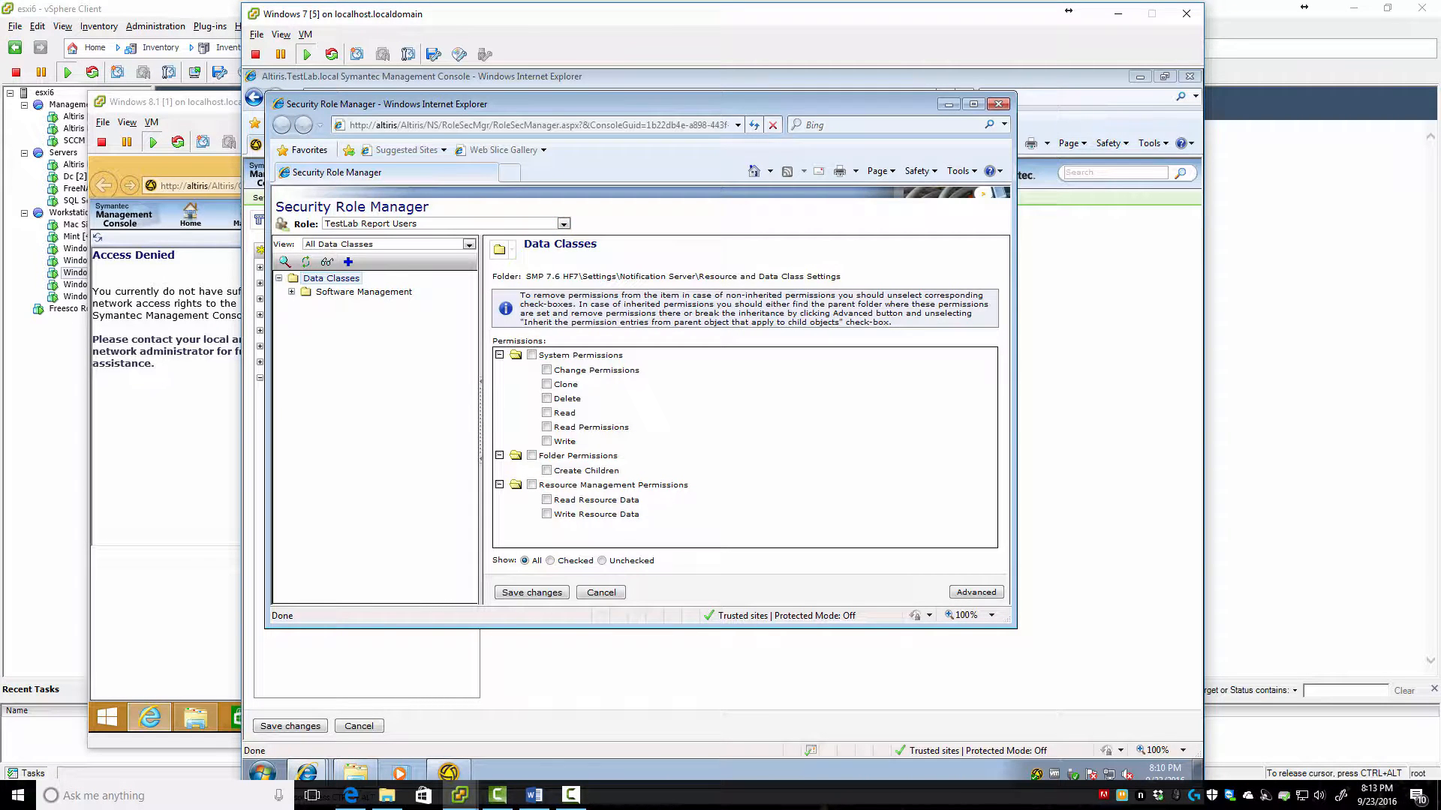
left_click(291, 292)
left_click(304, 306)
left_click(317, 318)
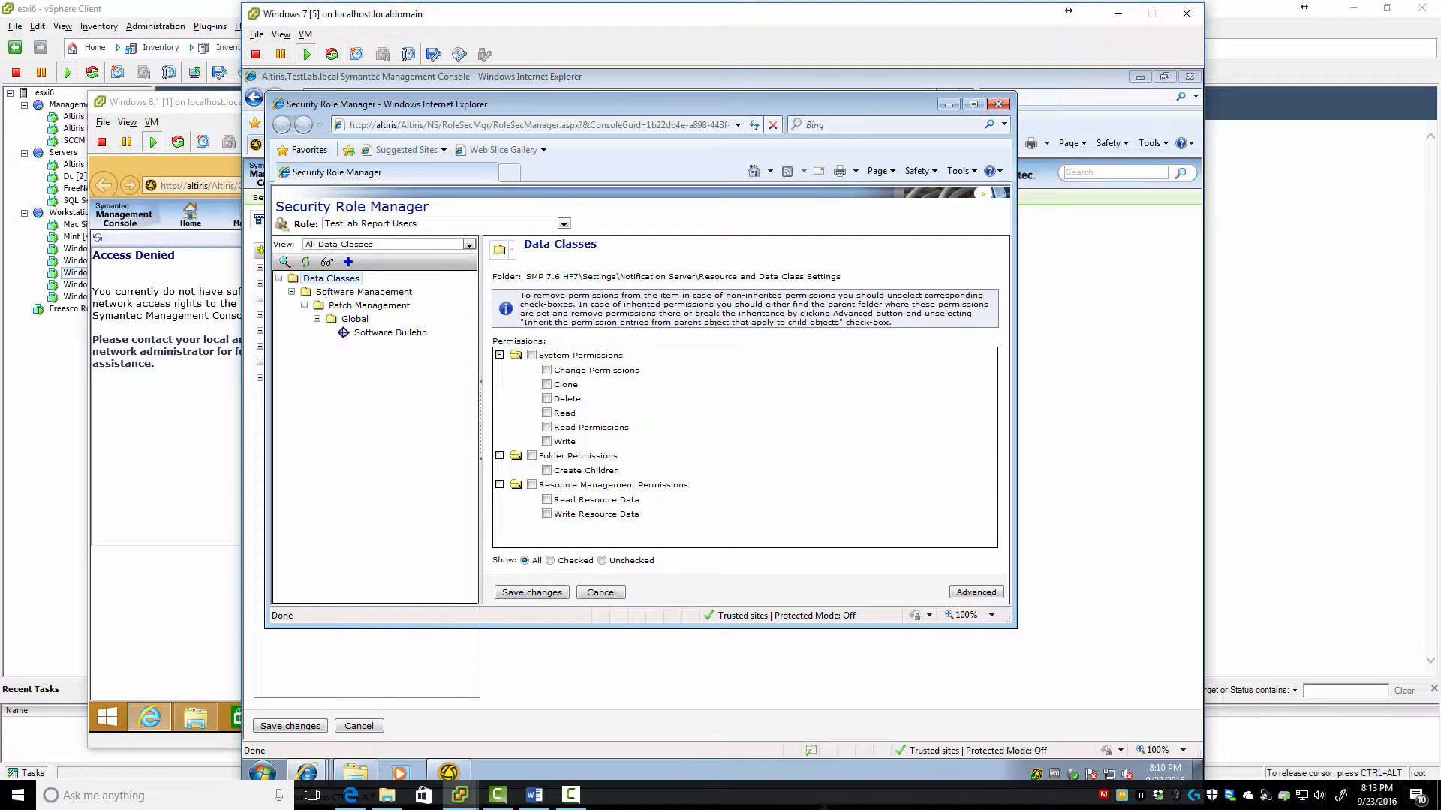
Add all 26 Data Classes items to the role's permissions
left_click(348, 261)
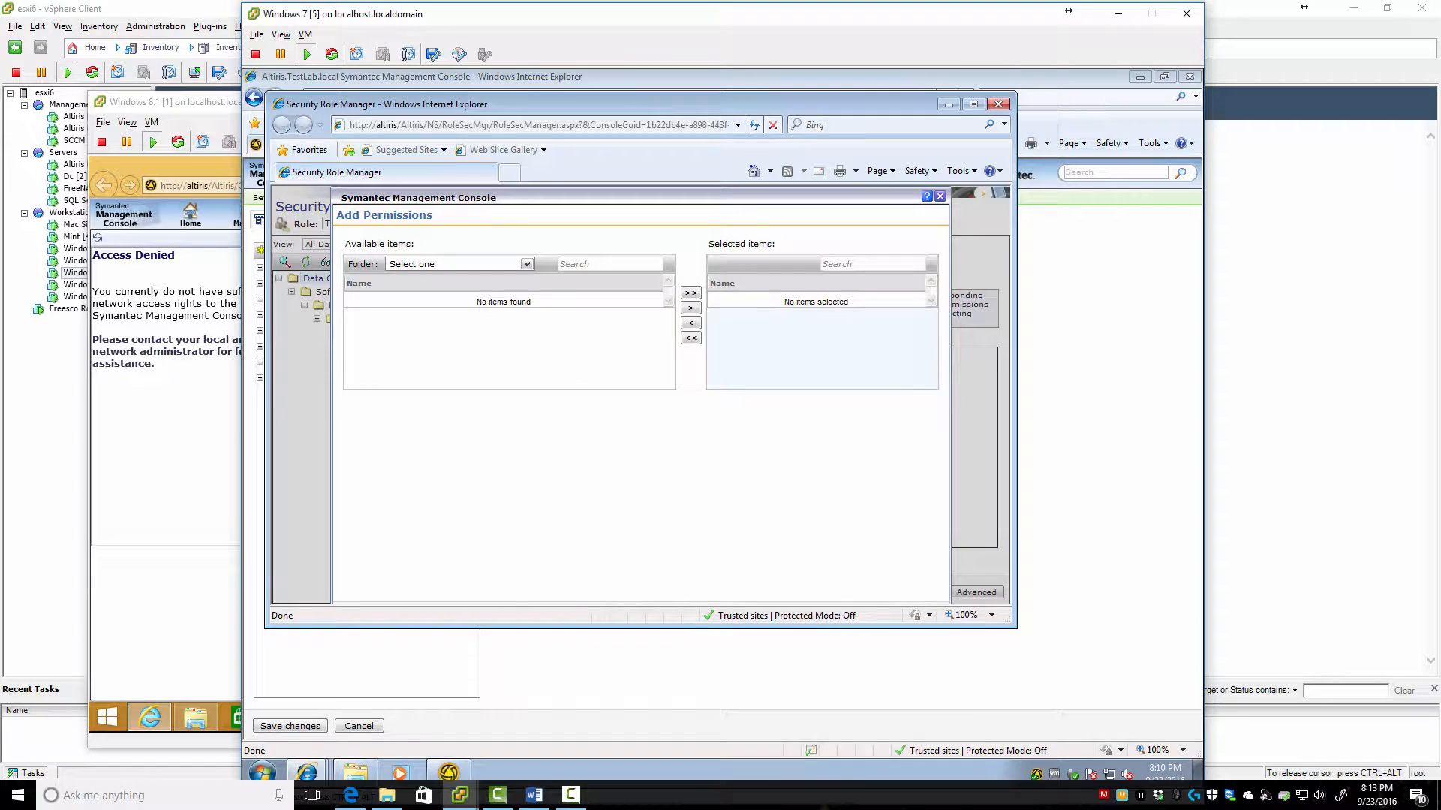
left_click(526, 263)
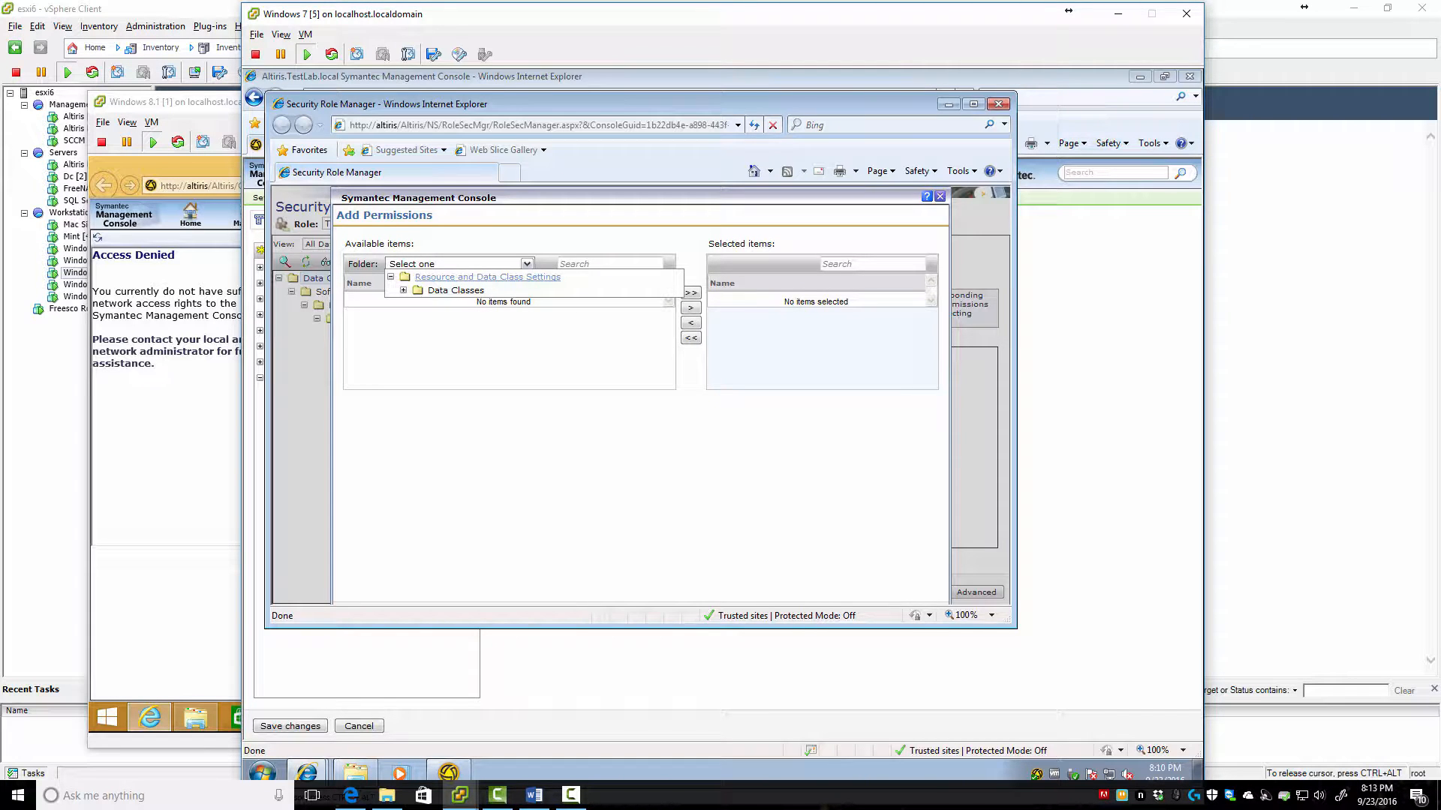
left_click(456, 290)
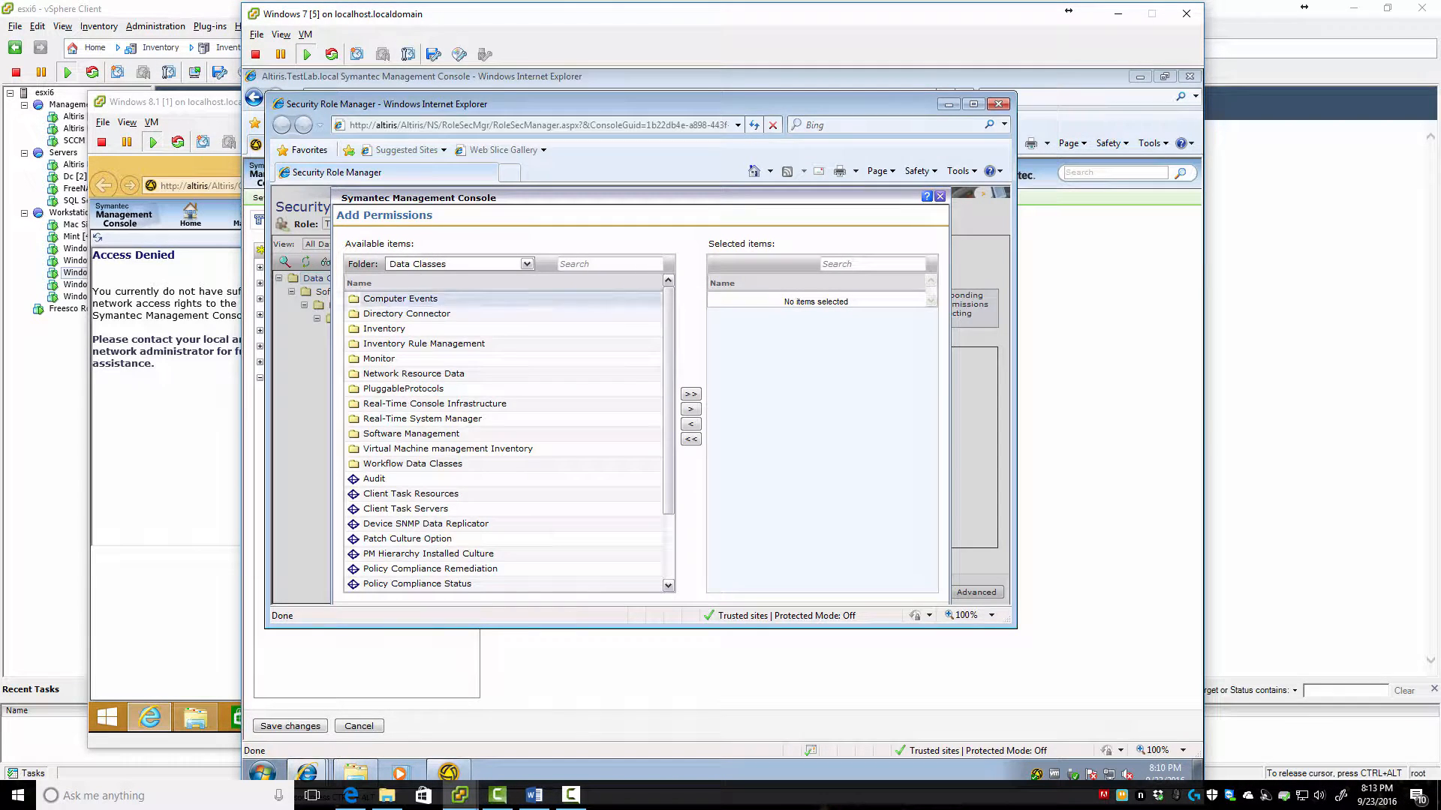
key("ctrl+a")
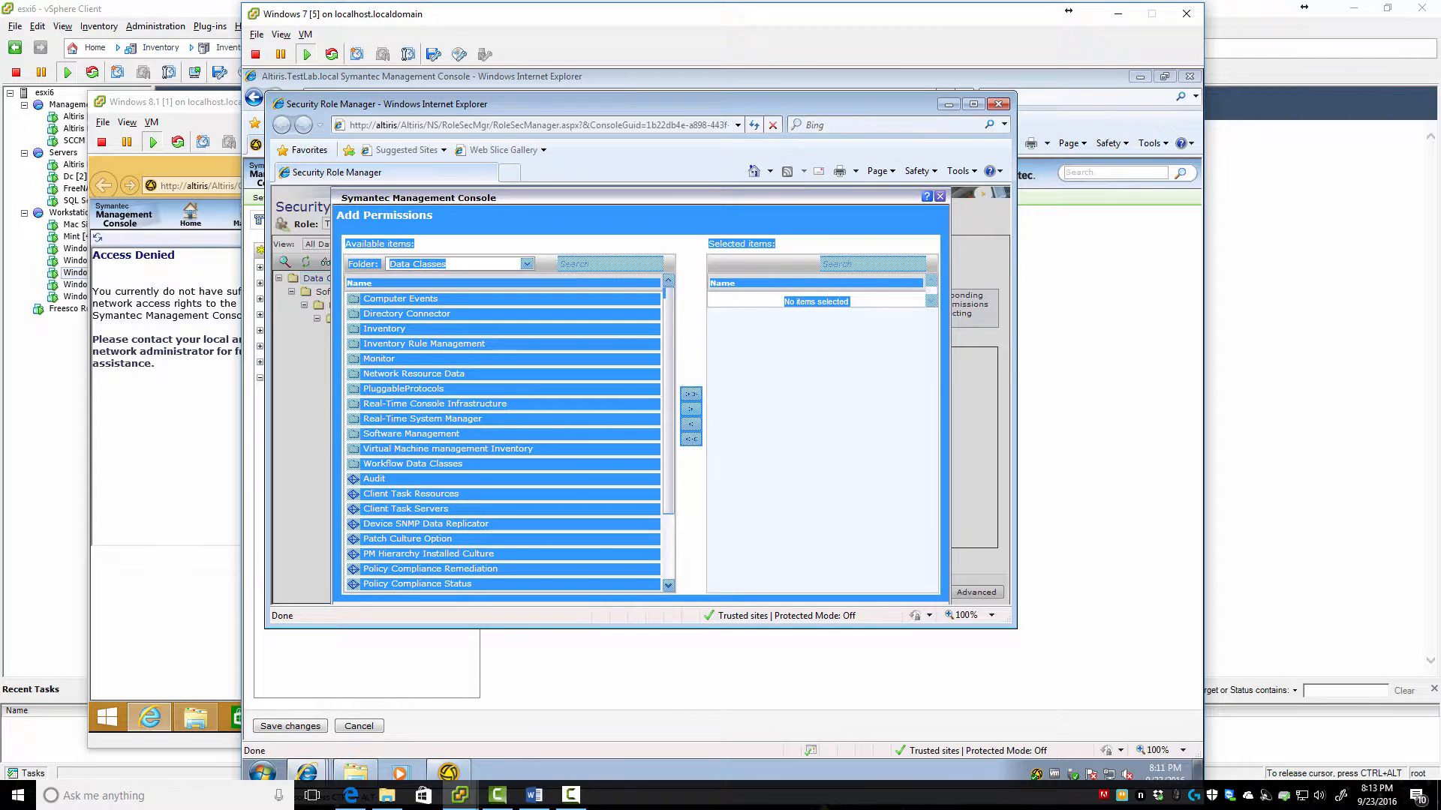
left_click(579, 419)
left_click(690, 394)
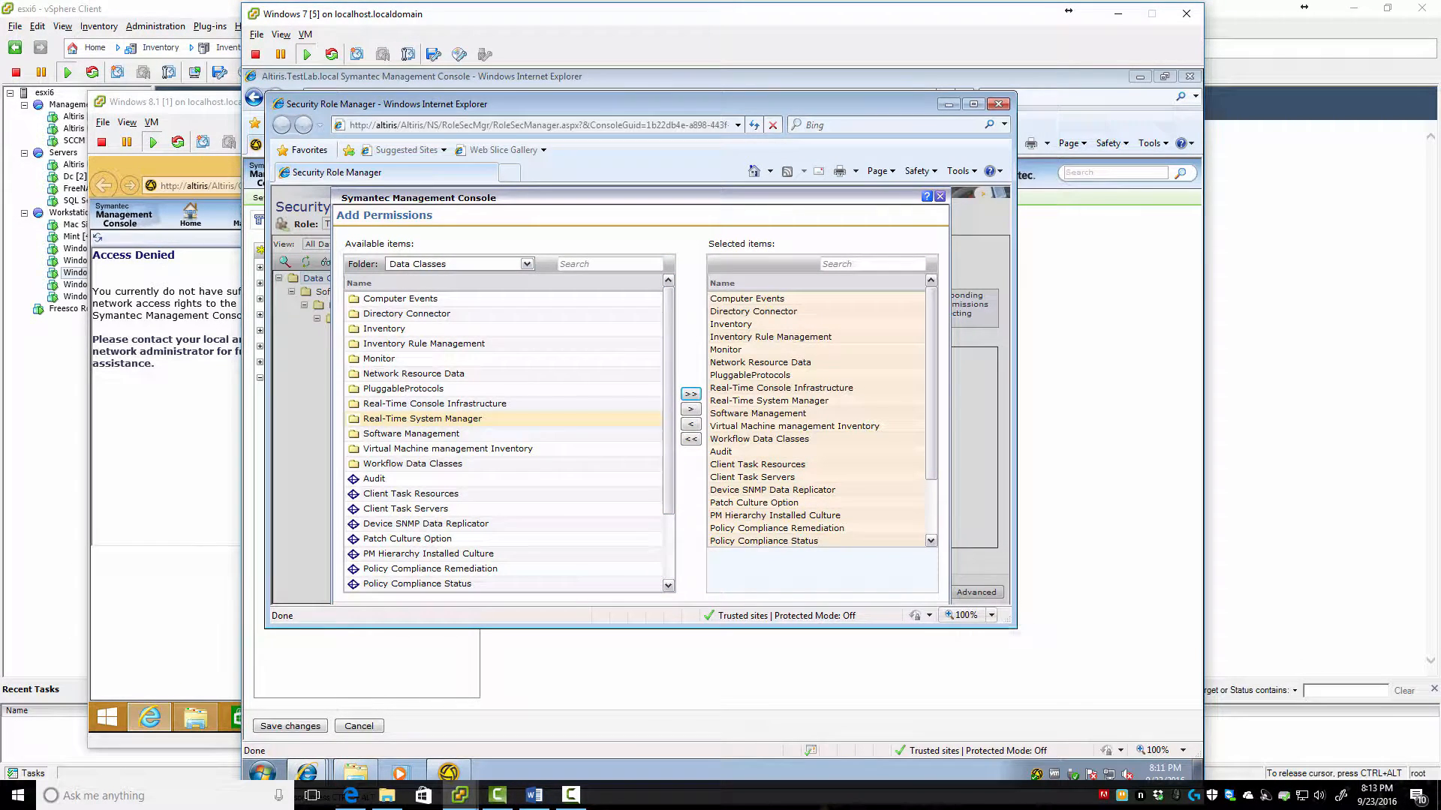
left_click_drag(1014, 625, 1085, 720)
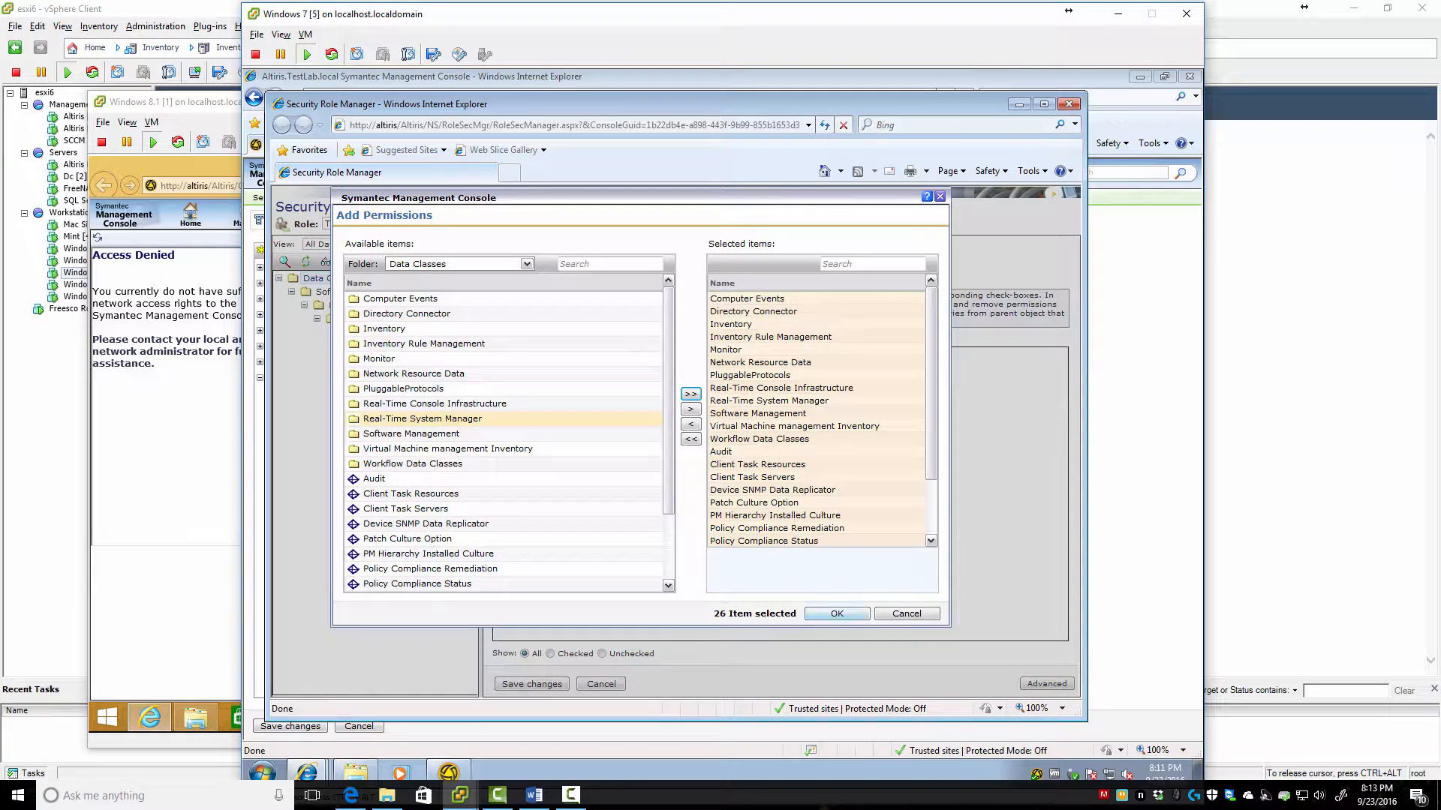
left_click(836, 613)
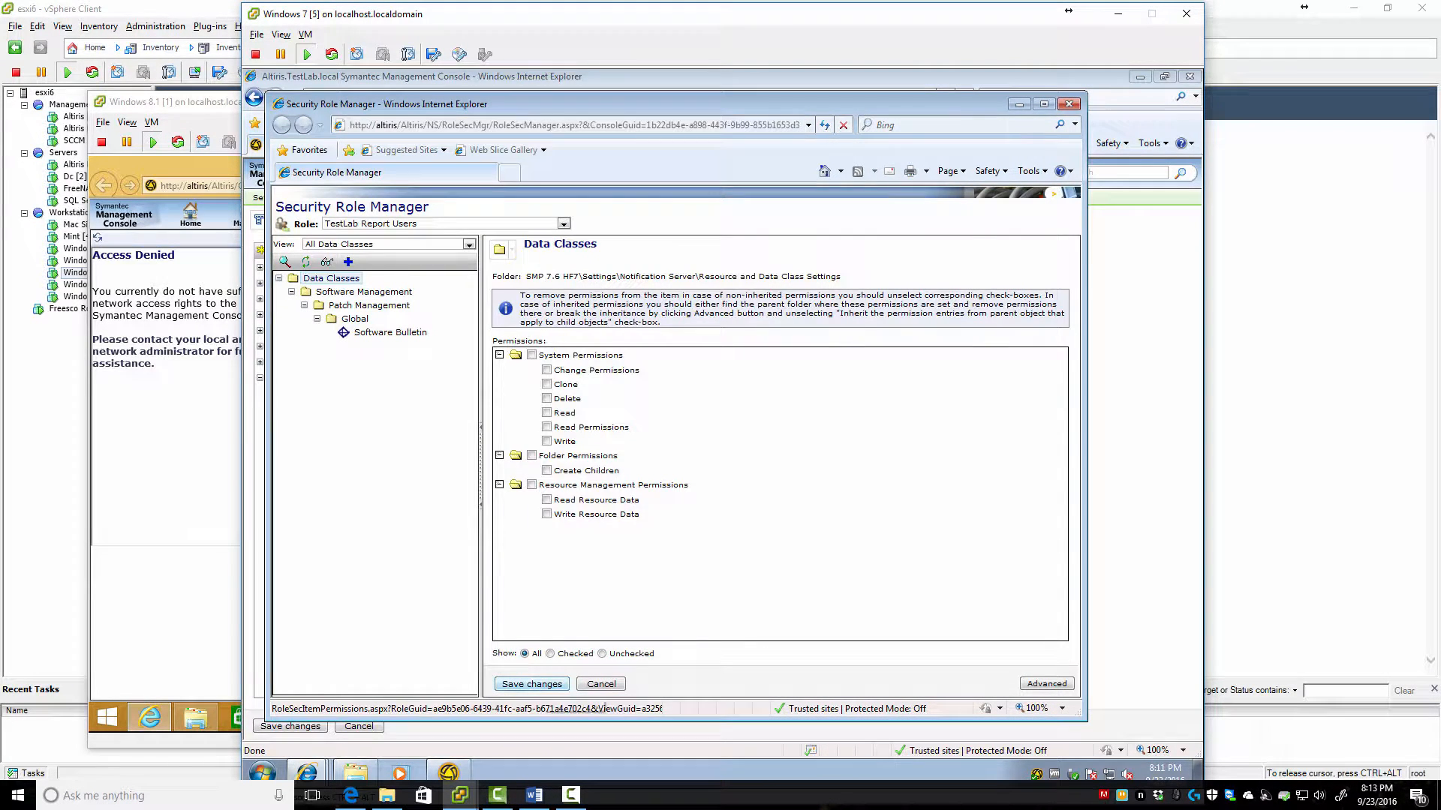
Grant only Read permission on the data classes, then bring the Windows 8.1 machine forward
left_click(531, 355)
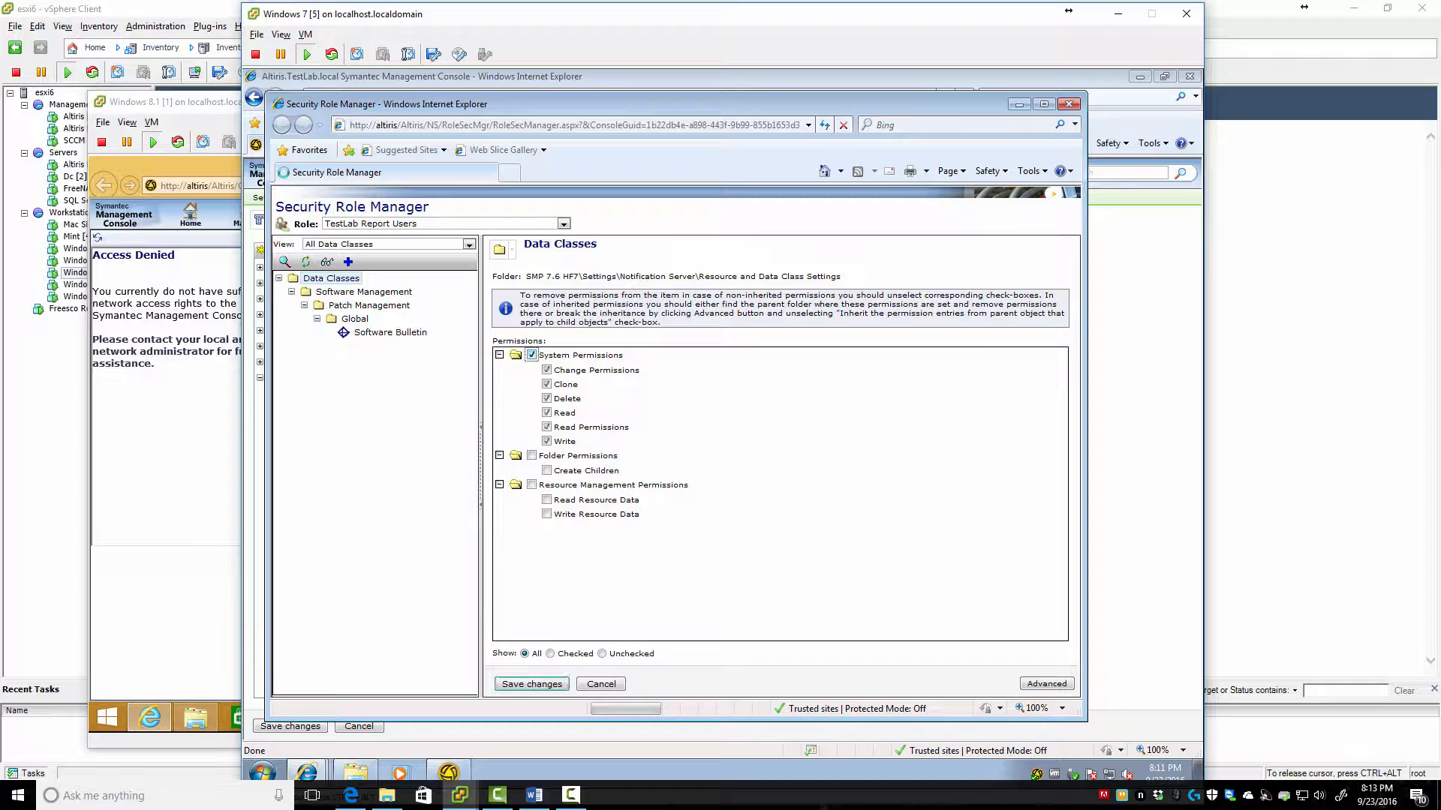
left_click(532, 355)
left_click(546, 412)
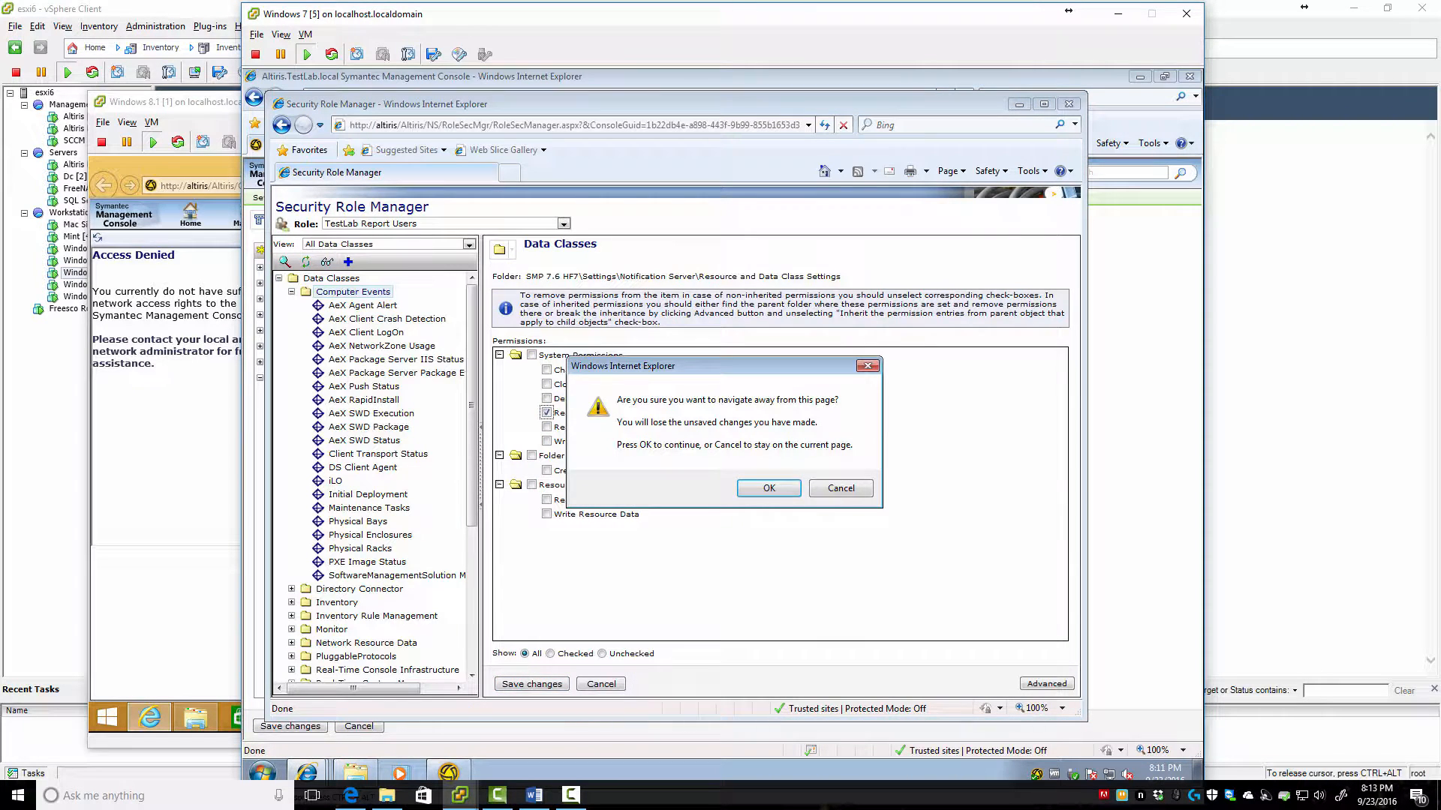
key("Return")
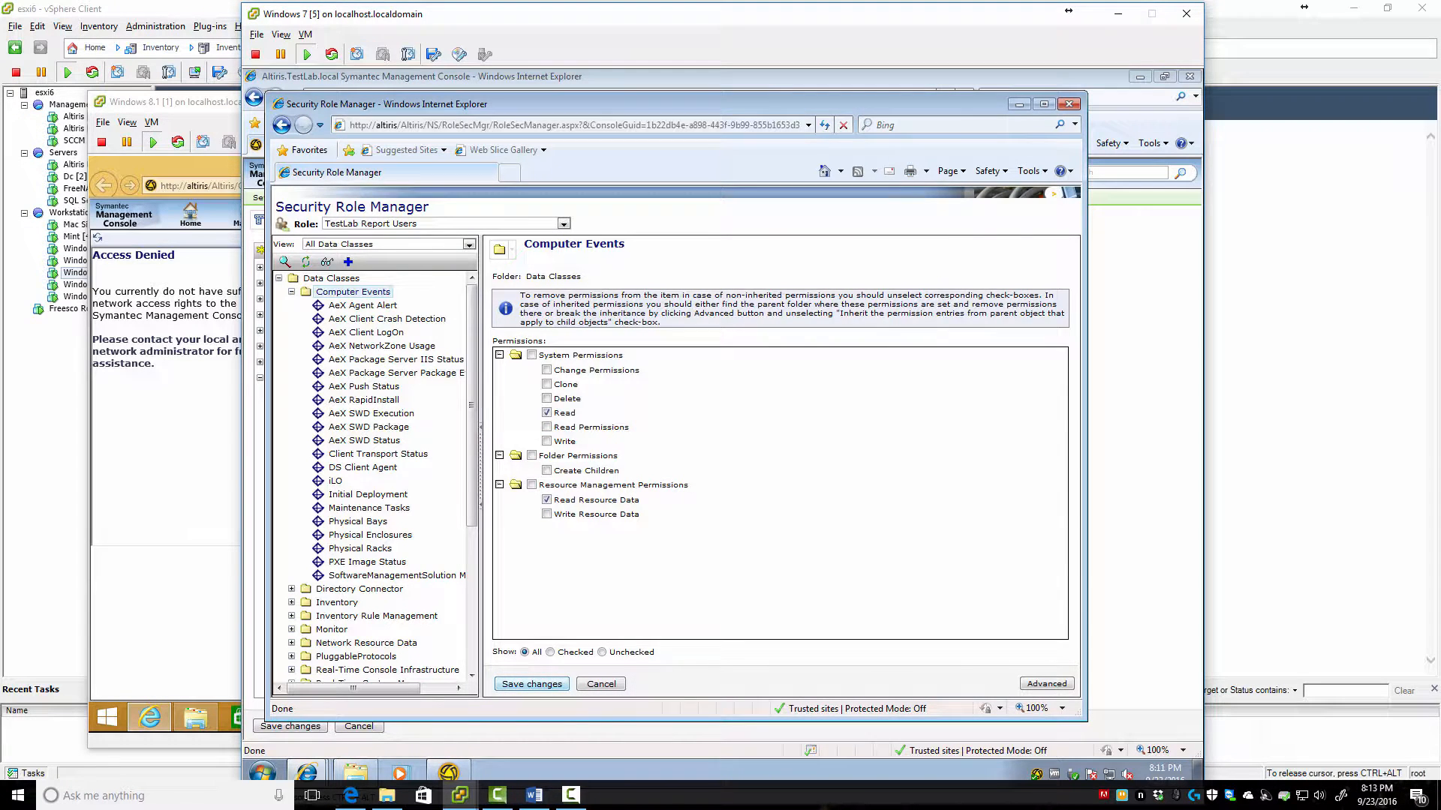
key("alt+Tab")
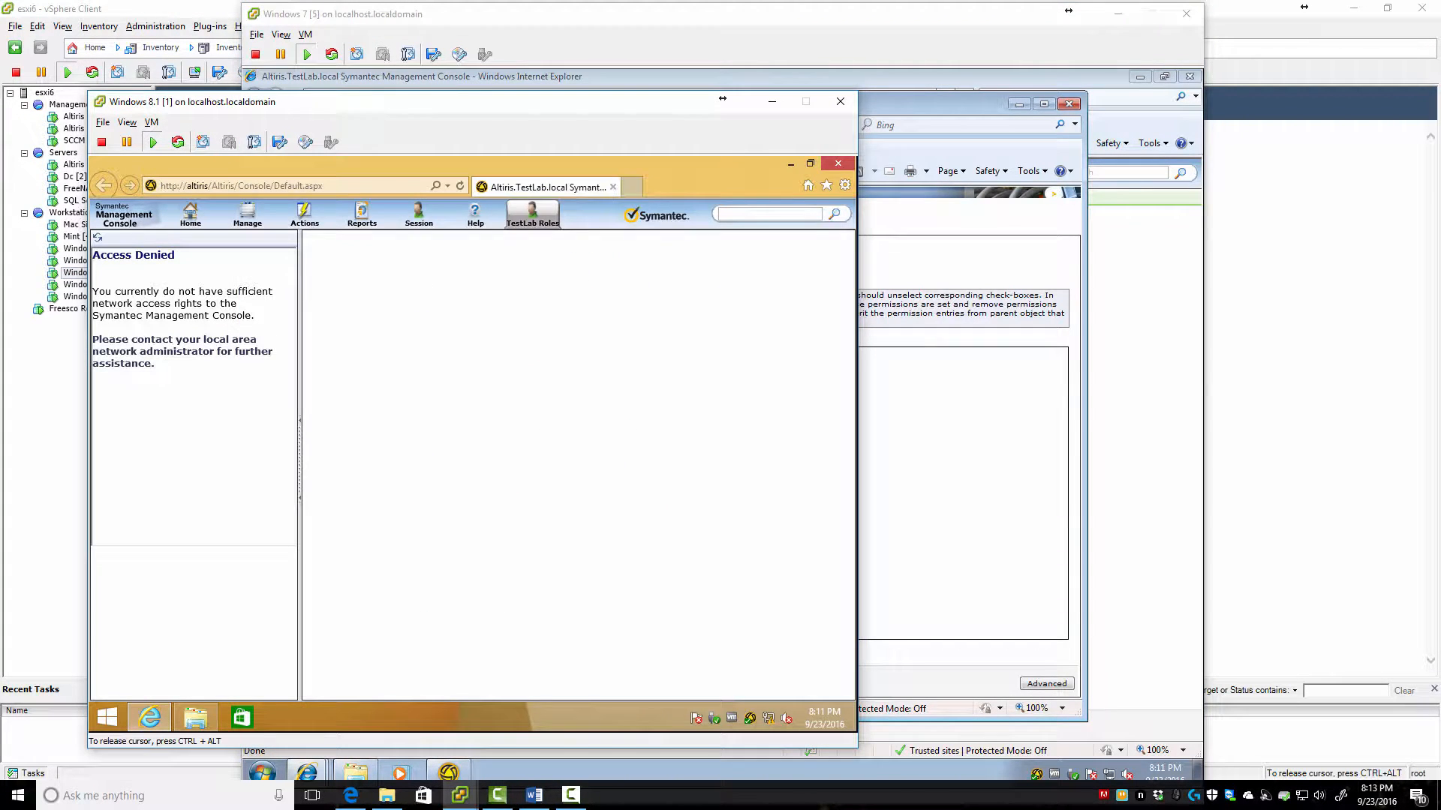
Reload the test user's console, then release input from the Windows 8.1 VM back to the Altiris server
key("F5")
key("F10")
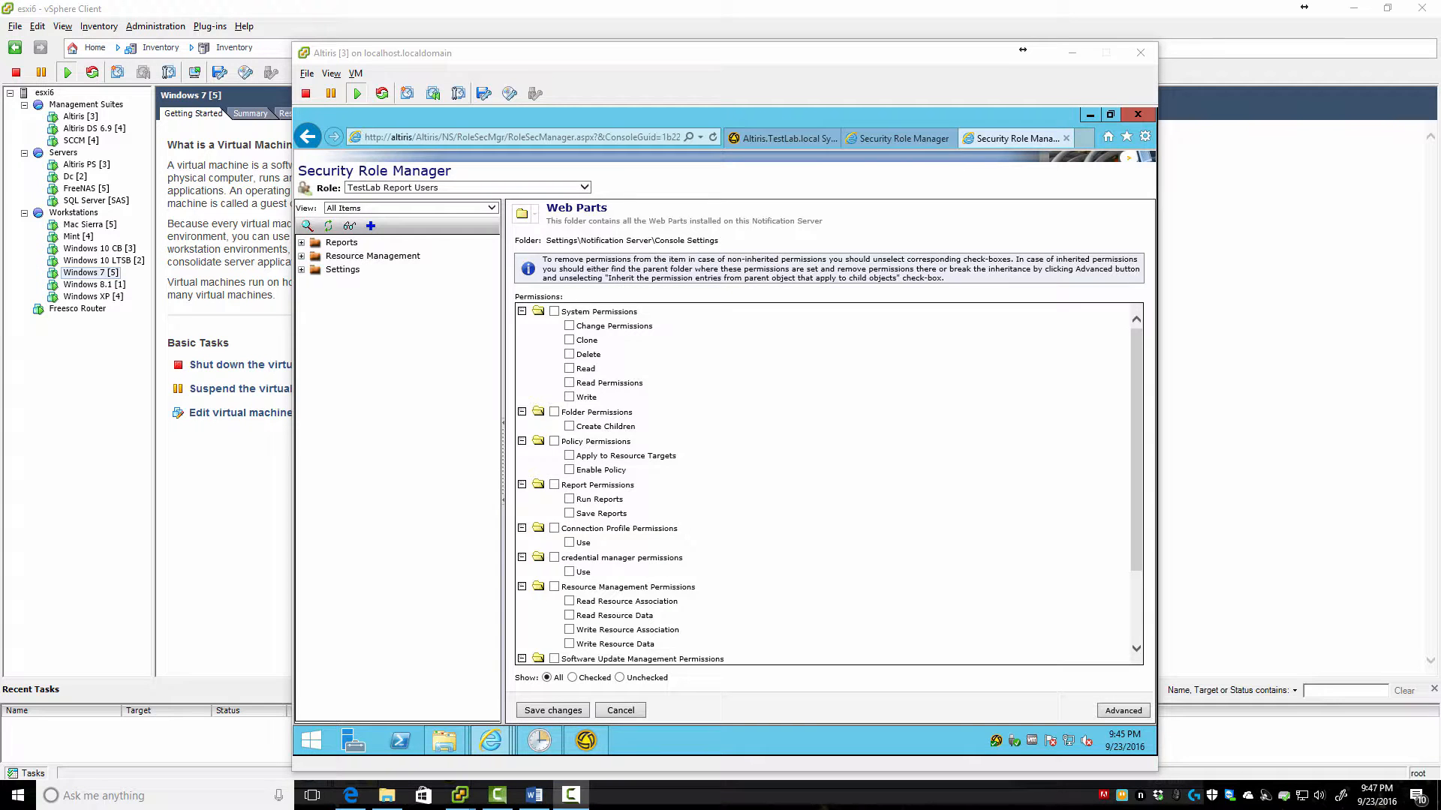
With View left on All Items, expand the Reports and Resource Management folders in Security Role Manager
key("alt+Tab")
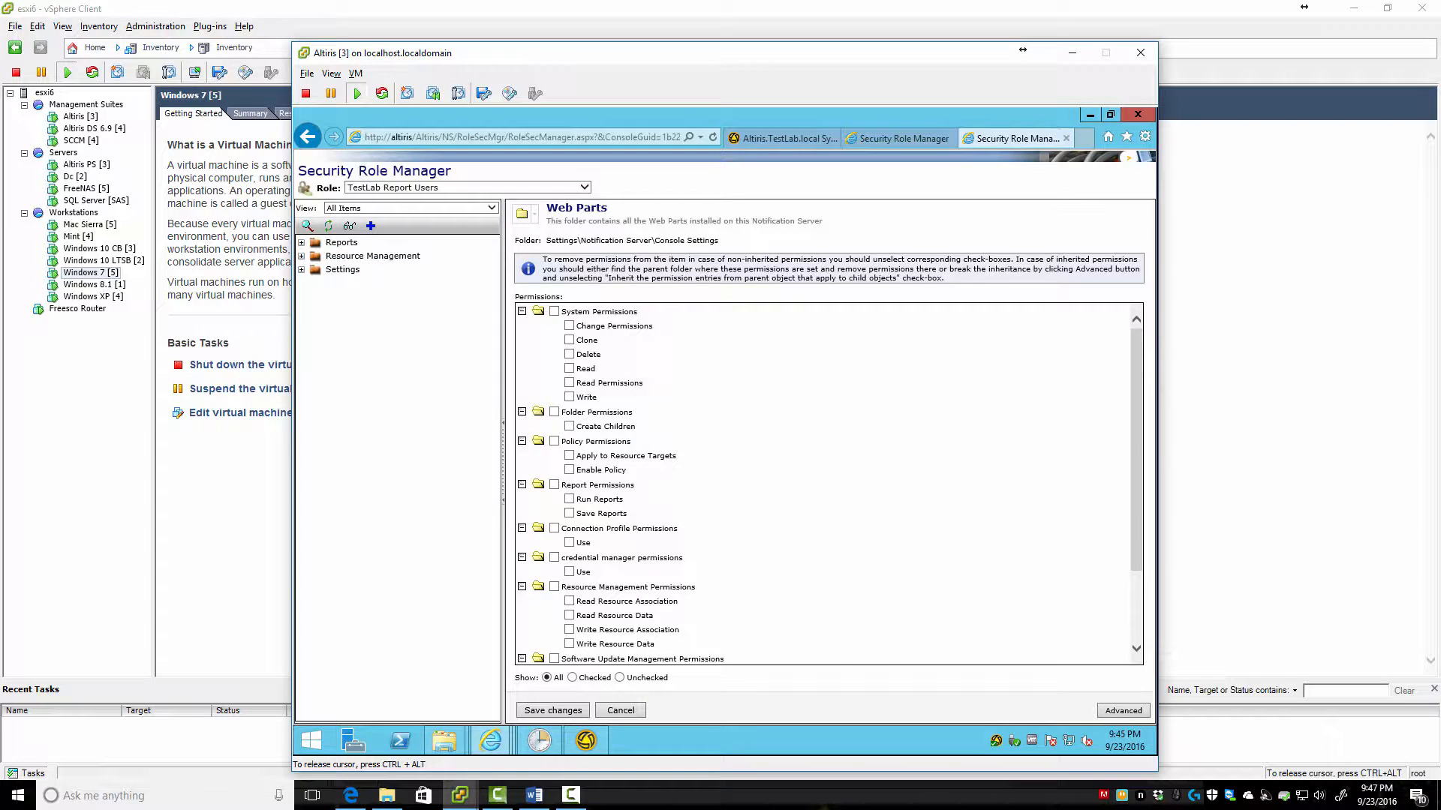
left_click(491, 208)
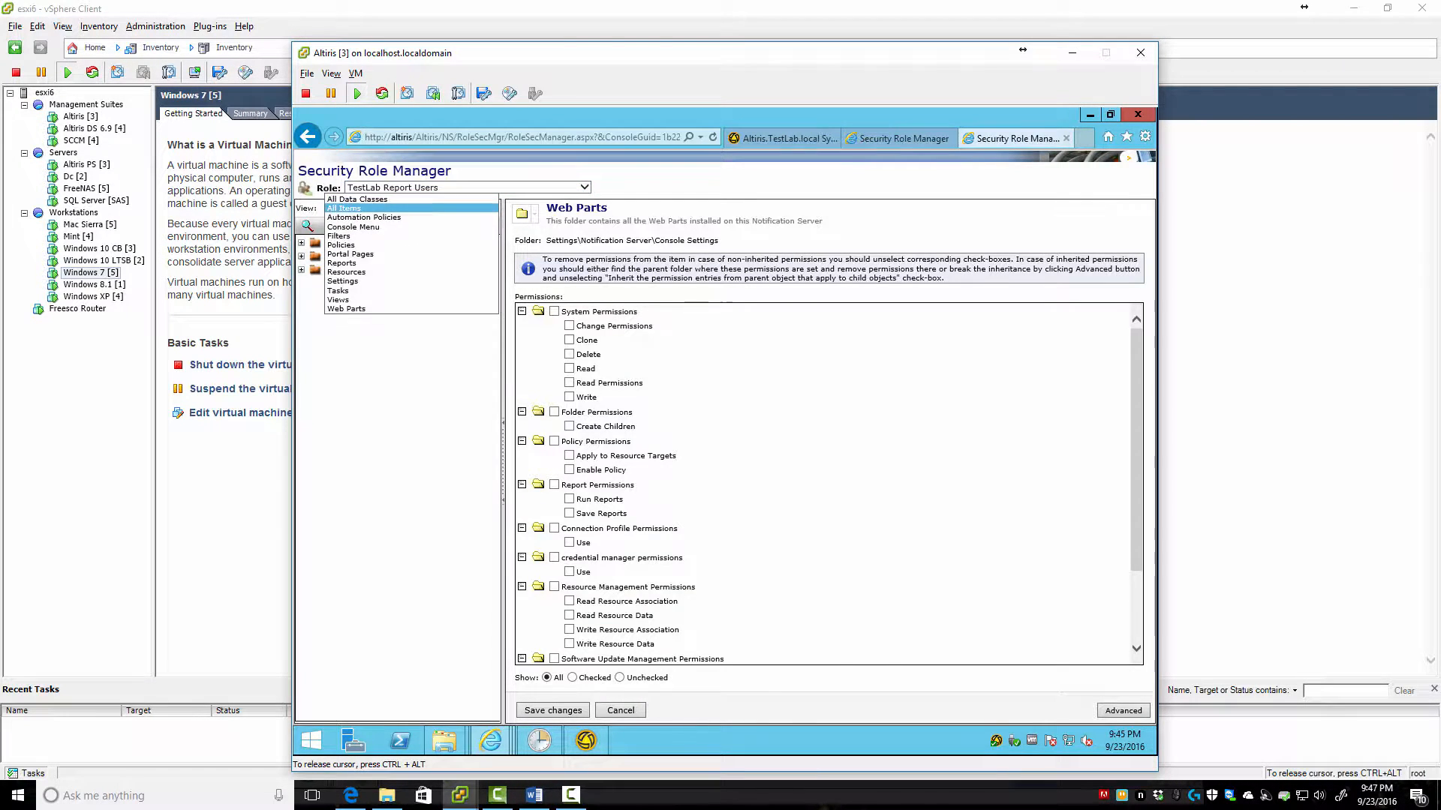
left_click(491, 208)
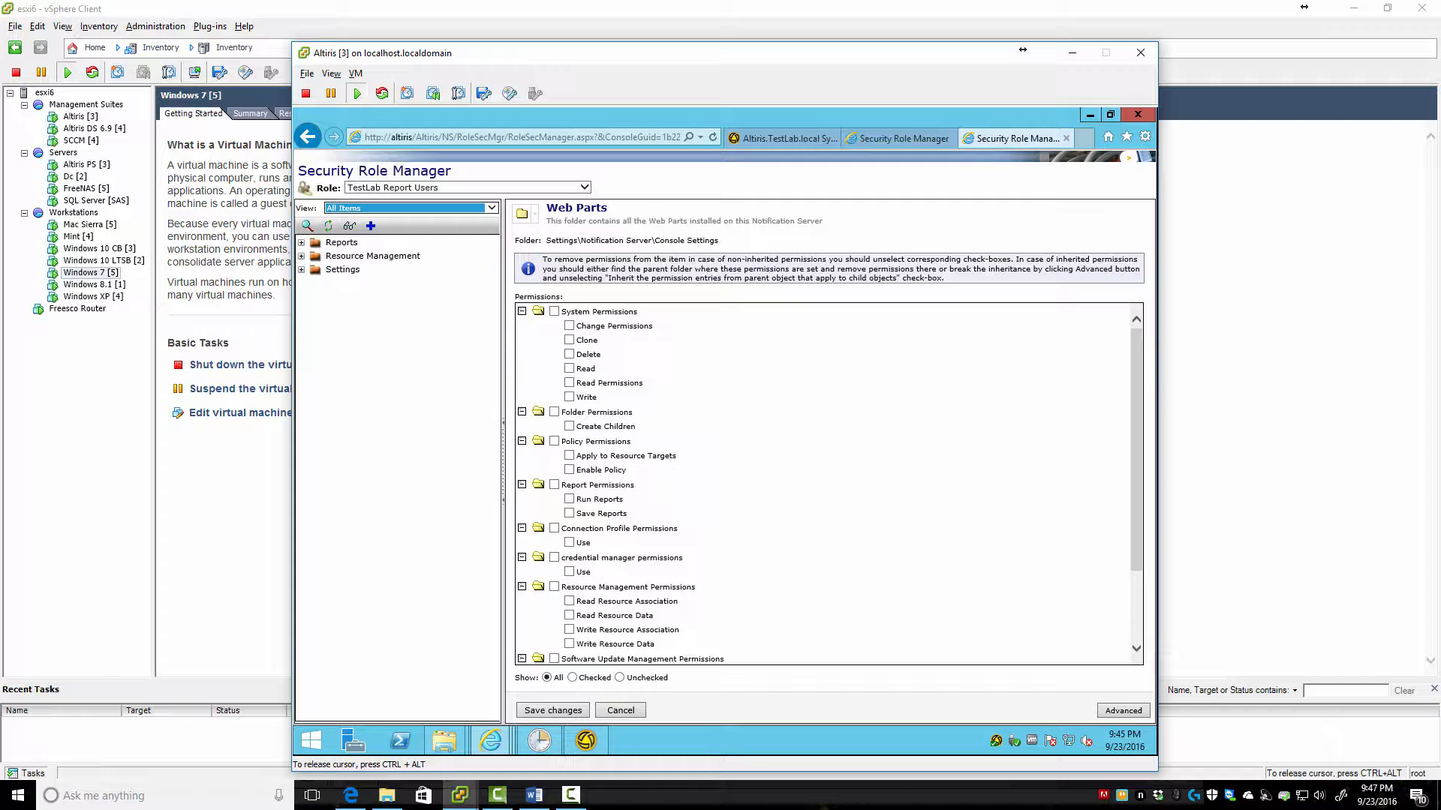
left_click(301, 243)
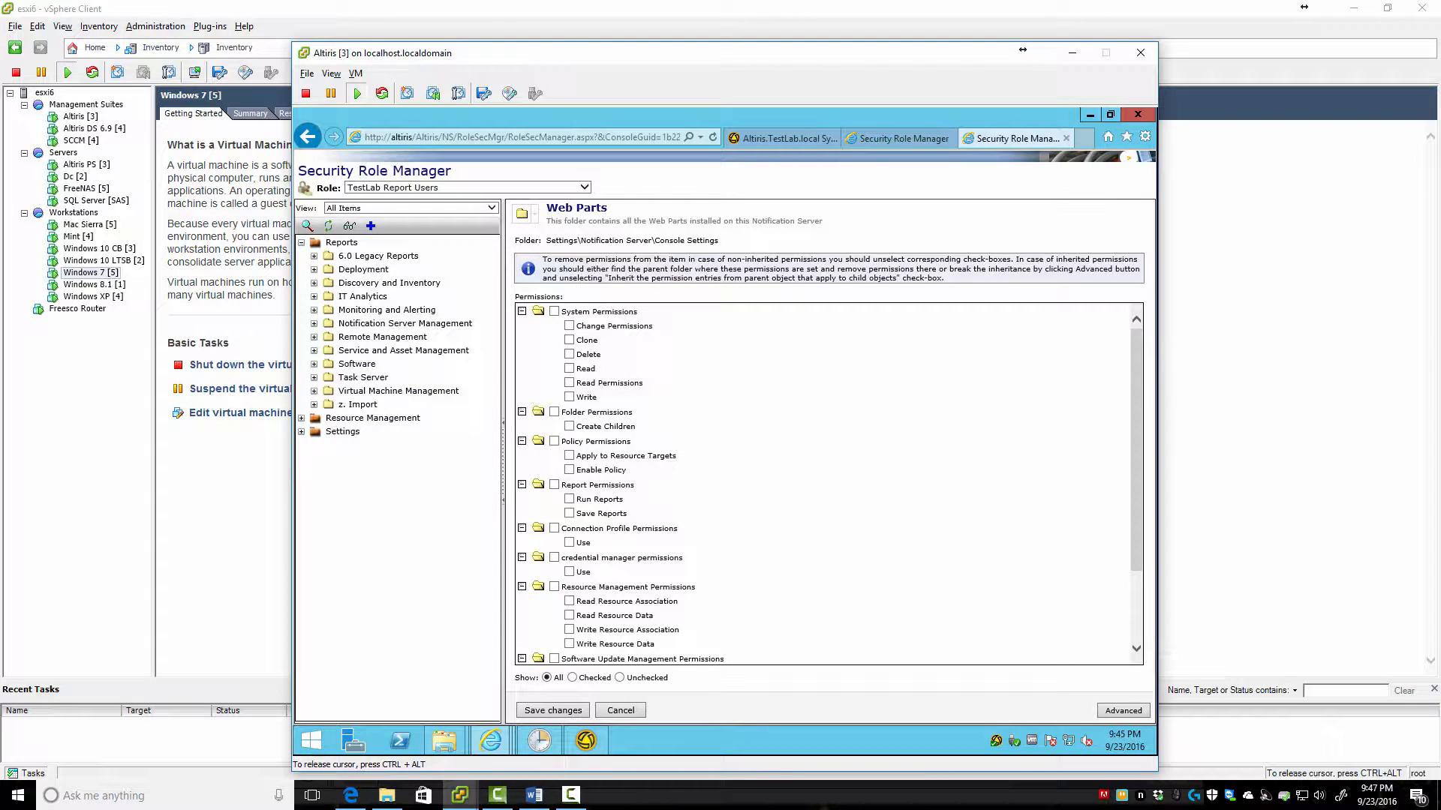
left_click(300, 418)
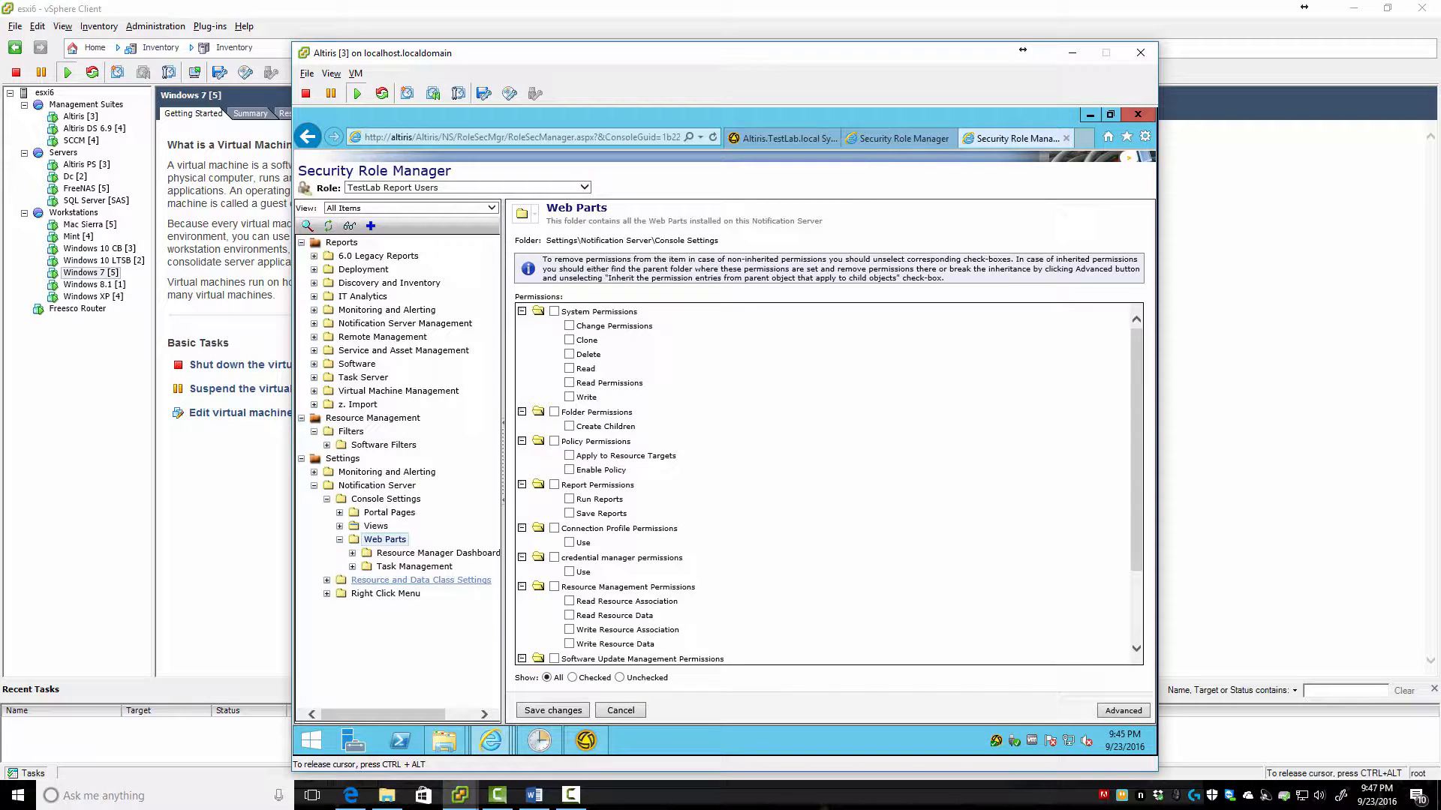
Inspect TestLab Report Users' permissions on Resource and Data Class Settings, Right Click Menu, then Portal Pages
left_click(420, 580)
left_click(327, 580)
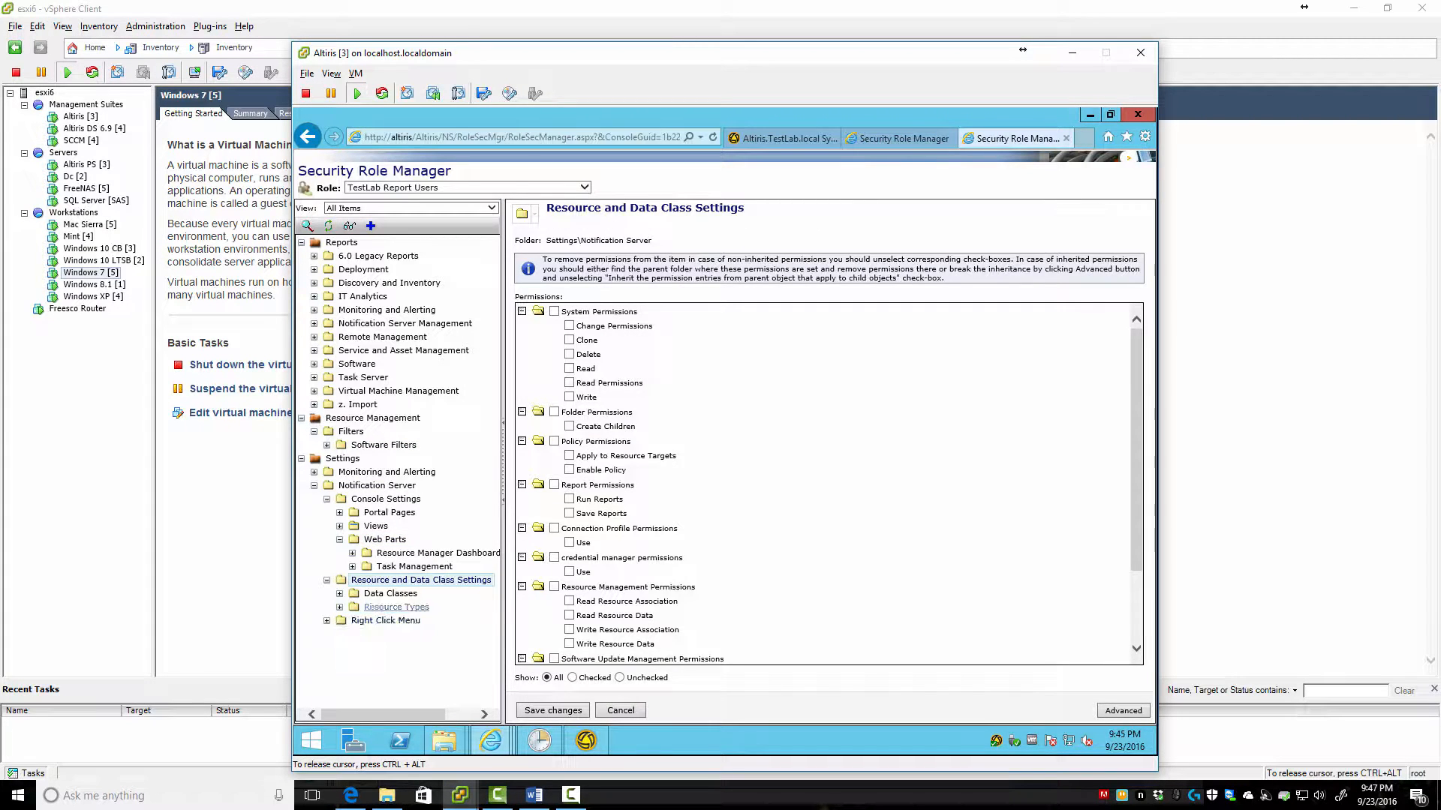
left_click(385, 621)
left_click(389, 513)
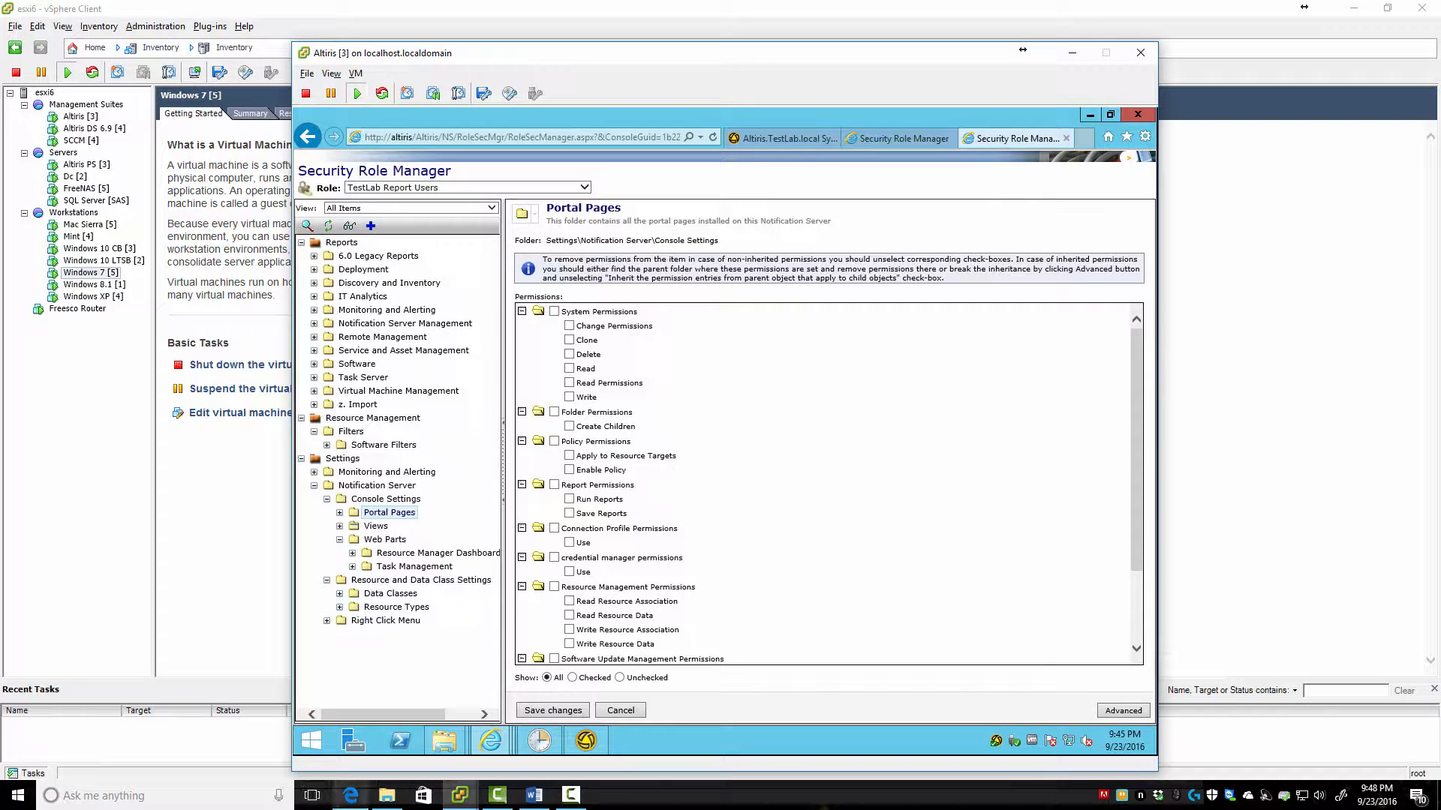
mouse_move(460, 794)
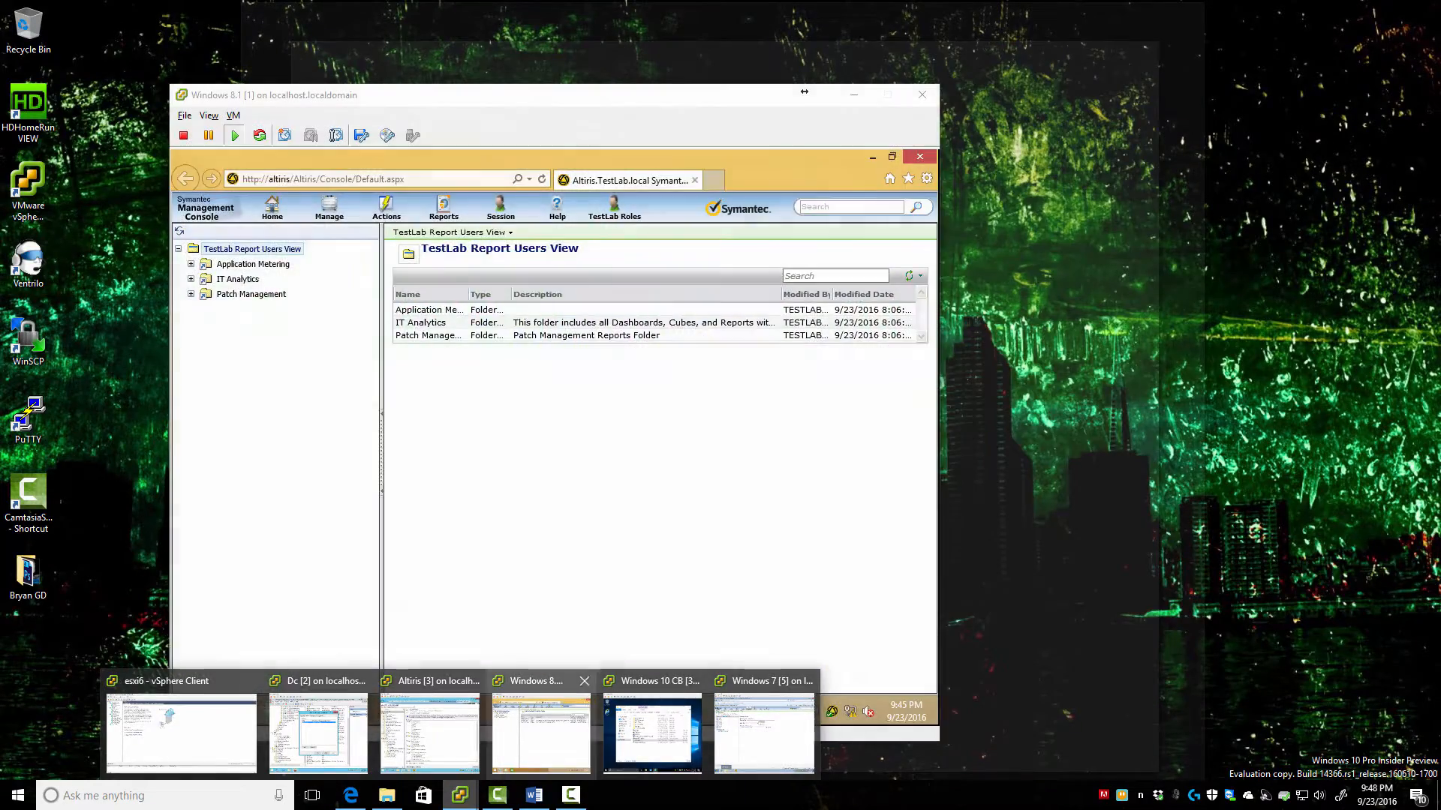
Unlock the Windows 8.1 test machine with the user's password, reload its console and open TestLab Roles
left_click(540, 732)
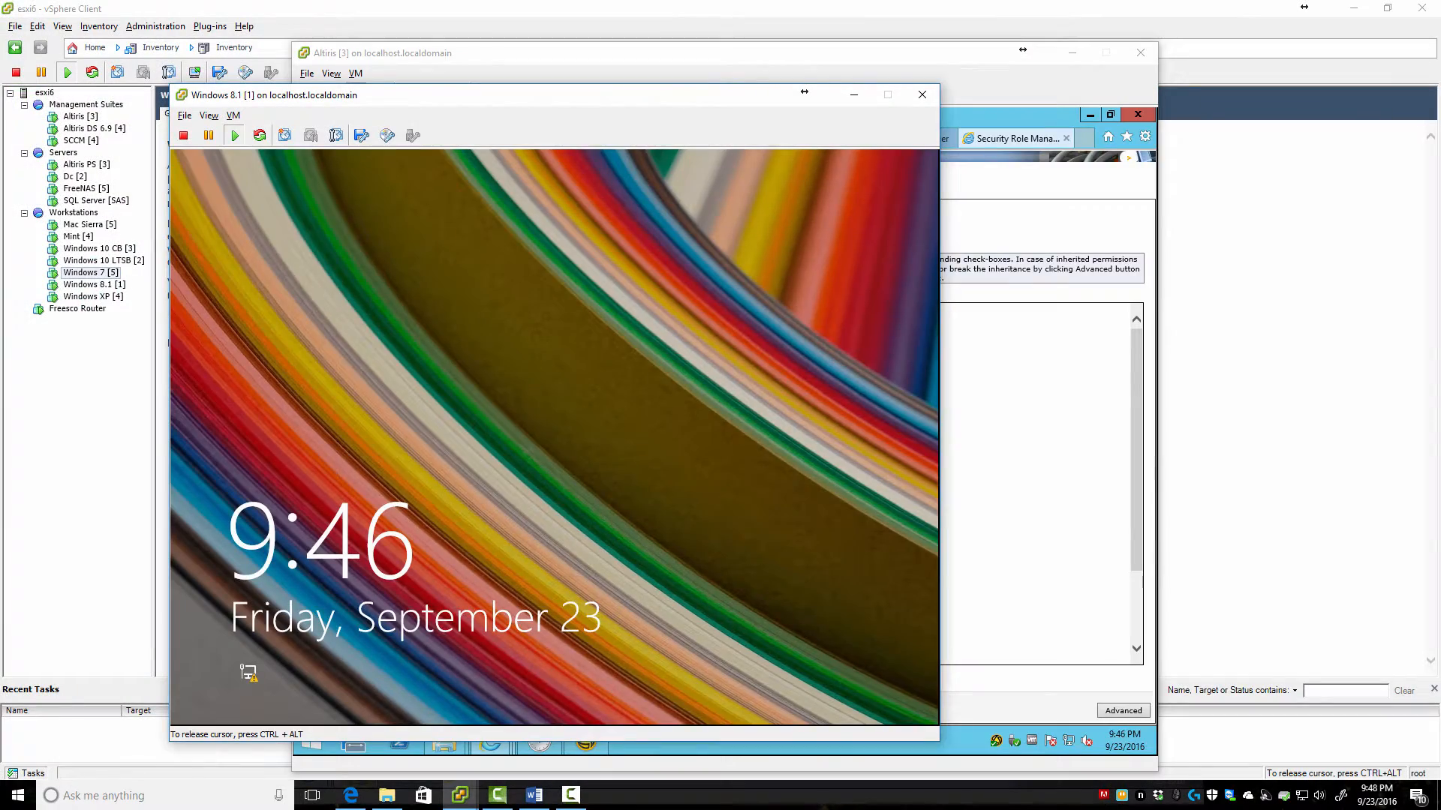
key("space")
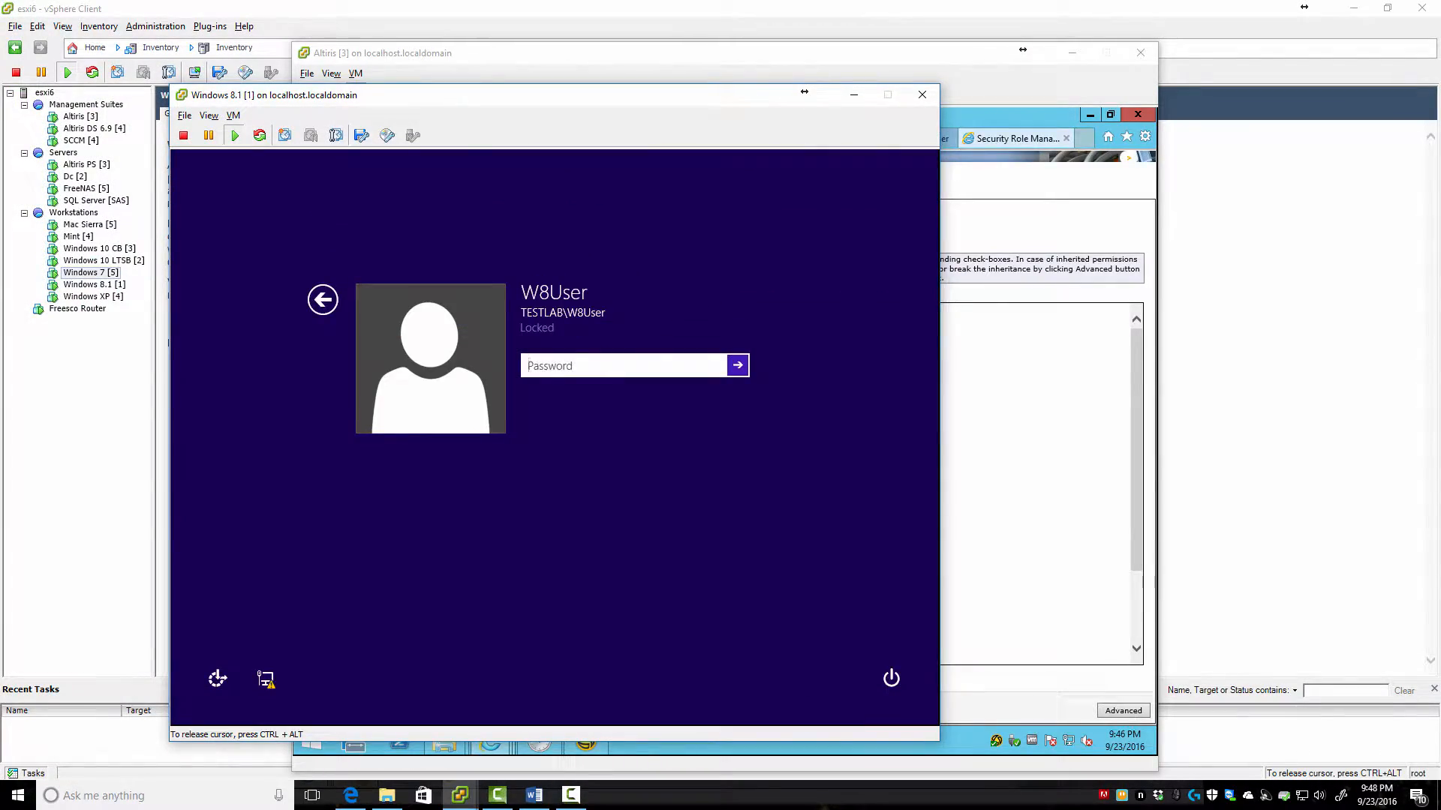
type("••")
key("BackSpace")
key("BackSpace")
type("•••••")
key("Return")
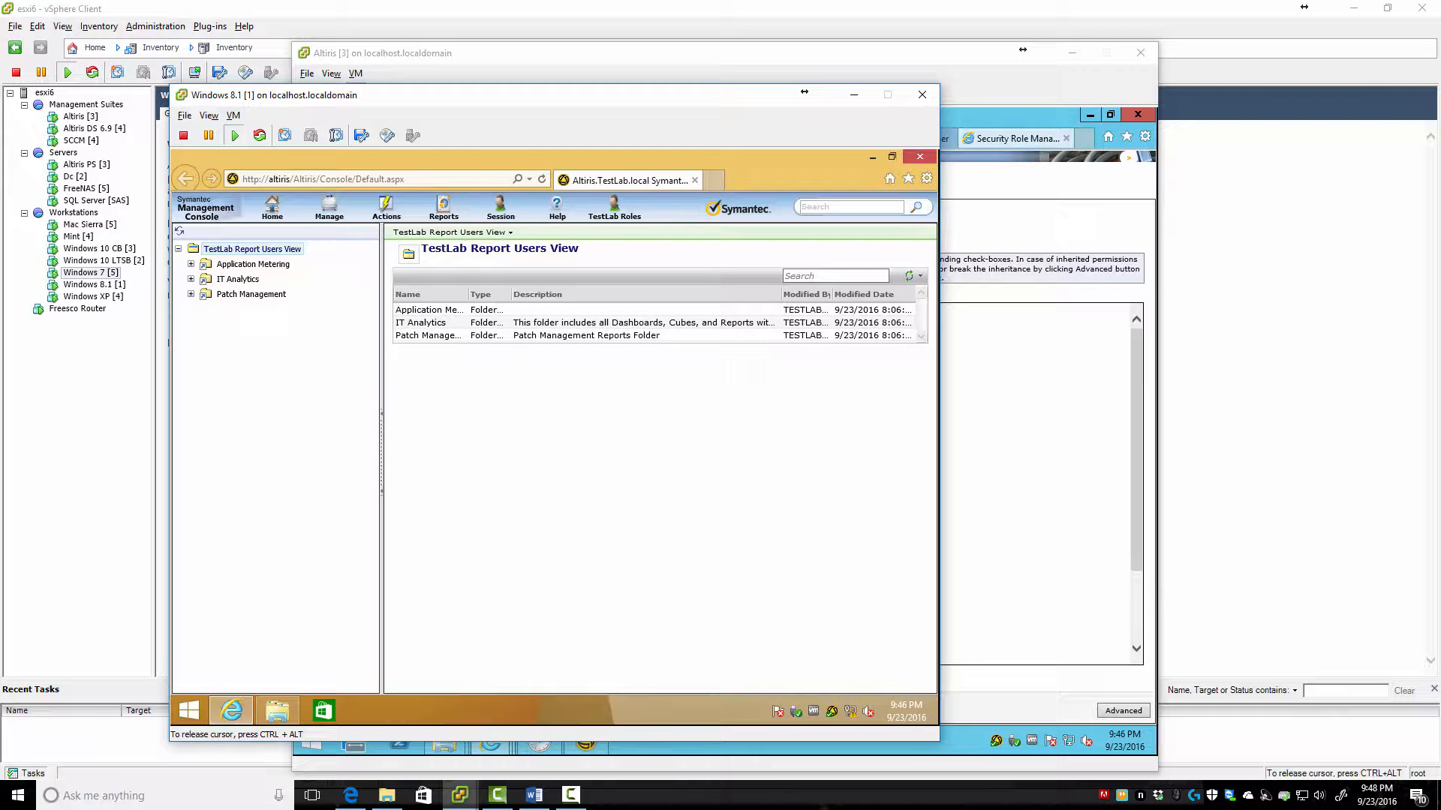
key("F5")
left_click(614, 208)
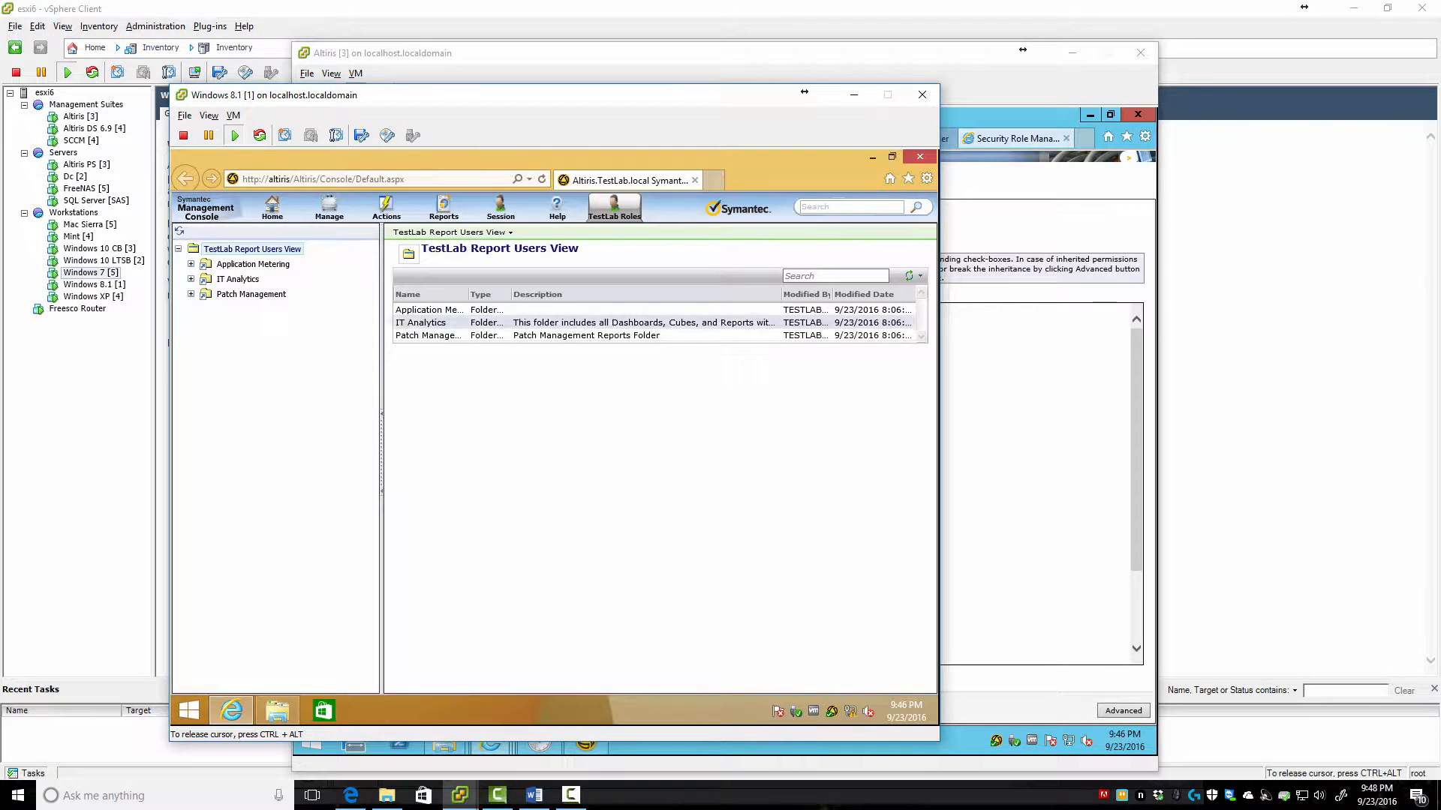
On the Altiris server, flip through the role permission pages to the Roles page and open console settings
left_click(1051, 301)
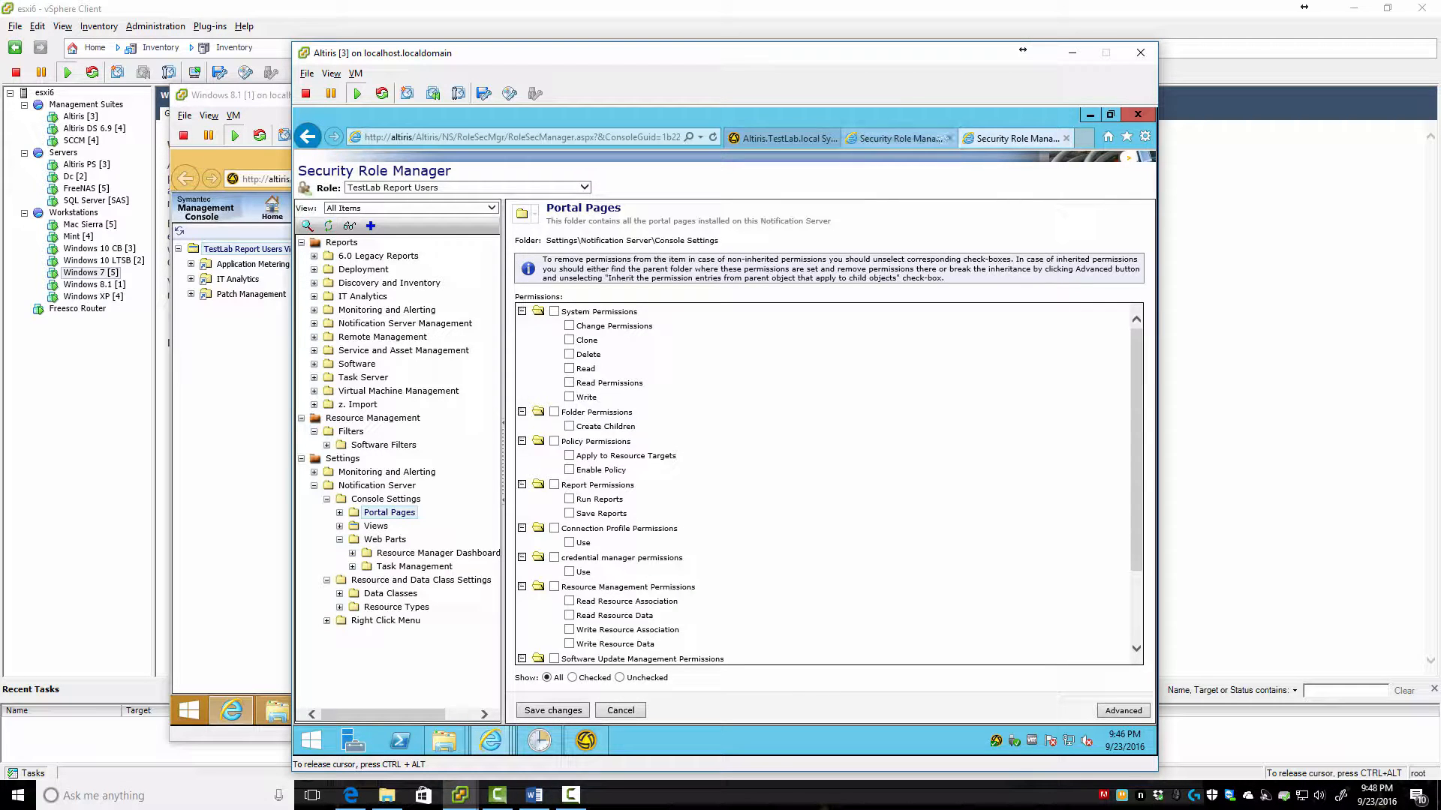
left_click(897, 138)
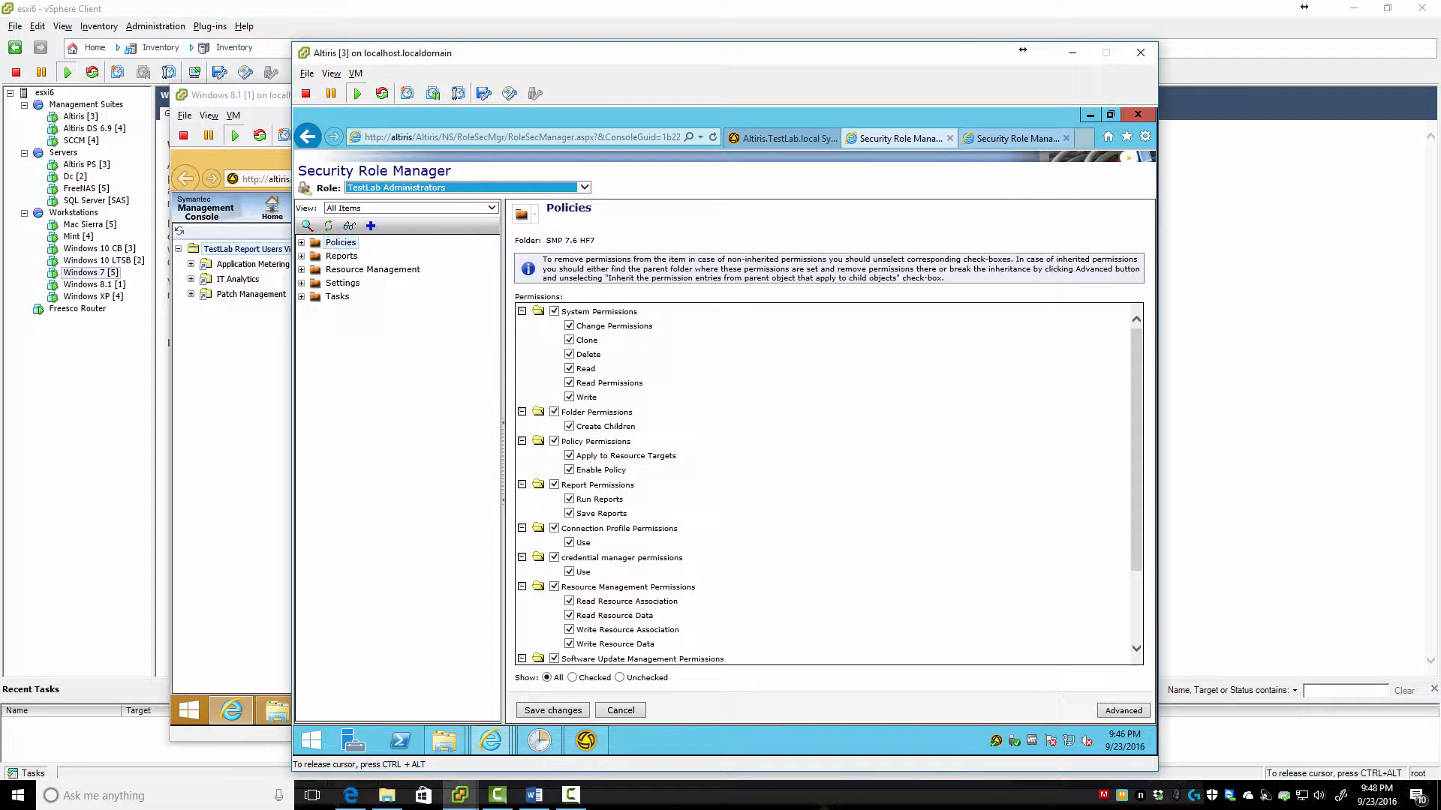
left_click(1021, 138)
left_click(784, 138)
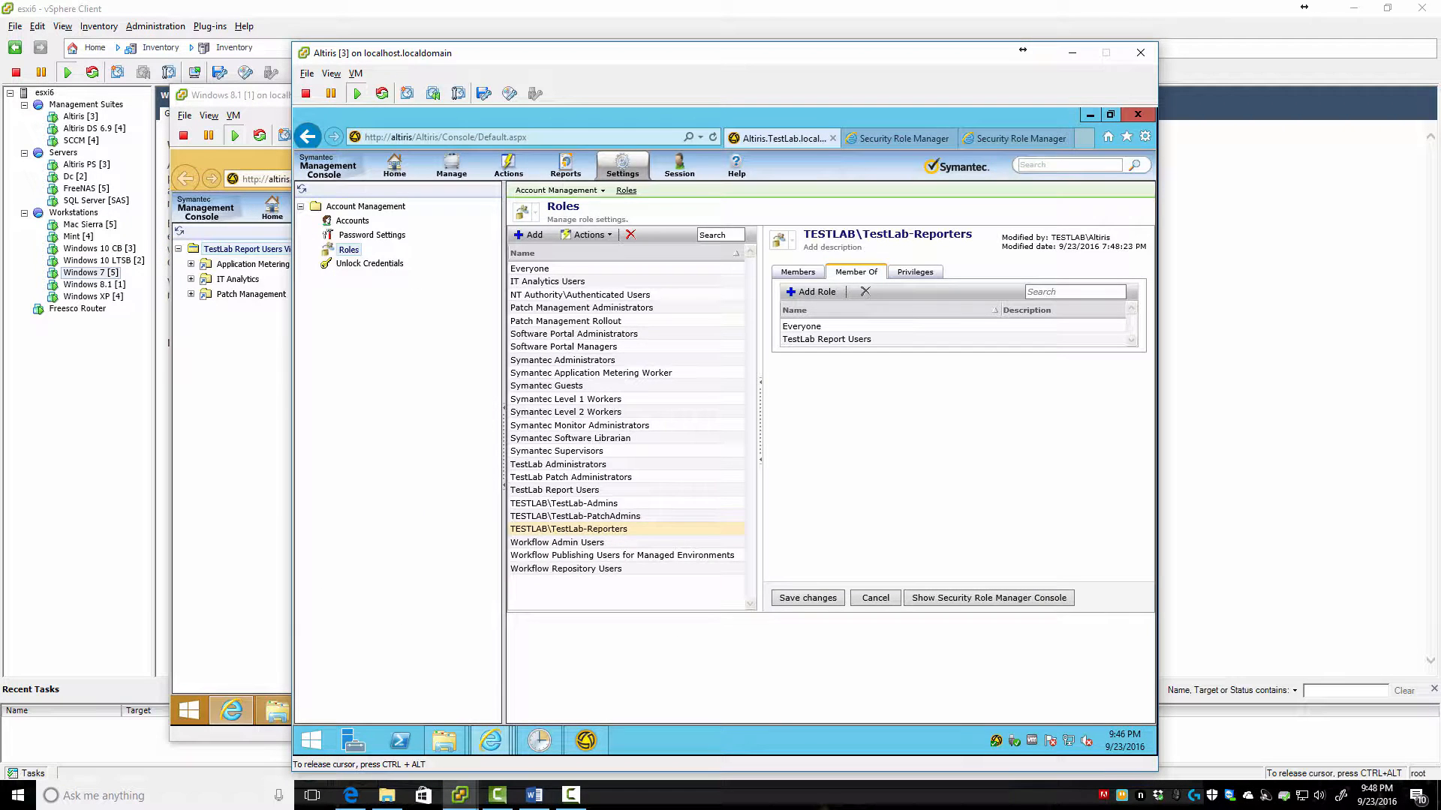
left_click(622, 165)
mouse_move(652, 262)
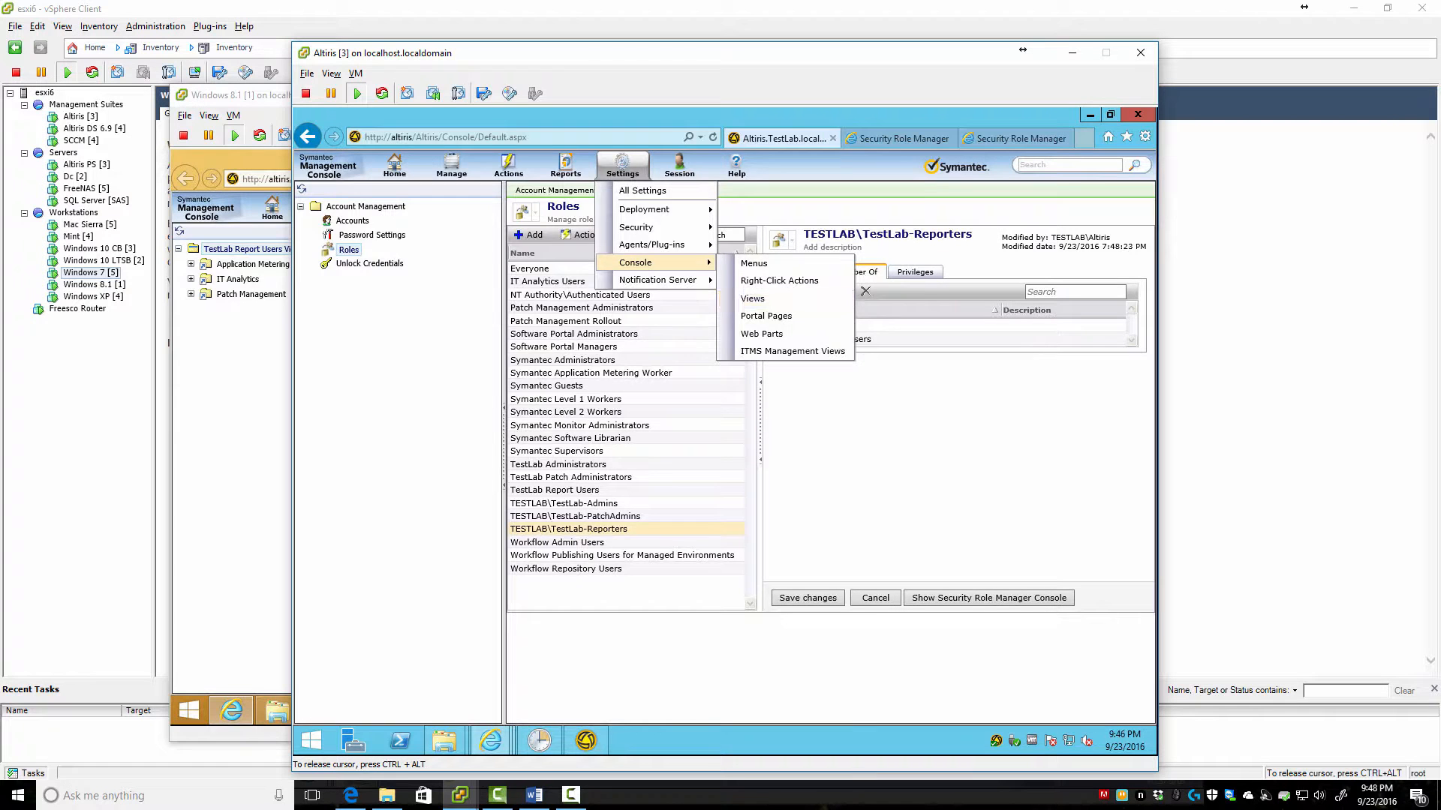
Return to TestLab Report Users' Security Role Manager page, keep that role, and set View to Console Menu
left_click(903, 138)
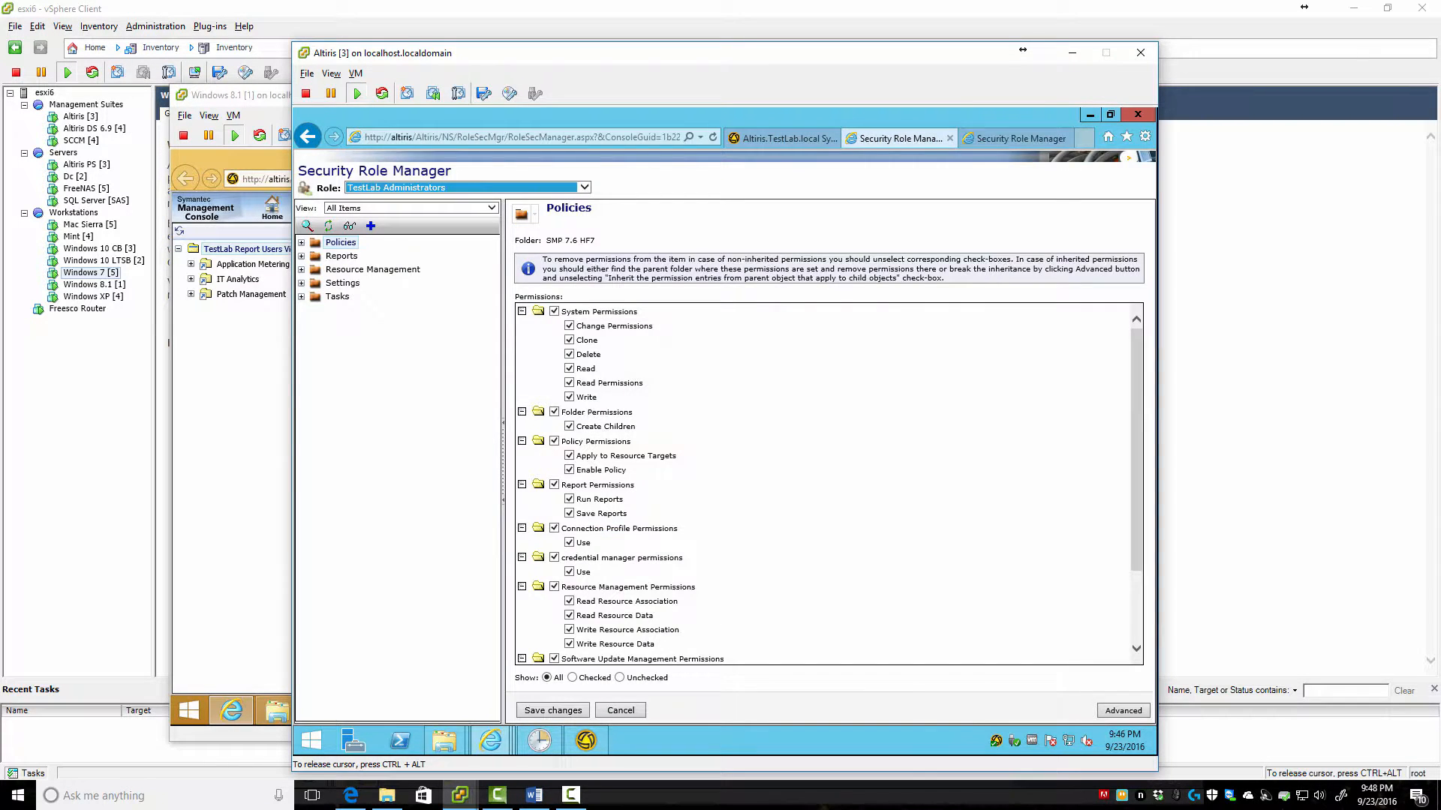
left_click(1016, 139)
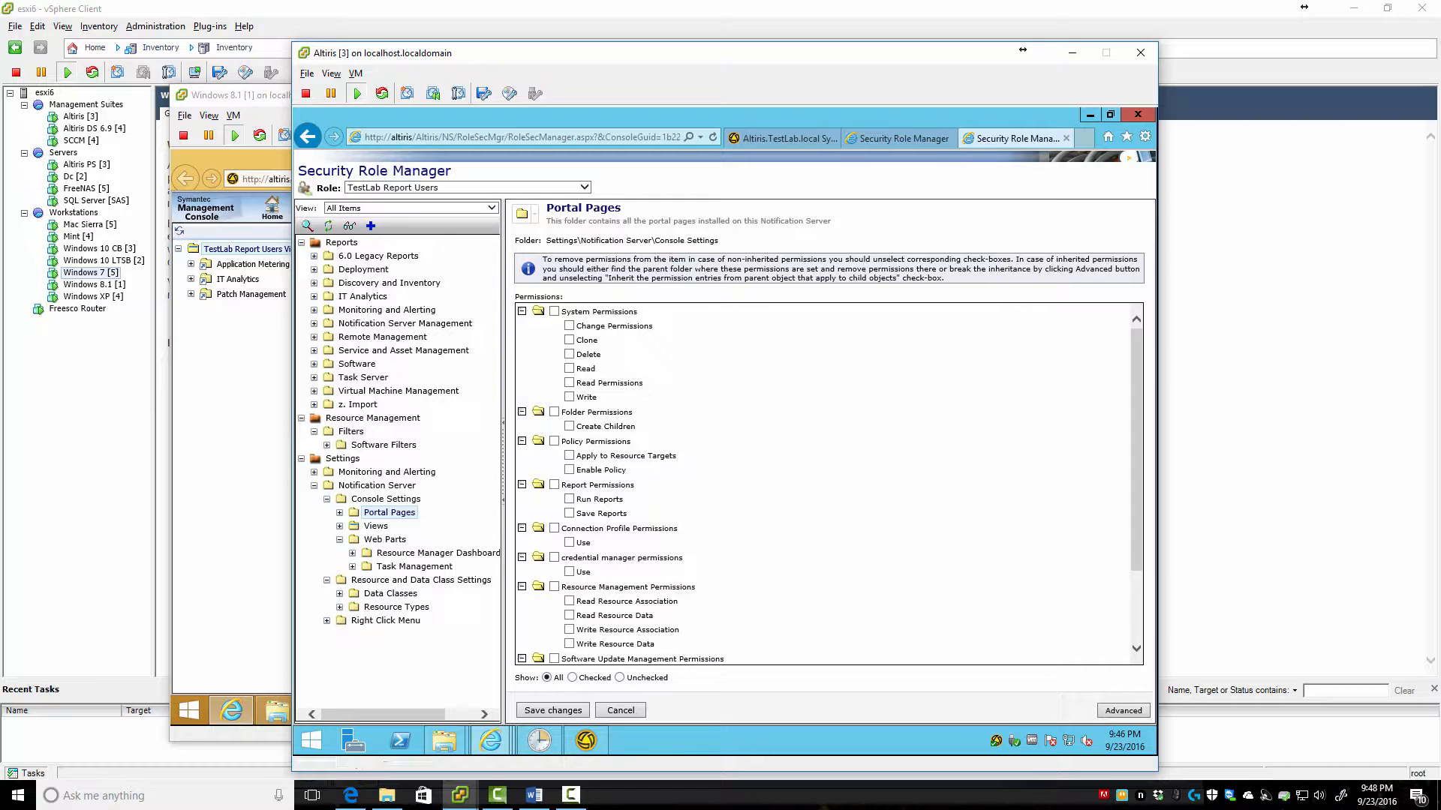
left_click(583, 187)
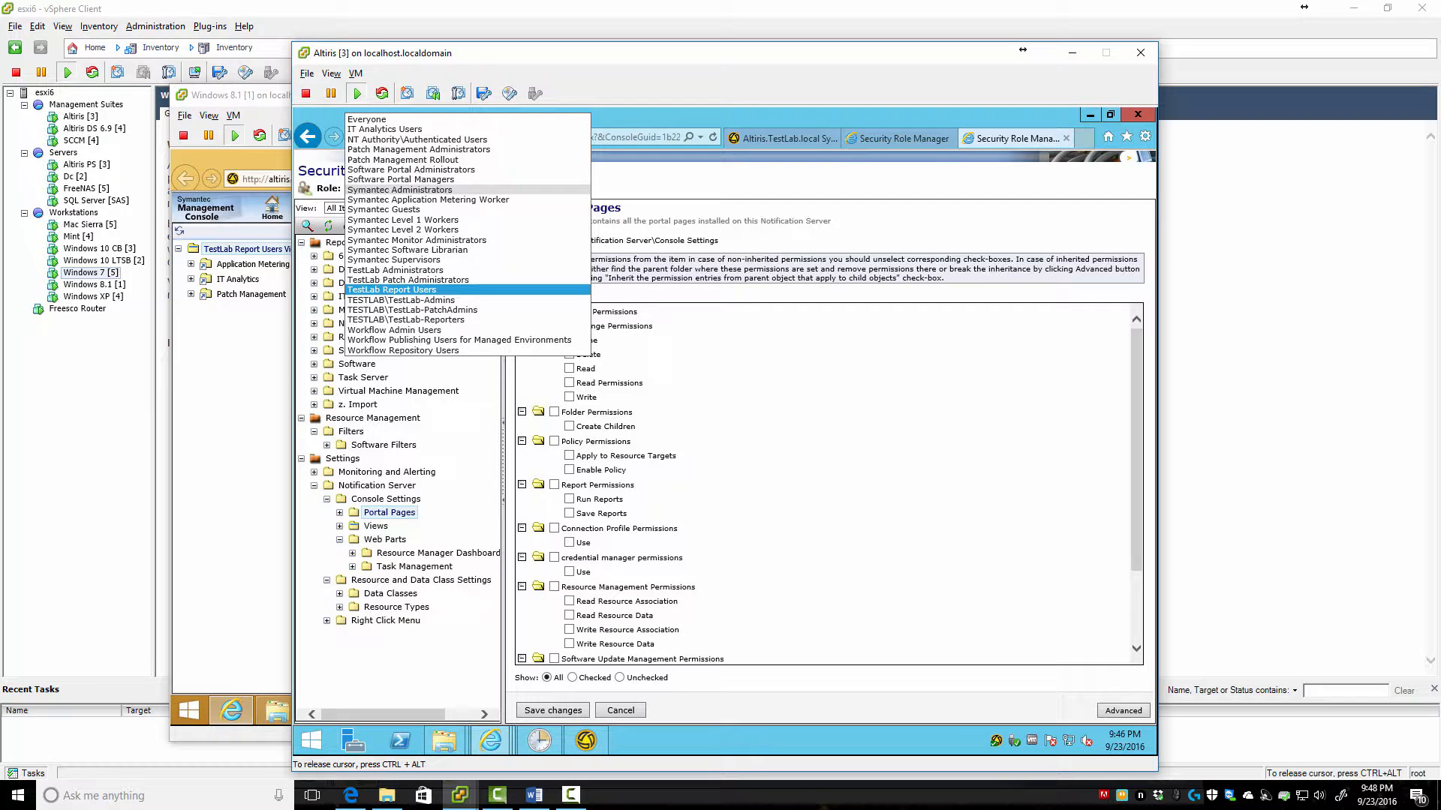
left_click(392, 290)
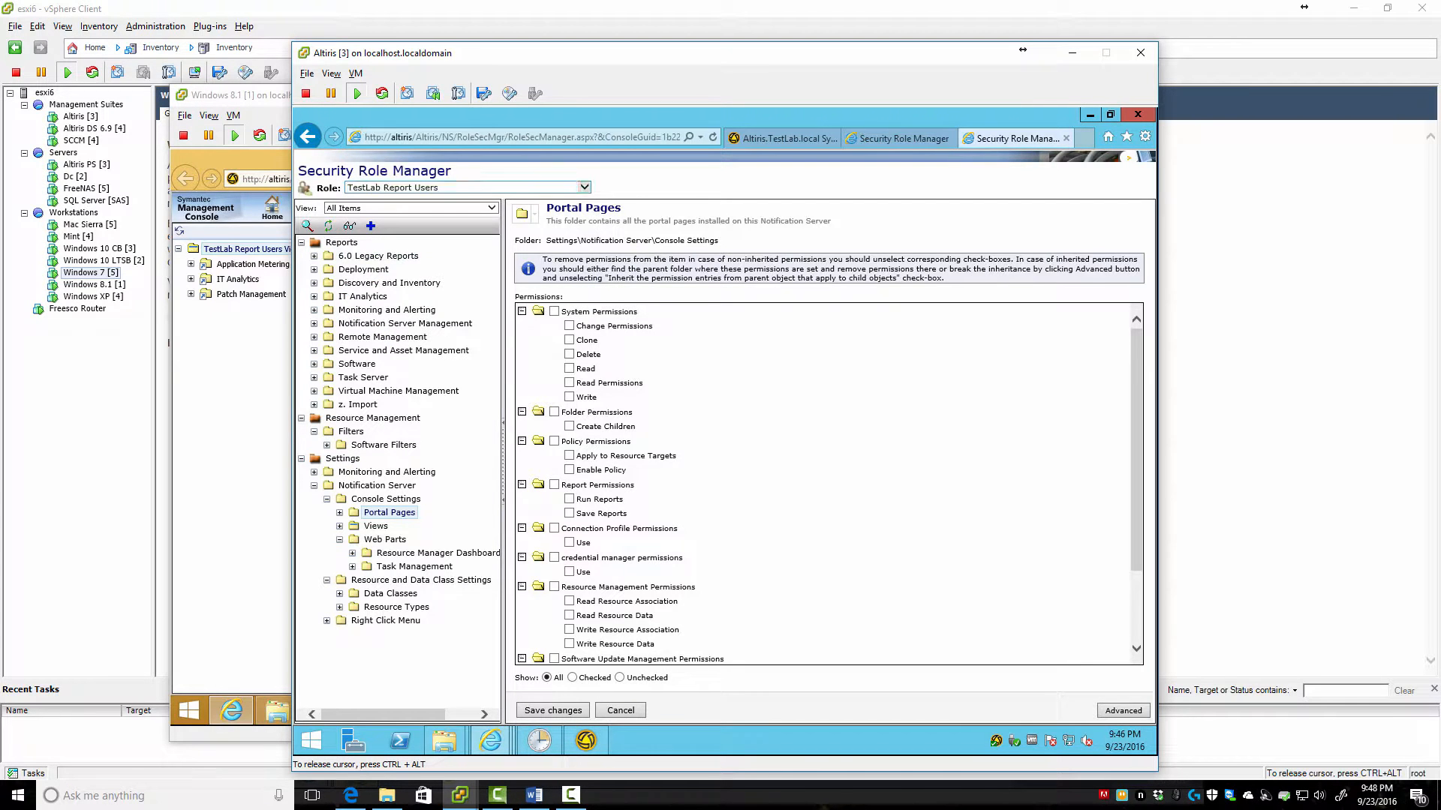
left_click(491, 208)
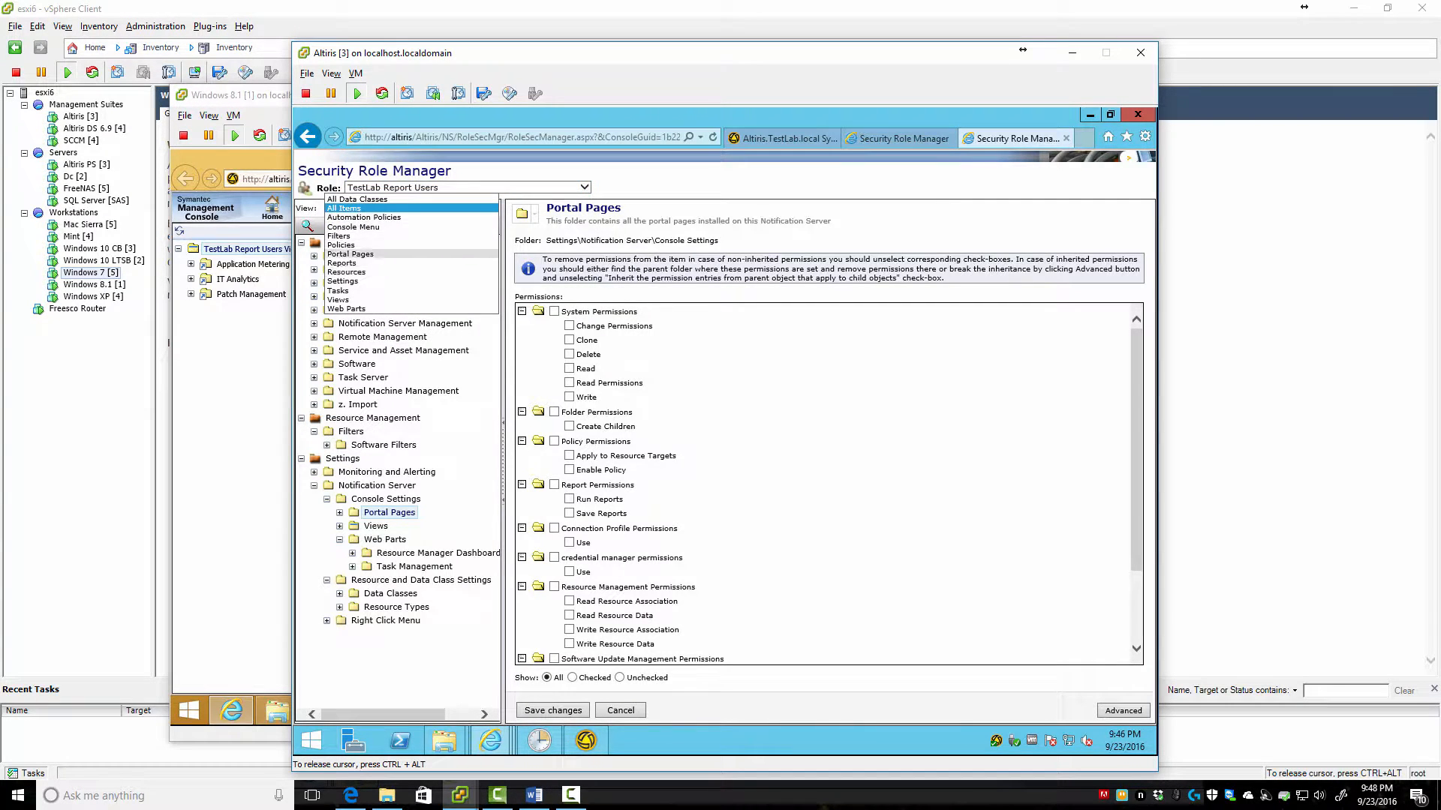
left_click(352, 226)
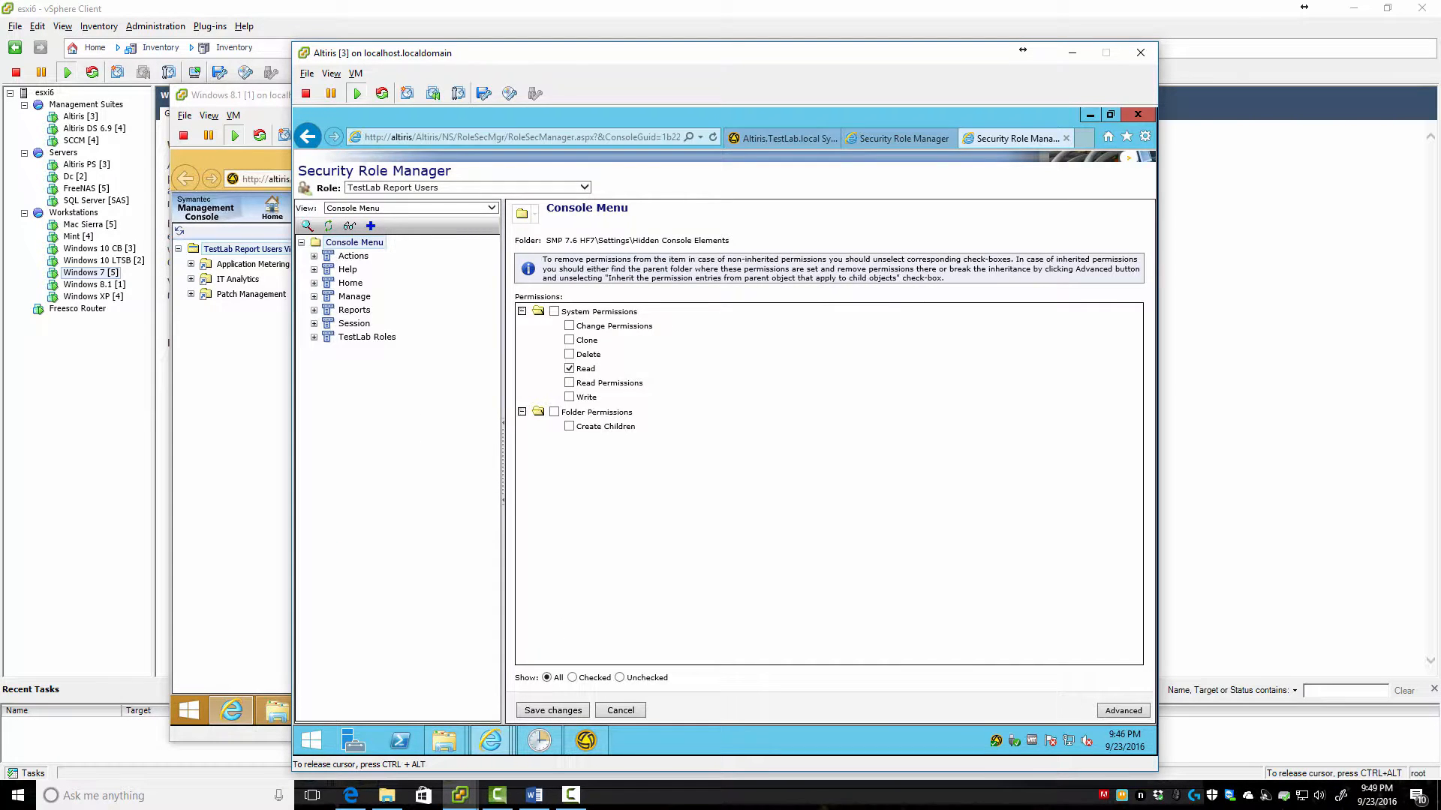
Expand TestLab Roles and review permissions on the TestLab Report Users, TestLab Roles and Session entries
left_click(314, 337)
left_click(395, 351)
right_click(393, 351)
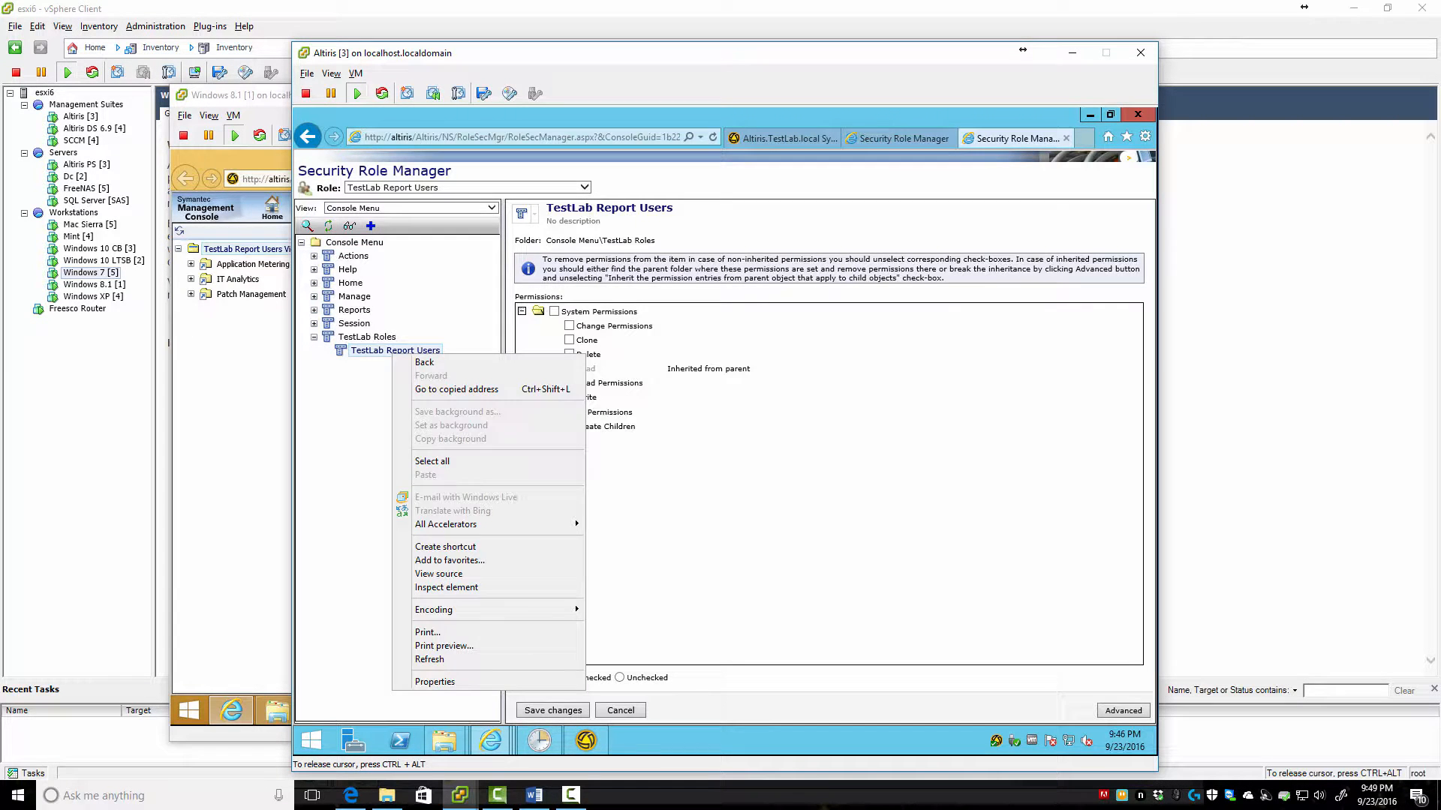
key("Escape")
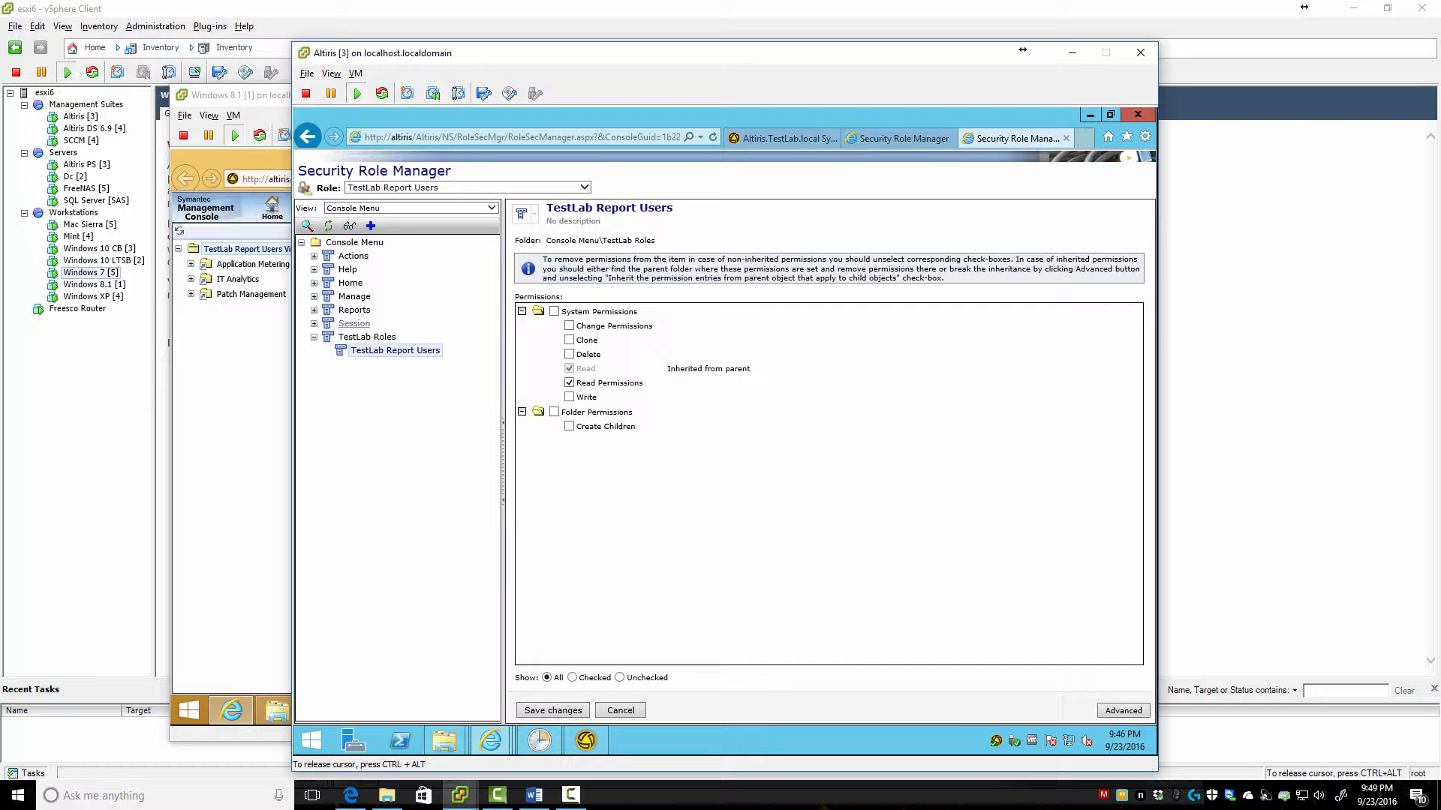
left_click(366, 337)
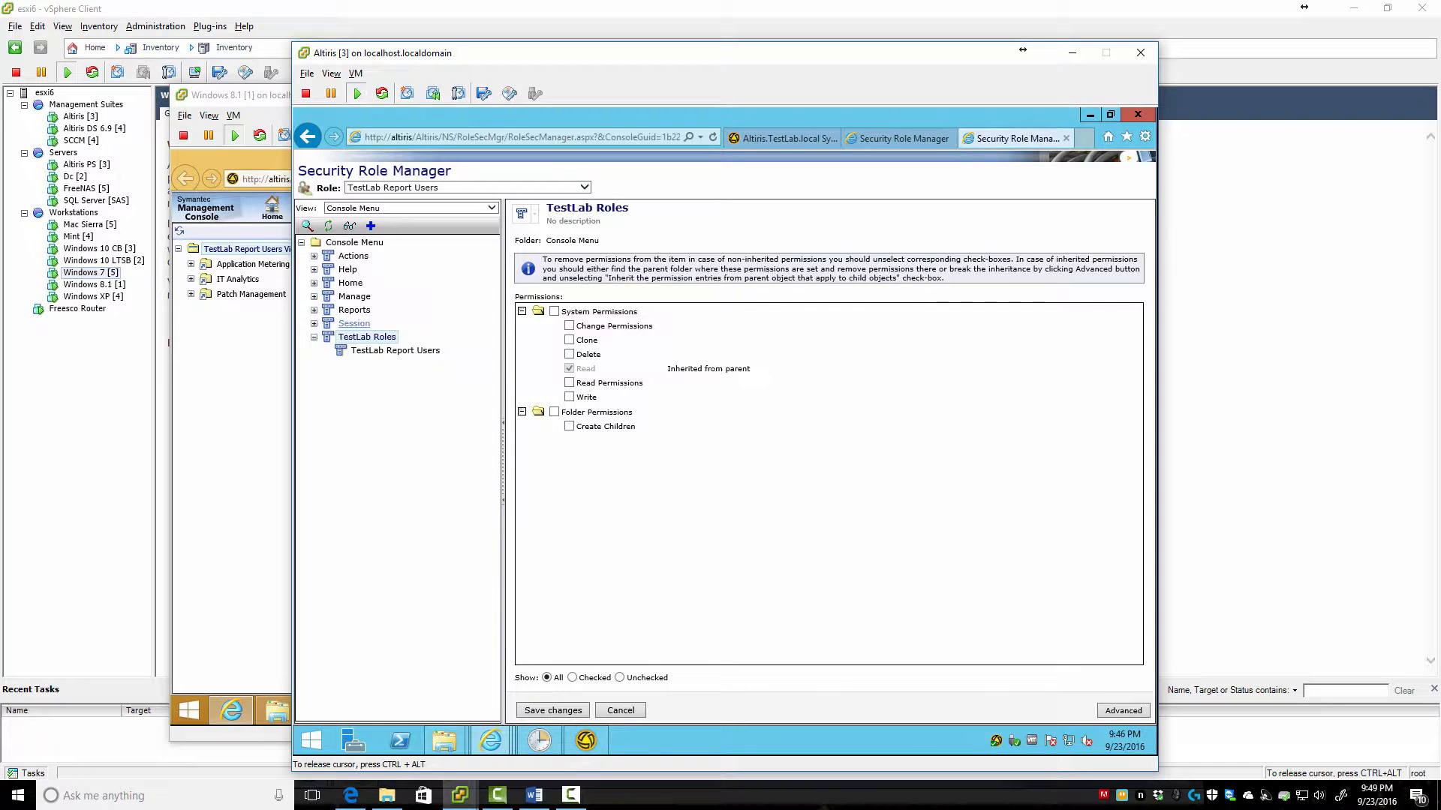
left_click(353, 323)
left_click(396, 350)
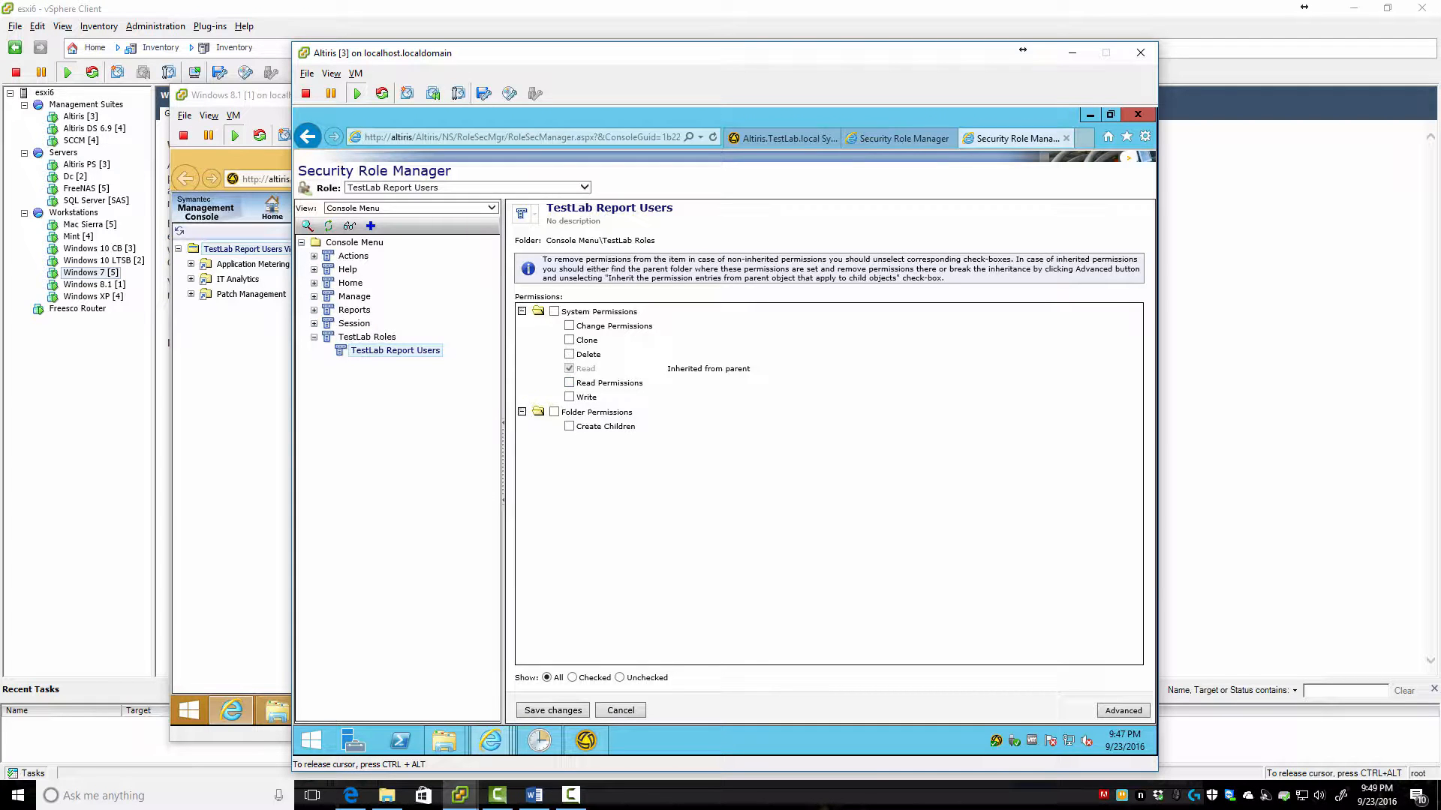
Save the permission changes and reload the test user's console on the Windows 8.1 machine
left_click(553, 710)
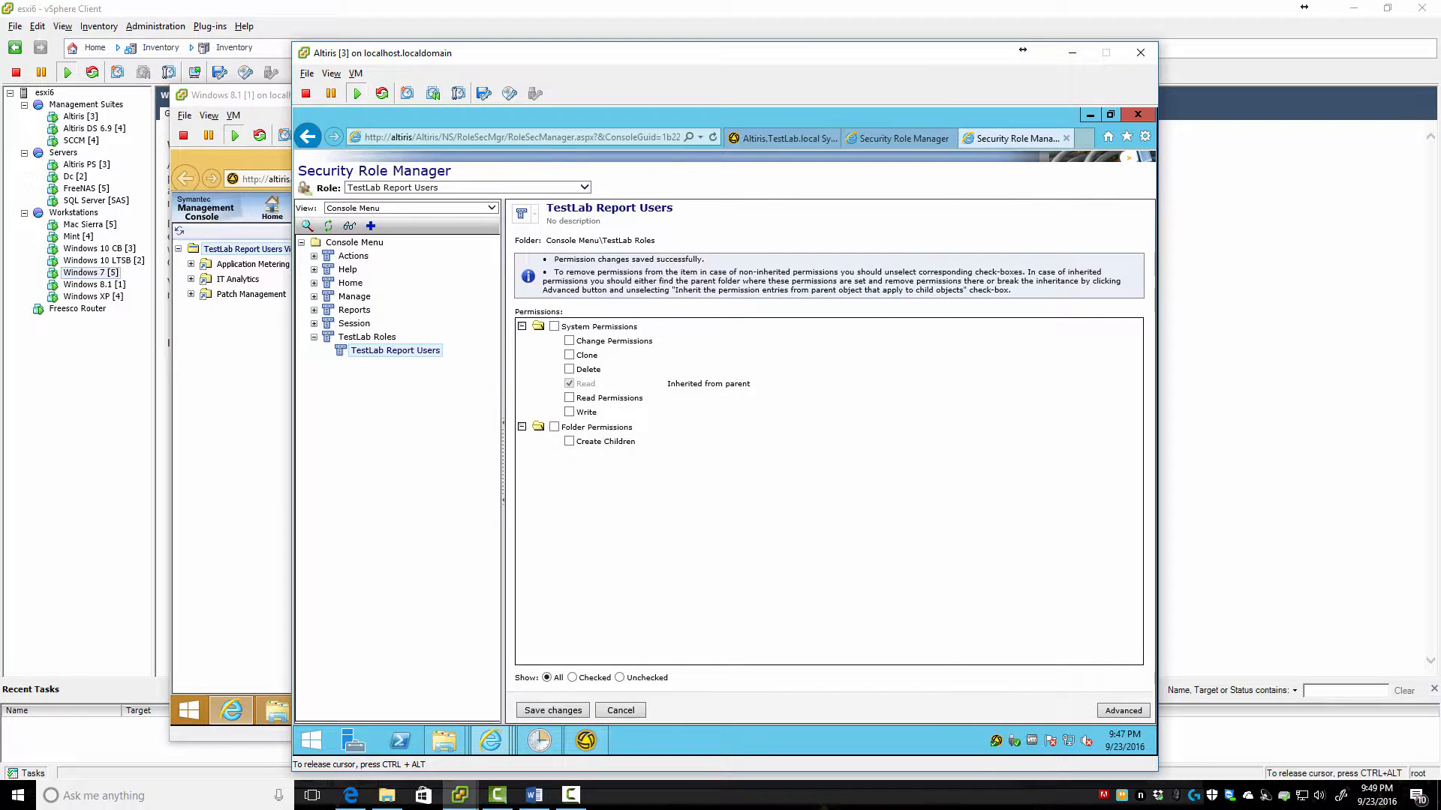
key("alt+Tab")
key("F5")
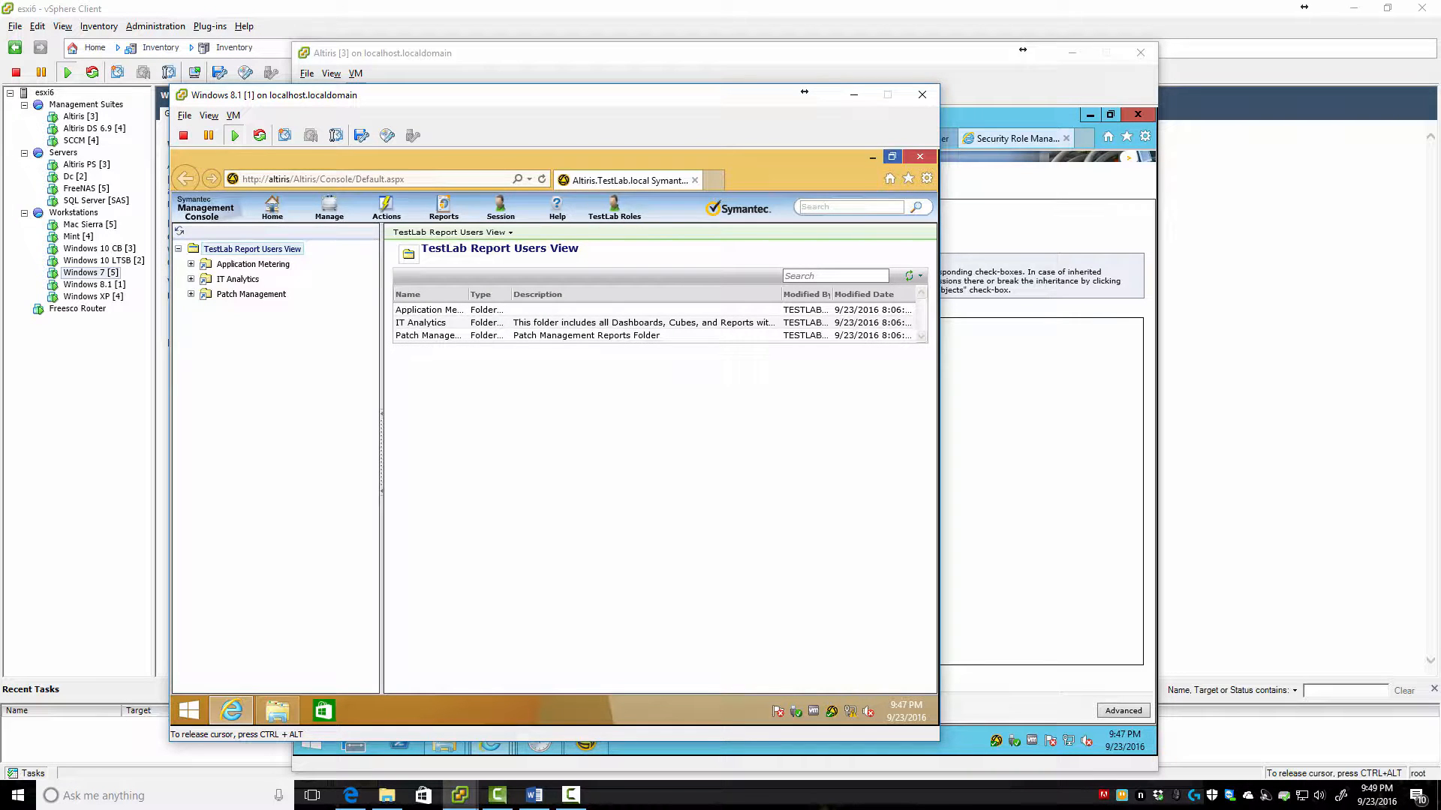
Relaunch the test user's console by entering 'altiri' in a new browser window, then return to the server
left_click(919, 156)
left_click(232, 710)
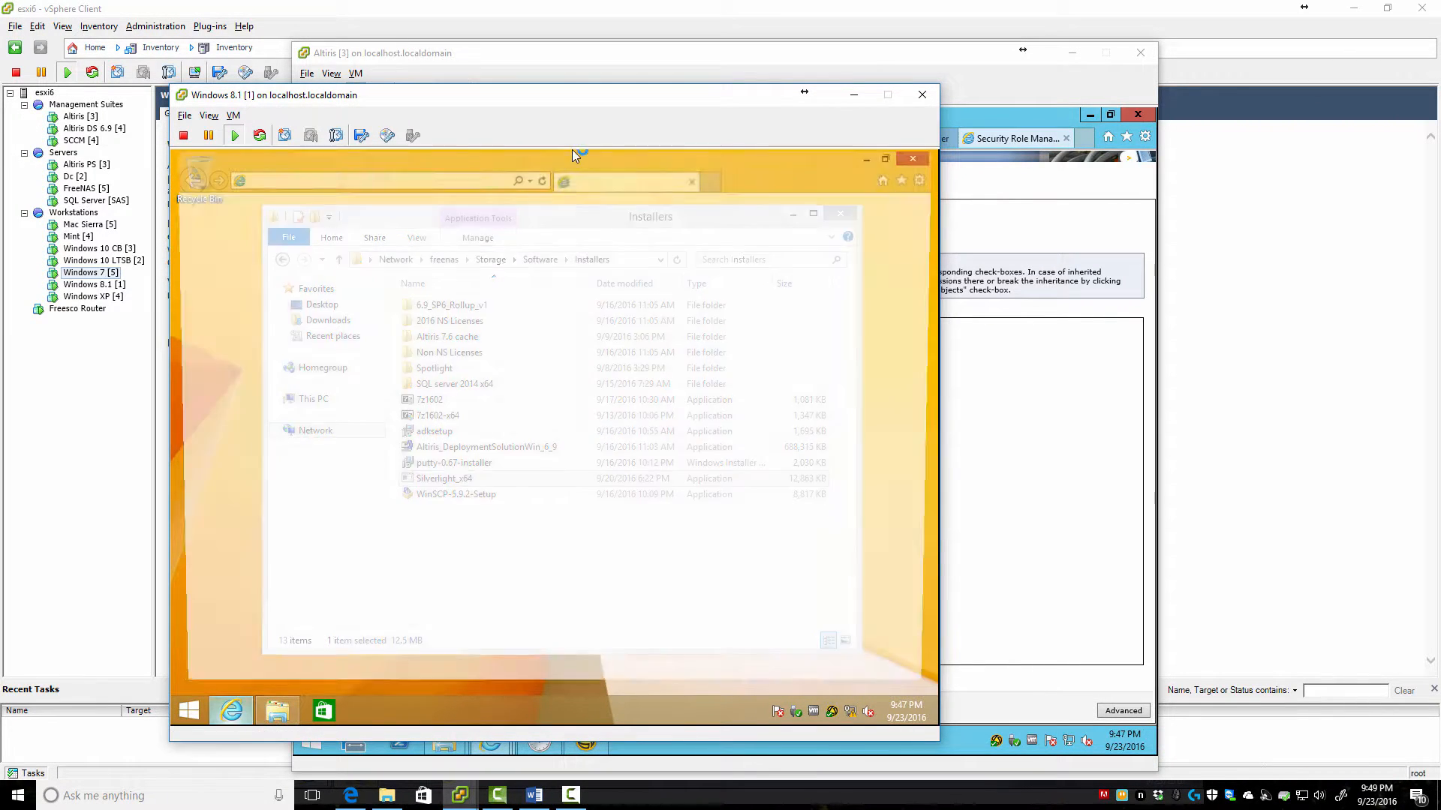
type("altiris/")
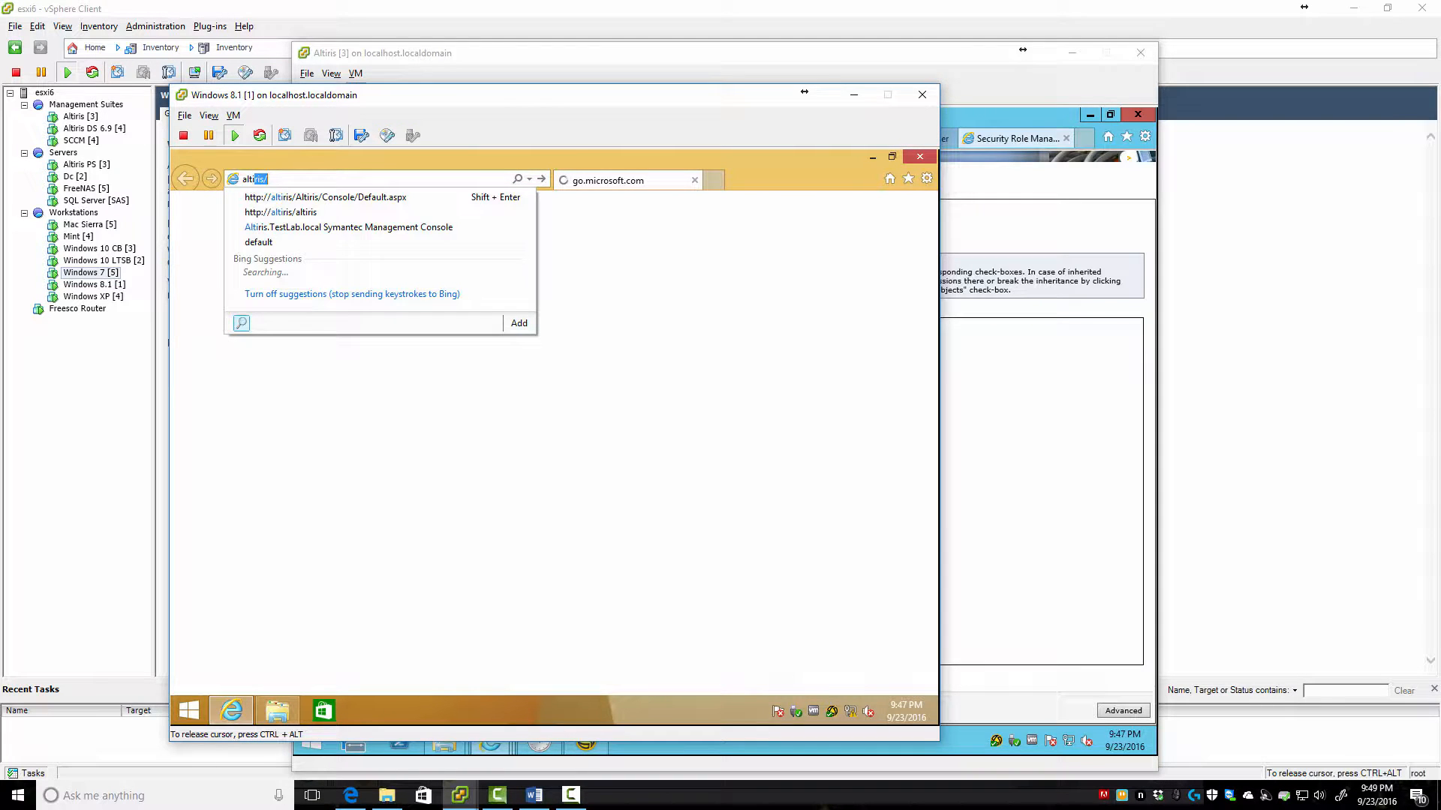
key("shift+Return")
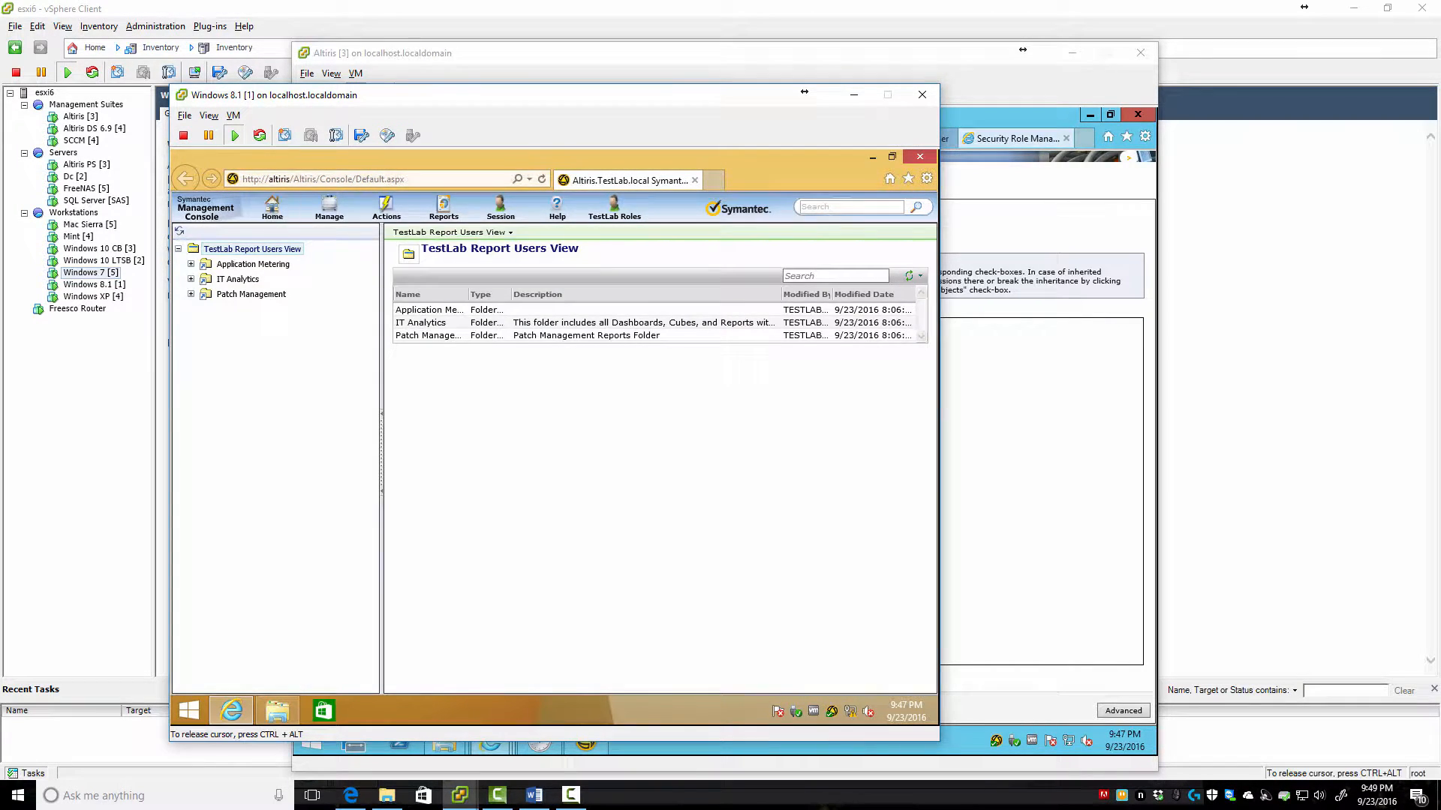
key("alt+Tab")
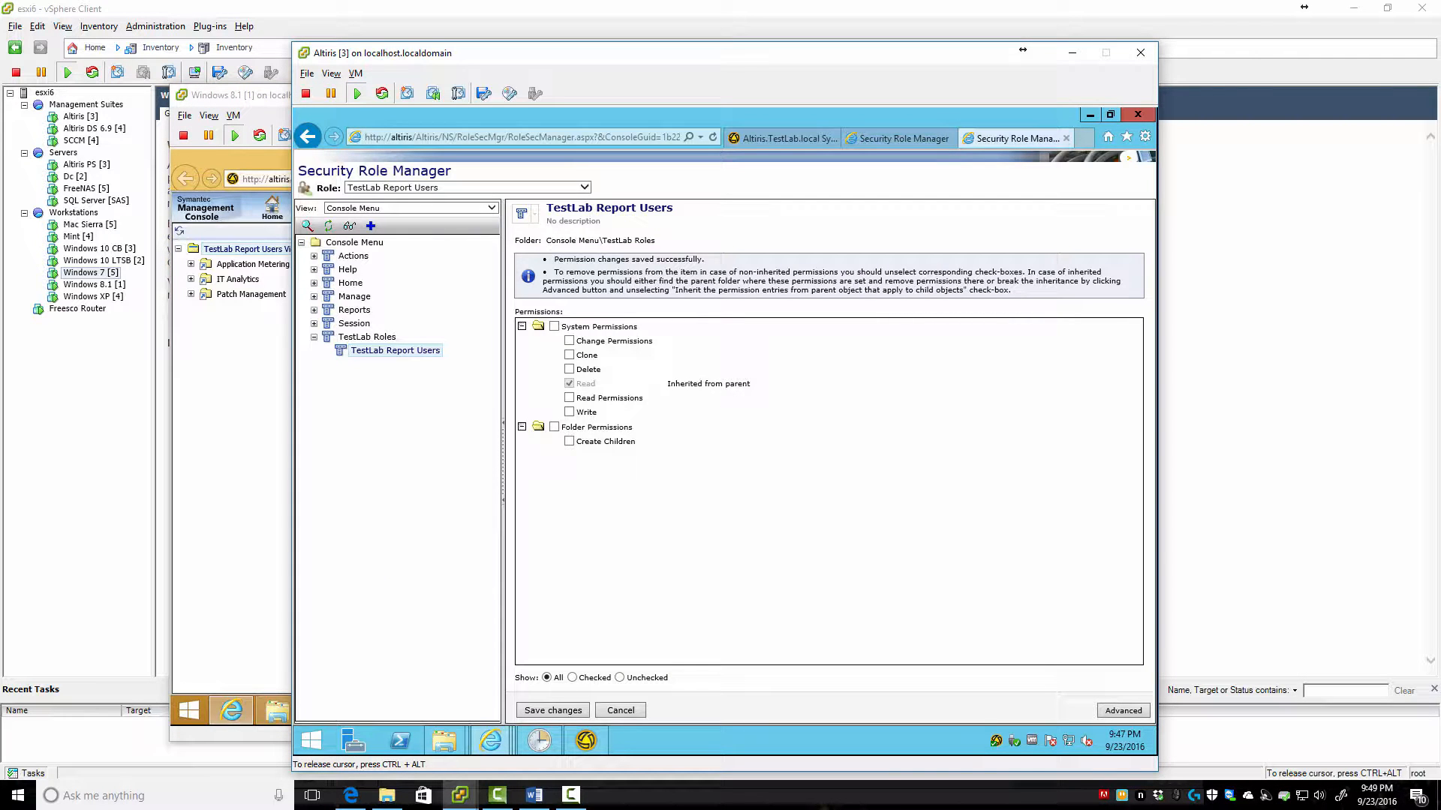
Discard the pending edits on the TestLab Roles menu tree and save the role's permissions
right_click(361, 338)
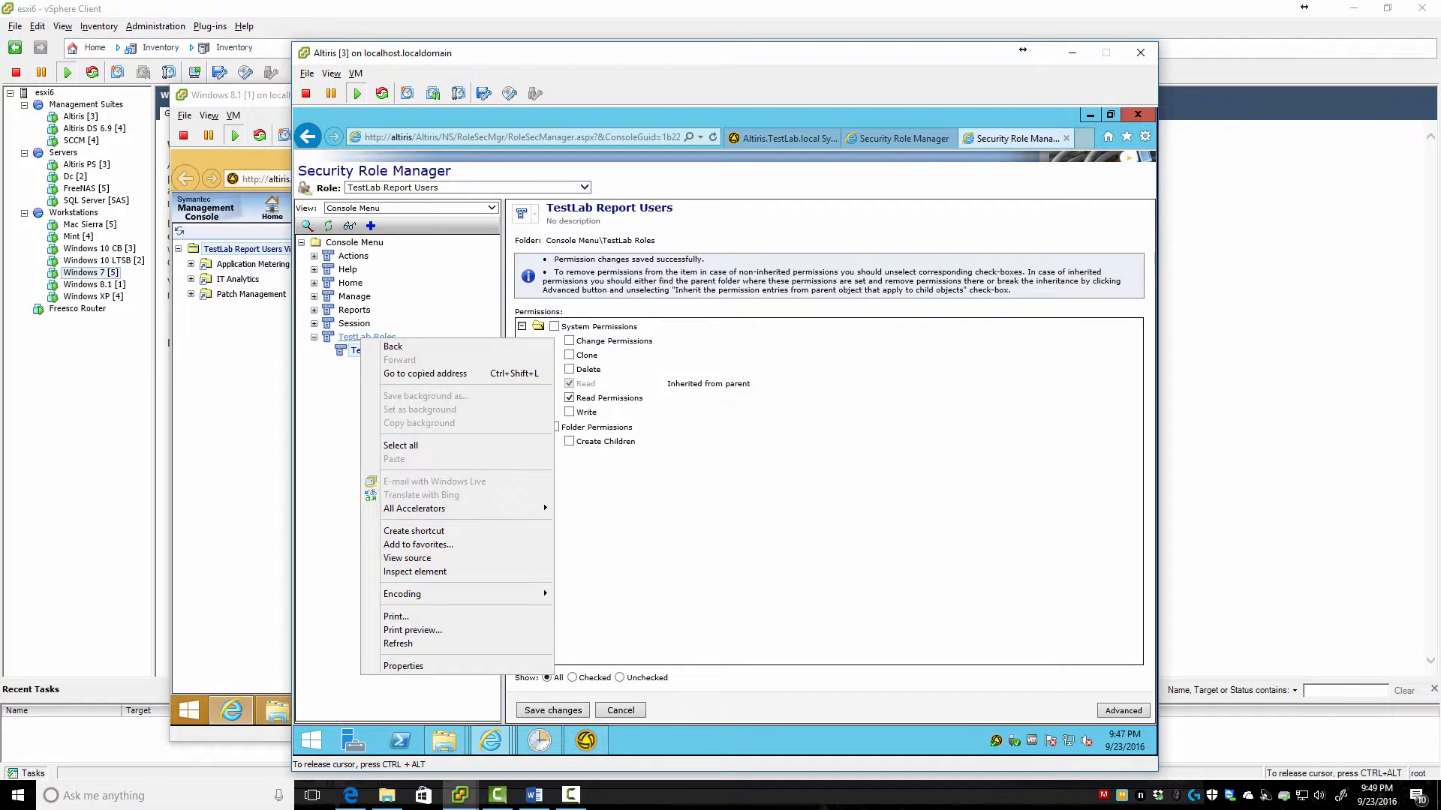
left_click(392, 346)
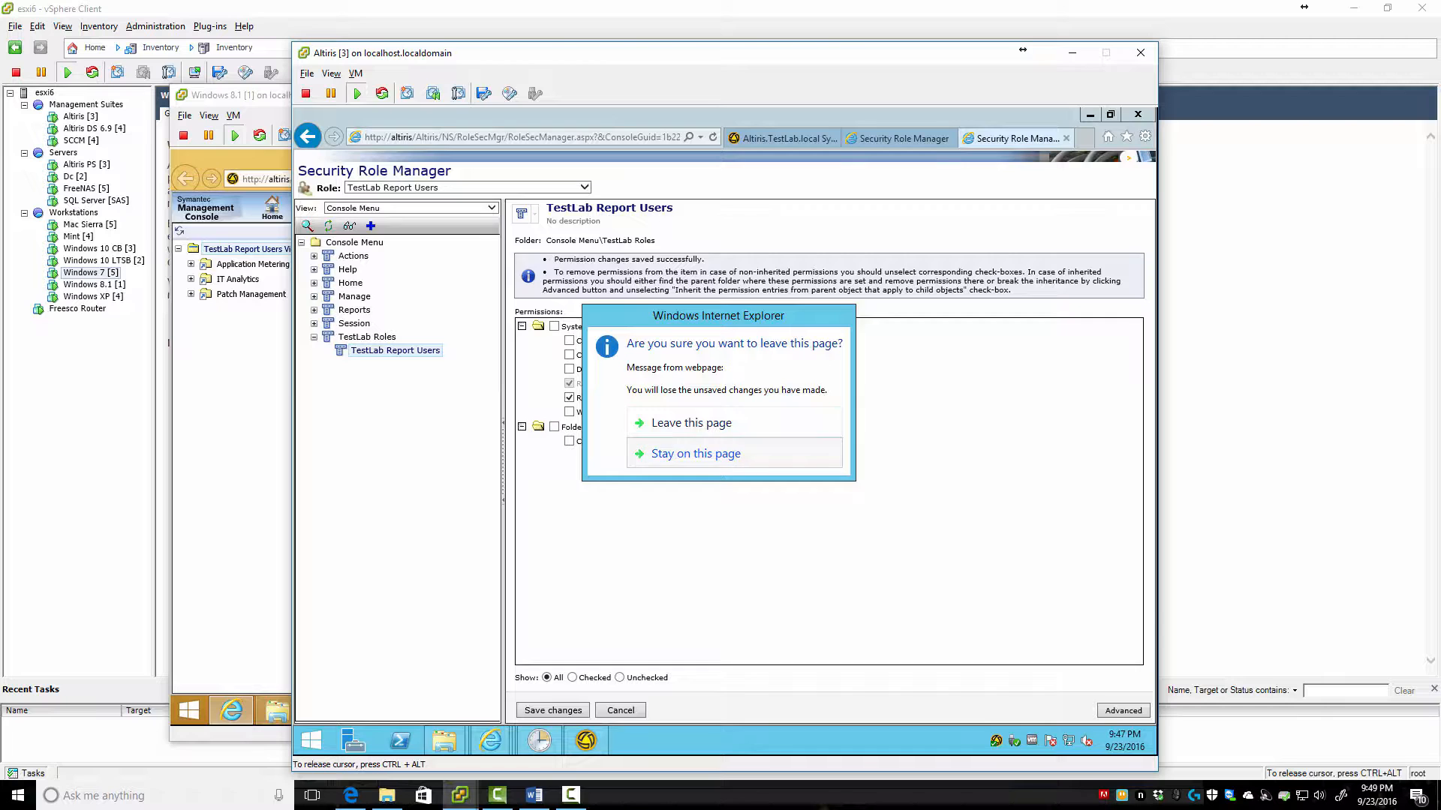
left_click(695, 453)
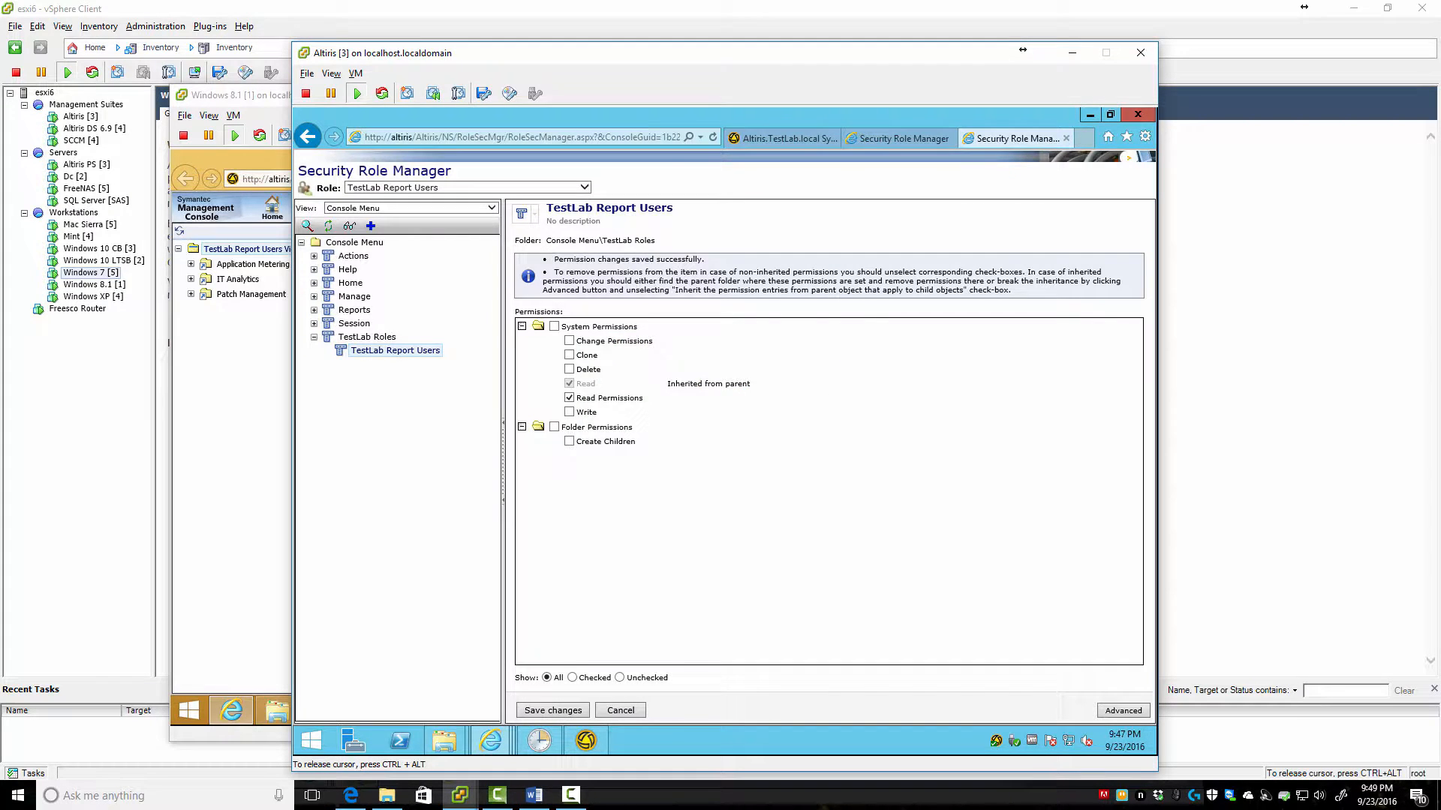
left_click(695, 453)
left_click(621, 710)
left_click(553, 709)
Uncheck Read on Console Menu, save the change, and switch to the report user's console
left_click(314, 256)
left_click(353, 256)
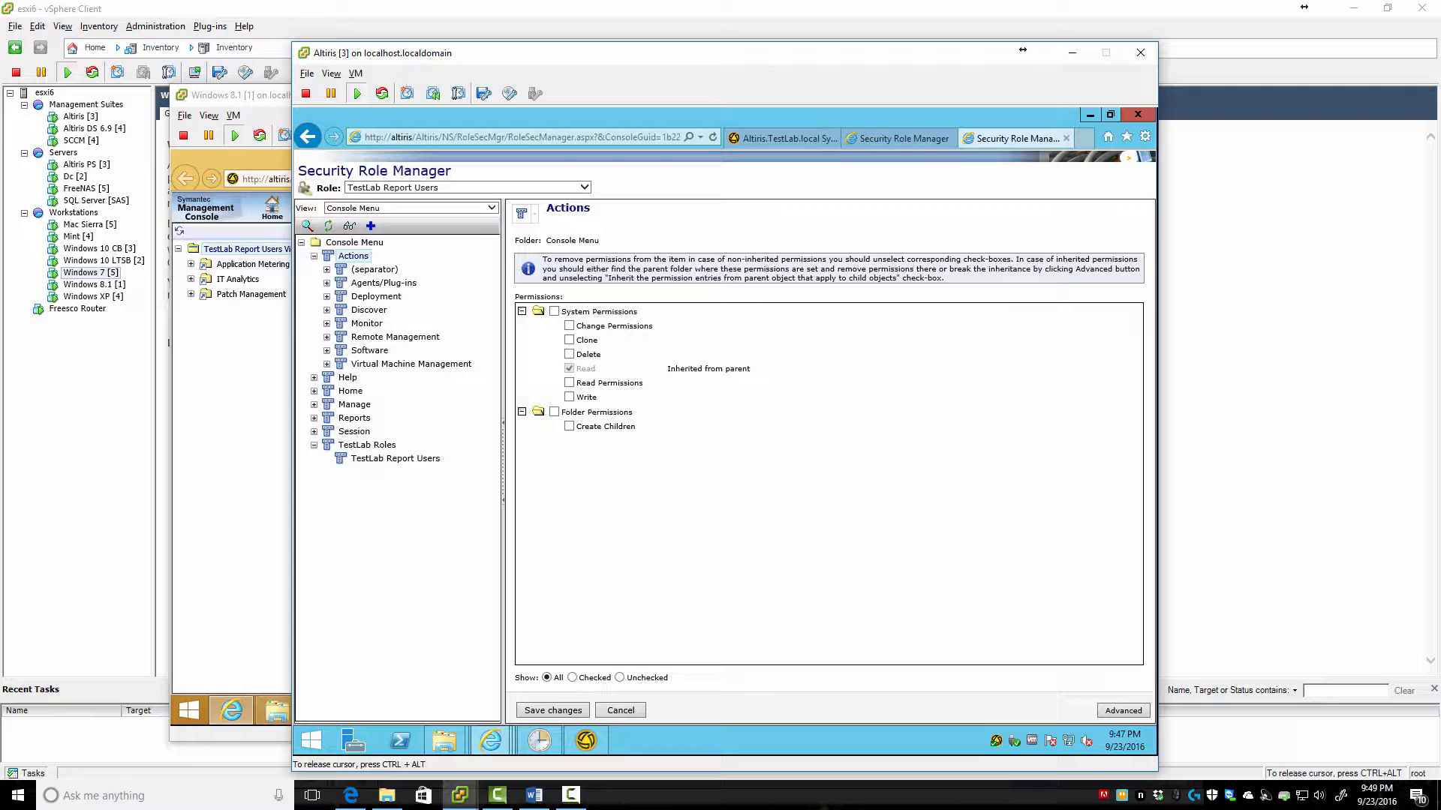
left_click(353, 242)
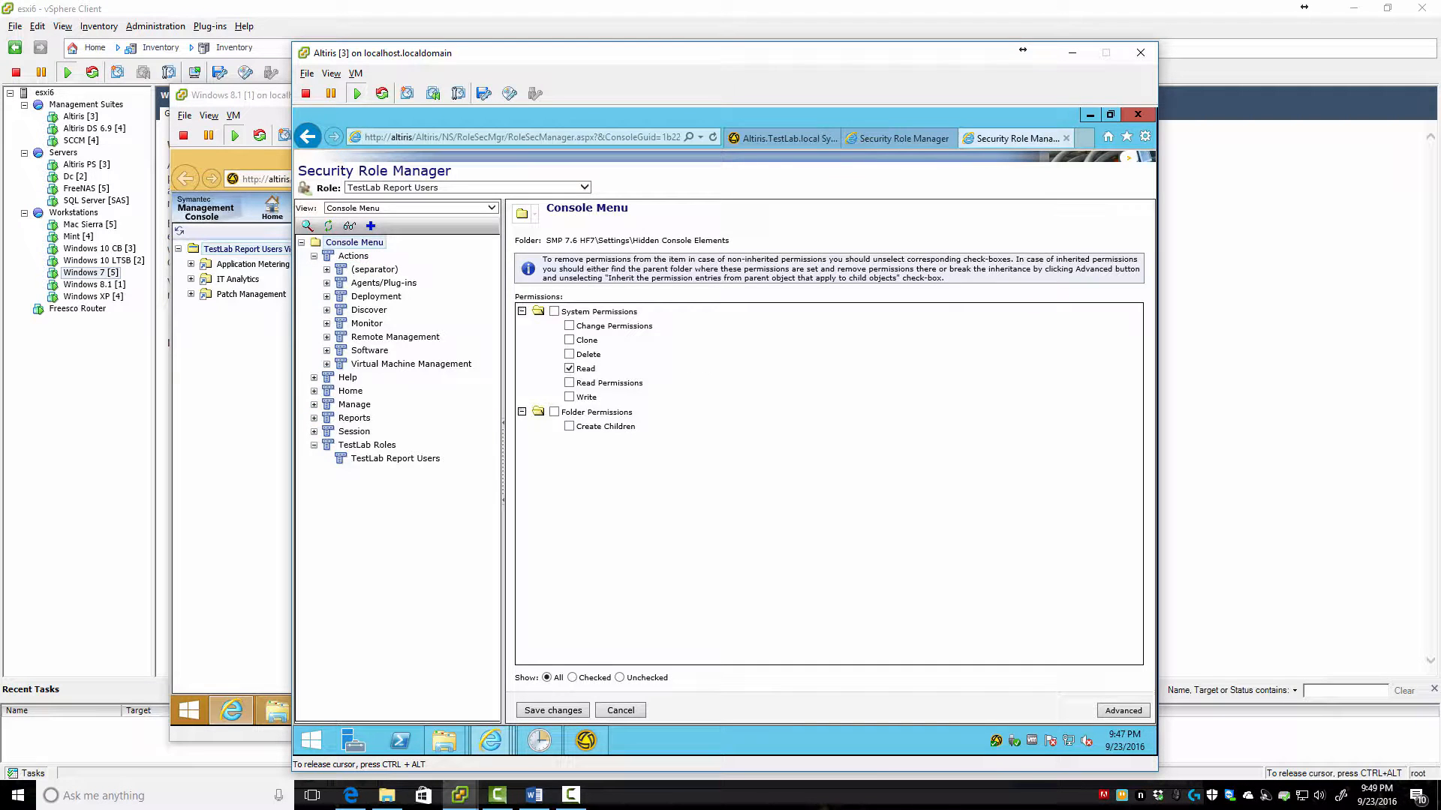
left_click(568, 368)
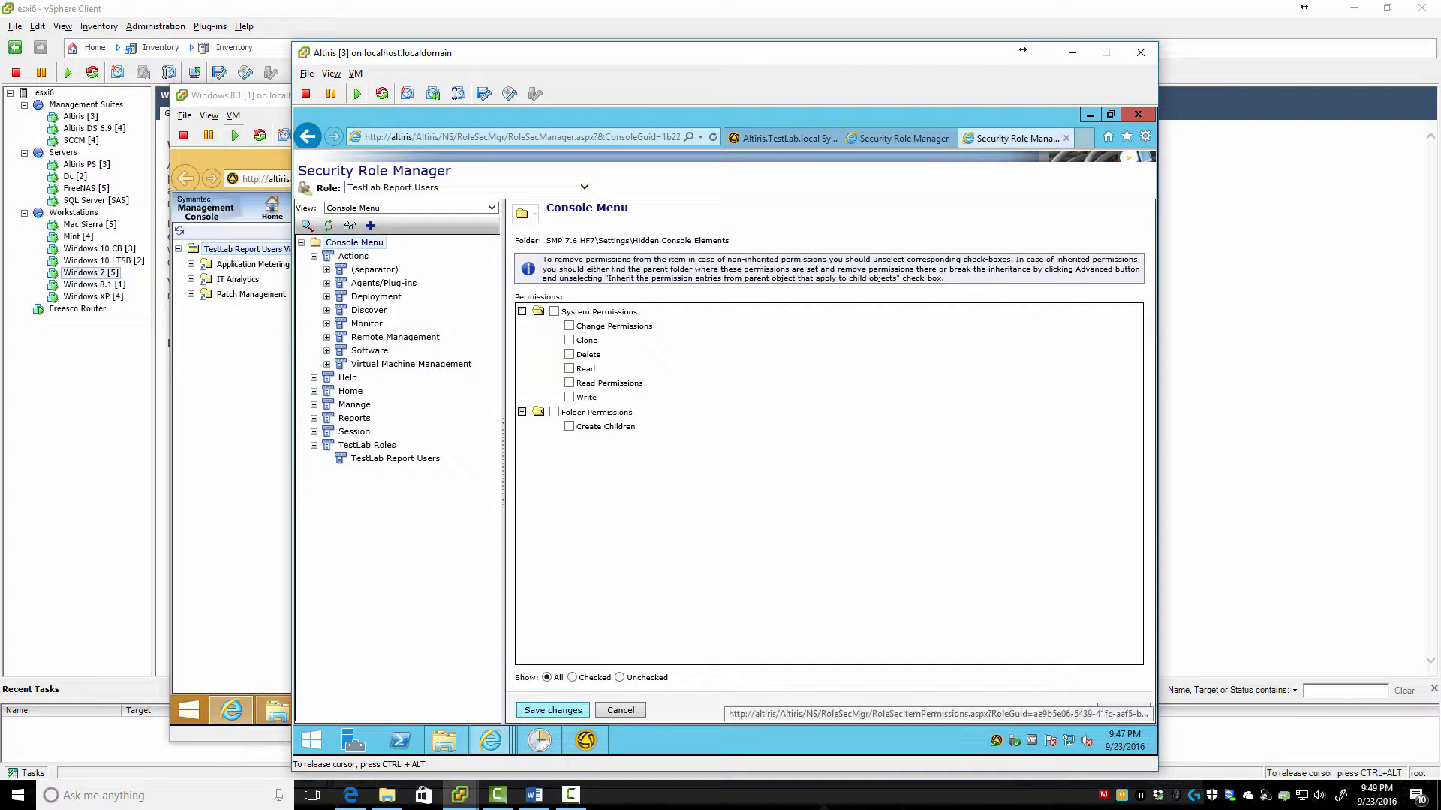
left_click(553, 710)
key("alt+Tab")
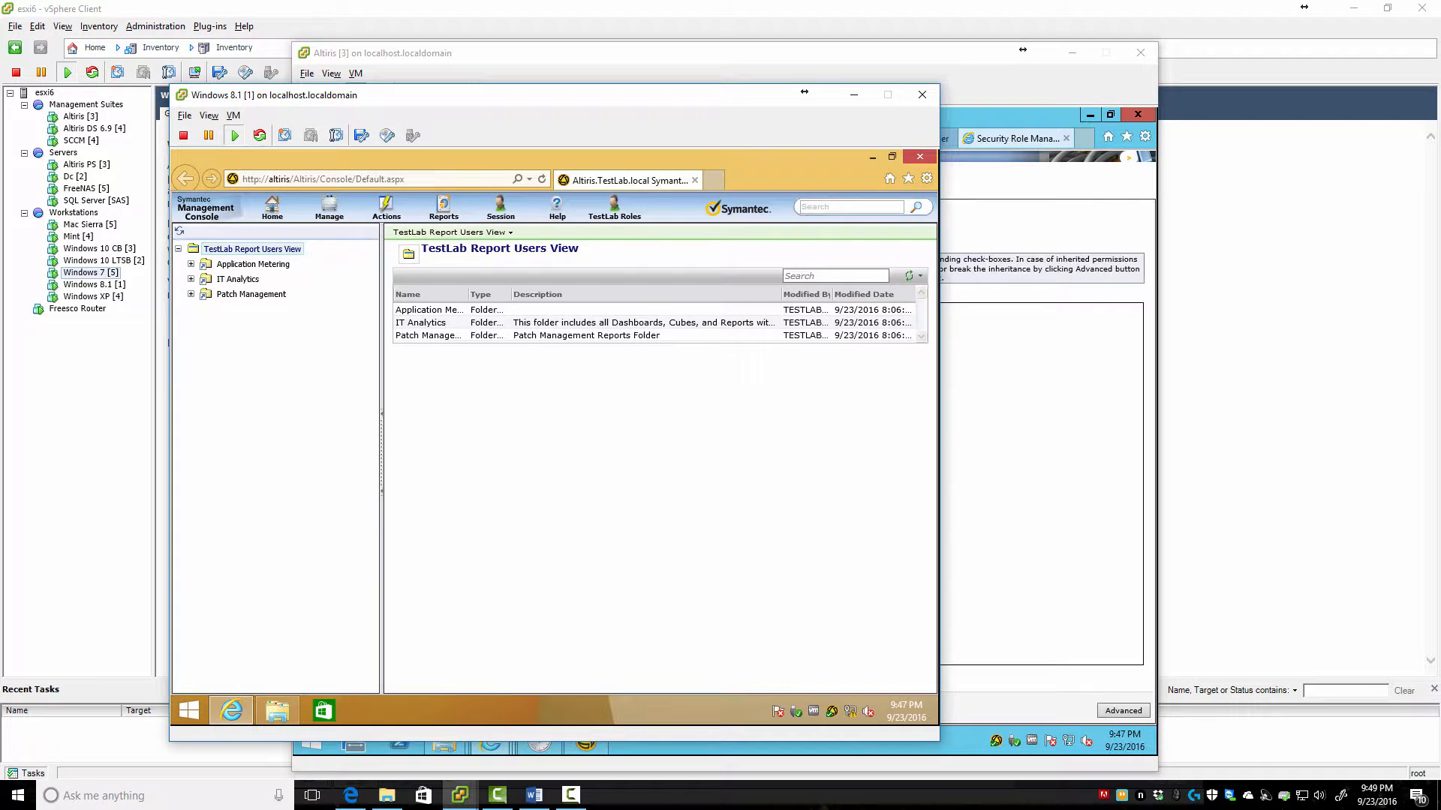
Reload the report user's console to check the Console Menu change, then return to the role permissions
key("F5")
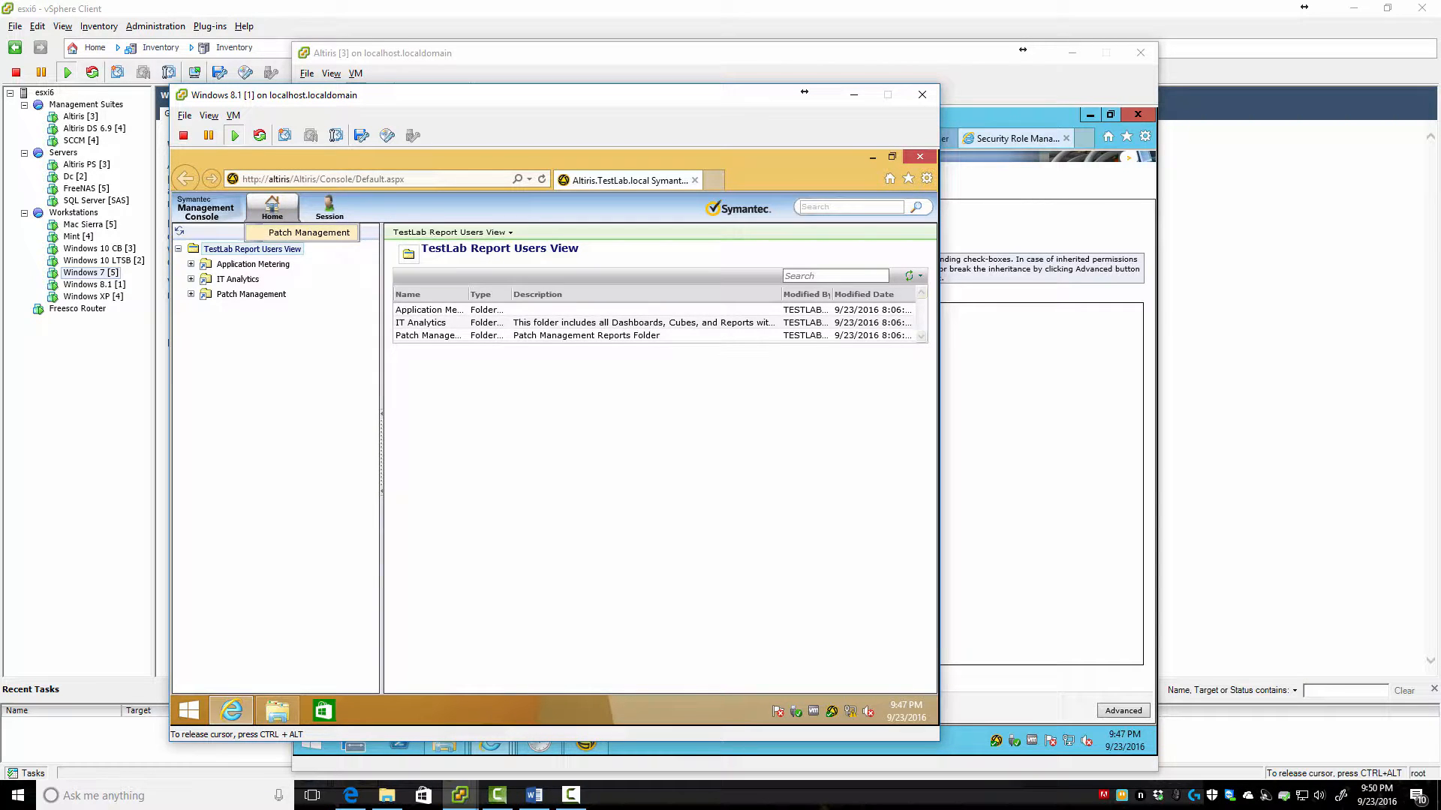
mouse_move(329, 208)
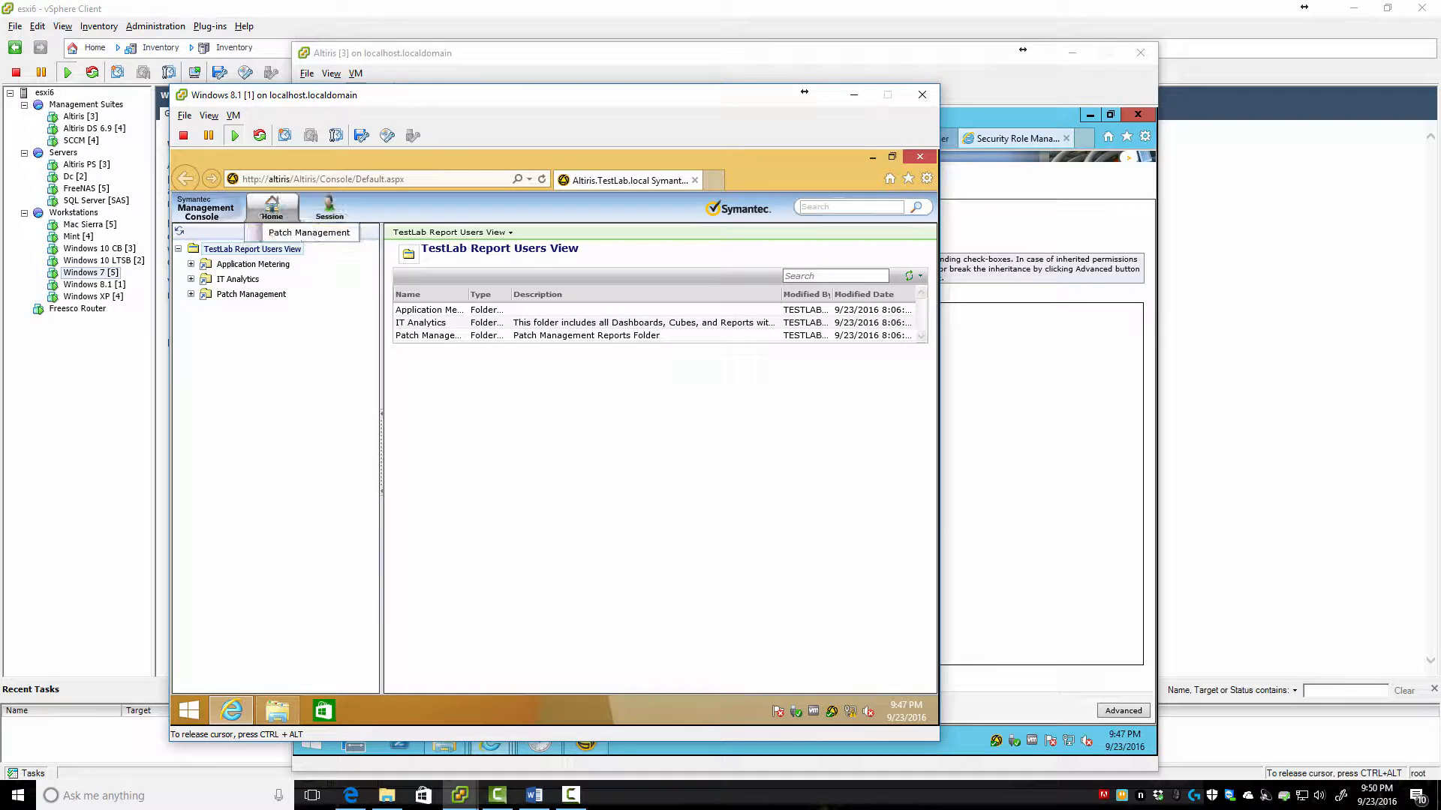
key("alt+Tab")
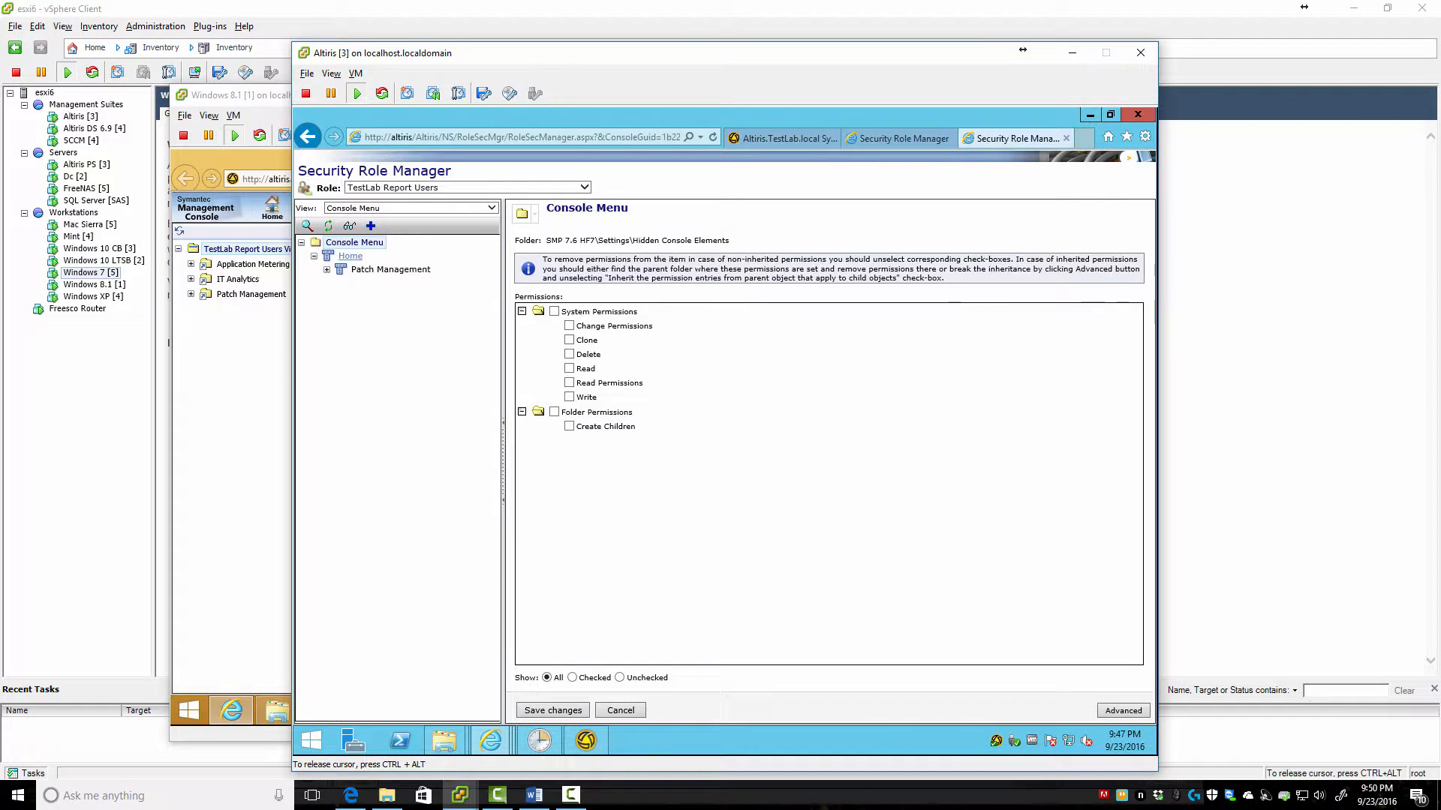
Uncheck Read on Home > Patch Management, save, recheck the user's console, then return to Security Role Manager
left_click(349, 256)
left_click(389, 270)
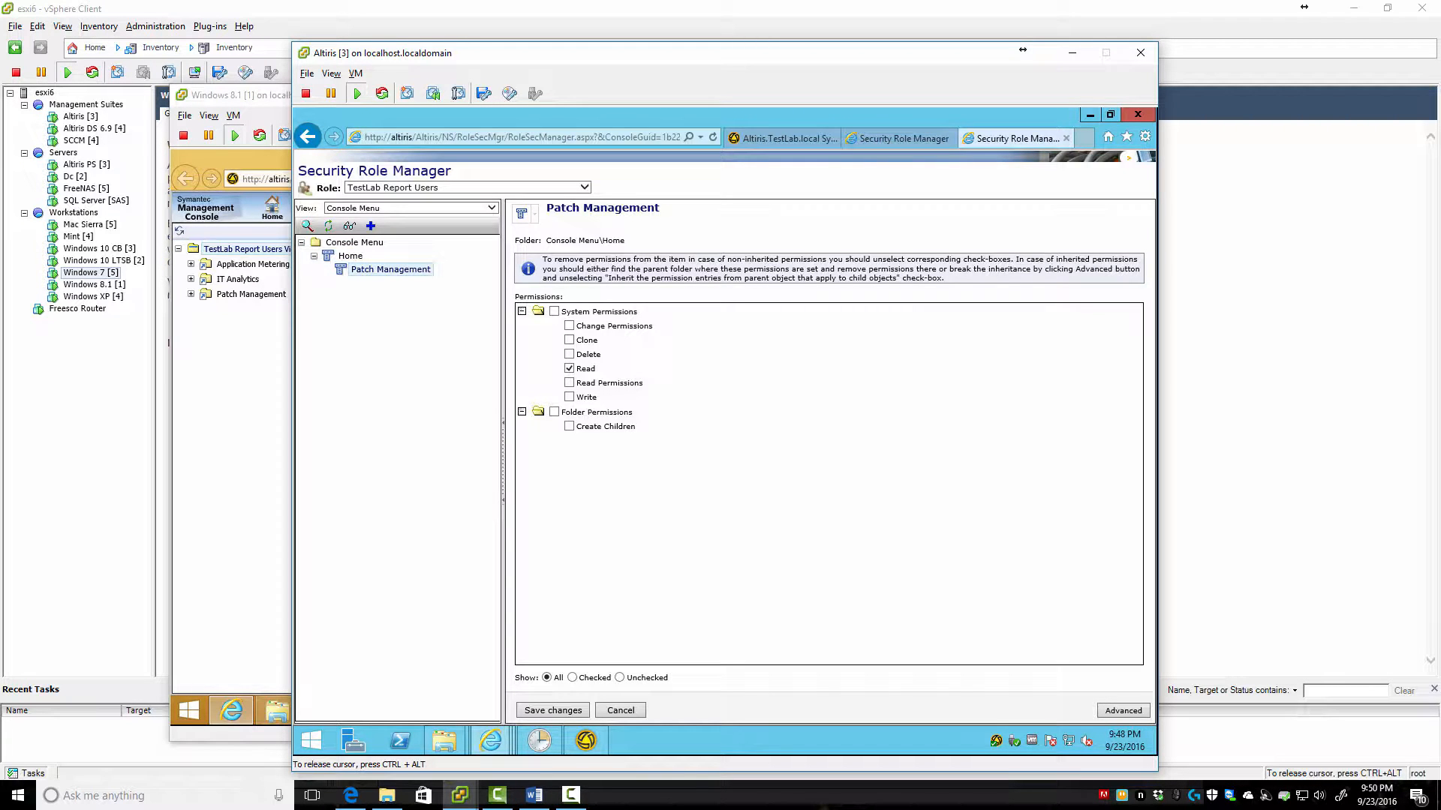
left_click(569, 368)
left_click(553, 710)
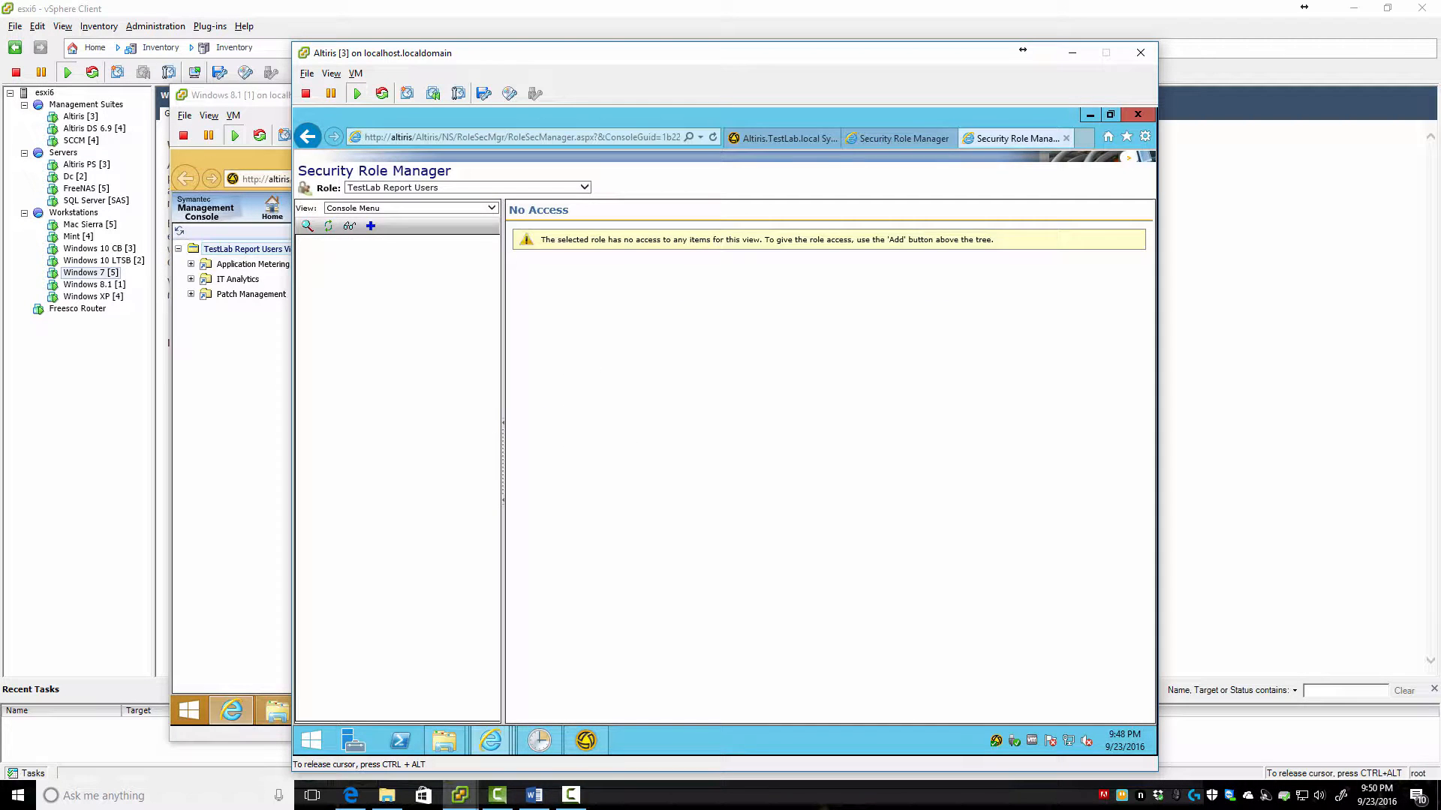
key("alt+Tab")
key("F5")
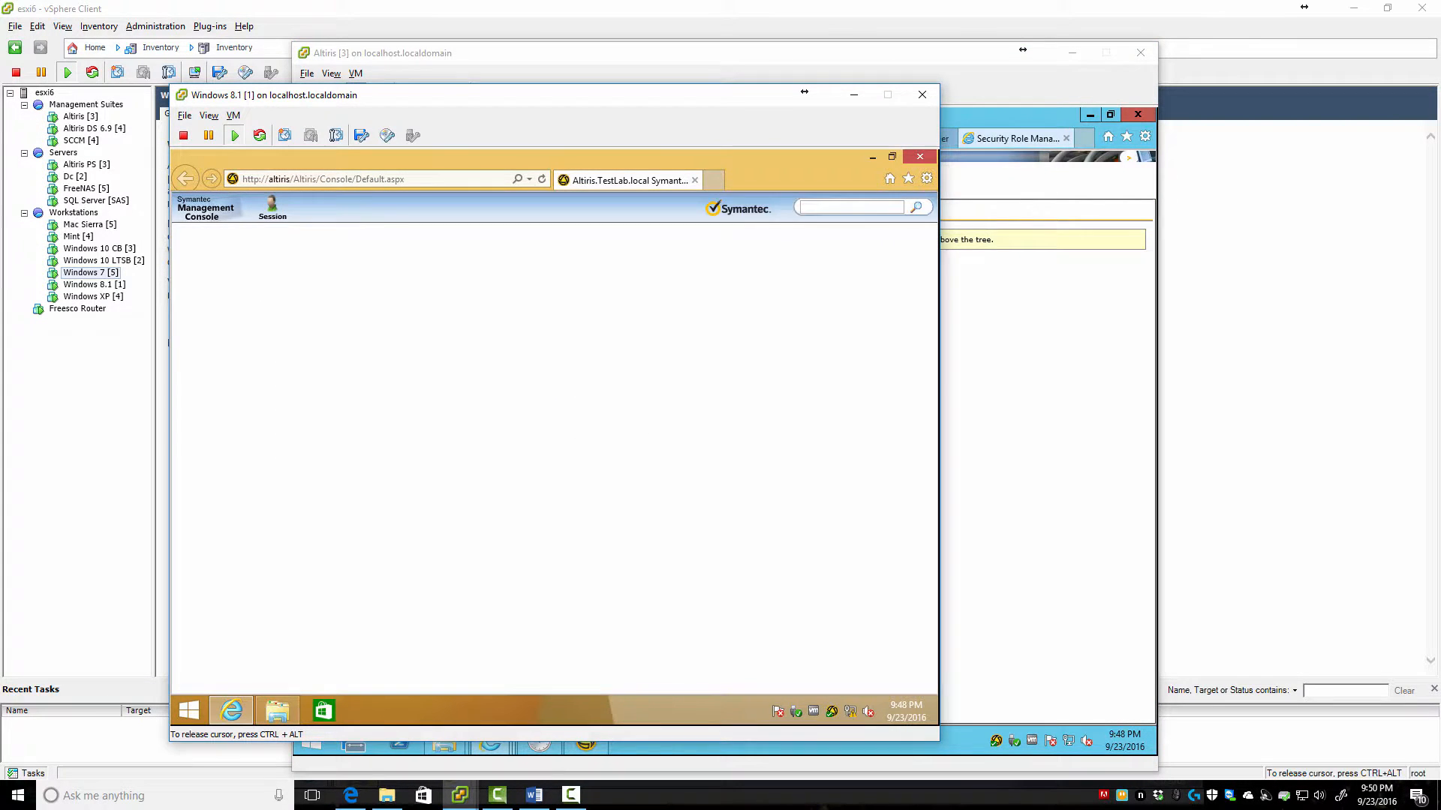
mouse_move(272, 207)
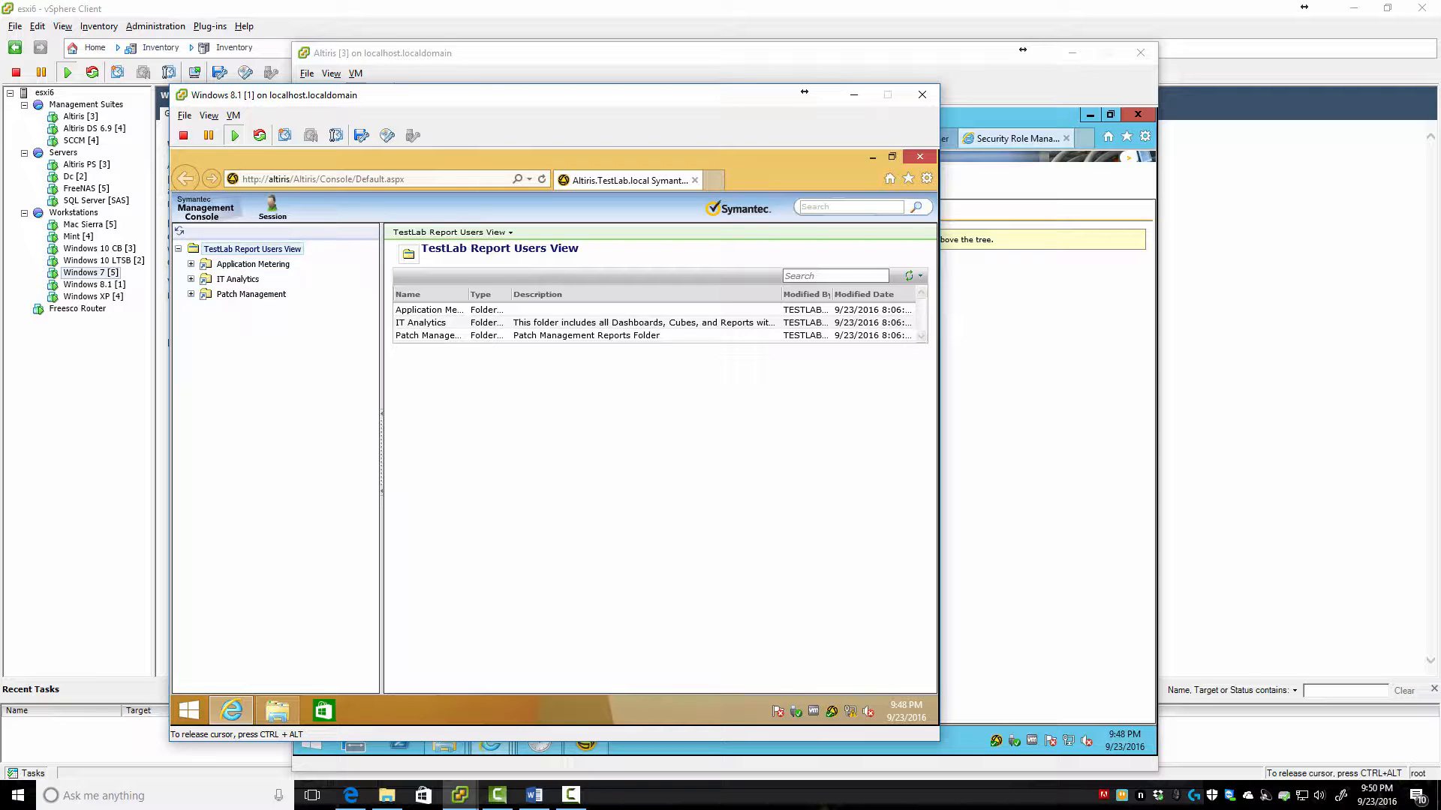
left_click(277, 710)
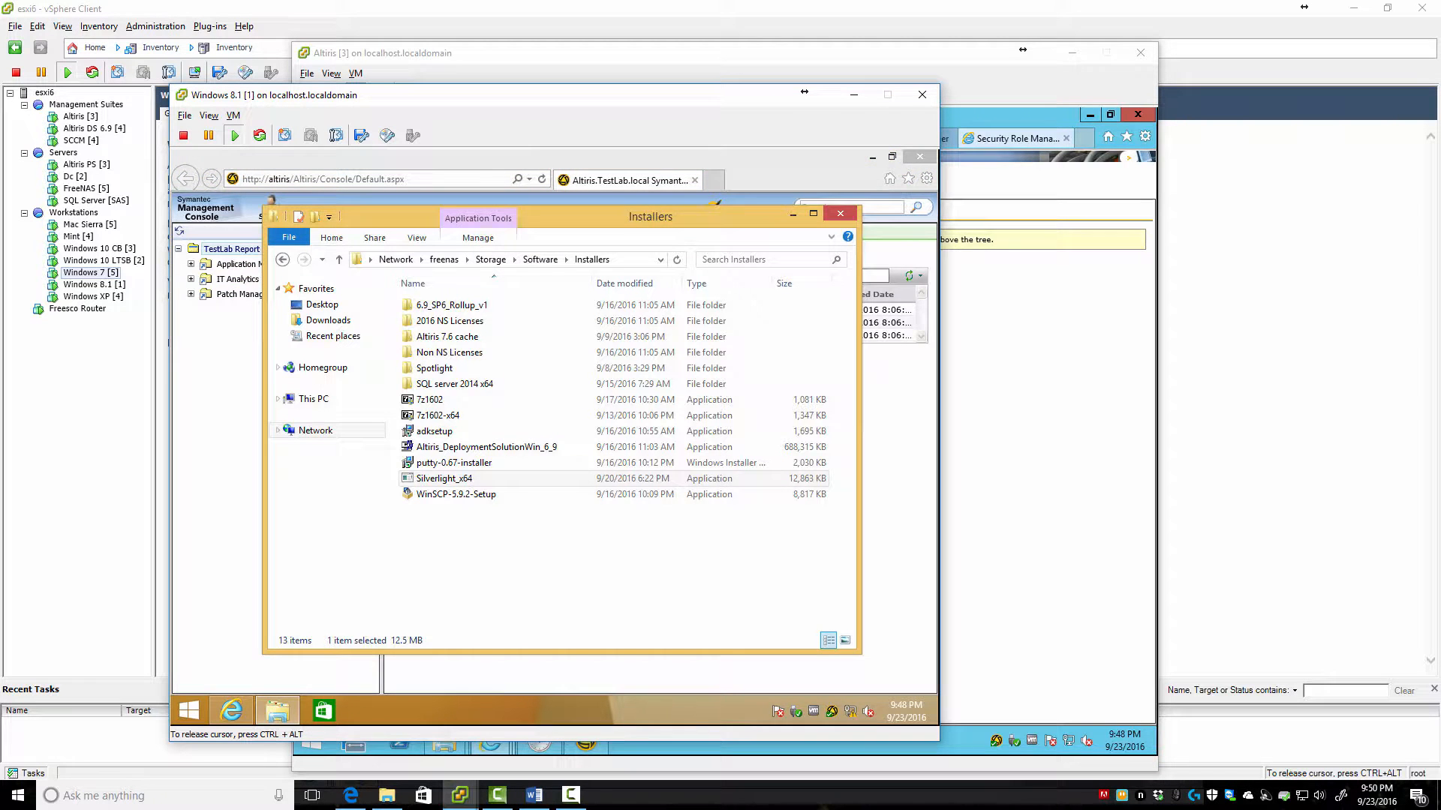
left_click(892, 361)
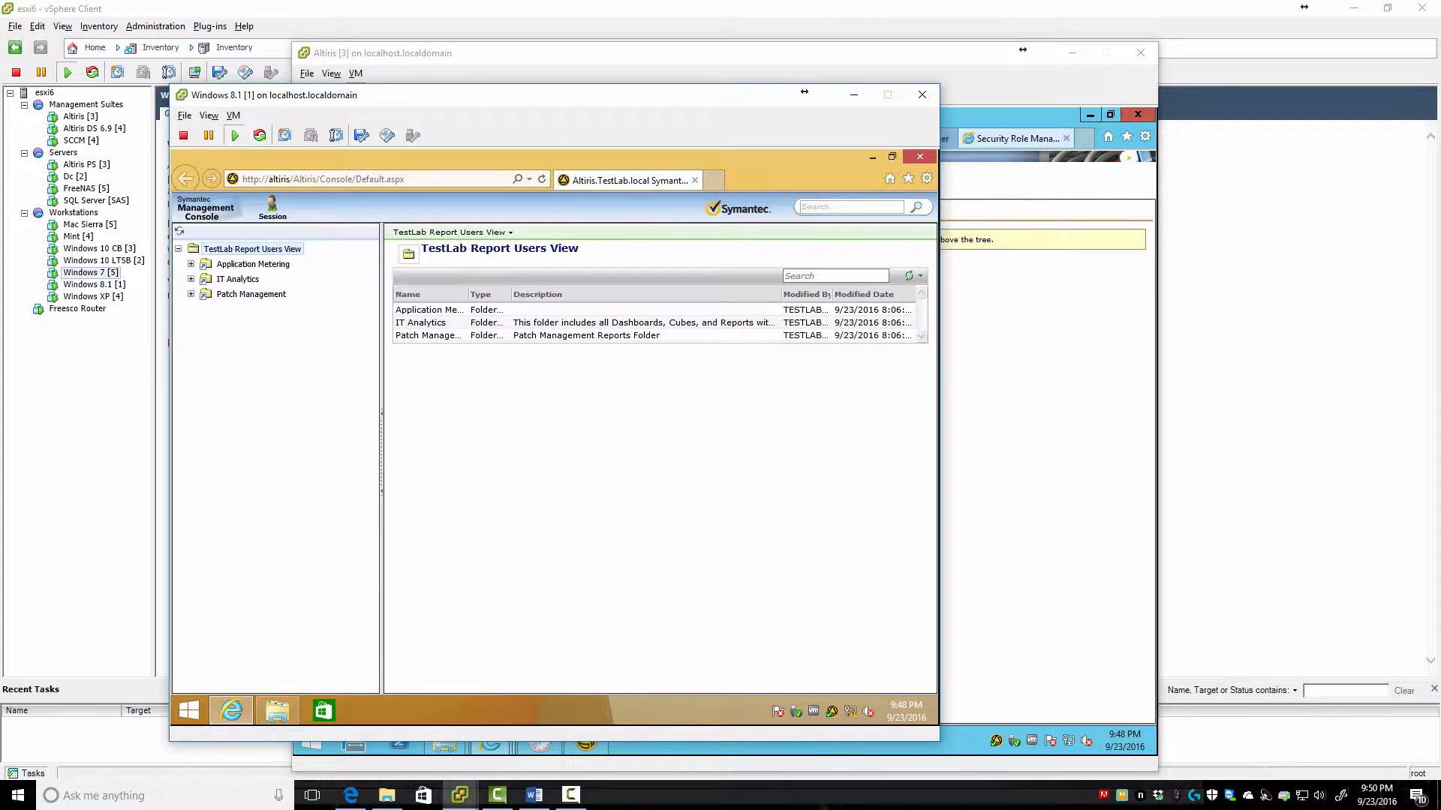
left_click(1043, 360)
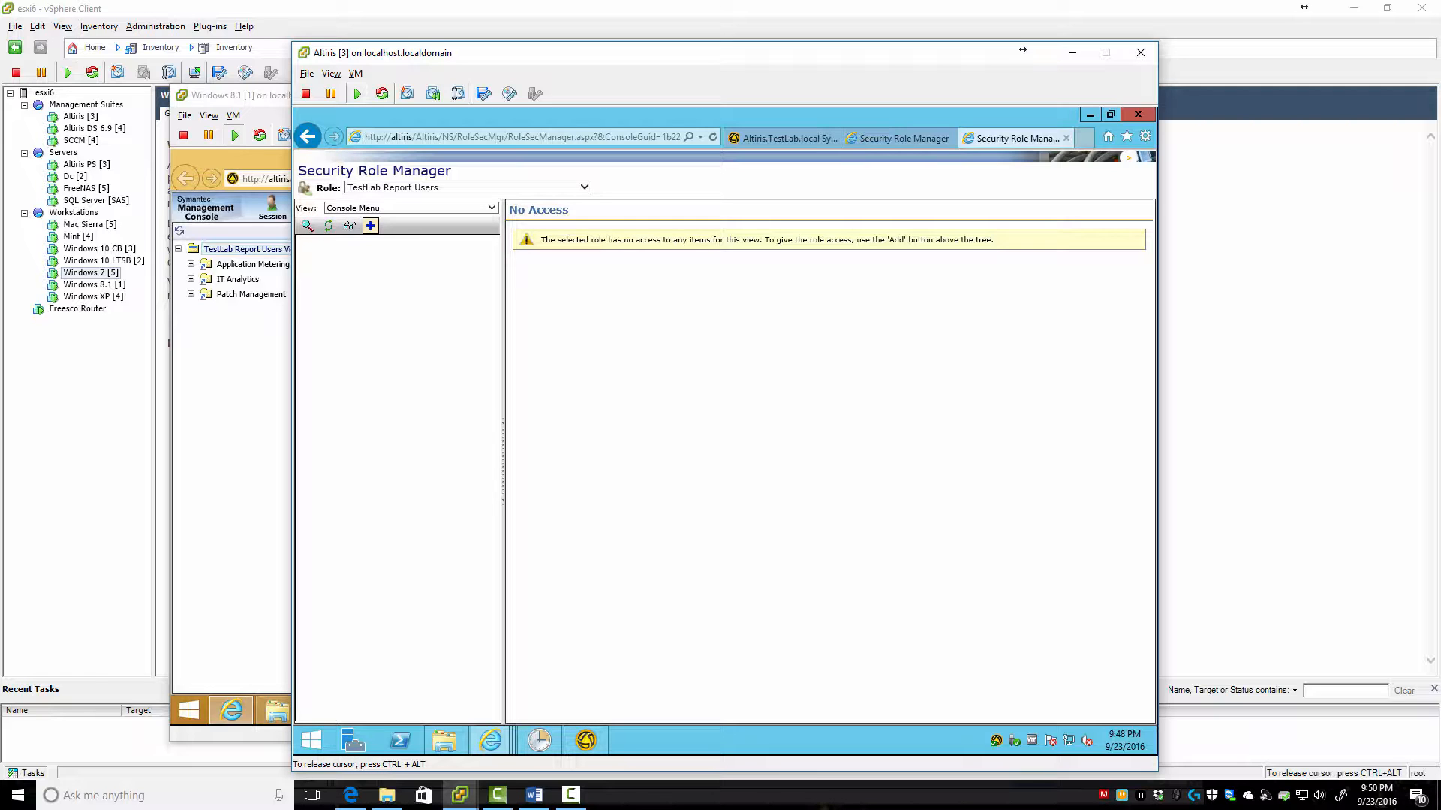
Add the TestLab Report Users item from the TestLab Roles folder to the role, then reload the user's console
left_click(370, 225)
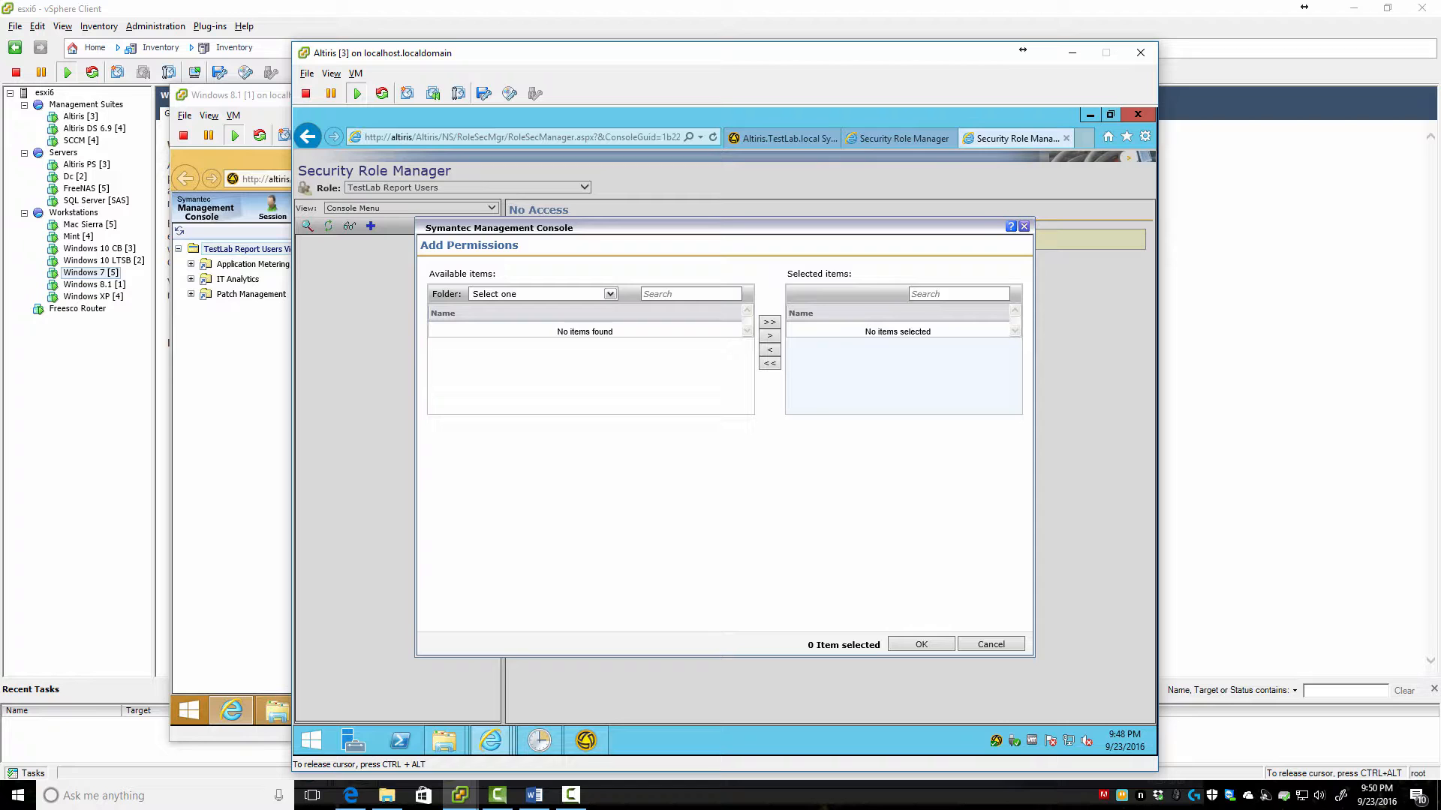
left_click(609, 293)
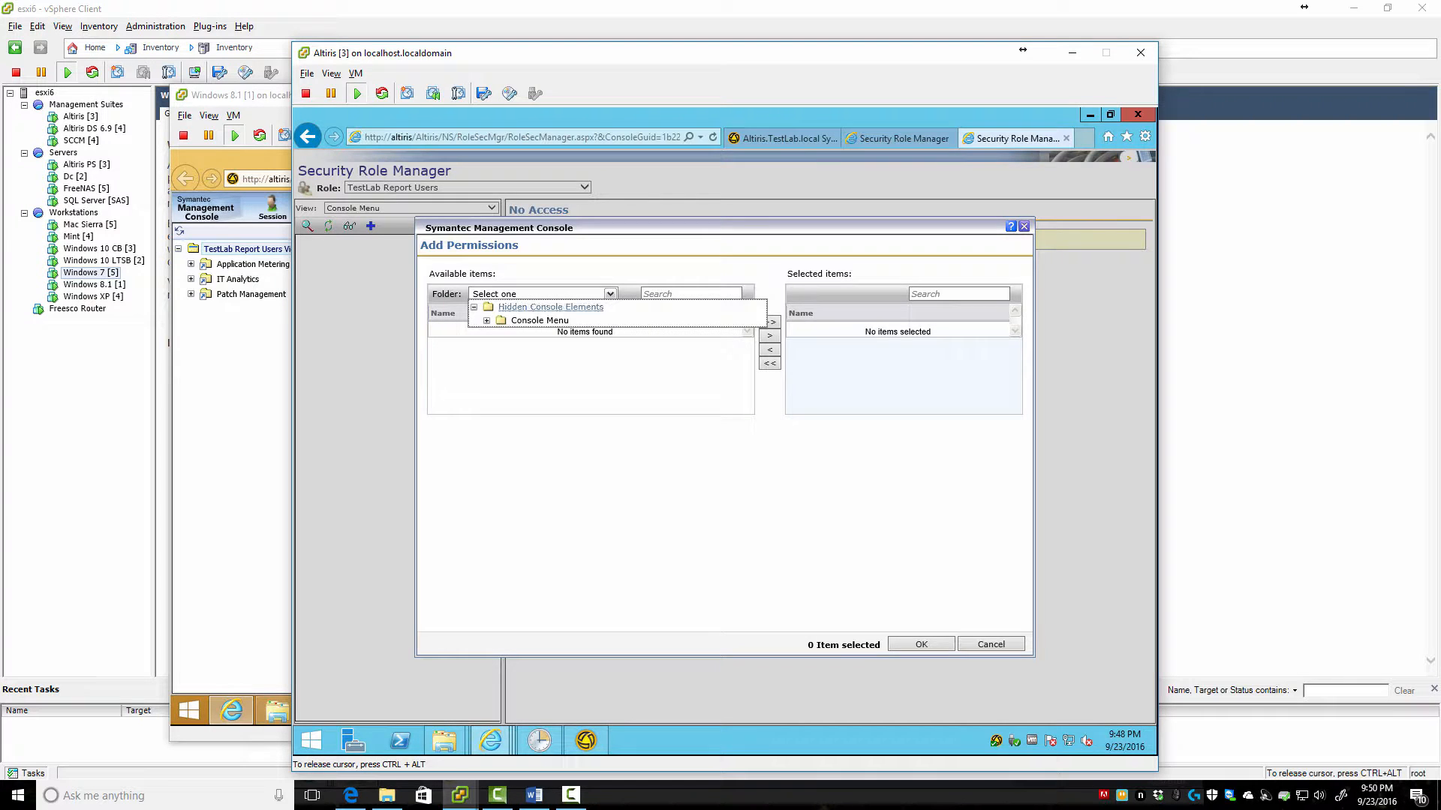
left_click(486, 320)
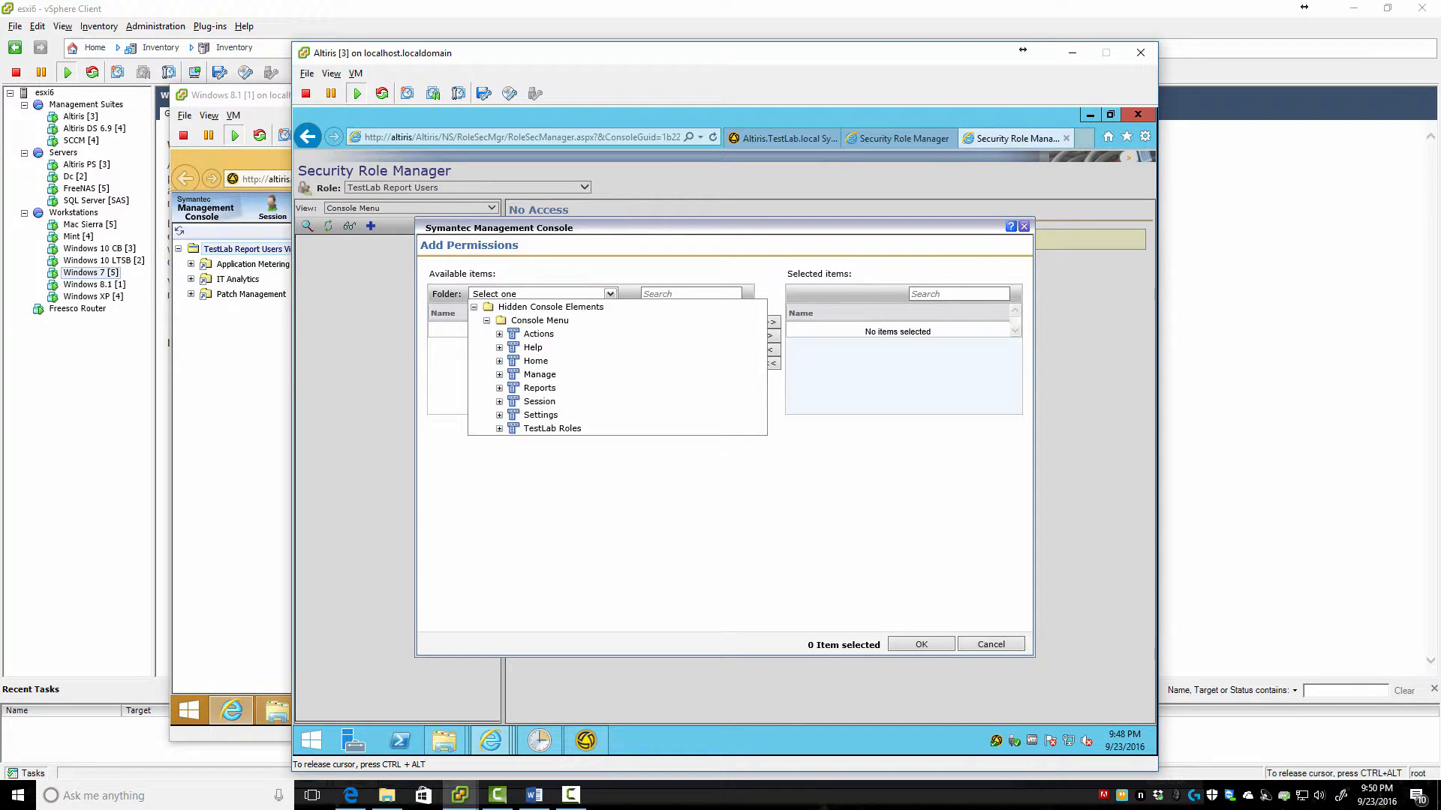
left_click(499, 429)
left_click(578, 442)
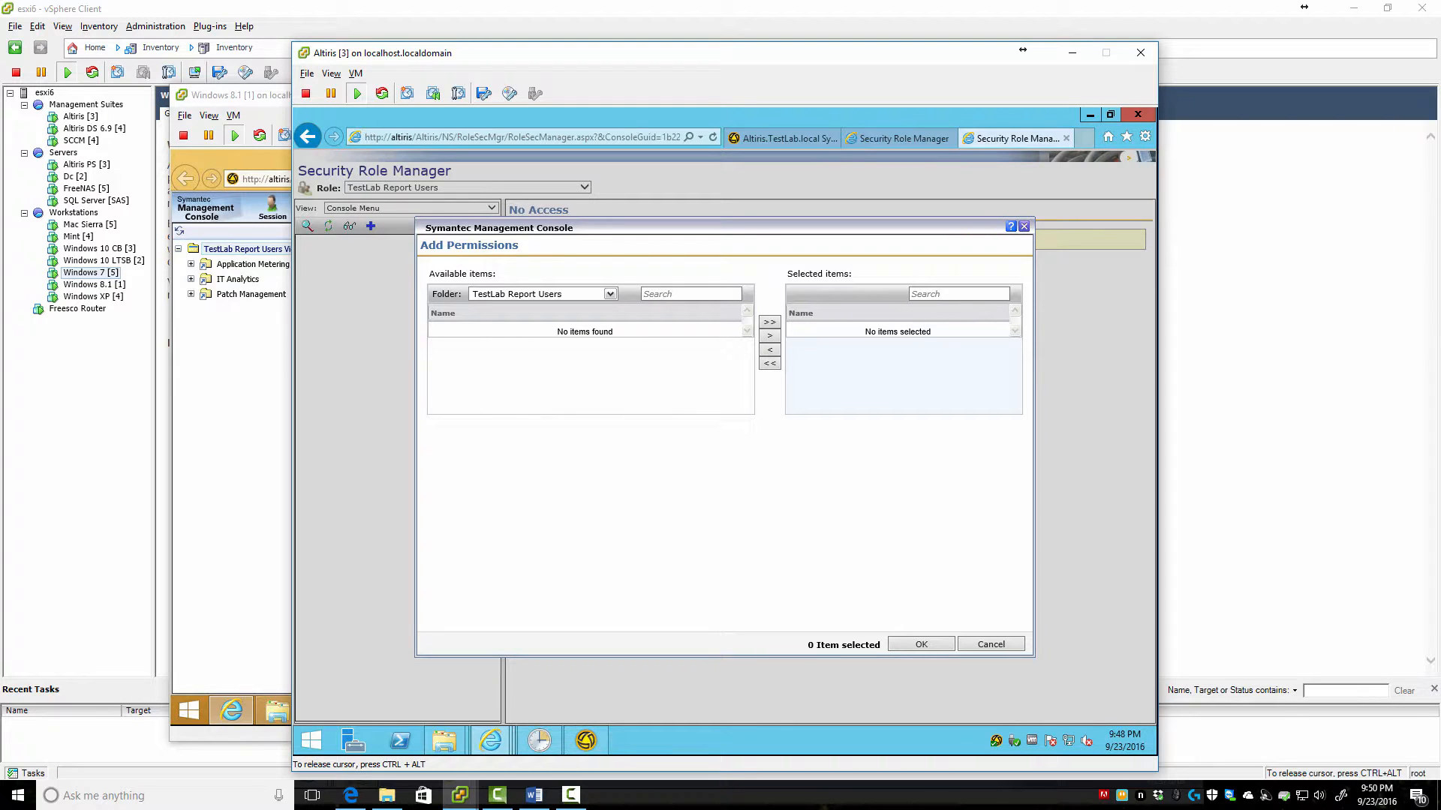
left_click(609, 294)
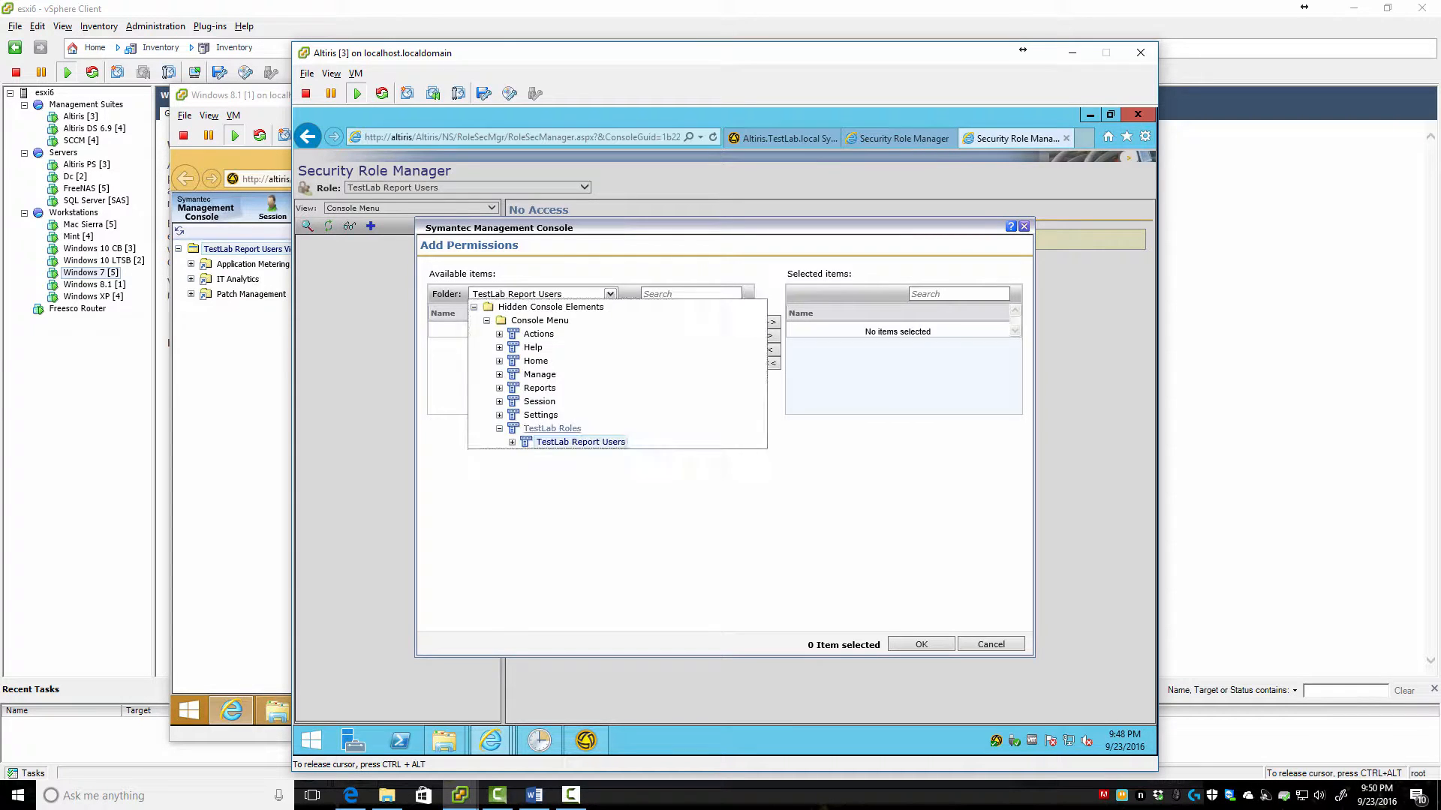
left_click(537, 428)
left_click(490, 328)
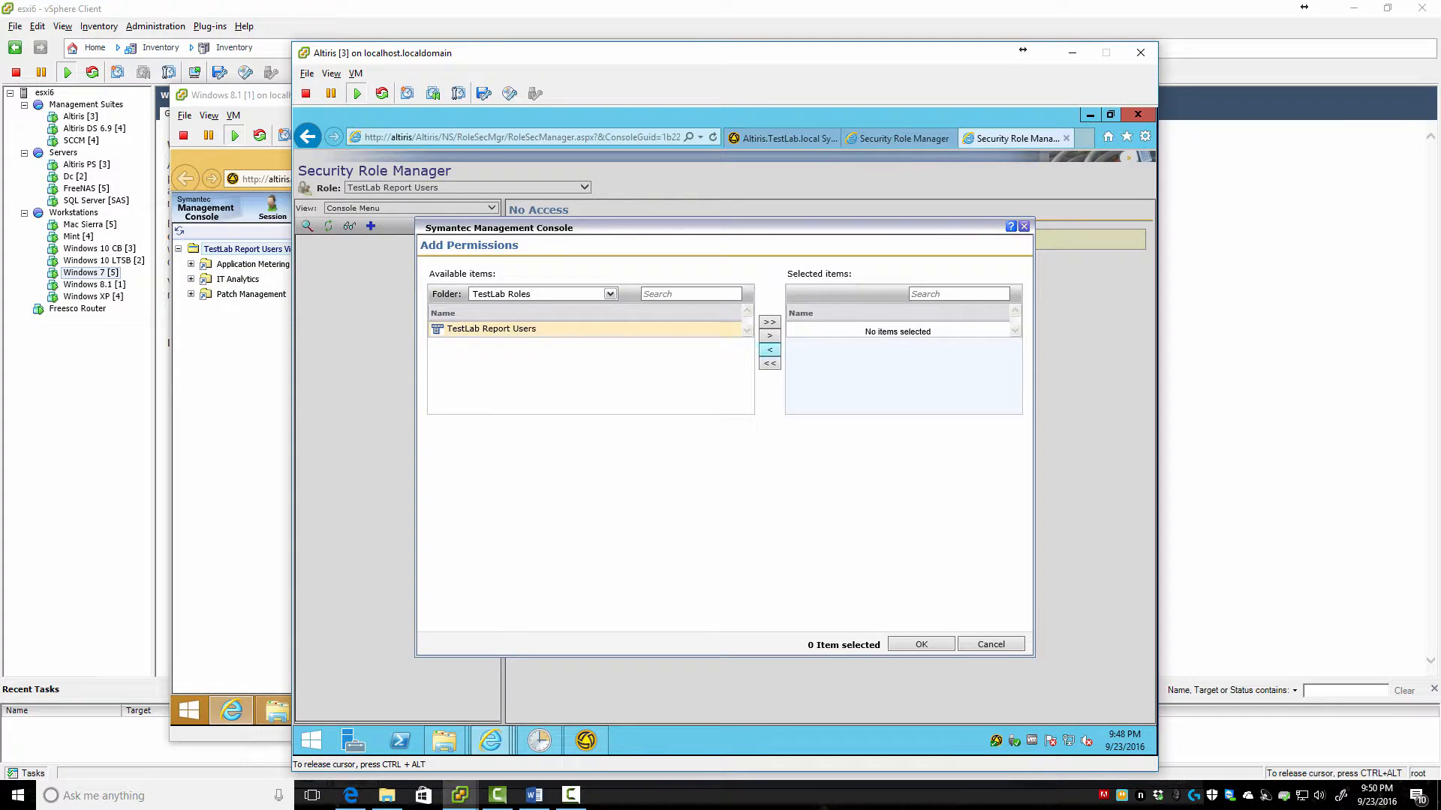
left_click(768, 335)
left_click(920, 643)
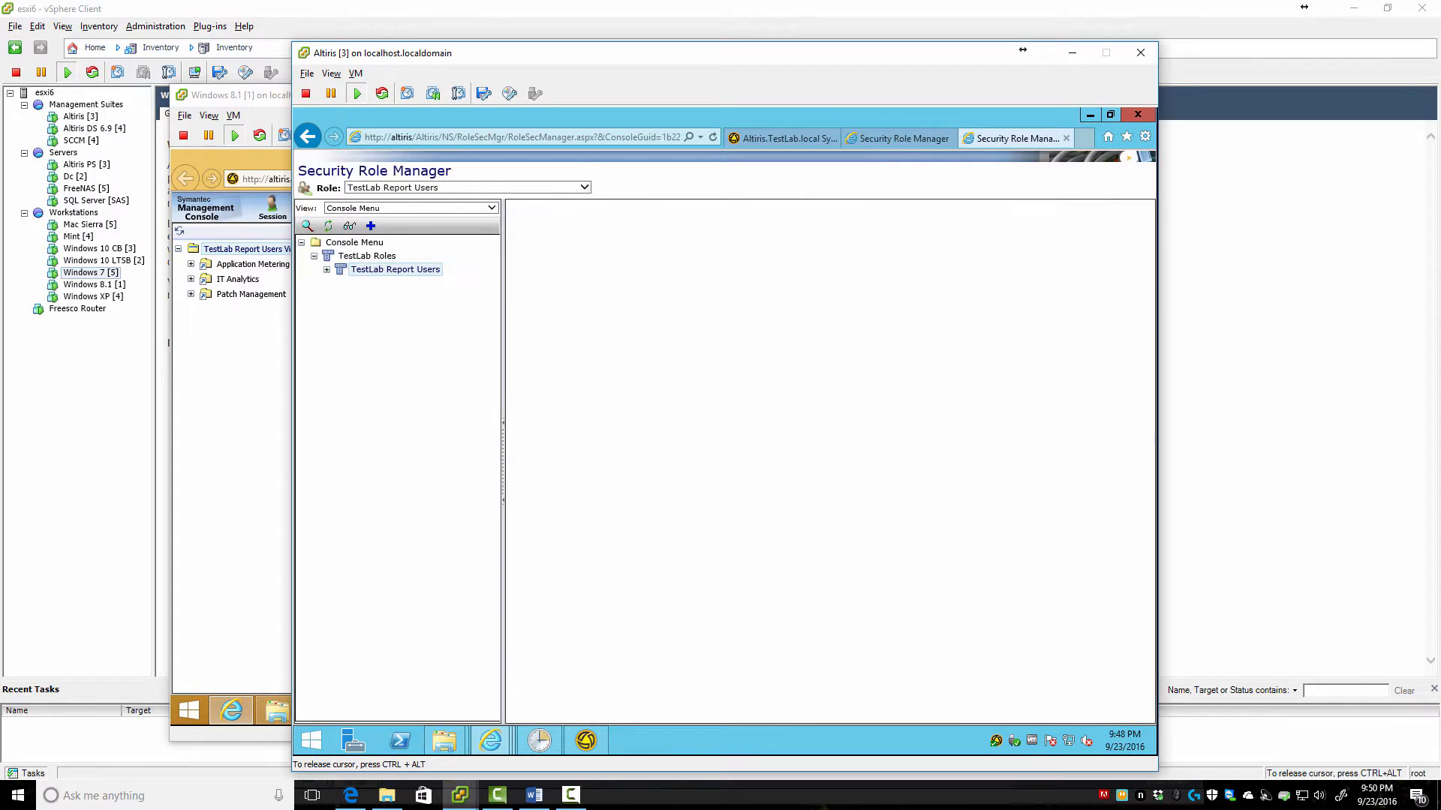
left_click(263, 323)
key("F5")
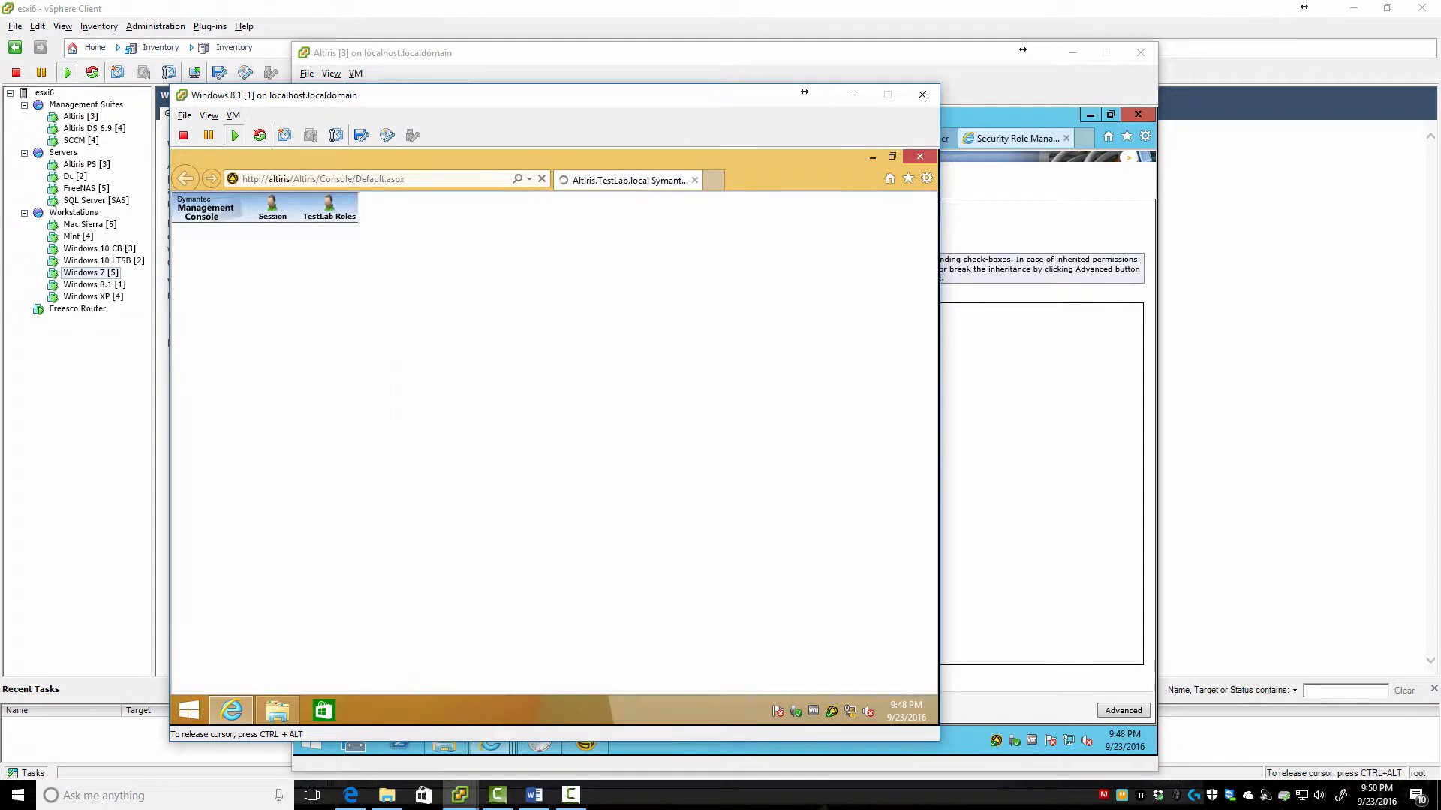
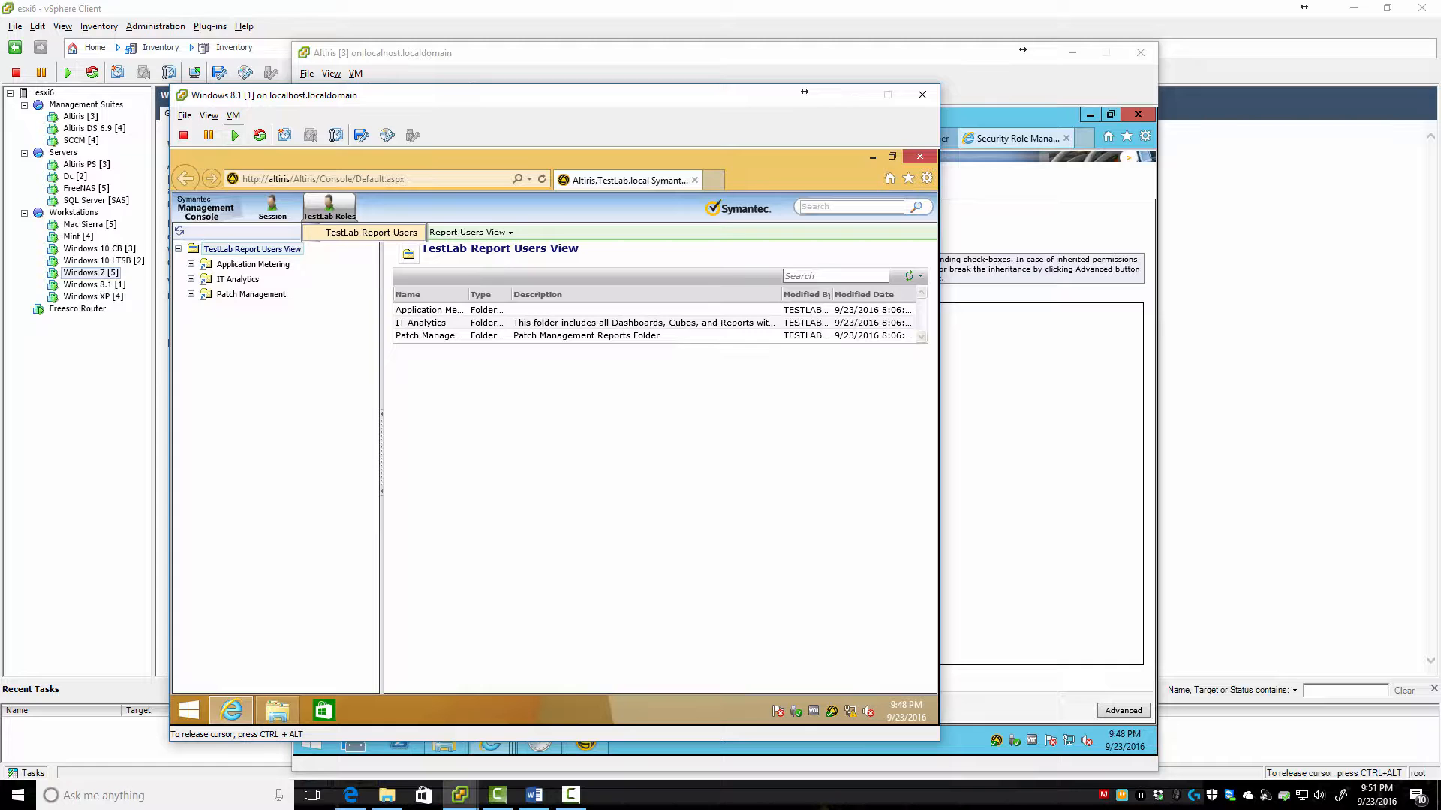
Leave the report user's TestLab Report Users view and minimize the Windows 8.1 VM to reach Security Role Manager
left_click(370, 233)
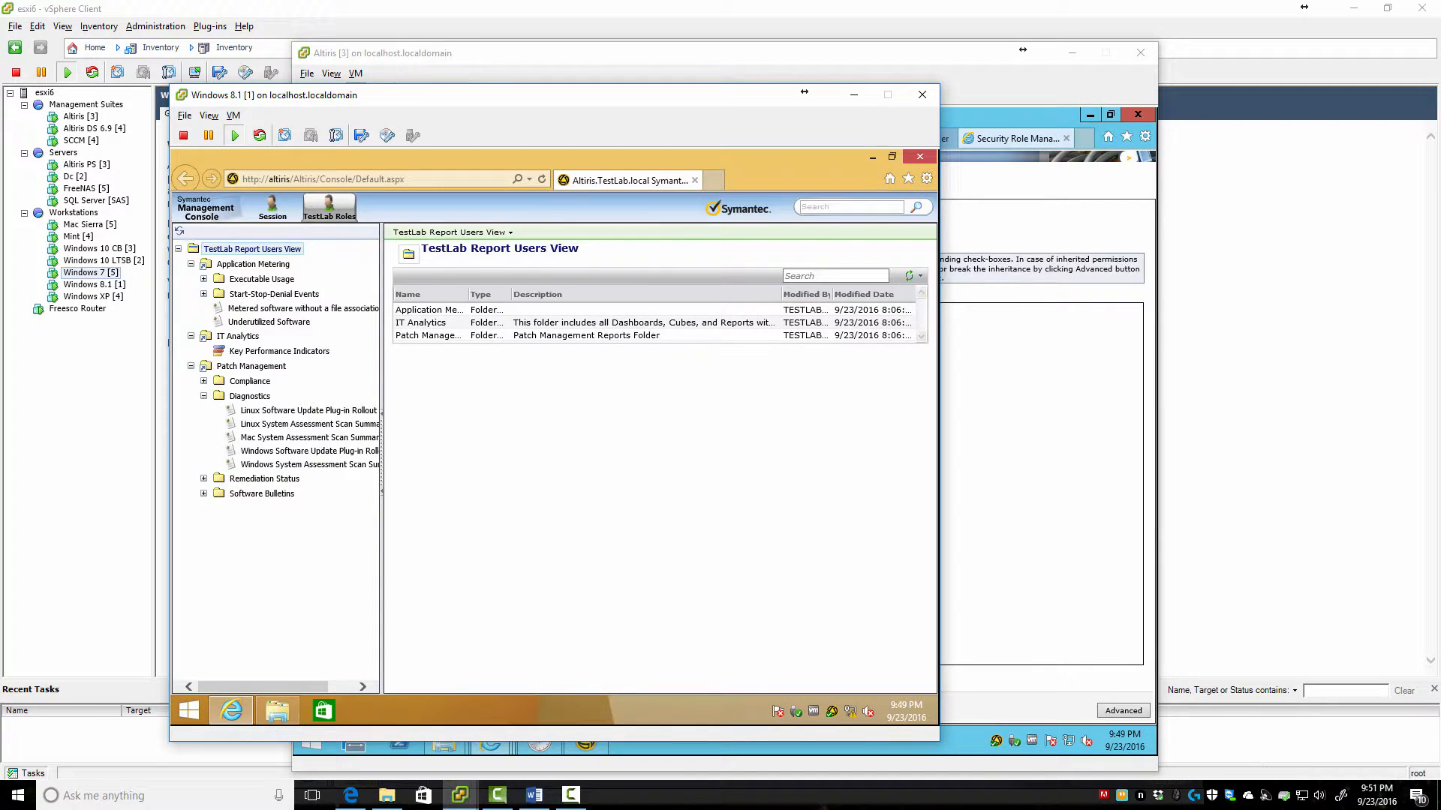
left_click(854, 95)
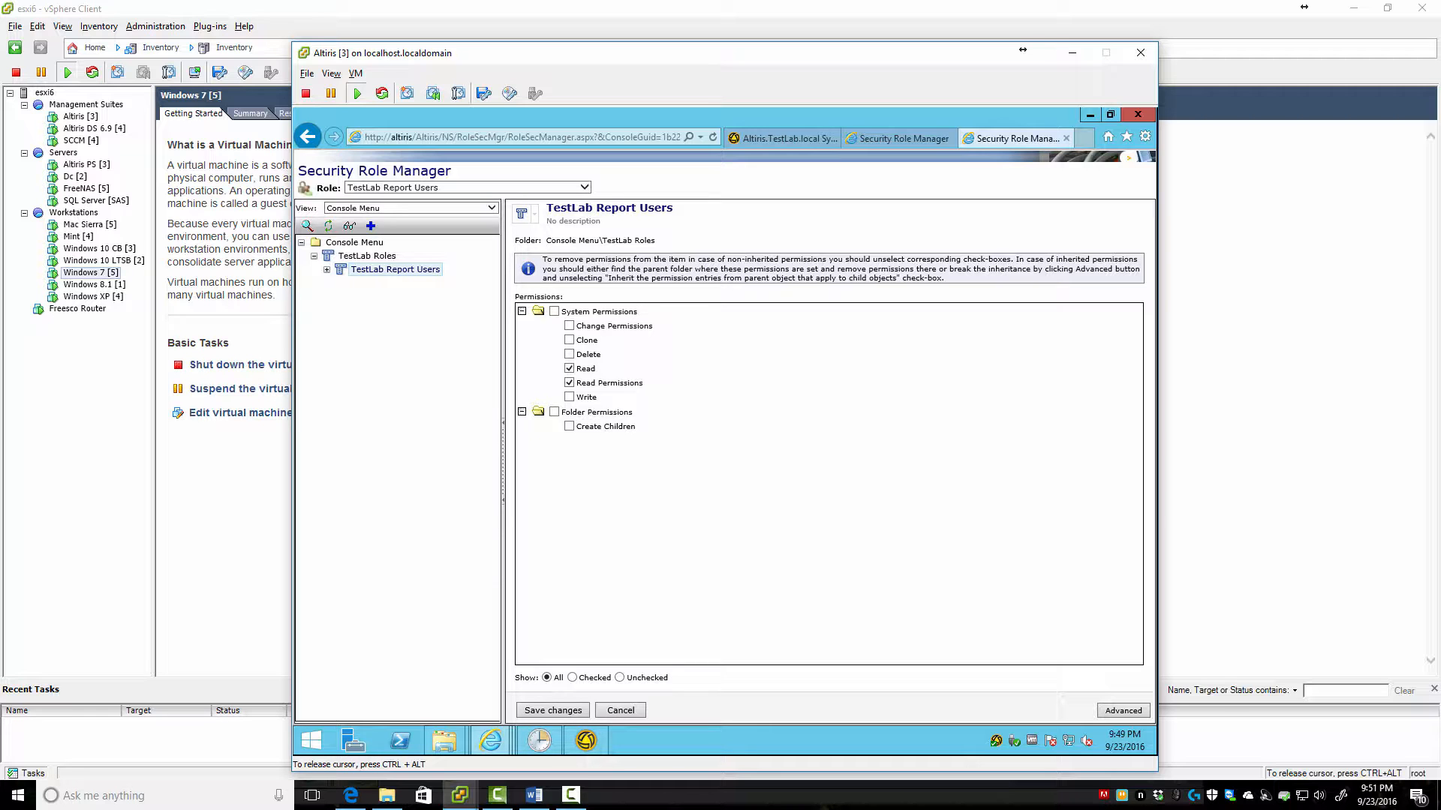
Select the TestLab Patch Administrators role and switch the permission view to Console Menu
left_click(583, 187)
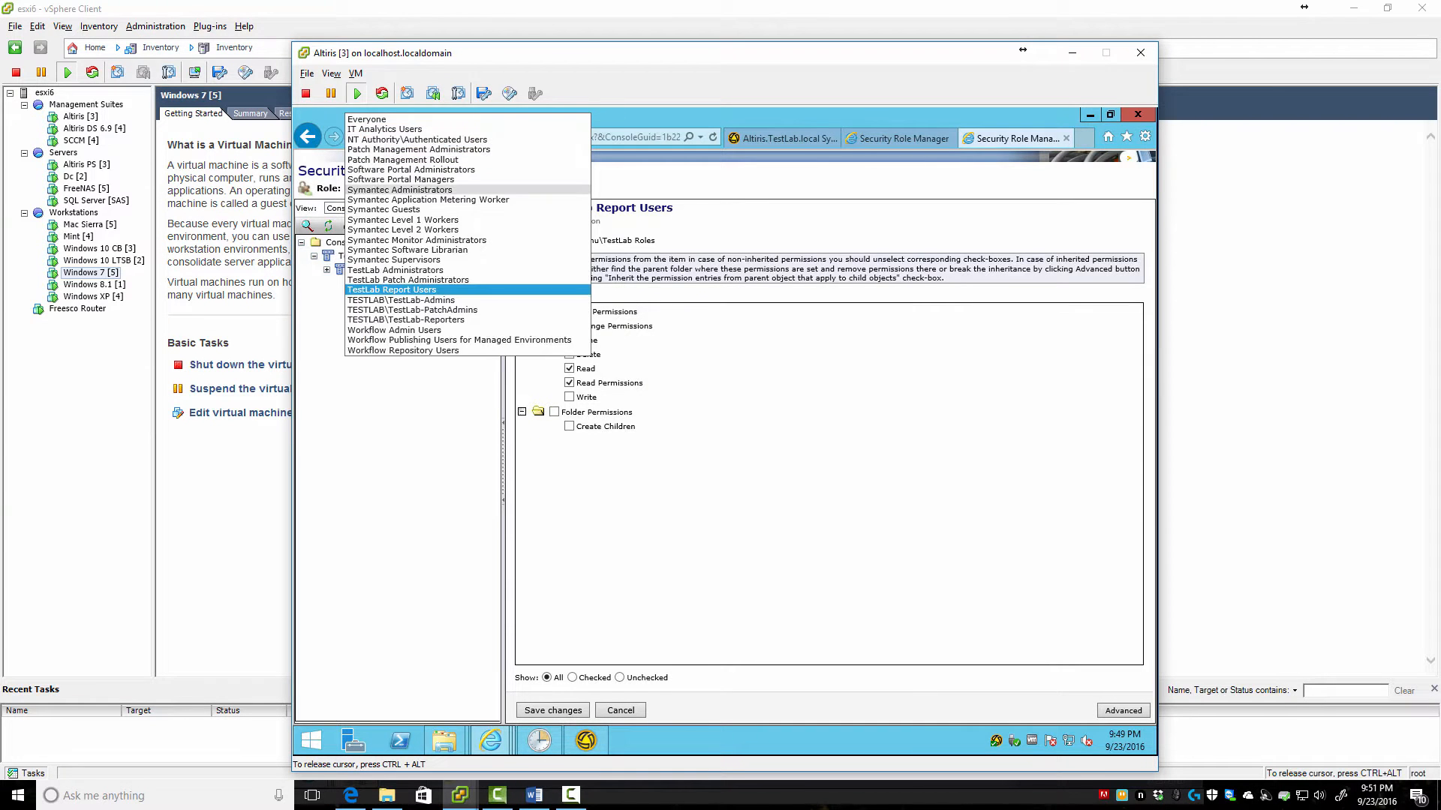
left_click(407, 280)
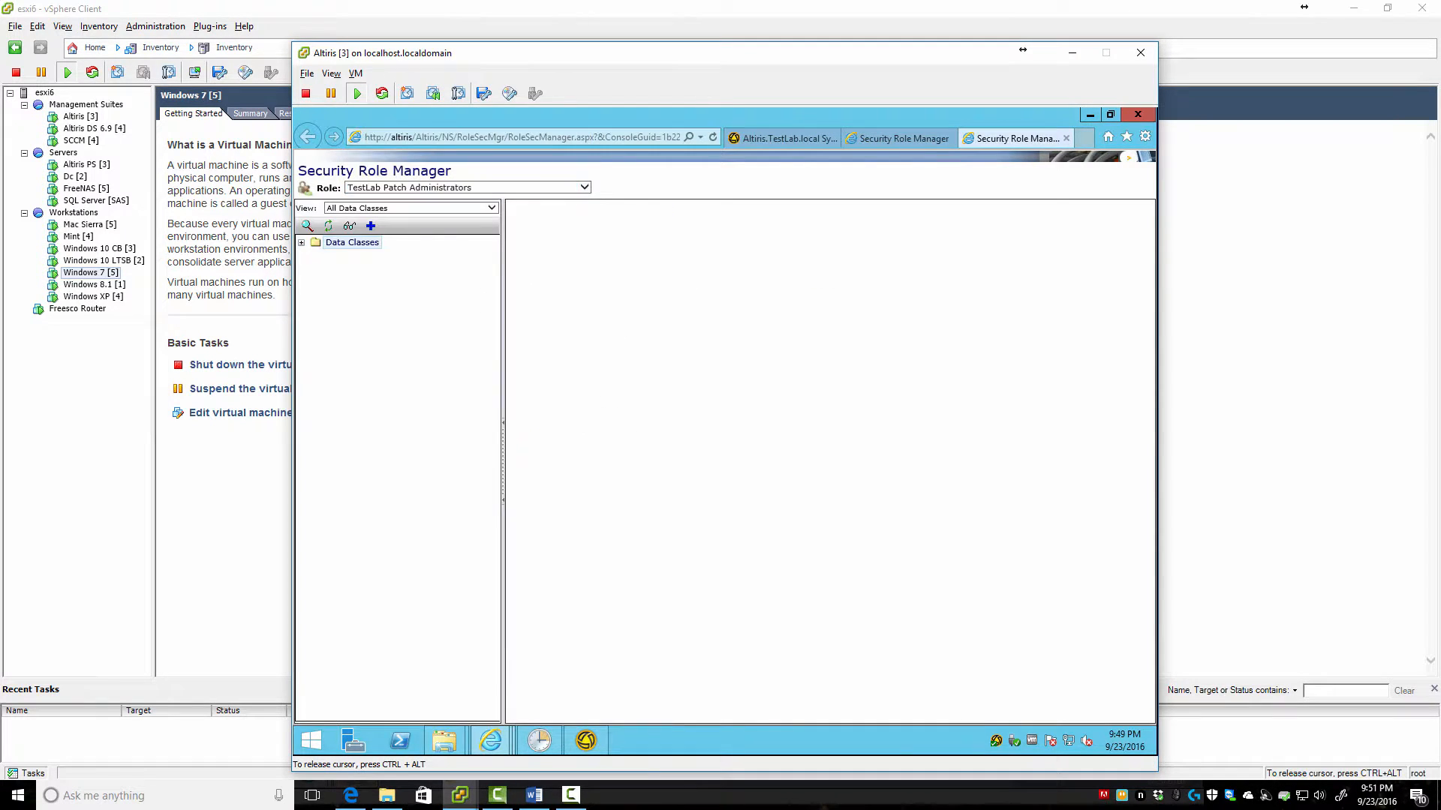
left_click(491, 208)
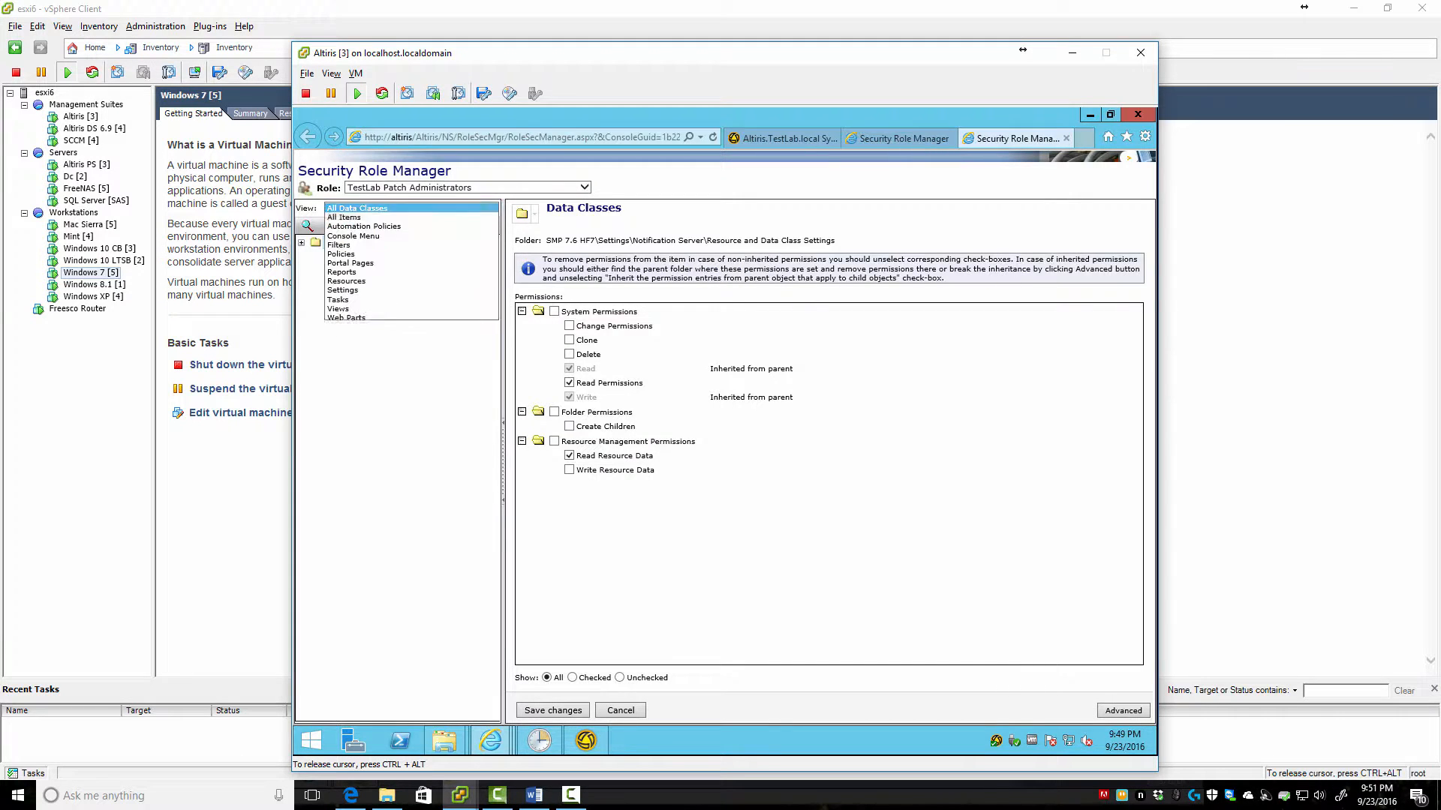
left_click(352, 236)
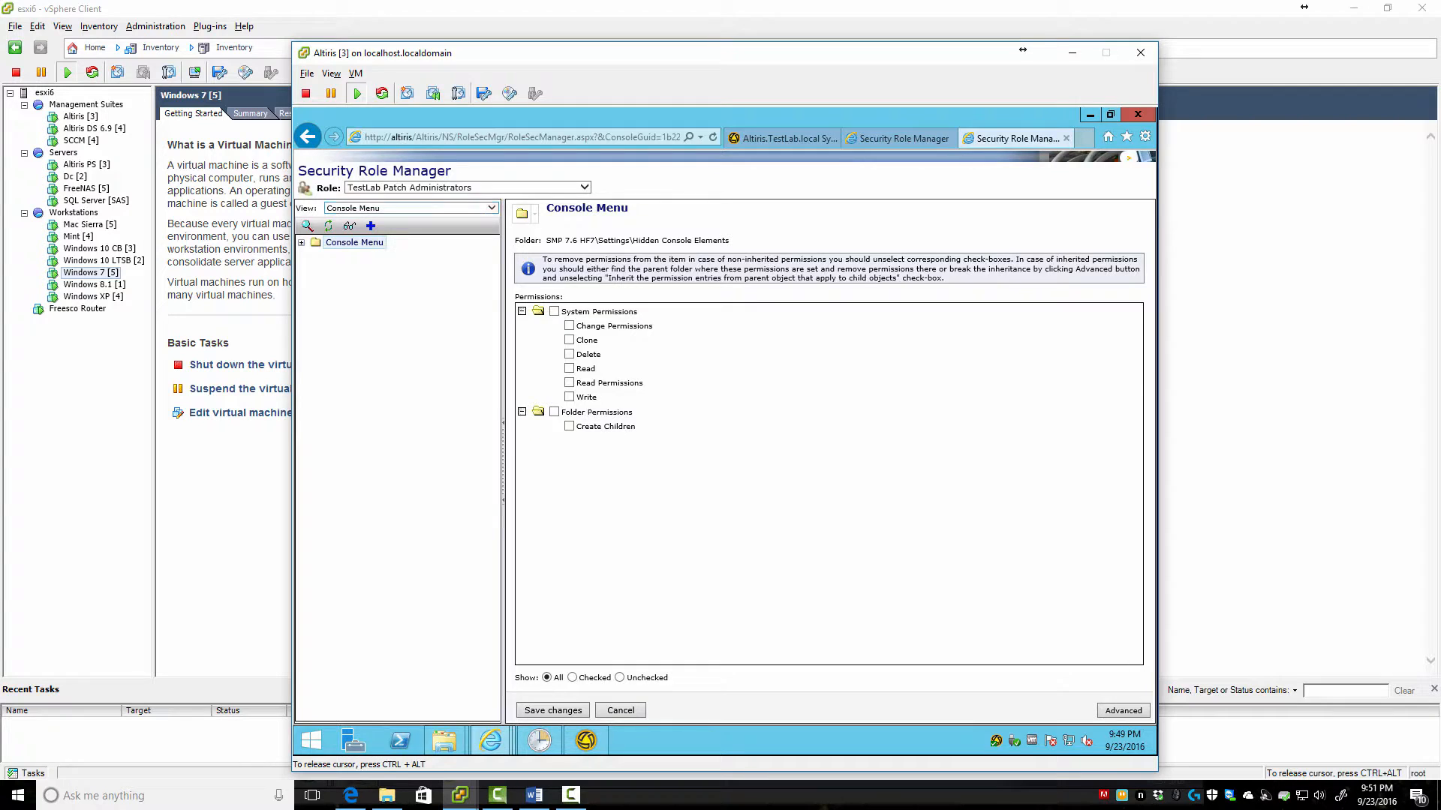
Uncheck Read on Actions > Agents/Plug-ins > Rollout Agents/Plug-ins and save the change
left_click(314, 256)
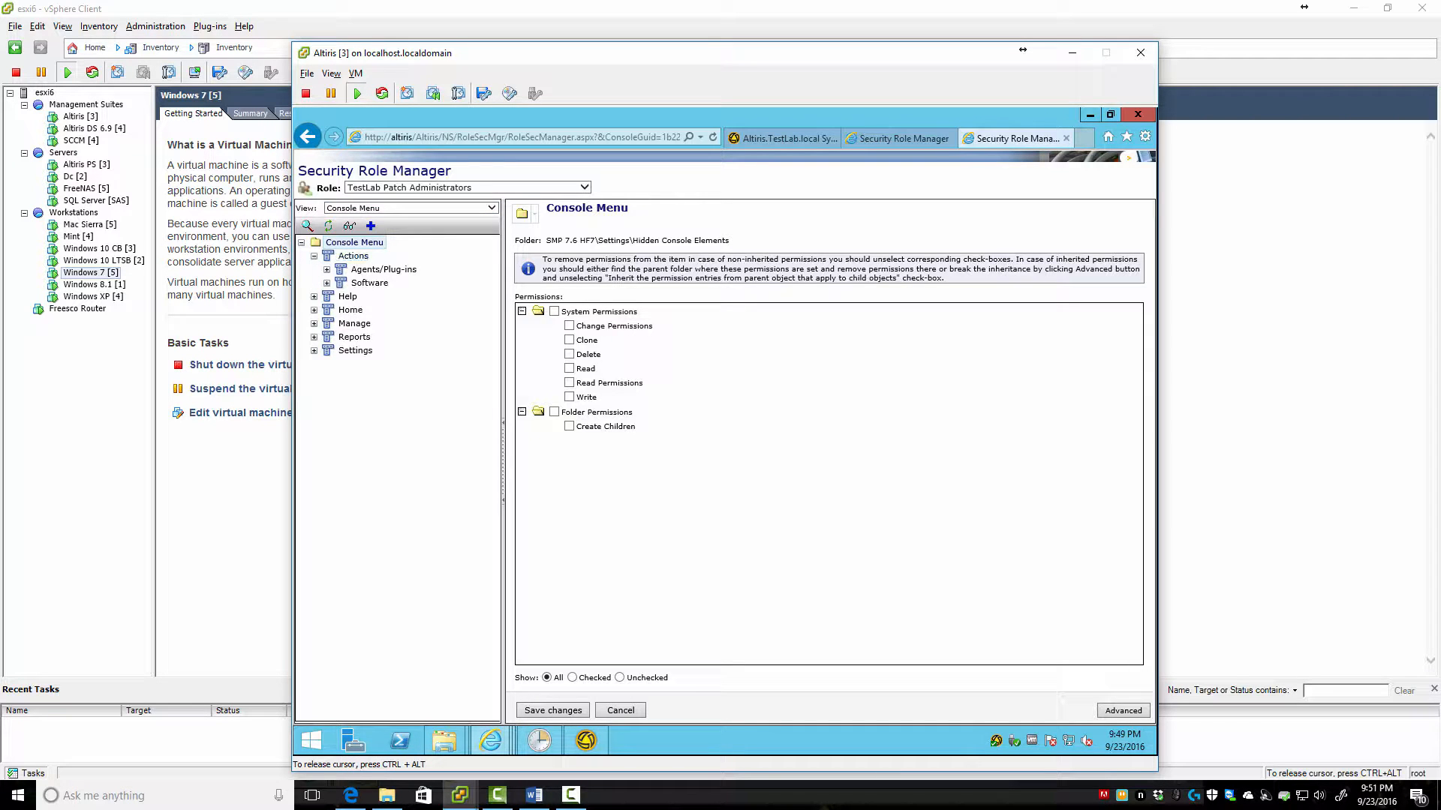
left_click(352, 256)
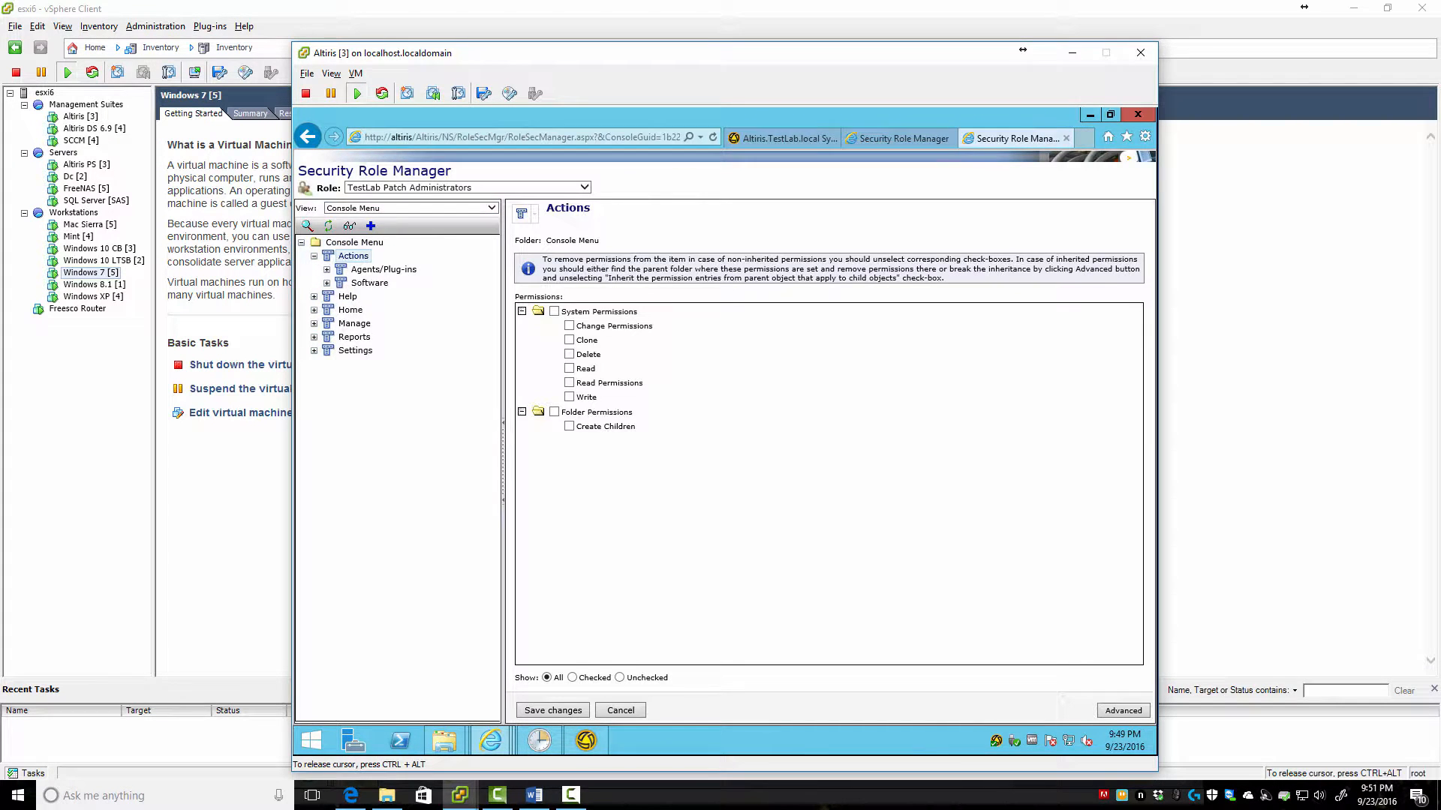
left_click(327, 269)
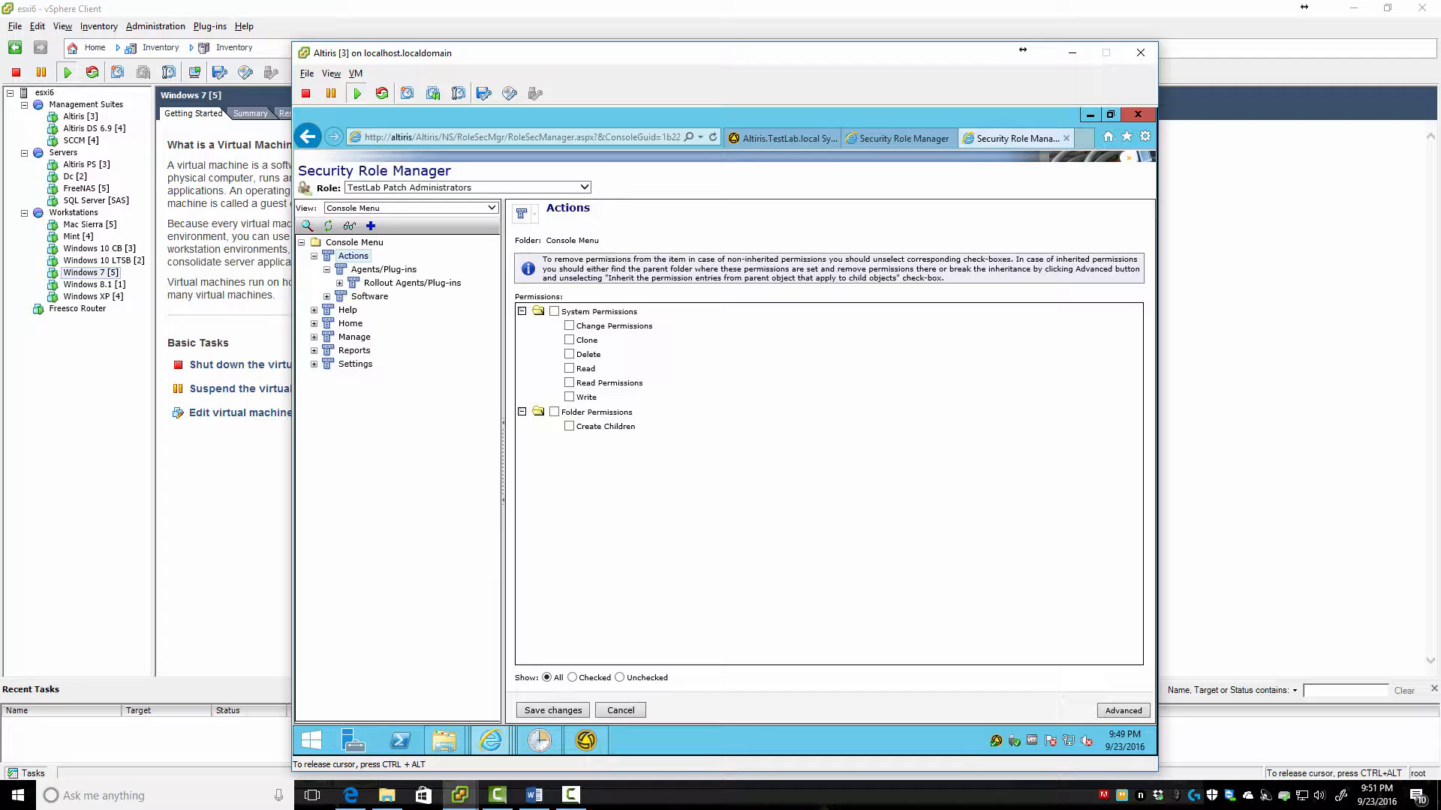
left_click(326, 296)
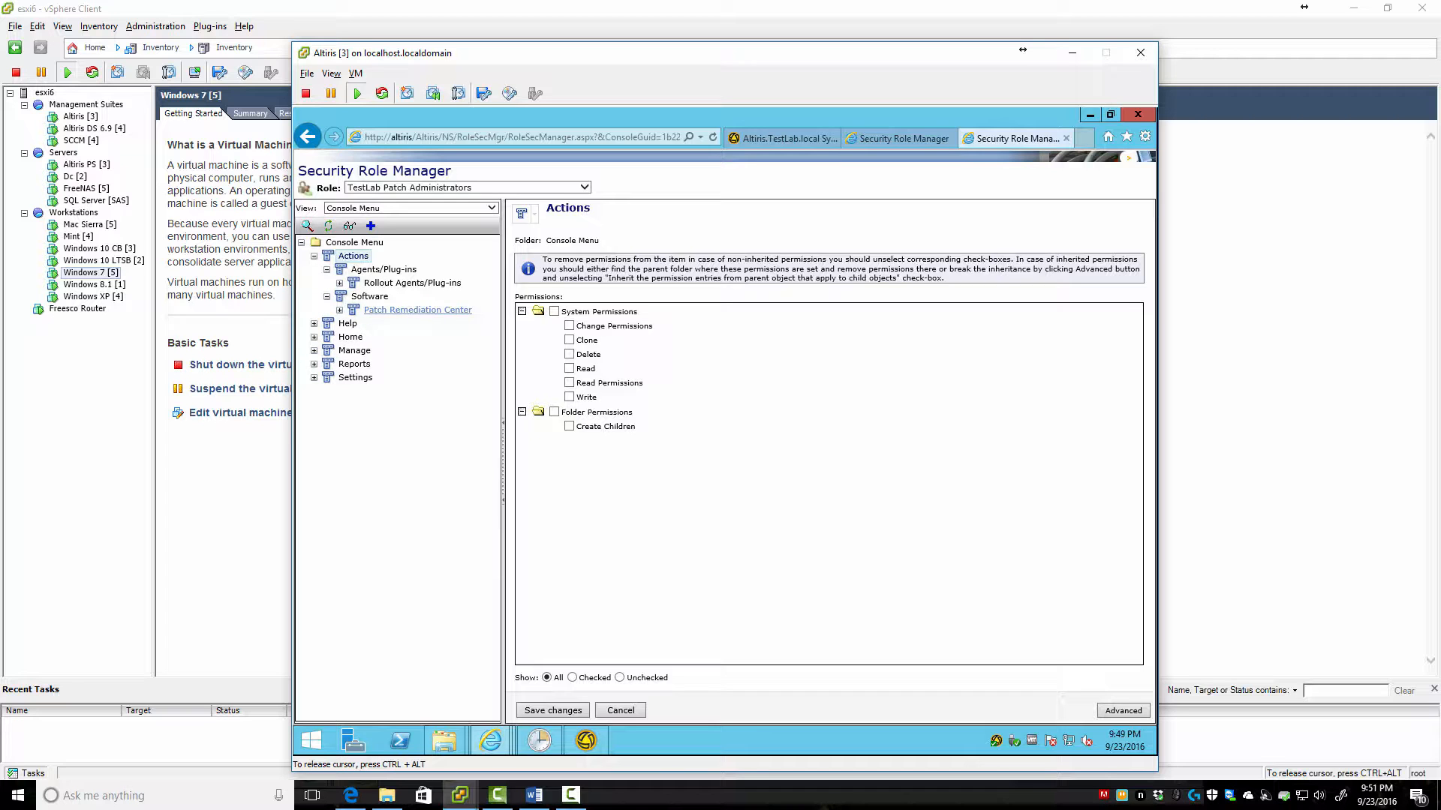
left_click(417, 310)
left_click(369, 297)
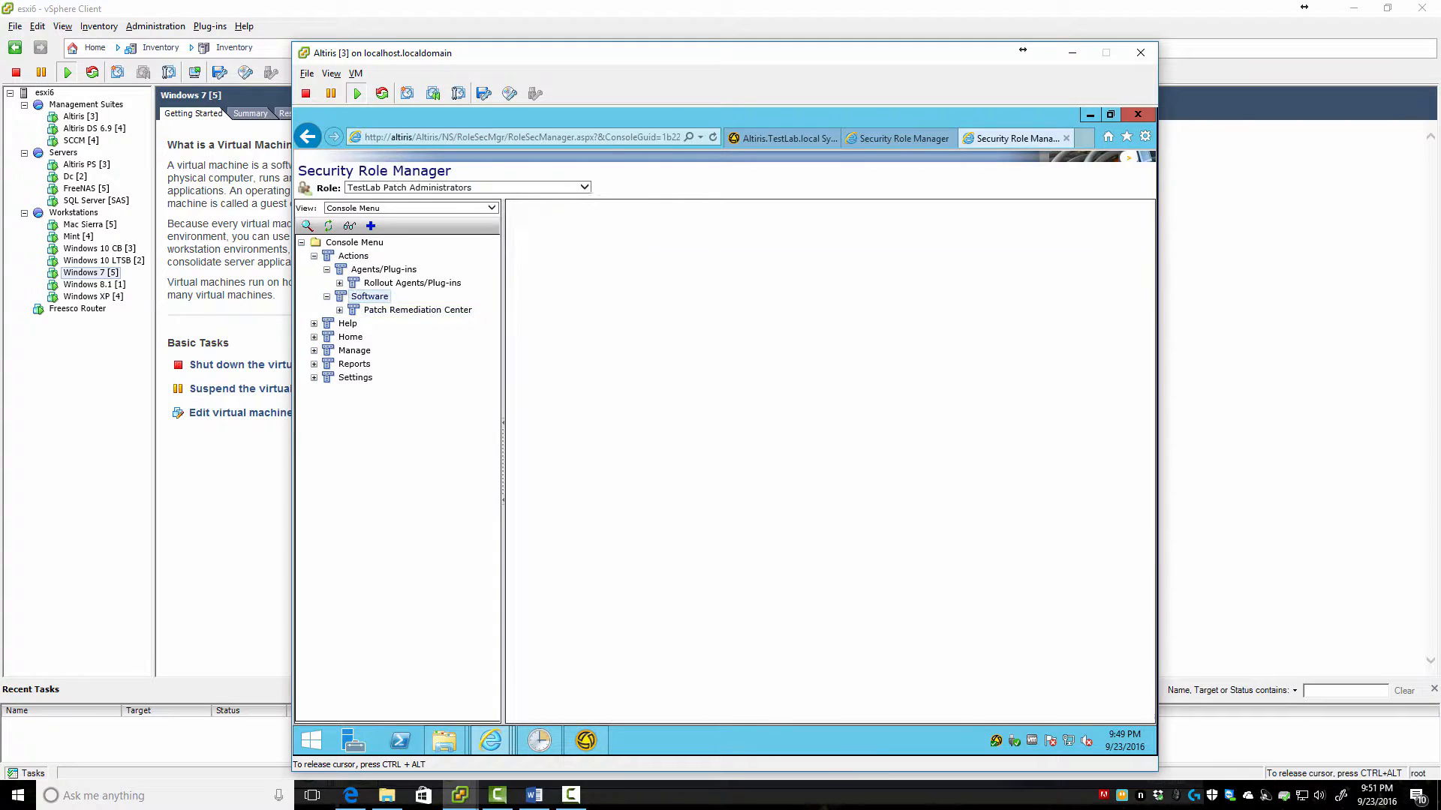
left_click(412, 283)
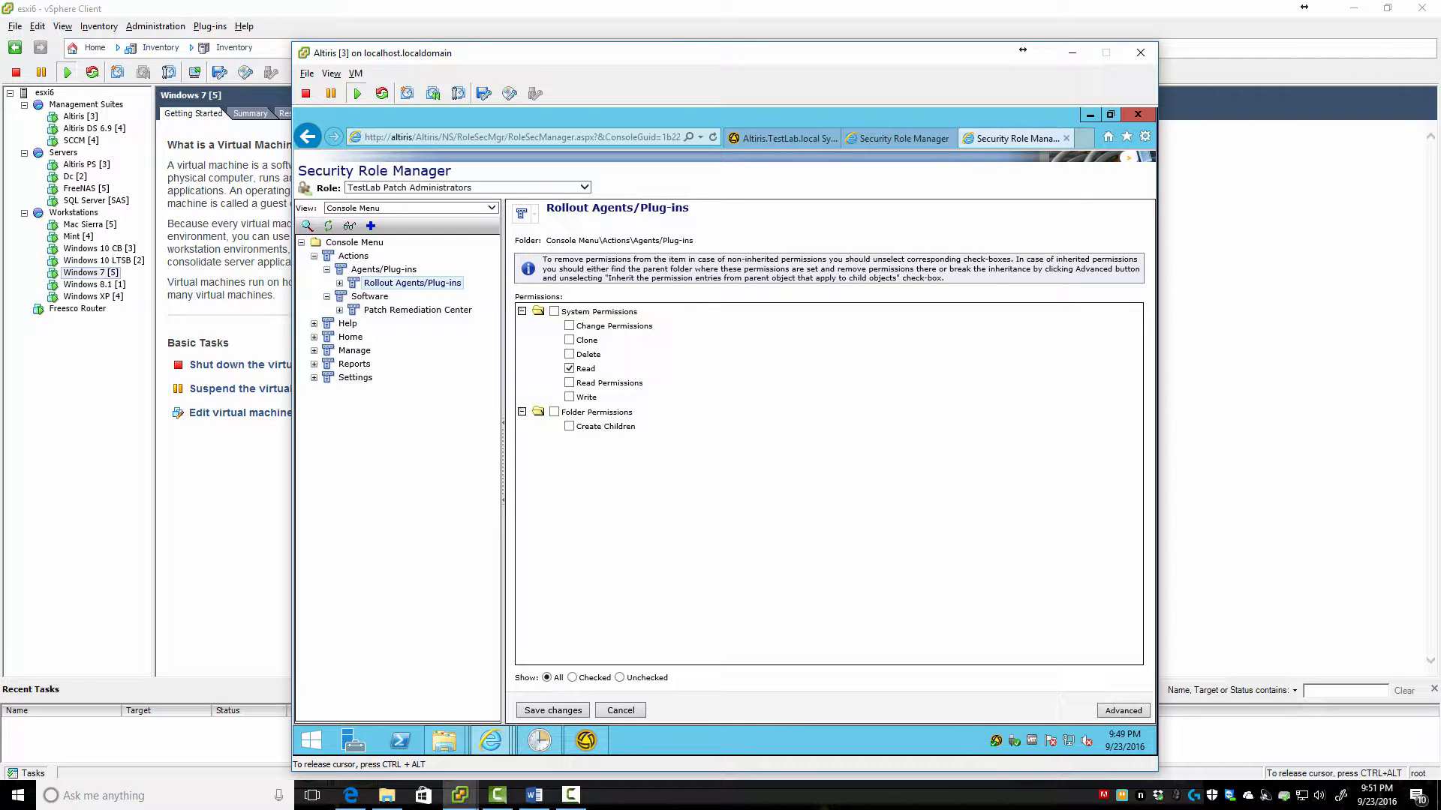
left_click(569, 368)
left_click(383, 270)
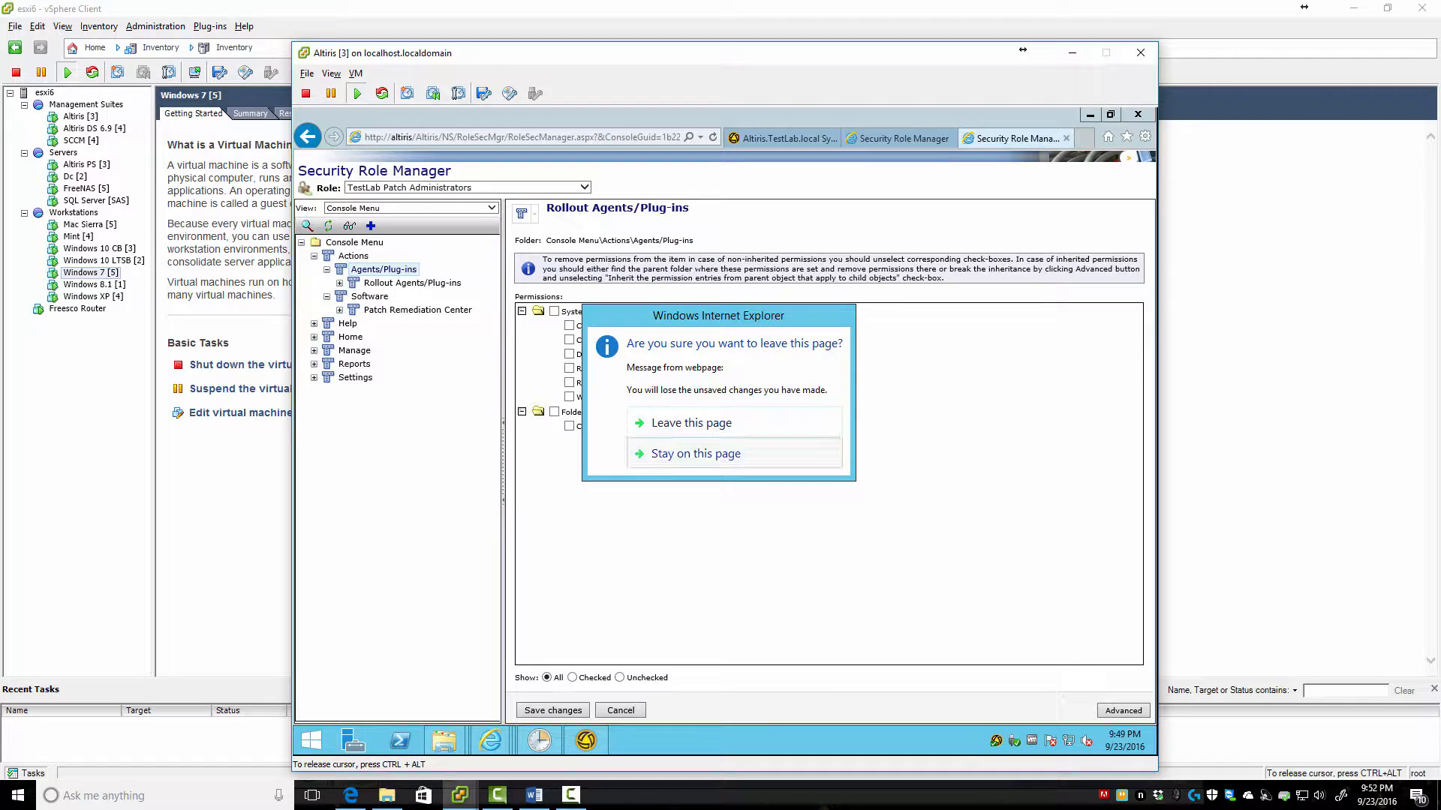
left_click(696, 453)
left_click(553, 711)
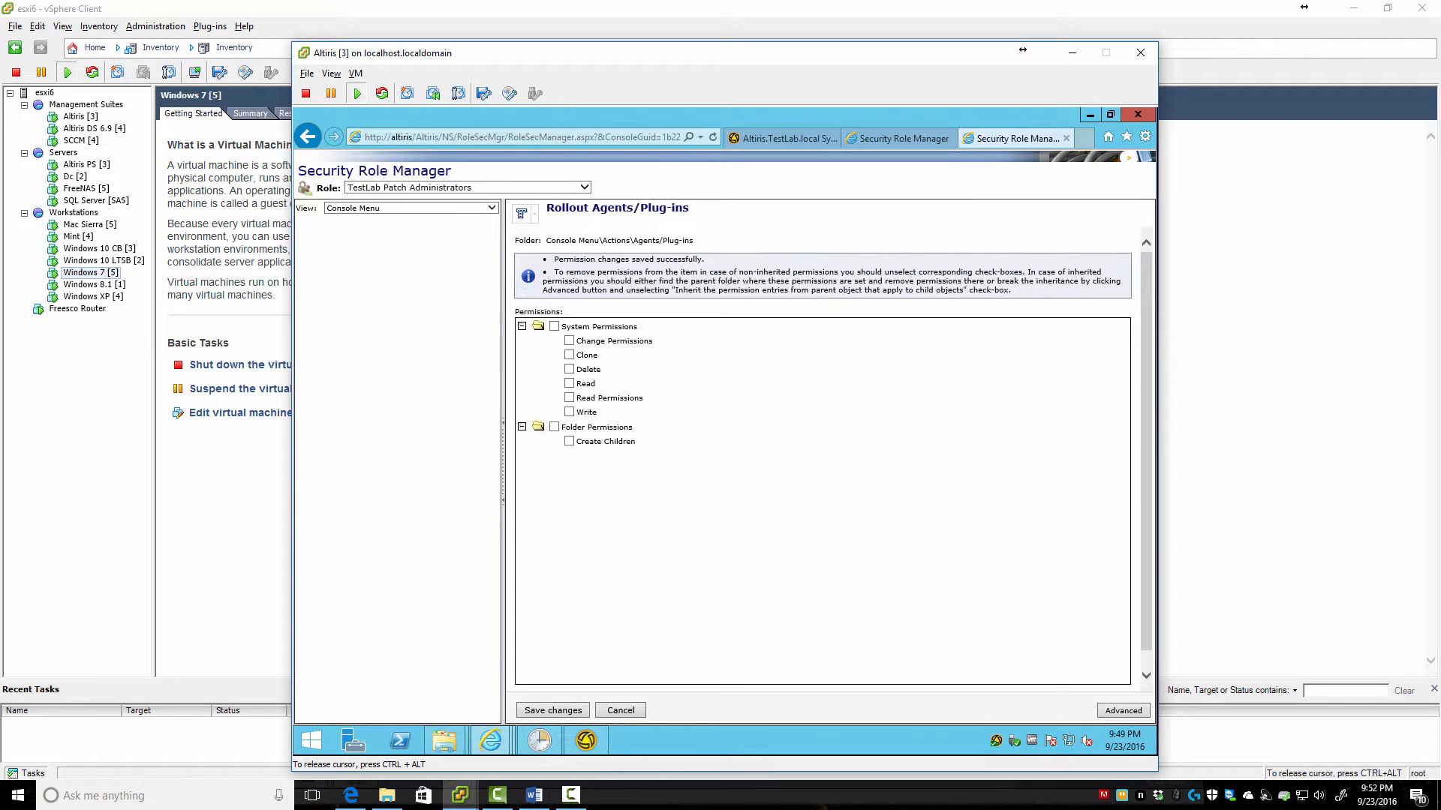
Expand Home and Manage, then remove and save Read on the first Manage separator
left_click(353, 256)
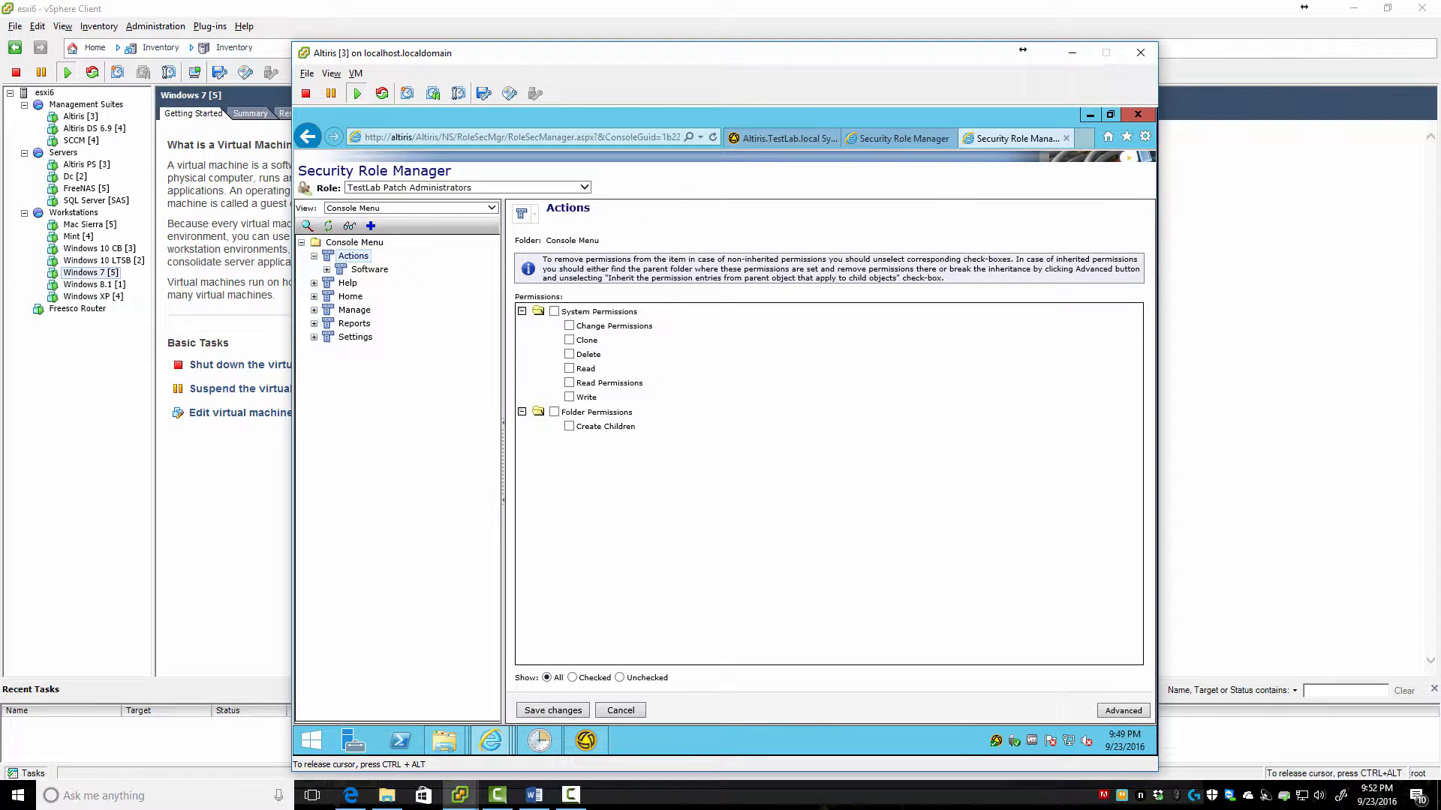
left_click(354, 243)
left_click(350, 296)
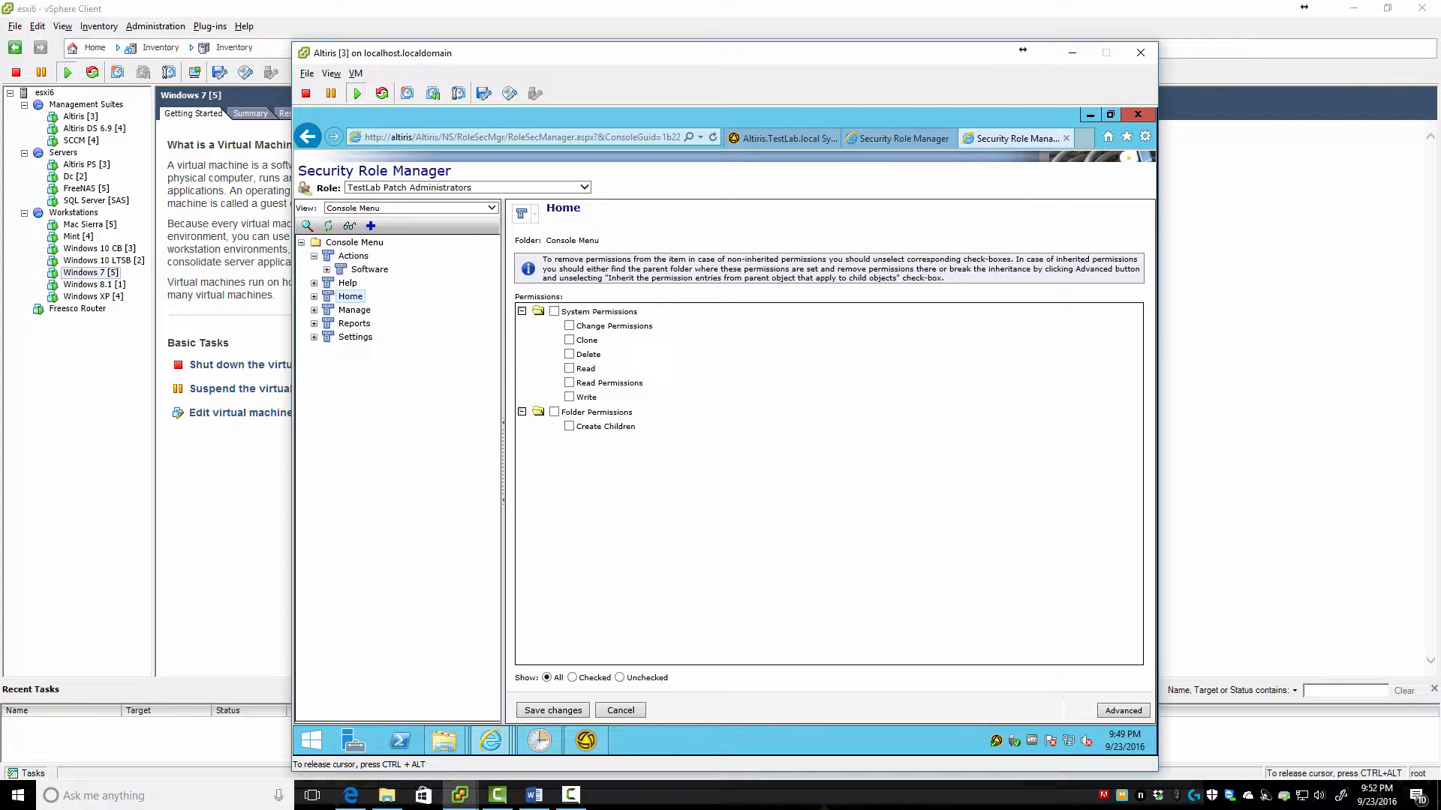
left_click(314, 296)
left_click(370, 310)
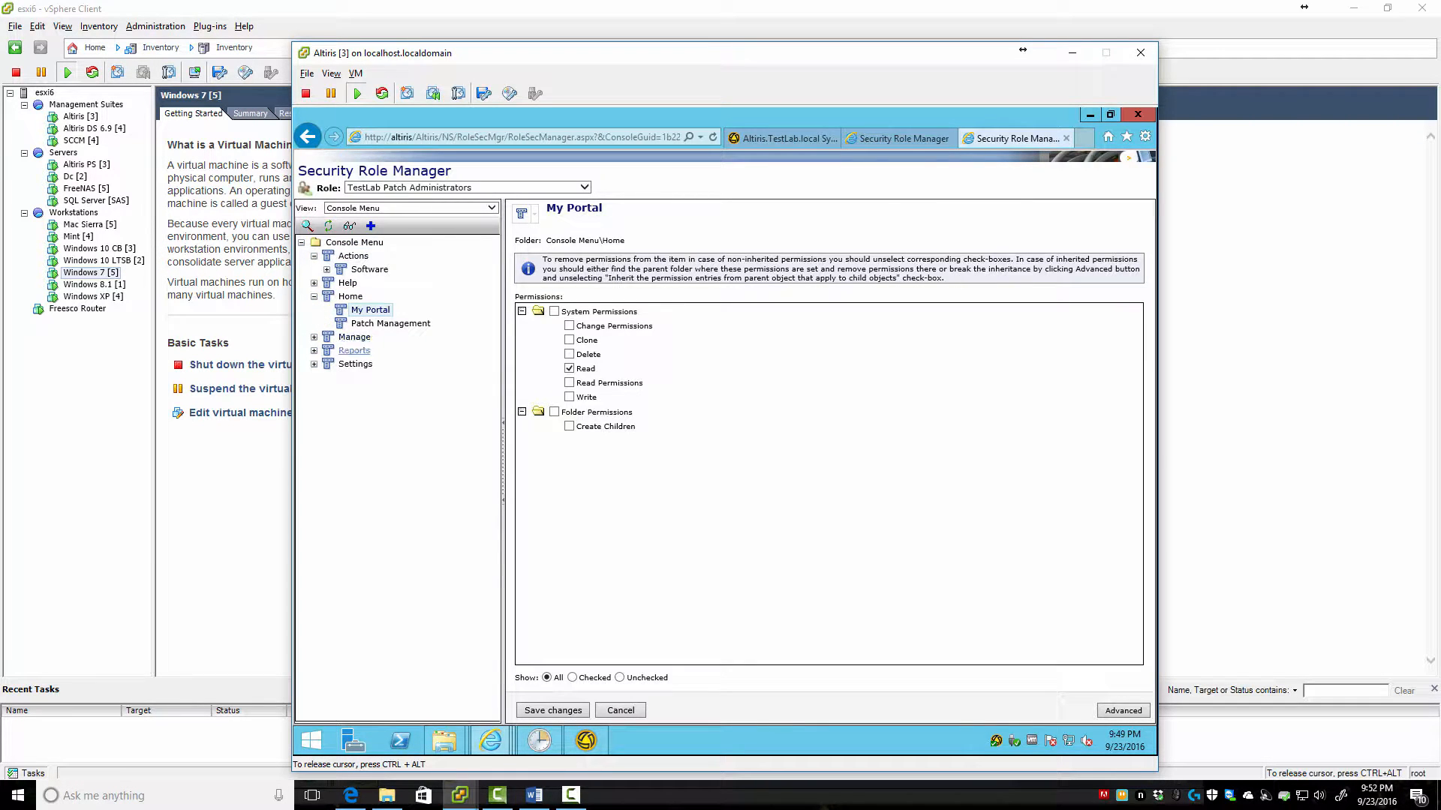
left_click(313, 337)
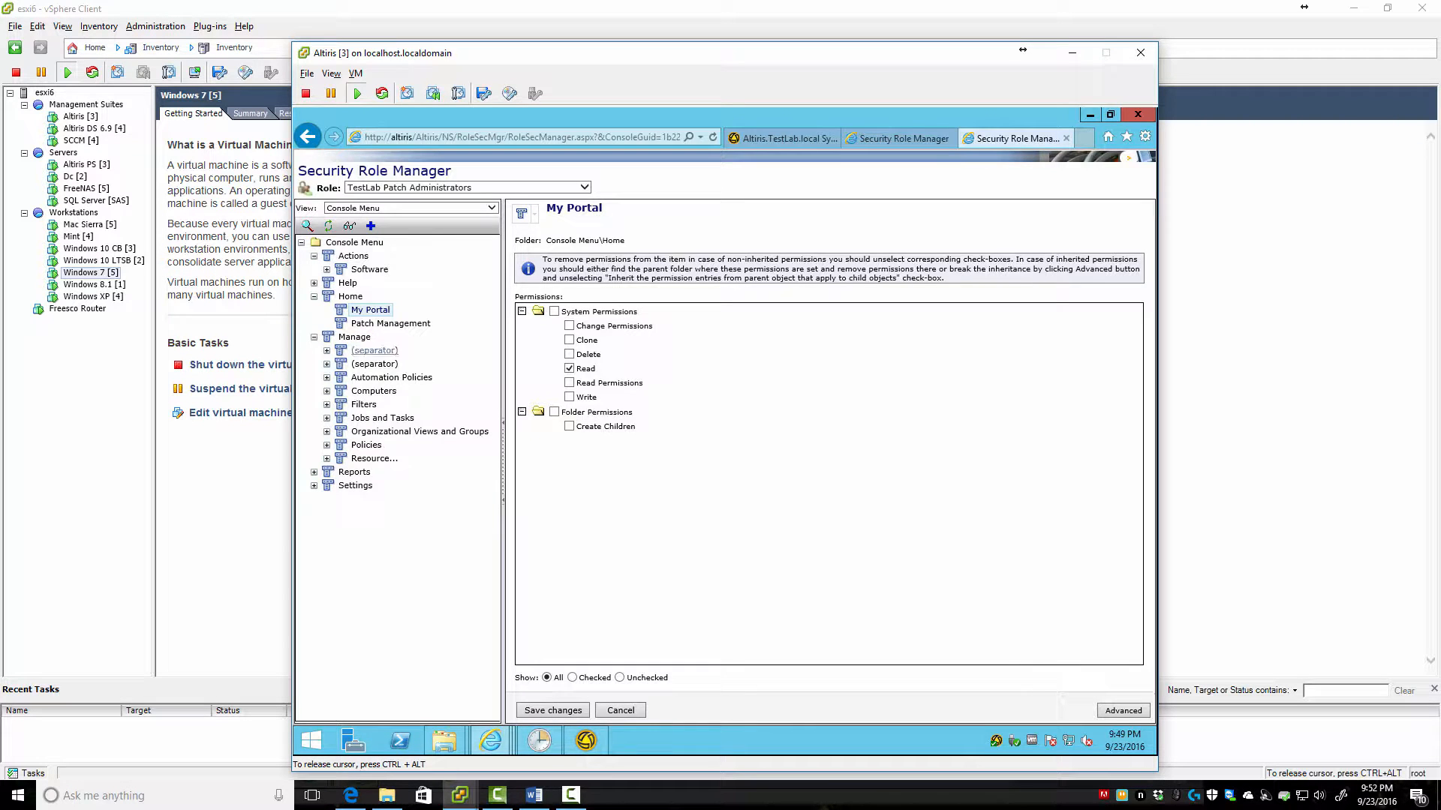
left_click(354, 337)
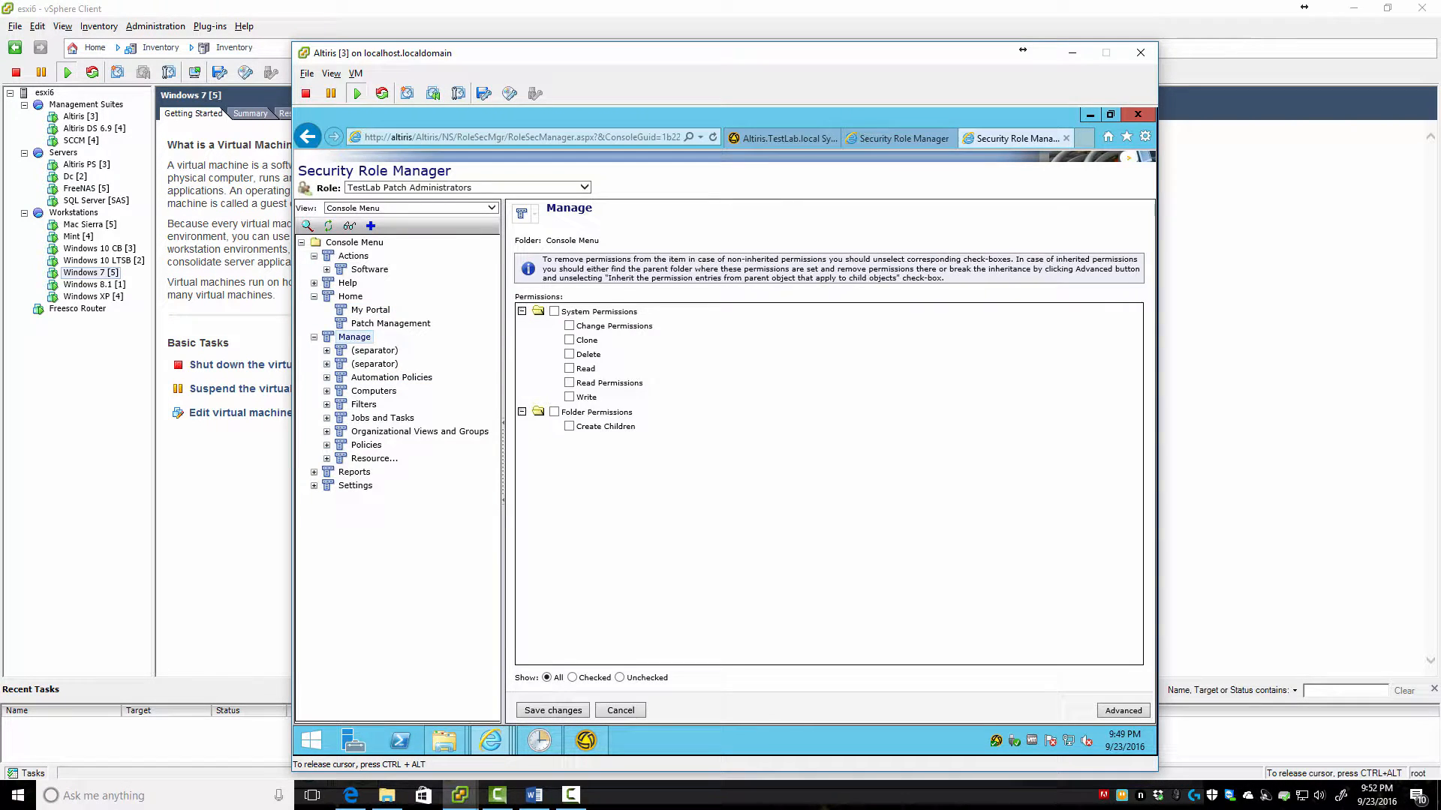
left_click(374, 350)
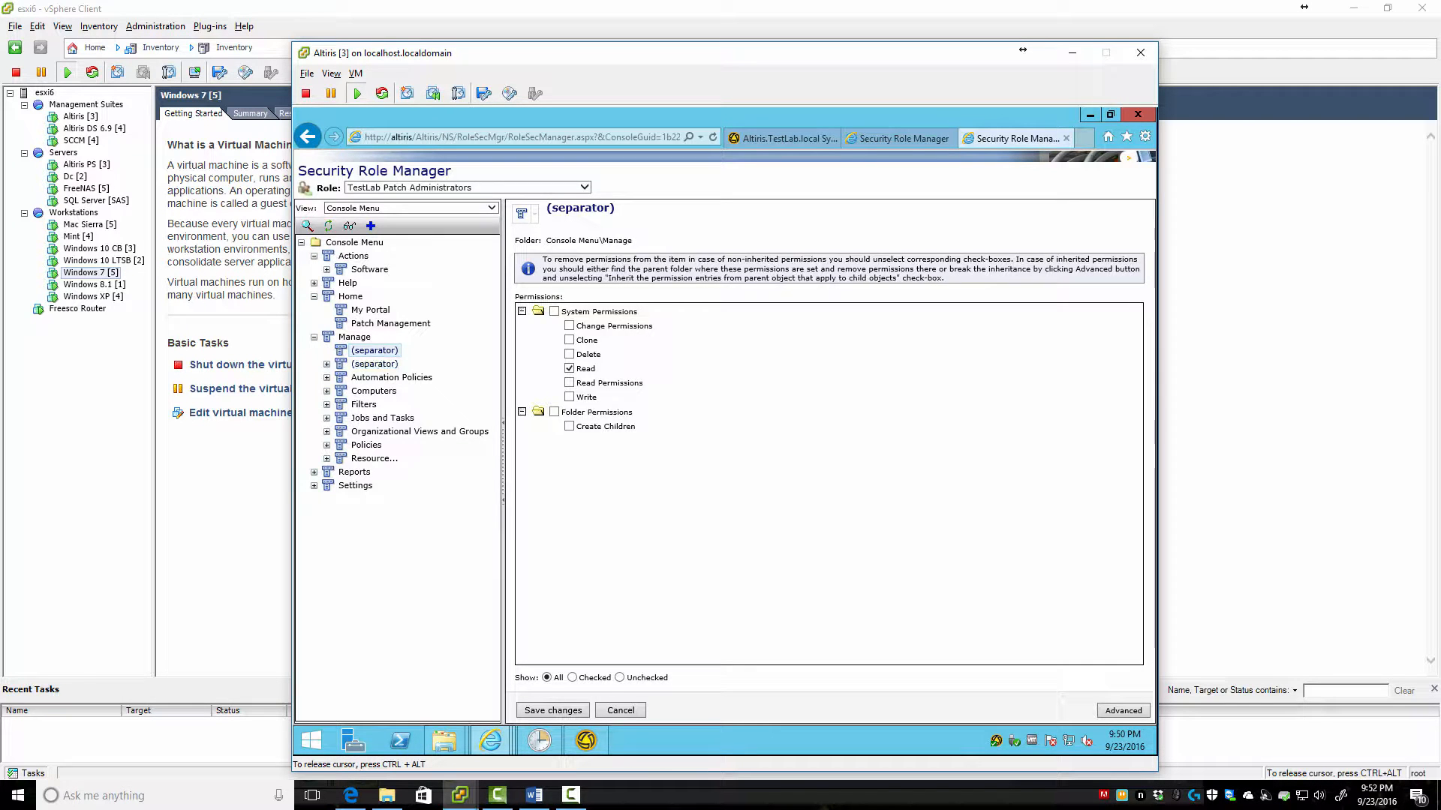
left_click(569, 368)
left_click(552, 710)
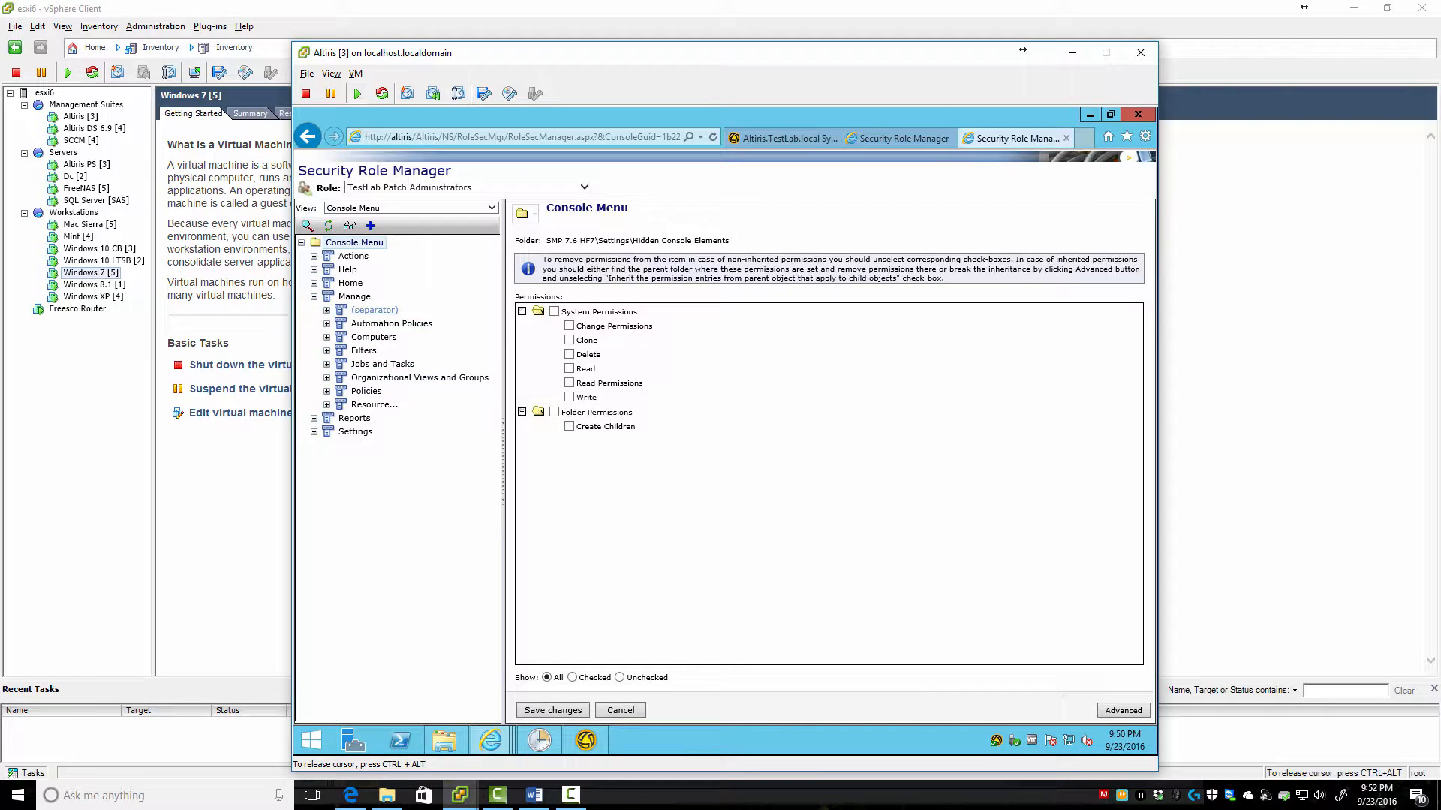
Remove Read from the remaining separator and from Automation Policies, saving each change
left_click(374, 309)
left_click(569, 368)
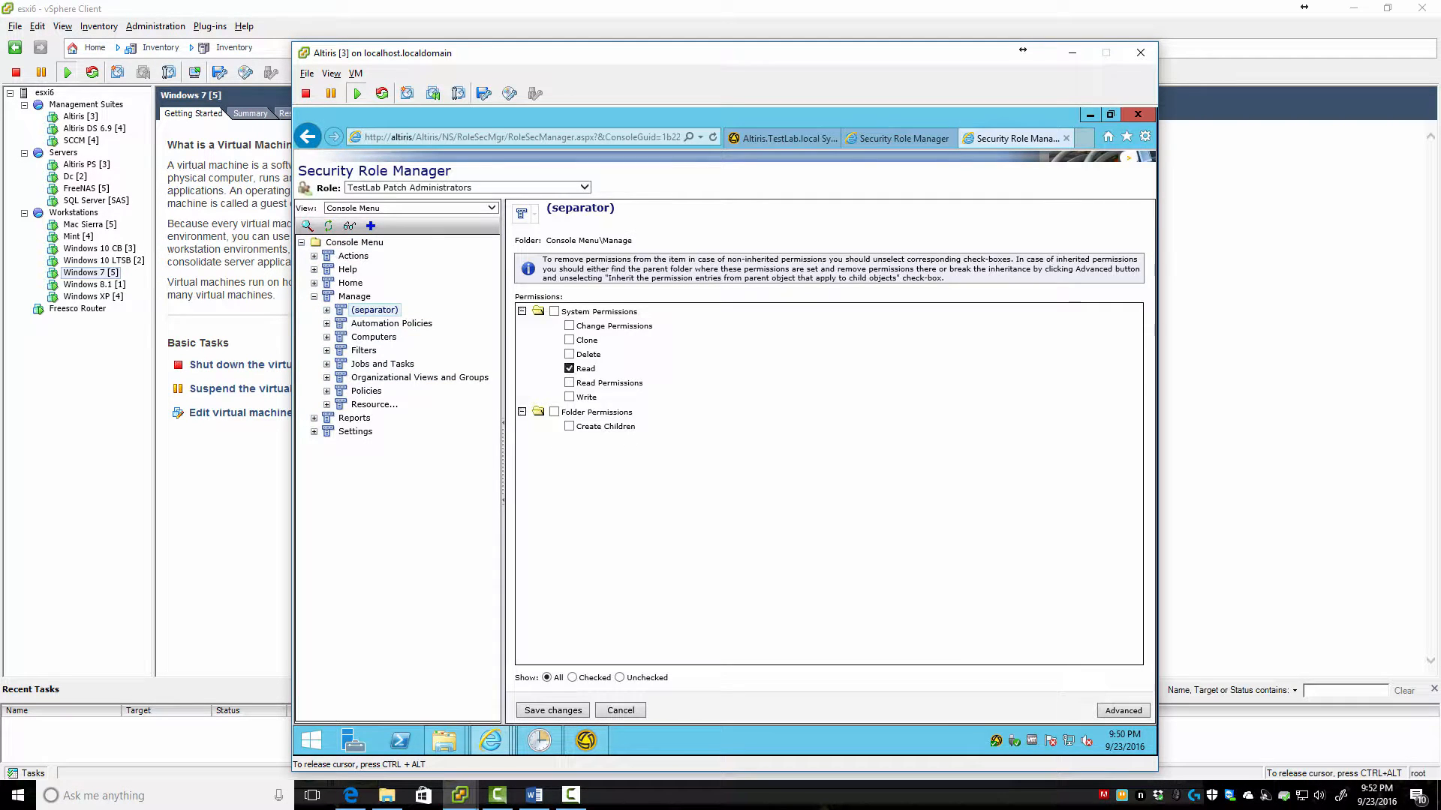
left_click(552, 710)
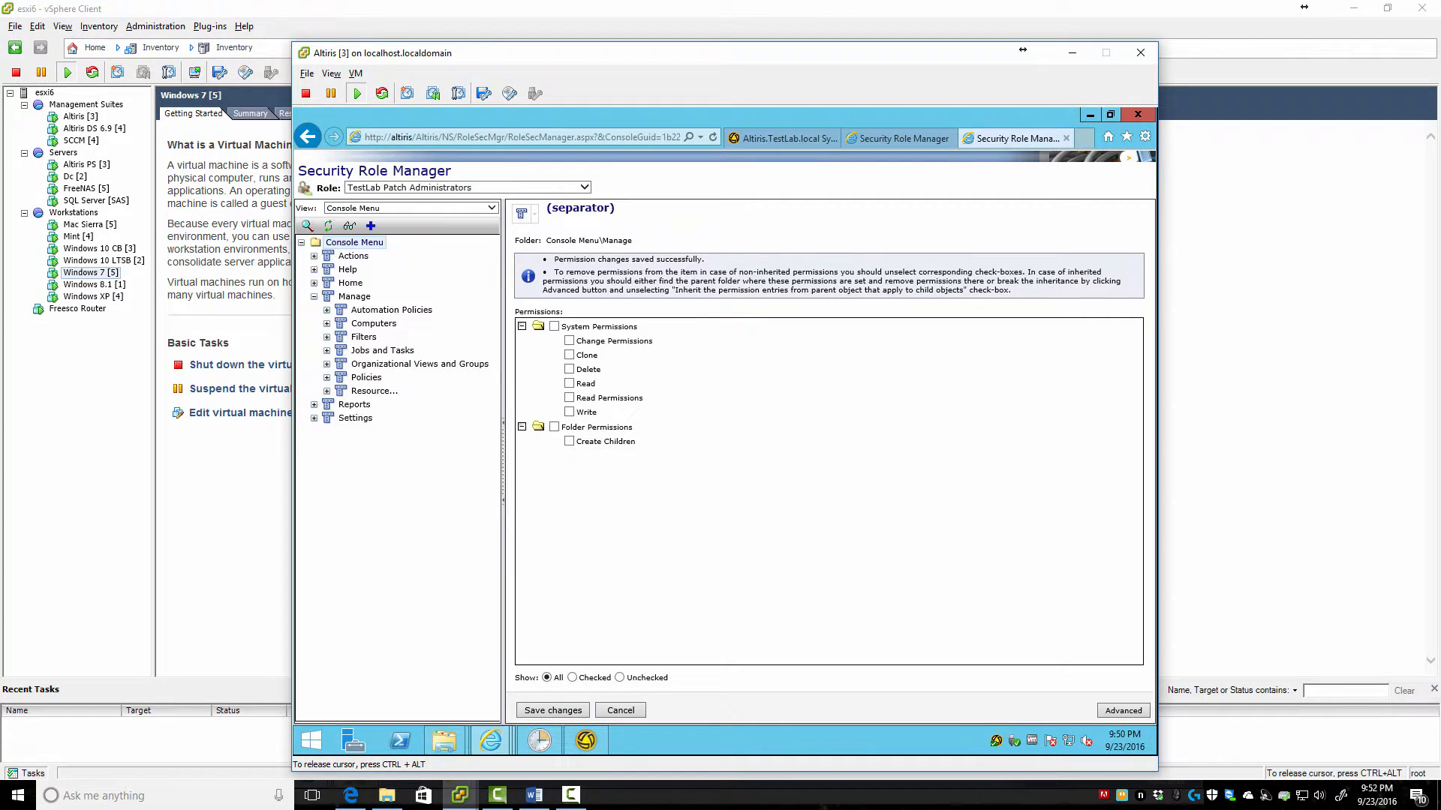
left_click(391, 310)
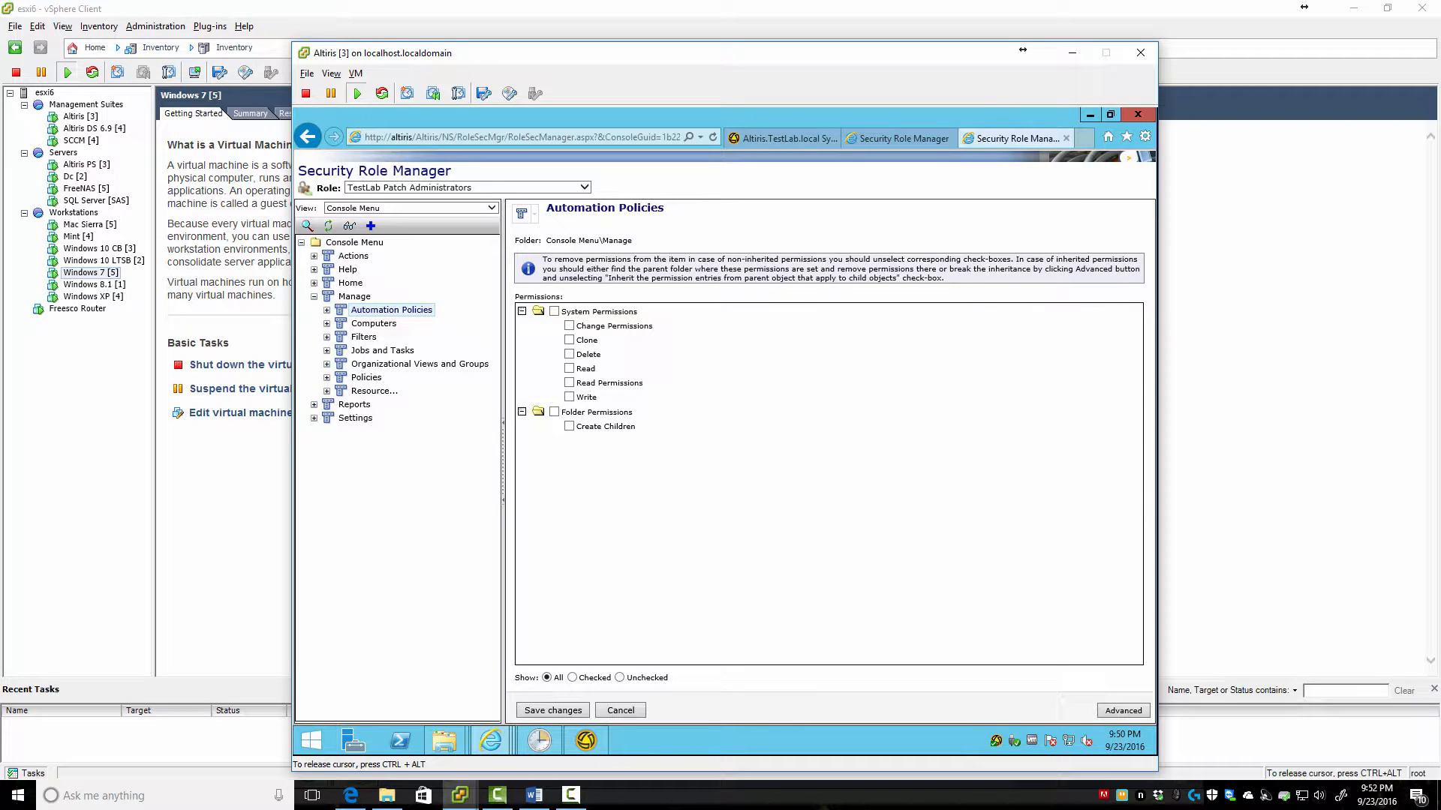
left_click(552, 710)
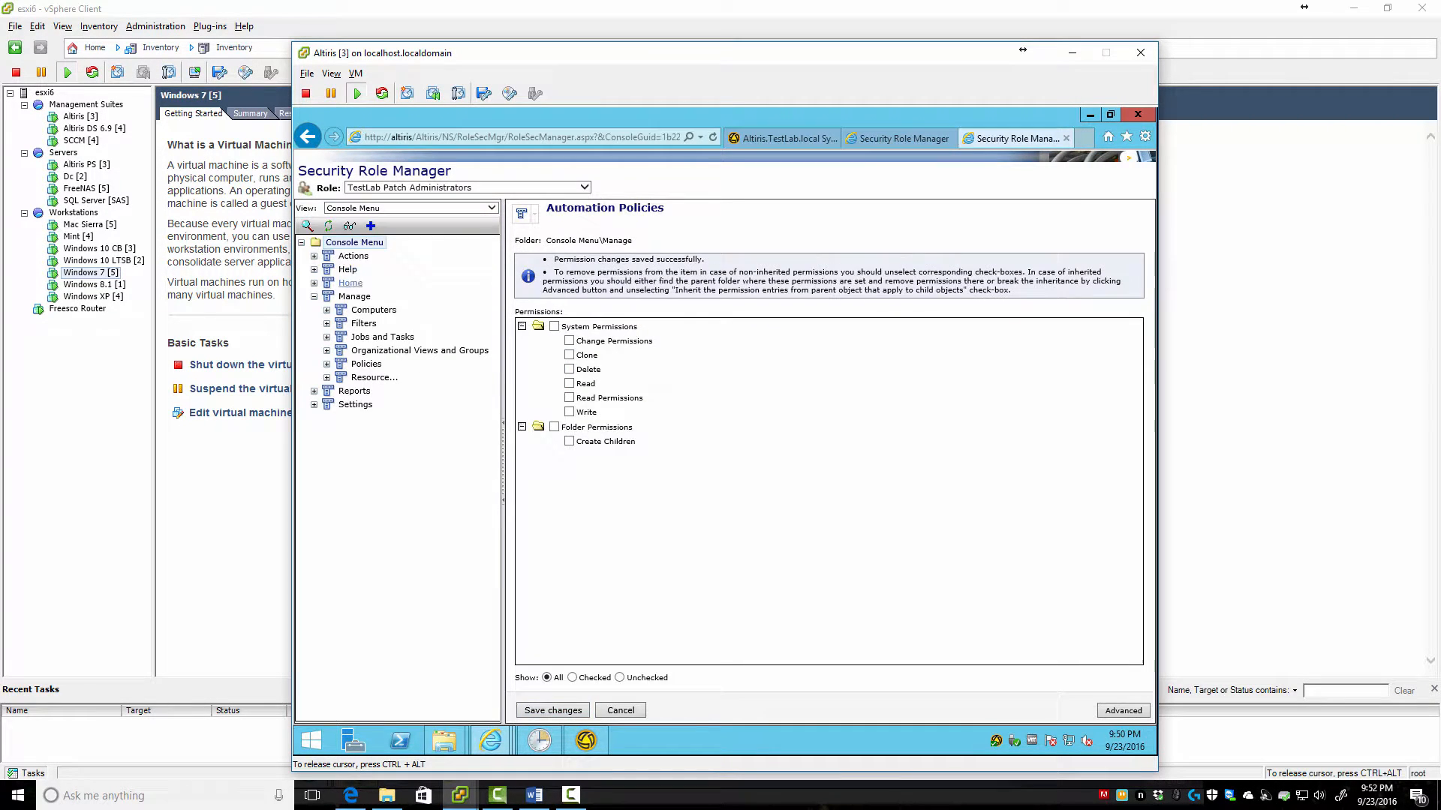
Clear and save Read on Manage's Computers, Jobs and Tasks, Filters, Policies, Organizational Views and Groups, and Resource entries
left_click(374, 310)
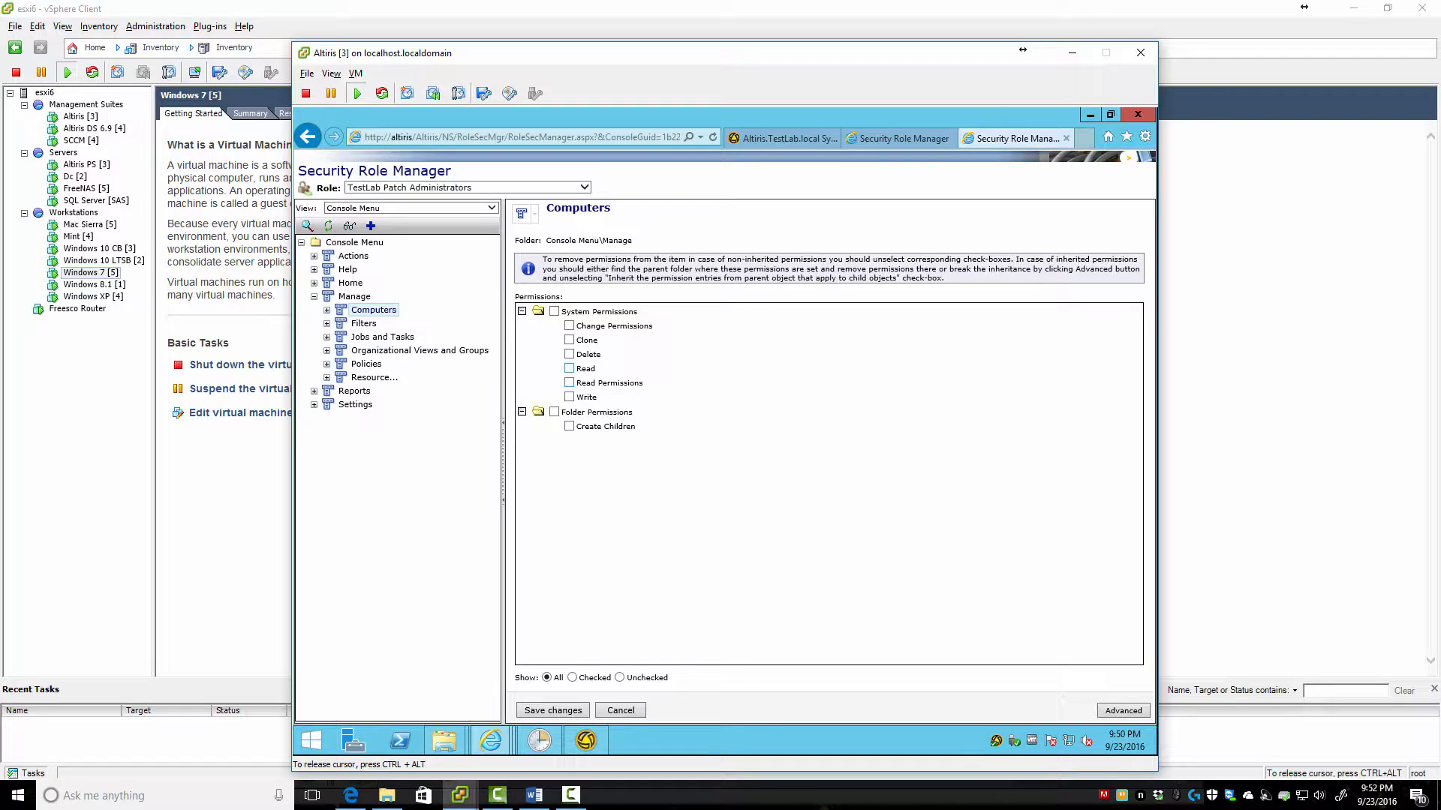
left_click(552, 710)
left_click(382, 323)
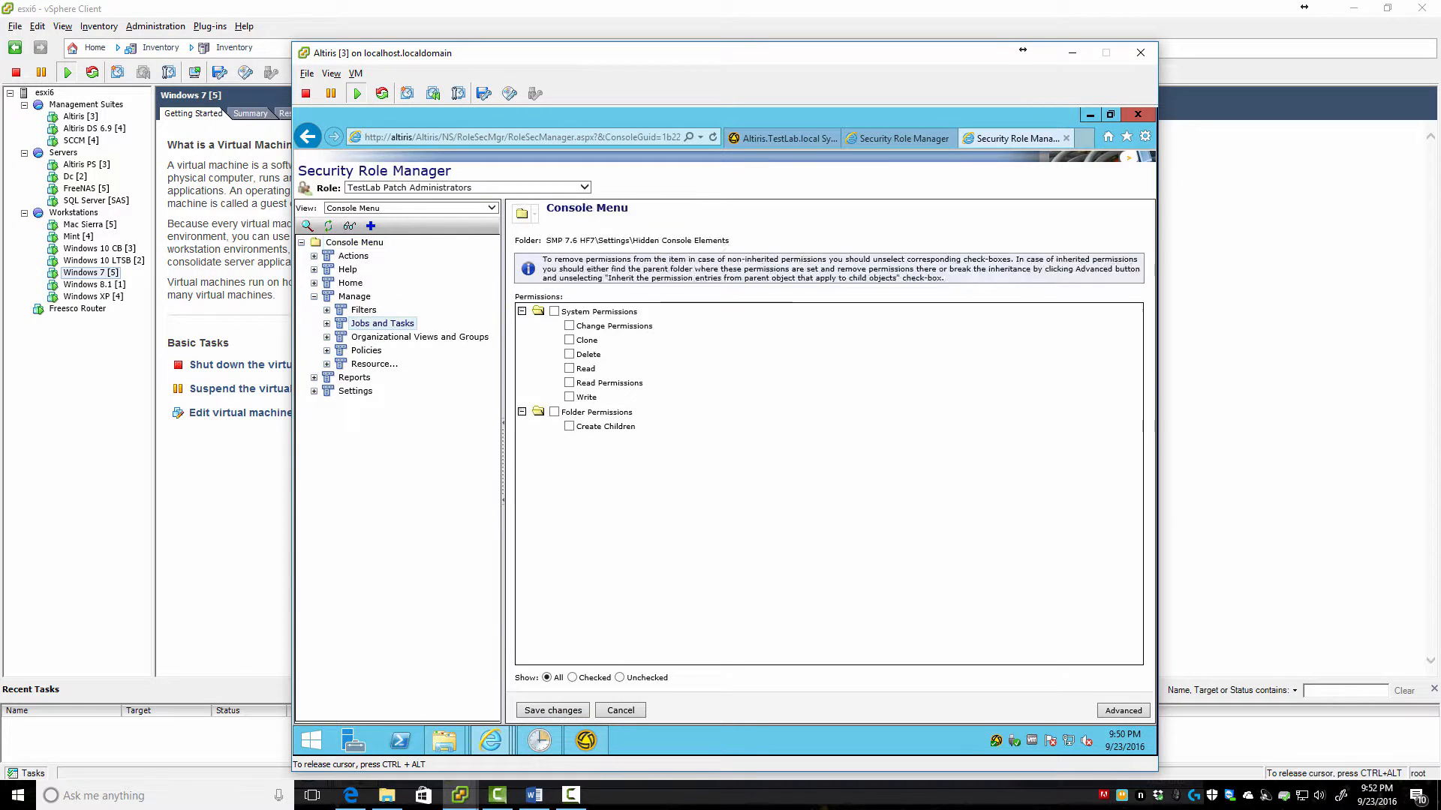
left_click(552, 709)
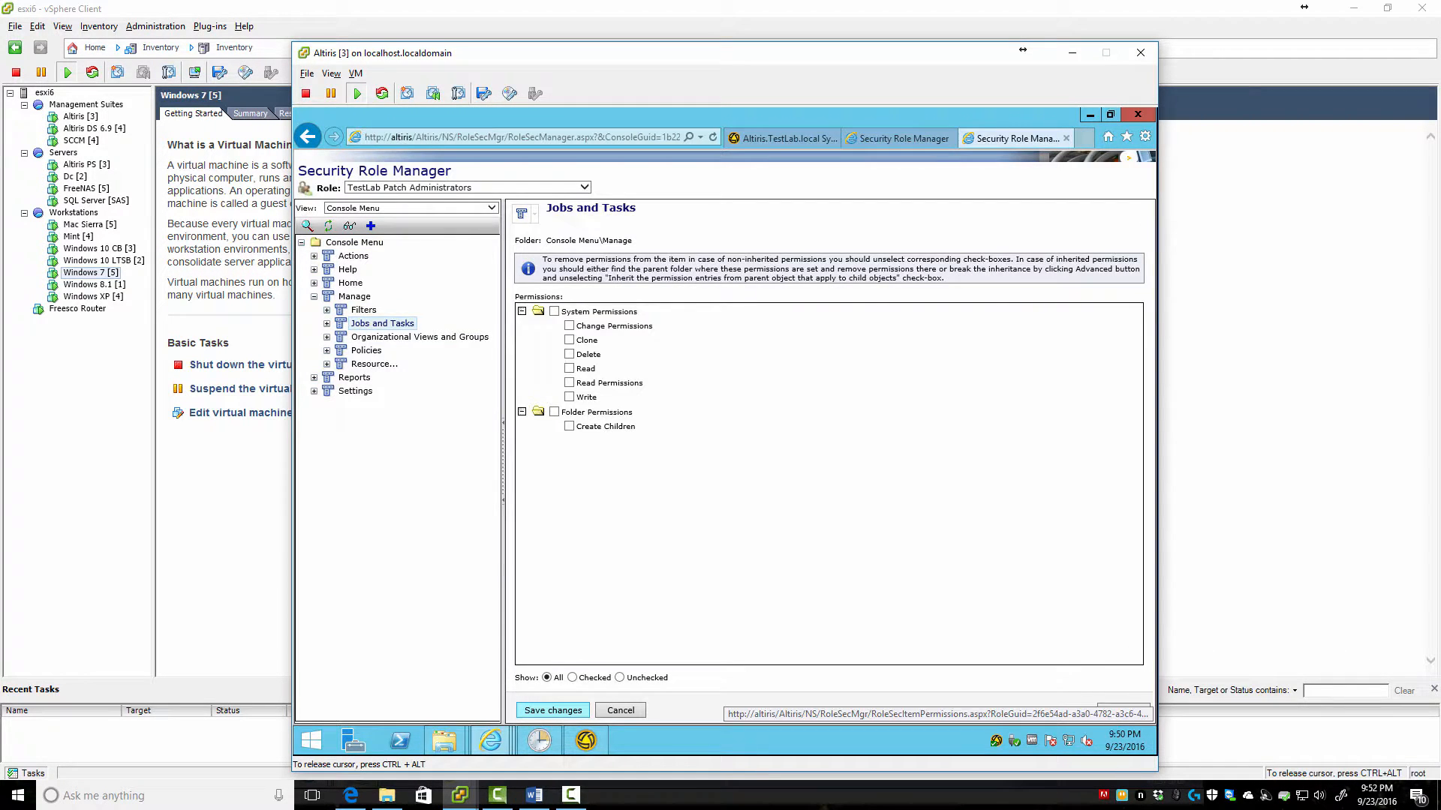
left_click(363, 310)
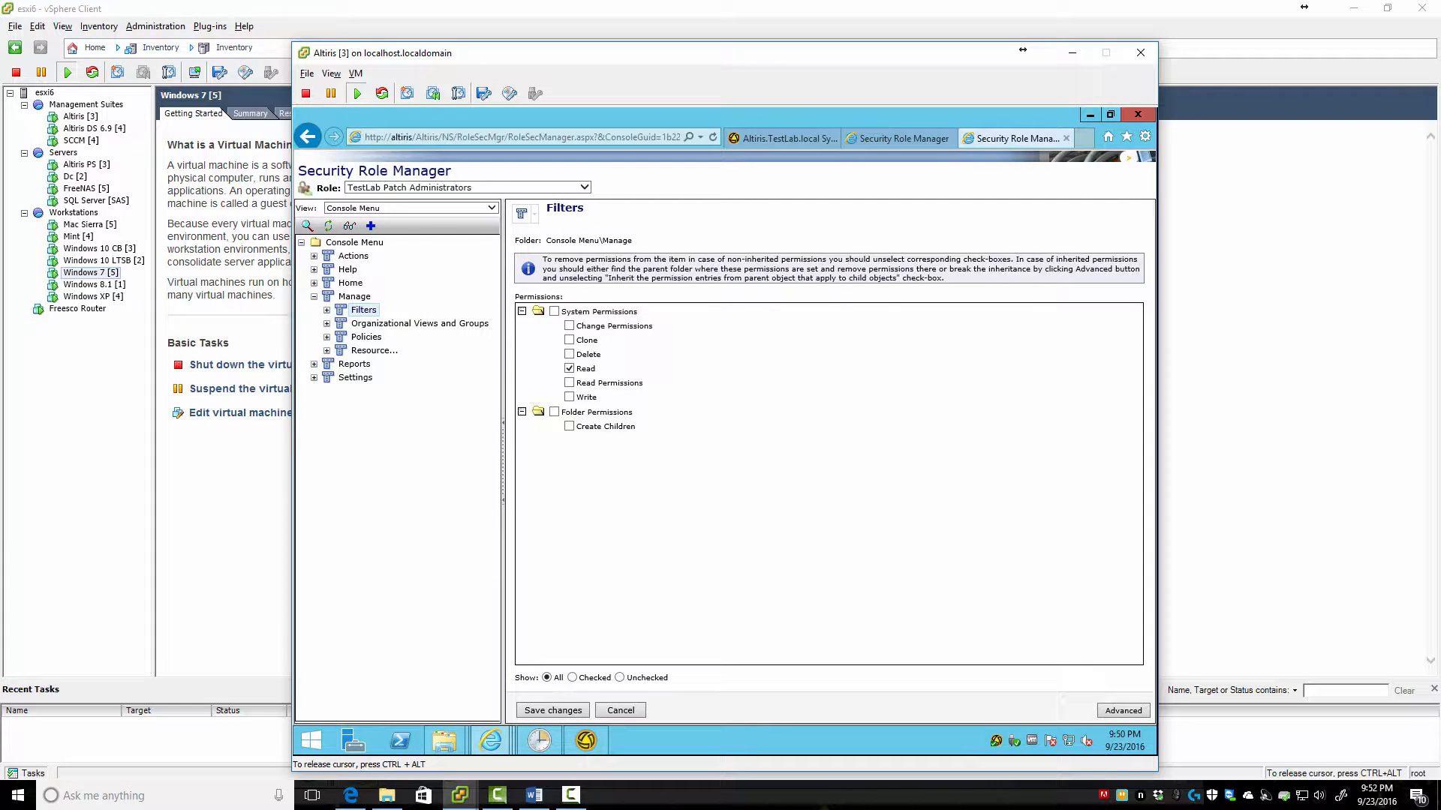
left_click(552, 710)
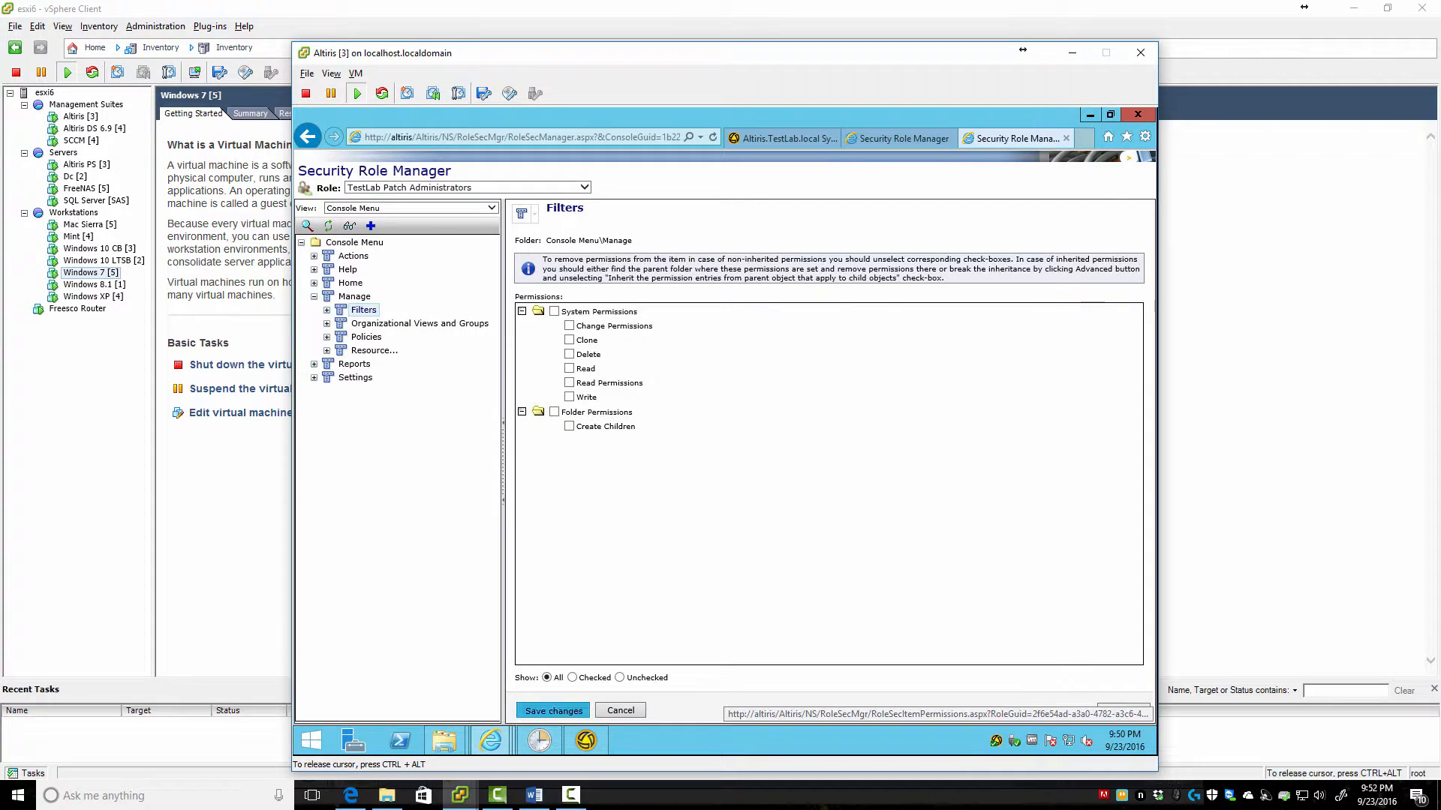
left_click(365, 323)
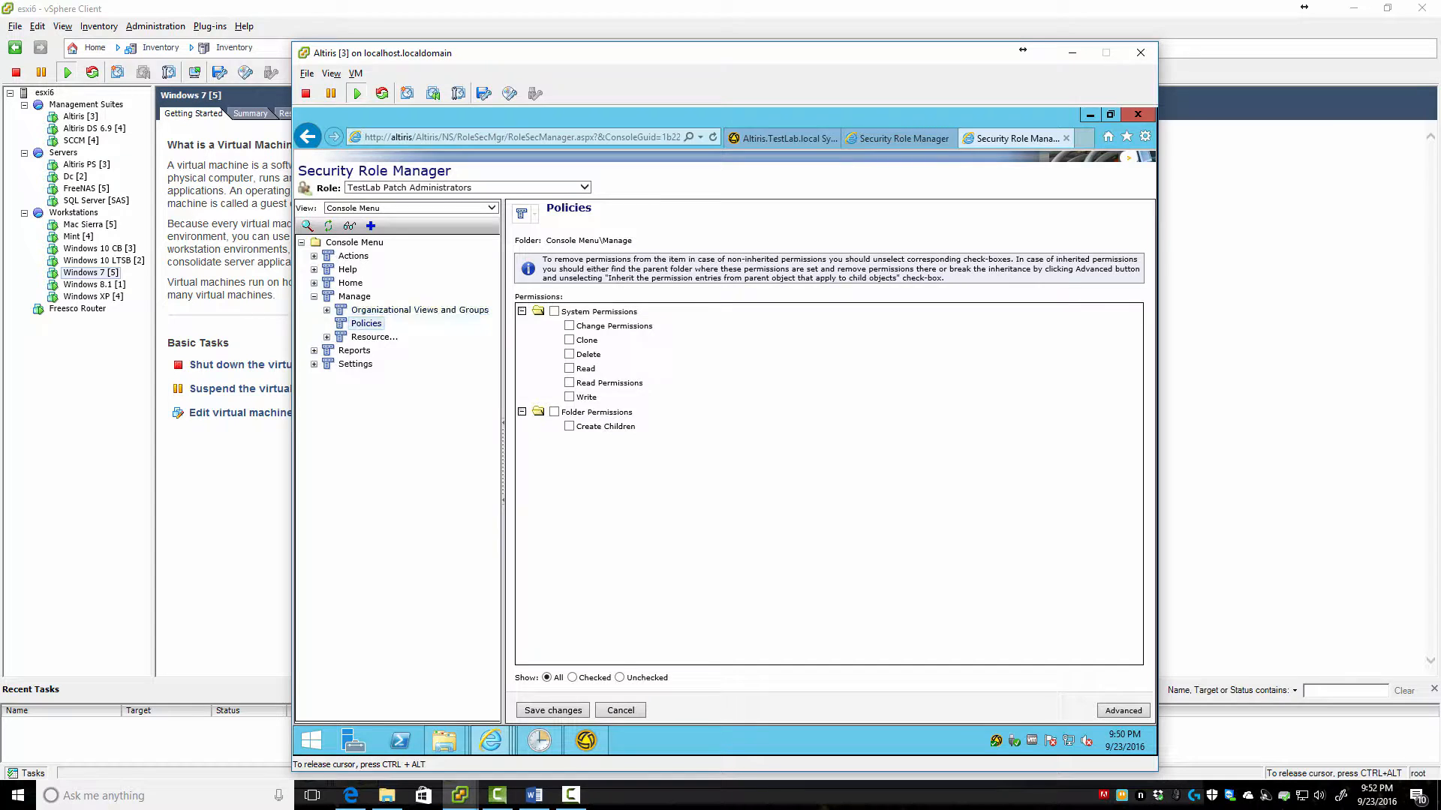
left_click(552, 710)
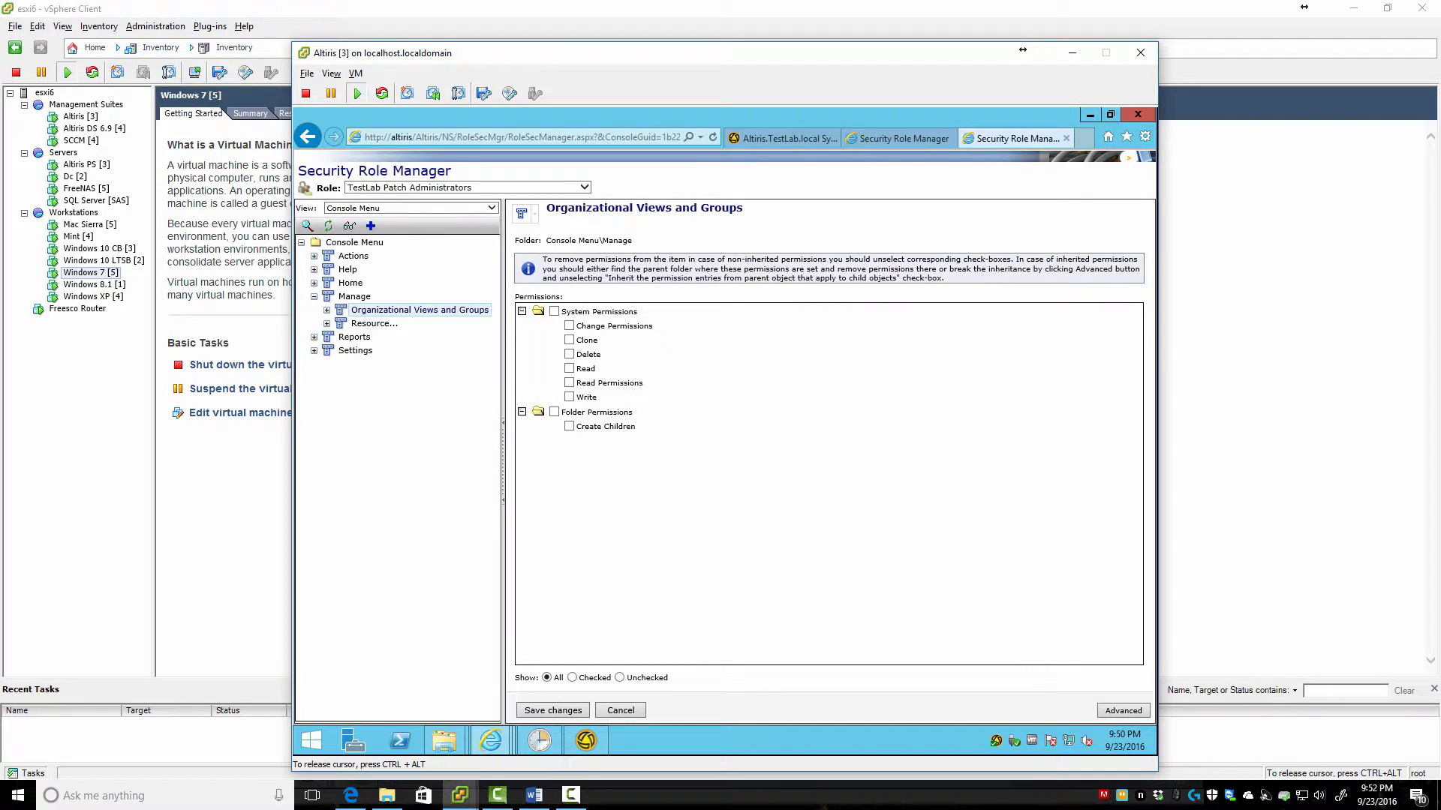
left_click(552, 710)
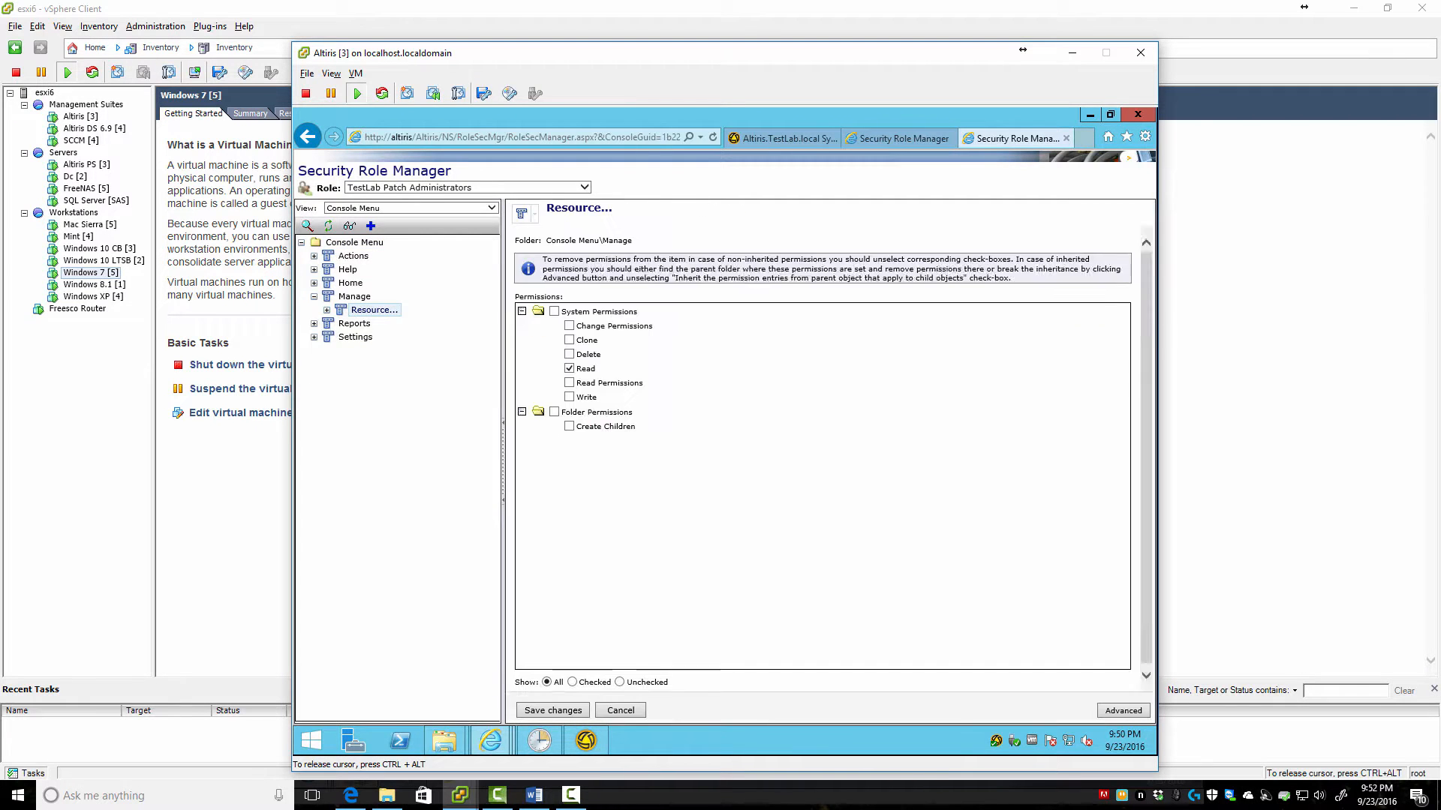
left_click(552, 710)
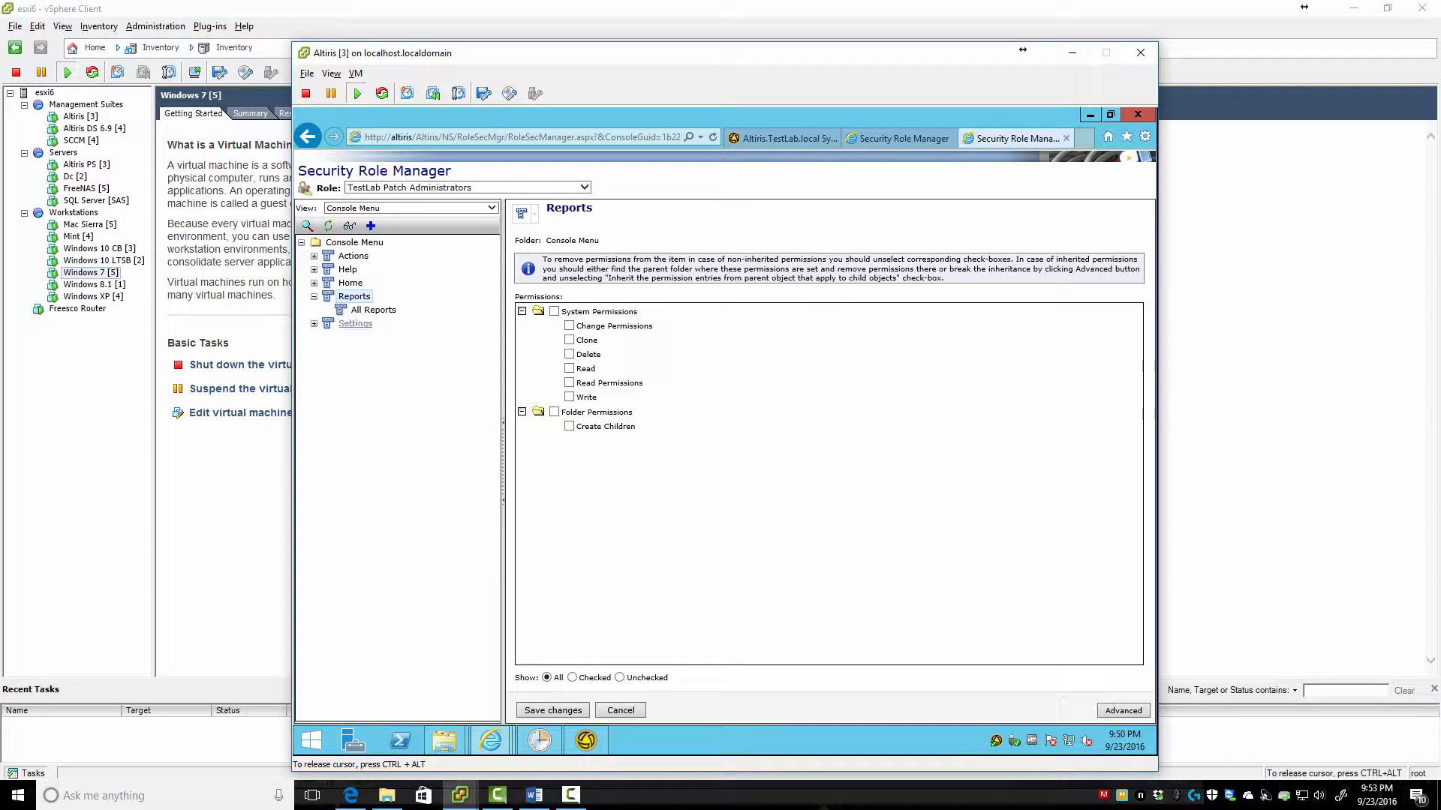
Confirm All Reports keeps Read, then clear and save Read on Settings > All Settings
left_click(372, 310)
left_click(355, 323)
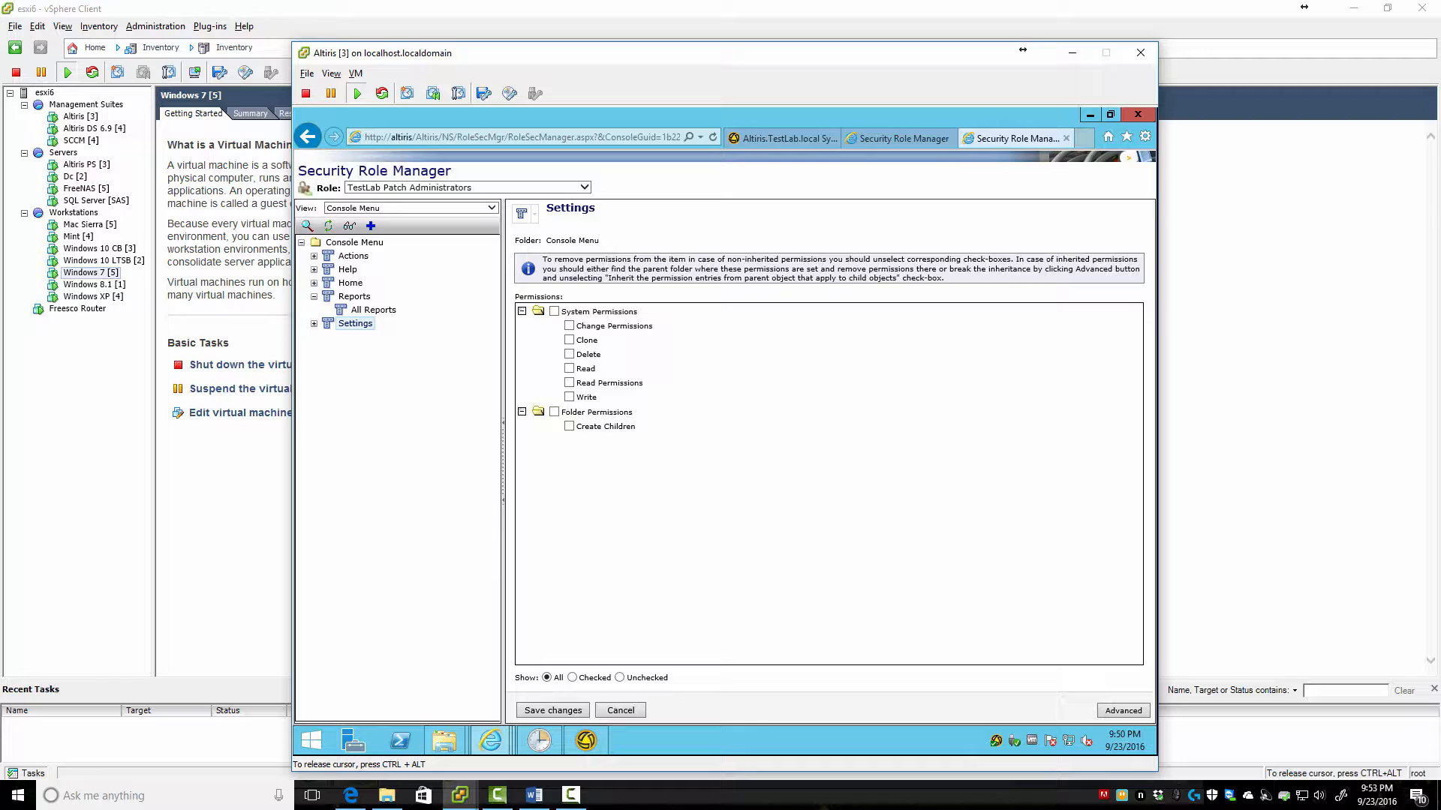
left_click(373, 337)
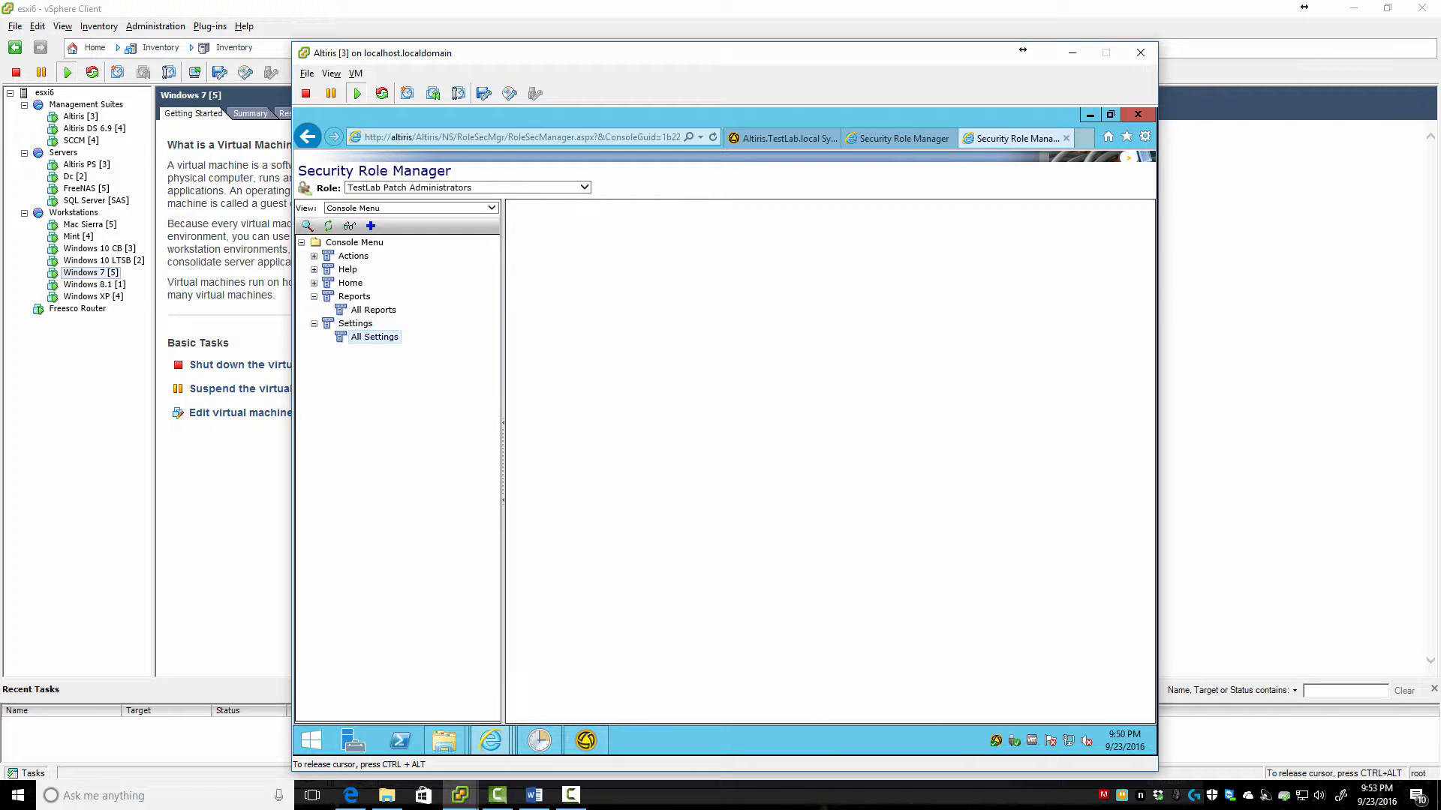
left_click(552, 710)
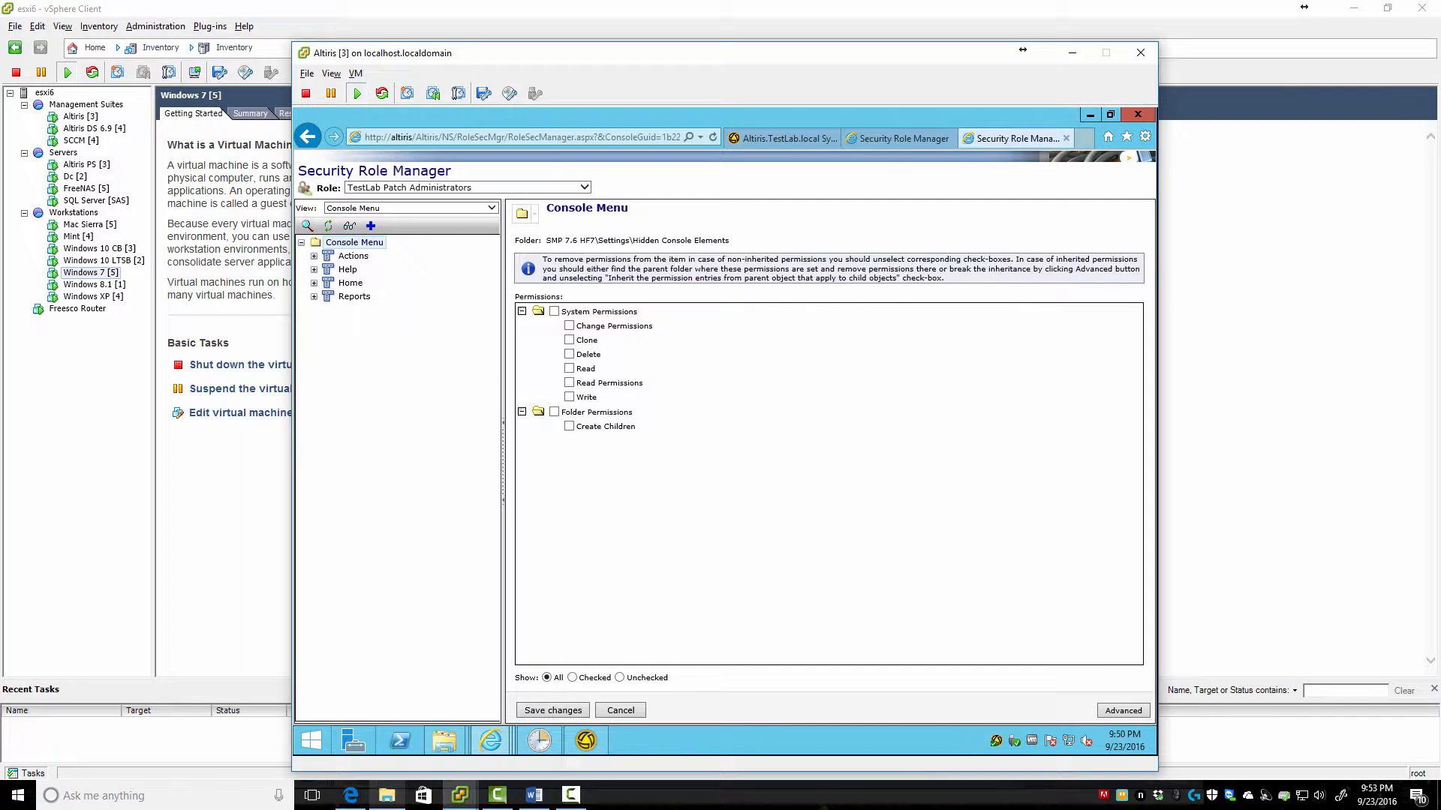
Switch over to the domain controller VM
mouse_move(491, 740)
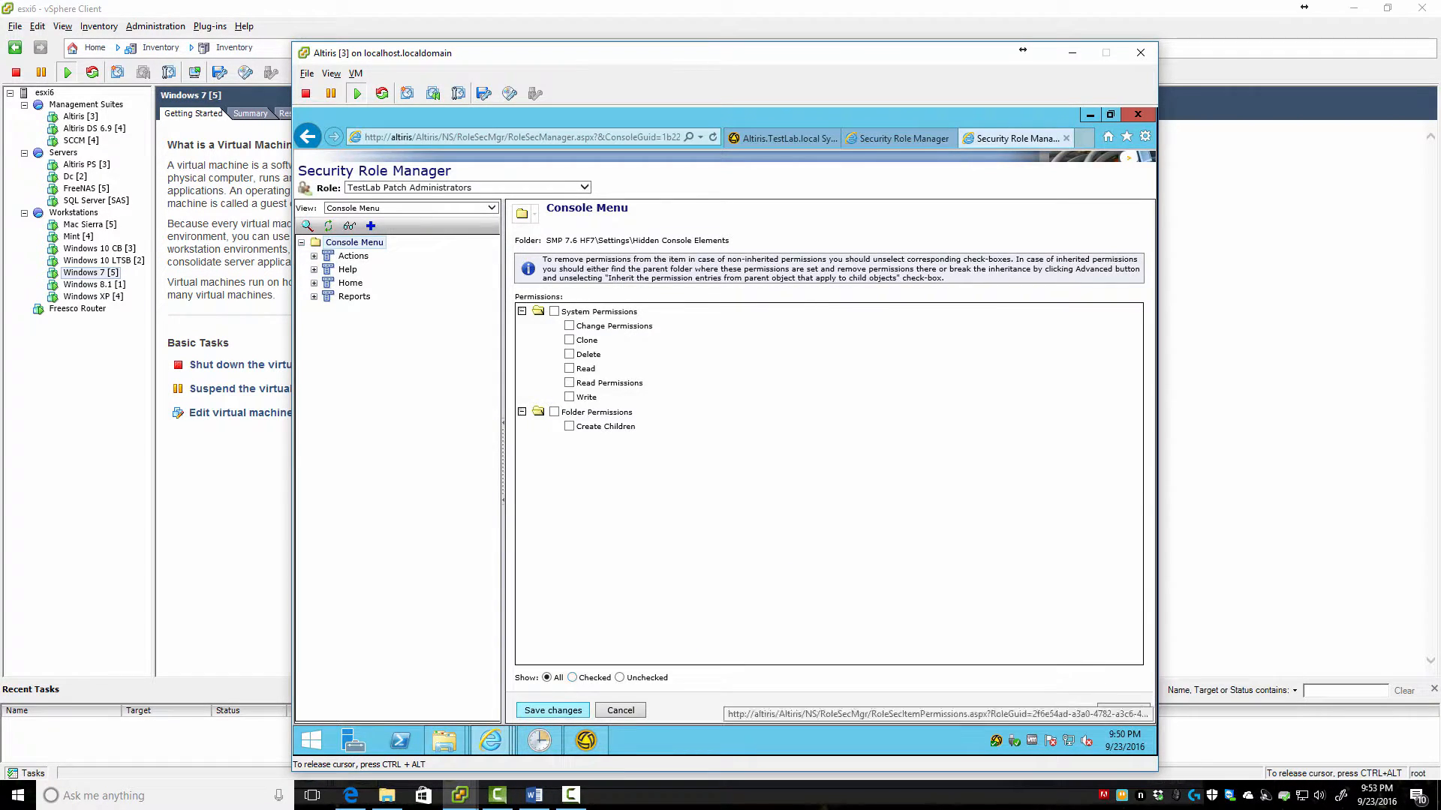
mouse_move(539, 741)
key("alt+Tab")
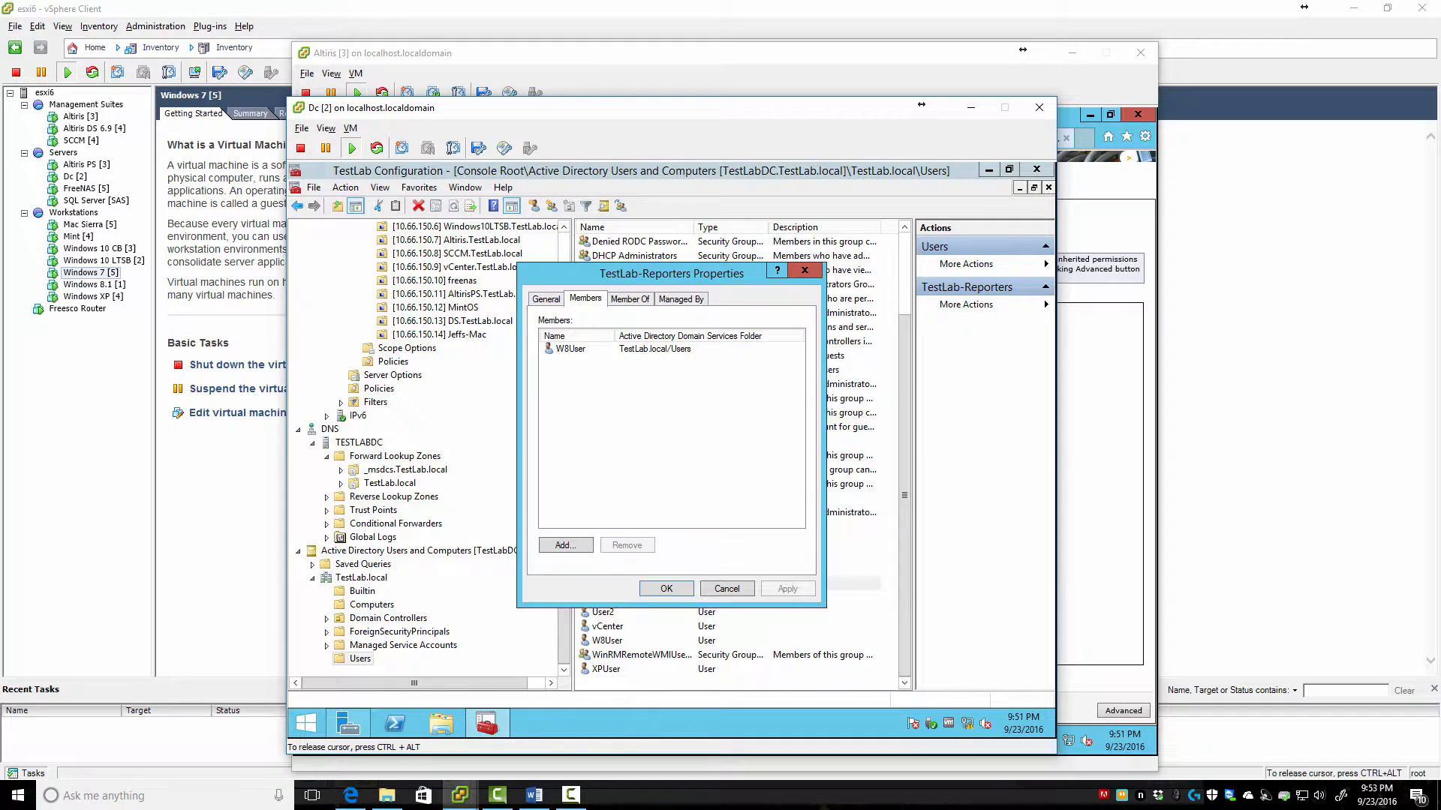
Check the TestLab-PatchAdmins group's members, then bring the Windows 10 CB VM window into view
left_click(725, 588)
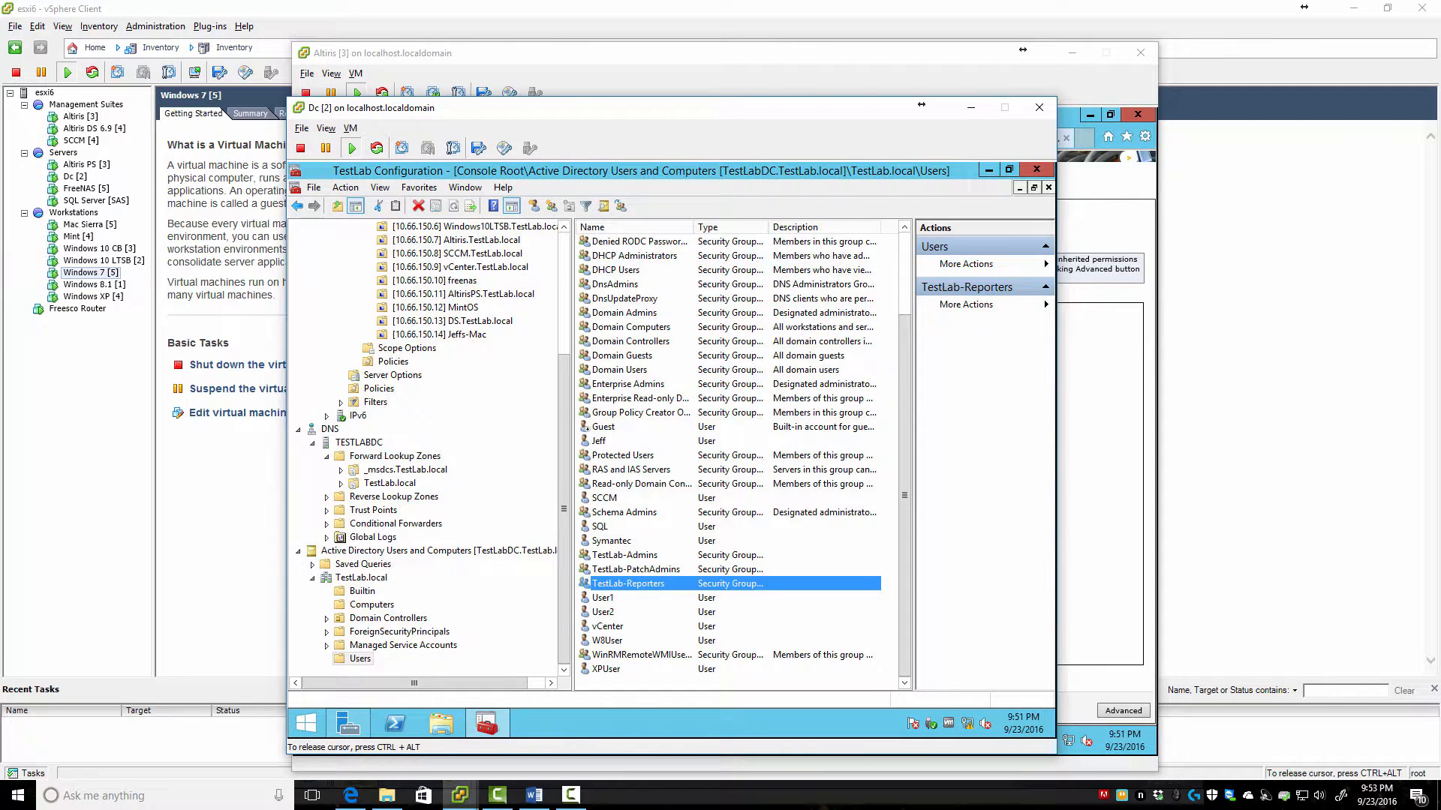
double_click(635, 569)
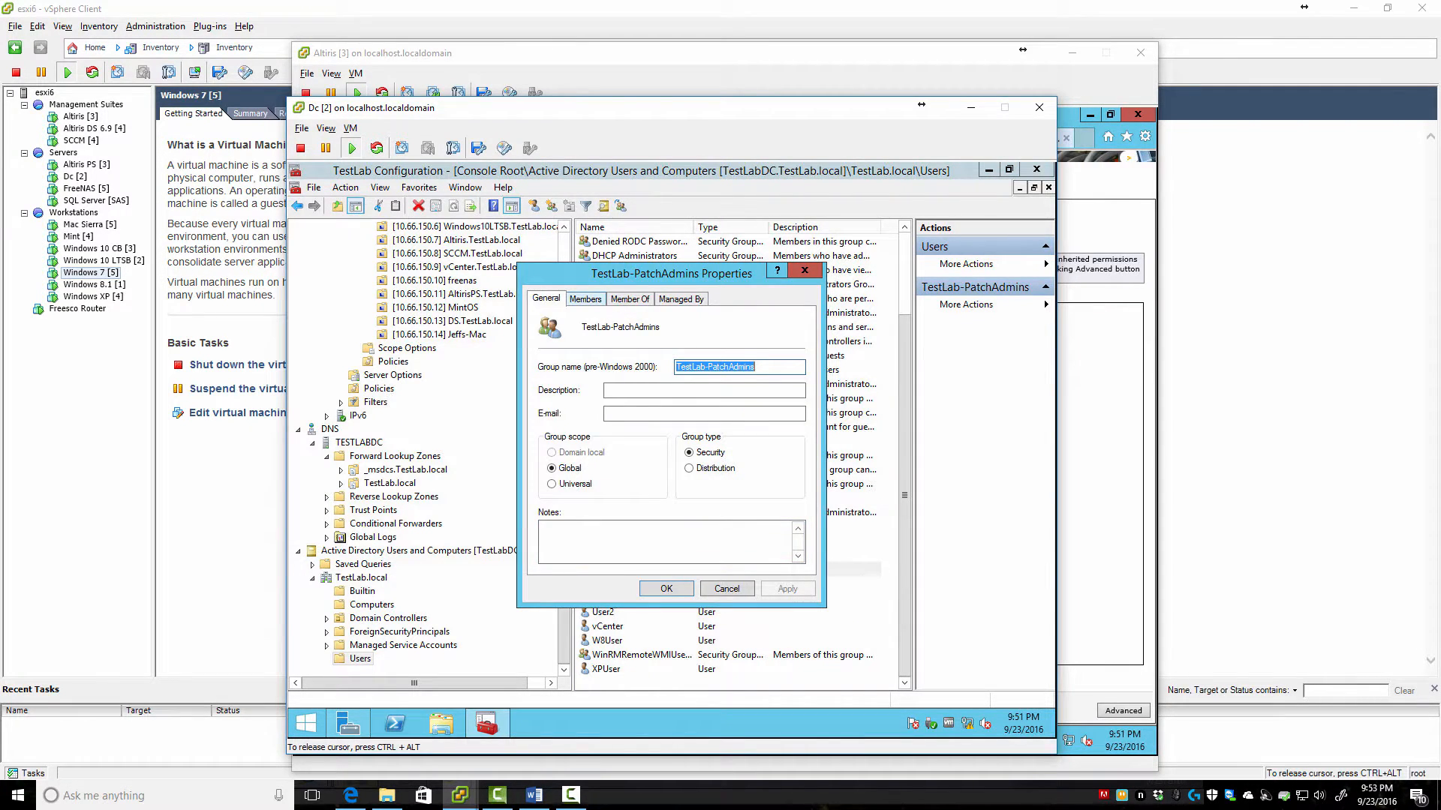
left_click(584, 299)
left_click(726, 588)
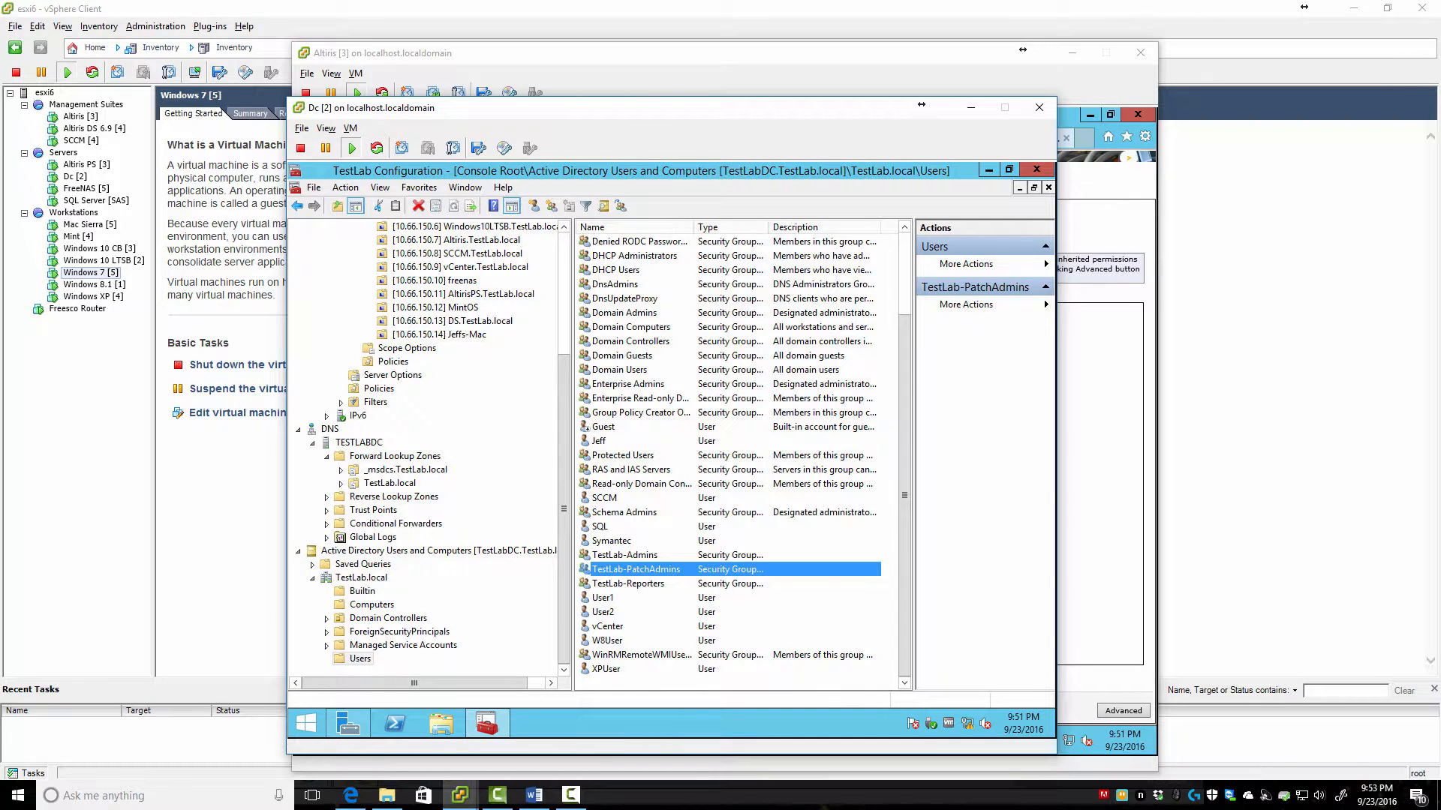
left_click(460, 795)
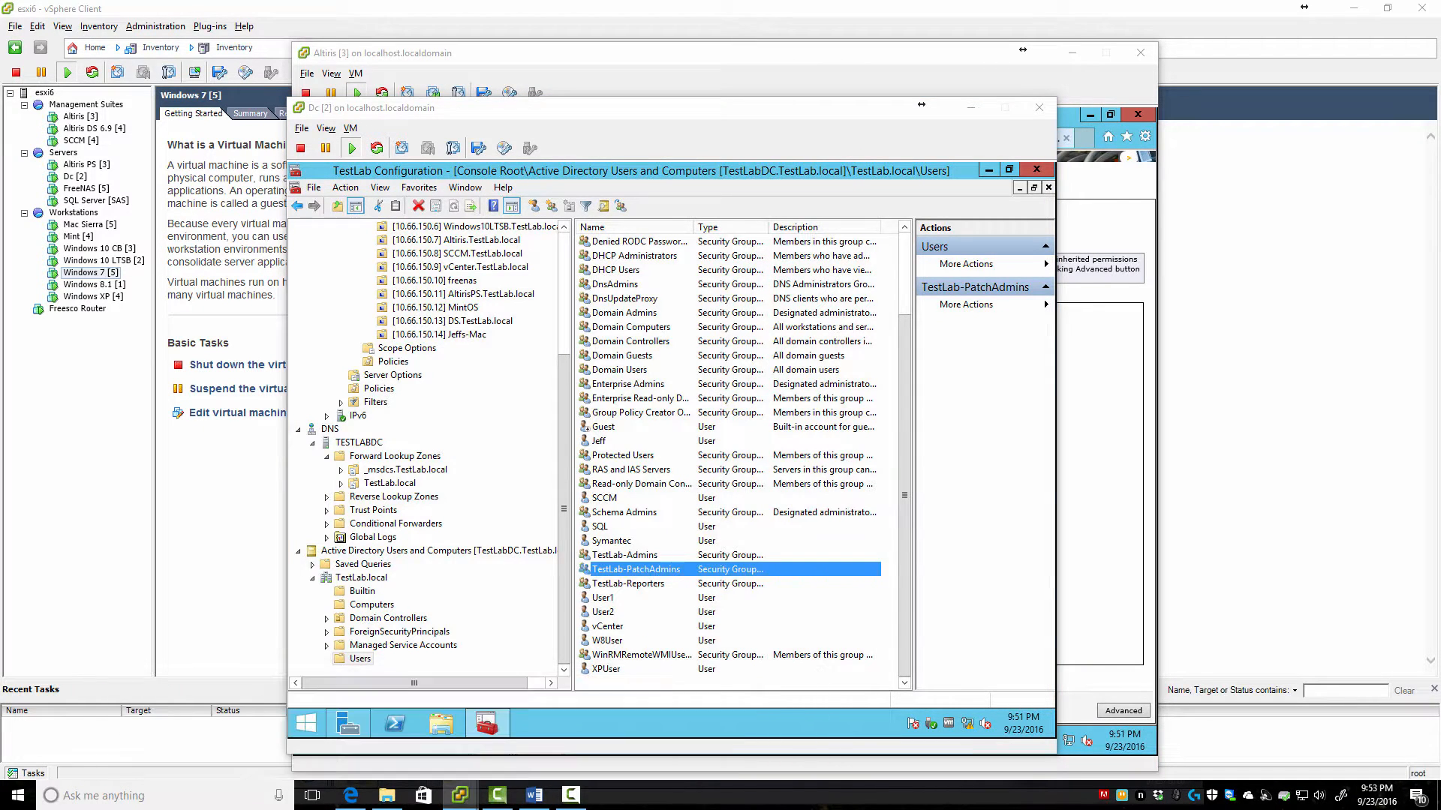
left_click_drag(1440, 71, 714, 96)
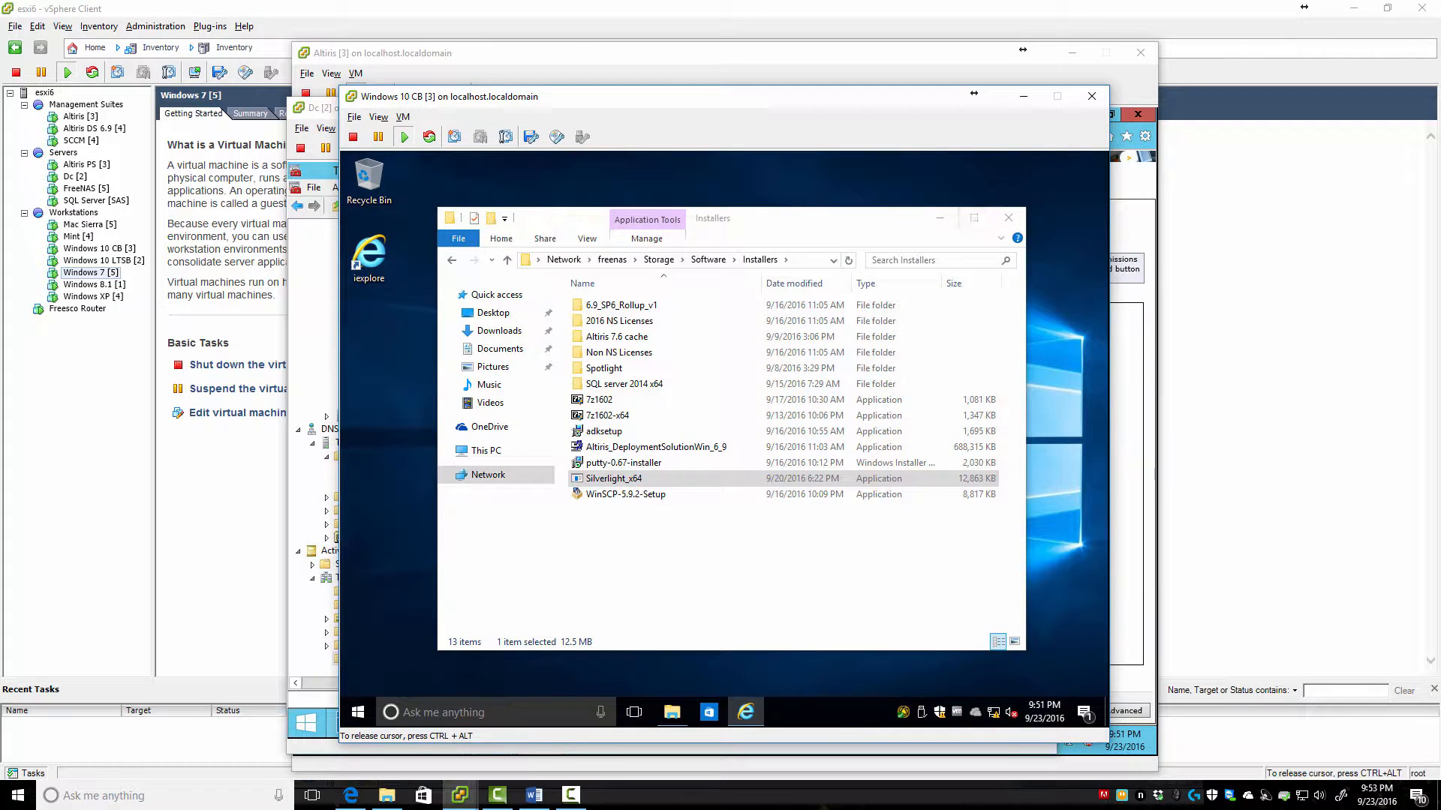
Close the installers folder, refresh the patch admin's console with F5, and check the Session, Reports, Actions and Home menus
left_click(1009, 218)
left_click(745, 712)
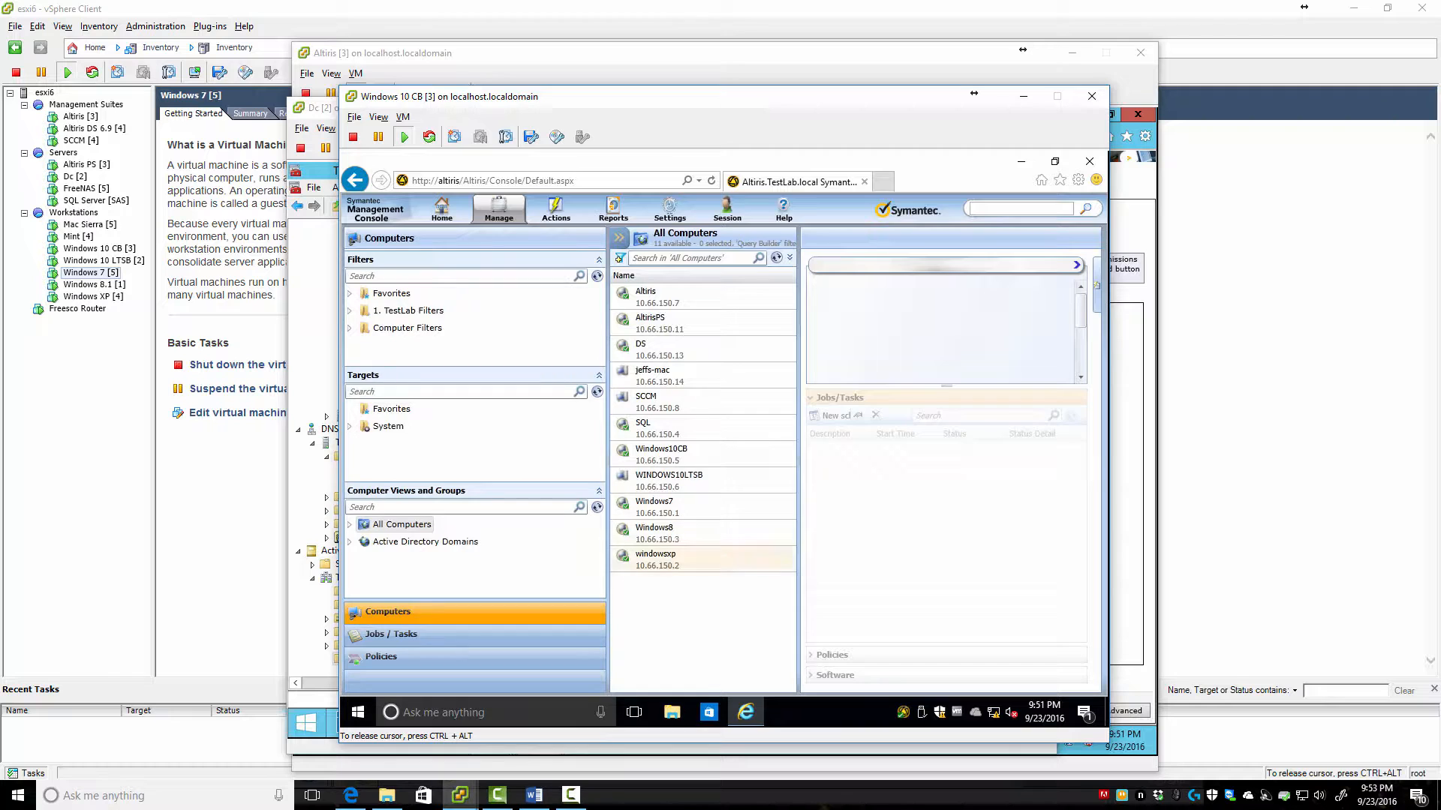
key("F5")
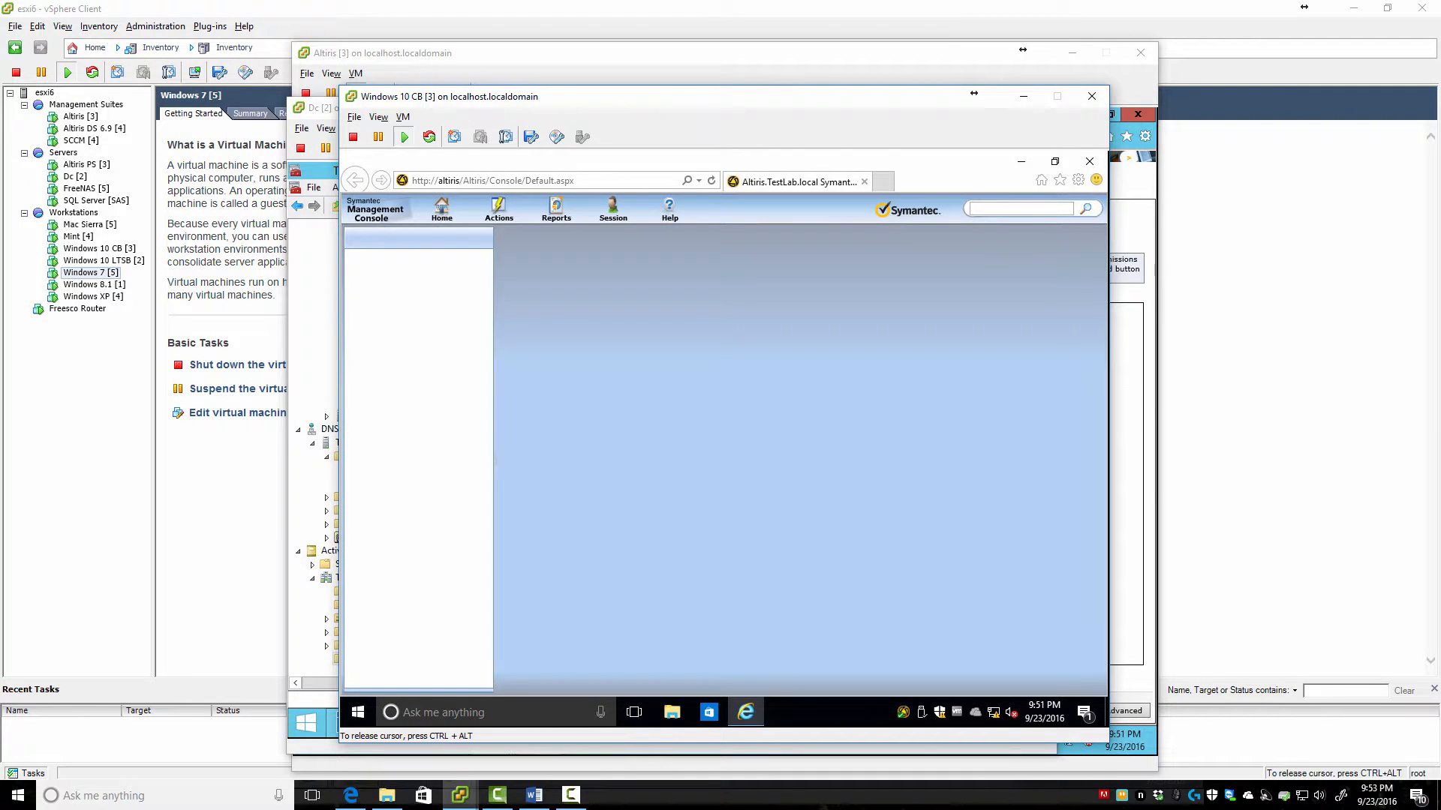
mouse_move(613, 210)
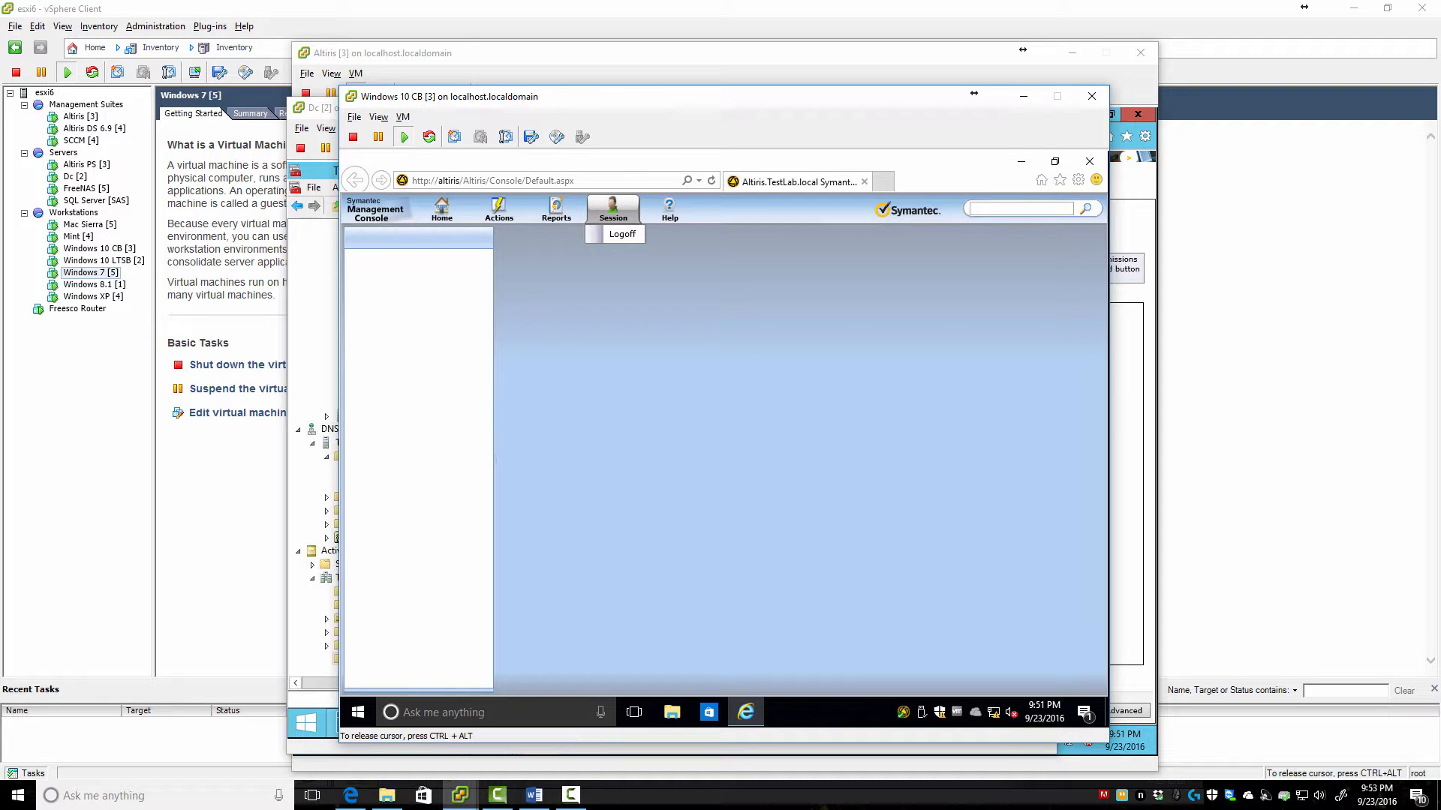
mouse_move(556, 210)
mouse_move(499, 209)
mouse_move(514, 235)
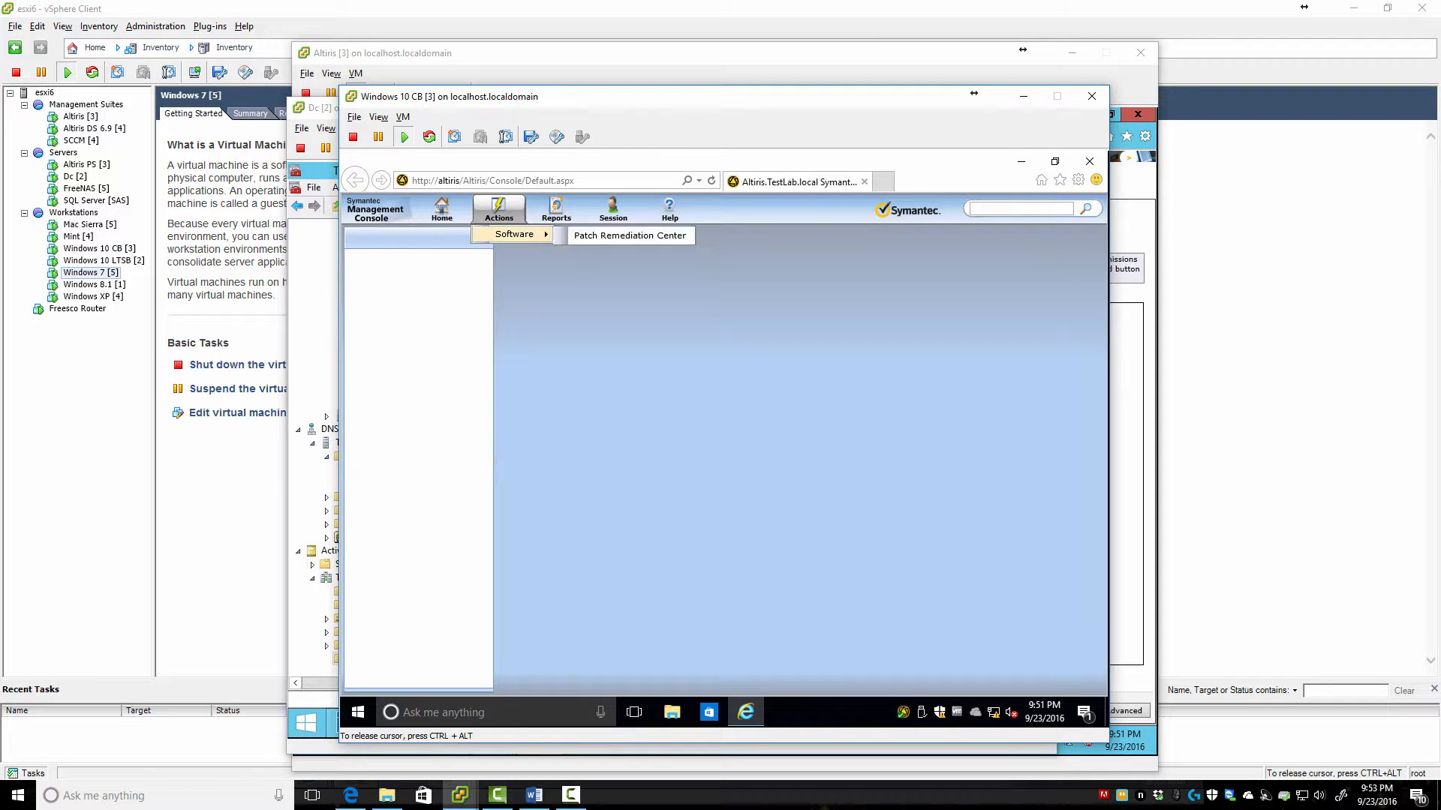
mouse_move(441, 209)
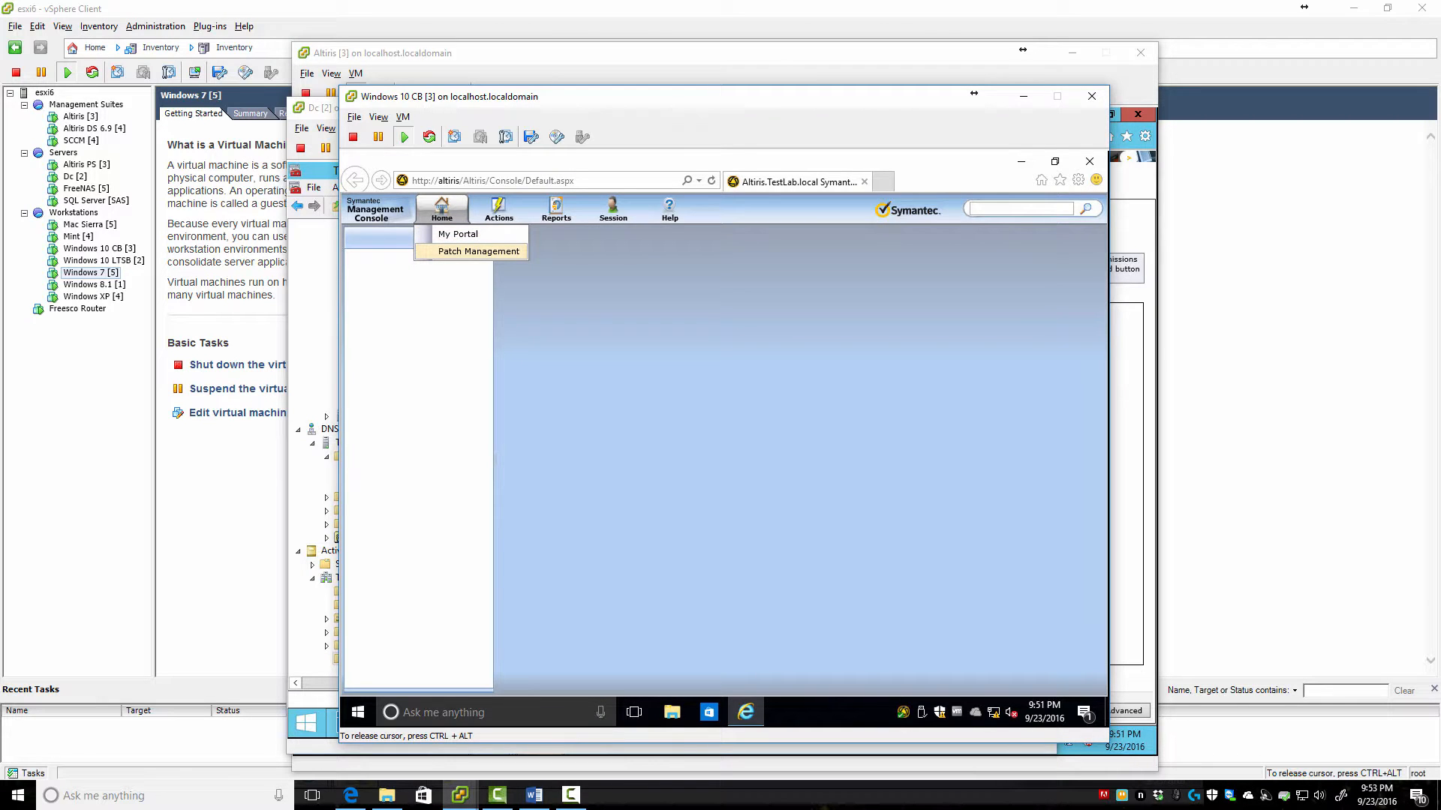
Add the Software Management > Patch Management > Patch Remediation Center web part to My Portal and save
left_click(458, 234)
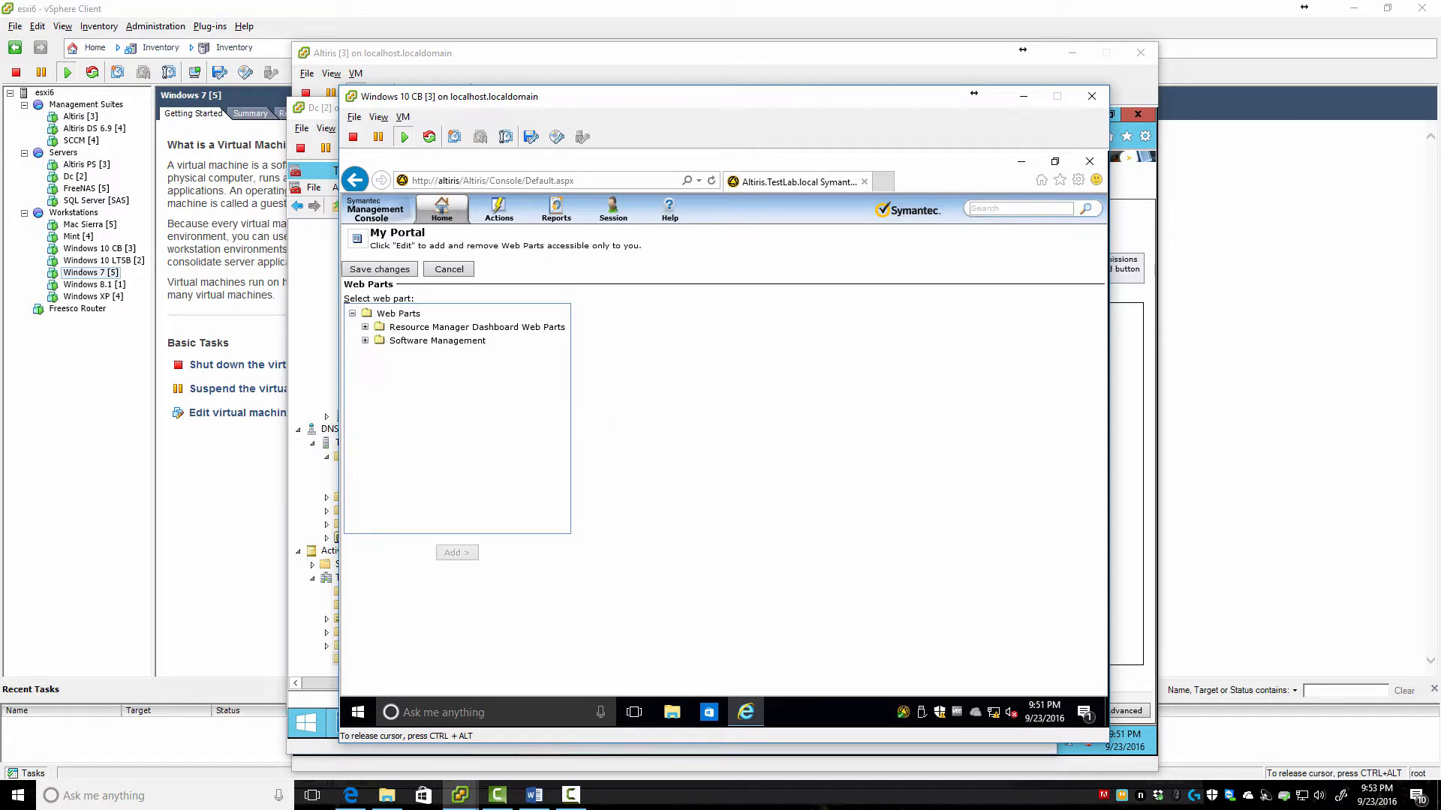
left_click(365, 341)
left_click(443, 353)
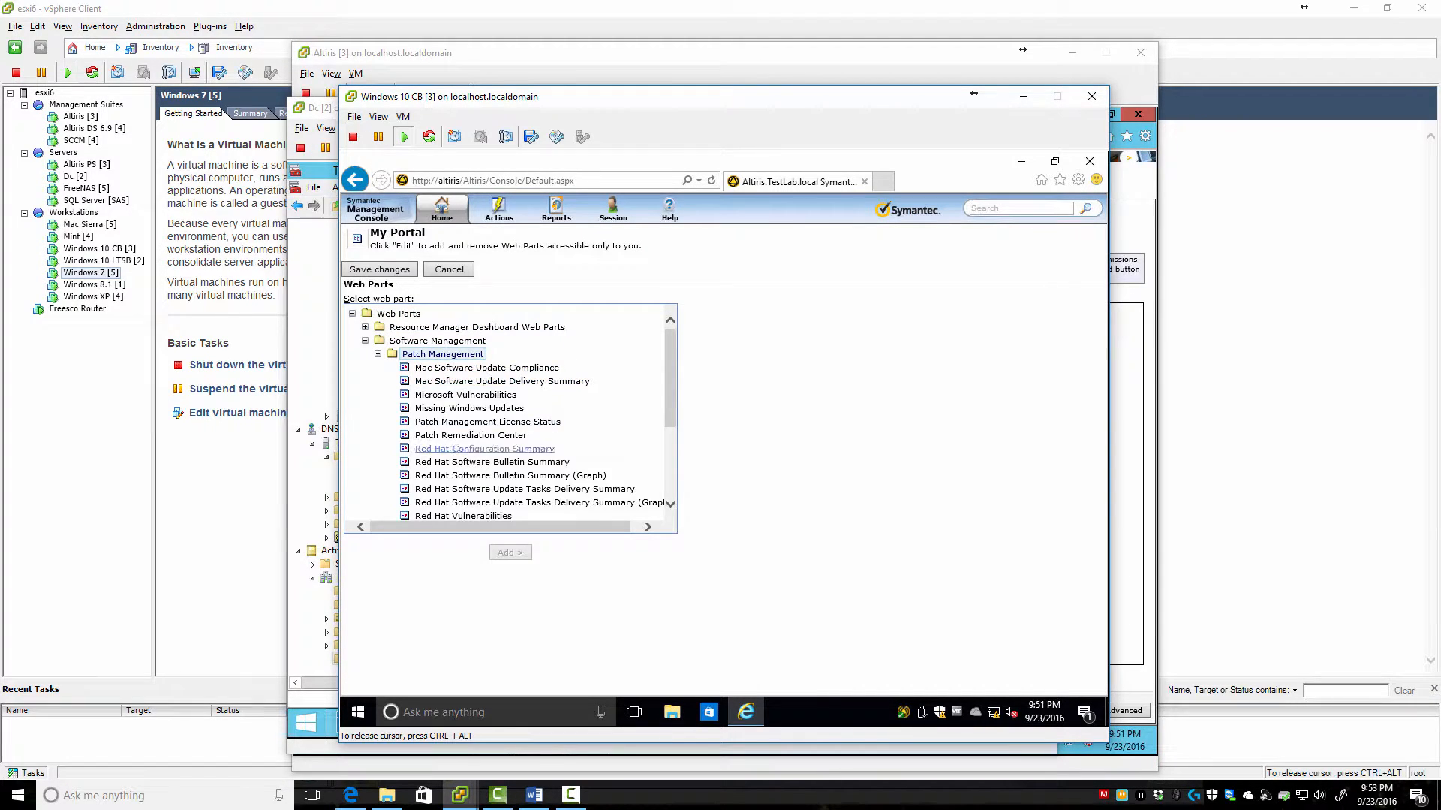
left_click(470, 435)
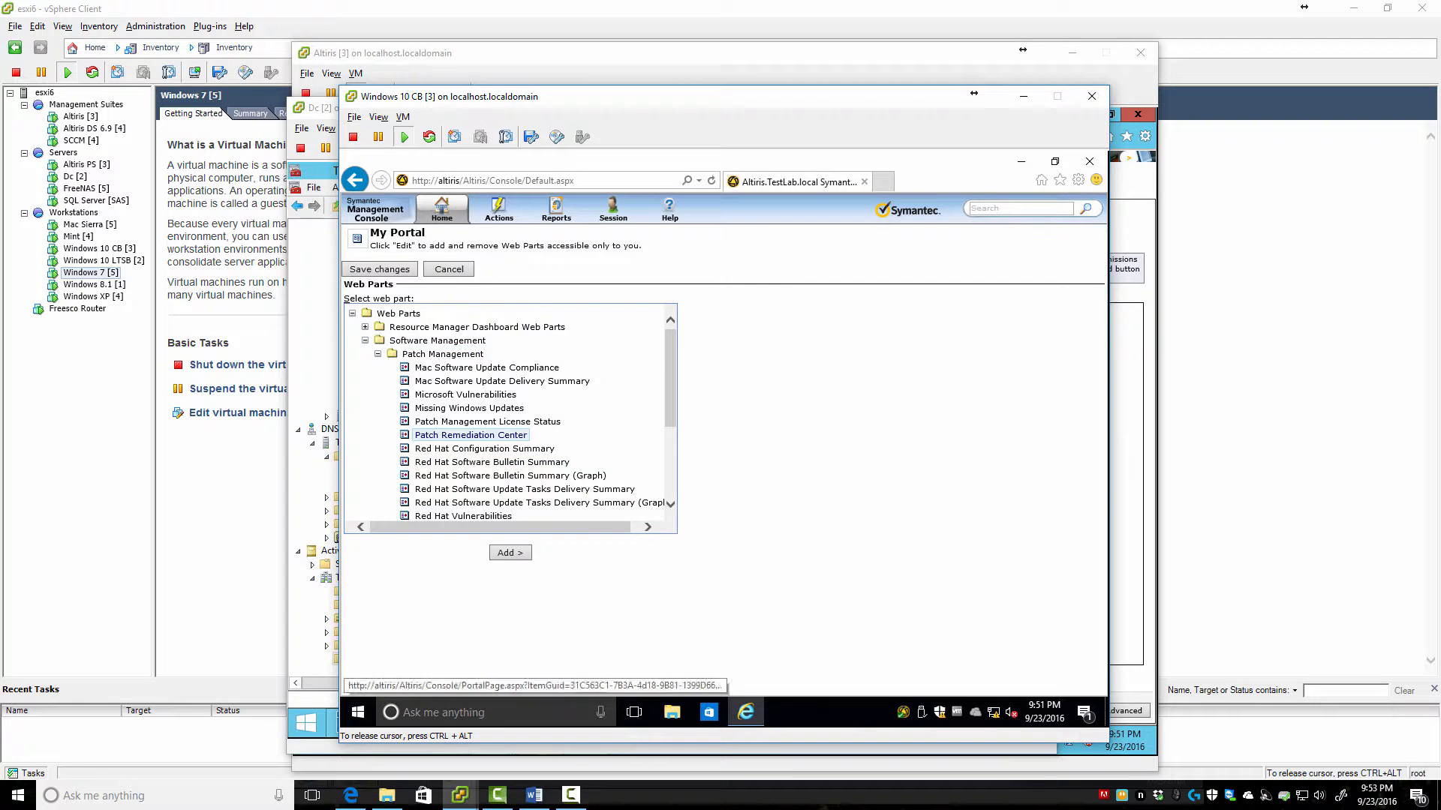
left_click(510, 552)
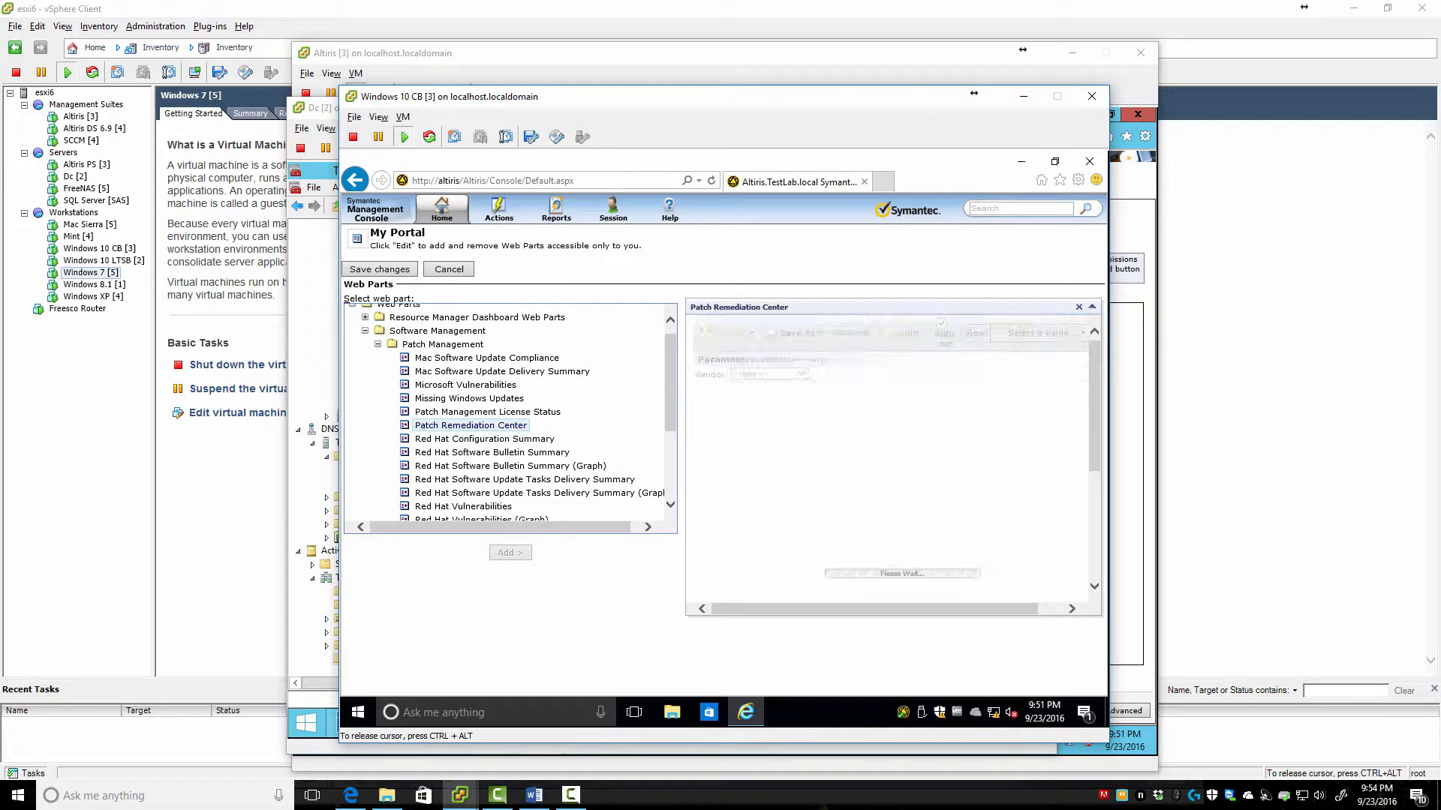
left_click(379, 269)
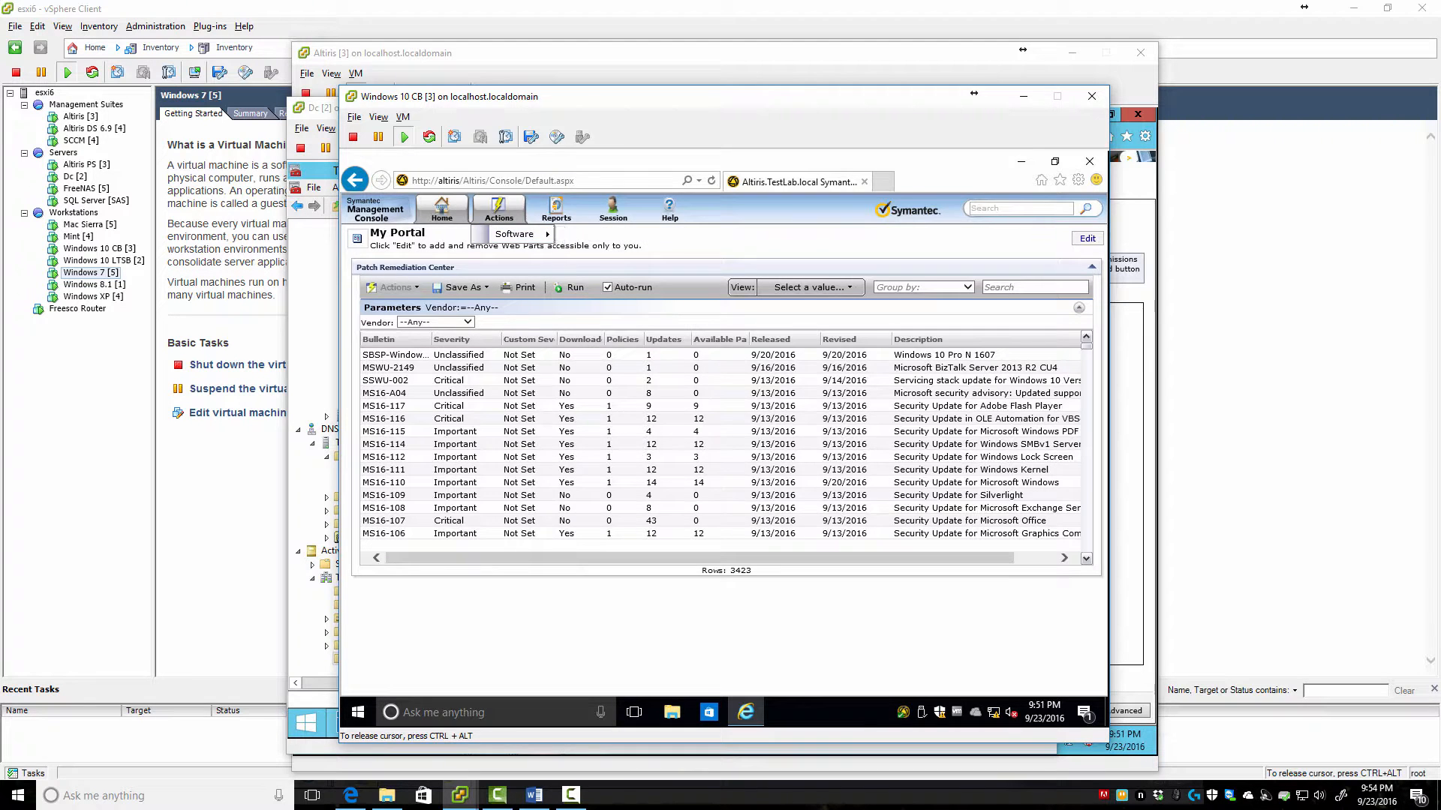
Open Actions > Software > Patch Remediation Center and right-click Remote Access Purge Settings under Pluggable Protocols
mouse_move(513, 234)
left_click(633, 235)
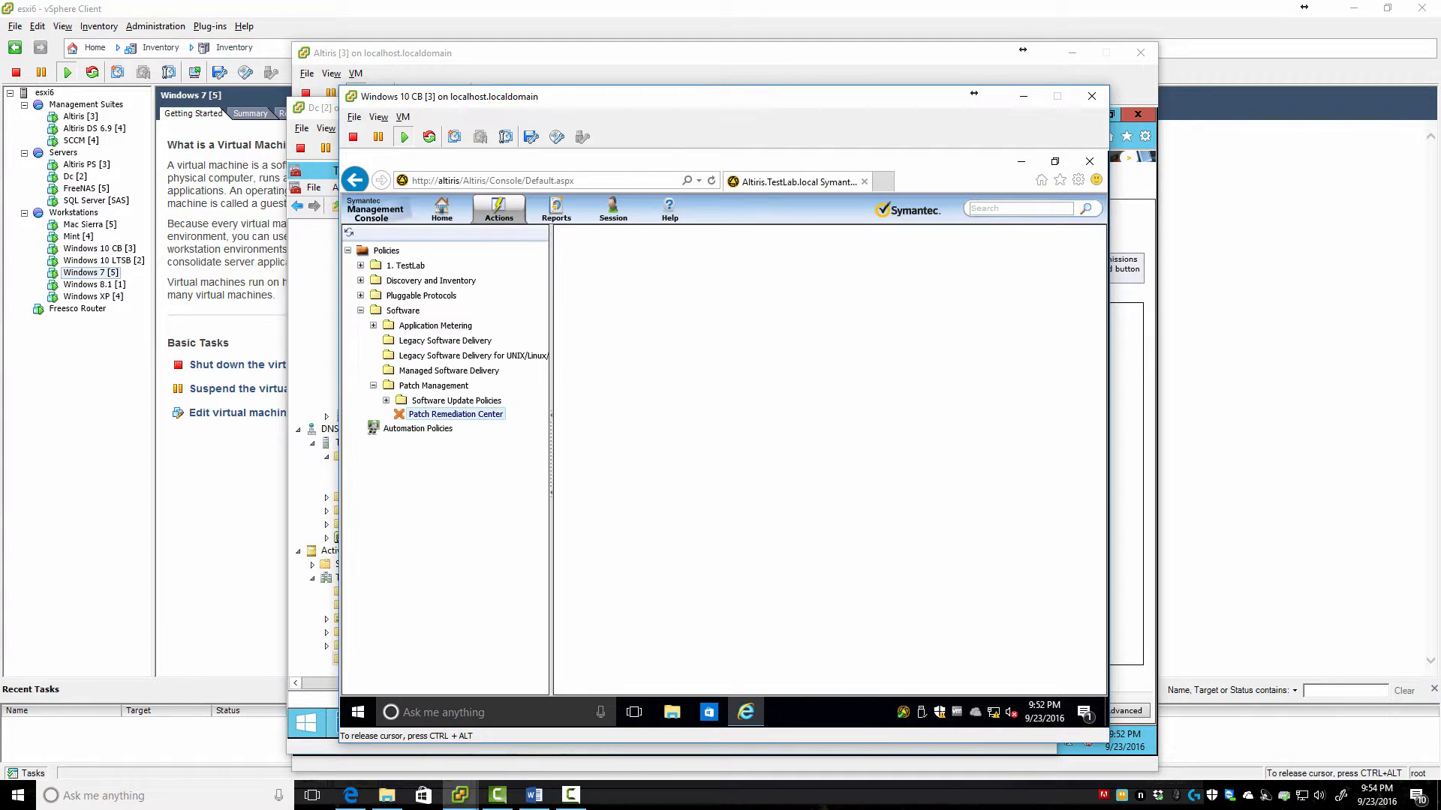
mouse_move(442, 209)
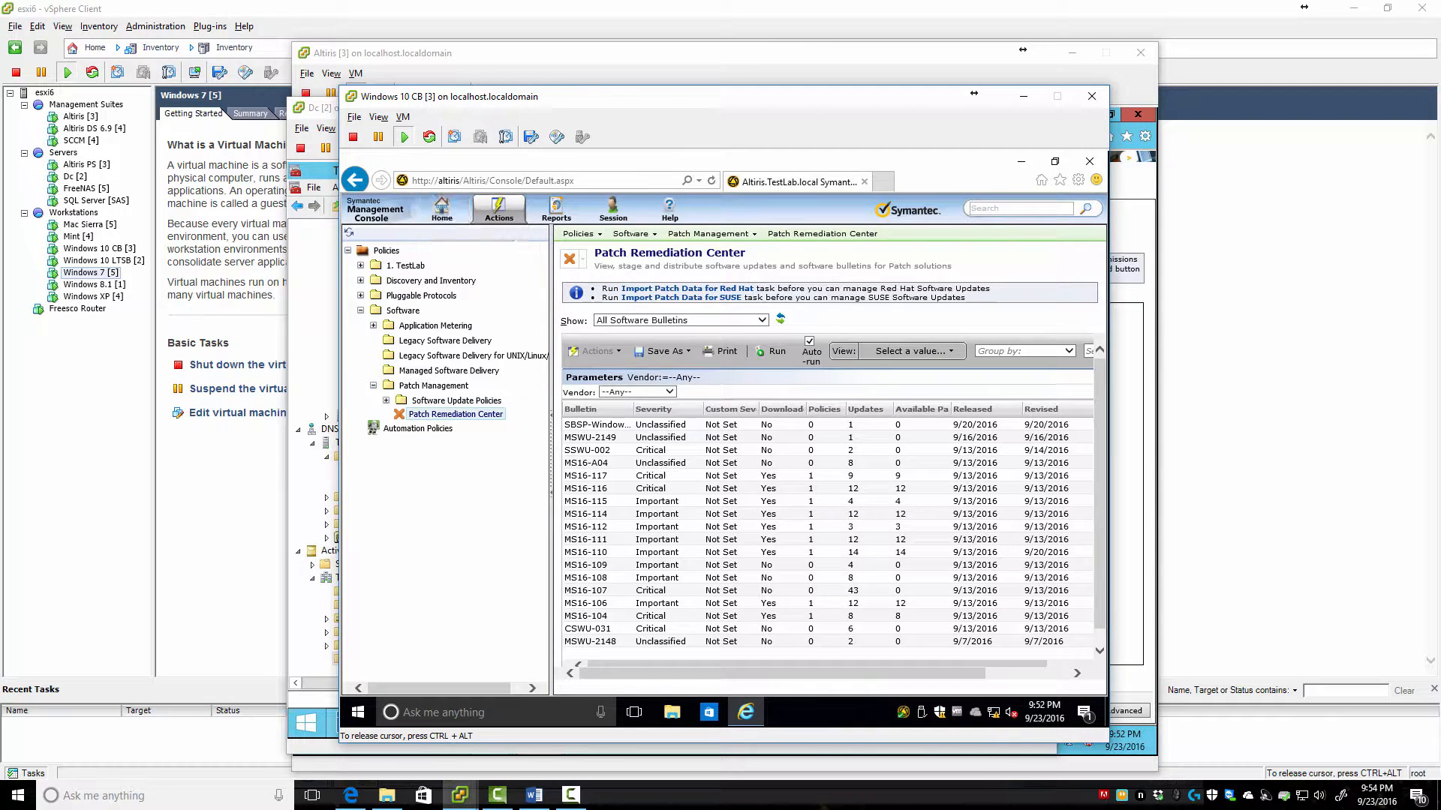
left_click(360, 295)
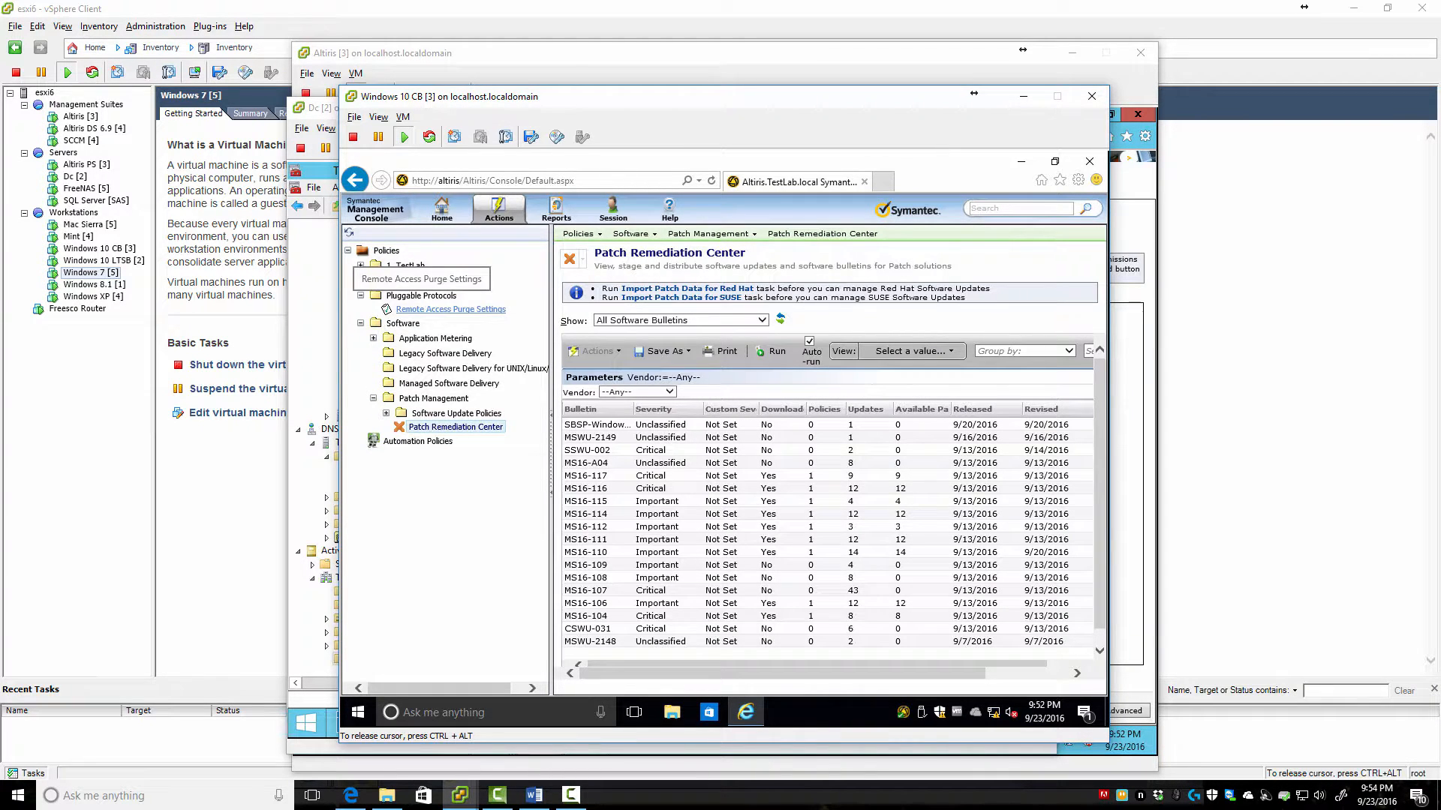
left_click(449, 309)
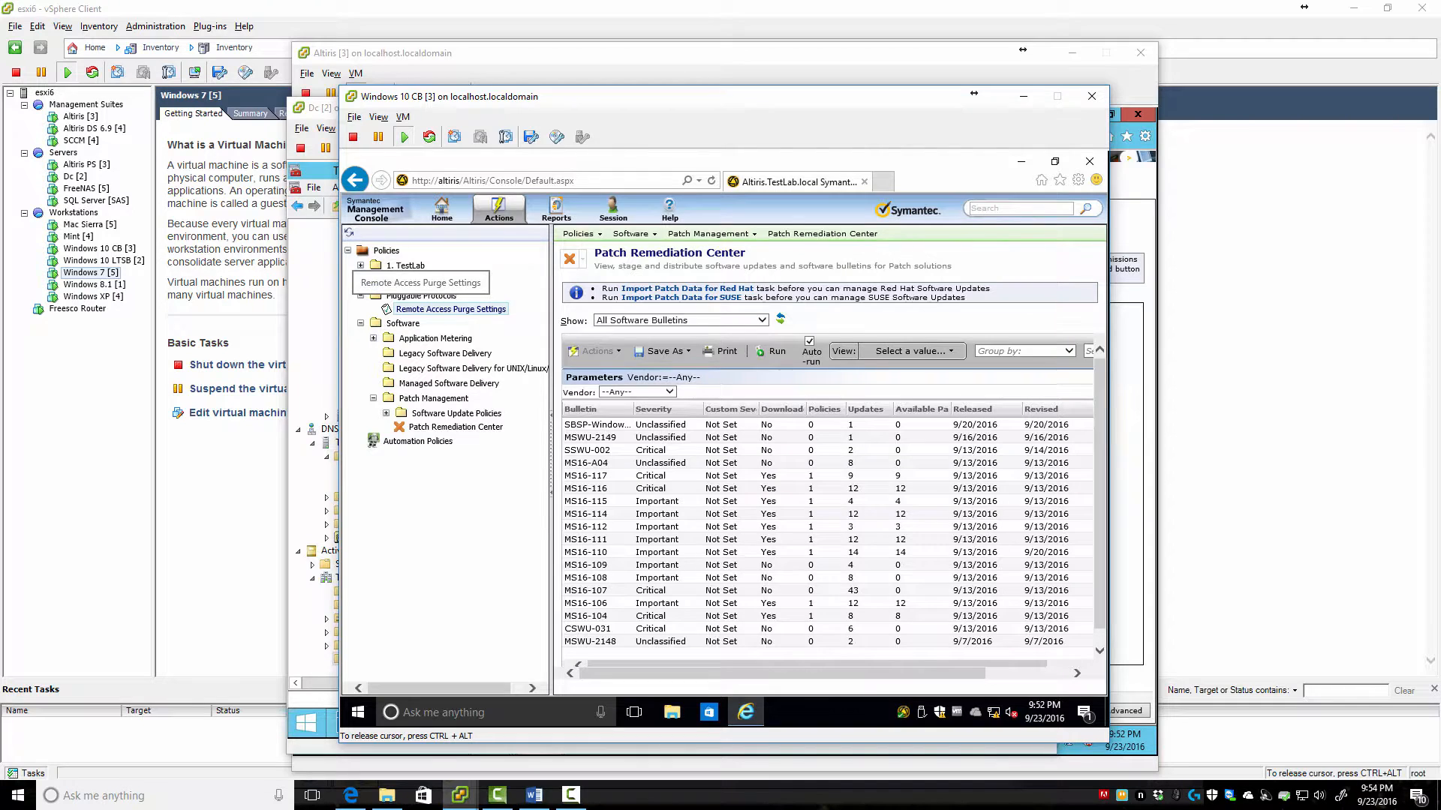
right_click(421, 310)
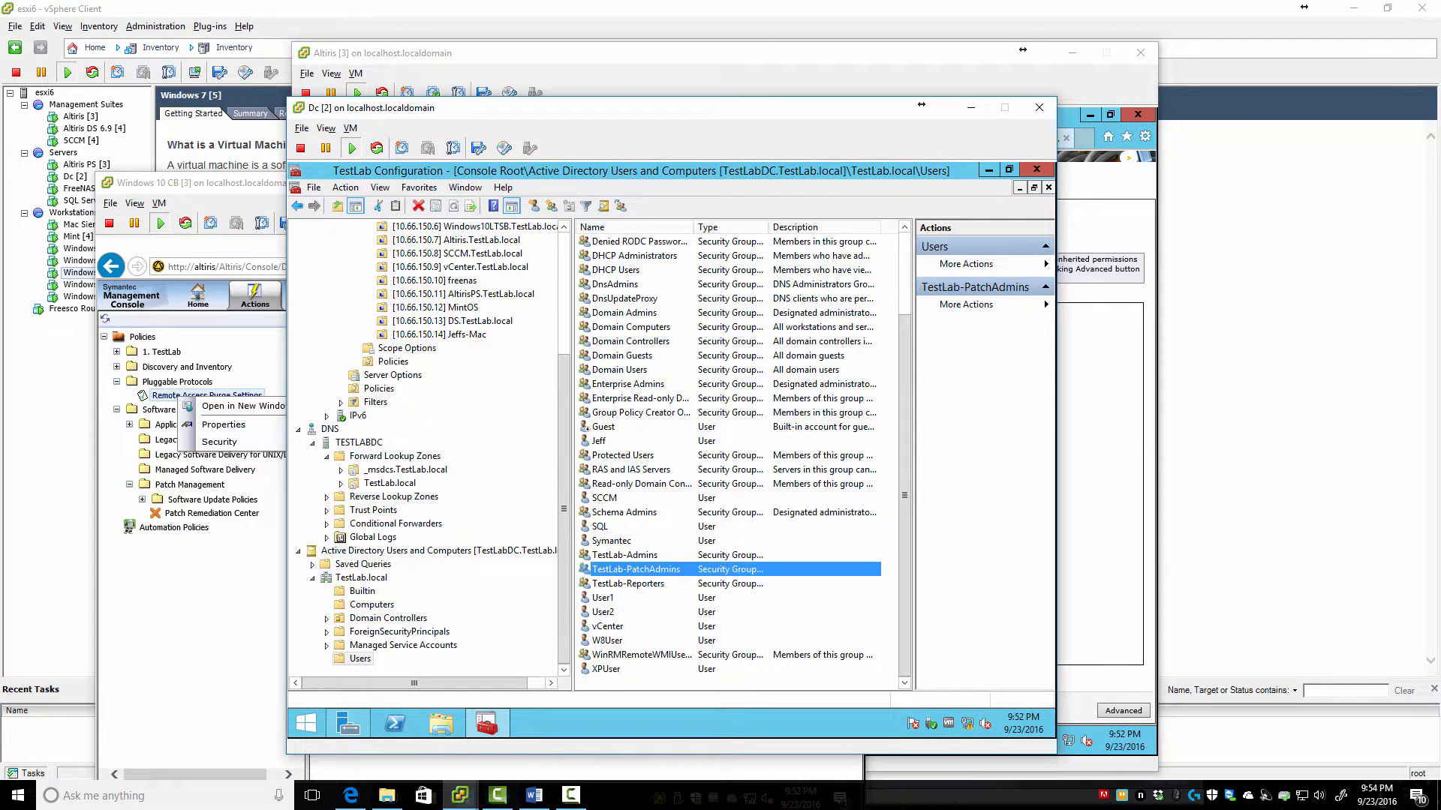
In the All Items view, clear the TestLab Patch Administrators role's Read permission on the Policies folder
scroll(424, 450, "up", 5)
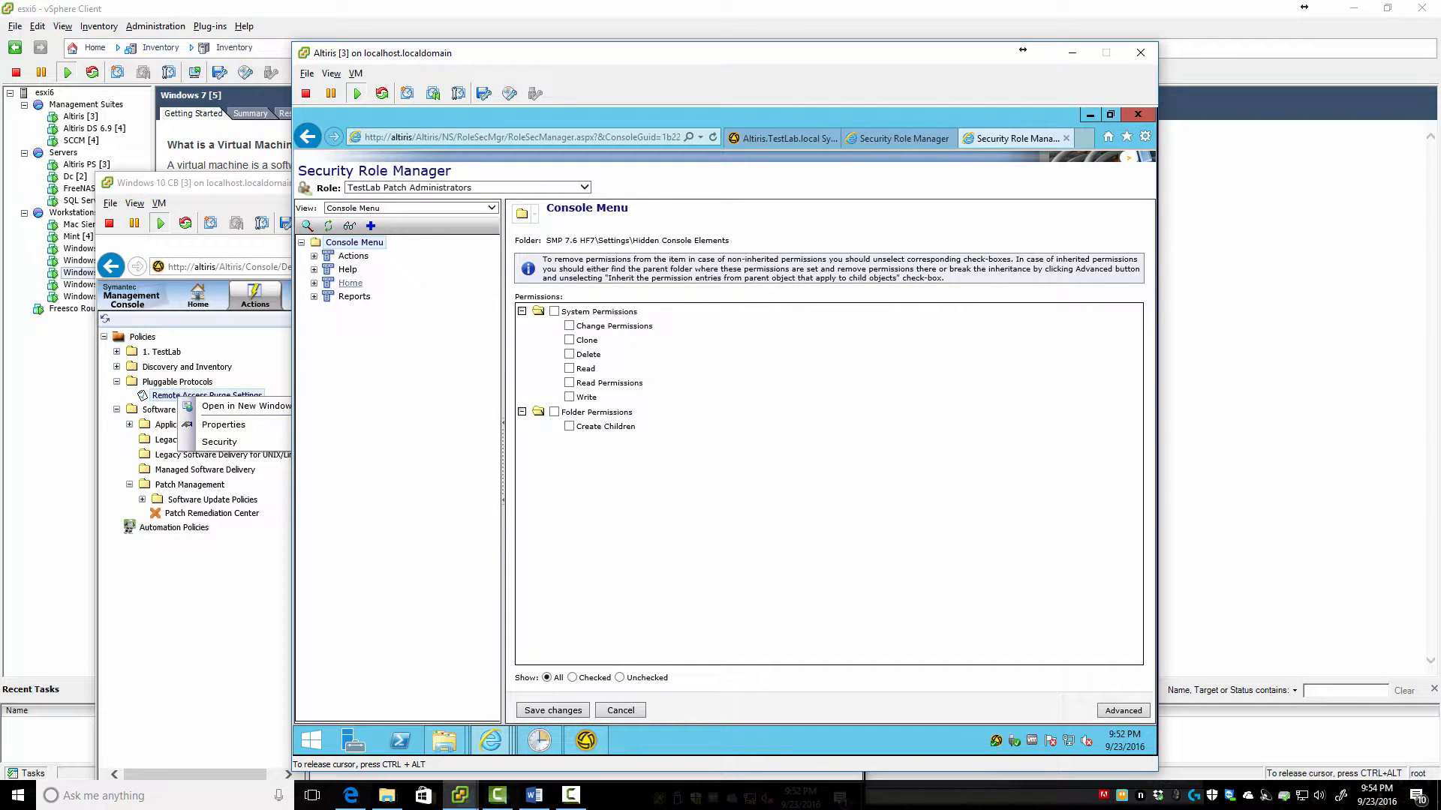
left_click(491, 208)
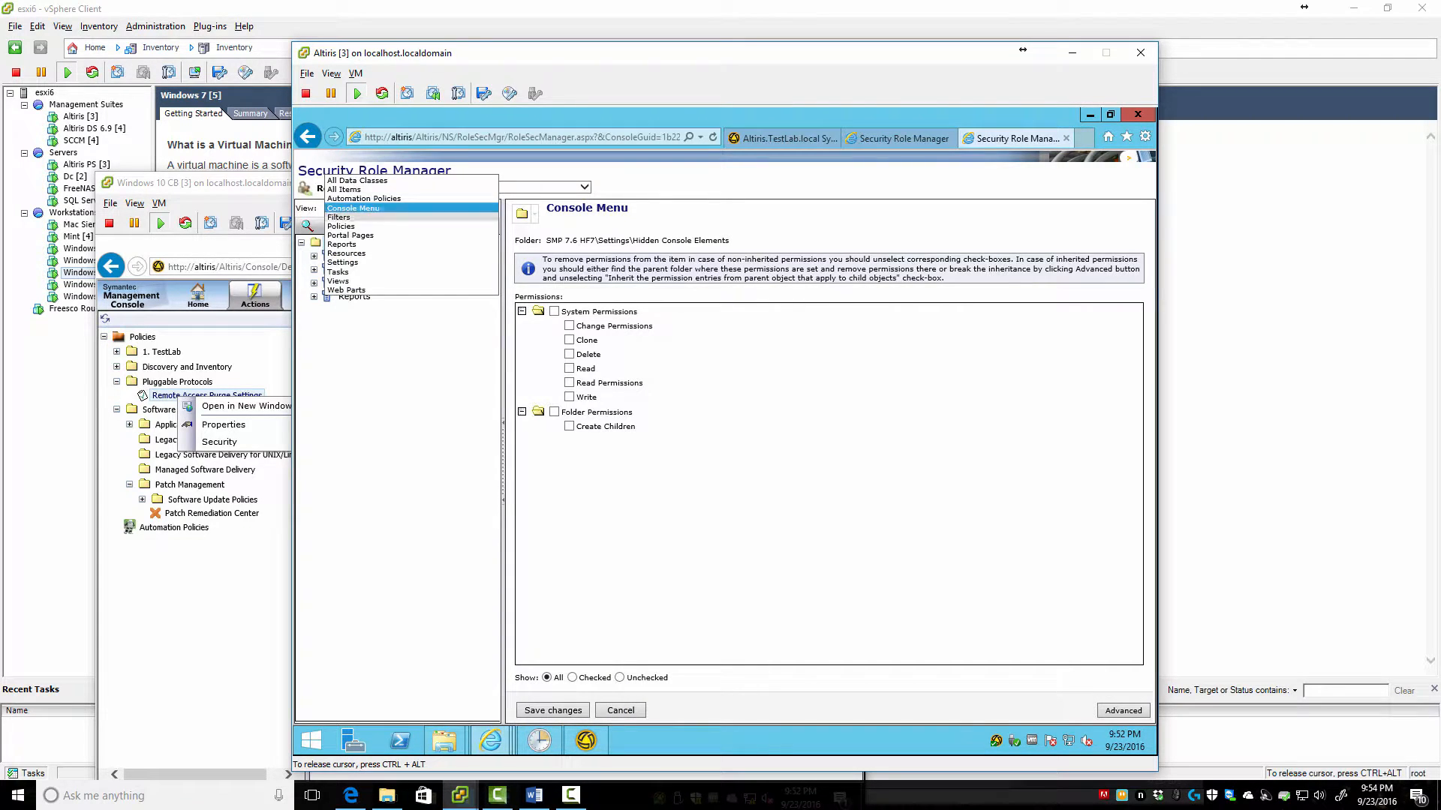
left_click(344, 189)
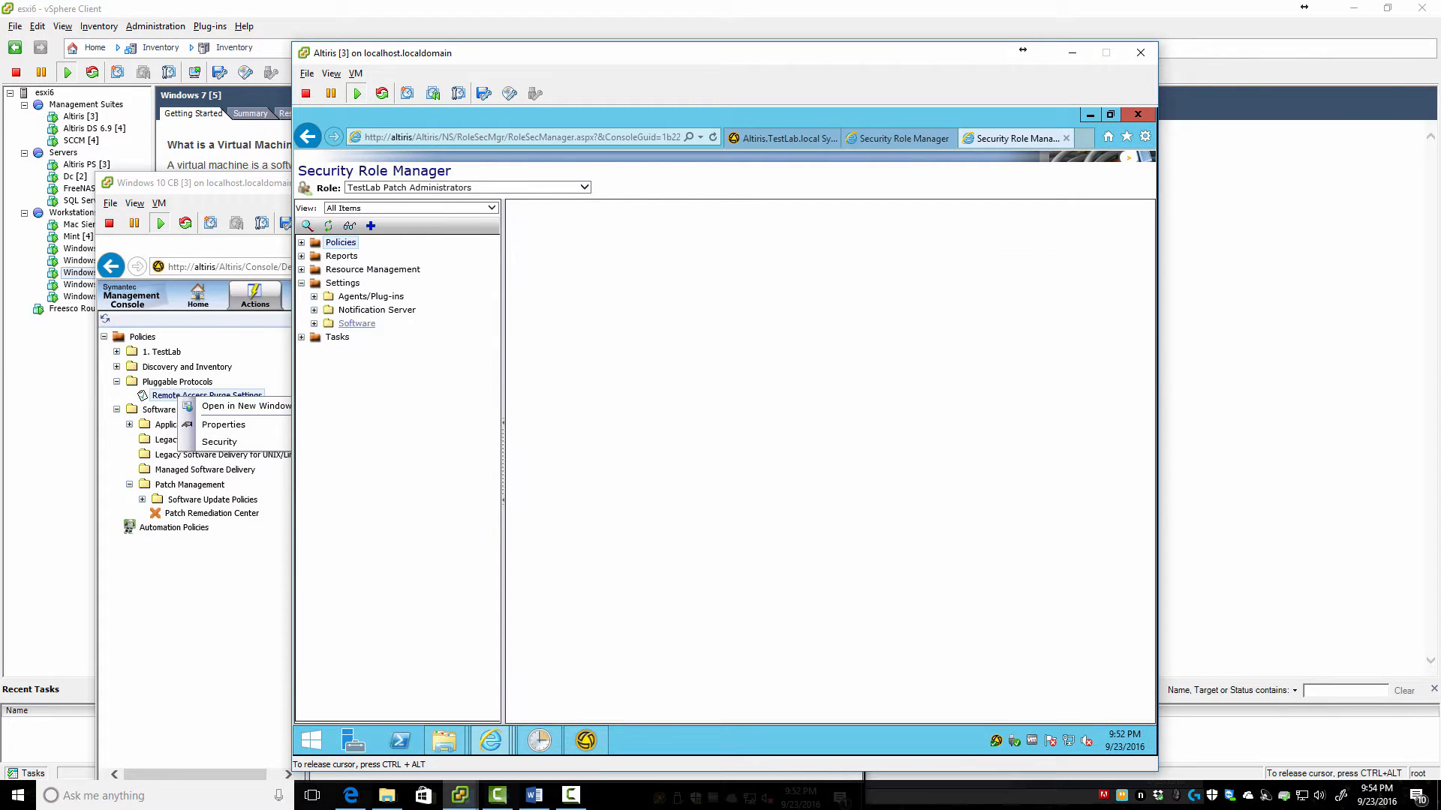
left_click(301, 242)
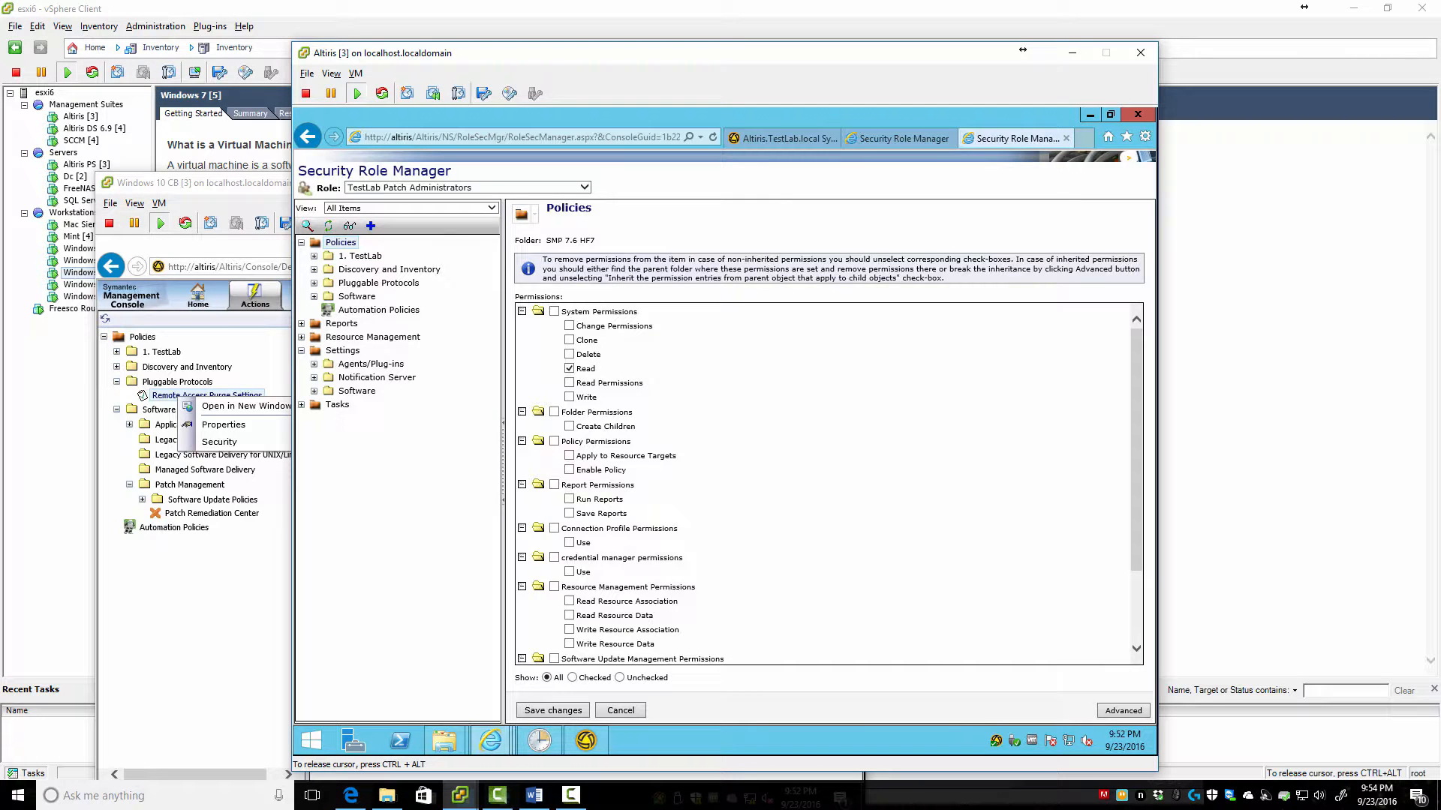
left_click(314, 256)
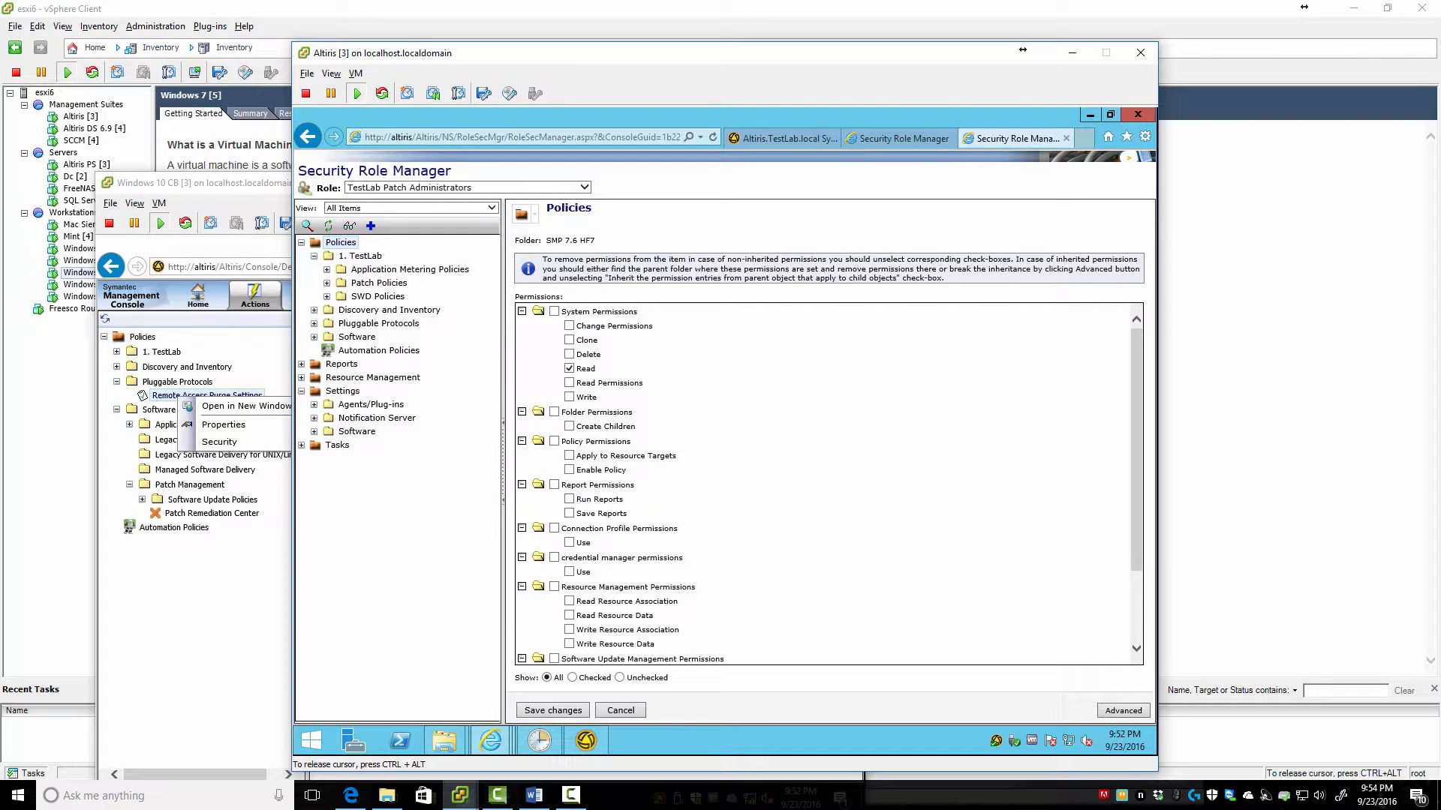
left_click(359, 256)
left_click(340, 242)
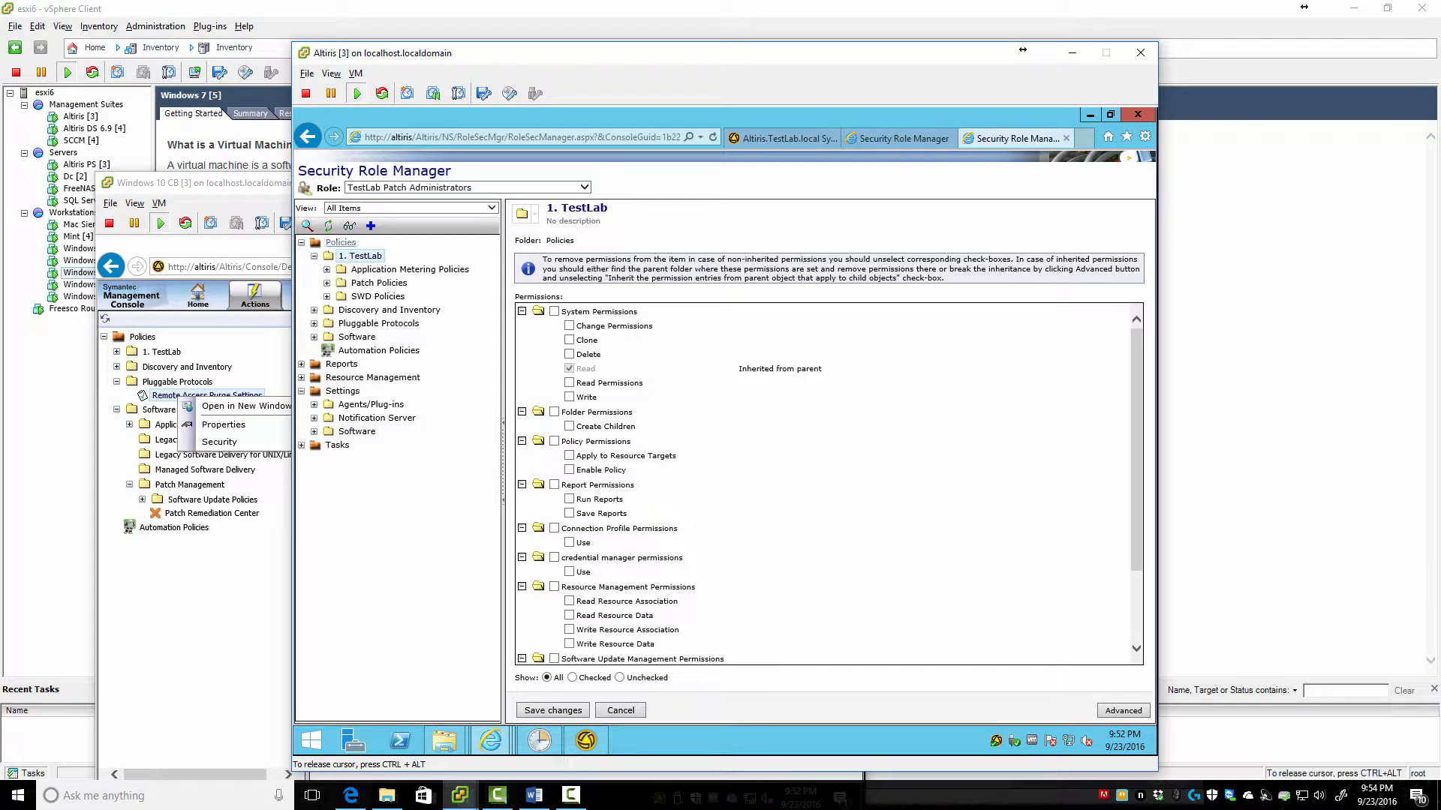
left_click(569, 368)
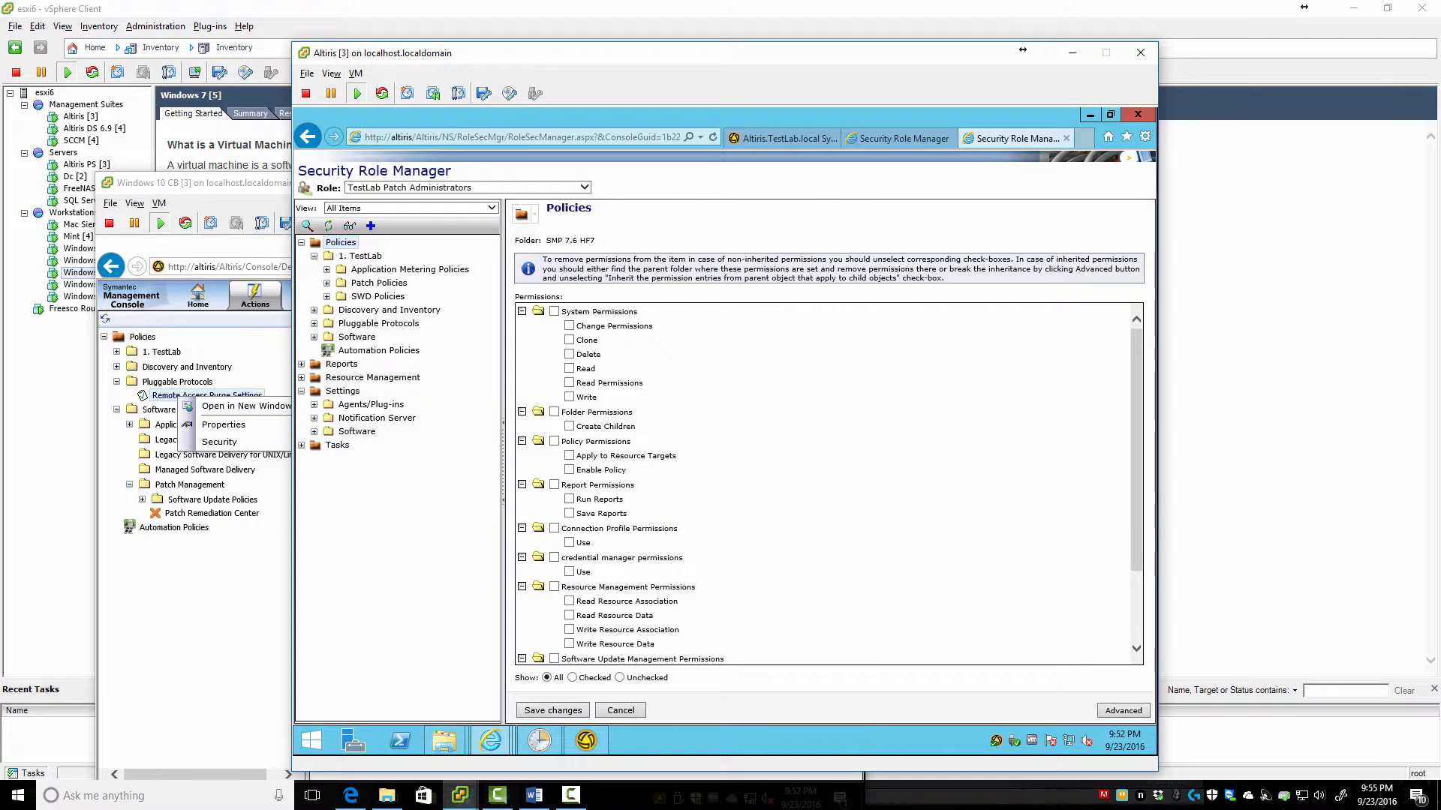
key("alt+Tab")
Recheck the console's Software policies, then expand Software > Patch Management in the role tree
left_click(116, 397)
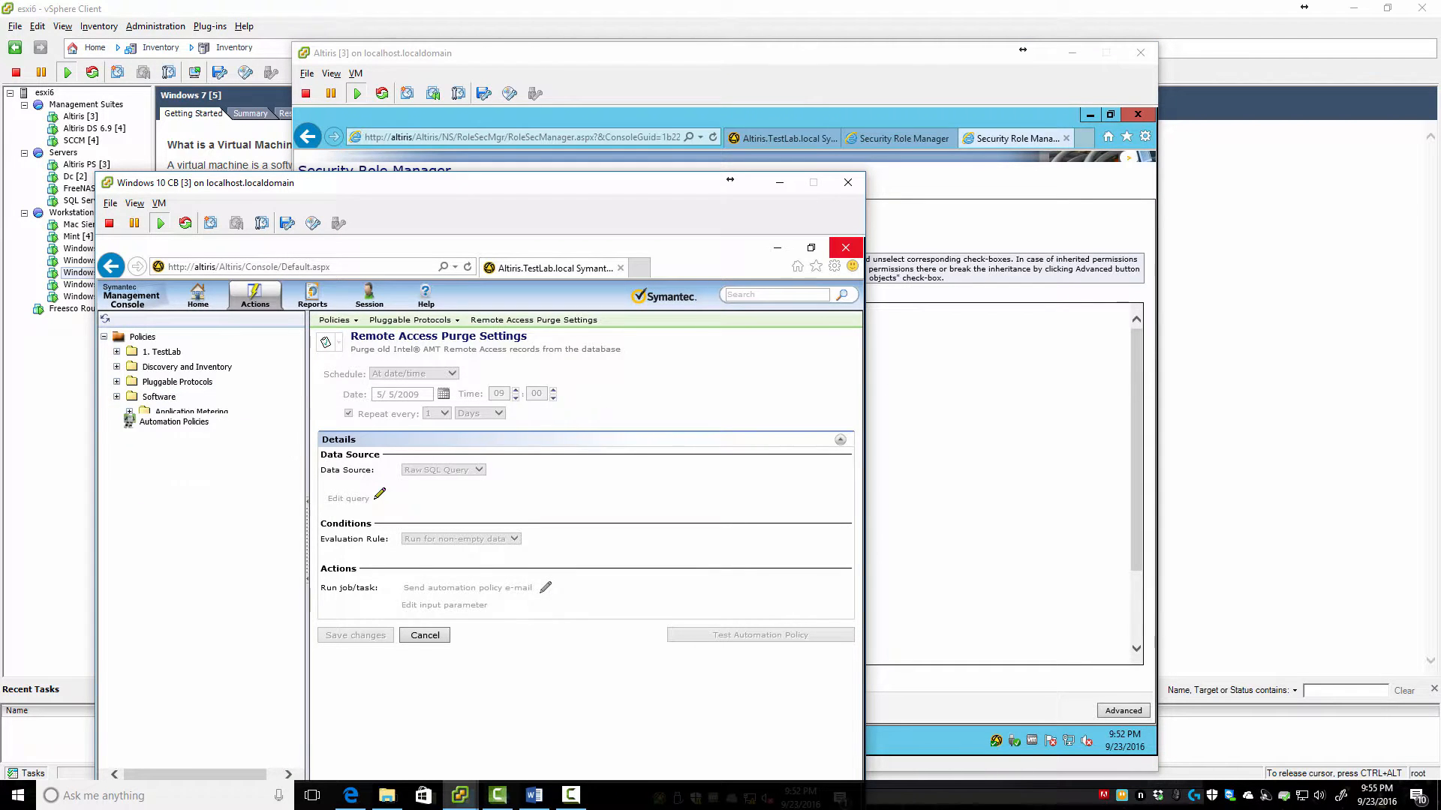
left_click(117, 397)
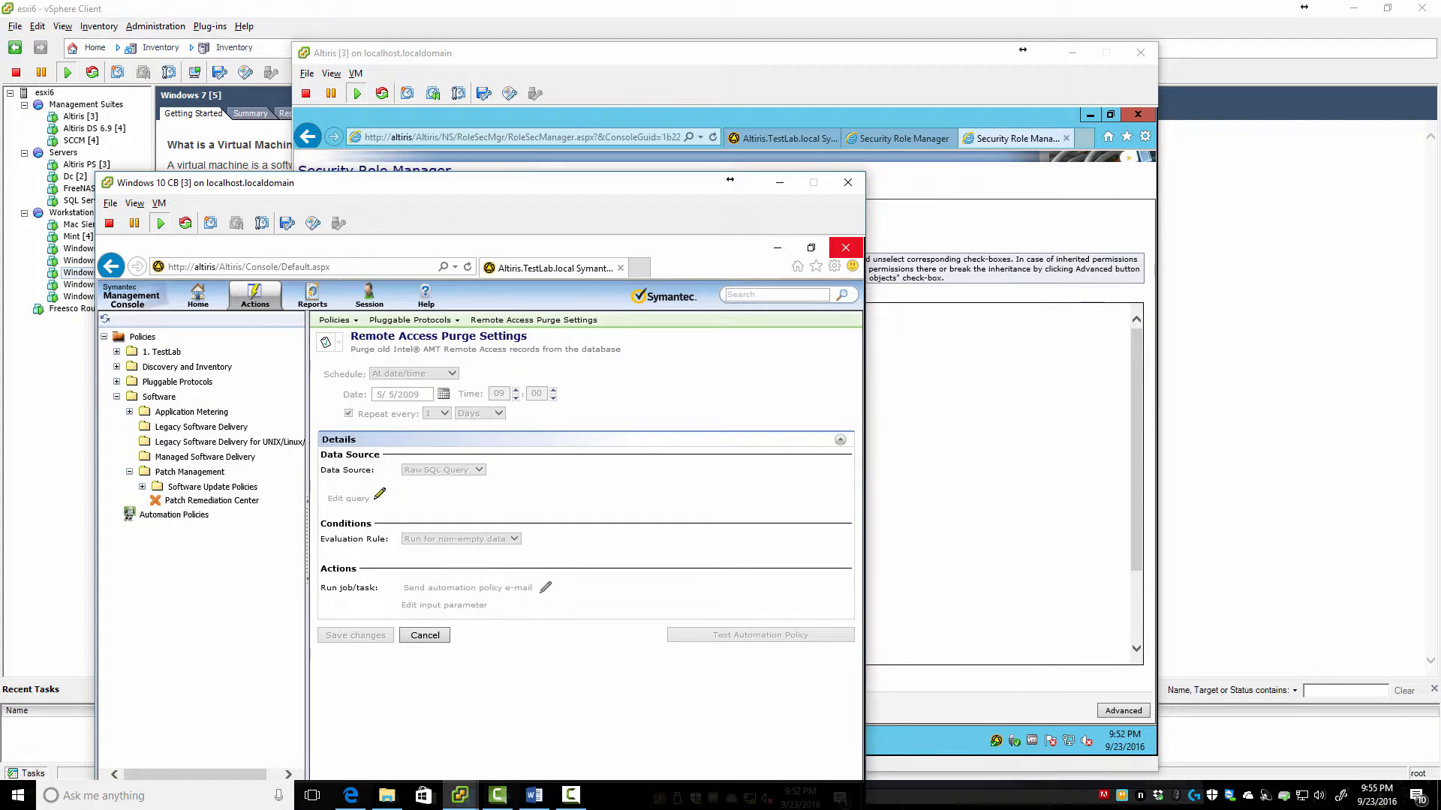
key("alt+Tab")
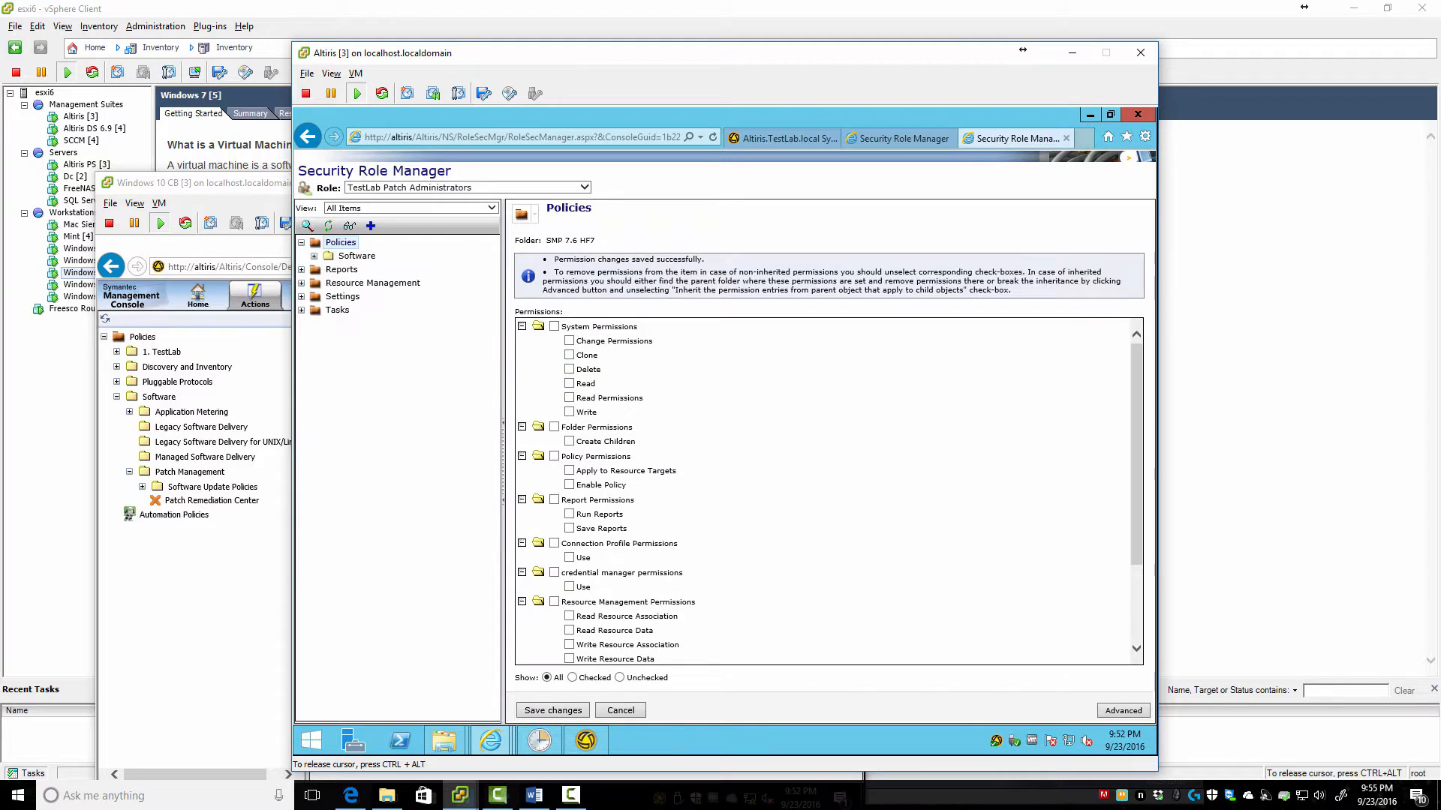
left_click(314, 256)
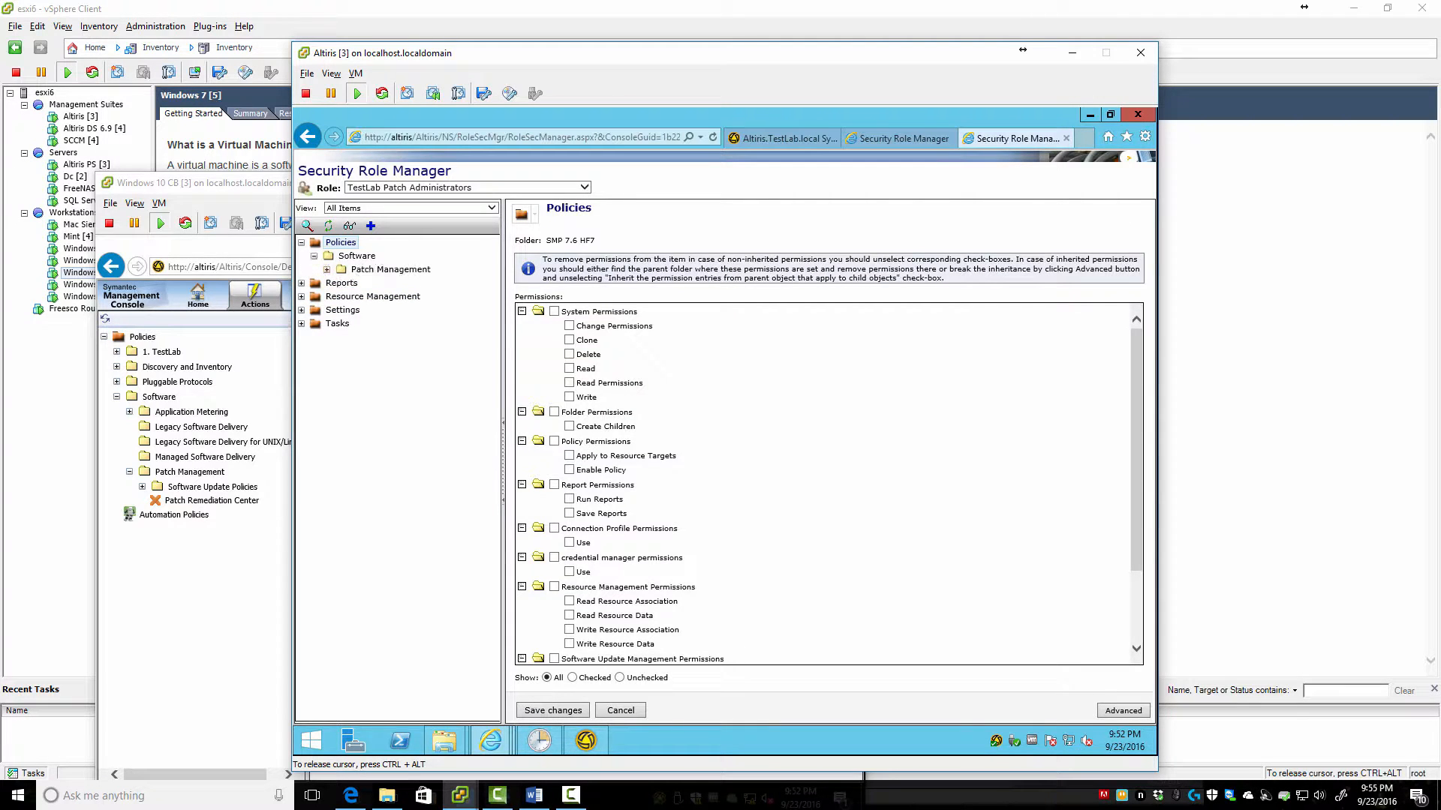
left_click(326, 270)
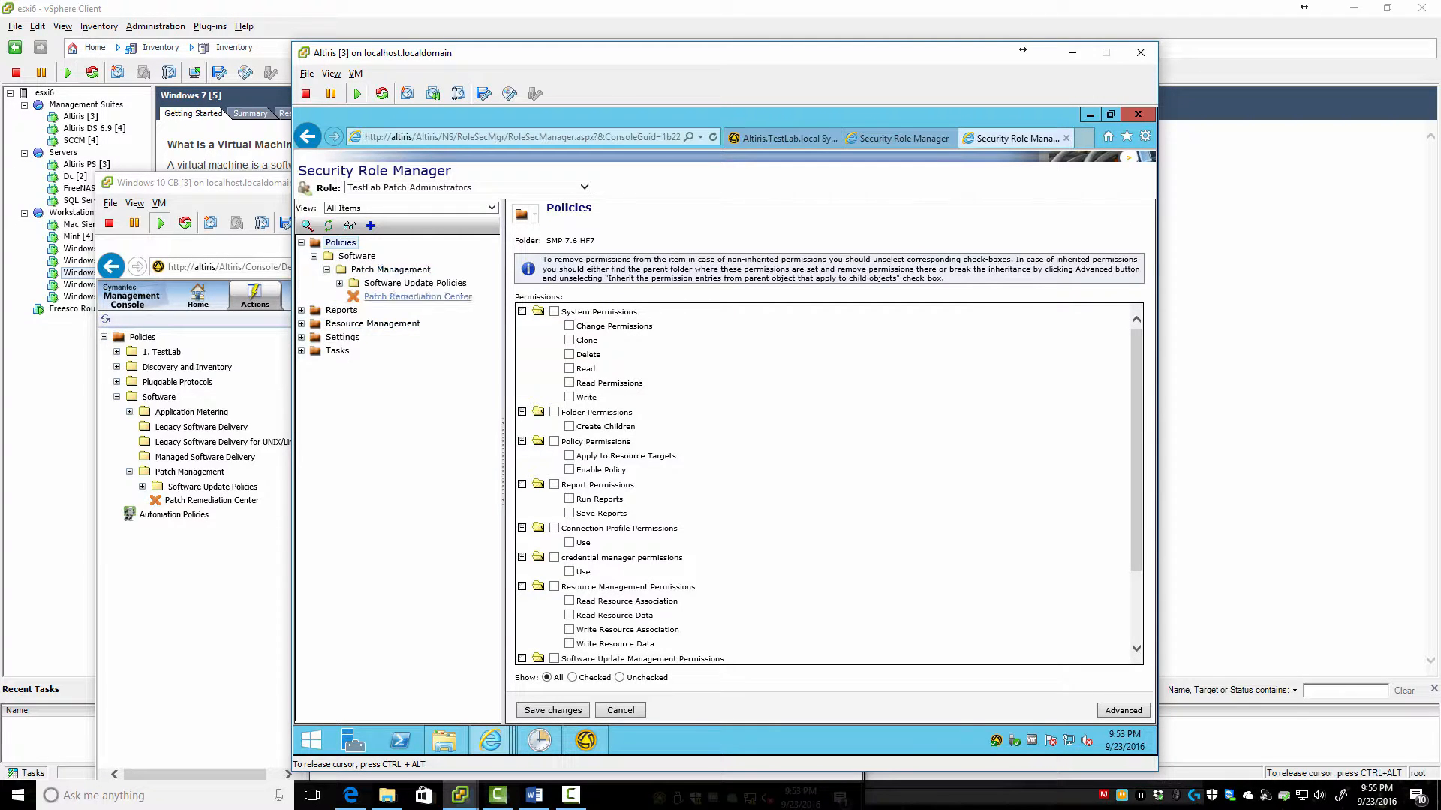
Refresh the patch admin's console, open the Patch Remediation Center, then expand Reports in the role tree
left_click(225, 318)
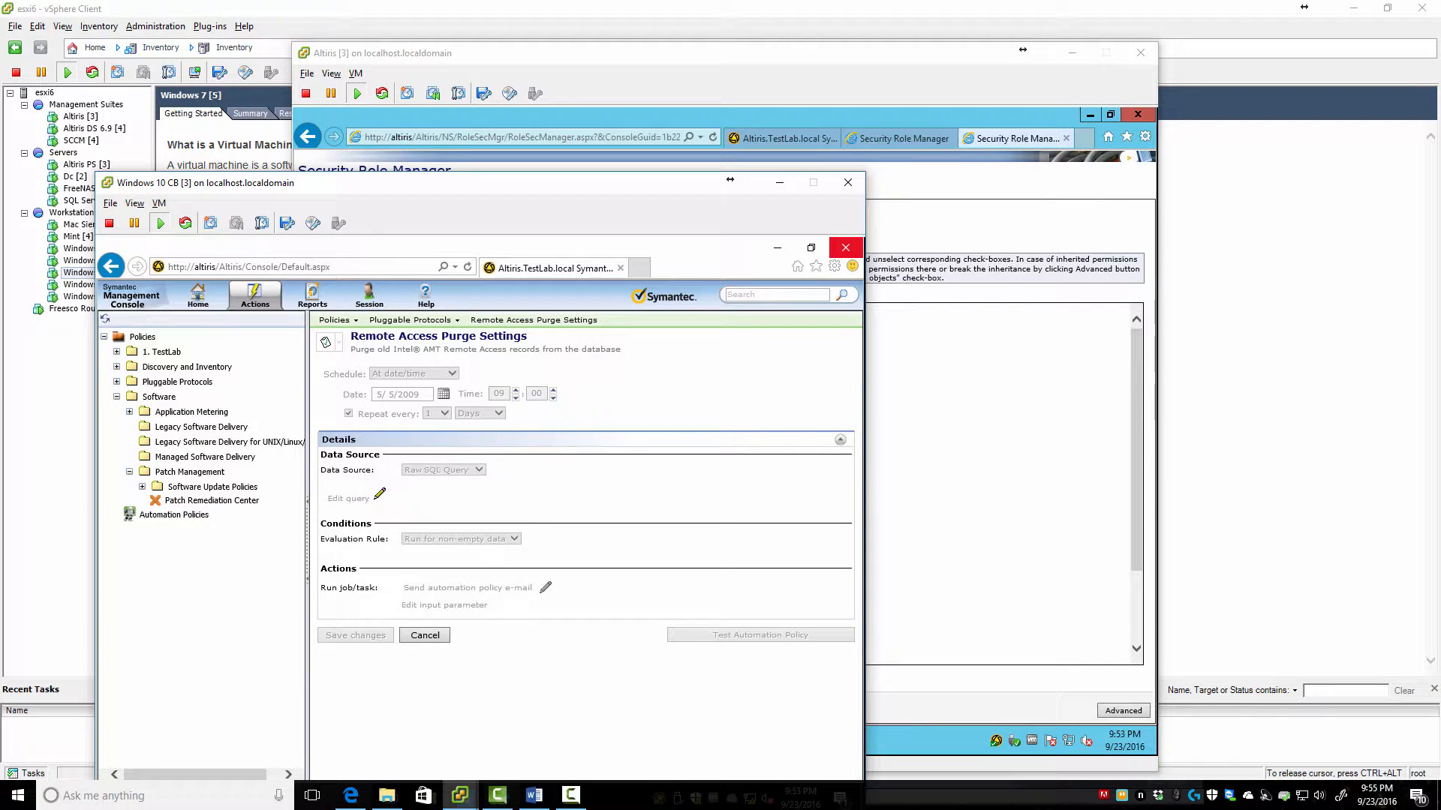
key("F5")
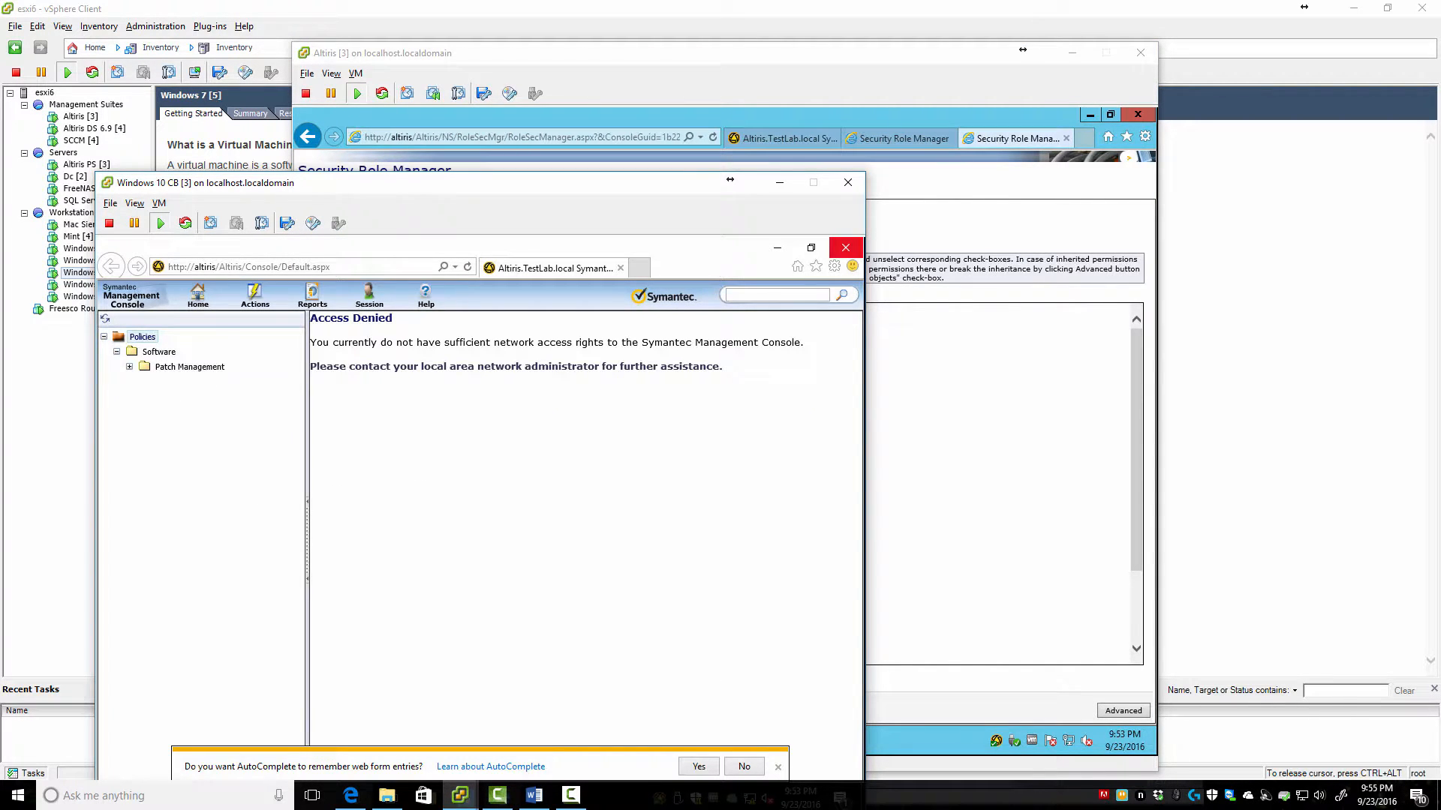
mouse_move(254, 296)
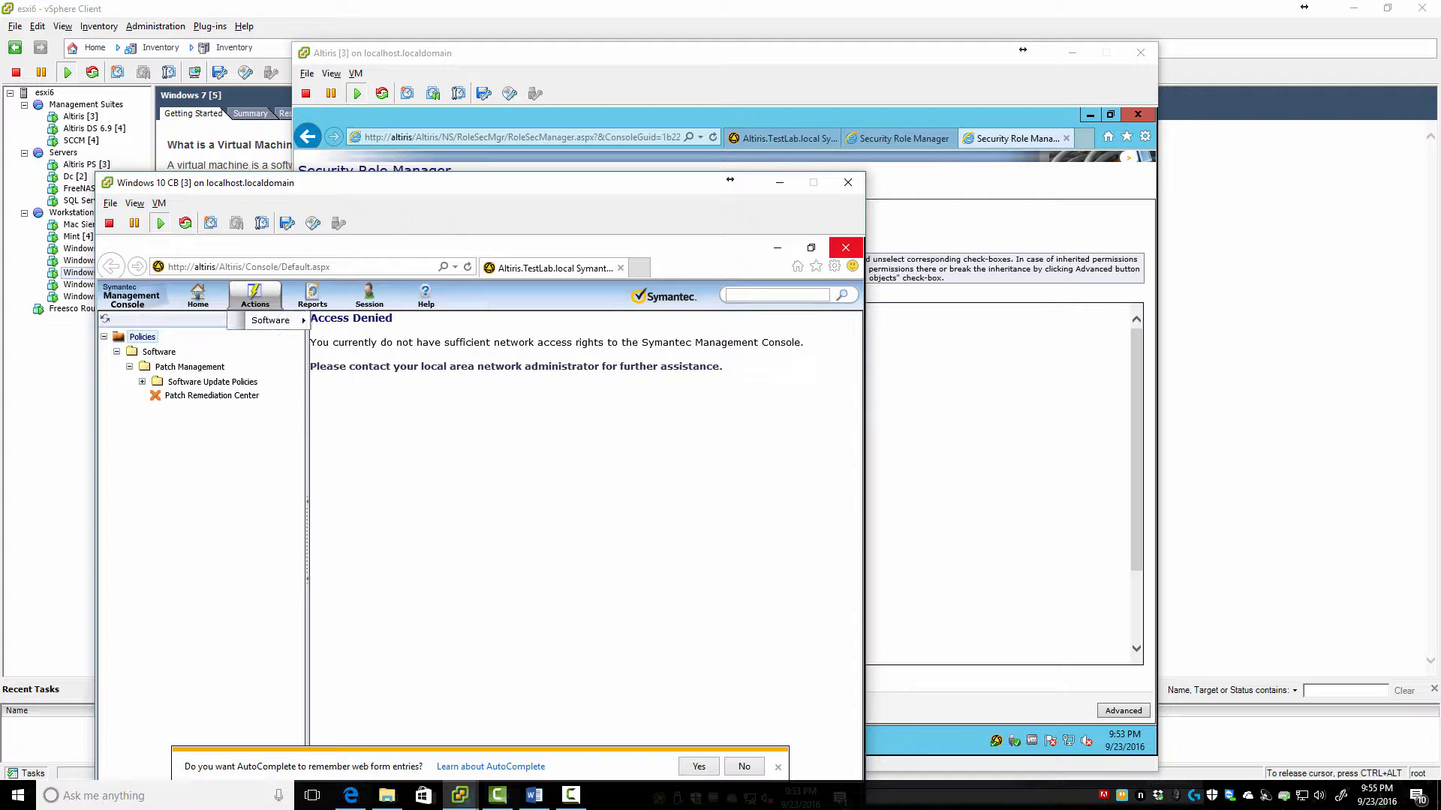
mouse_move(270, 321)
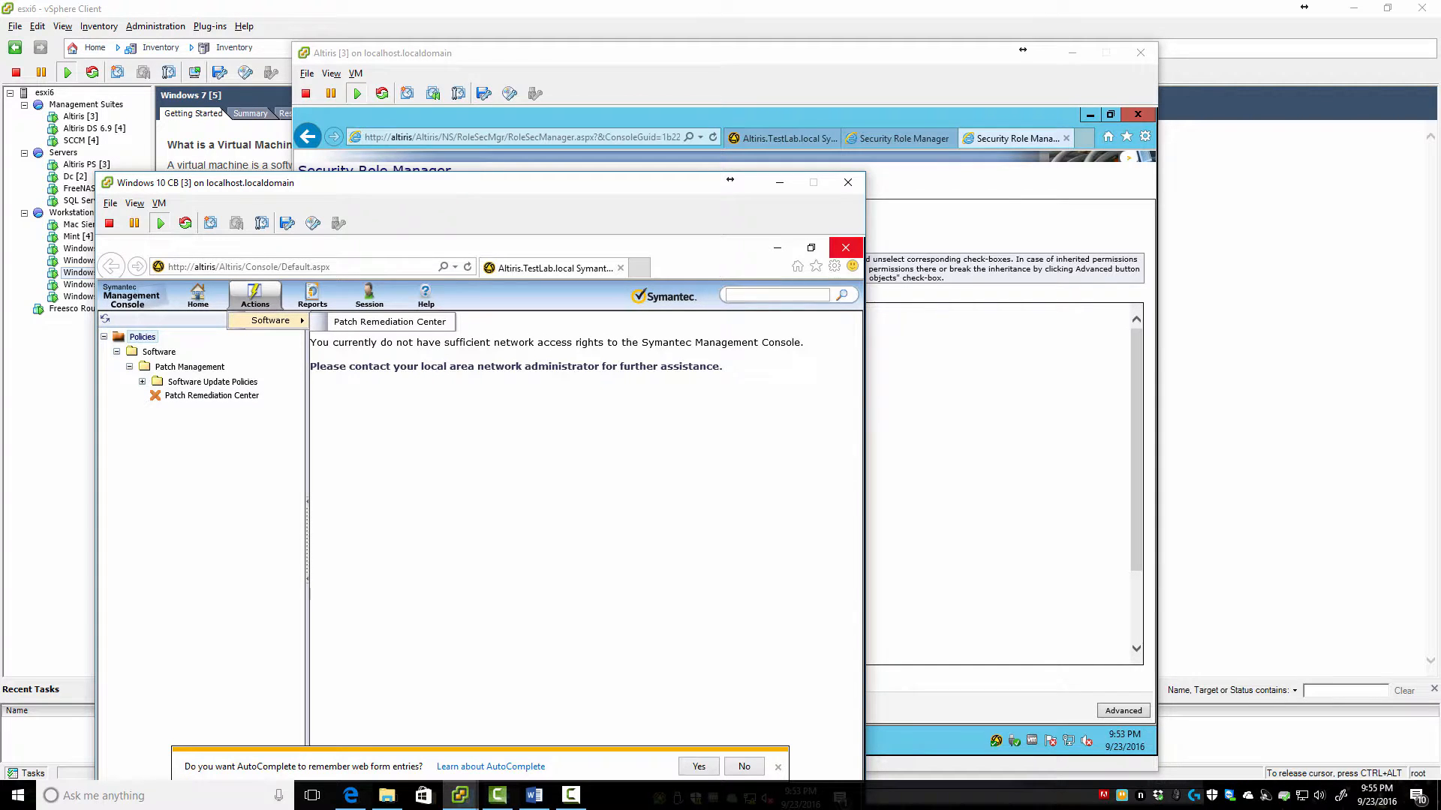
left_click(389, 321)
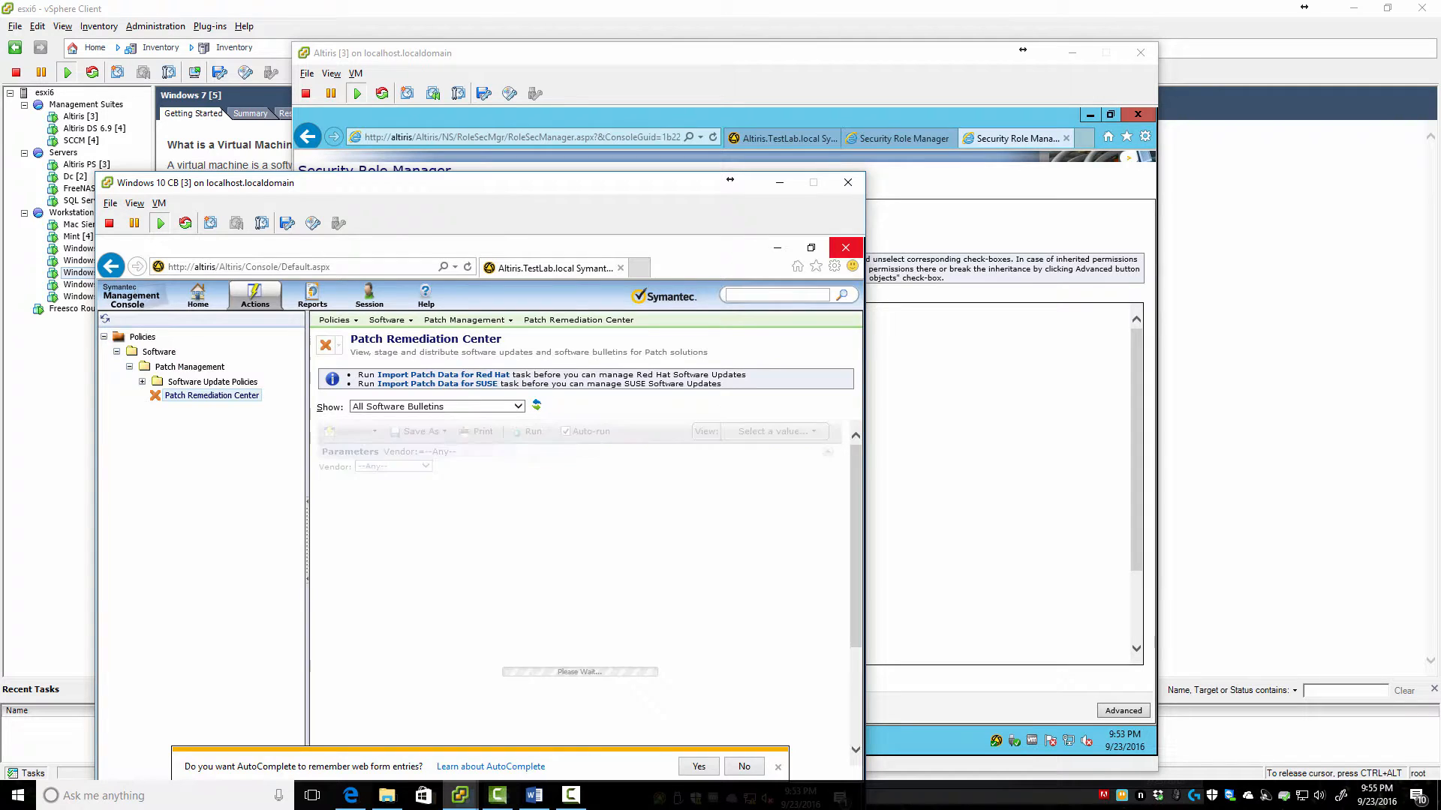
key("alt+Tab")
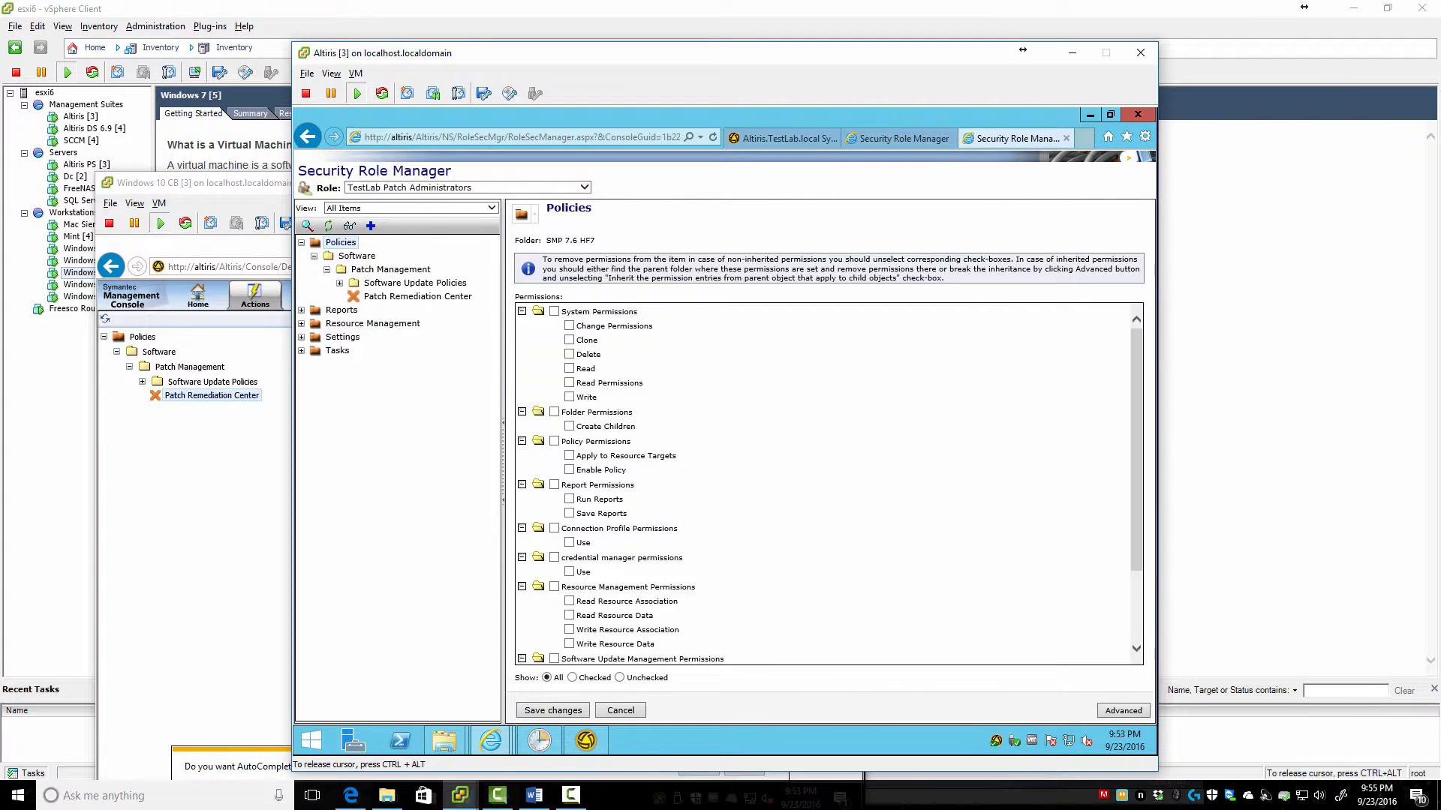
left_click(301, 310)
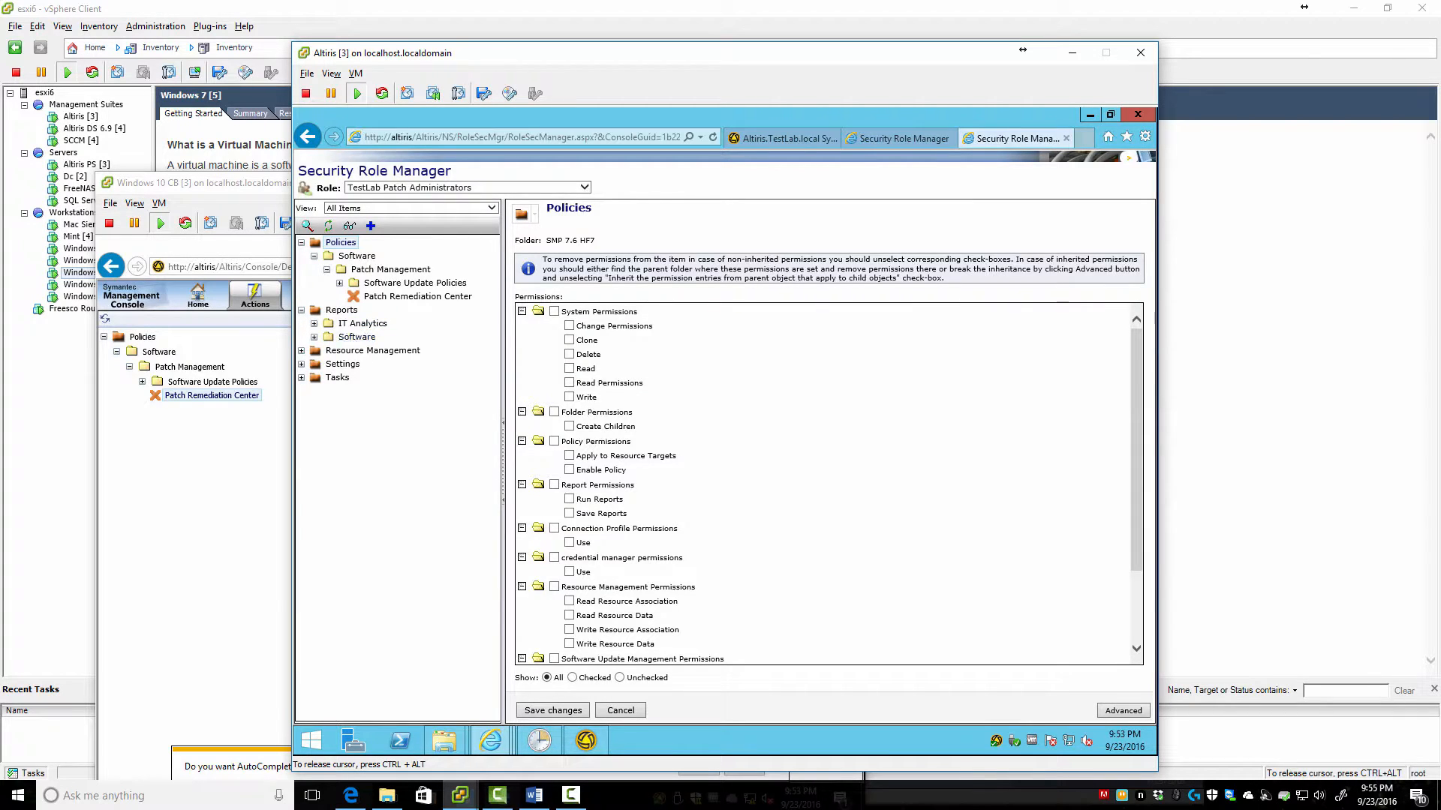
Remove Write on Resource Management for TestLab Patch Administrators, keeping Run and Save Reports, and save
left_click(301, 350)
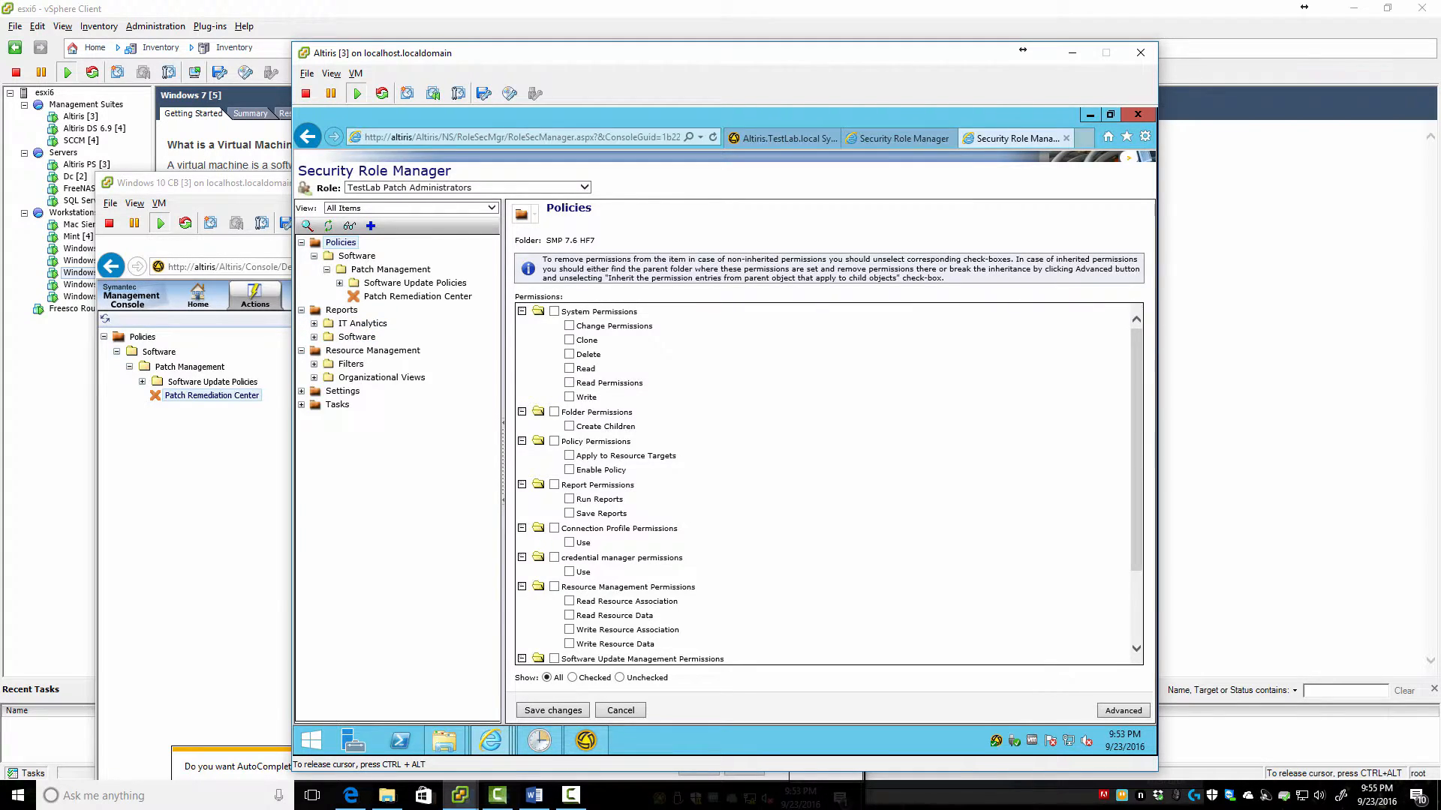
left_click(314, 364)
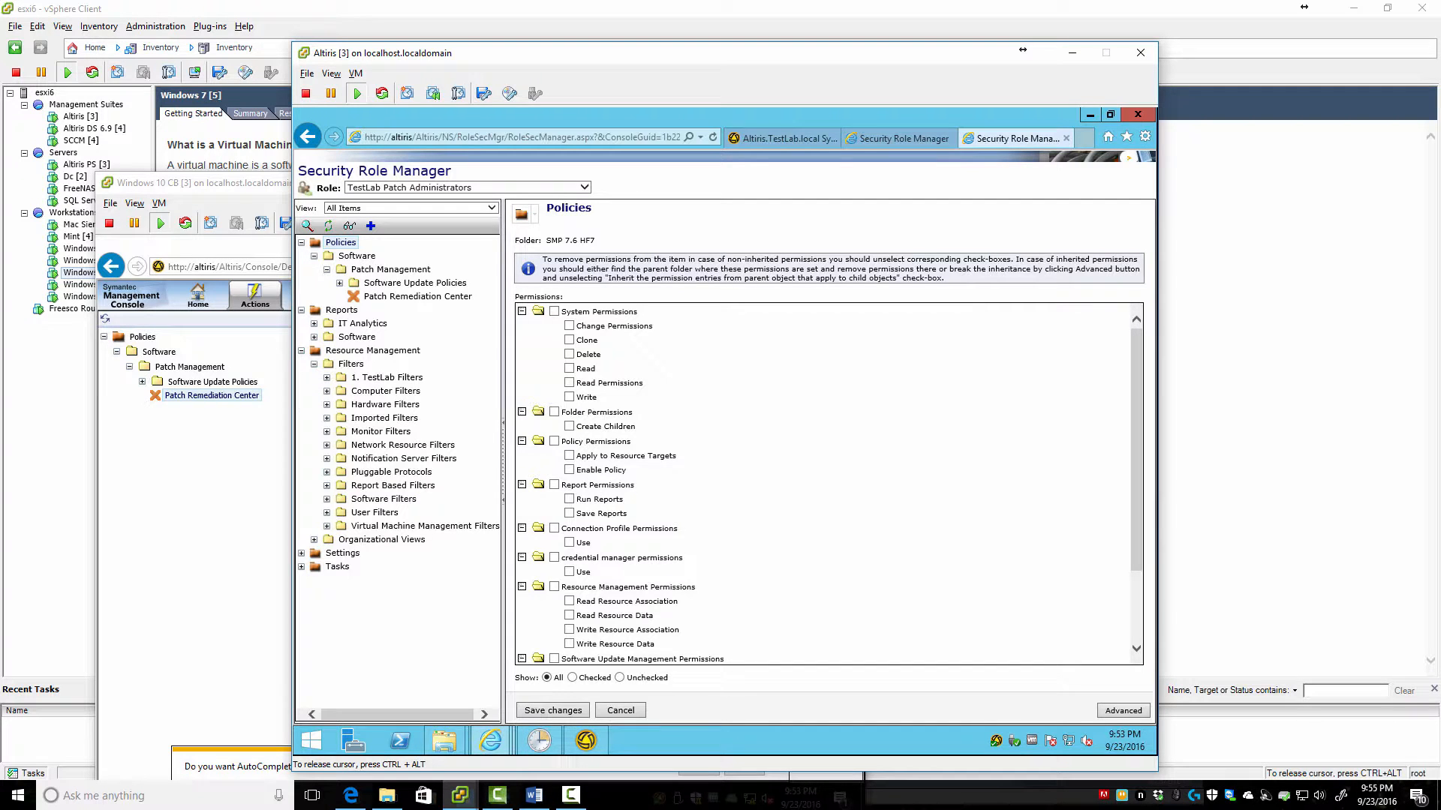
left_click(198, 182)
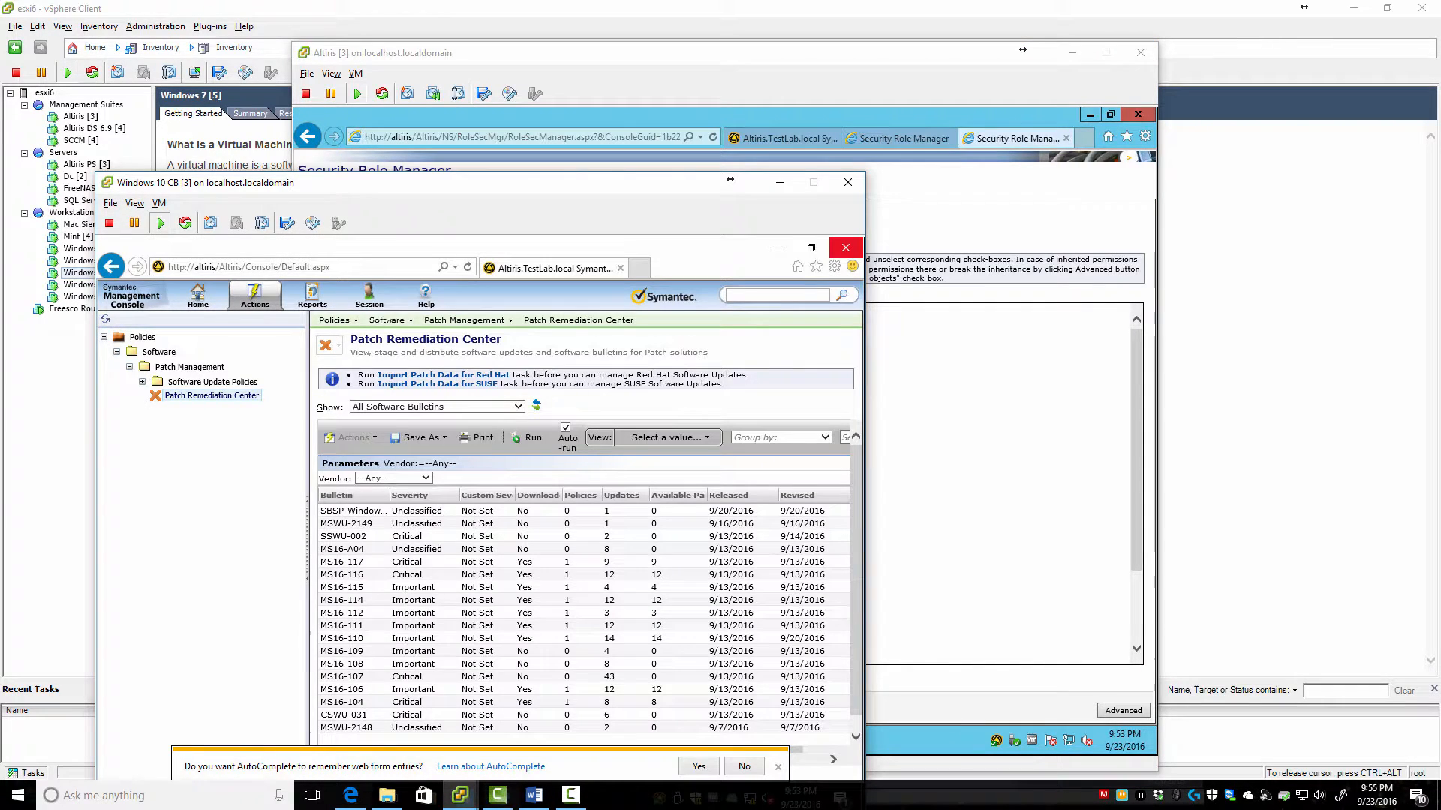
left_click(938, 247)
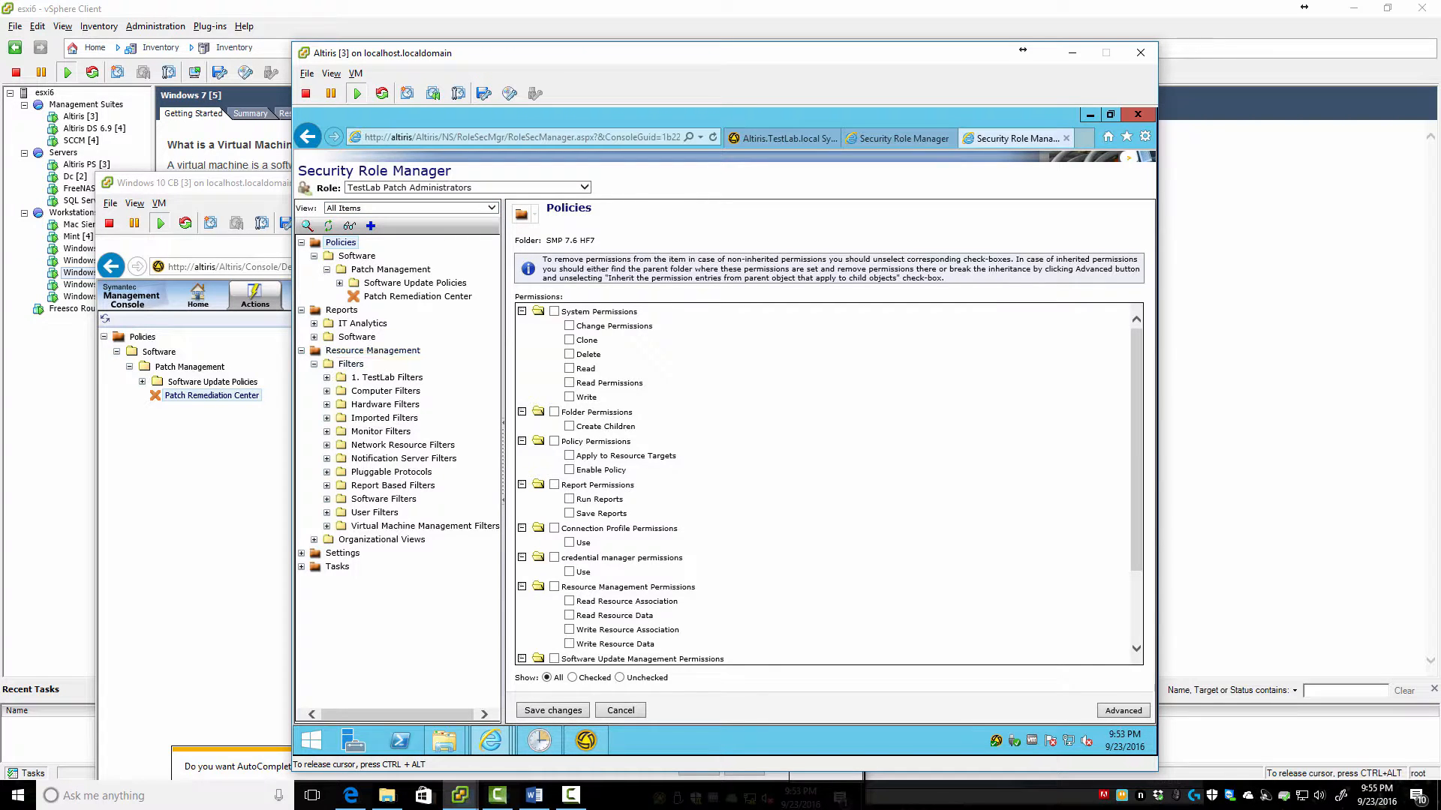
left_click(372, 350)
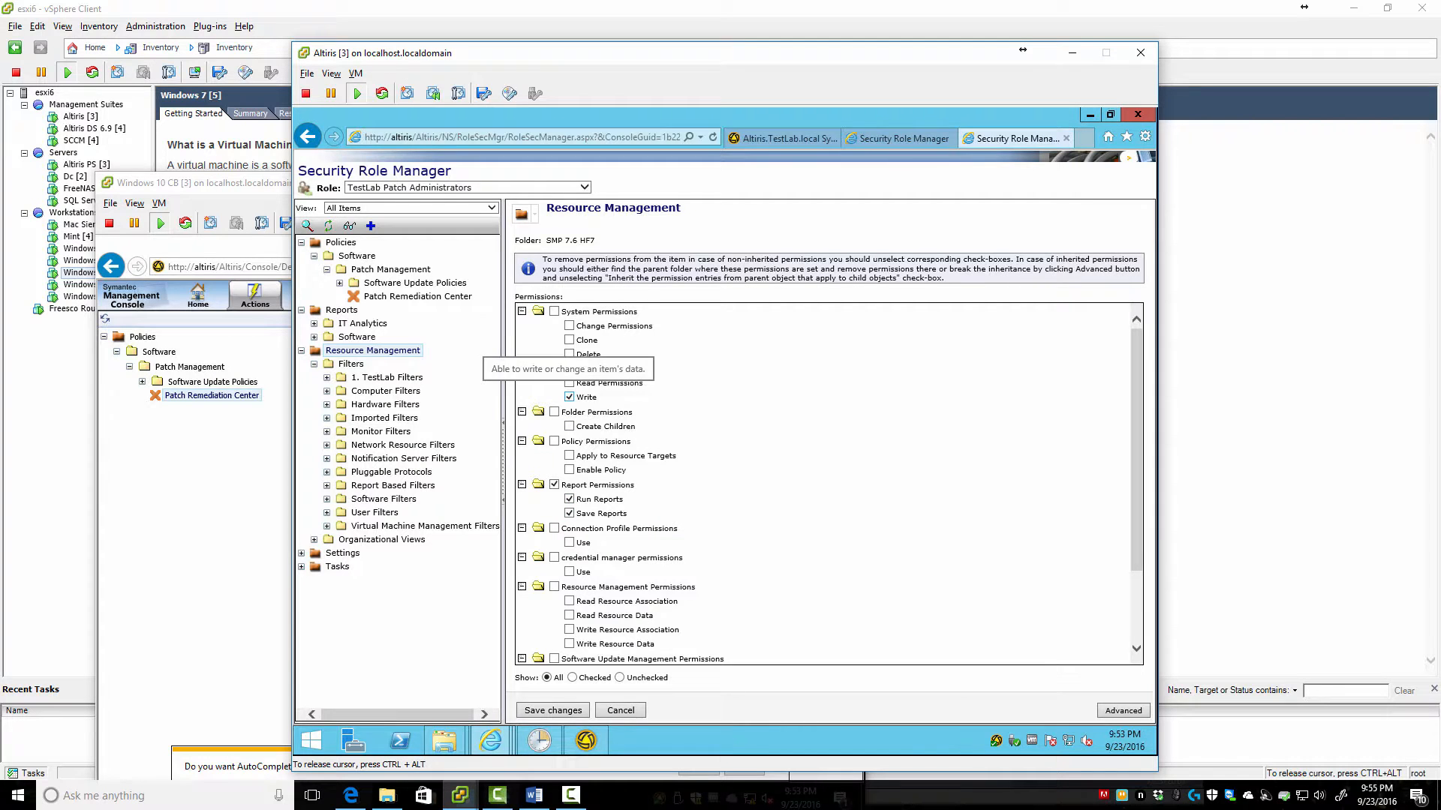
left_click(568, 397)
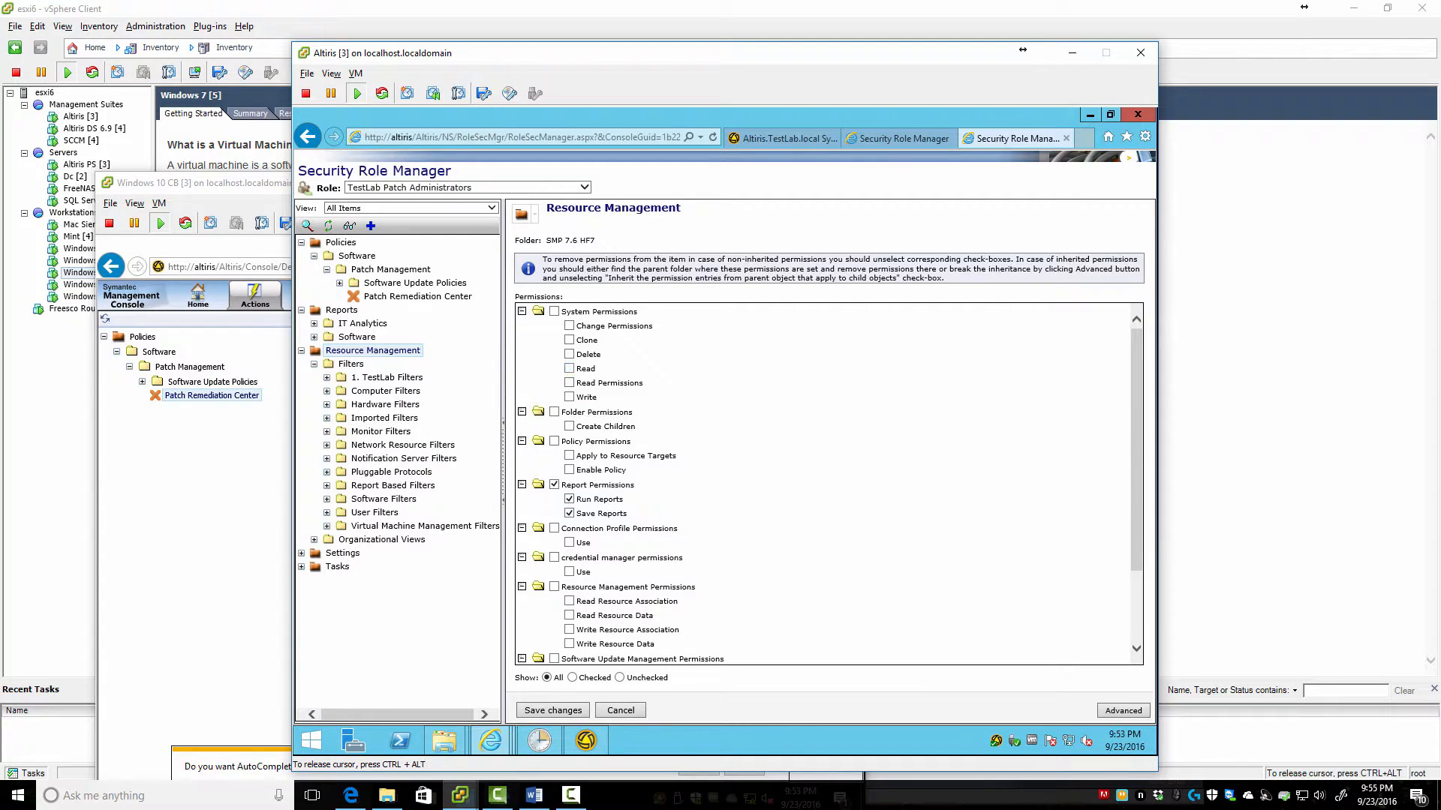
left_click(552, 710)
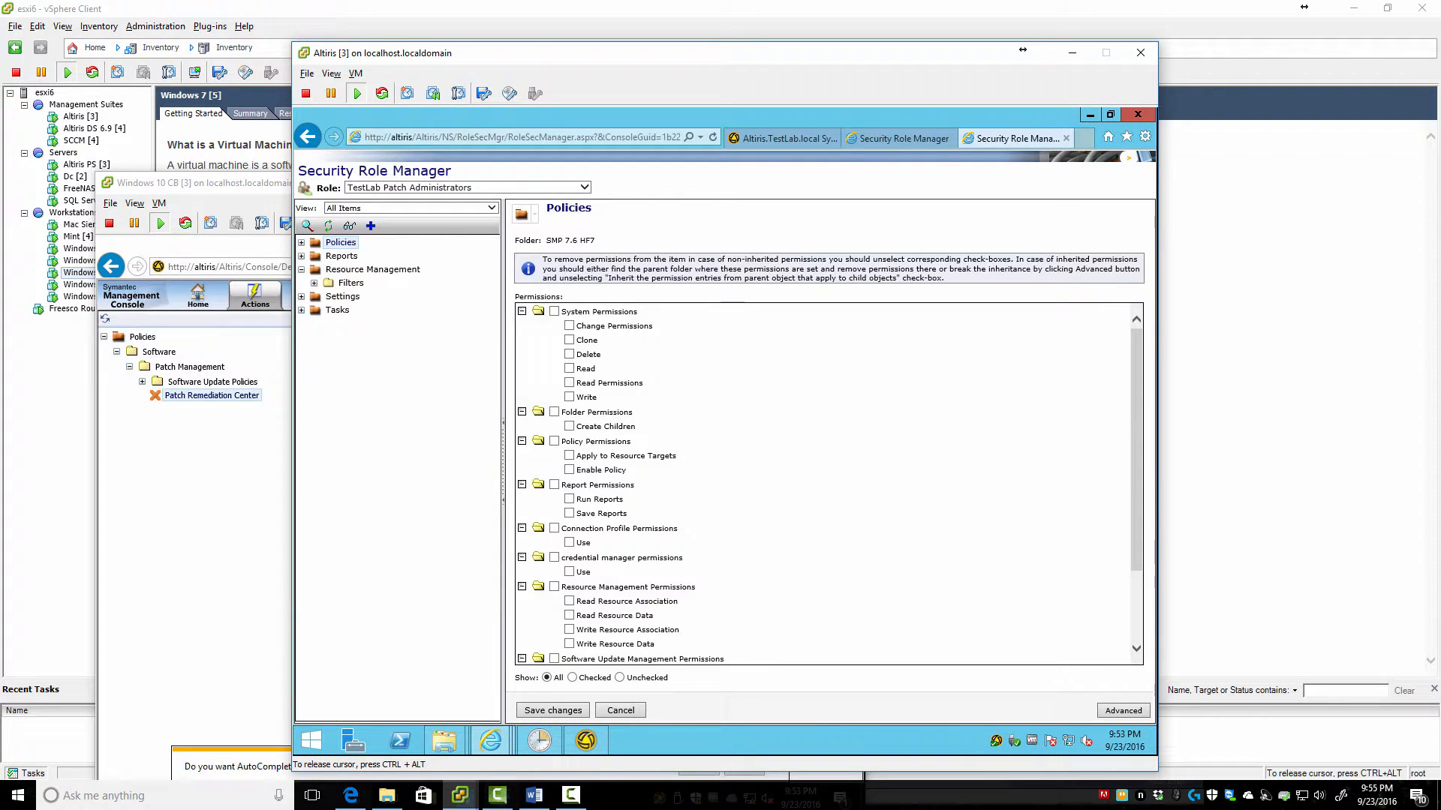
Review the inherited report rights on Resource Management and its Filters, filtering unchecked versus granted permissions
left_click(314, 283)
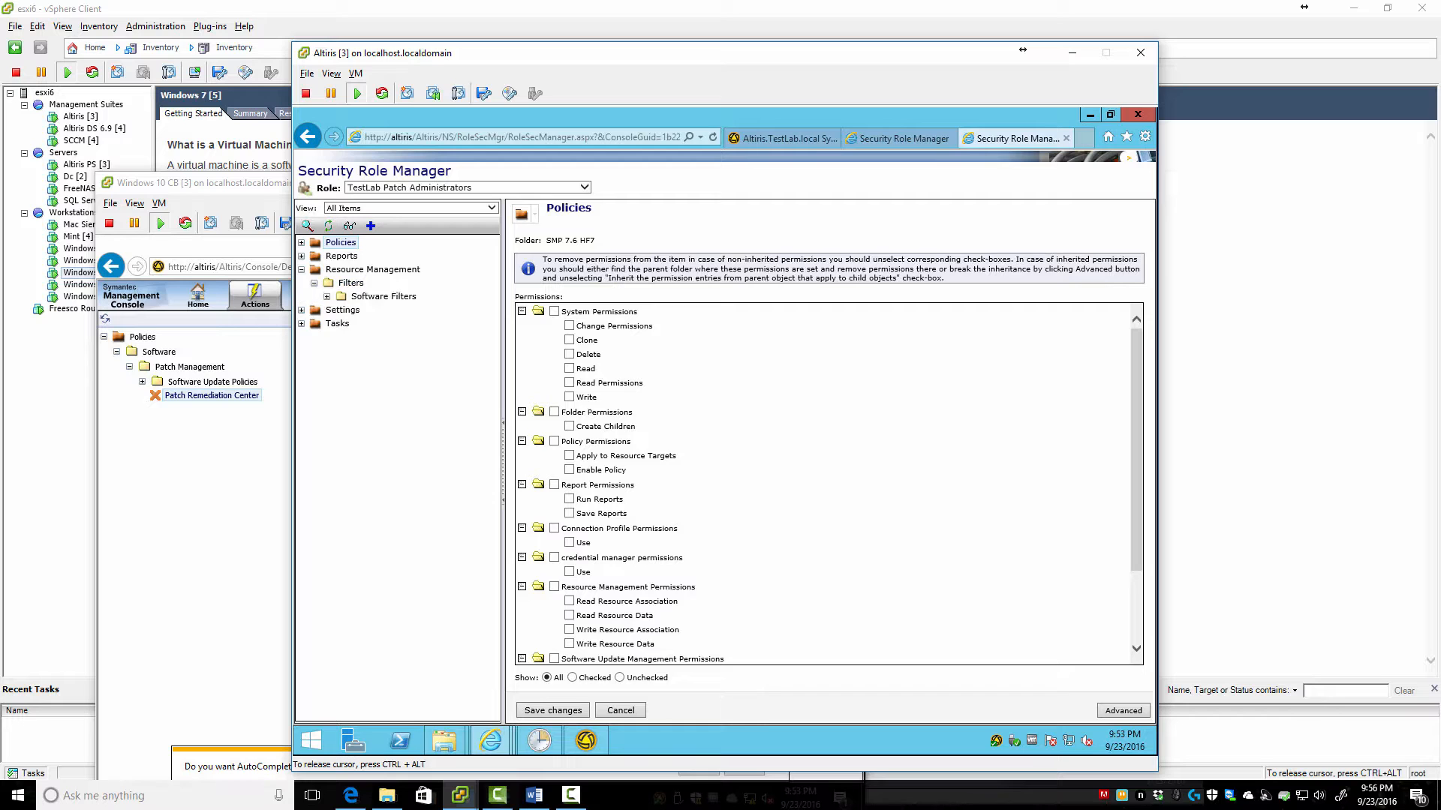
left_click(353, 269)
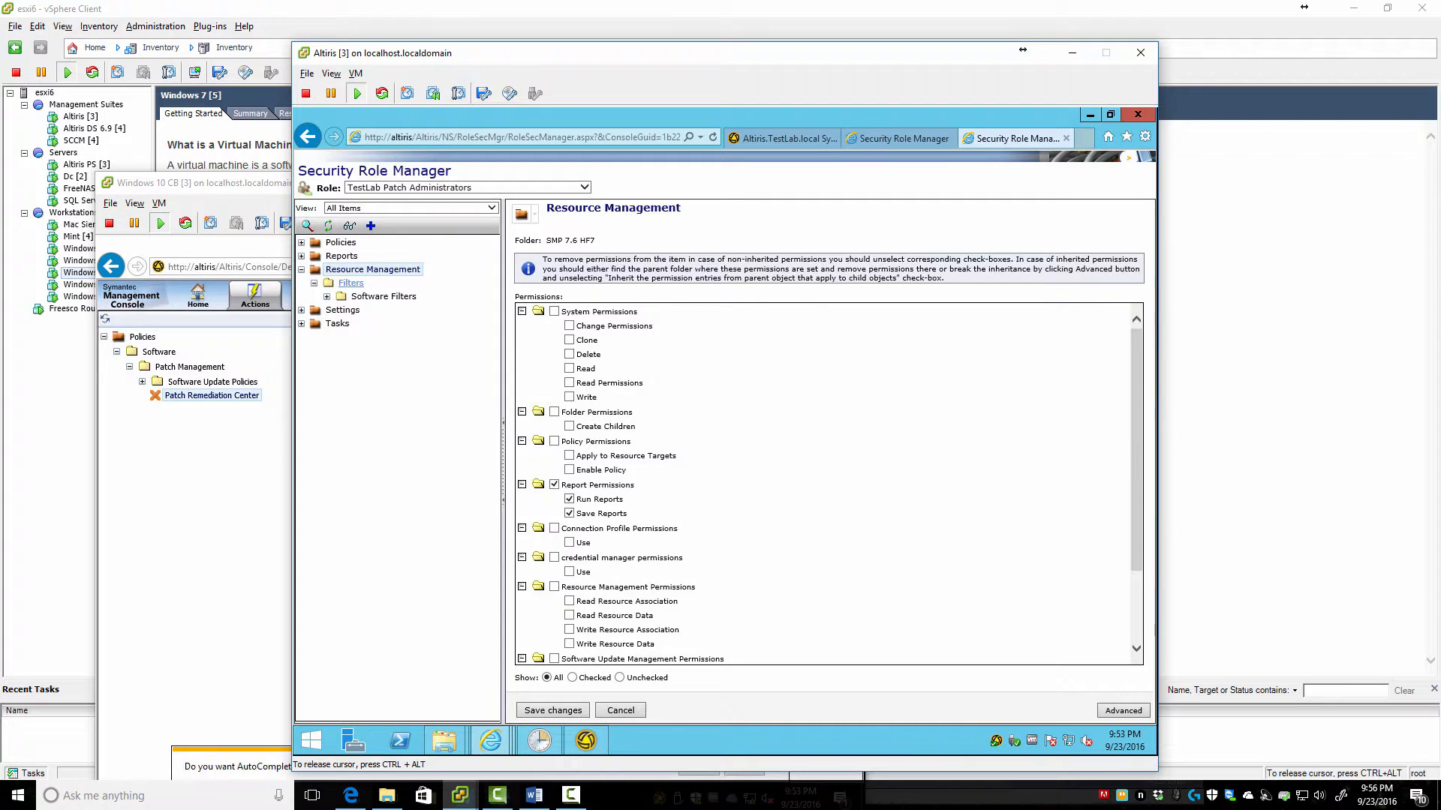
scroll(826, 484, "down", 3)
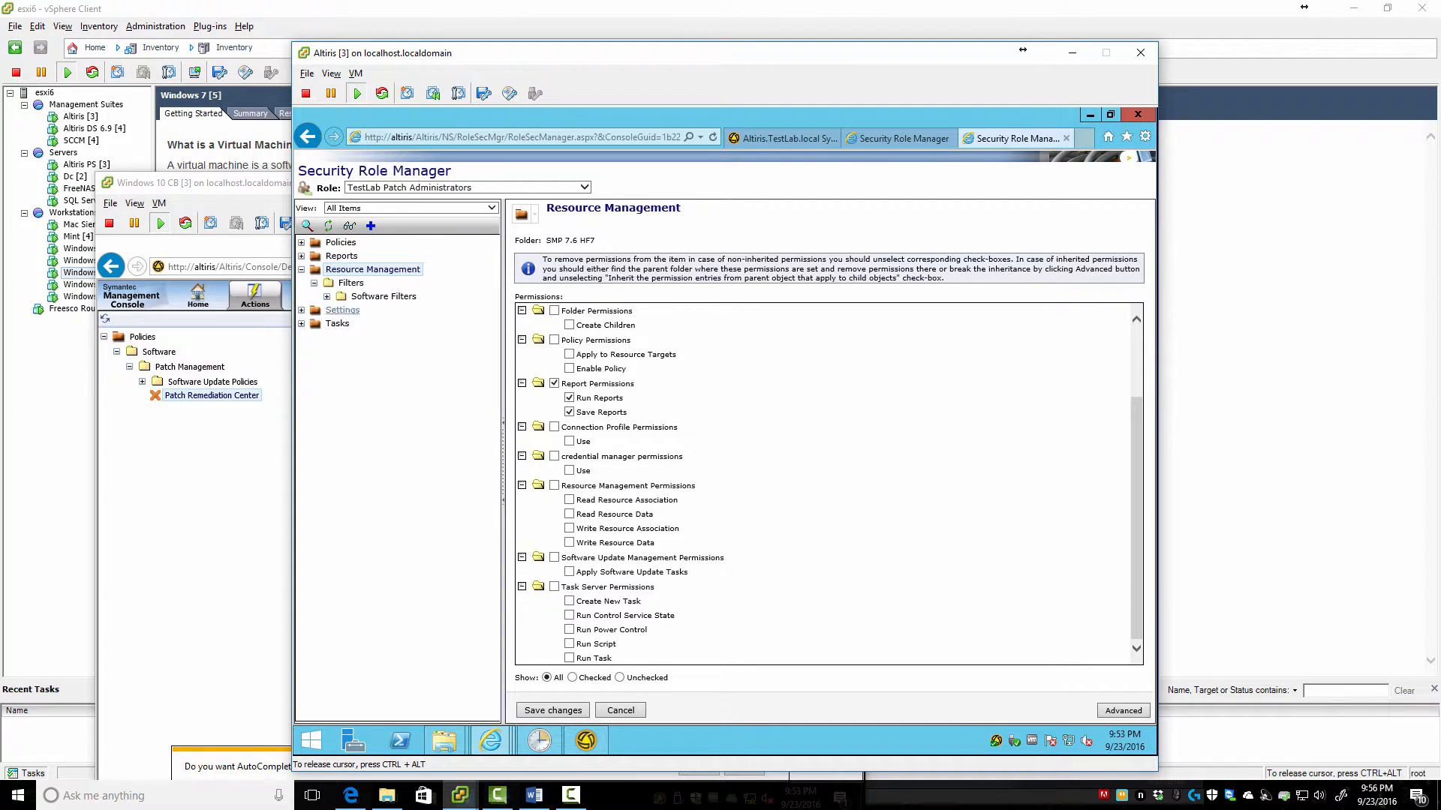
left_click(350, 283)
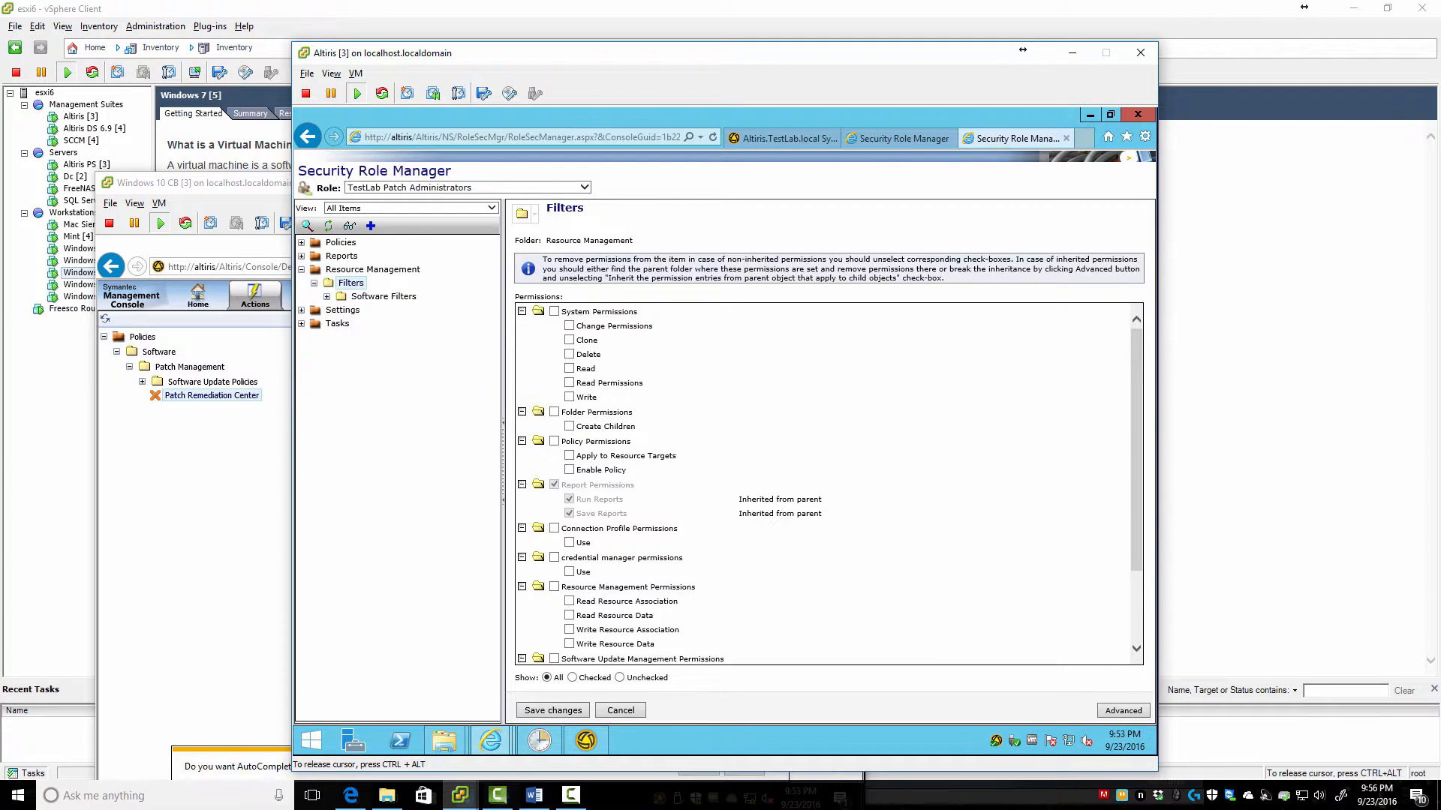
scroll(825, 484, "down", 3)
scroll(826, 484, "up", 3)
left_click(372, 269)
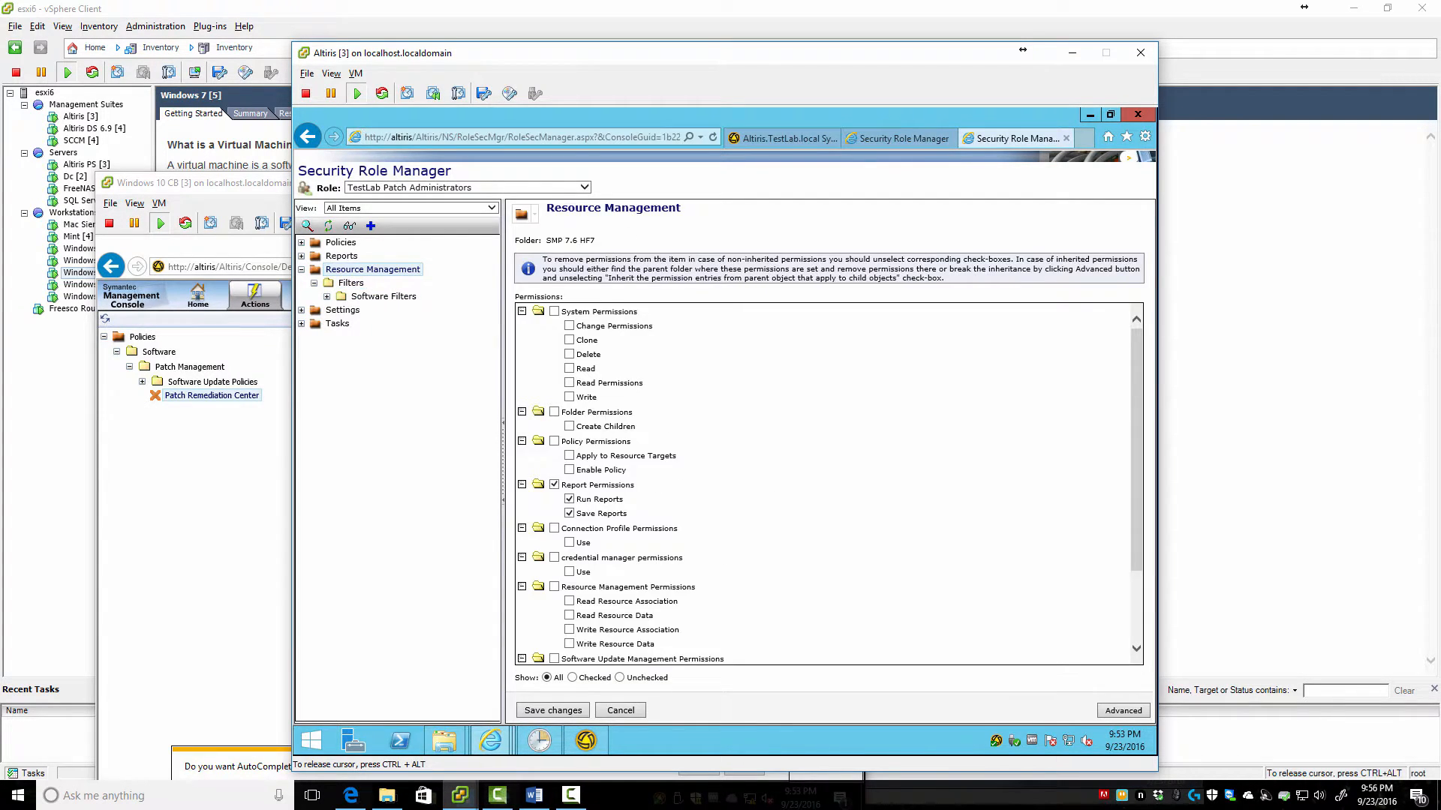
scroll(825, 484, "down", 3)
scroll(825, 484, "up", 3)
left_click(619, 677)
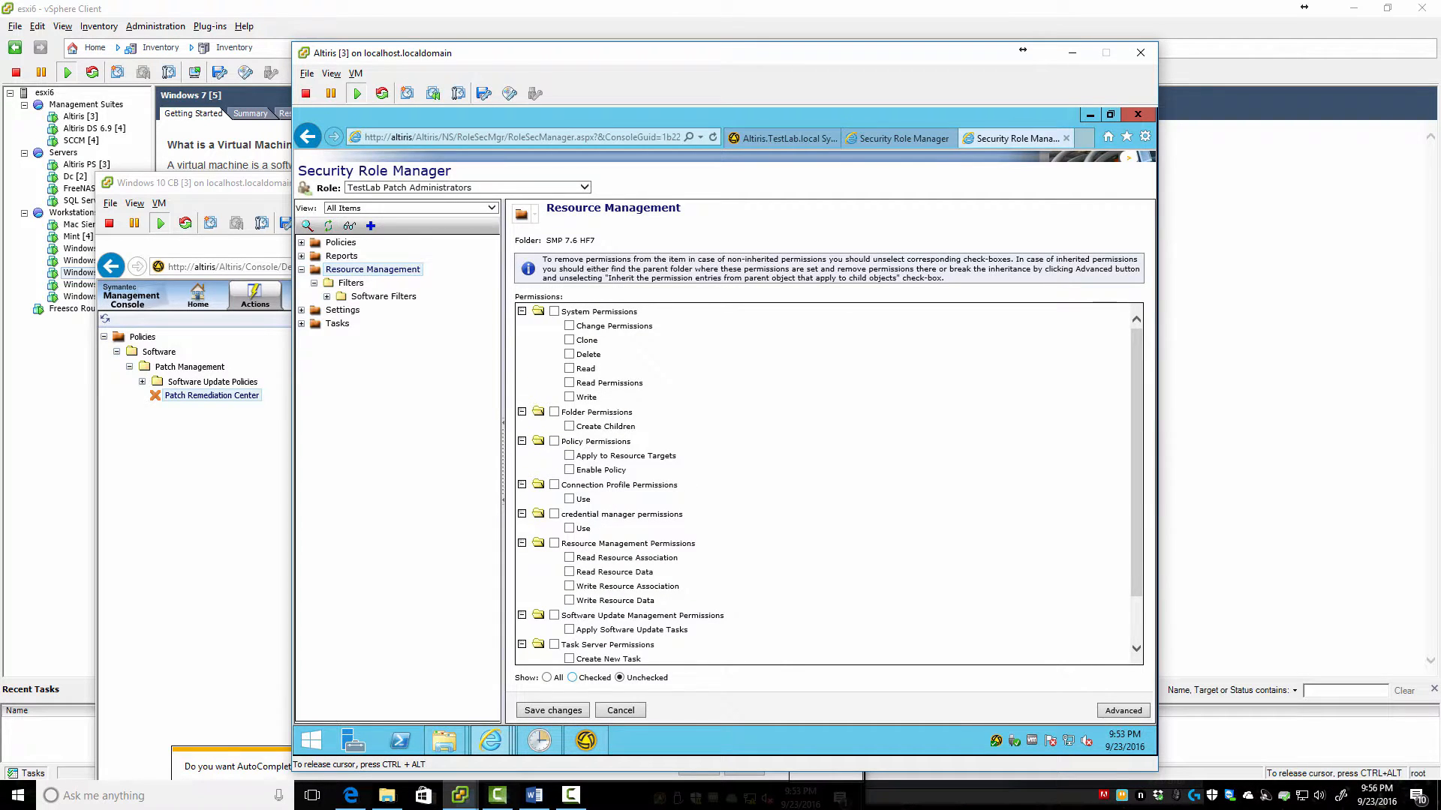
left_click(571, 678)
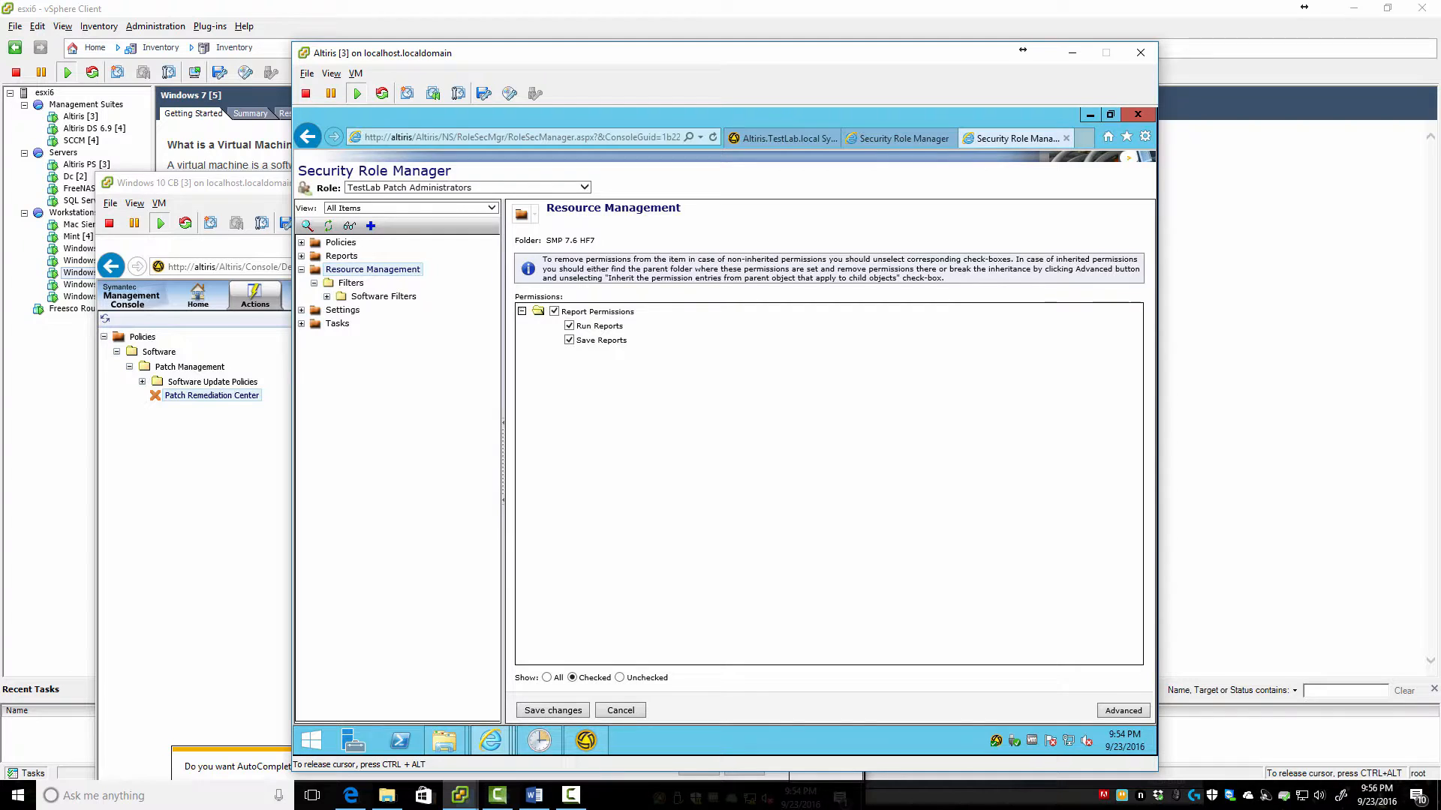
Expand Software Filters > Agent and Plug-in Filters and review the role's permissions
left_click(327, 297)
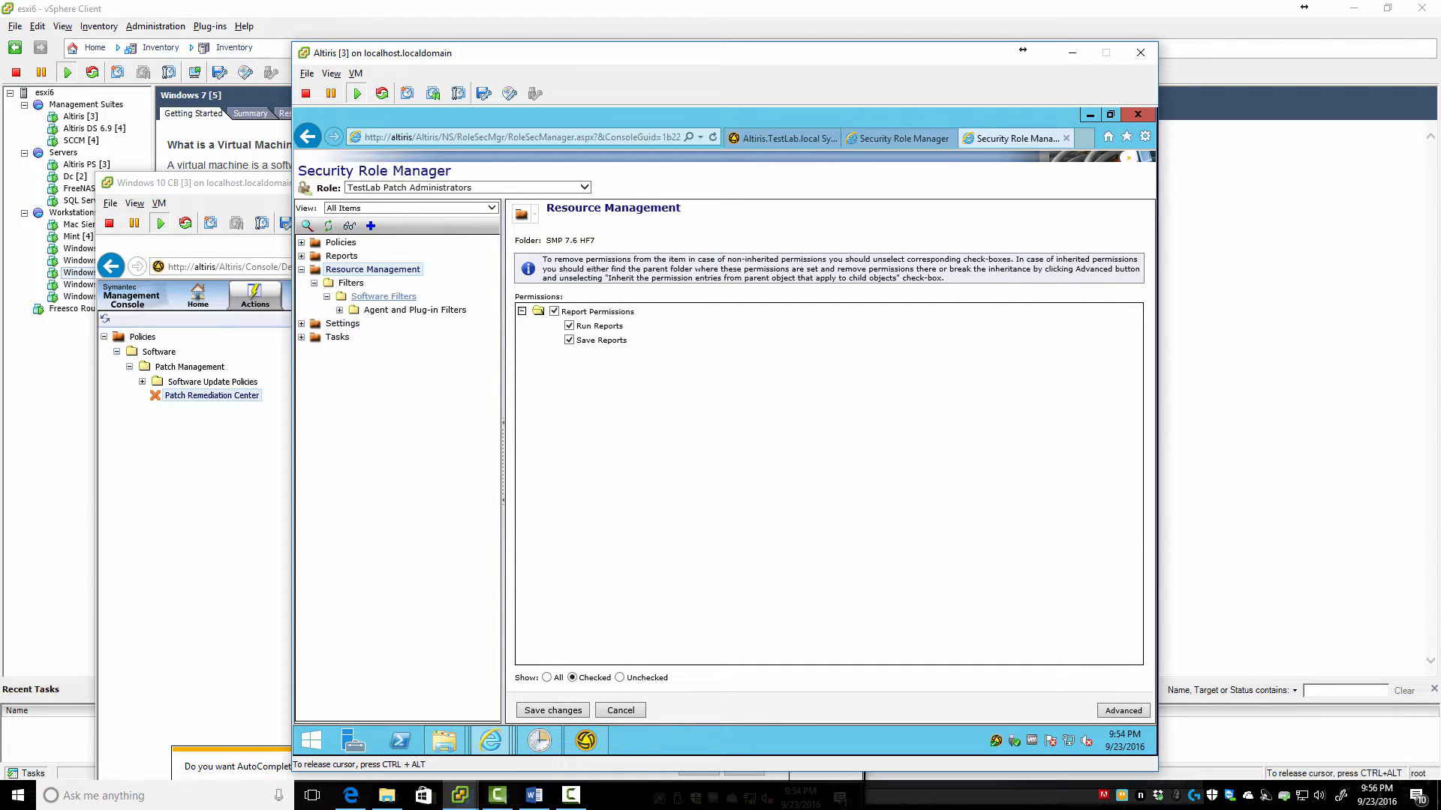
left_click(383, 296)
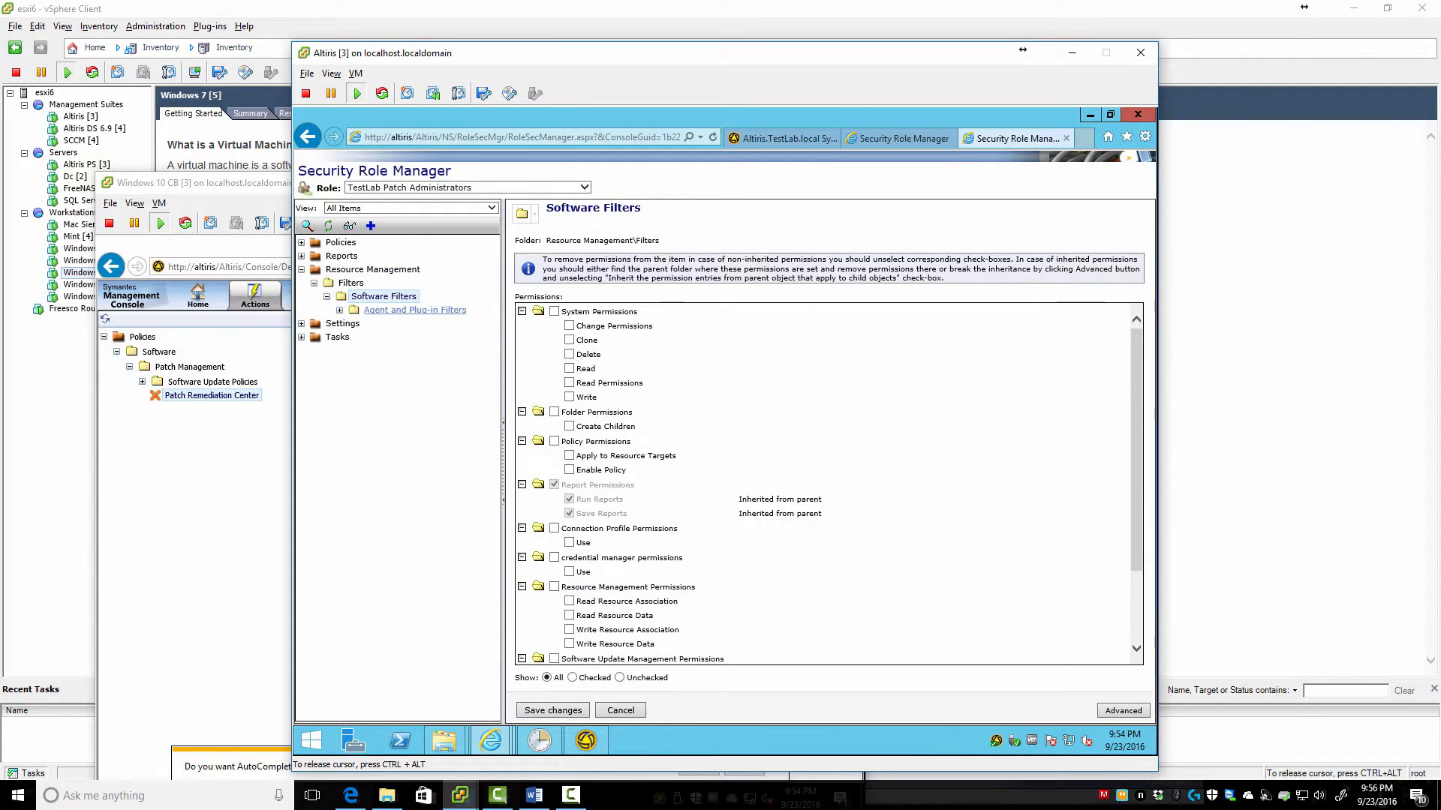
left_click(414, 309)
scroll(828, 483, "down", 2)
scroll(828, 483, "up", 2)
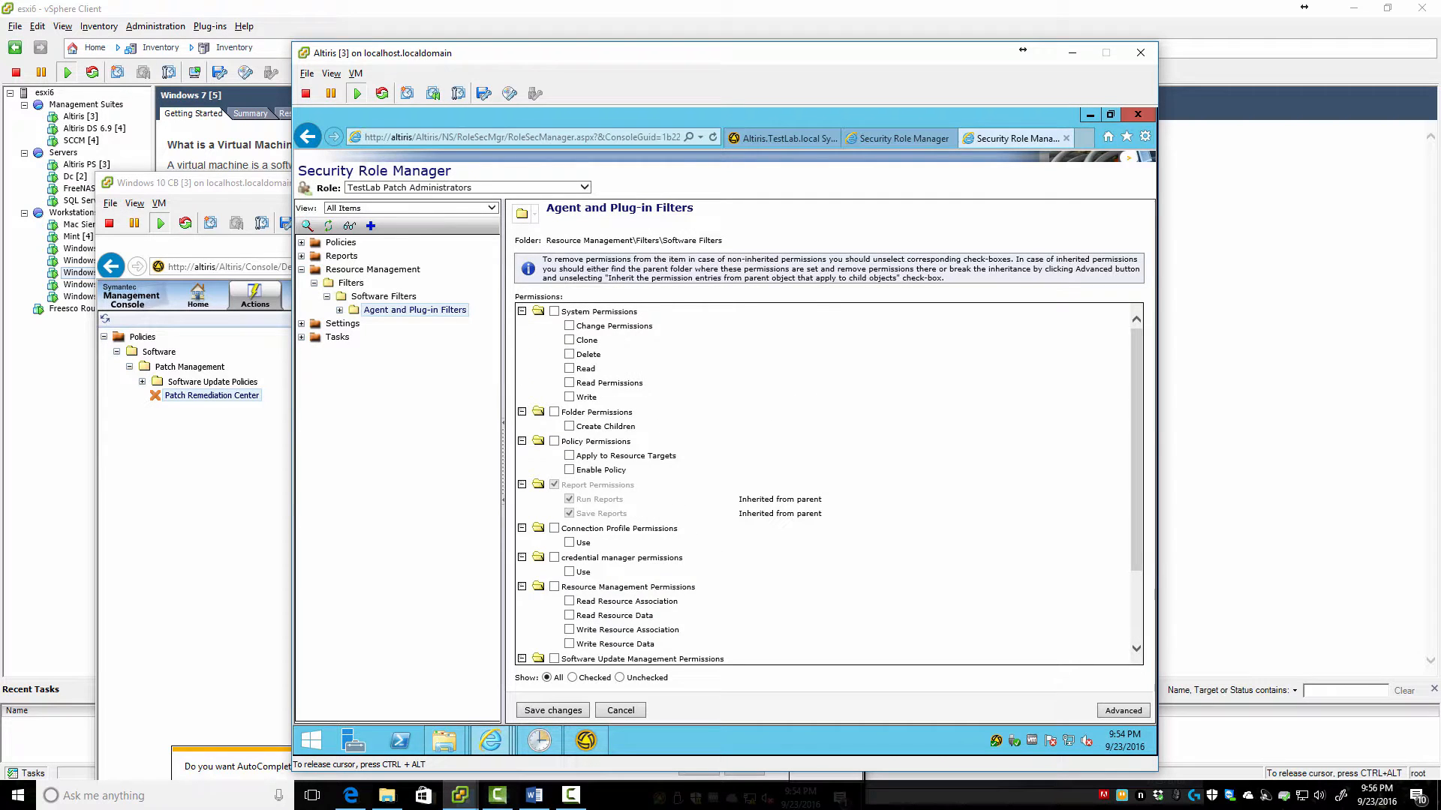
left_click(340, 309)
Remove access to Requiring Plug-in Upgrade, without Plug-in Installed and the last plug-in filter, saving each
left_click(438, 323)
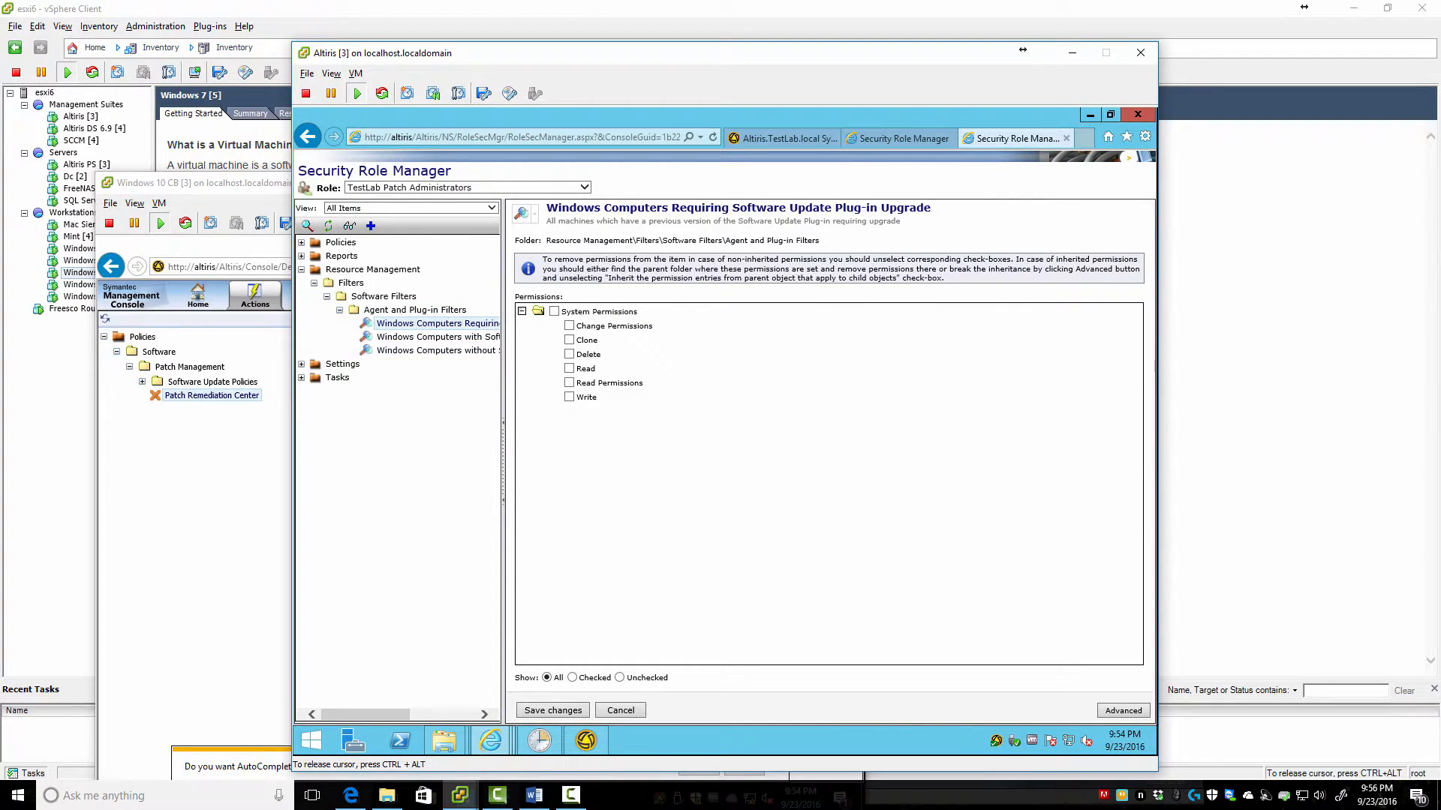
left_click_drag(503, 354, 644, 355)
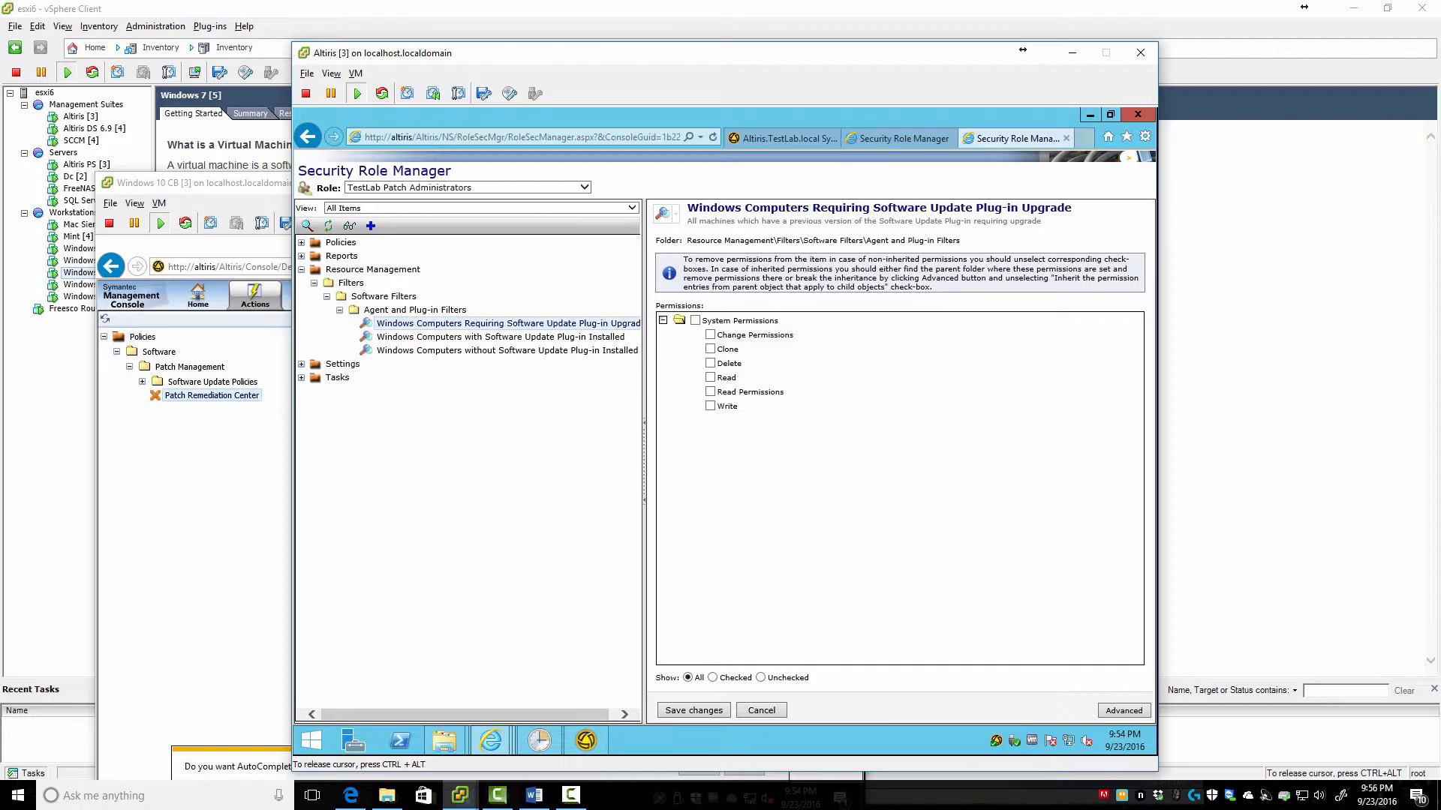
left_click(692, 709)
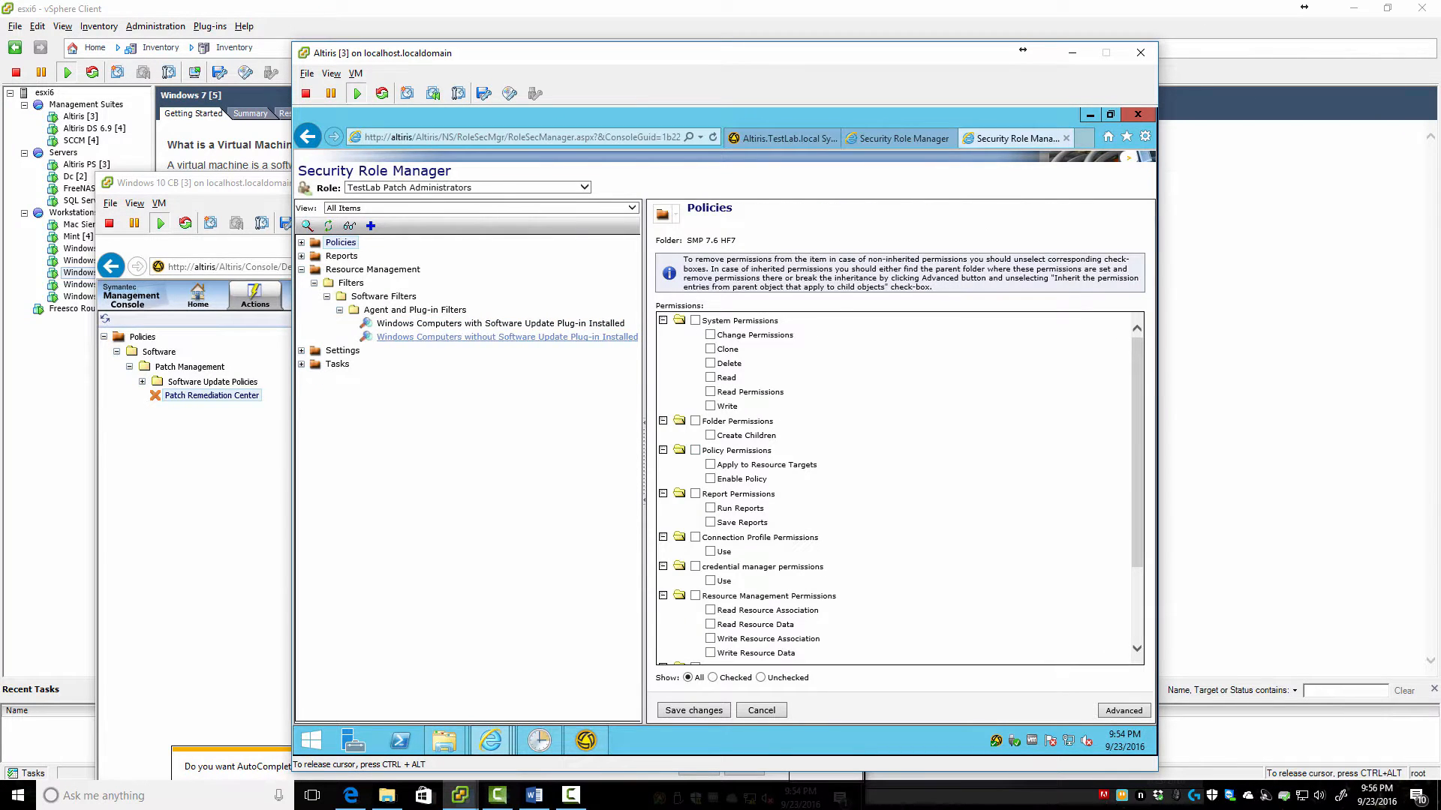
left_click(506, 337)
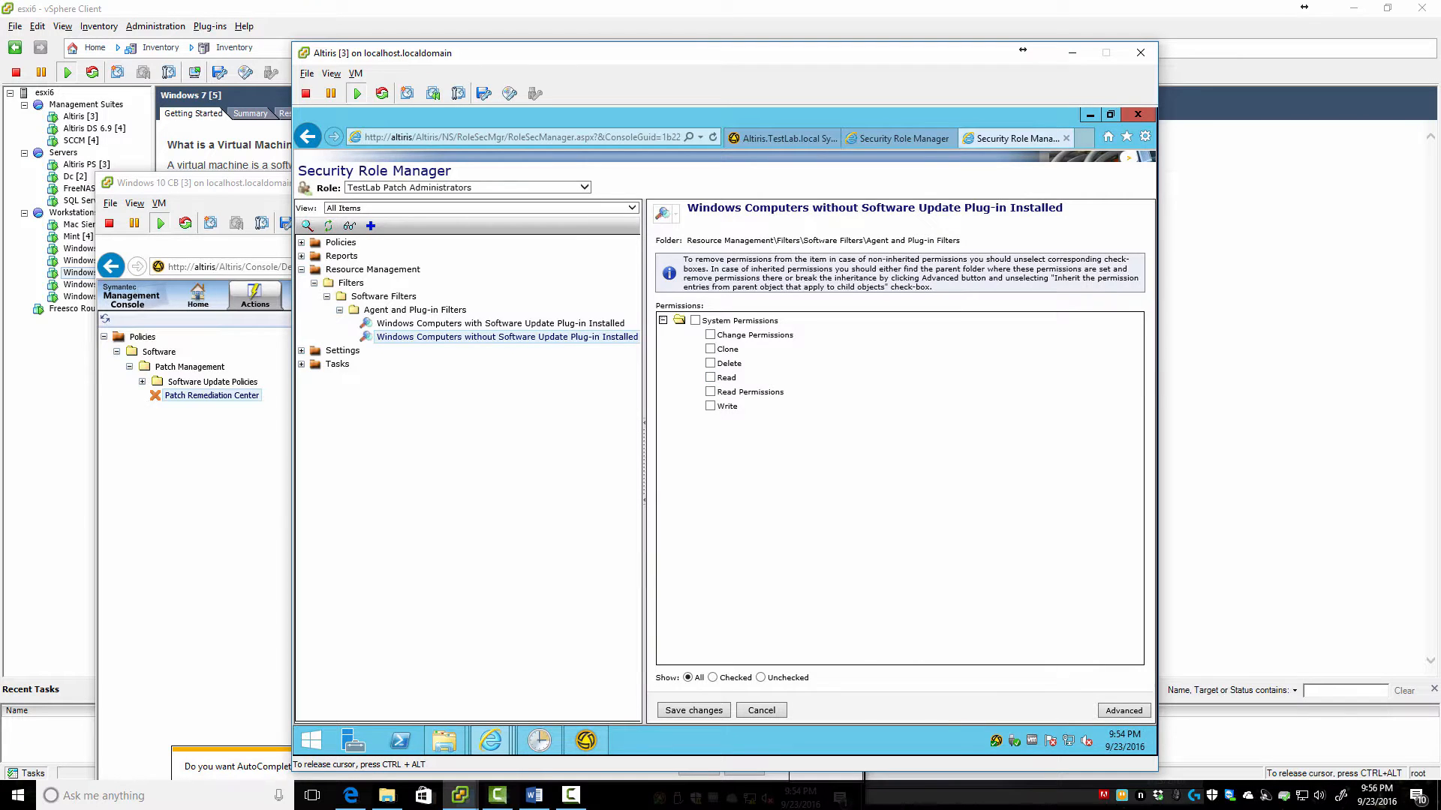
left_click(693, 710)
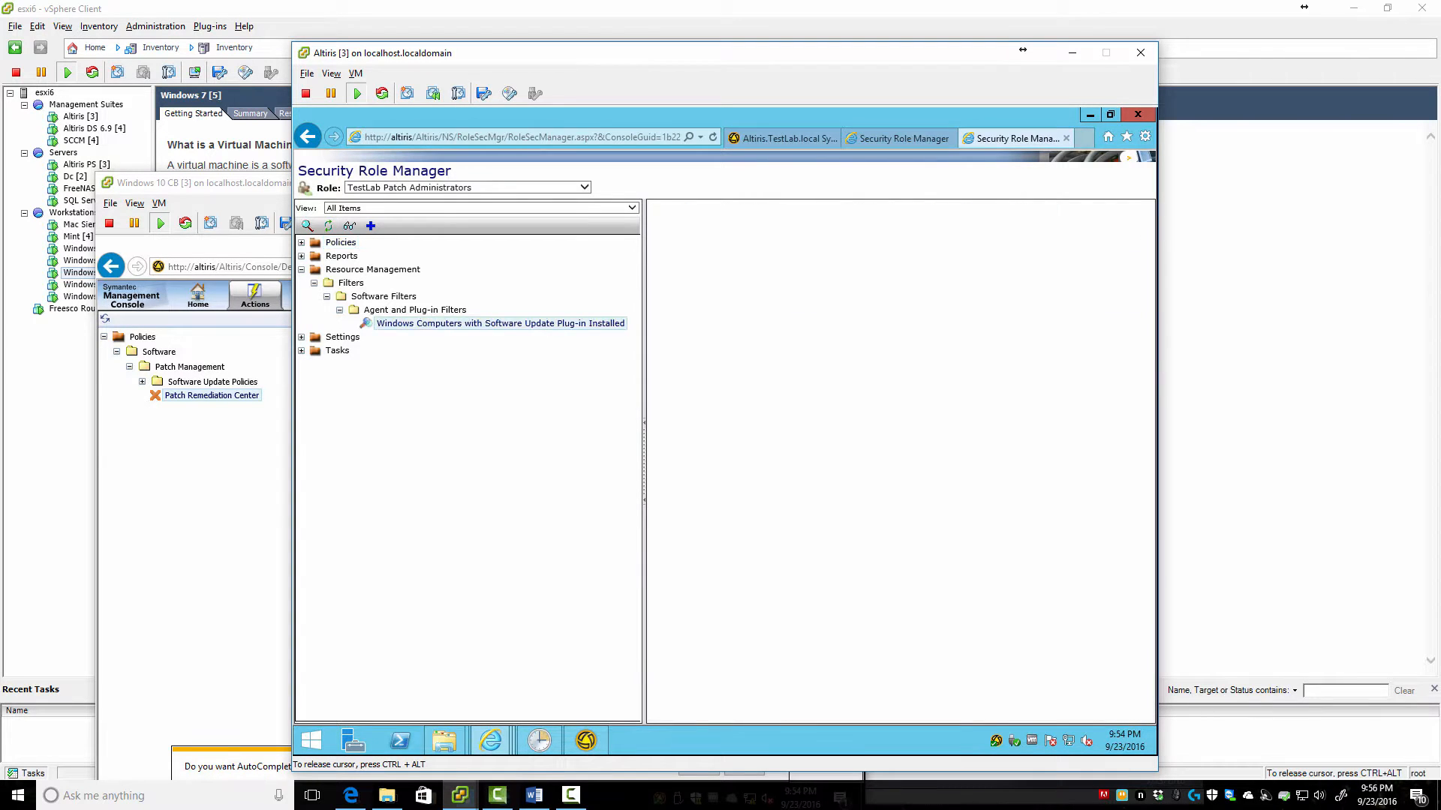
left_click(693, 710)
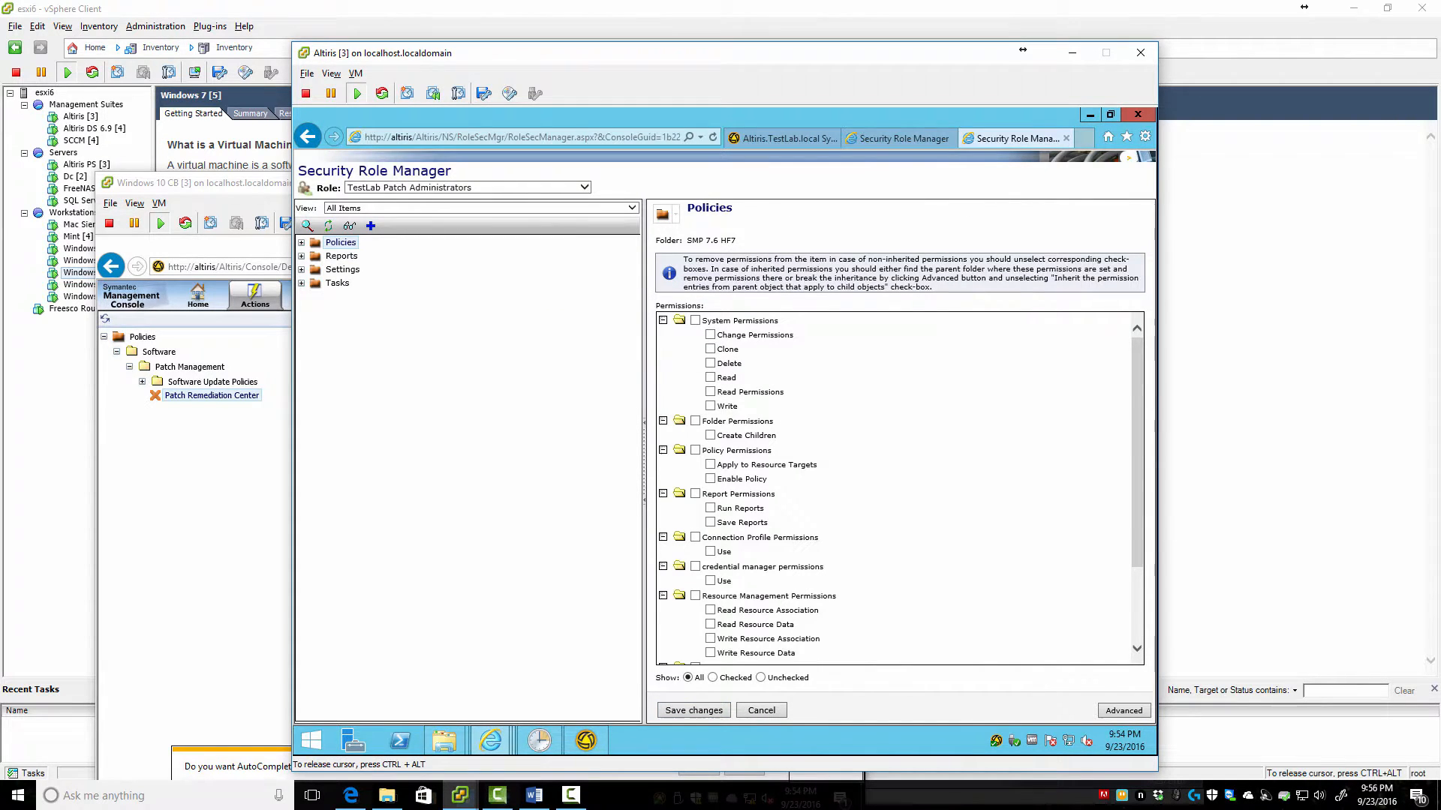
Reload the patch admin's console, then review the role's Settings and Agents/Plug-ins permissions
key("alt+Tab")
key("F5")
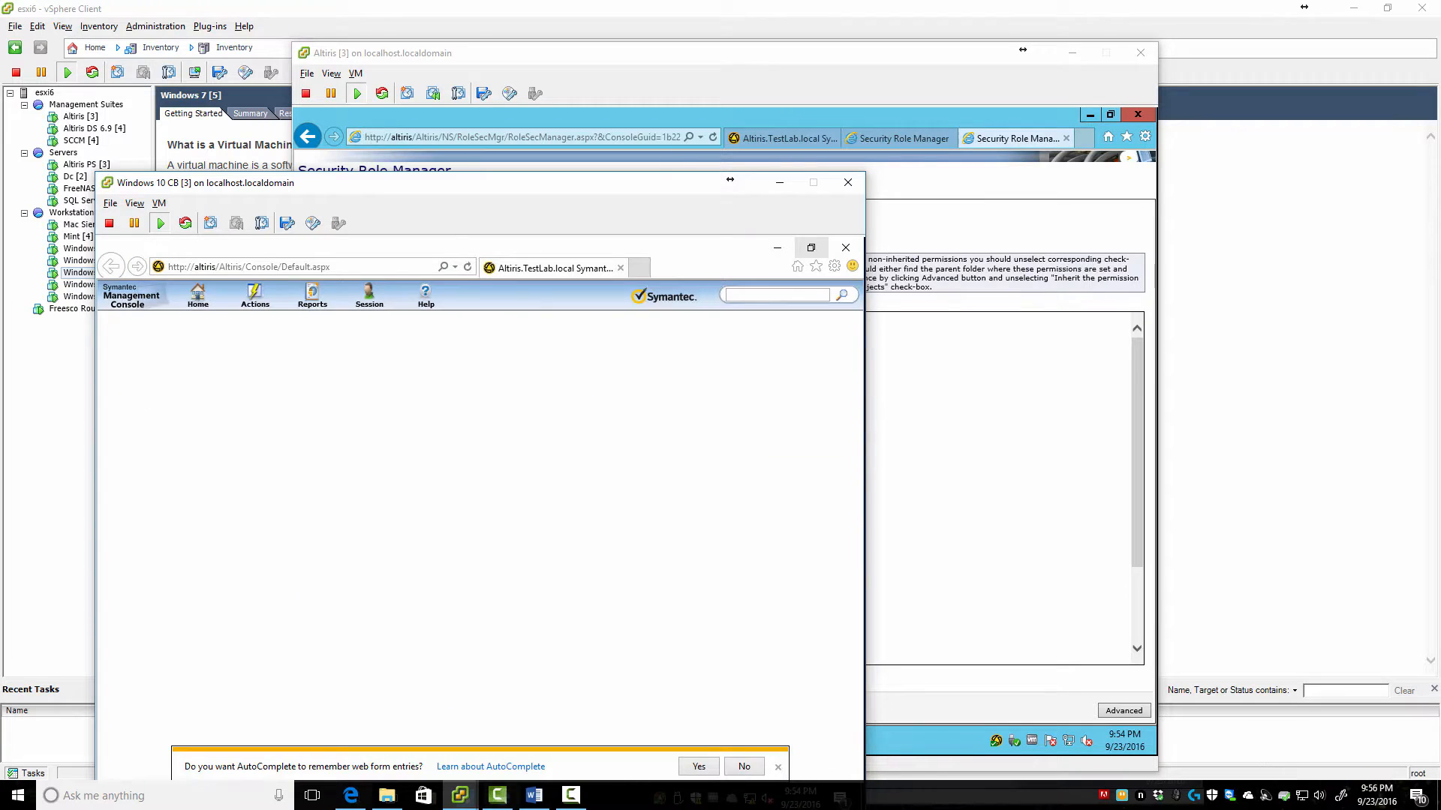
key("alt+Tab")
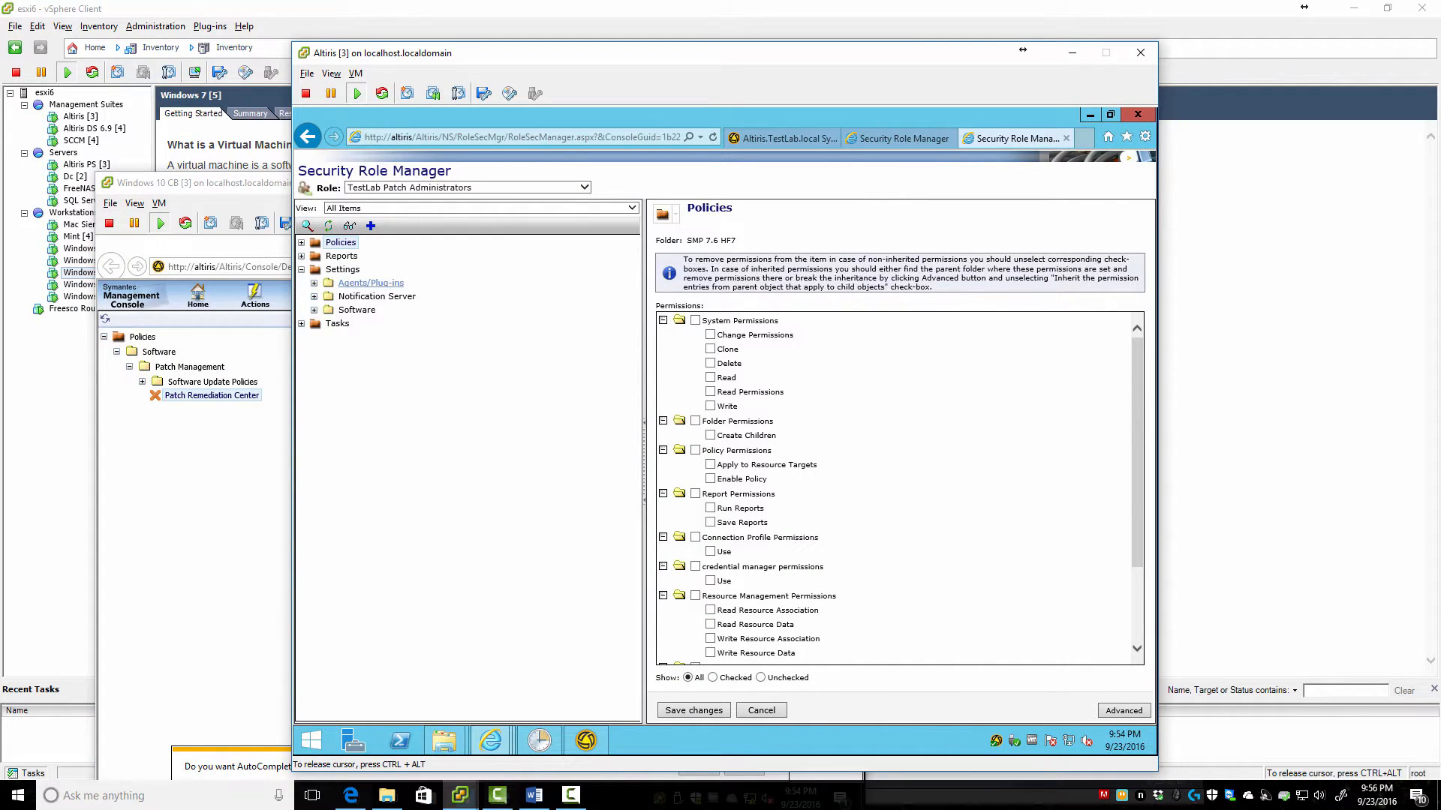
left_click(314, 283)
left_click(342, 270)
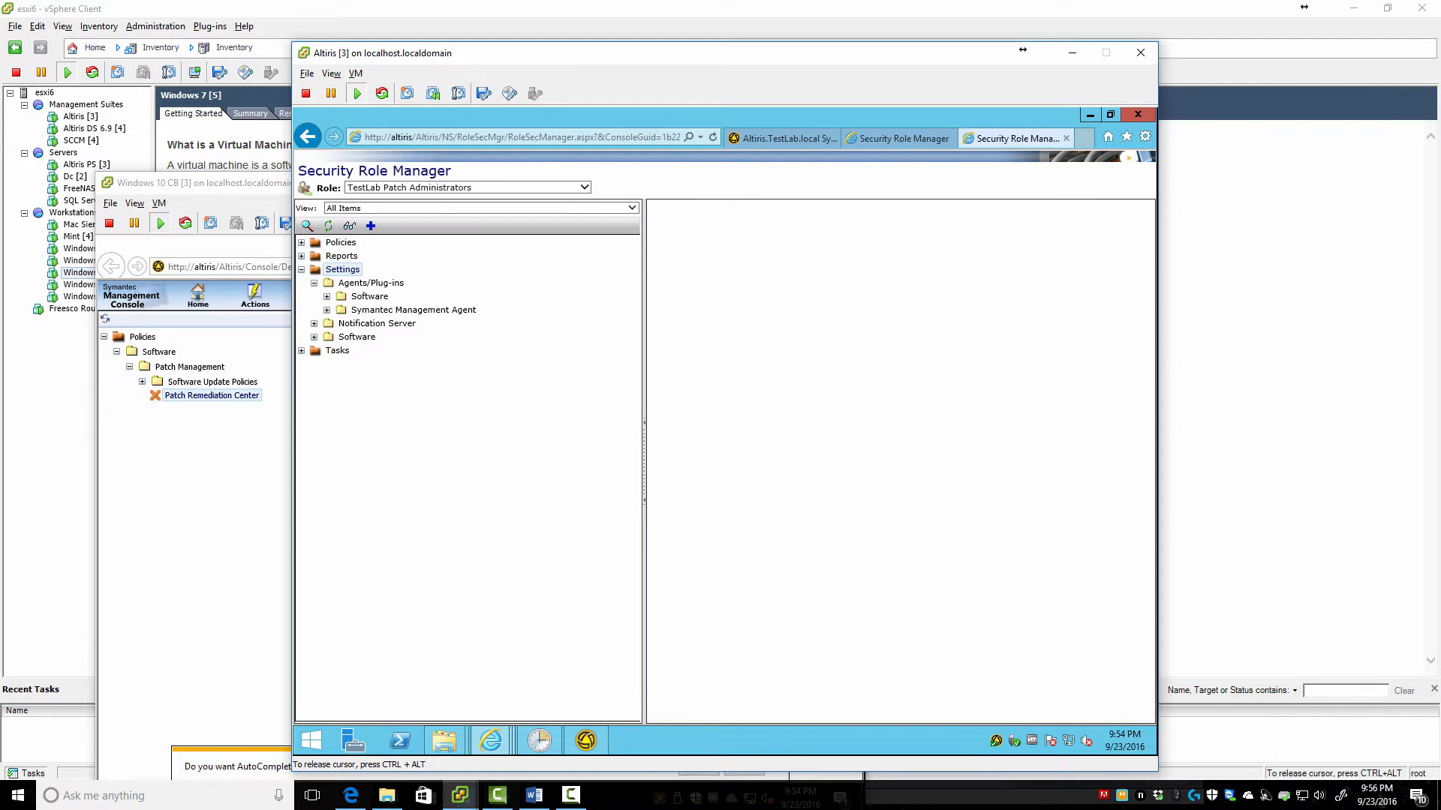
scroll(899, 488, "down", 1)
scroll(899, 488, "up", 1)
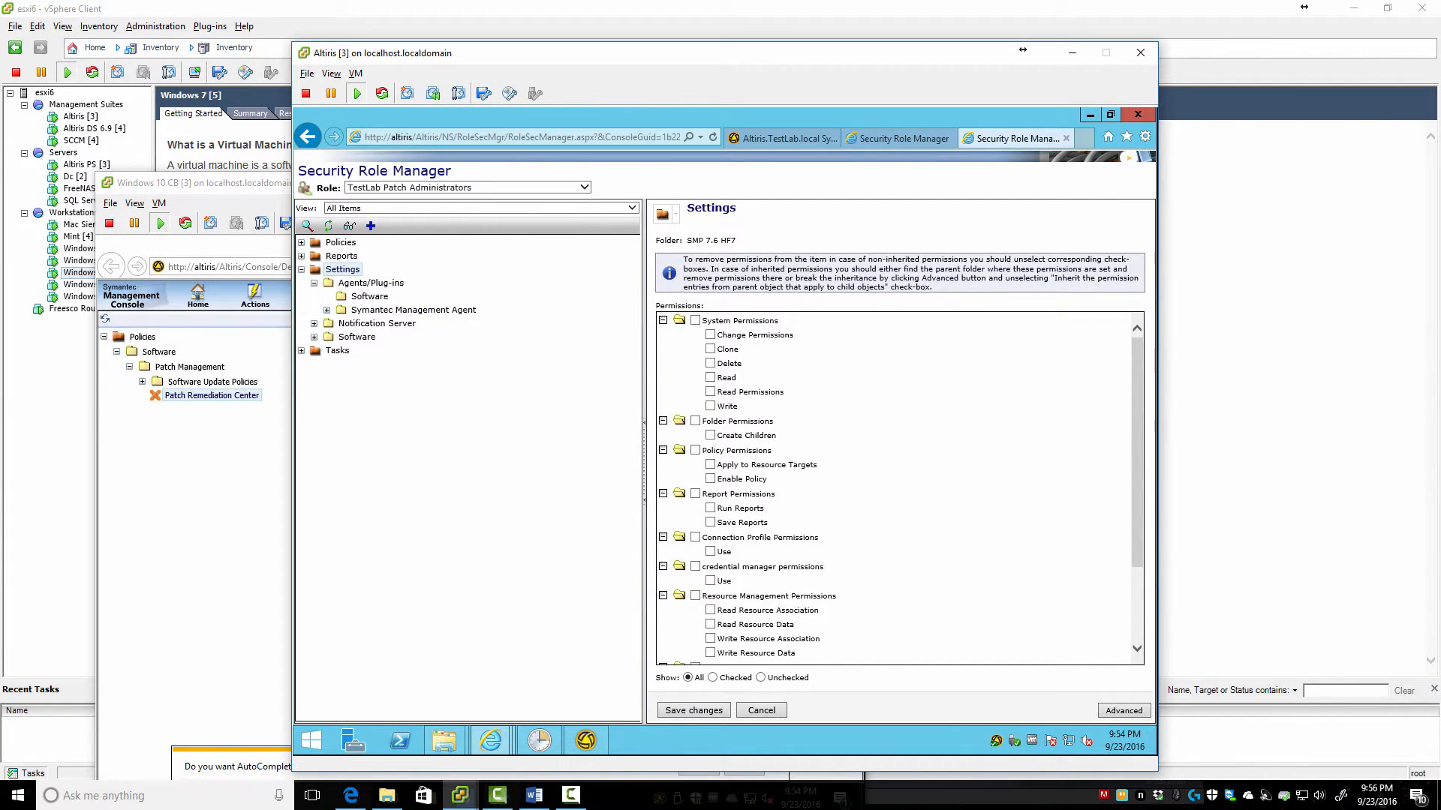
Confirm the patch admin's Reports view lists only IT Analytics and Software
left_click(248, 322)
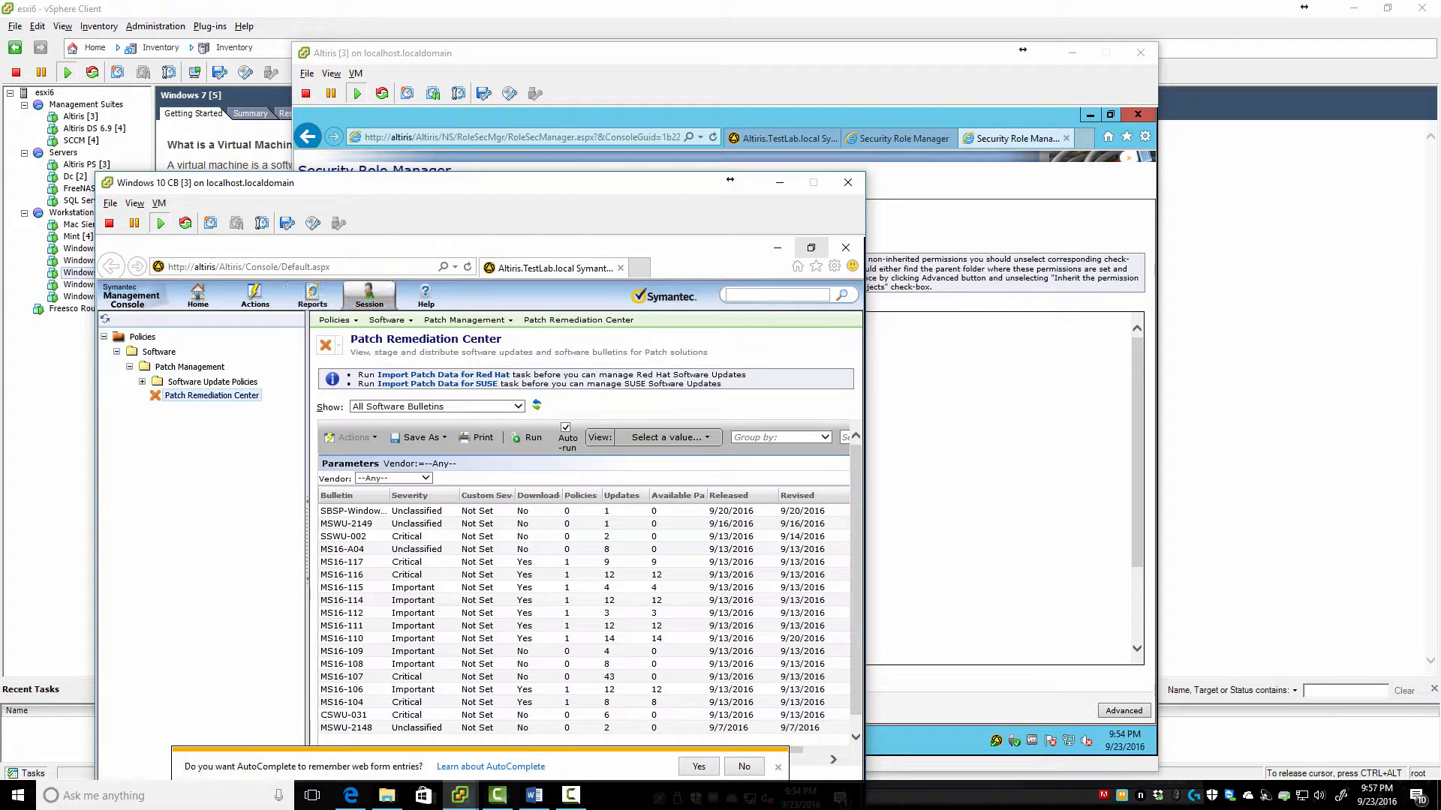
mouse_move(369, 296)
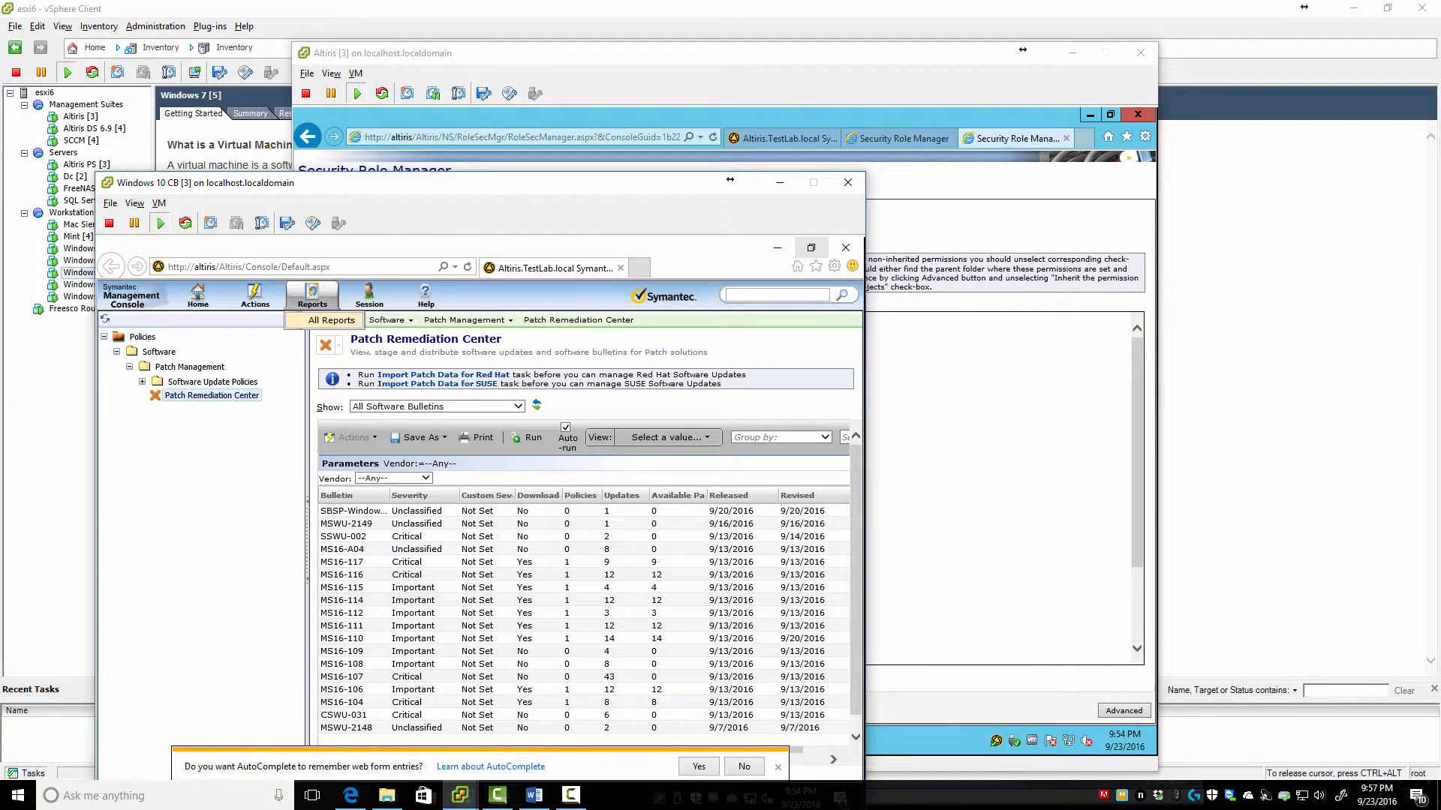
left_click(312, 295)
mouse_move(255, 296)
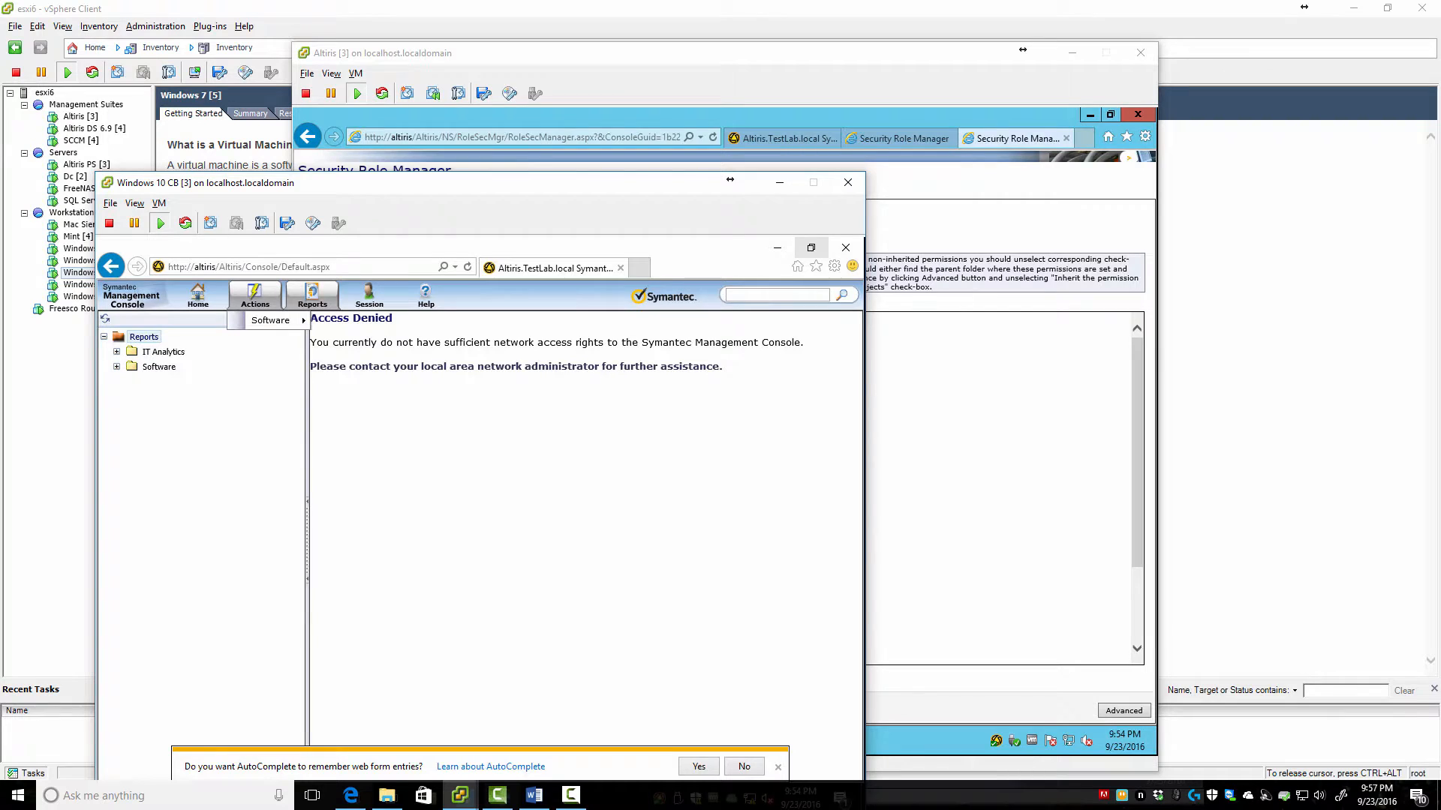
mouse_move(197, 295)
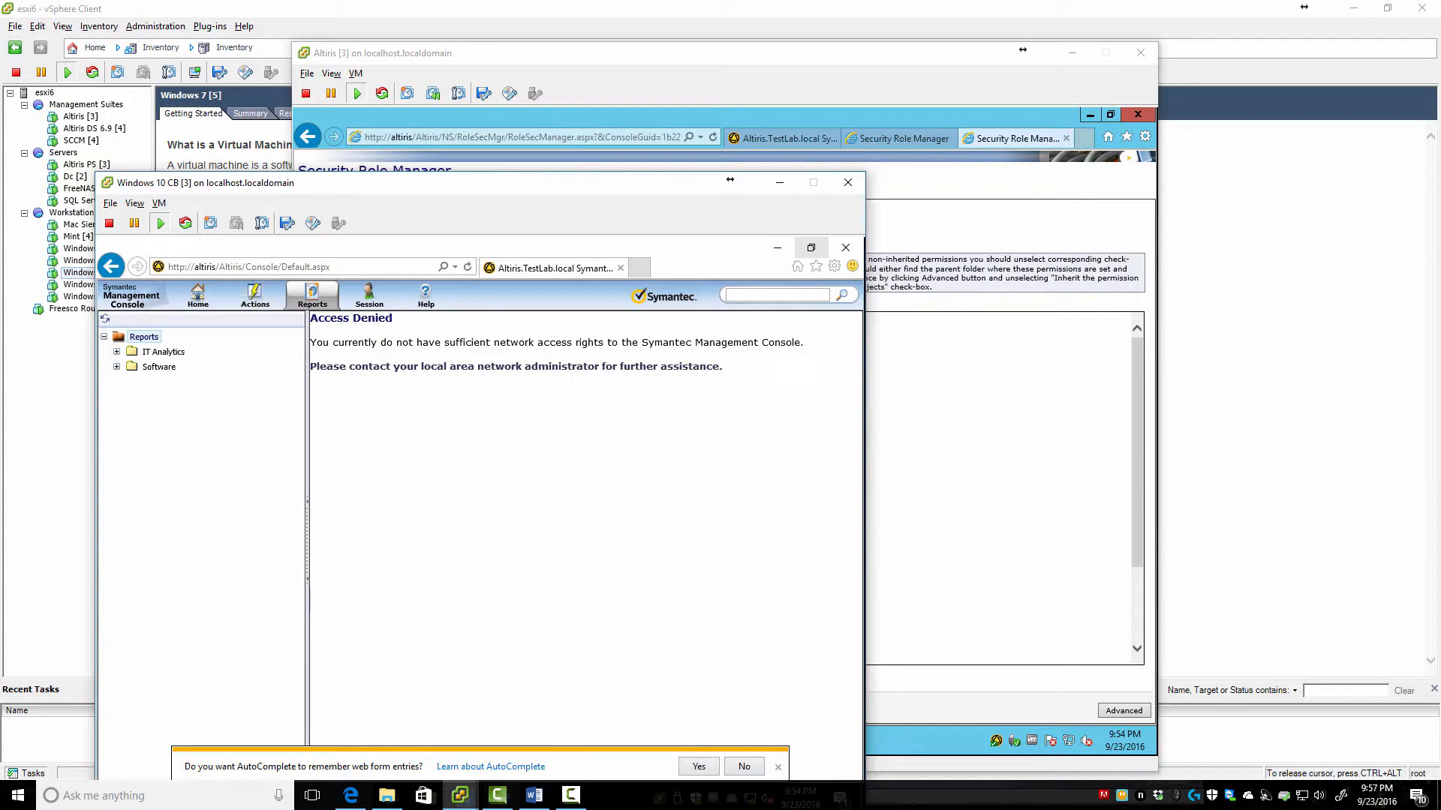
key("alt+Tab")
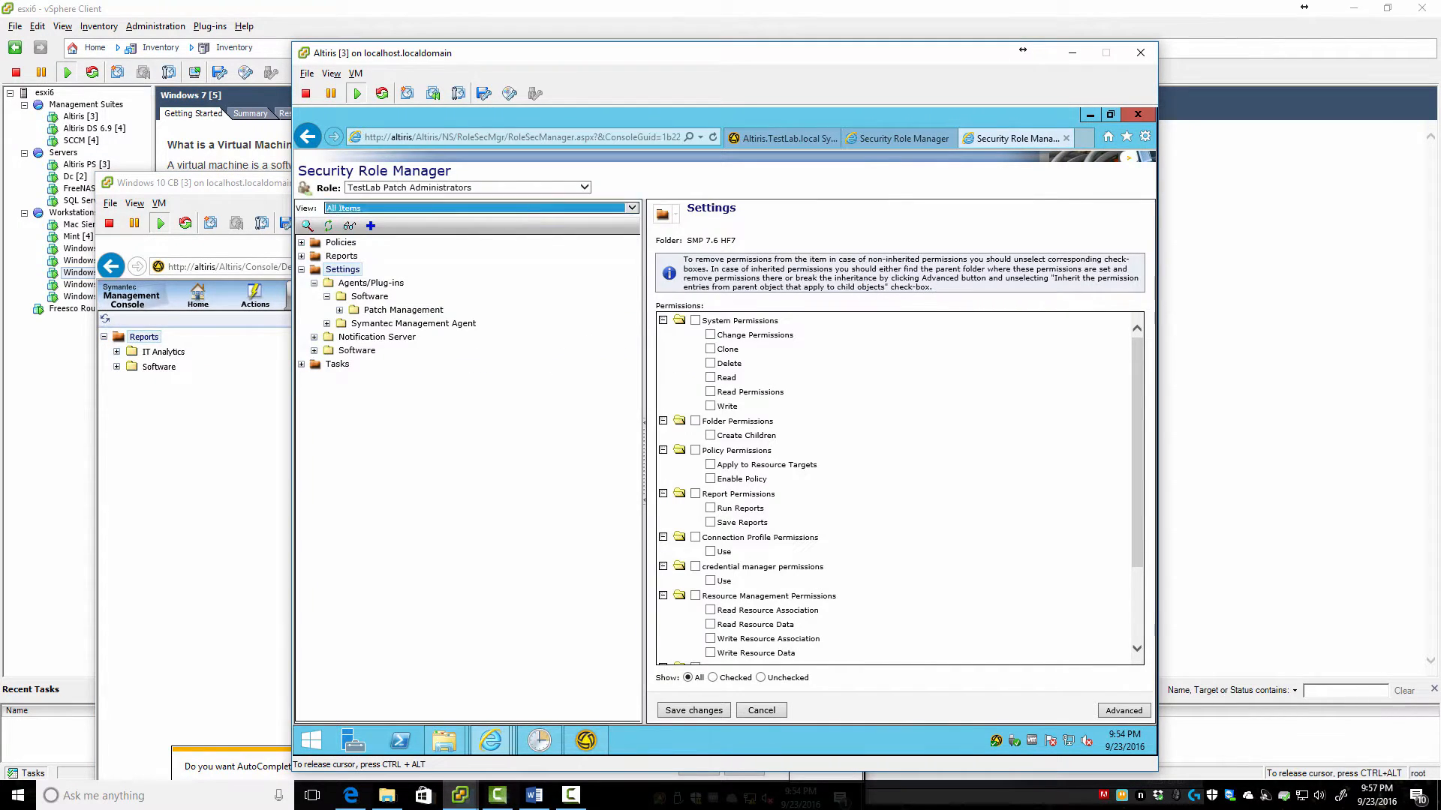
Briefly view the Console Menu tree, keep TestLab Patch Administrators selected, and return to All Items
left_click(353, 208)
left_click(348, 225)
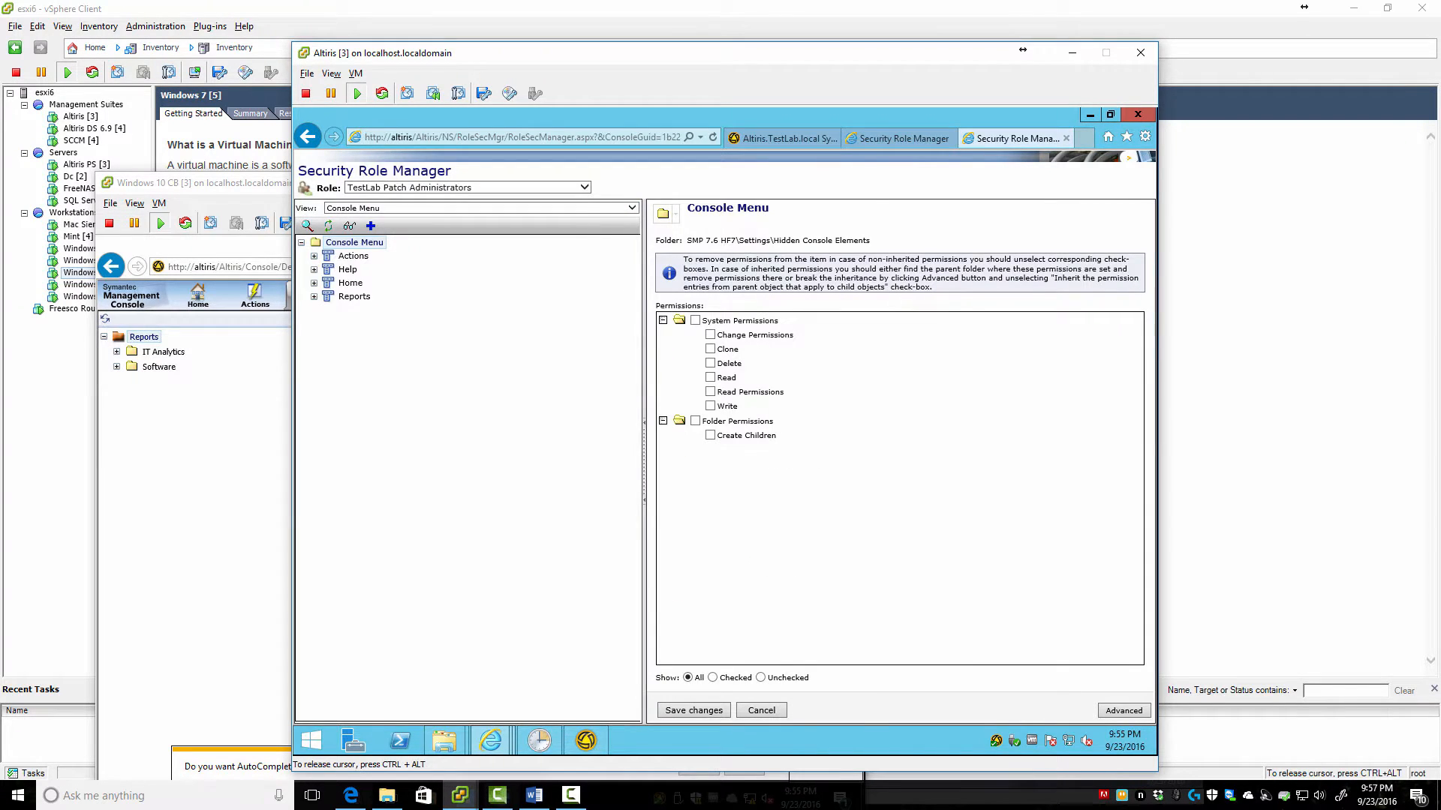
key("alt+Tab")
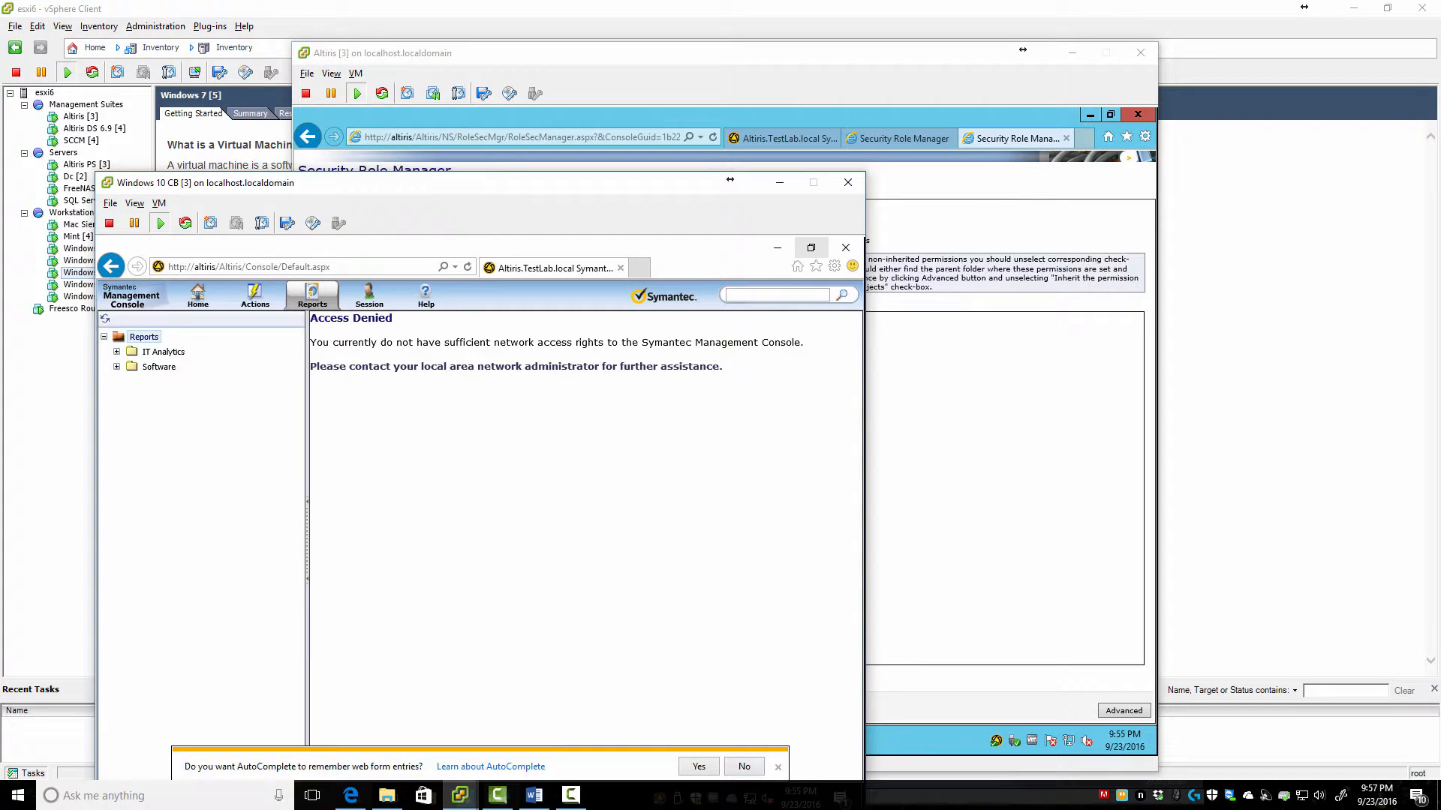
key("alt+Tab")
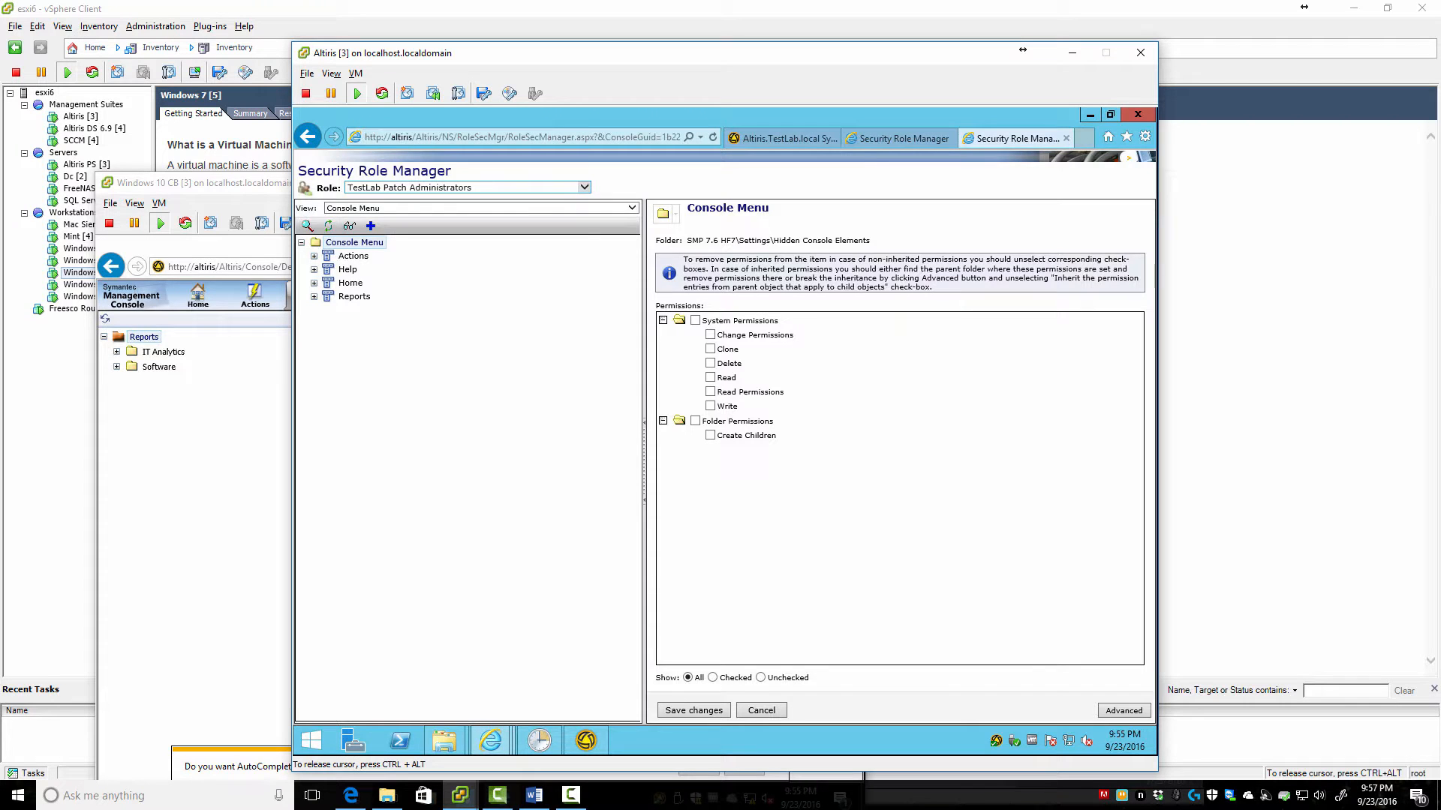
left_click(583, 188)
left_click(408, 279)
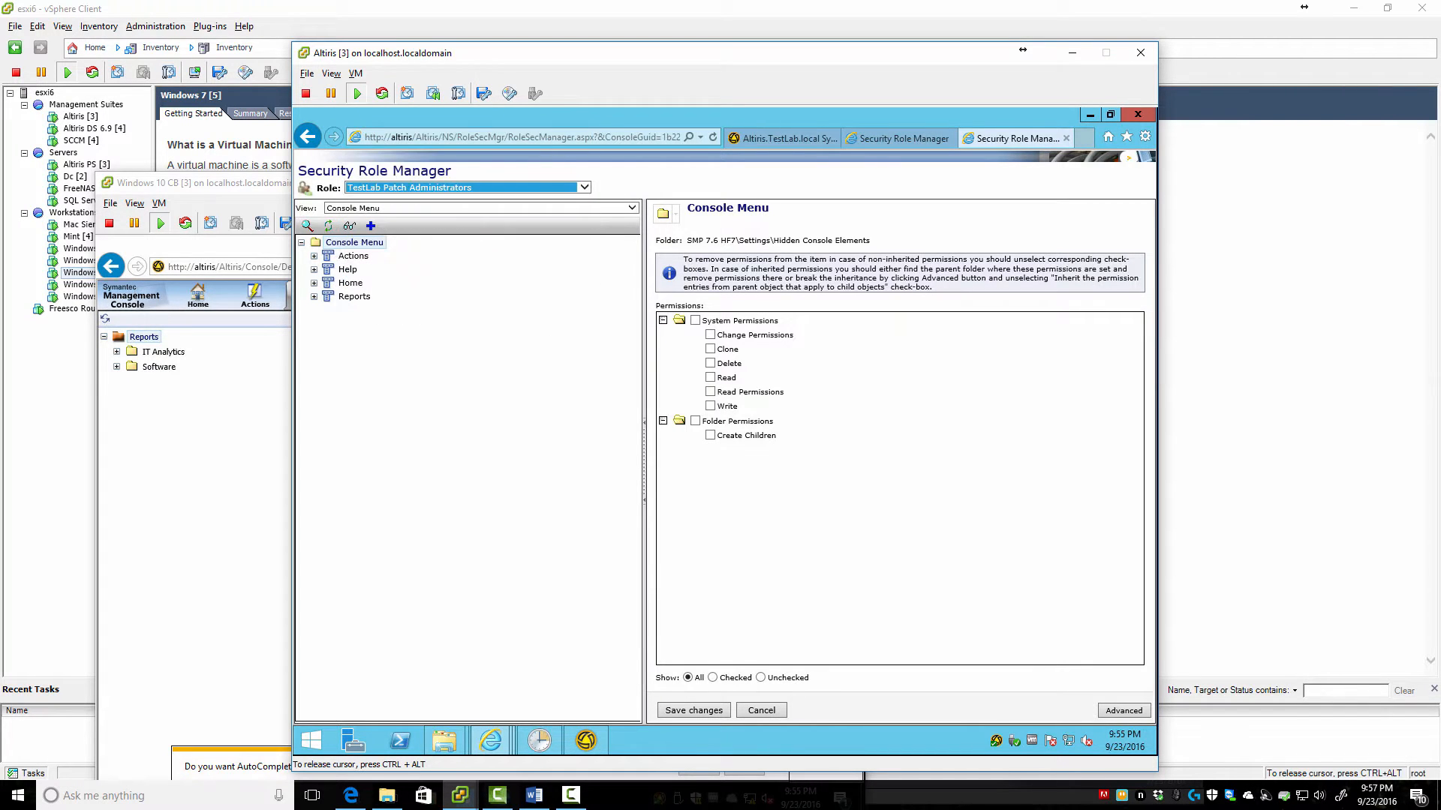
left_click(480, 207)
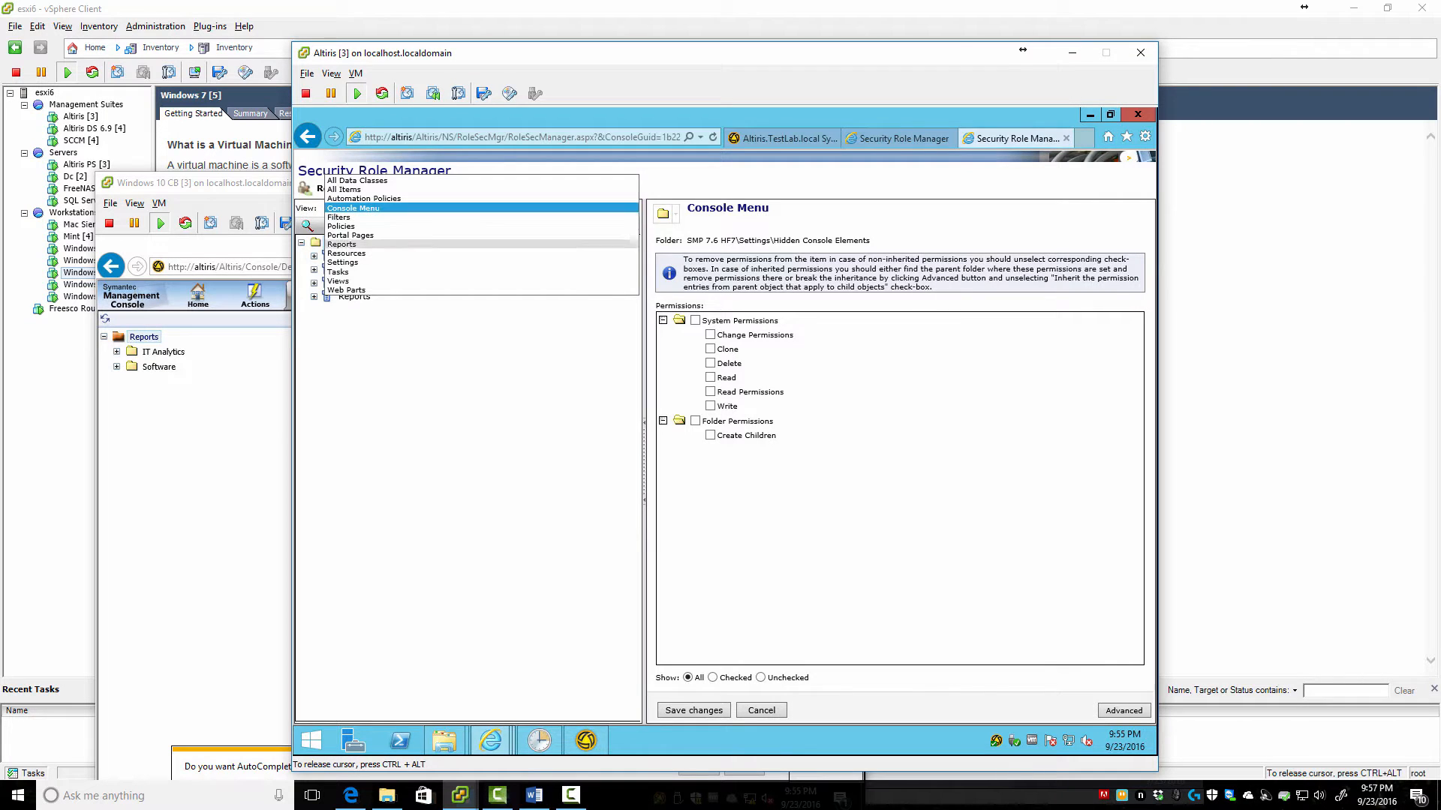
left_click(344, 189)
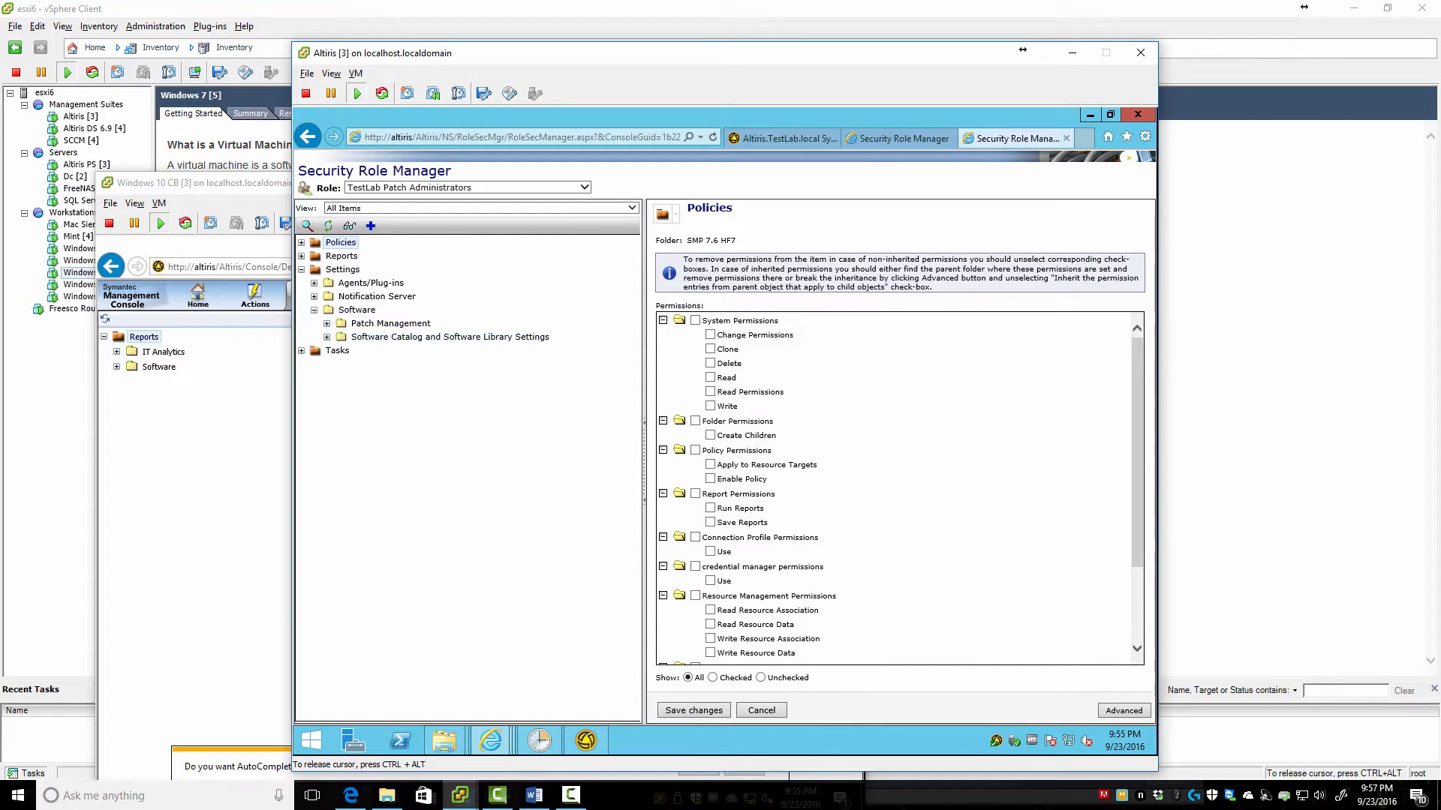
Remove the role's Read permission on Software Library Configuration and save
left_click(327, 337)
left_click(450, 337)
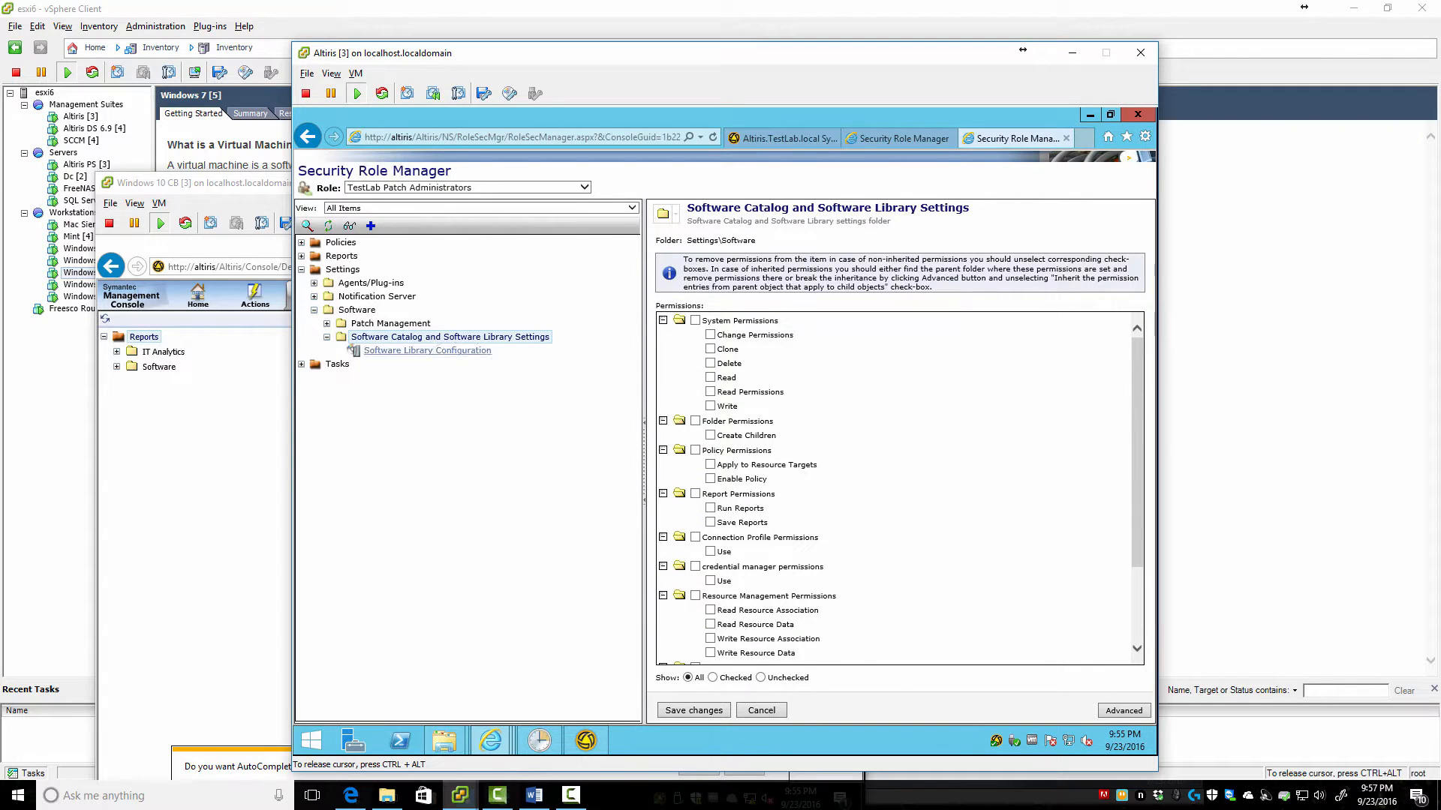
left_click(427, 350)
left_click(710, 377)
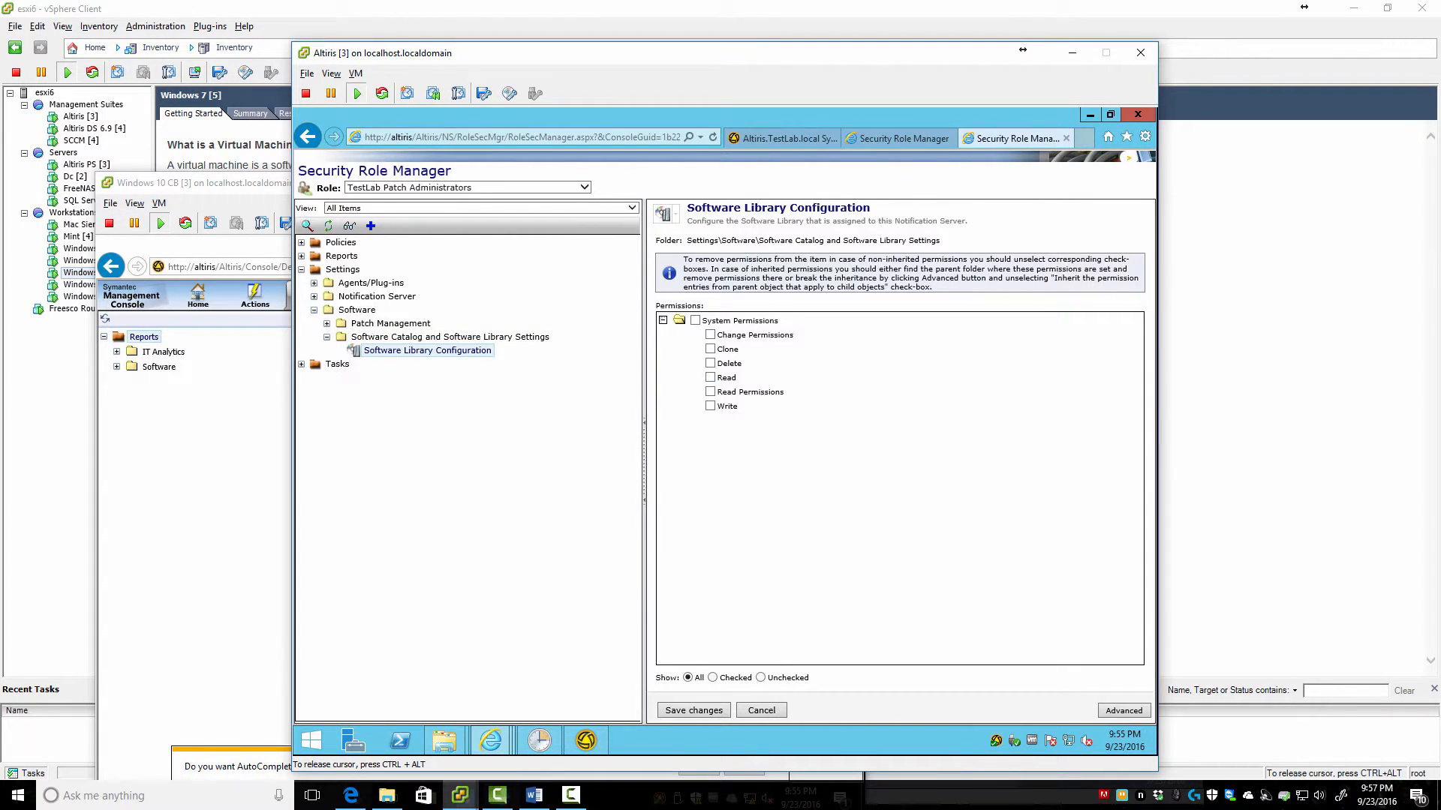
left_click(692, 709)
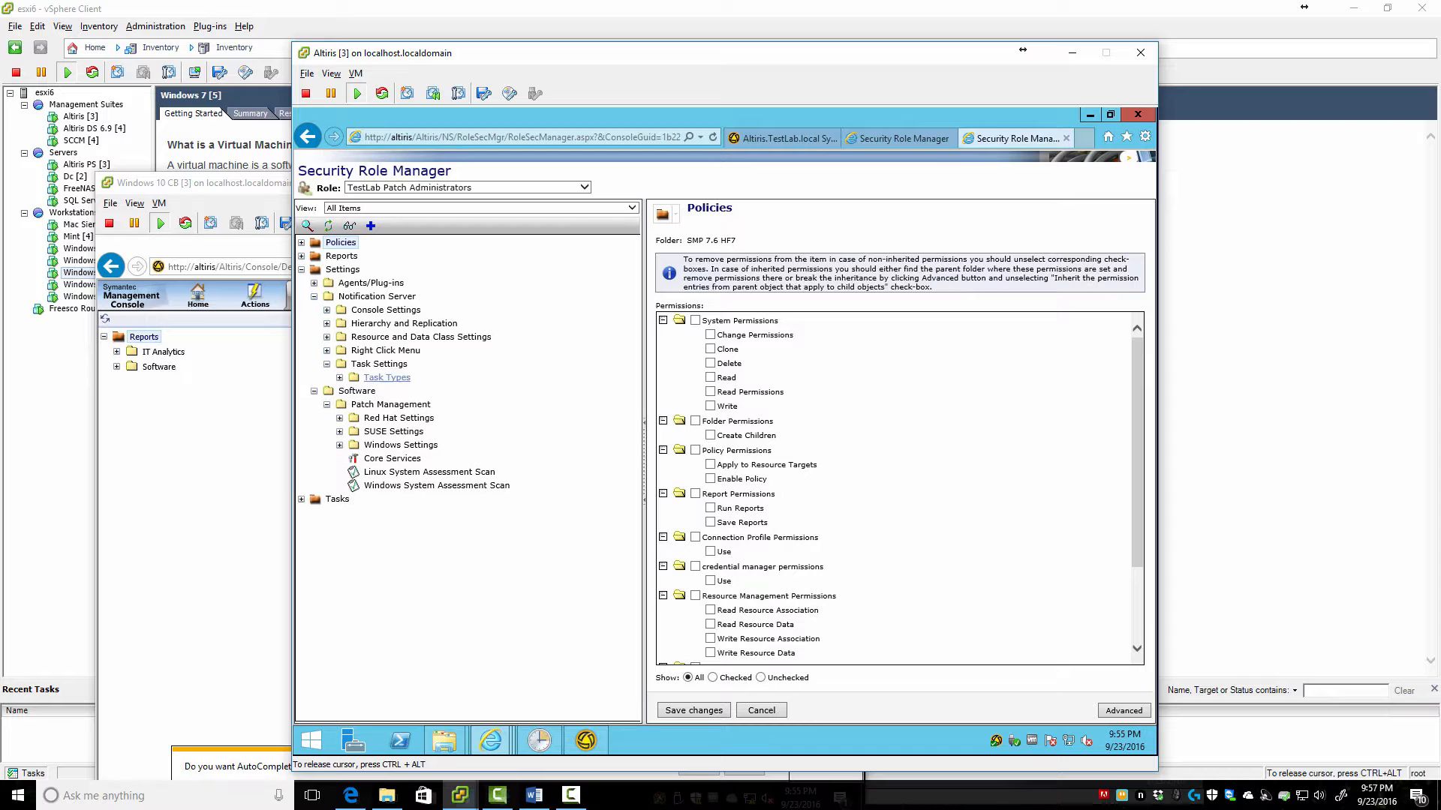
Save removal of the other task types, then view Read and Write on Task Types > Software > Patch Management
scroll(899, 488, "down", 2)
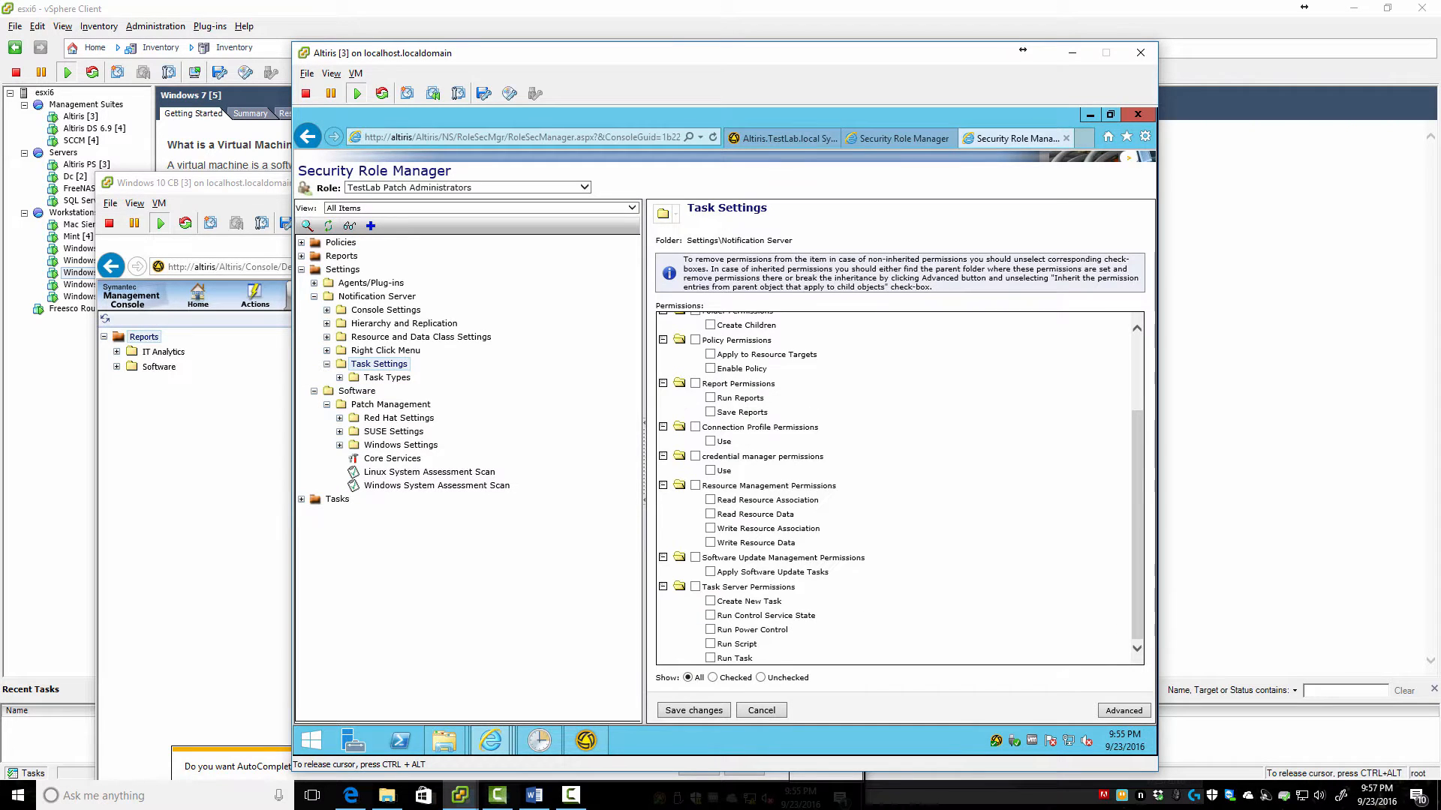
left_click(339, 378)
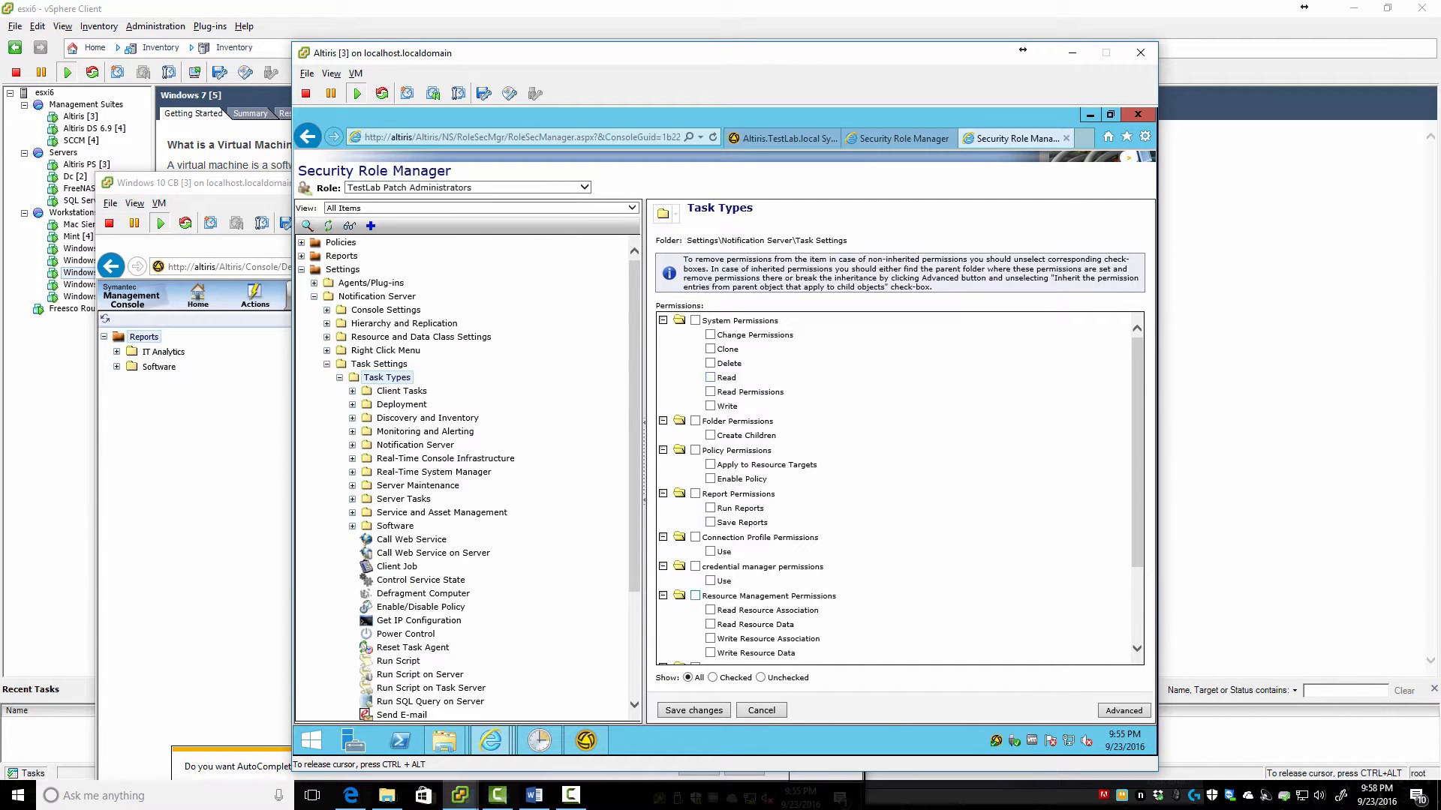
left_click(692, 710)
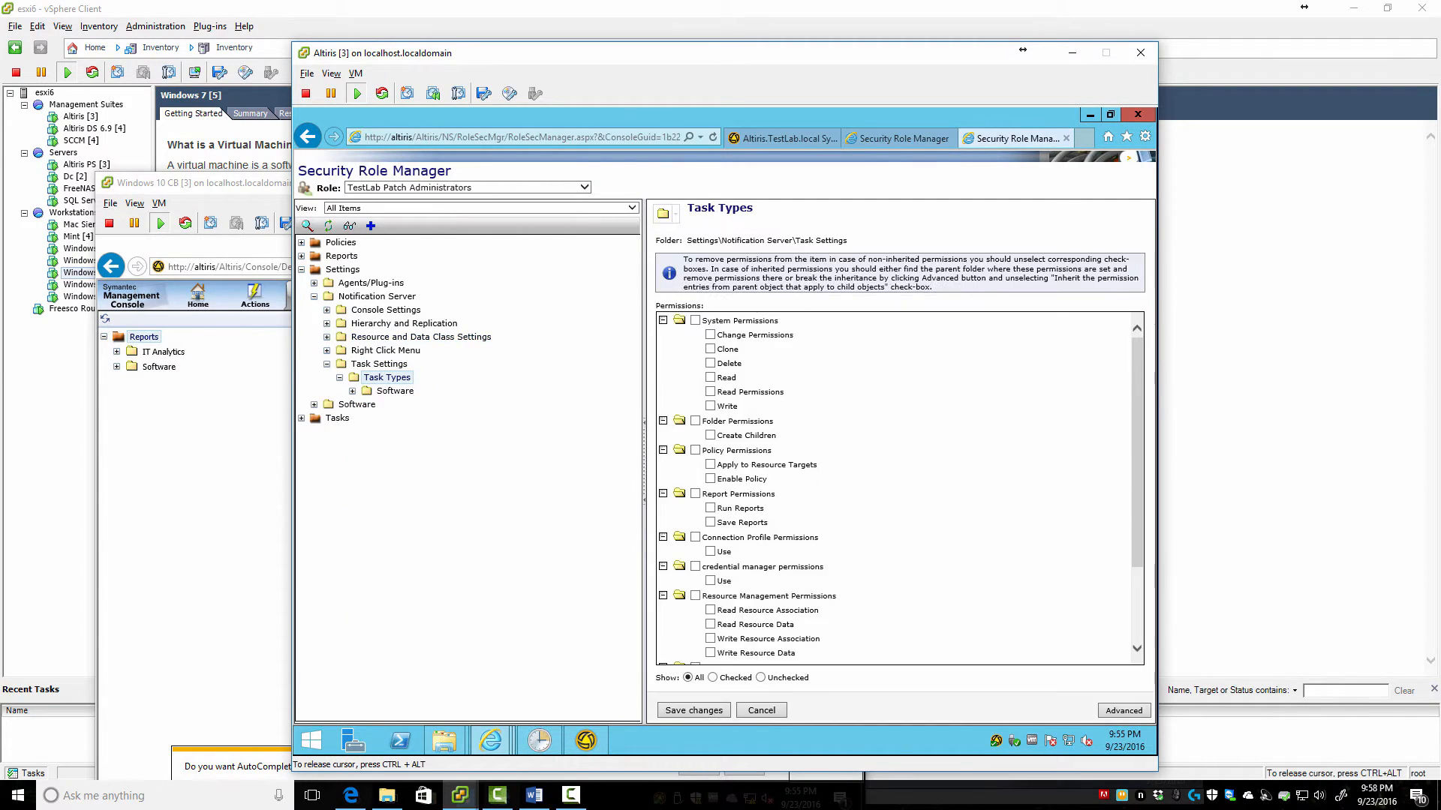
left_click(352, 391)
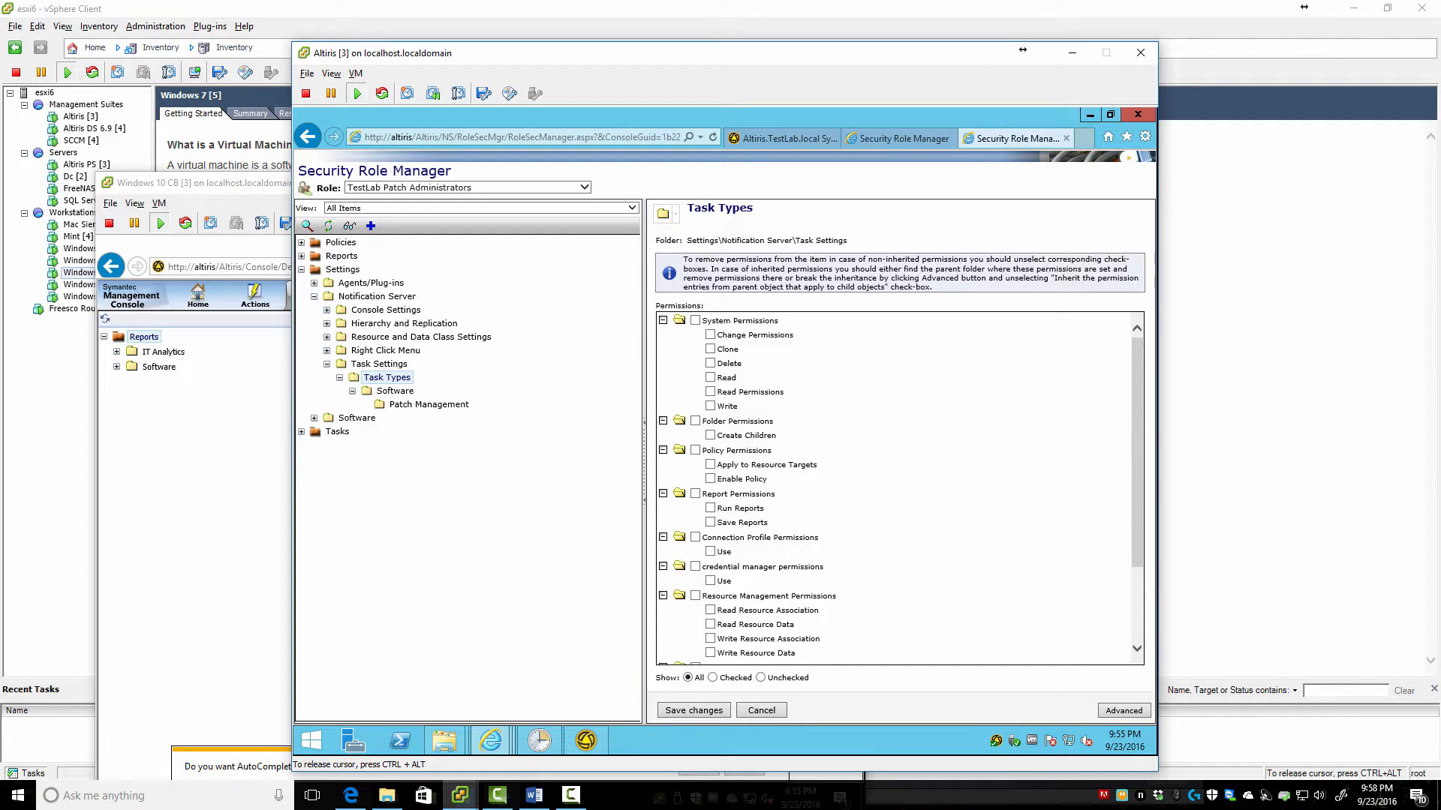
left_click(428, 405)
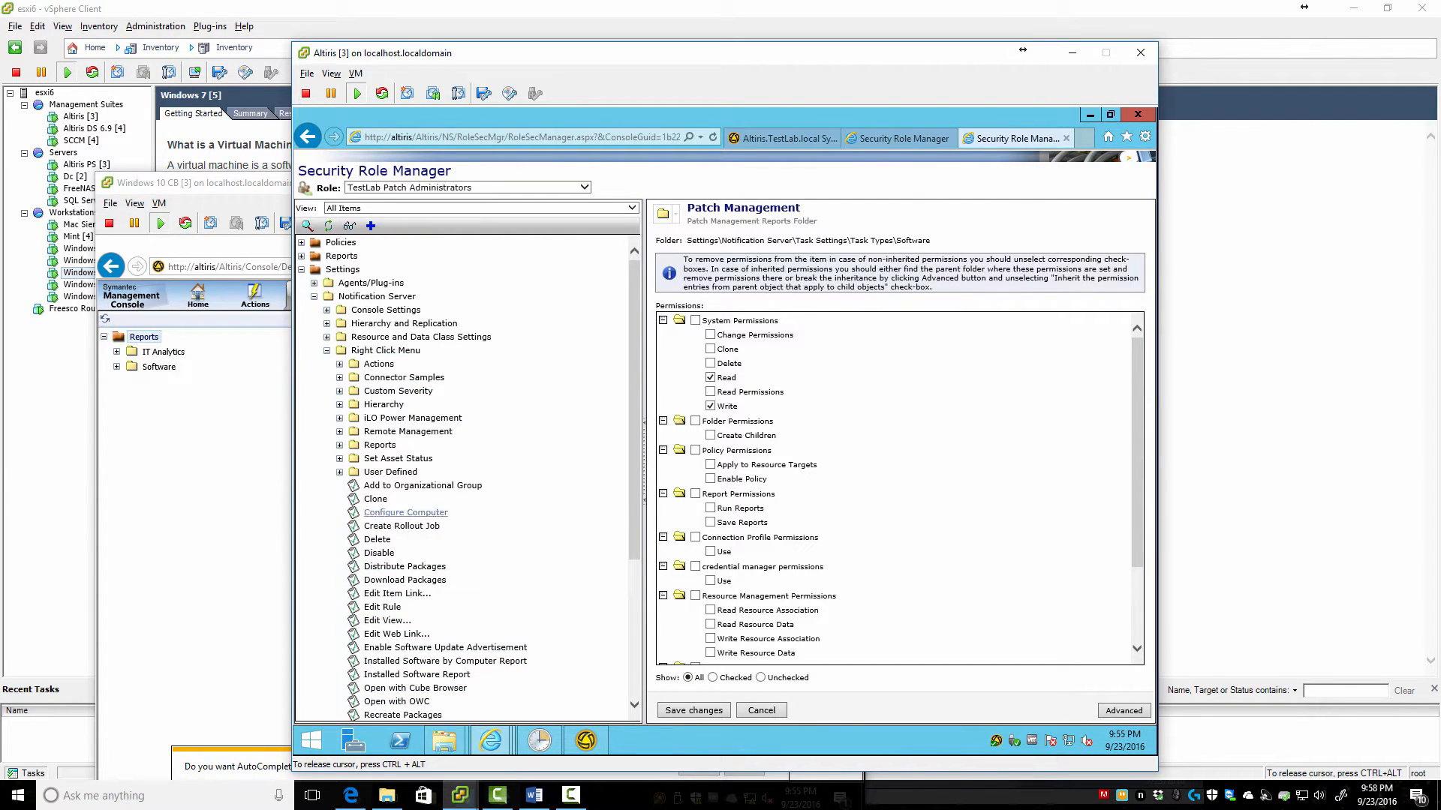
scroll(398, 525, "down", 5)
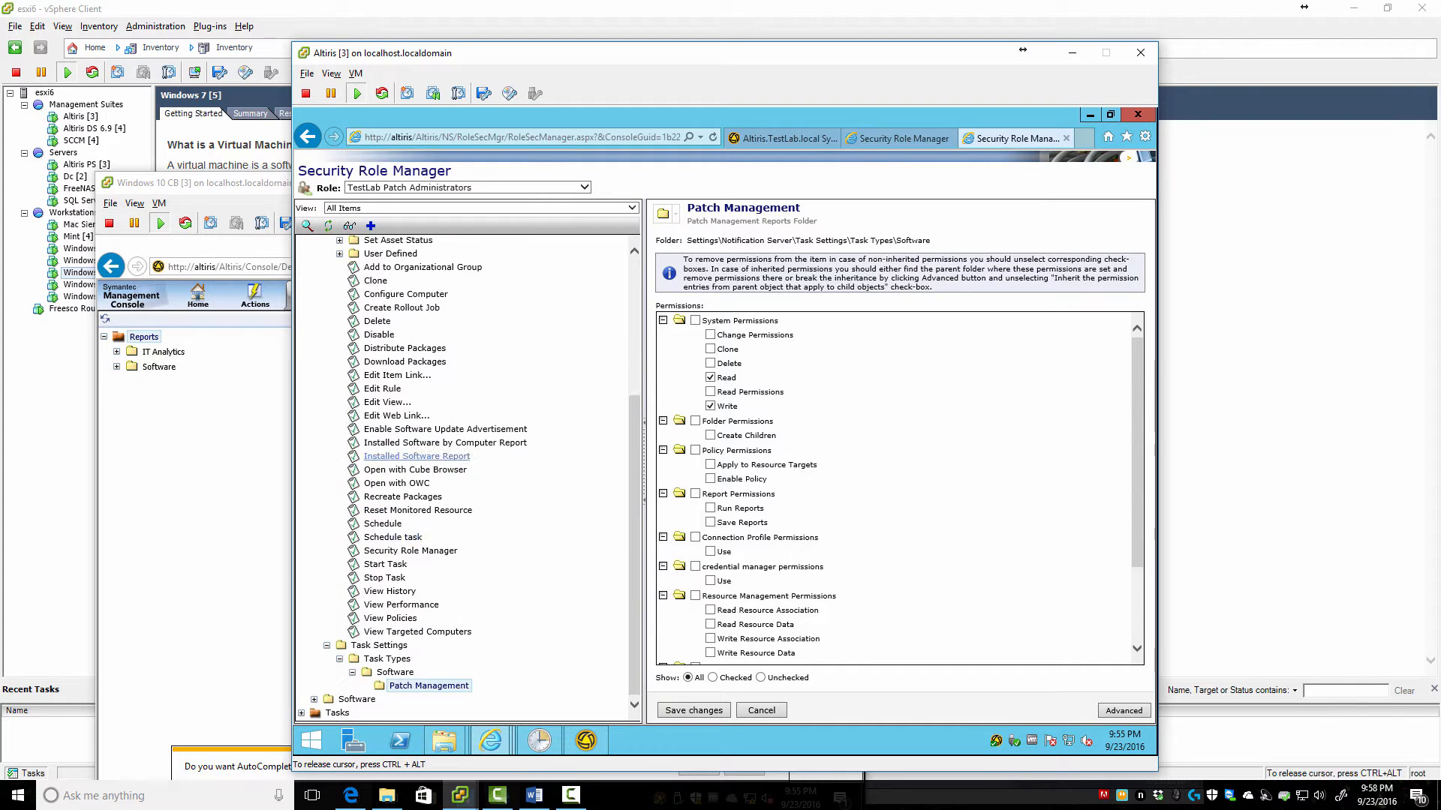
scroll(398, 525, "up", 5)
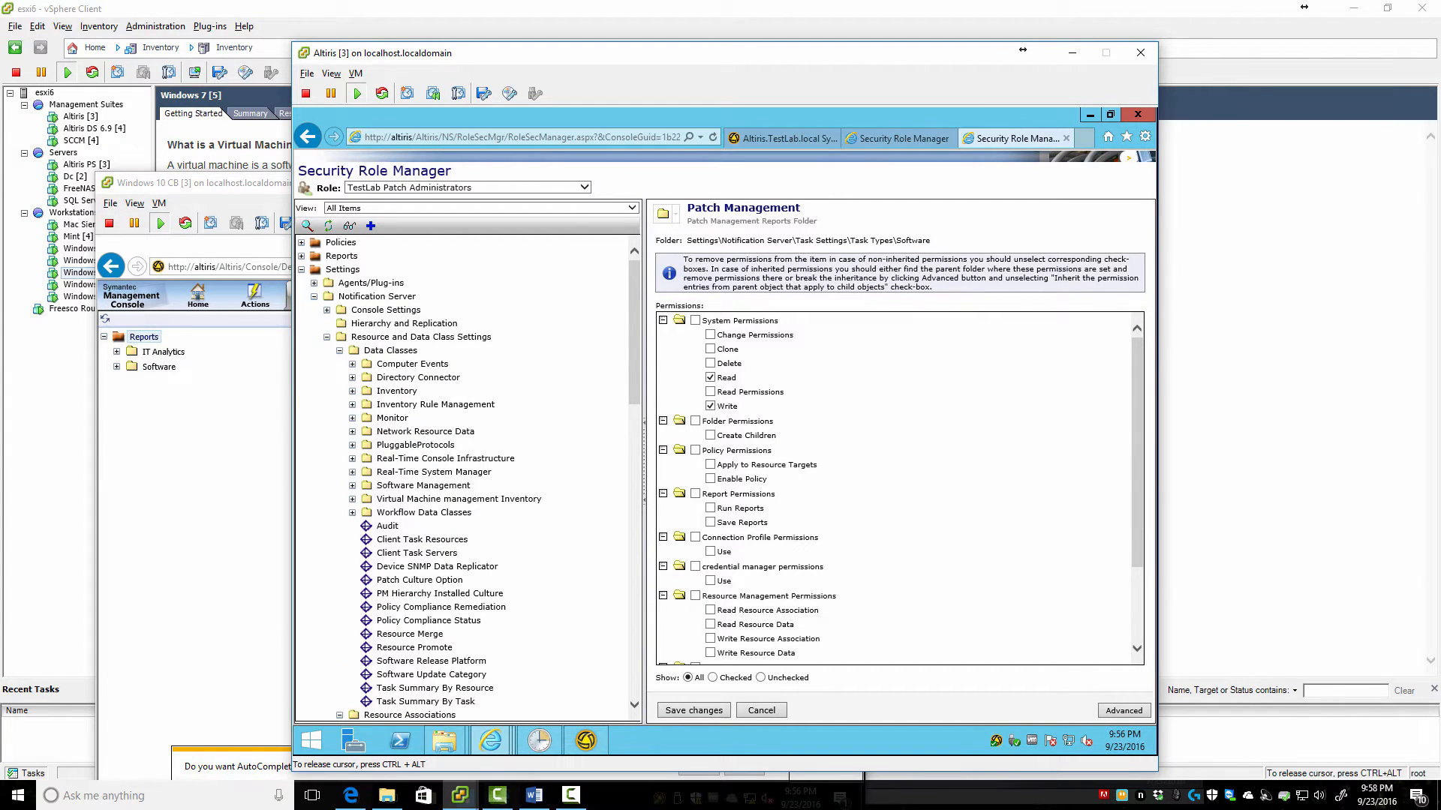
Review permissions on Hierarchy and Replication and Hierarchy Management, and expand Console Settings folders
left_click(403, 324)
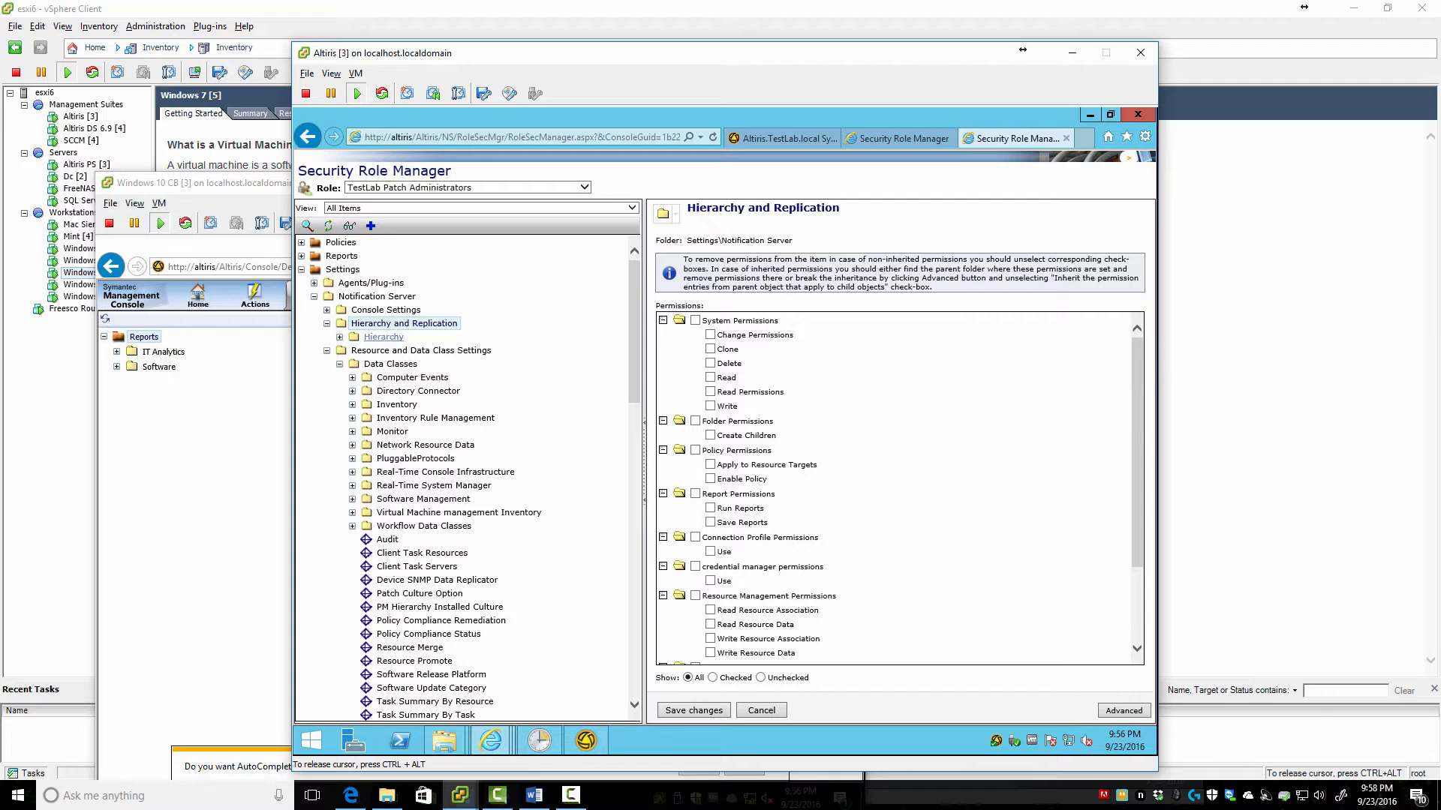
left_click(339, 337)
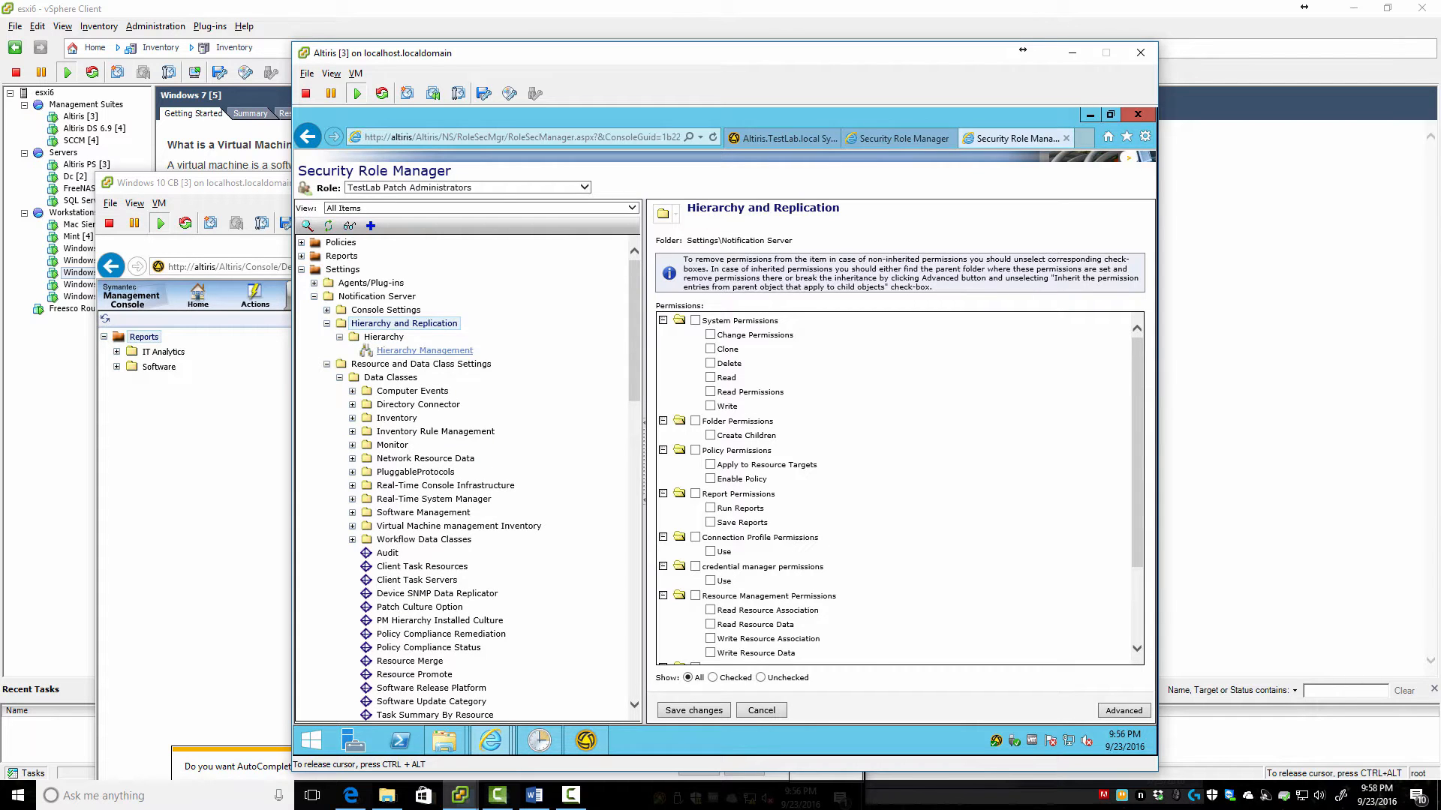
left_click(424, 350)
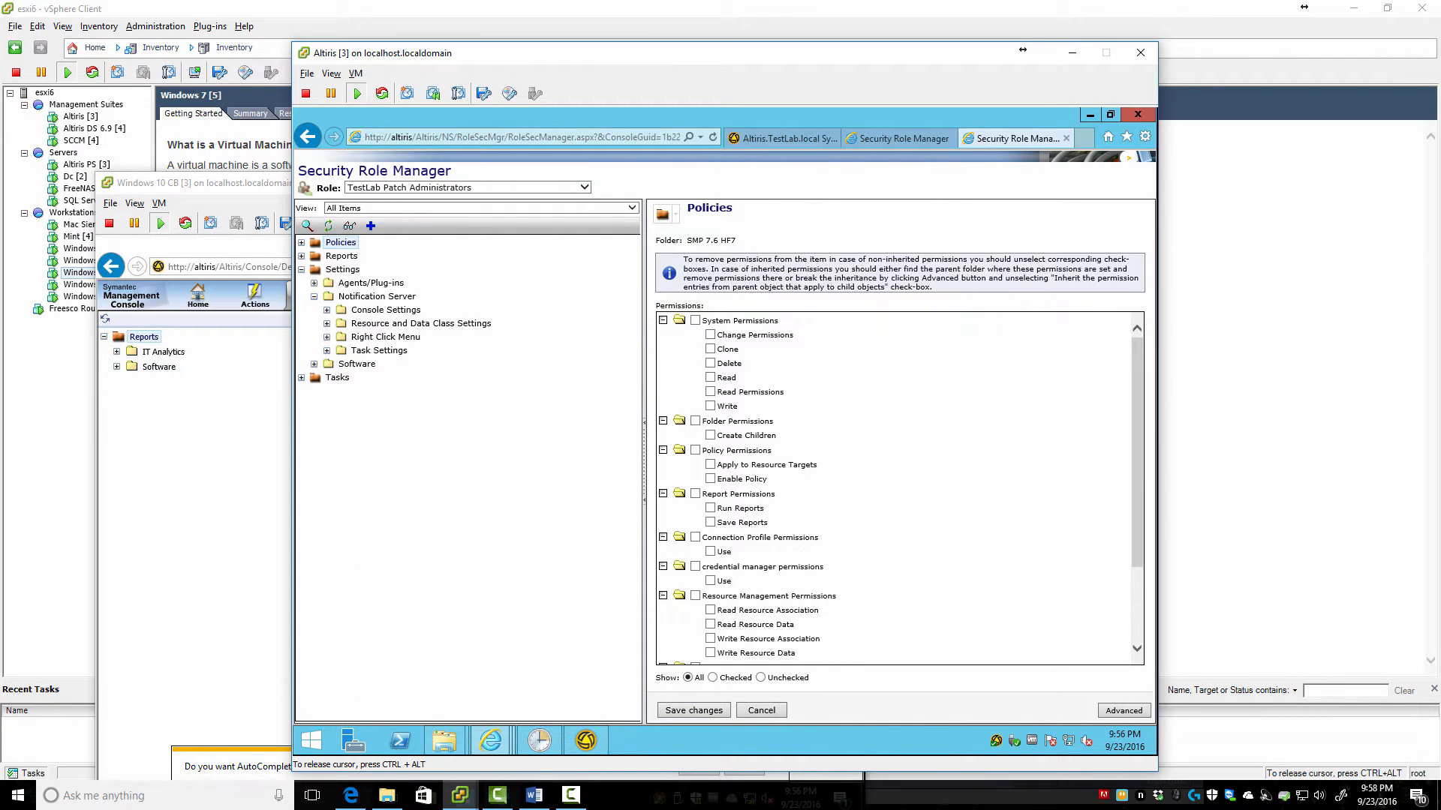
left_click(327, 310)
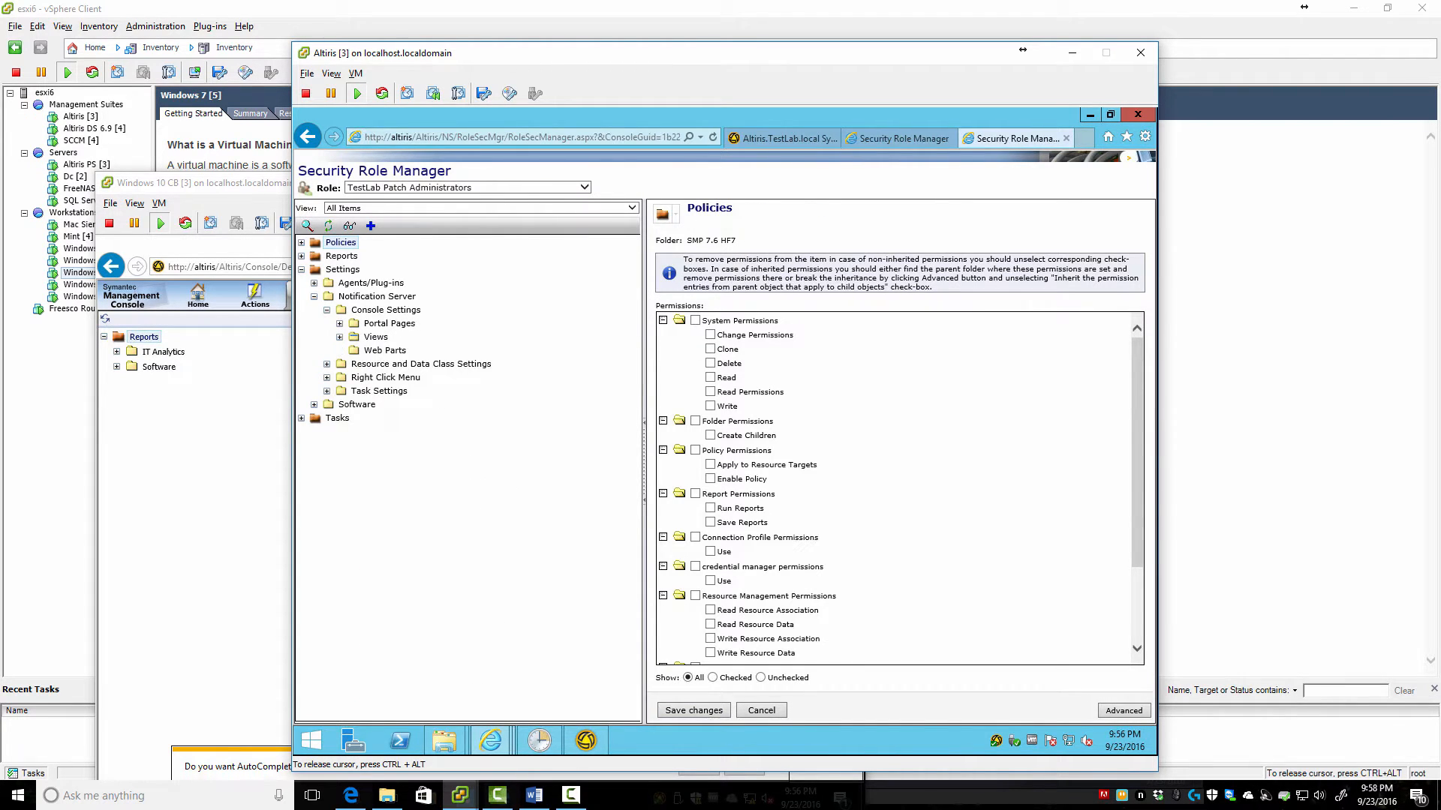
left_click(339, 337)
left_click(340, 324)
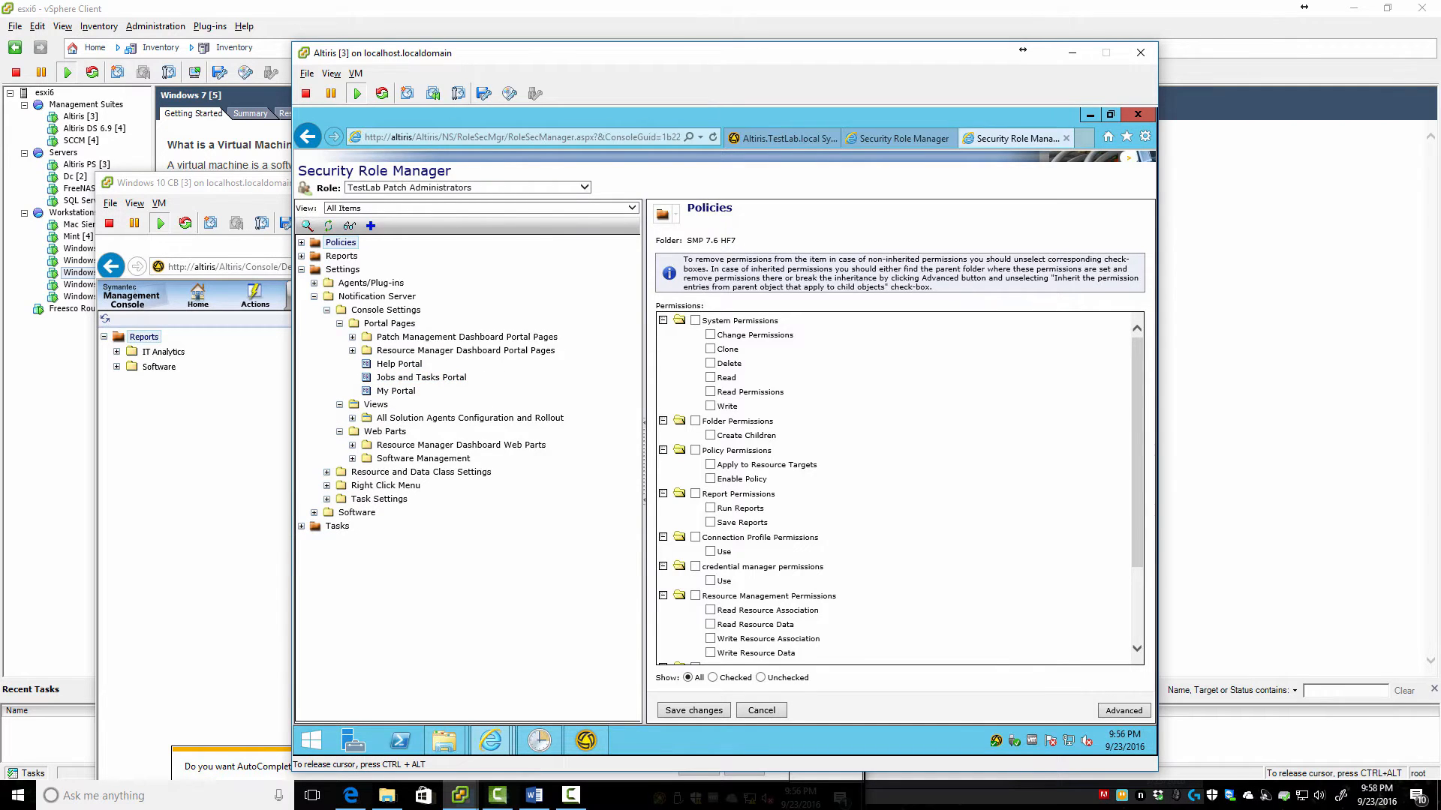
Expand Agents/Plug-ins down to Symantec Management Agent Settings > Maintenance Windows
left_click(313, 283)
left_click(371, 283)
left_click(327, 310)
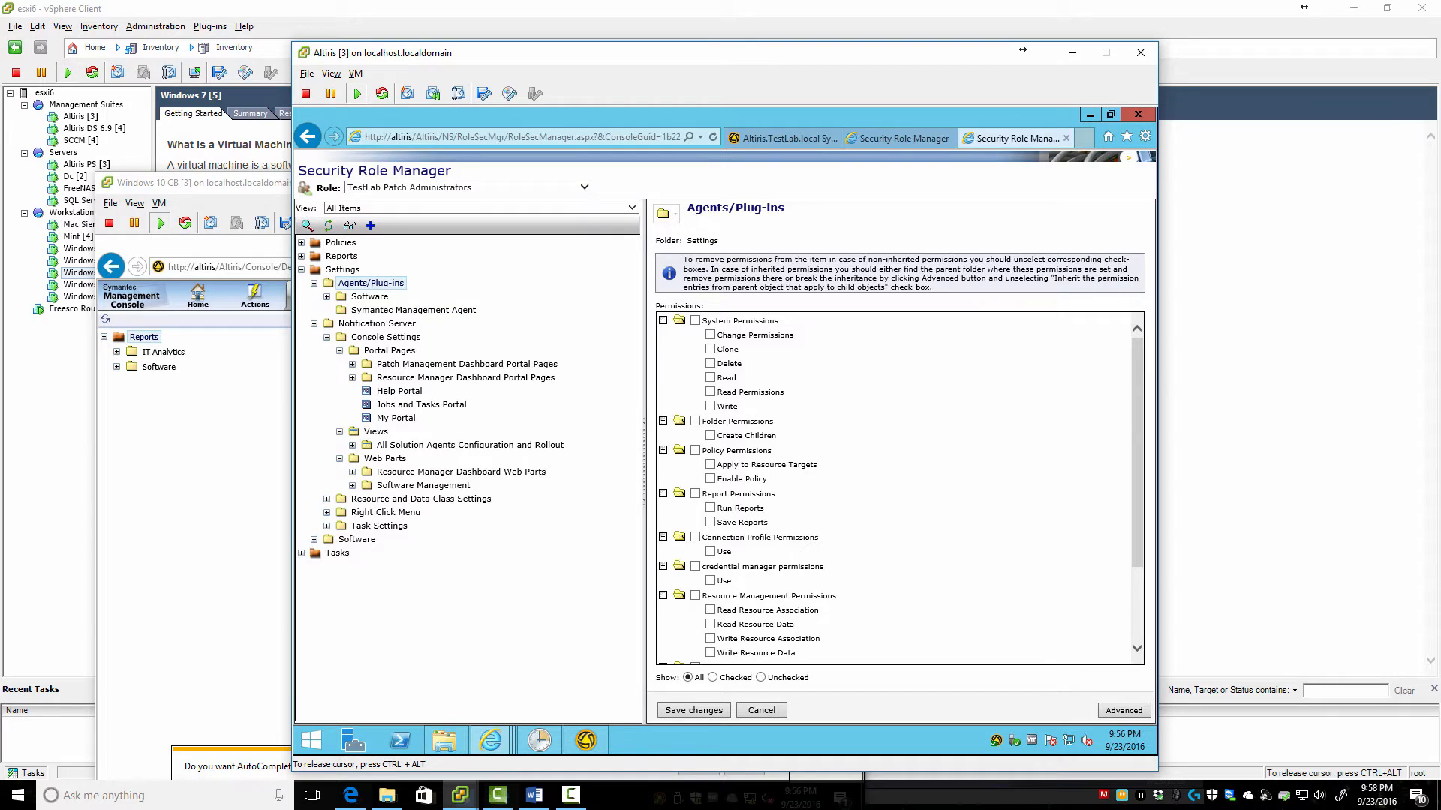
left_click(326, 296)
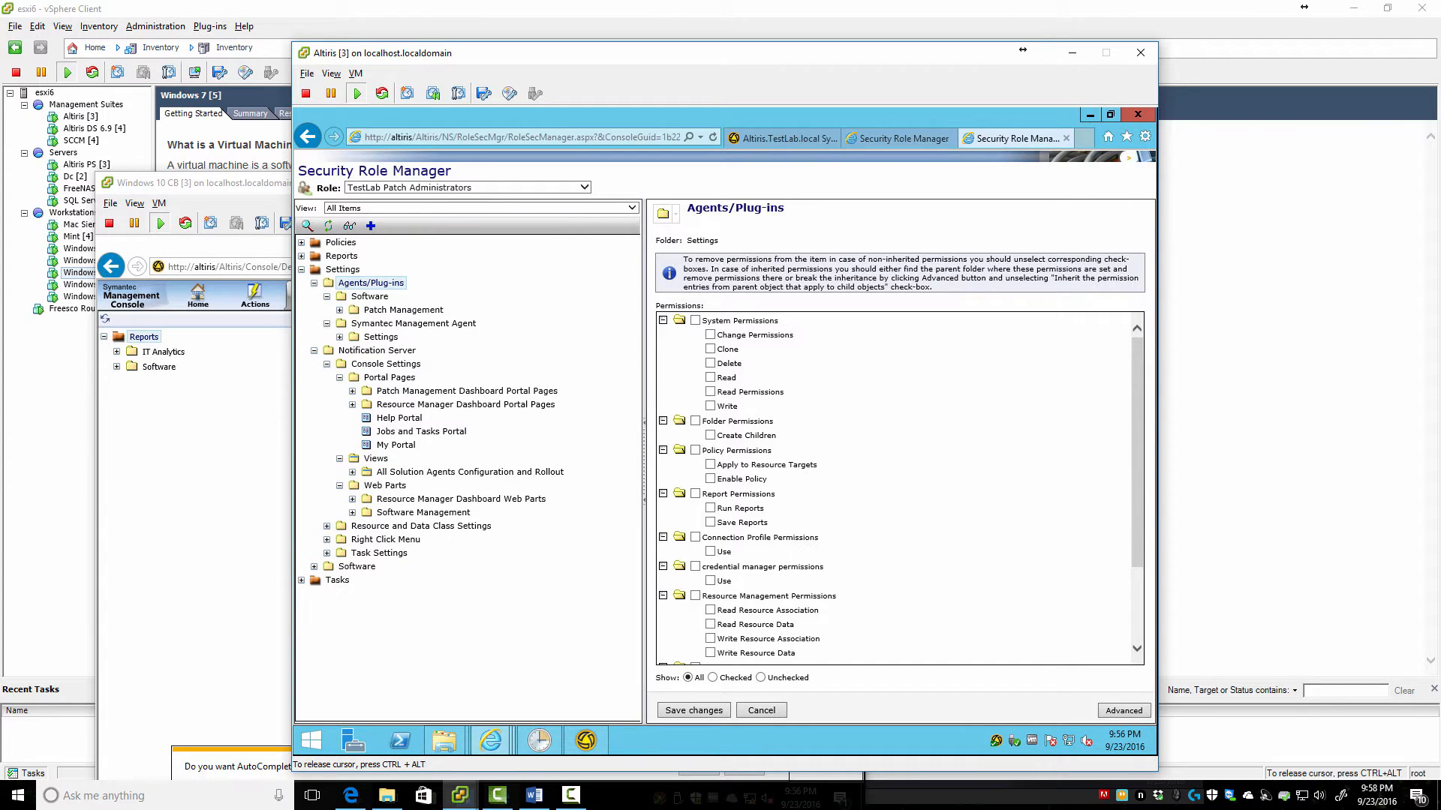
left_click(339, 337)
left_click(352, 350)
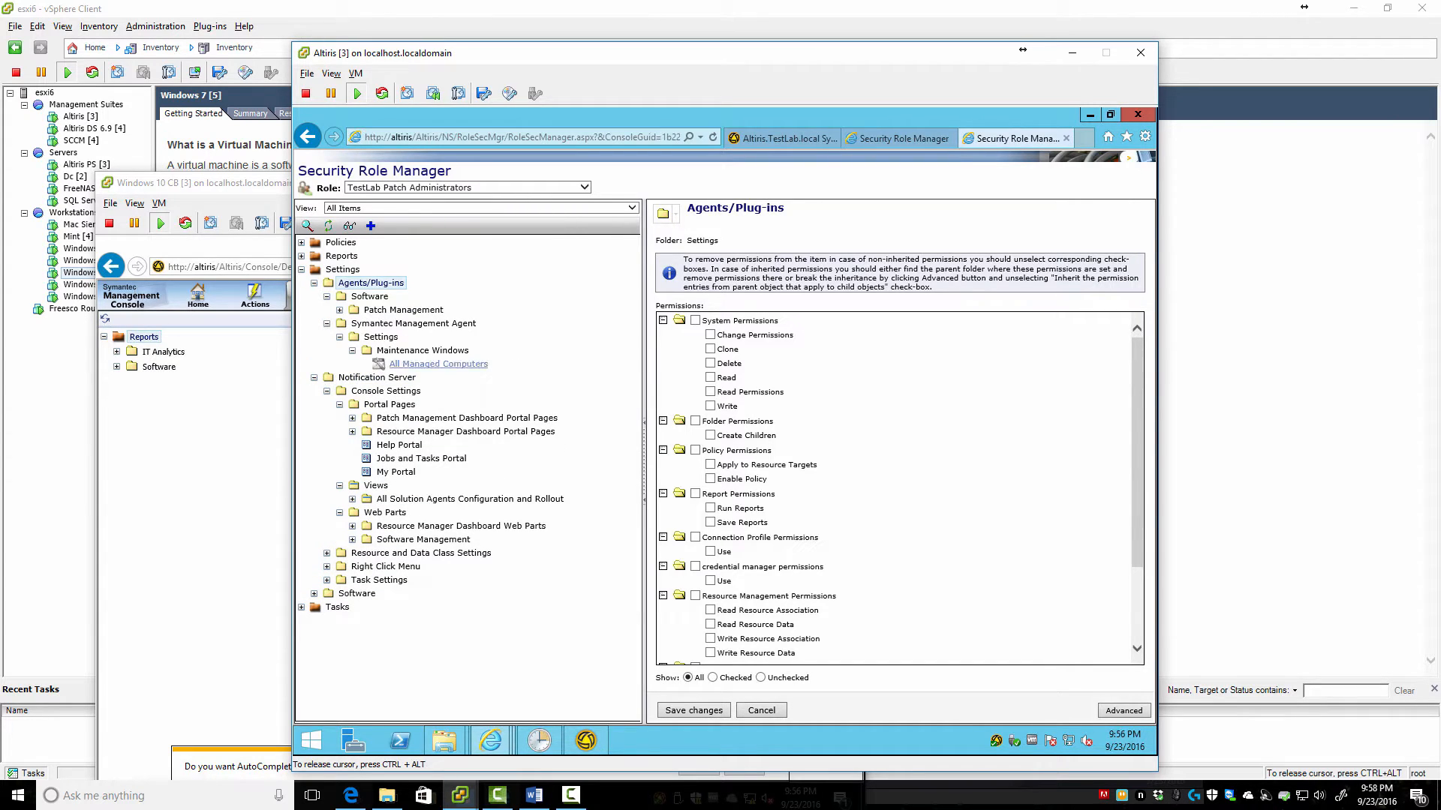
Compare All Managed Computers with Maintenance Windows, then save Maintenance Windows with only Write and Enable Policy
left_click(438, 364)
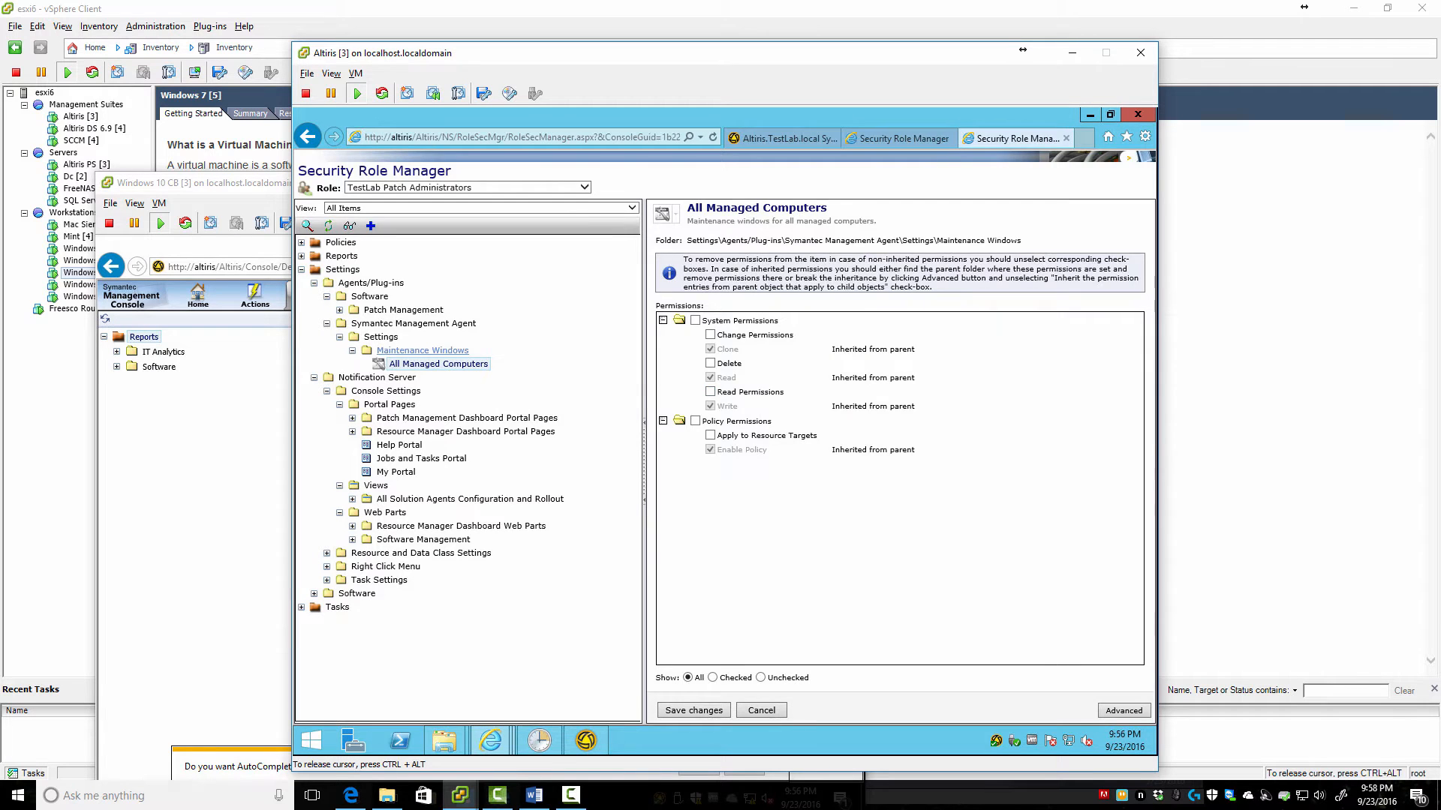
left_click(423, 351)
left_click(438, 364)
left_click(423, 350)
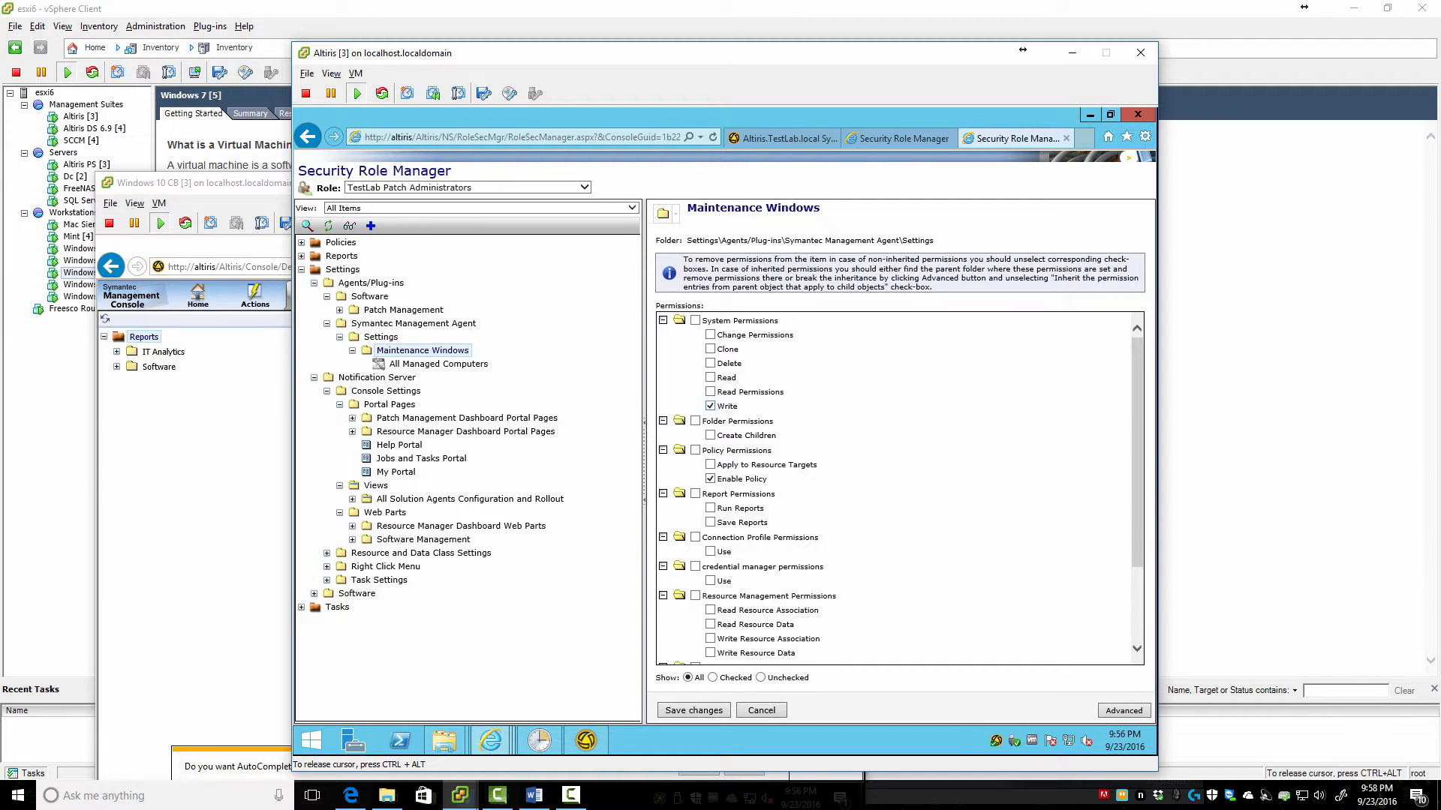
left_click(693, 710)
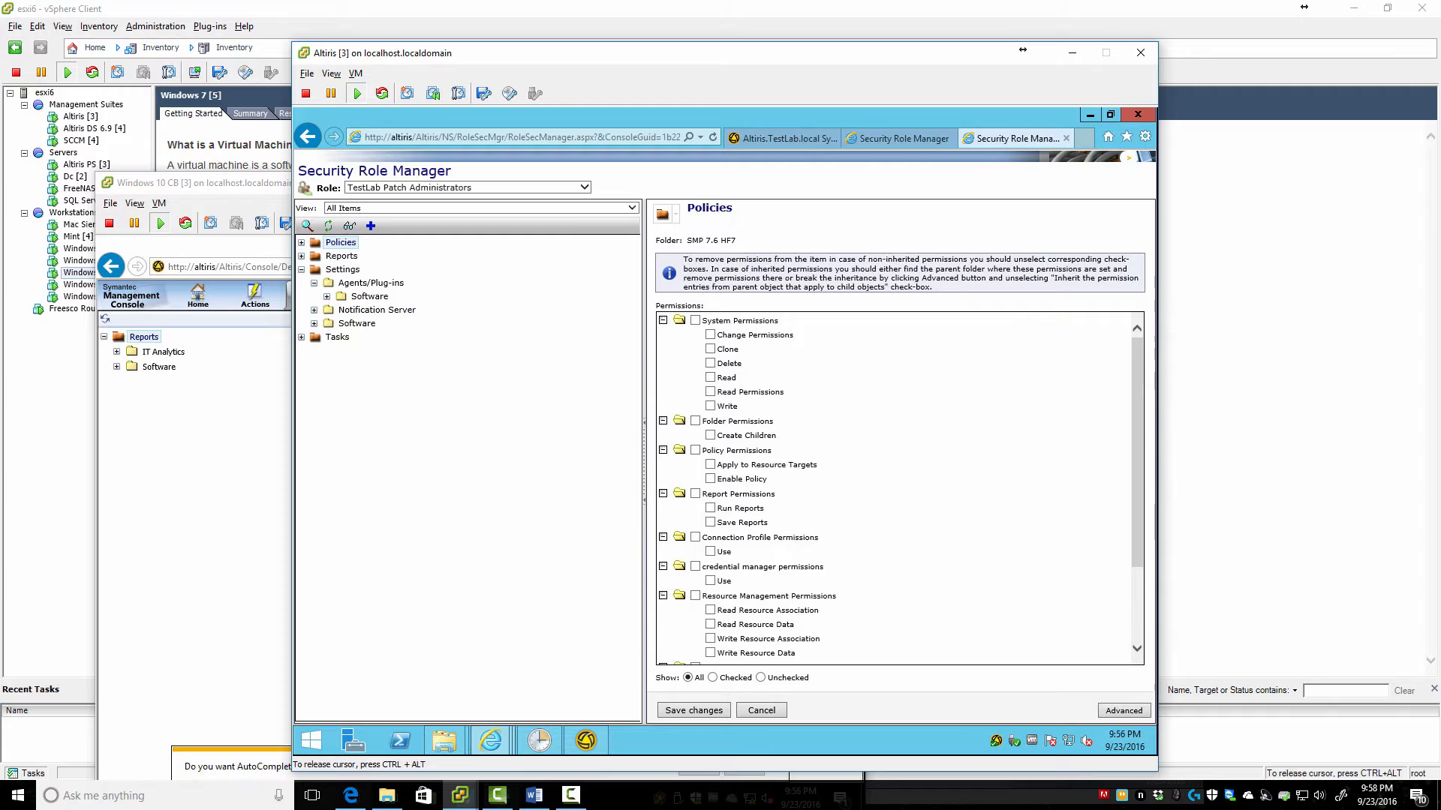
Expand Agents/Plug-ins > Software > Patch Management, checking the Windows and Linux plug-in folders
left_click(327, 296)
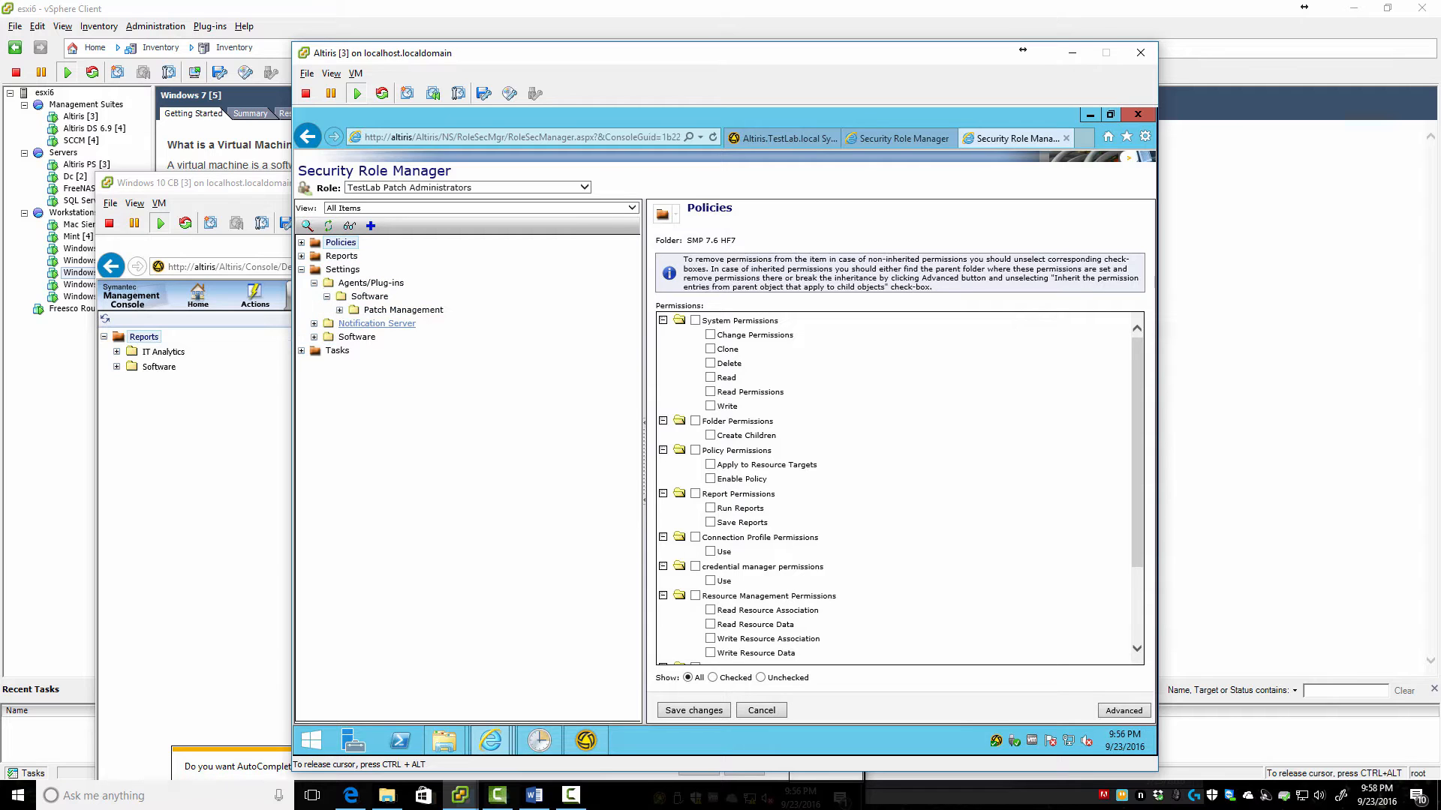
left_click(339, 309)
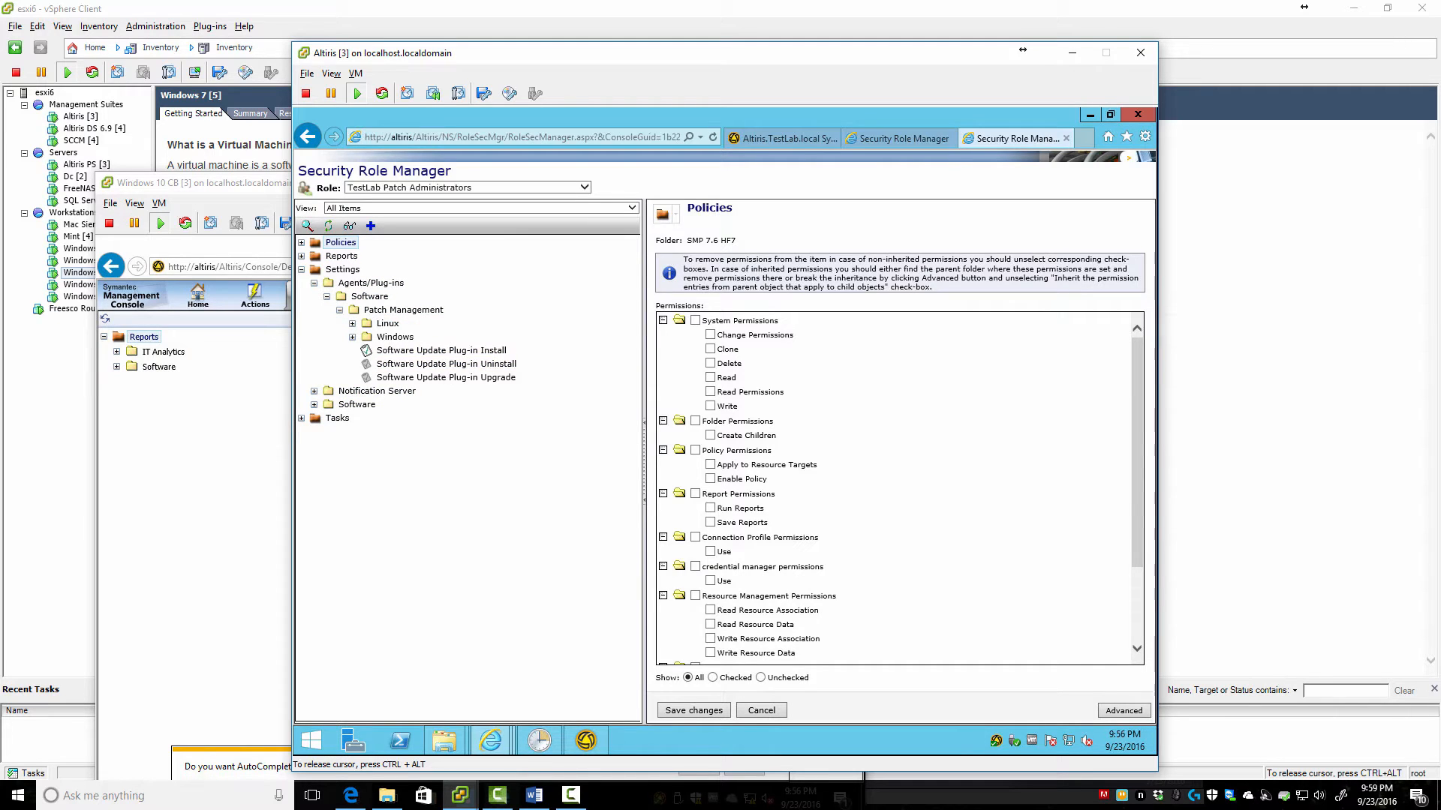
left_click(395, 337)
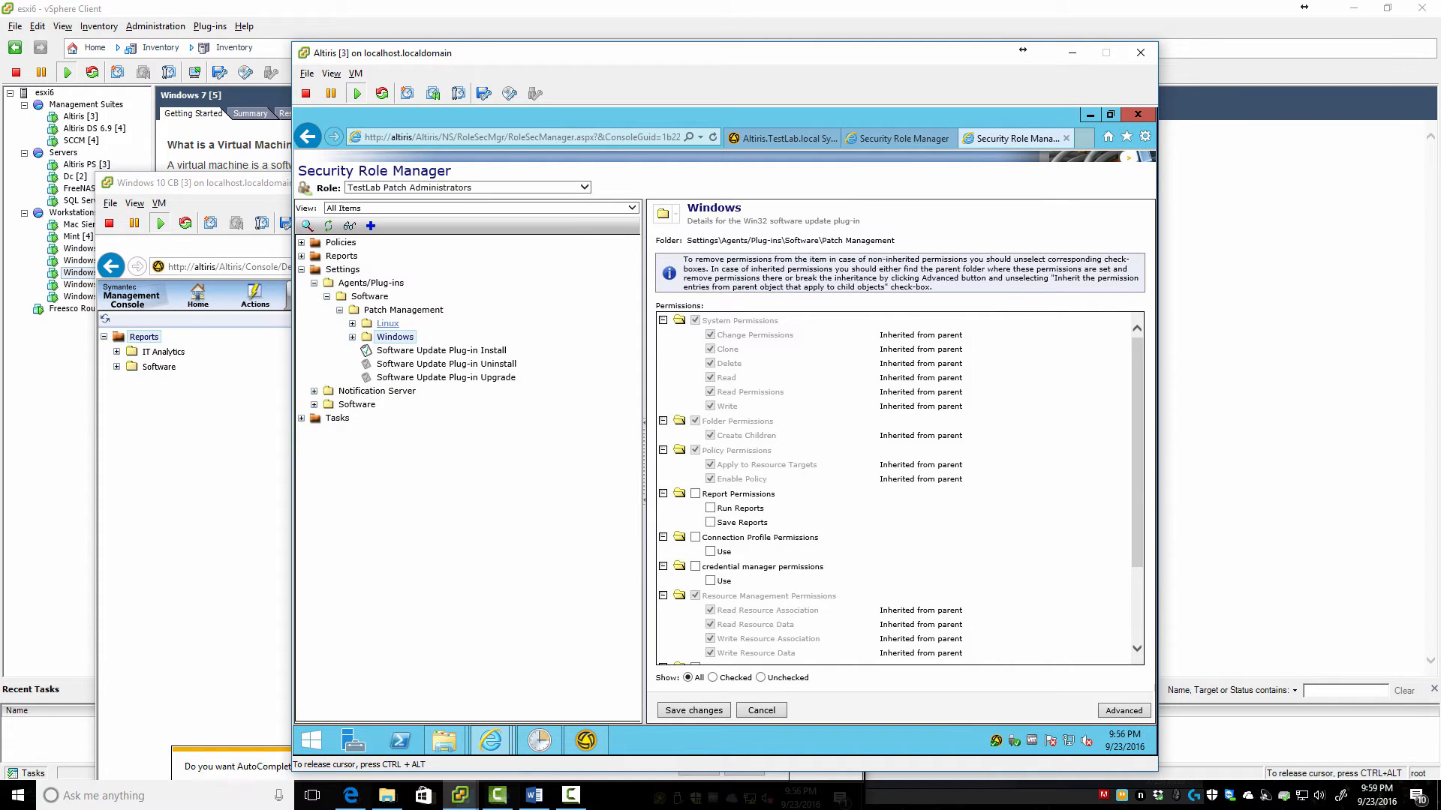
left_click(387, 324)
left_click(403, 310)
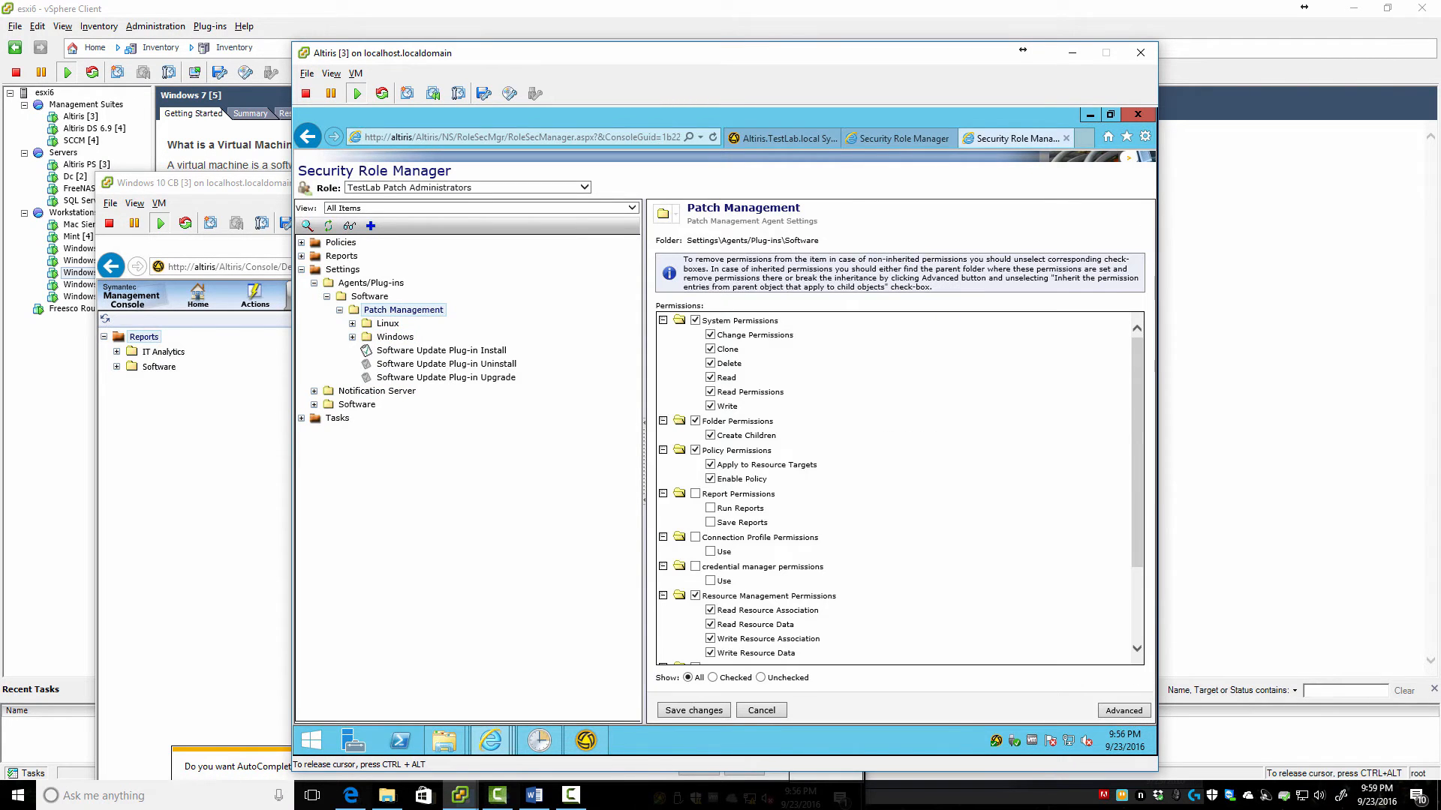
Clear System, Folder, Policy and Resource Management Permissions on Patch Management agent settings and save
left_click(694, 320)
left_click(695, 421)
left_click(695, 450)
left_click(695, 596)
scroll(694, 596, "down", 3)
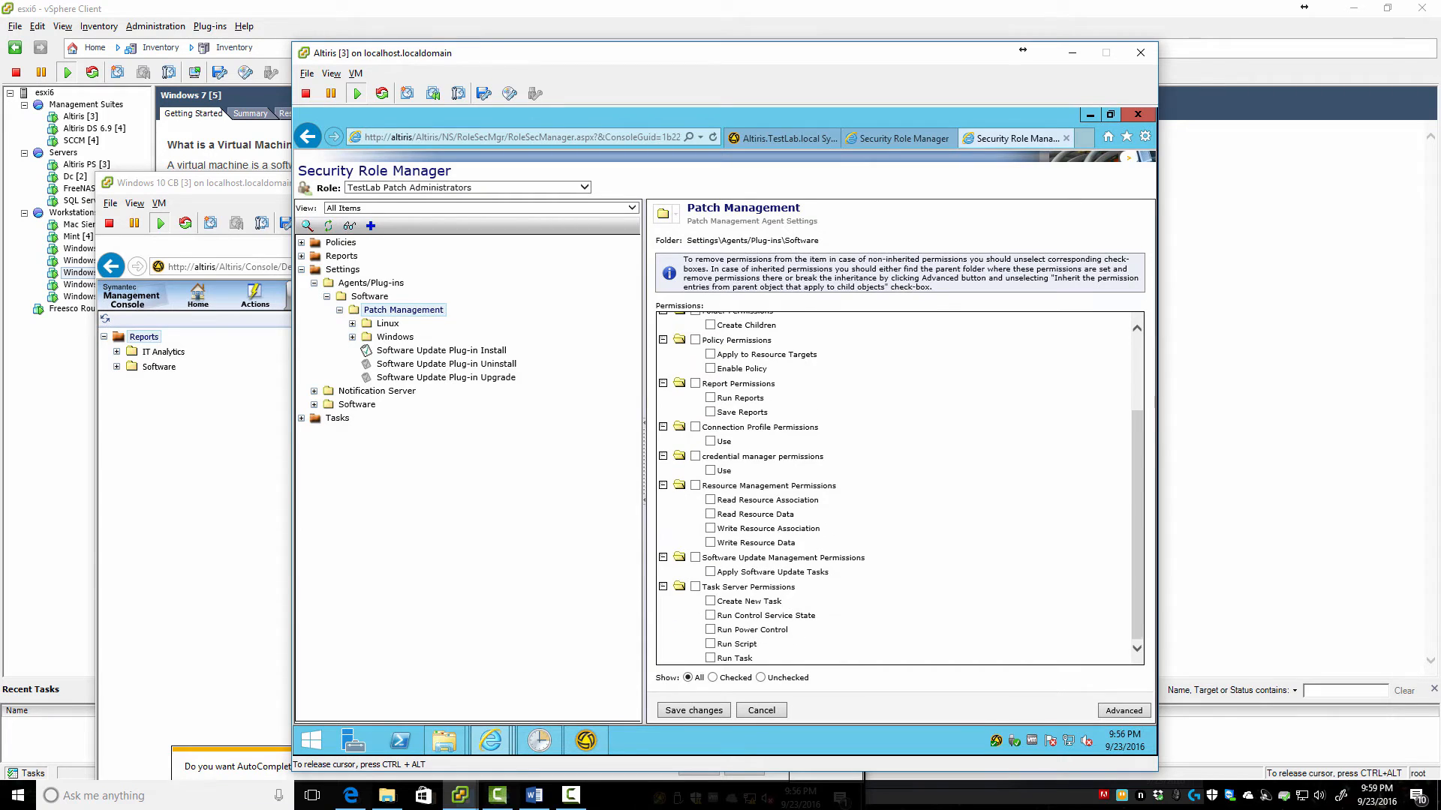
left_click(693, 709)
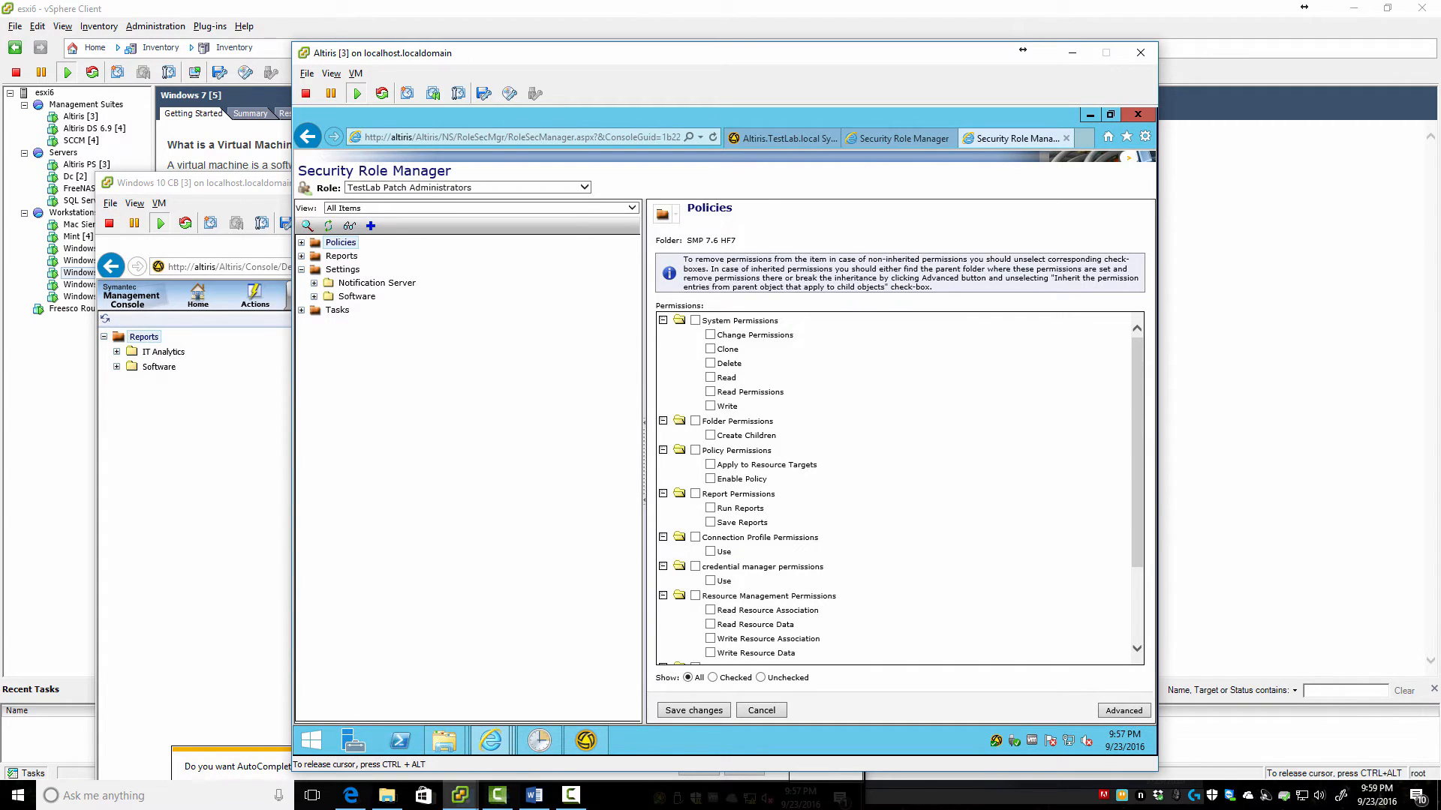
In the patch admin's console, expand Software > Patch Management and IT Analytics reports, listing Compliance and Remediation Status
left_click(225, 618)
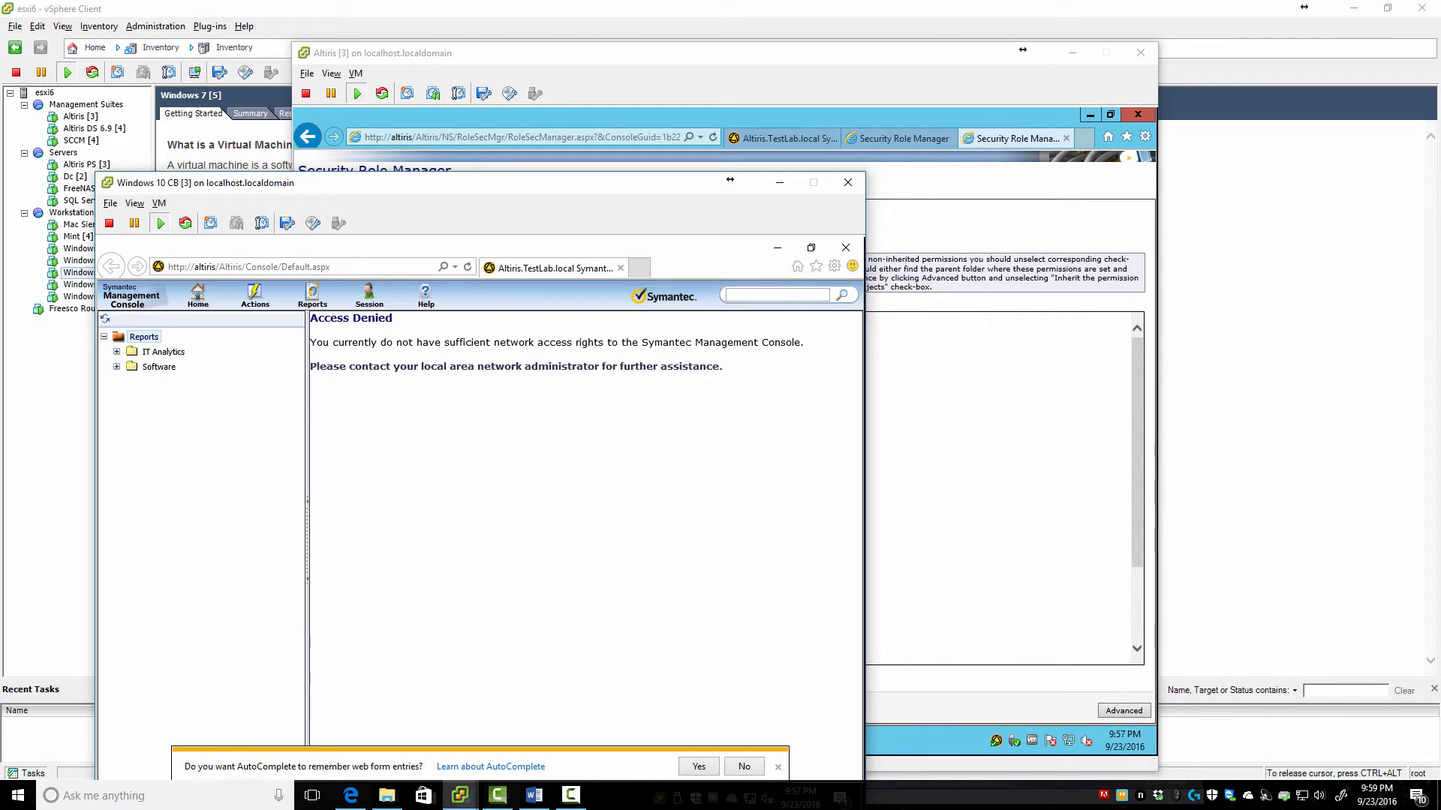
left_click(116, 367)
left_click(129, 382)
left_click(116, 352)
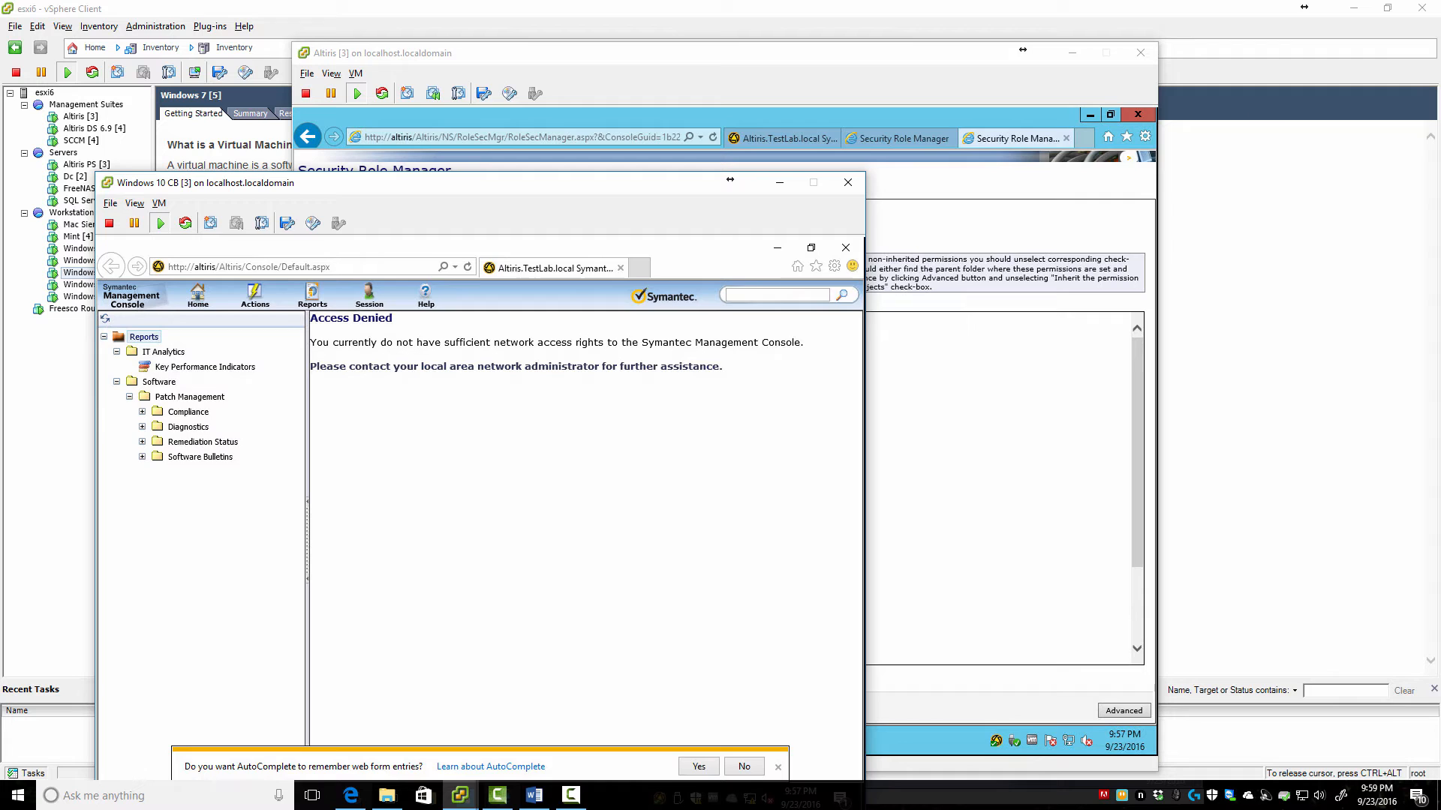
left_click(142, 412)
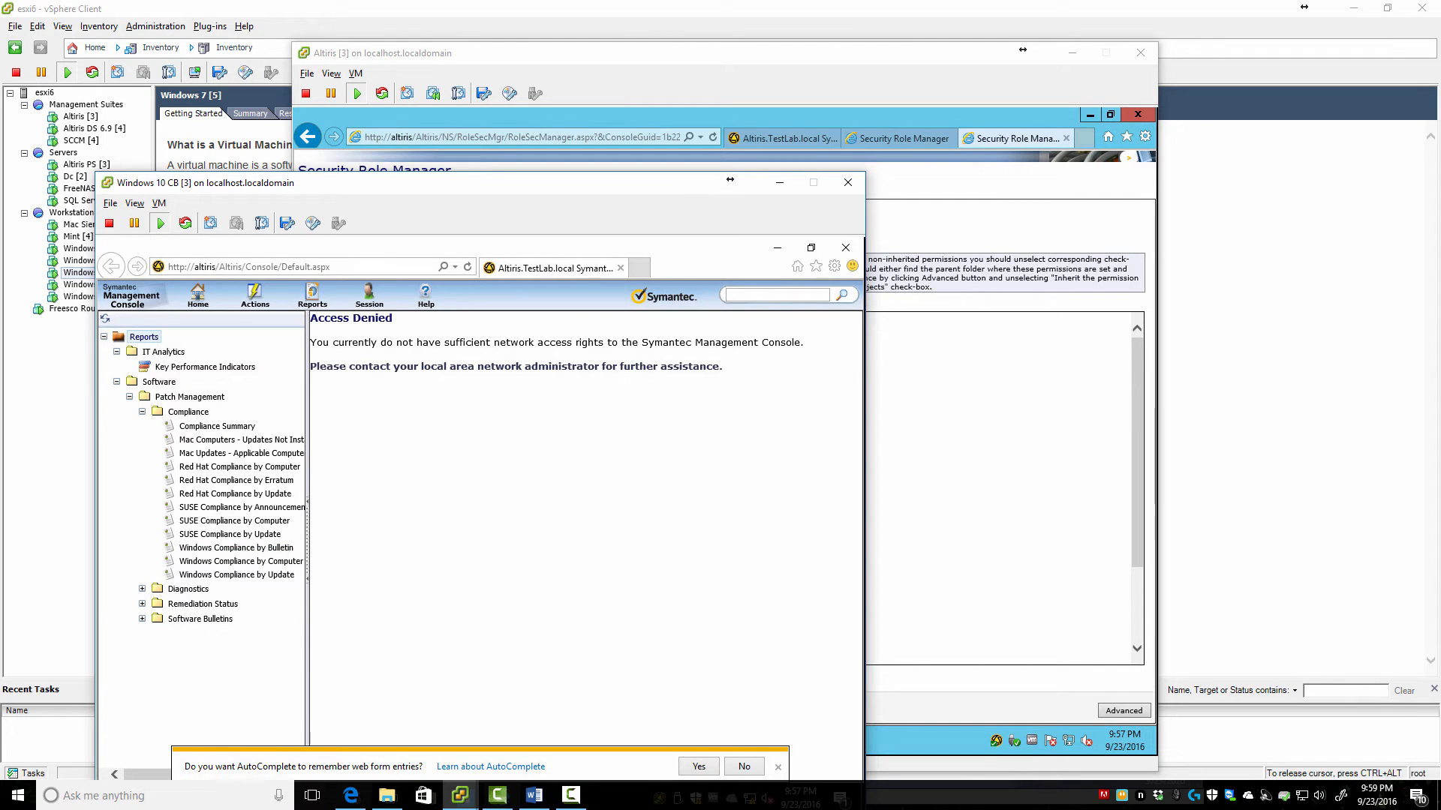
left_click(142, 604)
Open the Home > Patch Management portal page, dismissing the AutoComplete prompt and repositioning the window
mouse_move(255, 296)
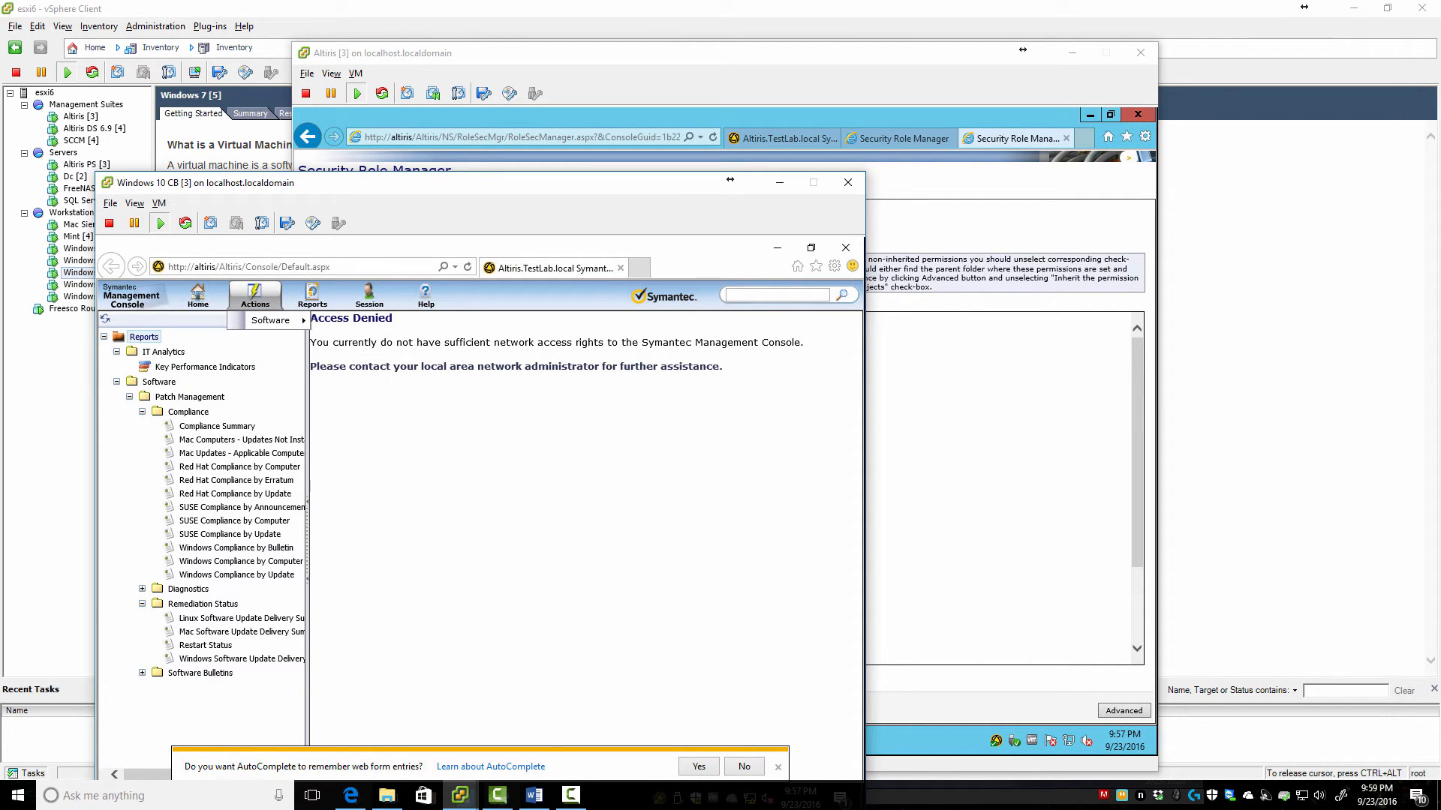
mouse_move(269, 320)
left_click(381, 321)
mouse_move(197, 296)
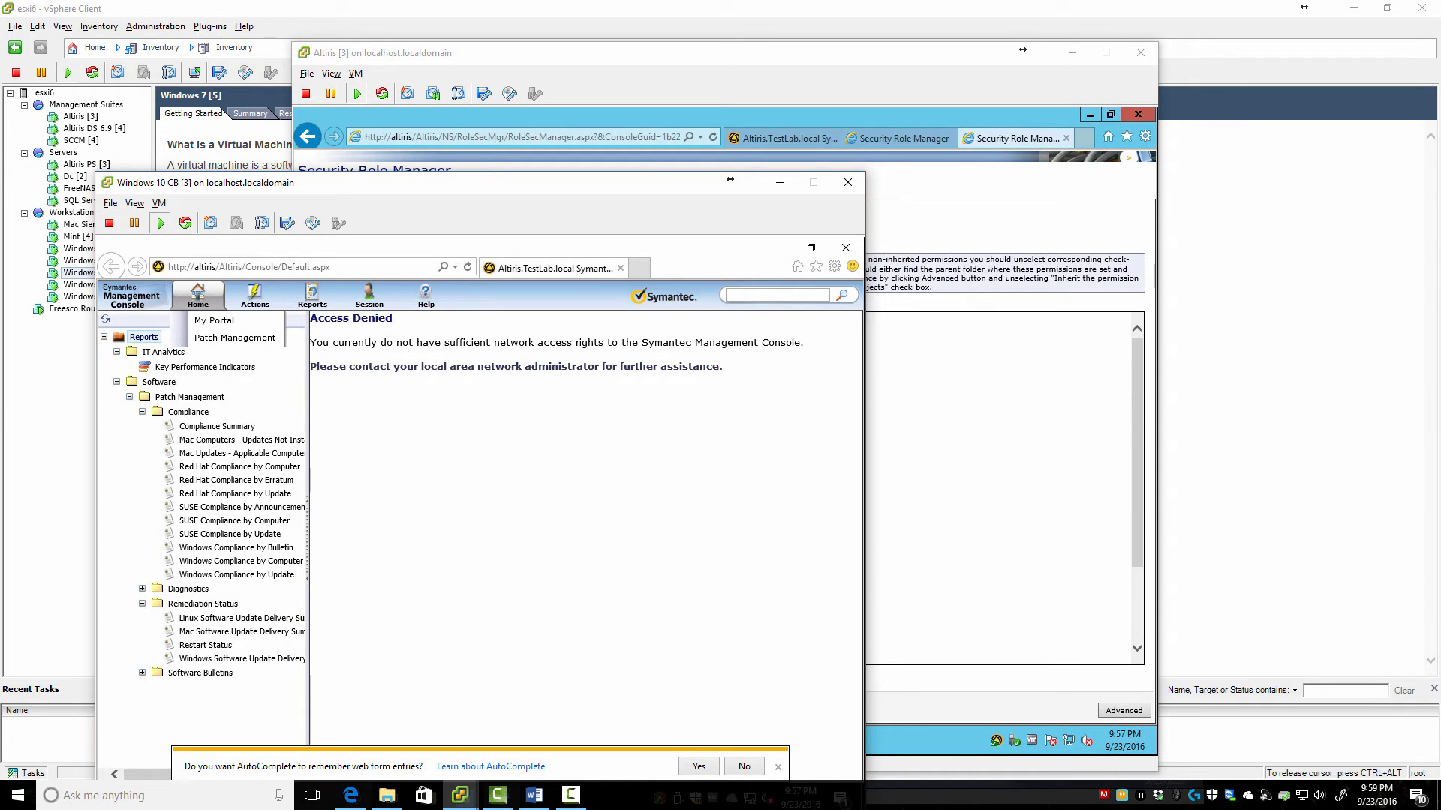
left_click(235, 338)
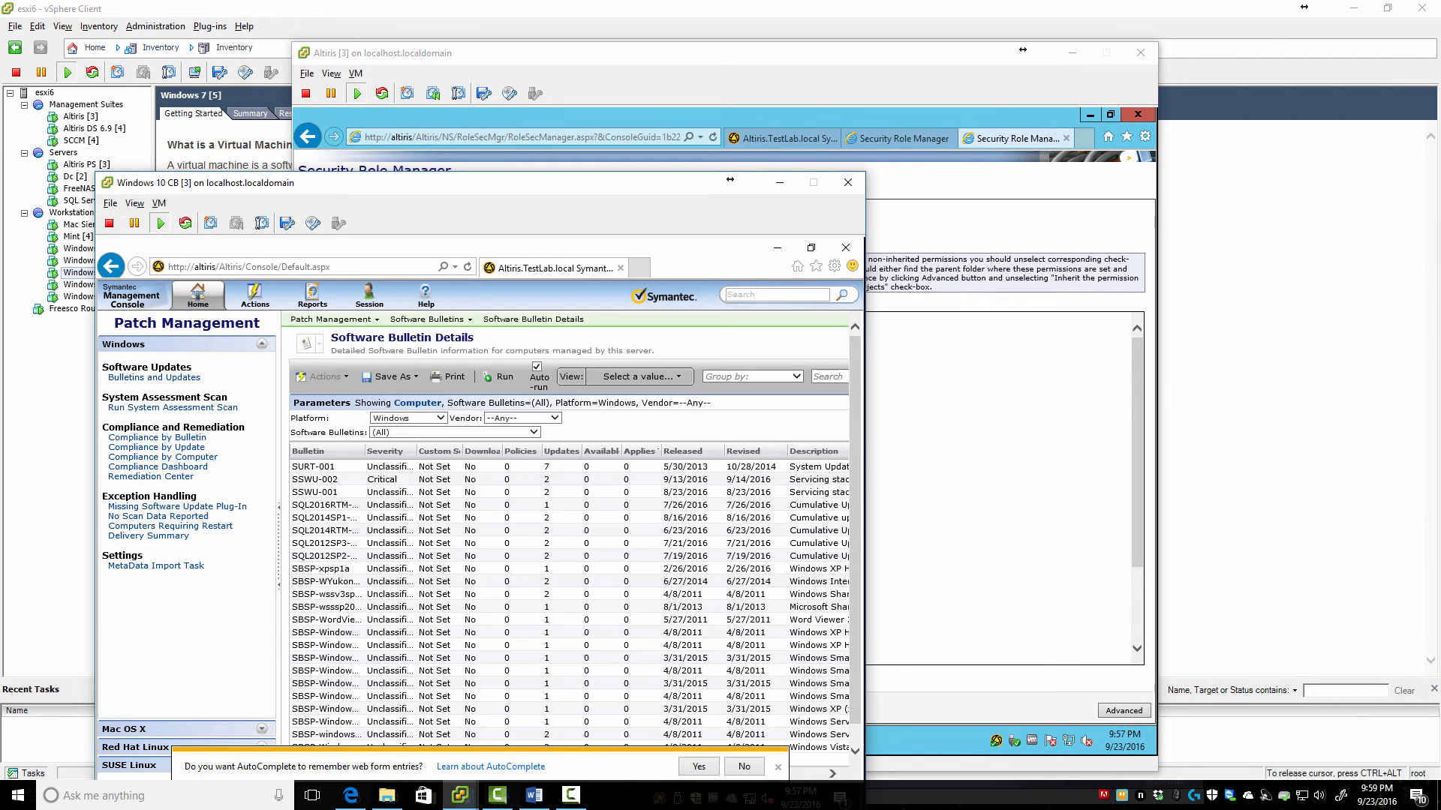
left_click(743, 766)
left_click_drag(563, 182, 697, 86)
Start Distribute Packages for bulletin SSWU-001, then cancel the Distribute Software Updates dialog
right_click(535, 391)
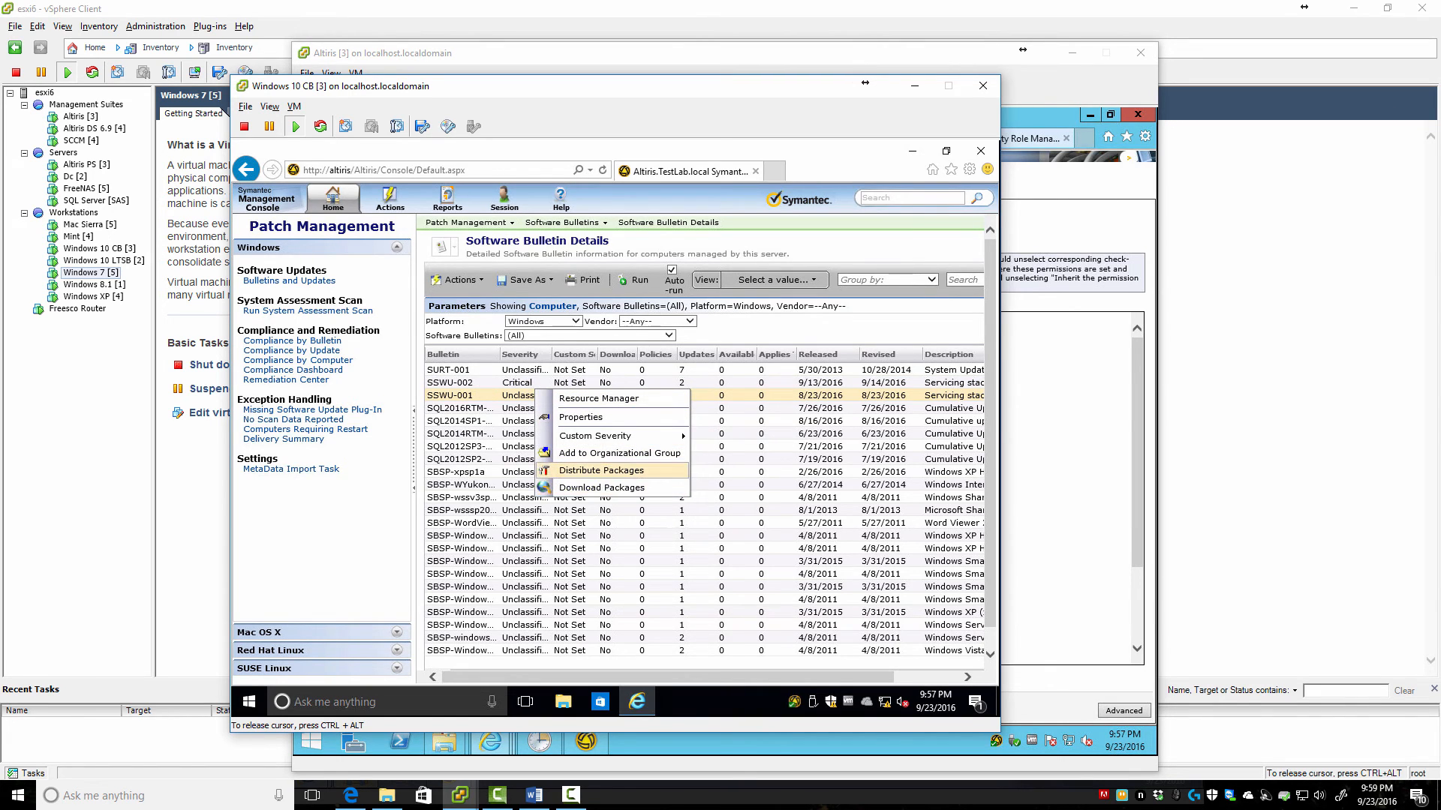
left_click(601, 470)
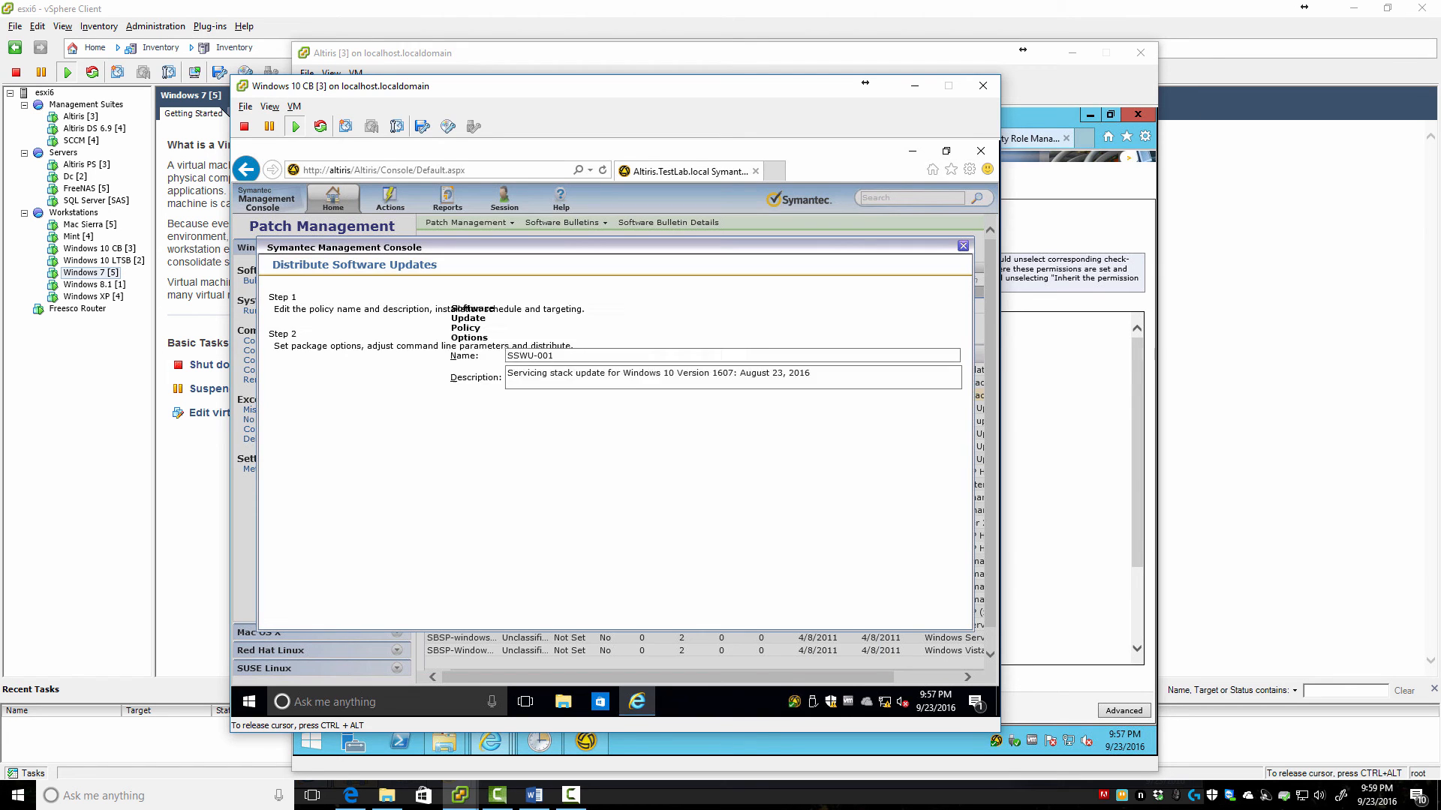
key("Escape")
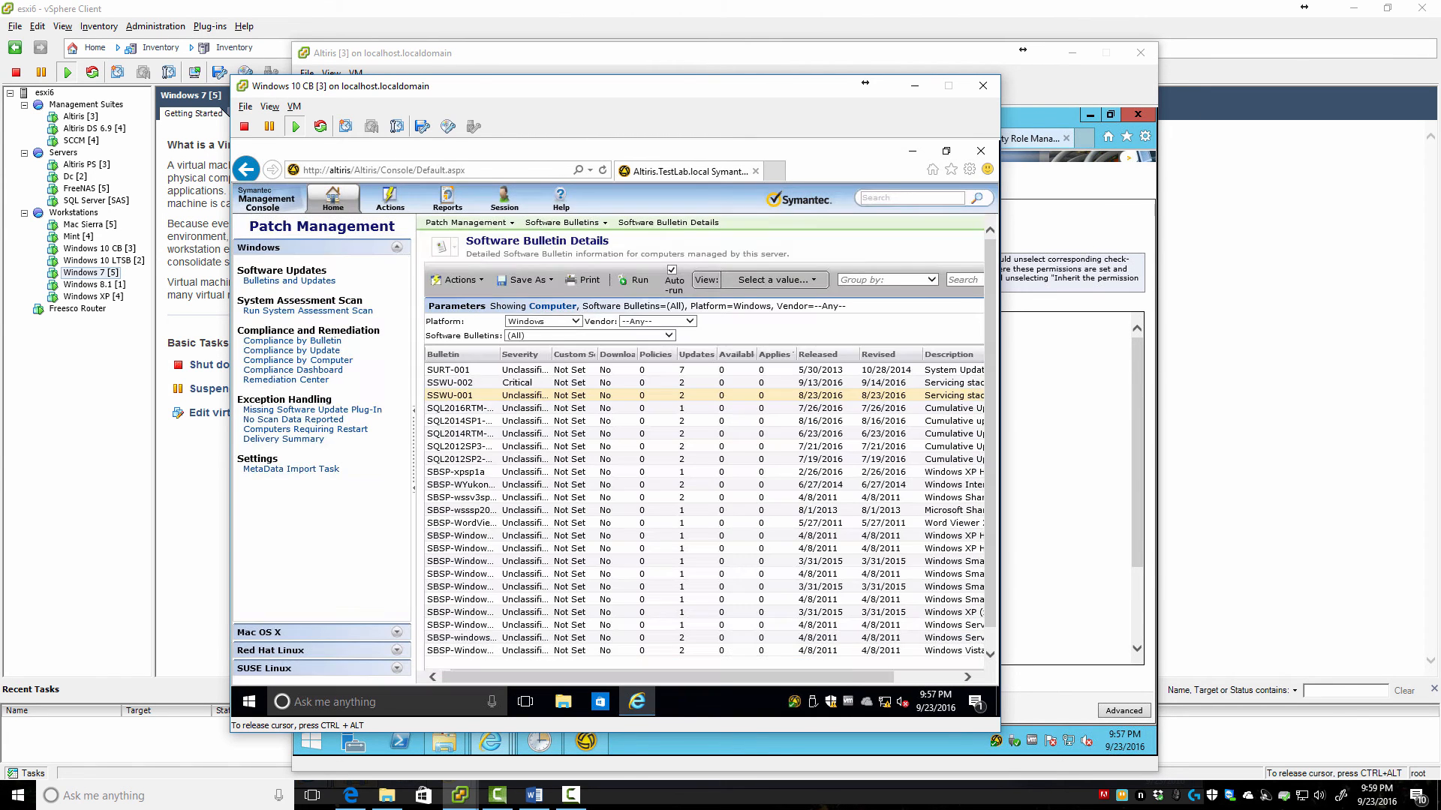